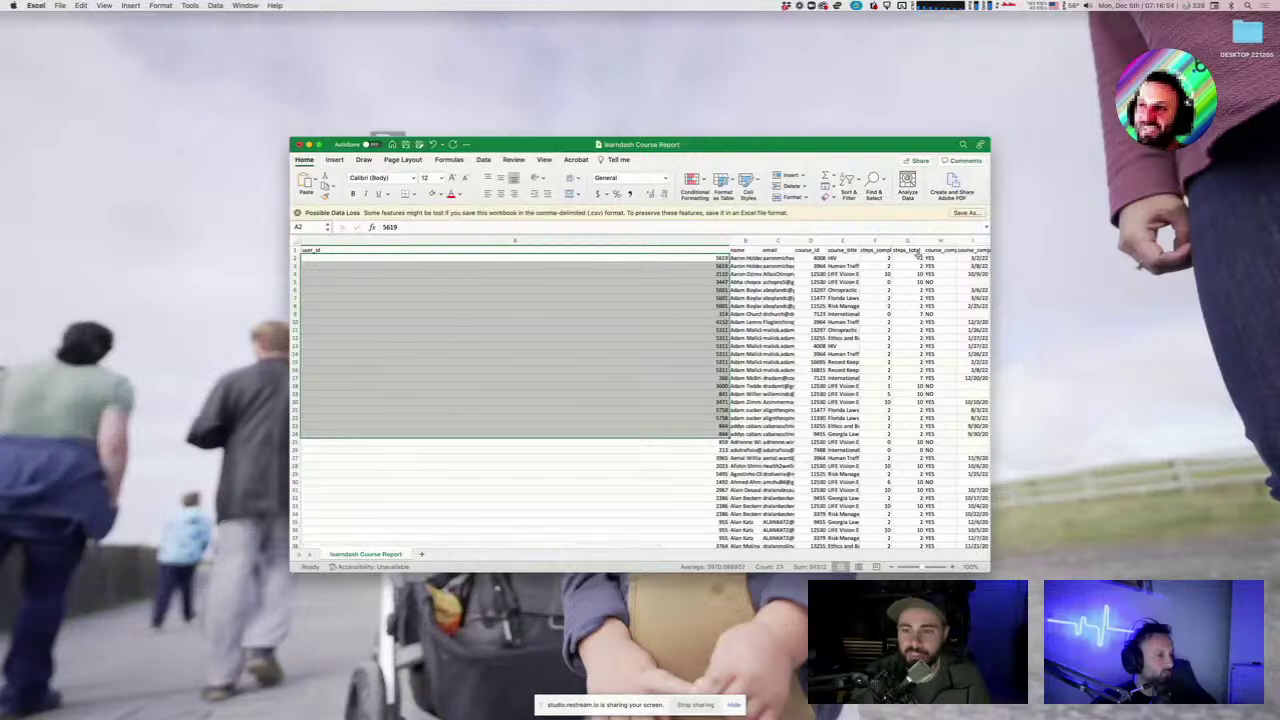
Close the learndash Course Report workbook without saving its changes.
click(300, 145)
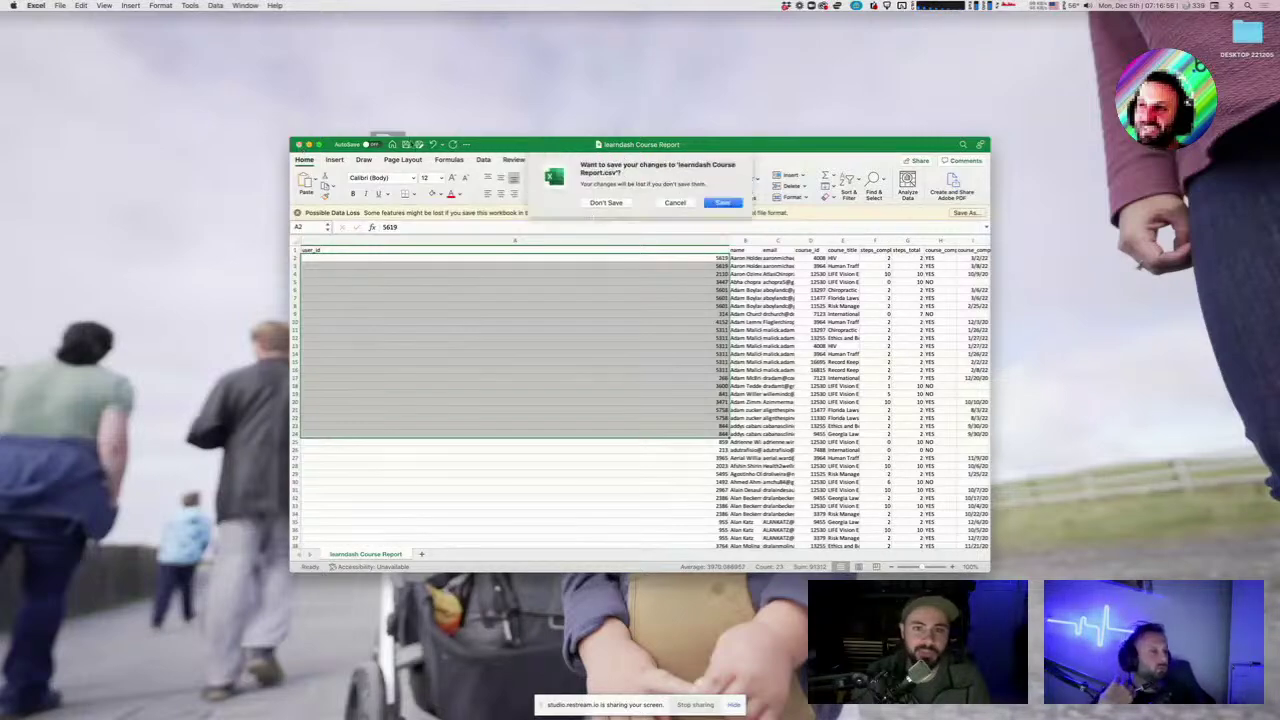
click(605, 202)
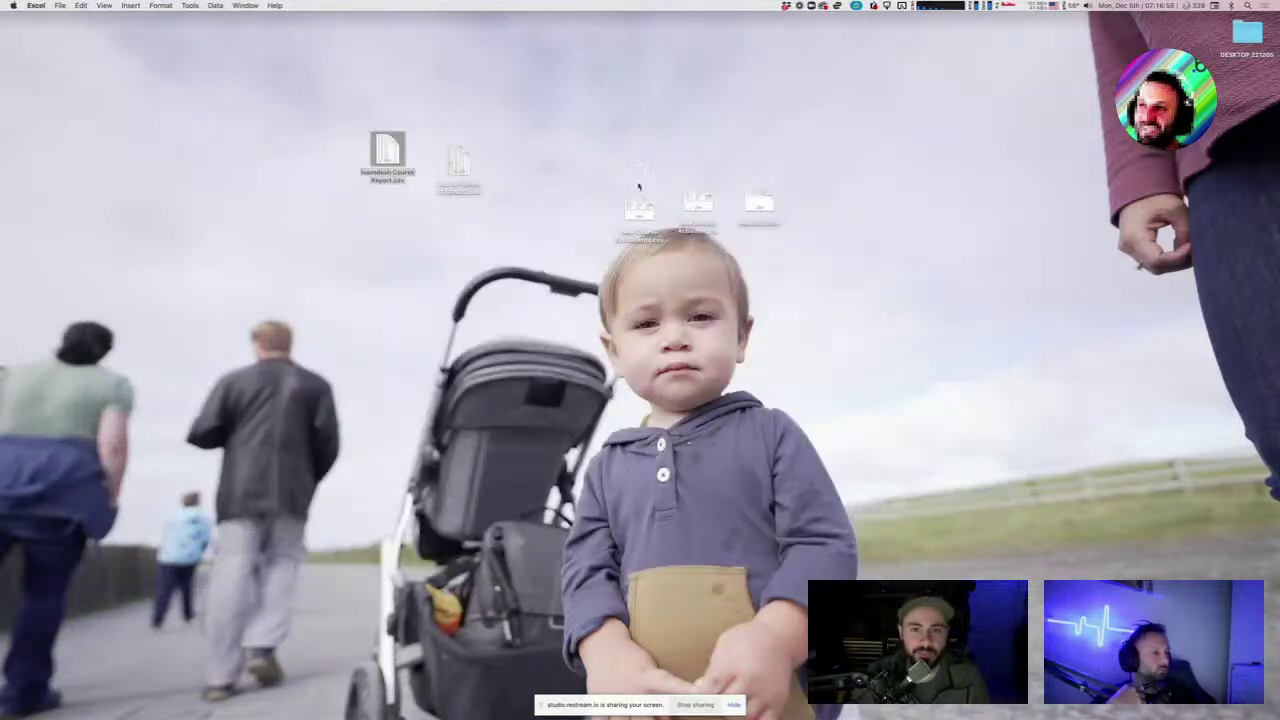
Open New Course Enrollments.csv from the desktop, widen its CERT Course Title column and move the window clear of the desktop files.
double_click(636, 210)
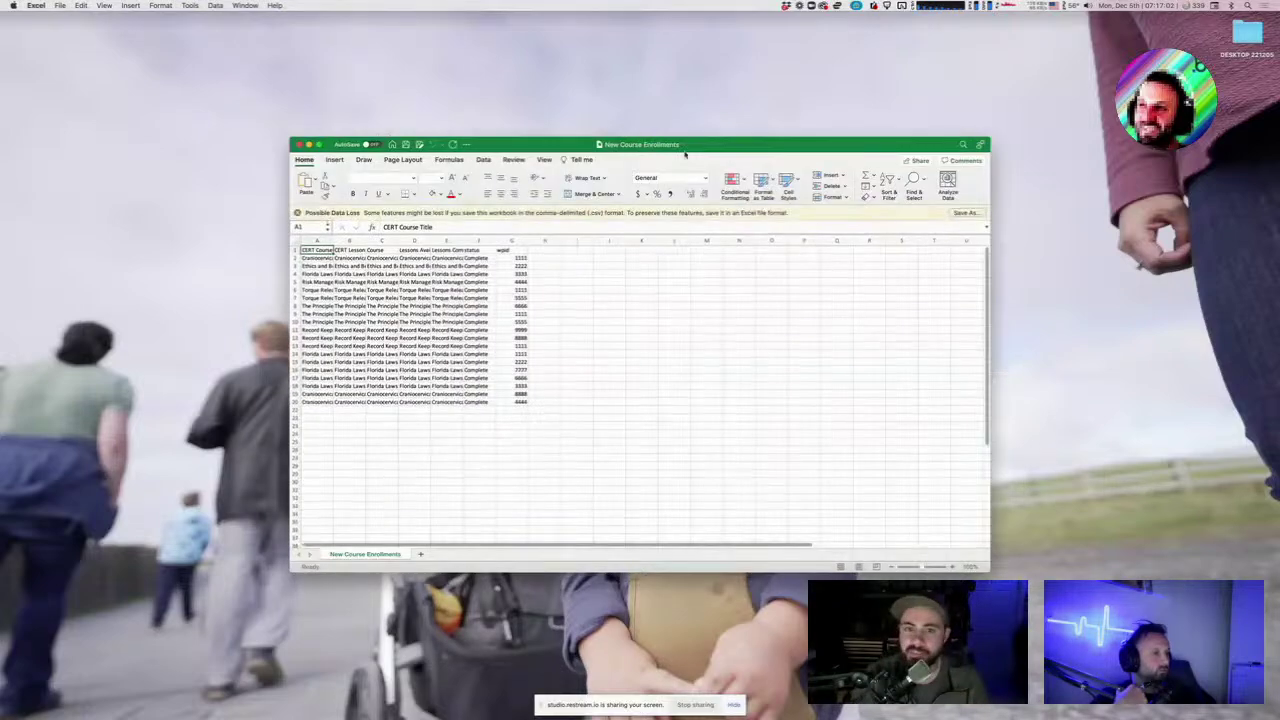
drag(336, 241, 442, 241)
drag(695, 140, 707, 269)
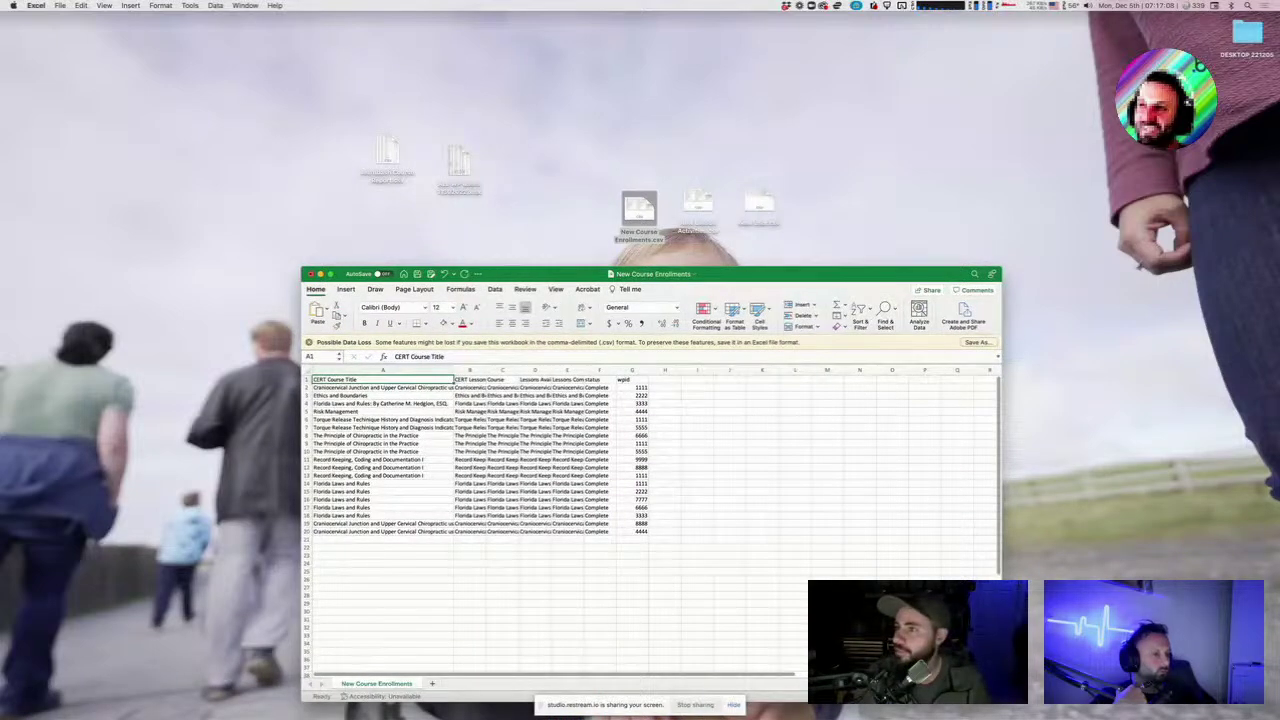
Switch to the Bubble editor in Chrome, enlarge its window and display the fields of the User data type.
key(super+Tab)
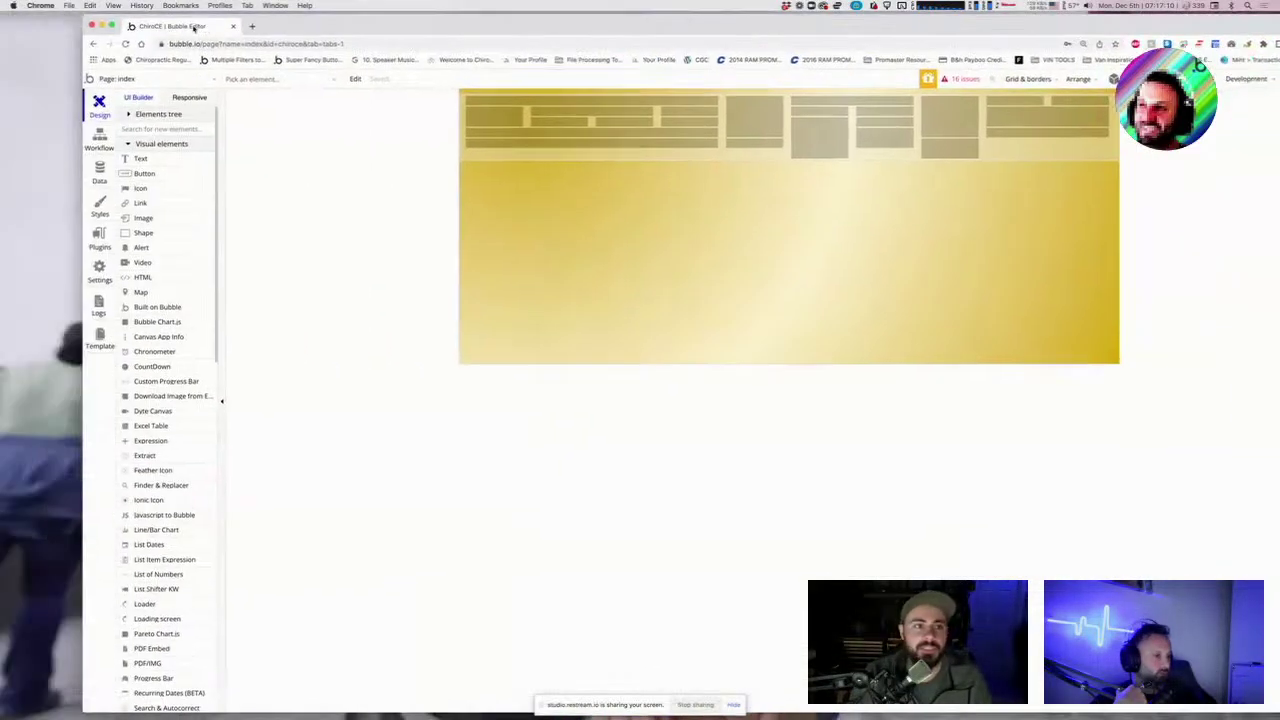
double_click(195, 28)
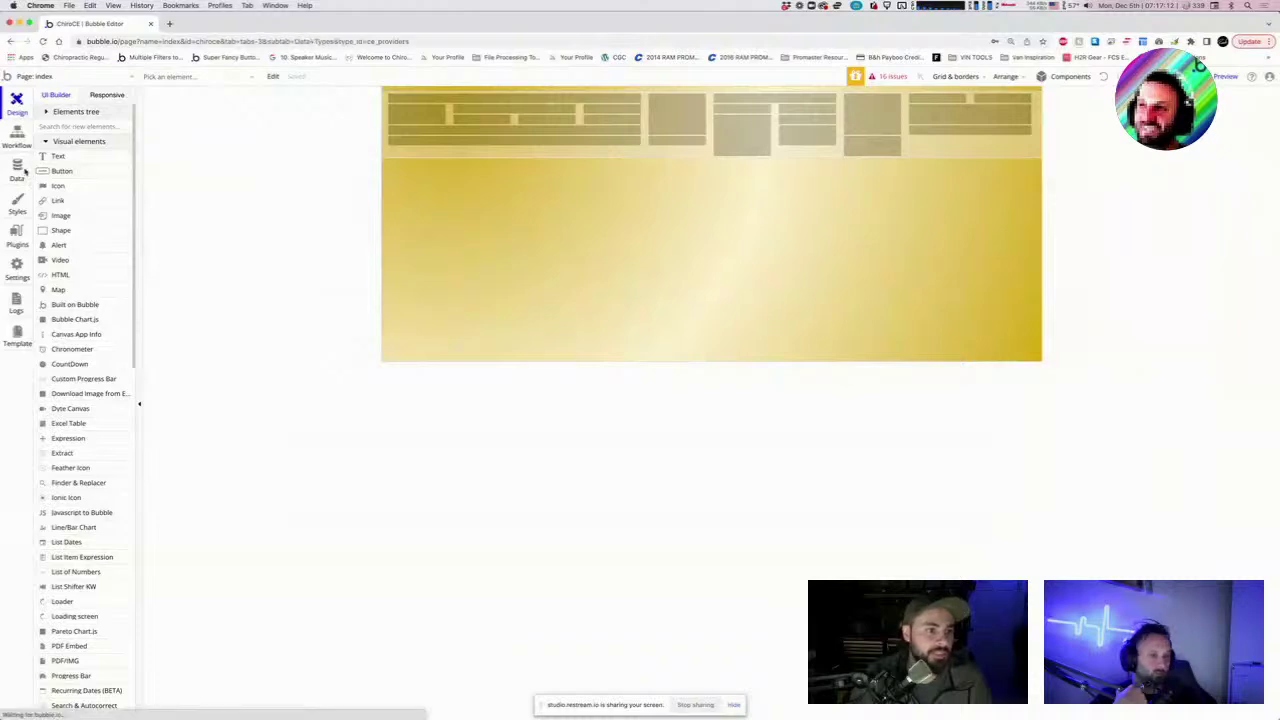
click(22, 172)
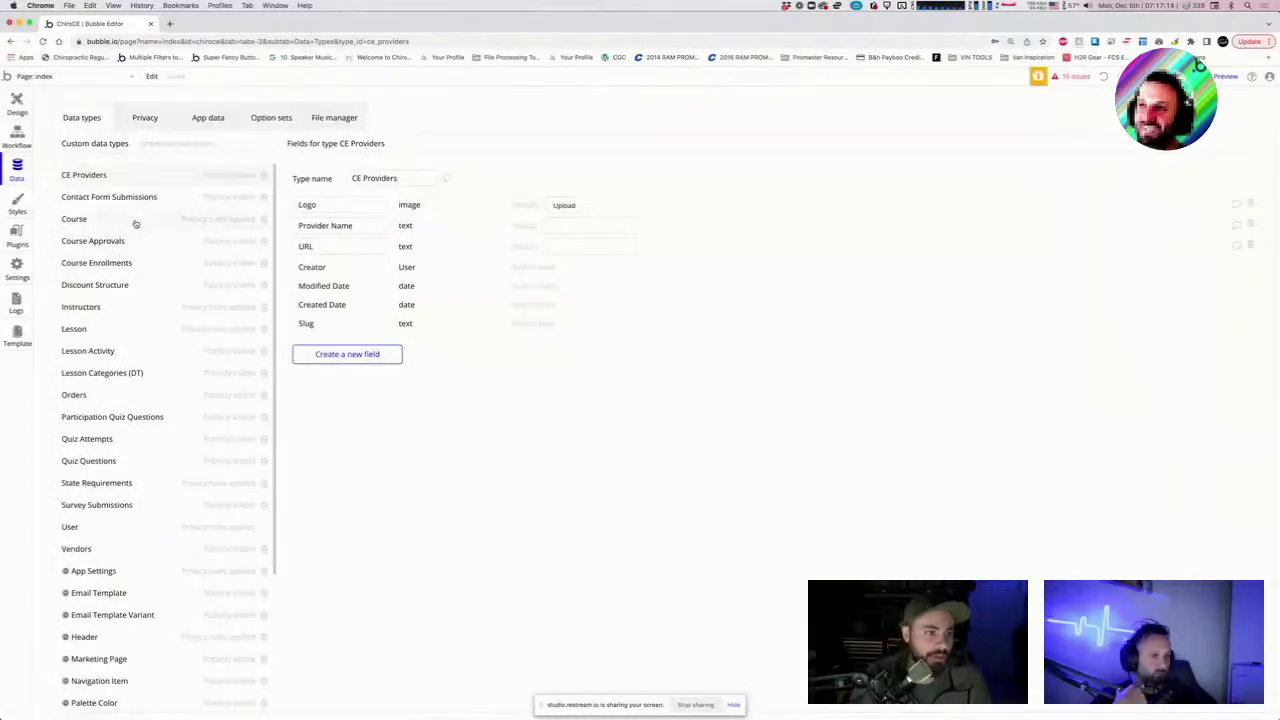
click(115, 528)
Open the New Lesson Activities and New User CSV files from the desktop in Excel.
key(ctrl+Up)
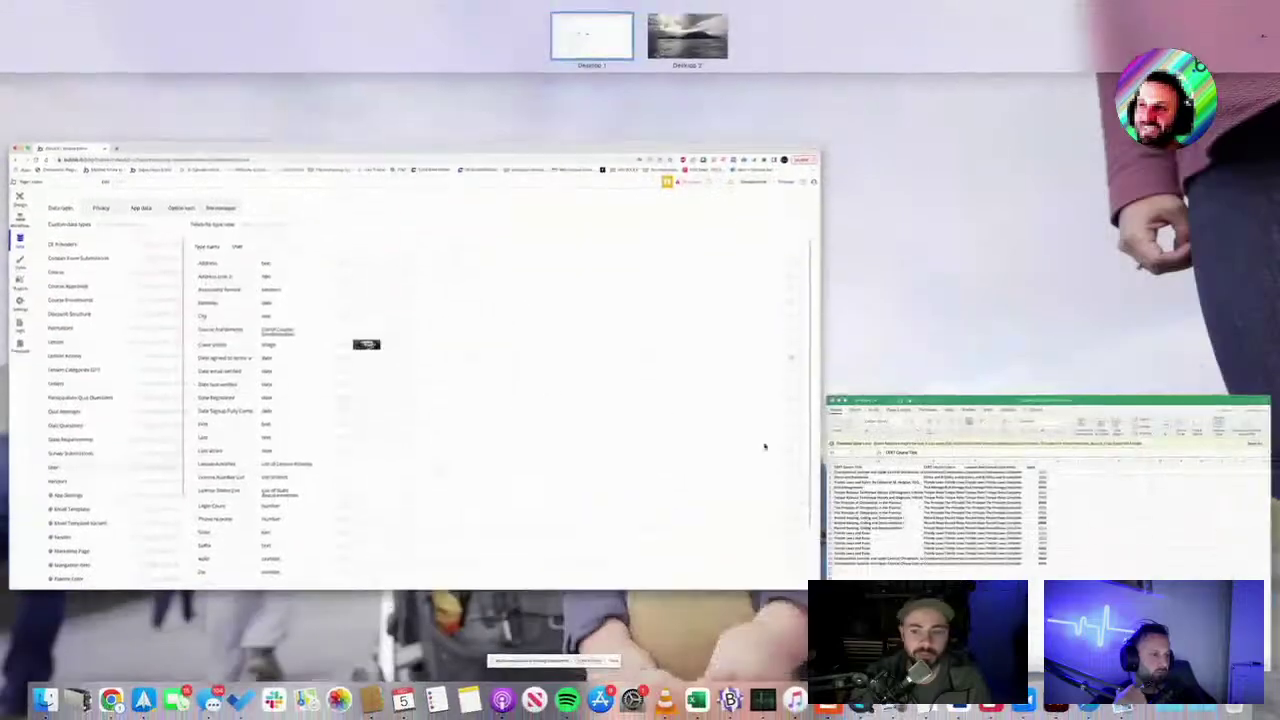
click(905, 483)
key(F11)
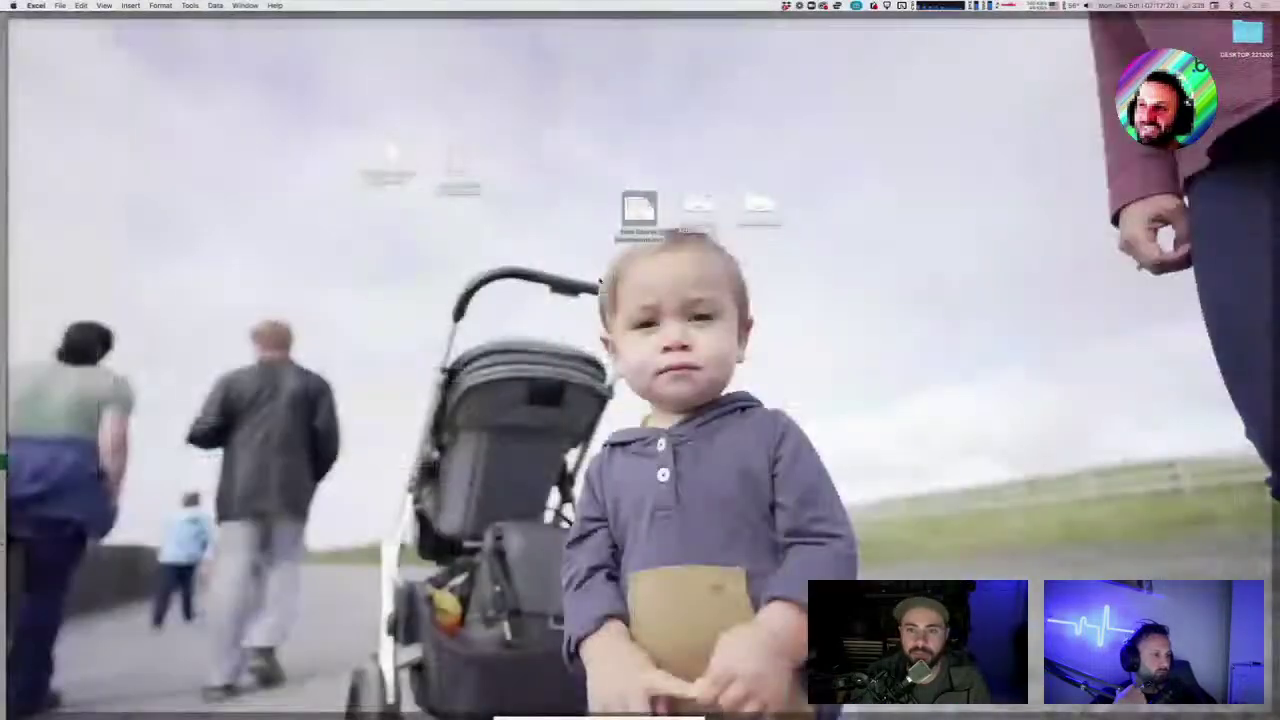
click(760, 206)
key(F11)
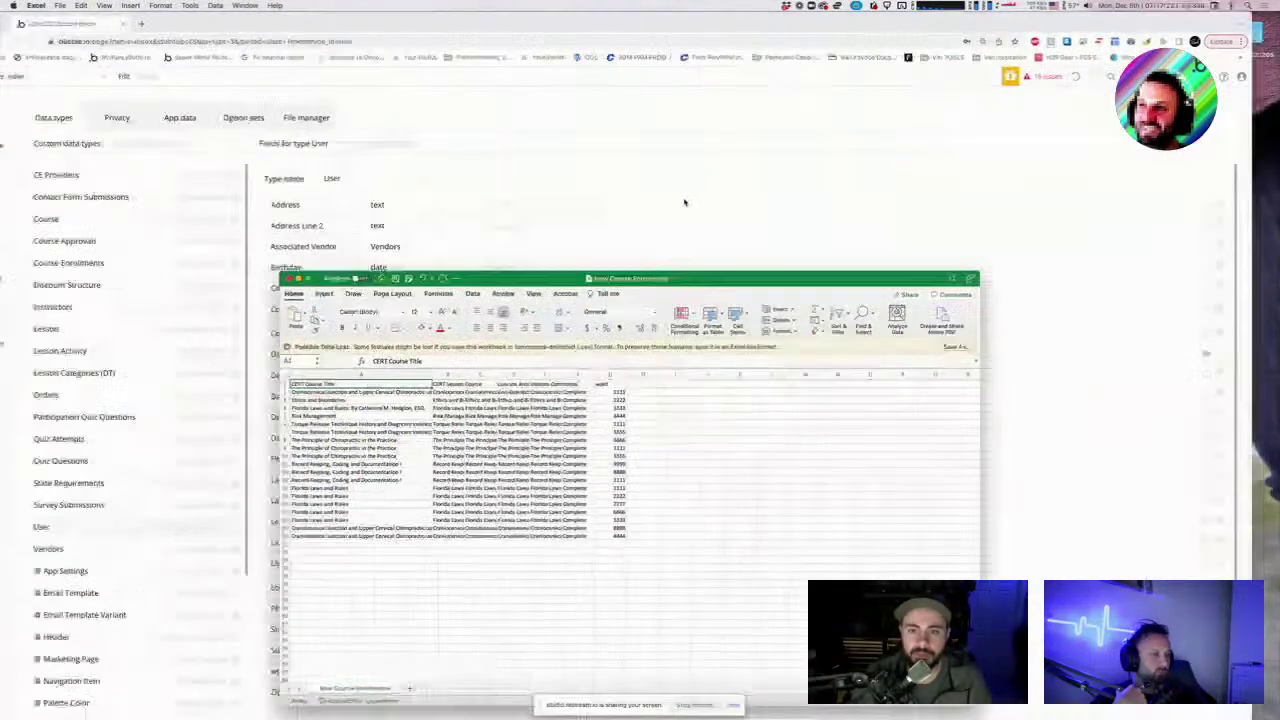
key(F11)
double_click(688, 204)
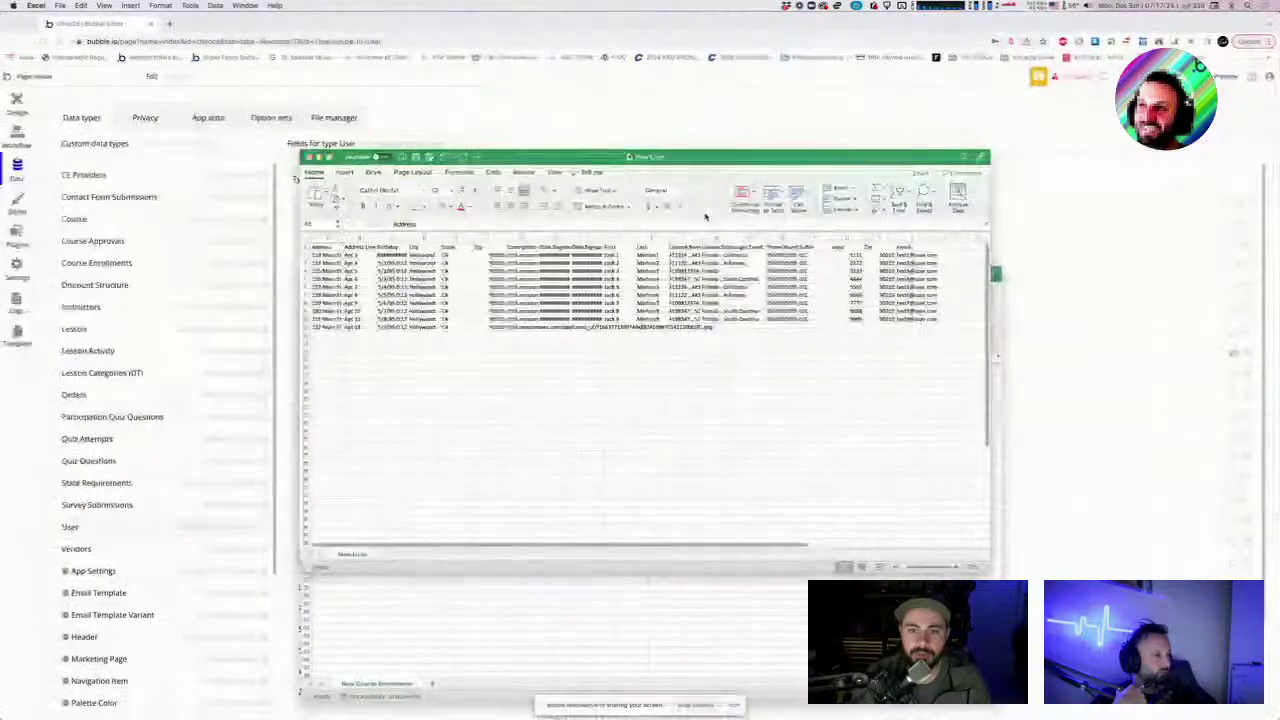
Widen the Address Line 2, Date Registered and Date Signup Fully columns in New User and enlarge its window.
click(681, 158)
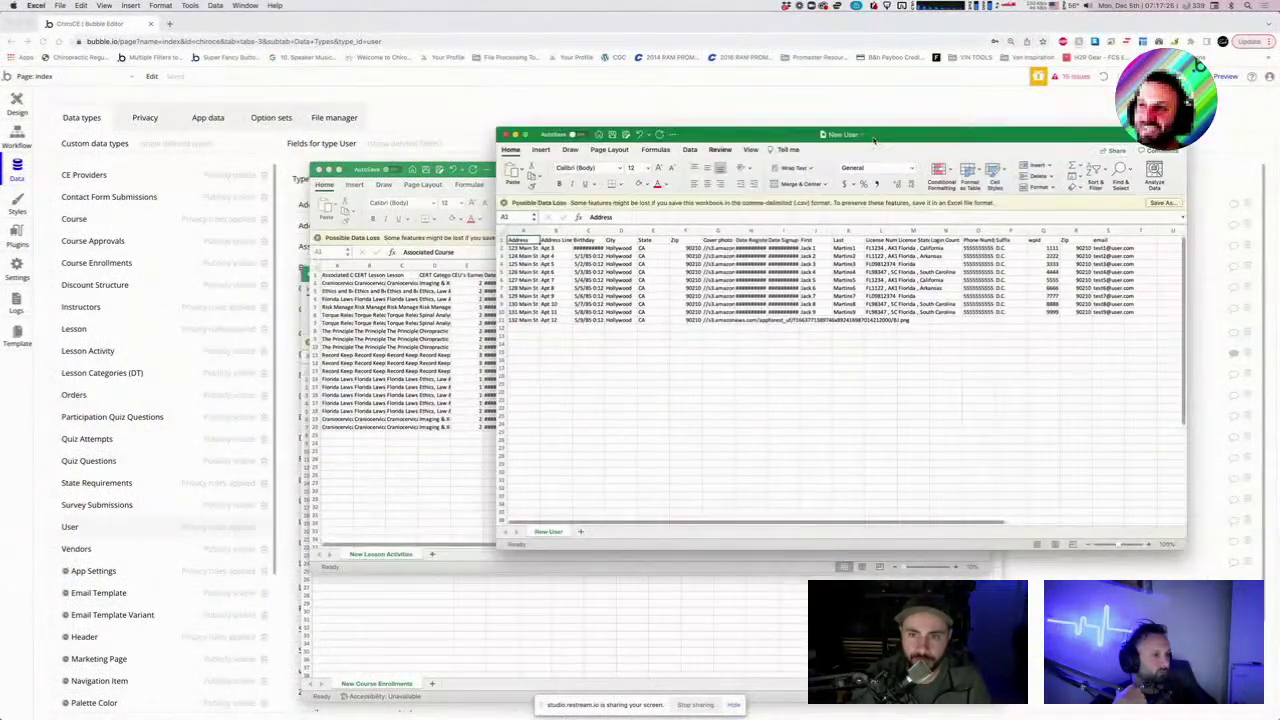
drag(752, 134, 611, 146)
drag(421, 240, 529, 240)
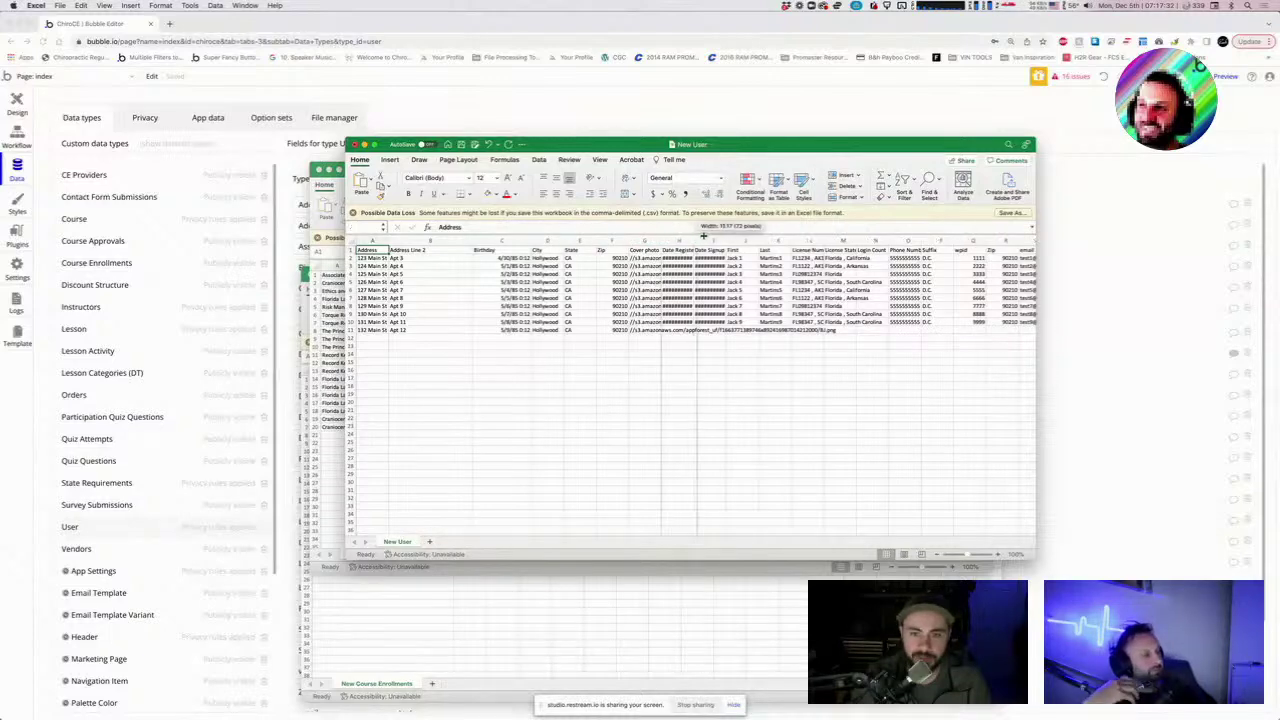
drag(694, 240, 778, 240)
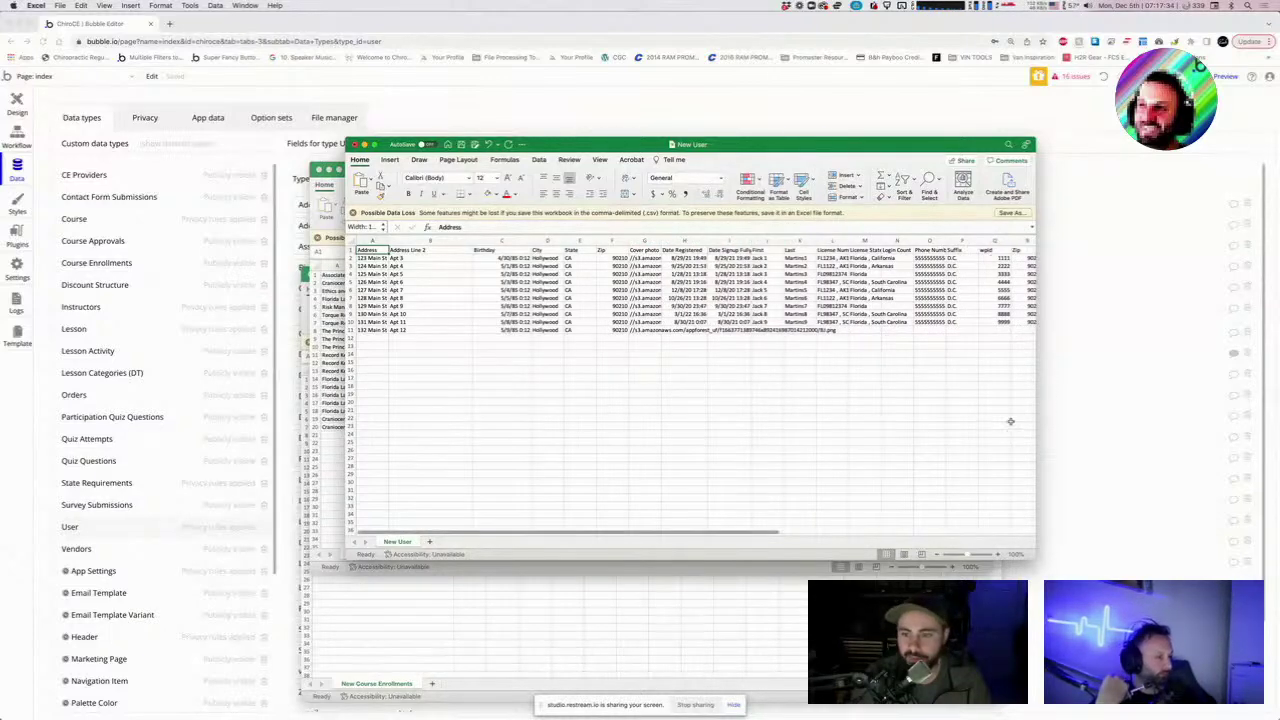
drag(1036, 412, 1200, 466)
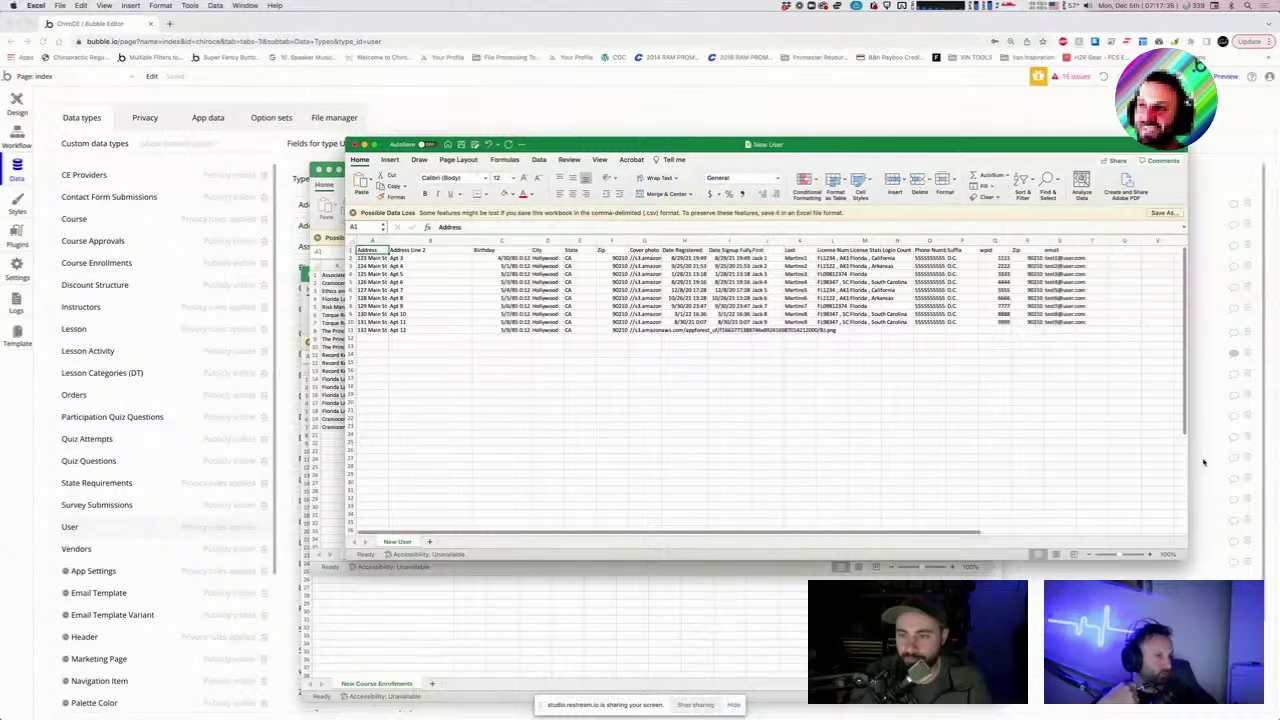
Review the sample user rows and columns of the New User sheet at a larger zoom.
drag(762, 258, 797, 306)
click(940, 338)
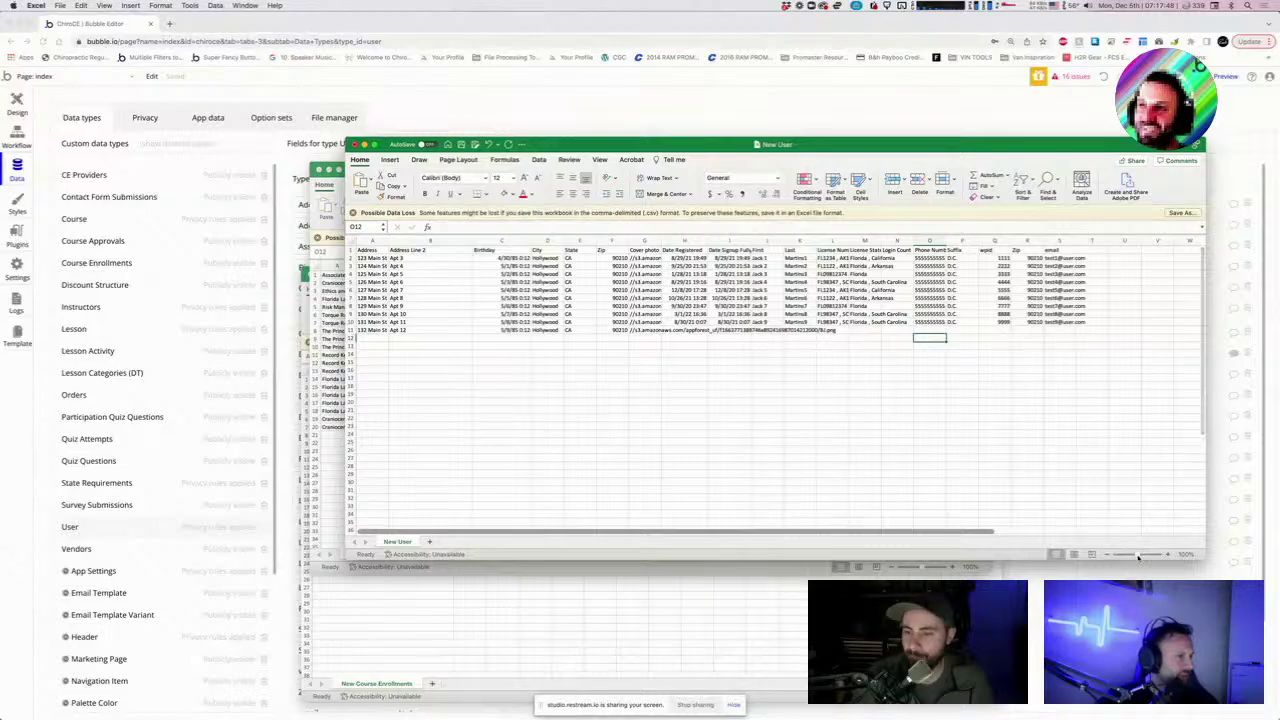
scroll(864, 499, right, 5)
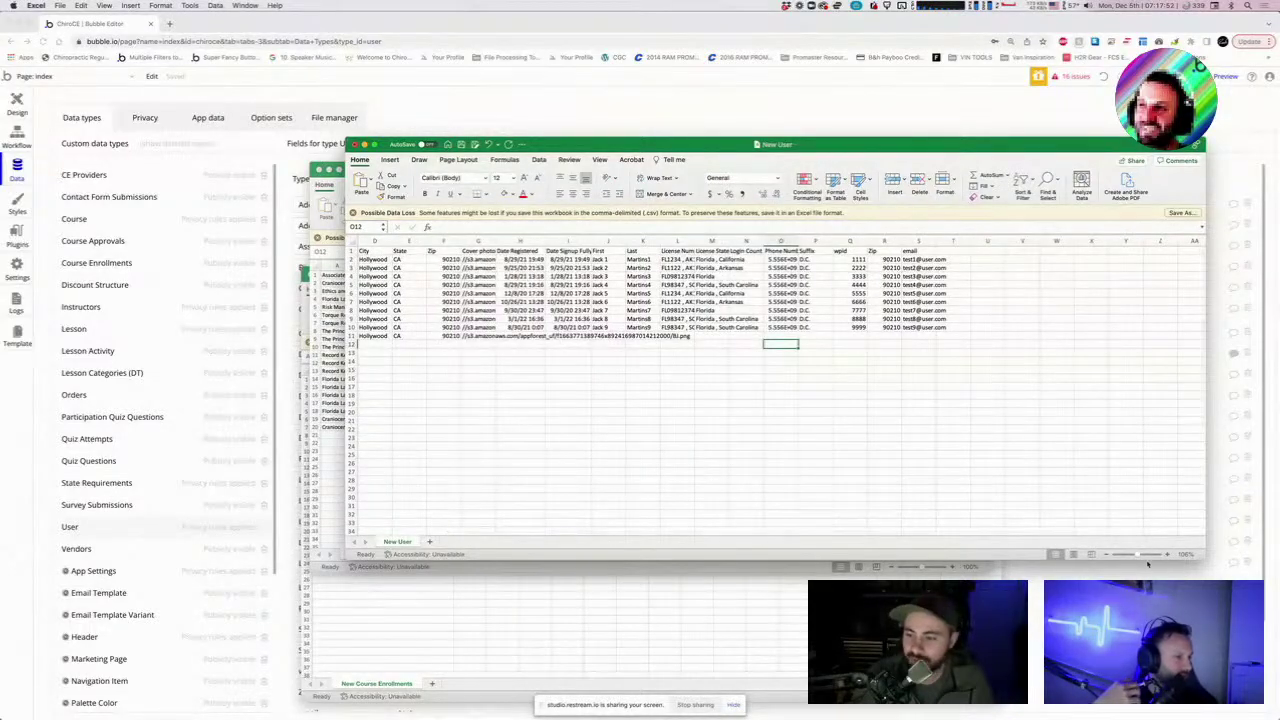
click(1144, 556)
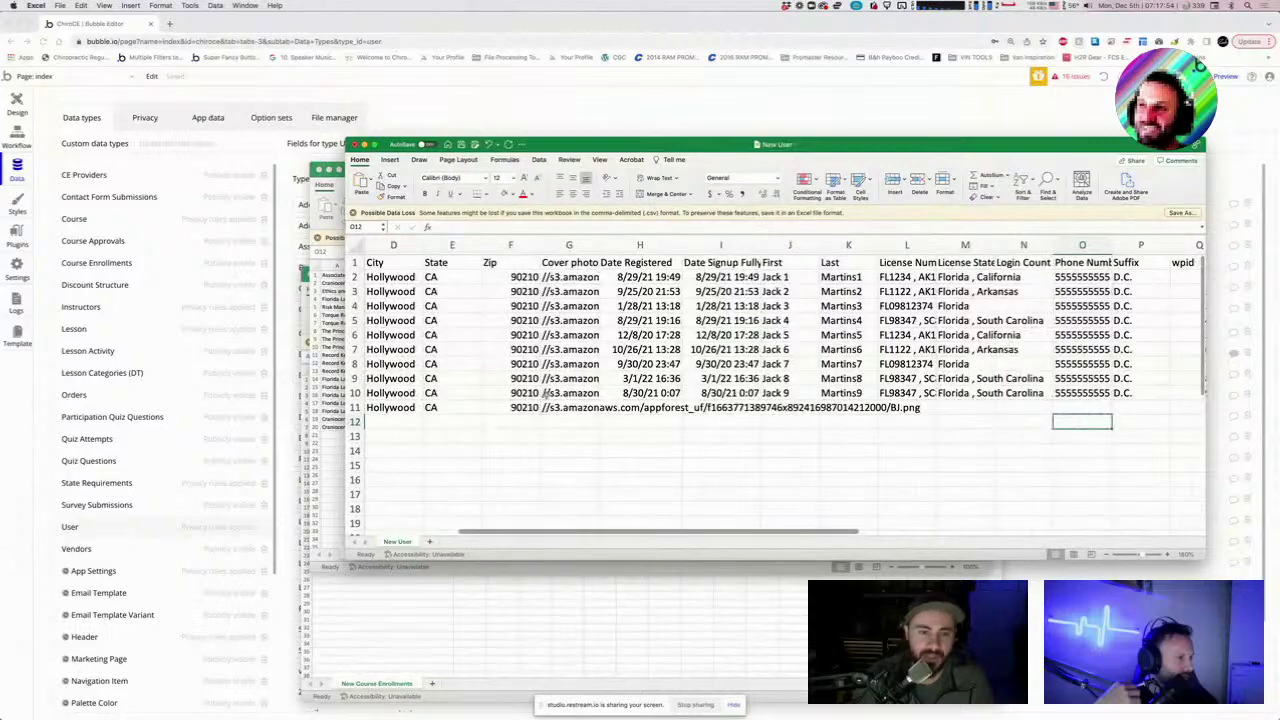
scroll(546, 393, left, 5)
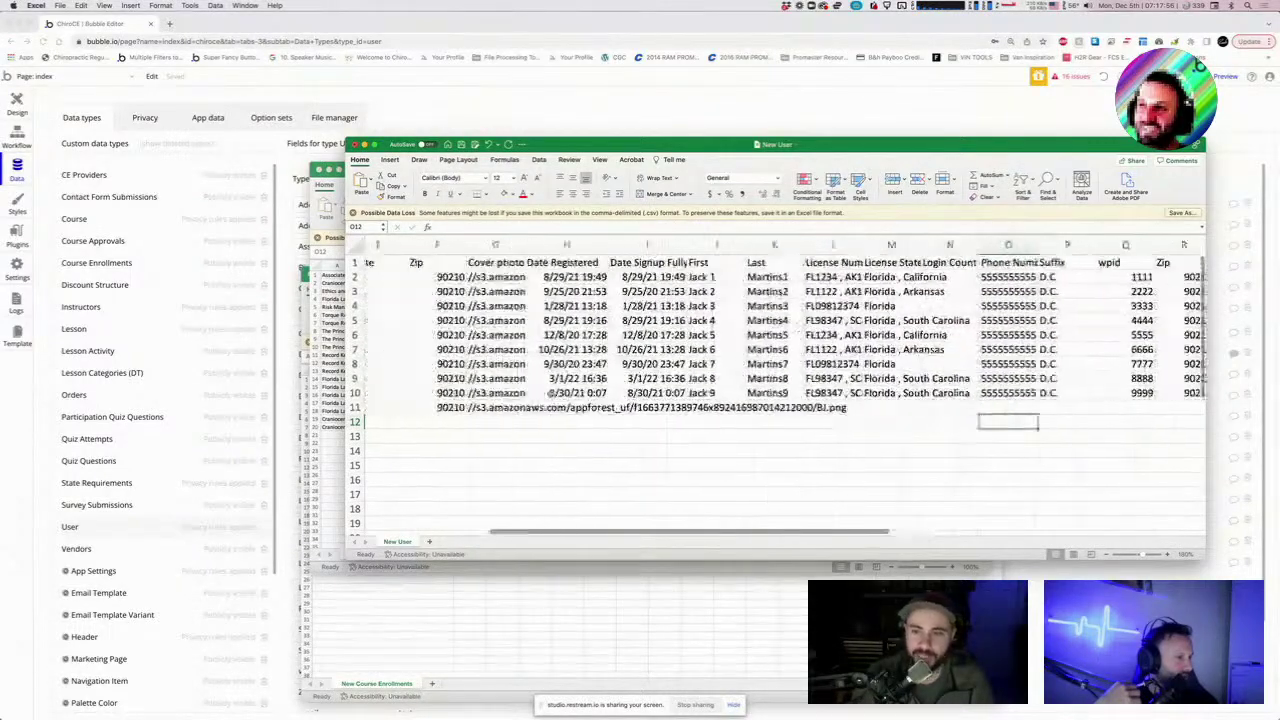
scroll(600, 350, right, 3)
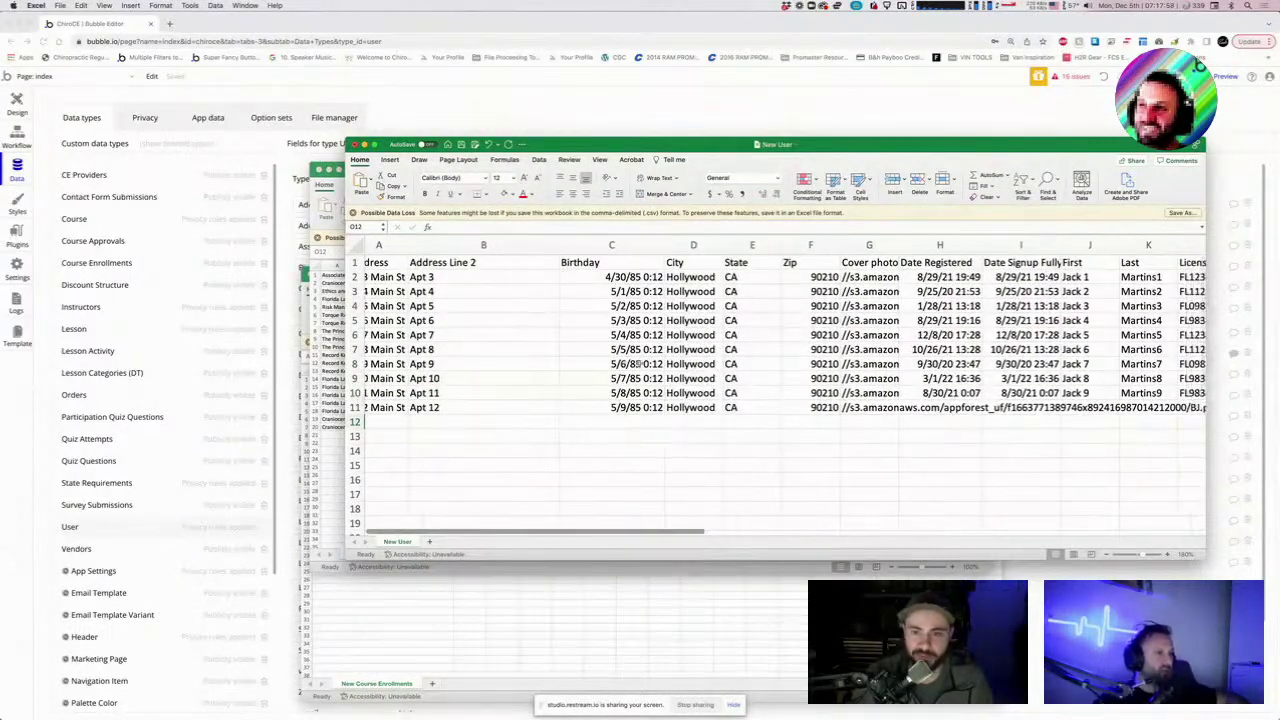
scroll(640, 363, right, 3)
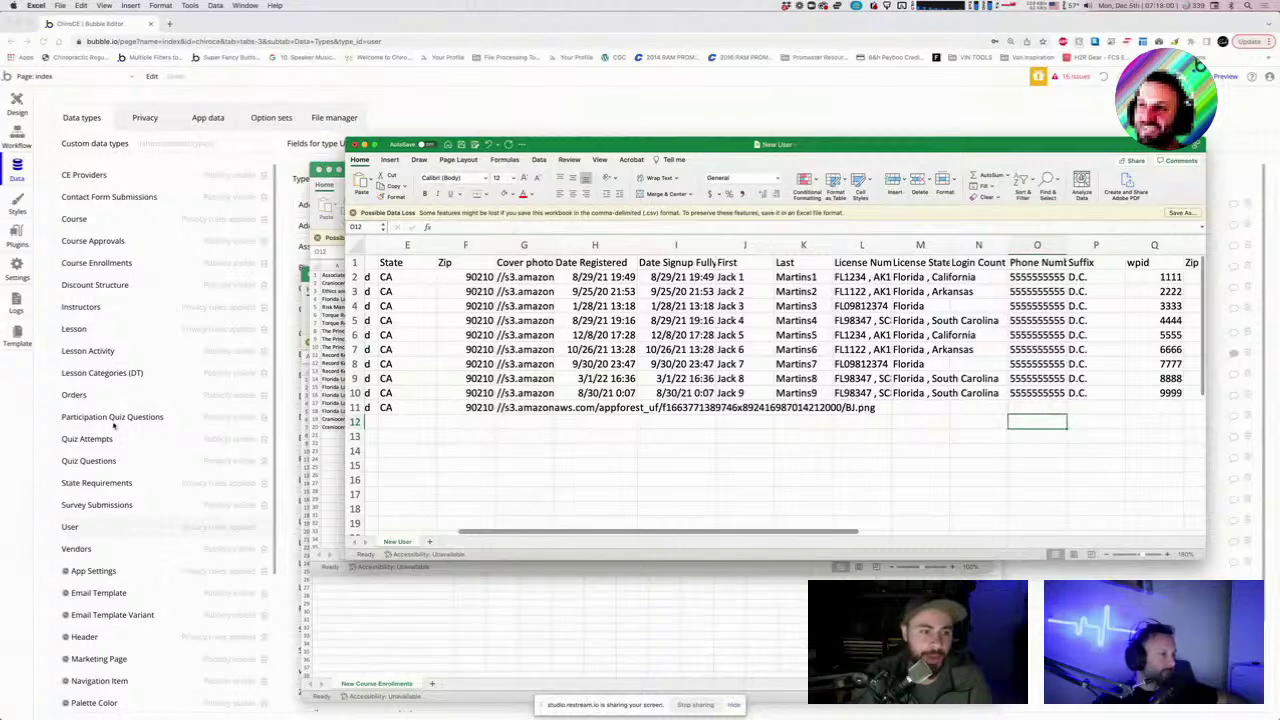
Compare the New User column headers, such as Cover photo, with the User data type's fields in the Bubble editor.
click(448, 265)
click(500, 265)
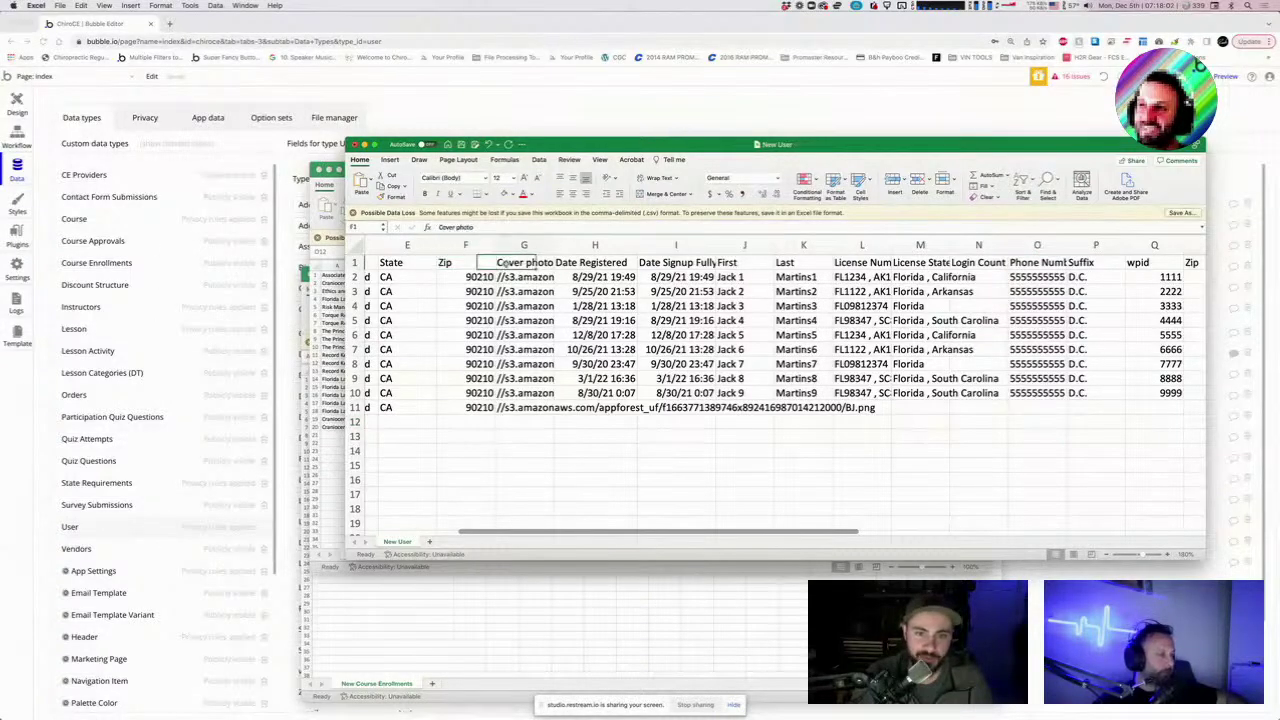
click(294, 454)
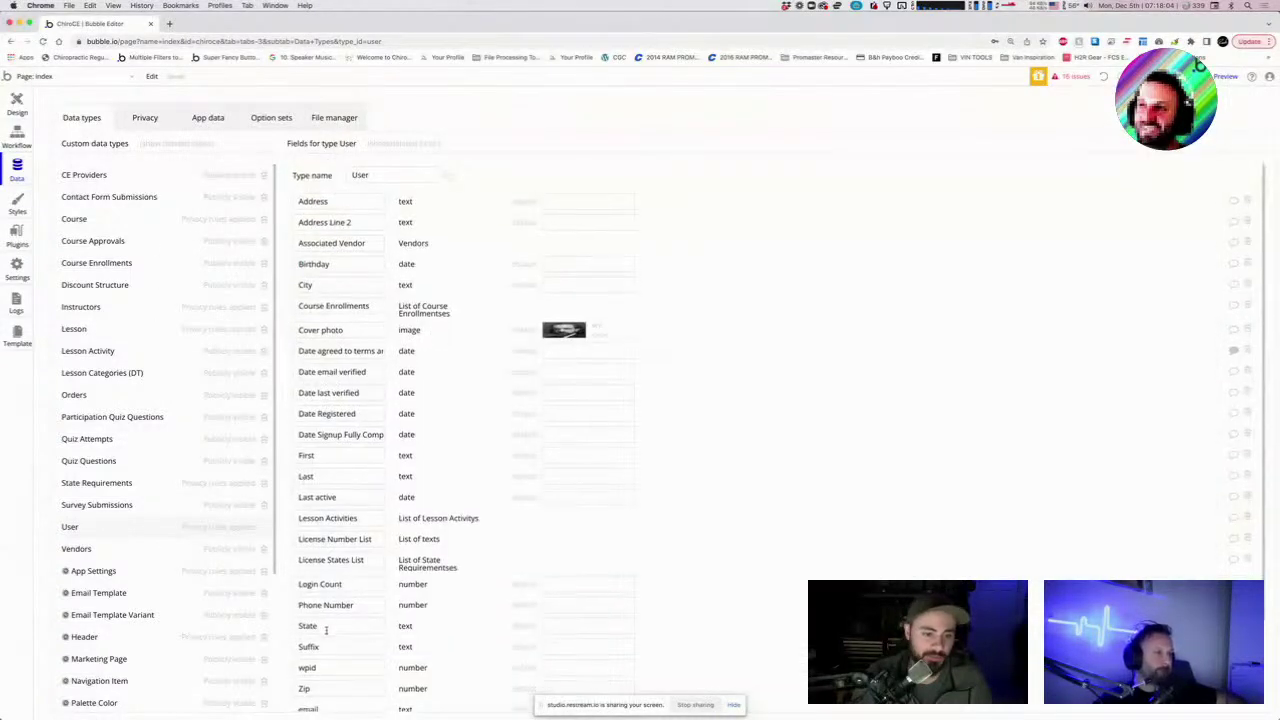
scroll(310, 615, down, 2)
scroll(327, 354, up, 2)
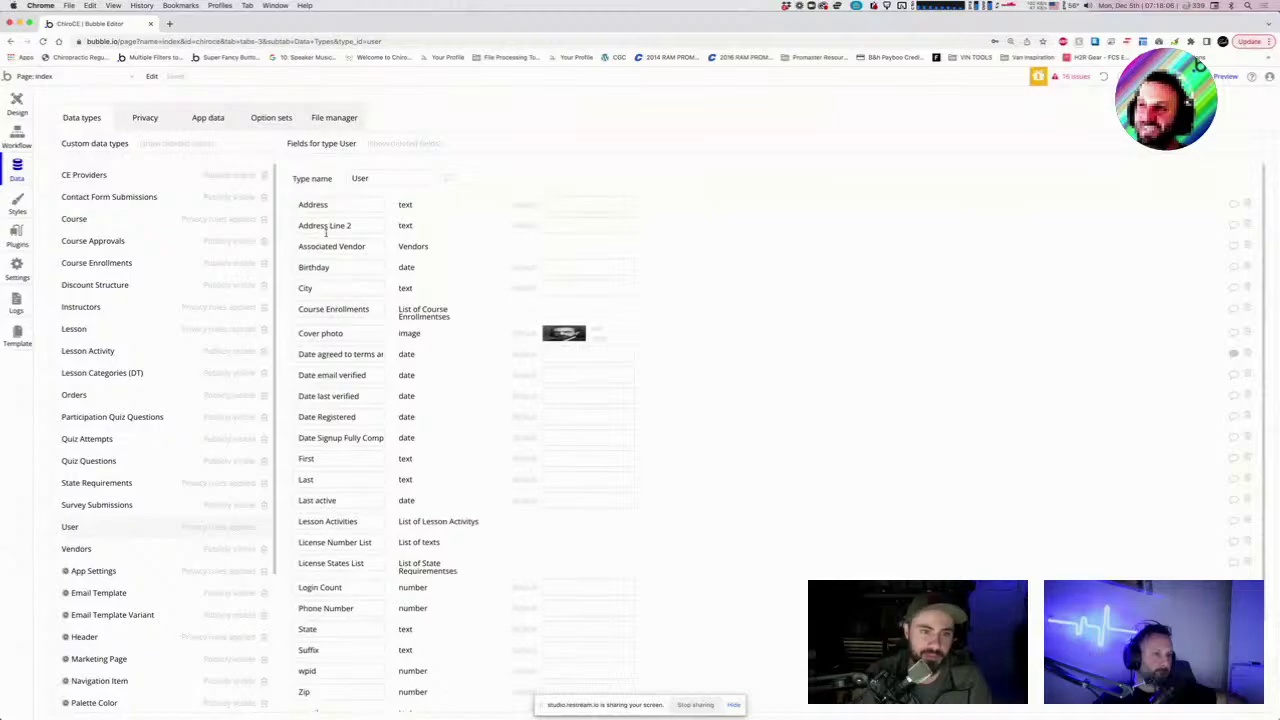
Return to the New User sheet and highlight the wpid values and the cells beside the email column.
key(ctrl+Up)
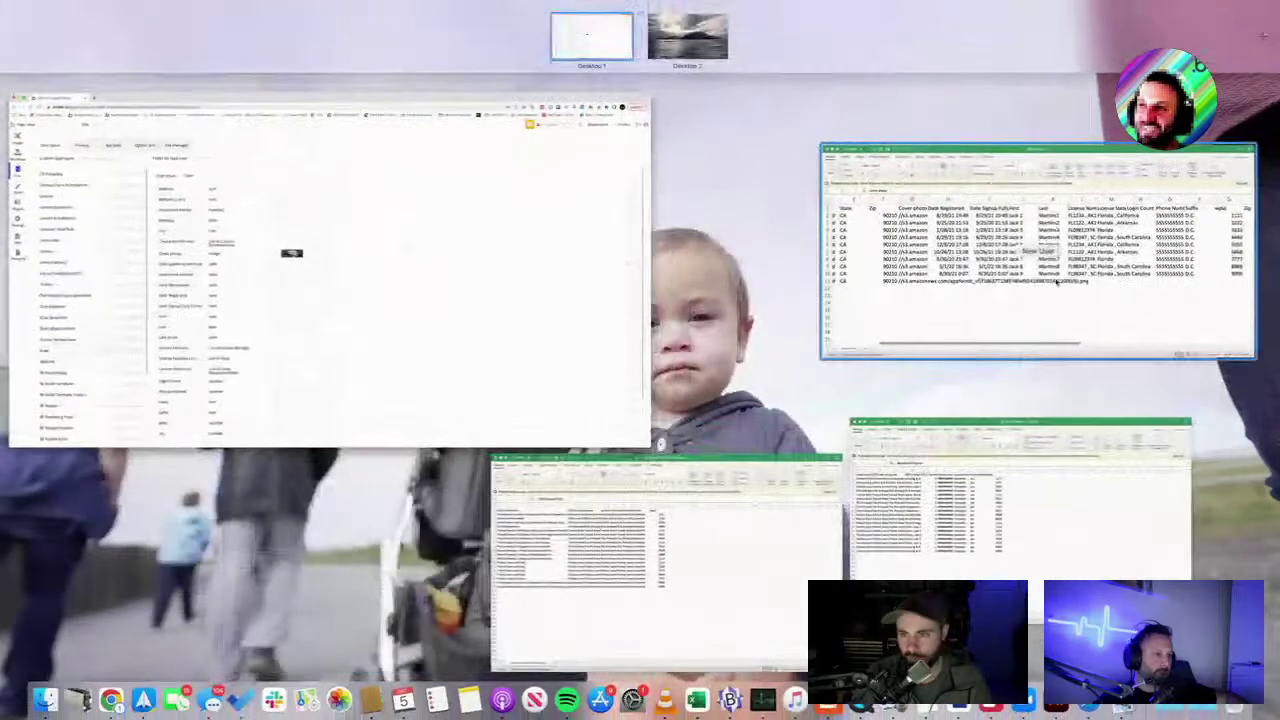
click(841, 345)
scroll(840, 340, right, 5)
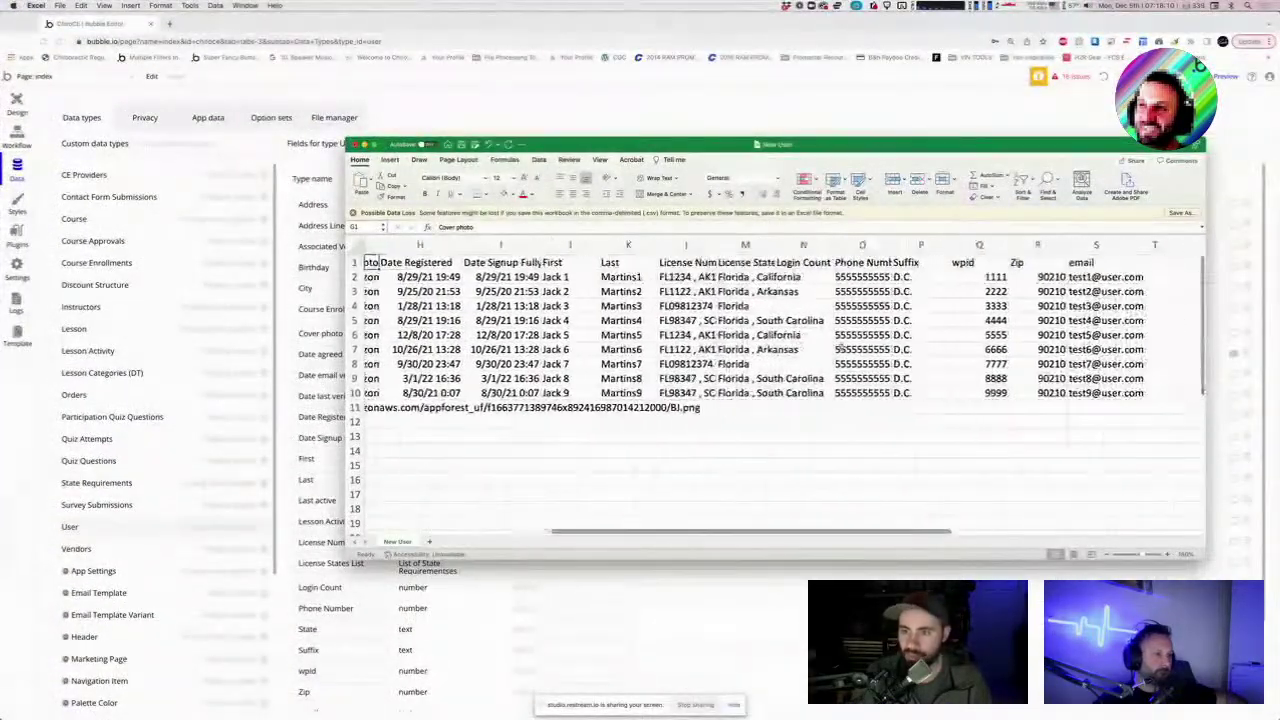
drag(838, 277, 834, 398)
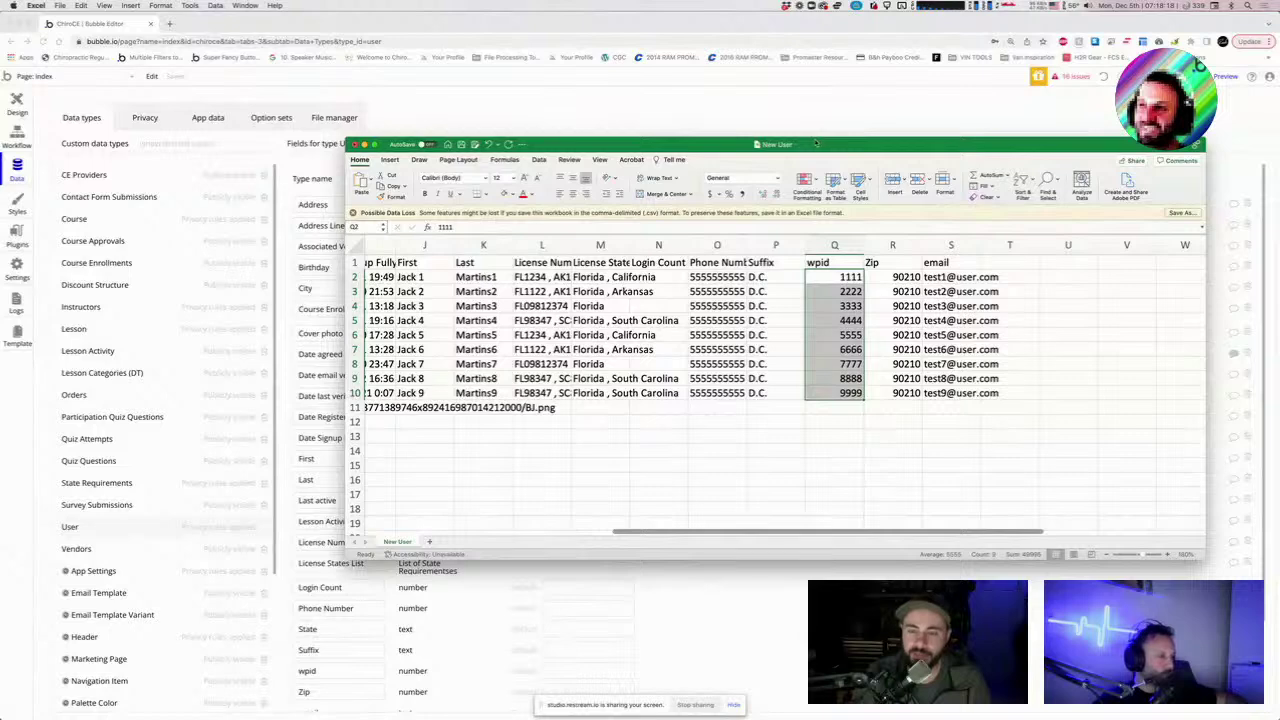
drag(1040, 278, 1038, 398)
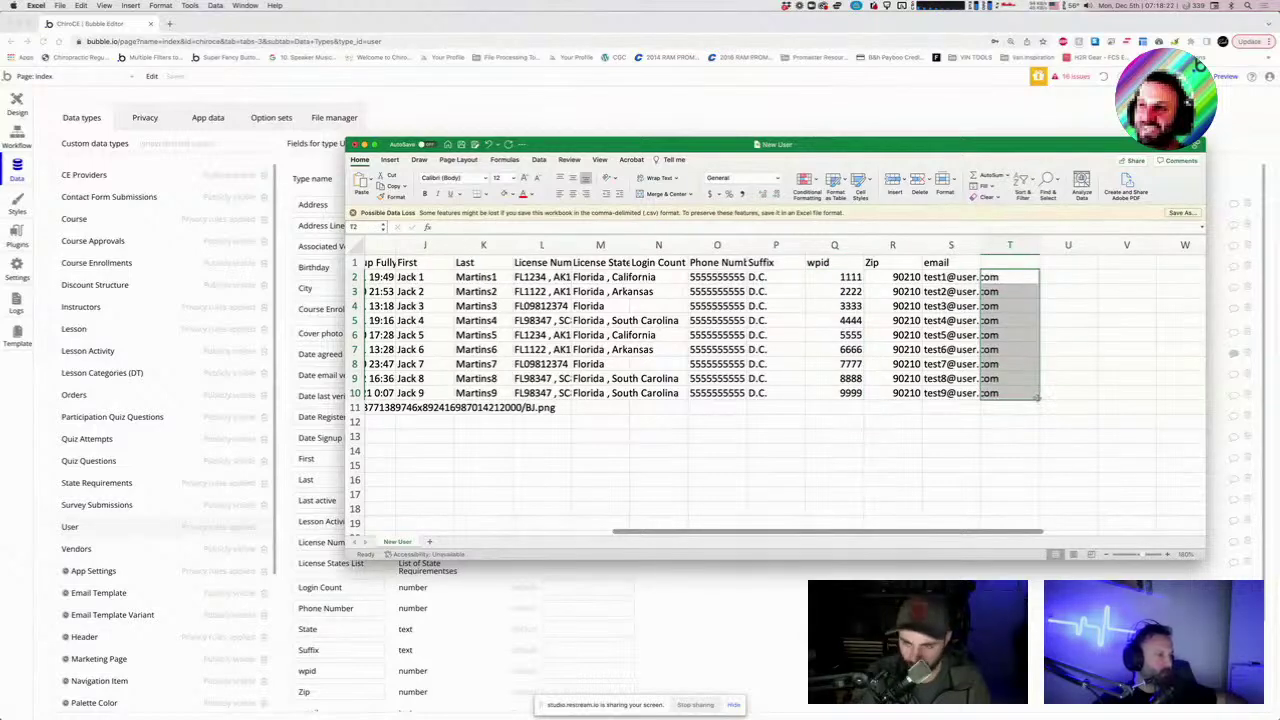
View the All Users application data in Bubble and highlight the wpid values in the New User sheet again.
click(515, 107)
click(210, 117)
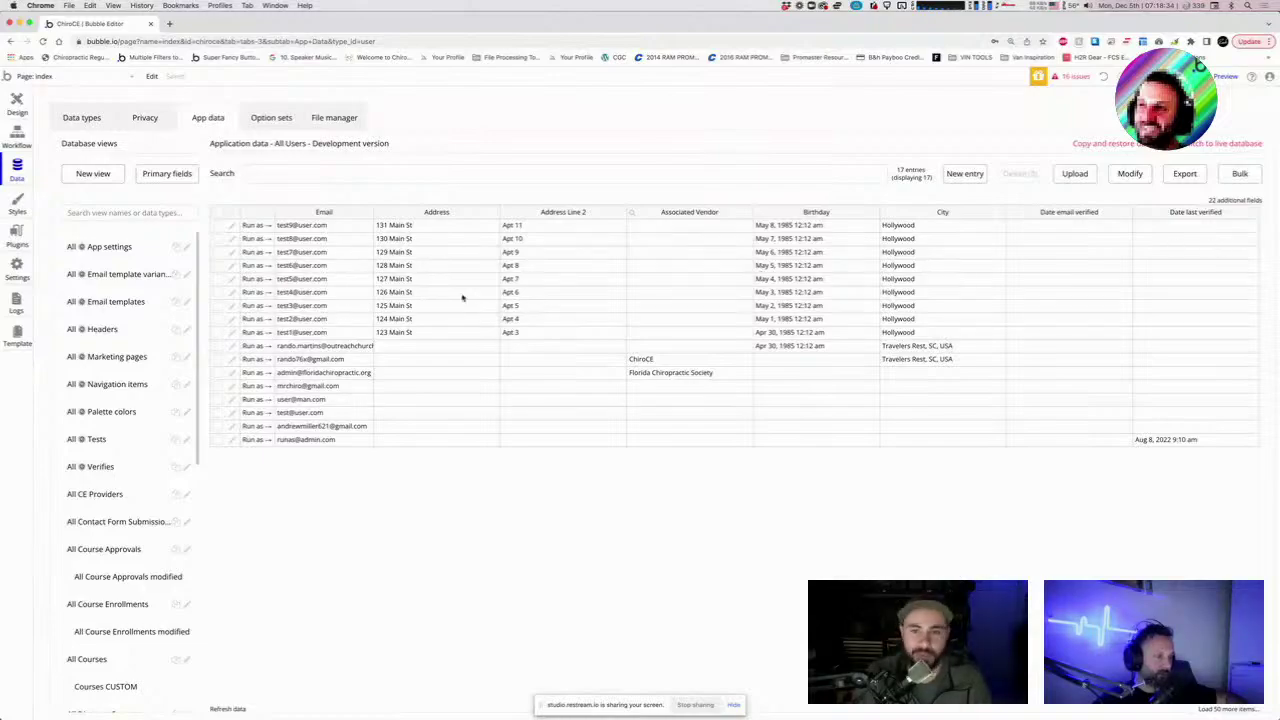
key(ctrl+Up)
click(843, 278)
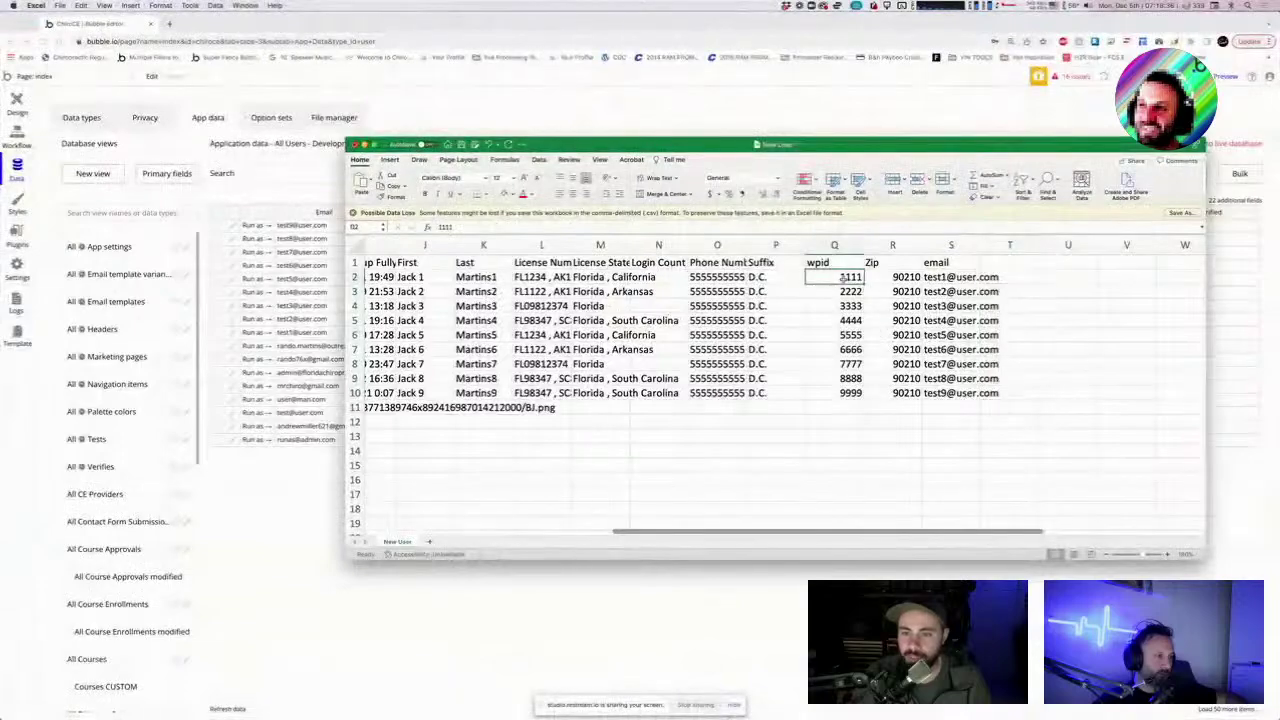
drag(843, 278, 850, 381)
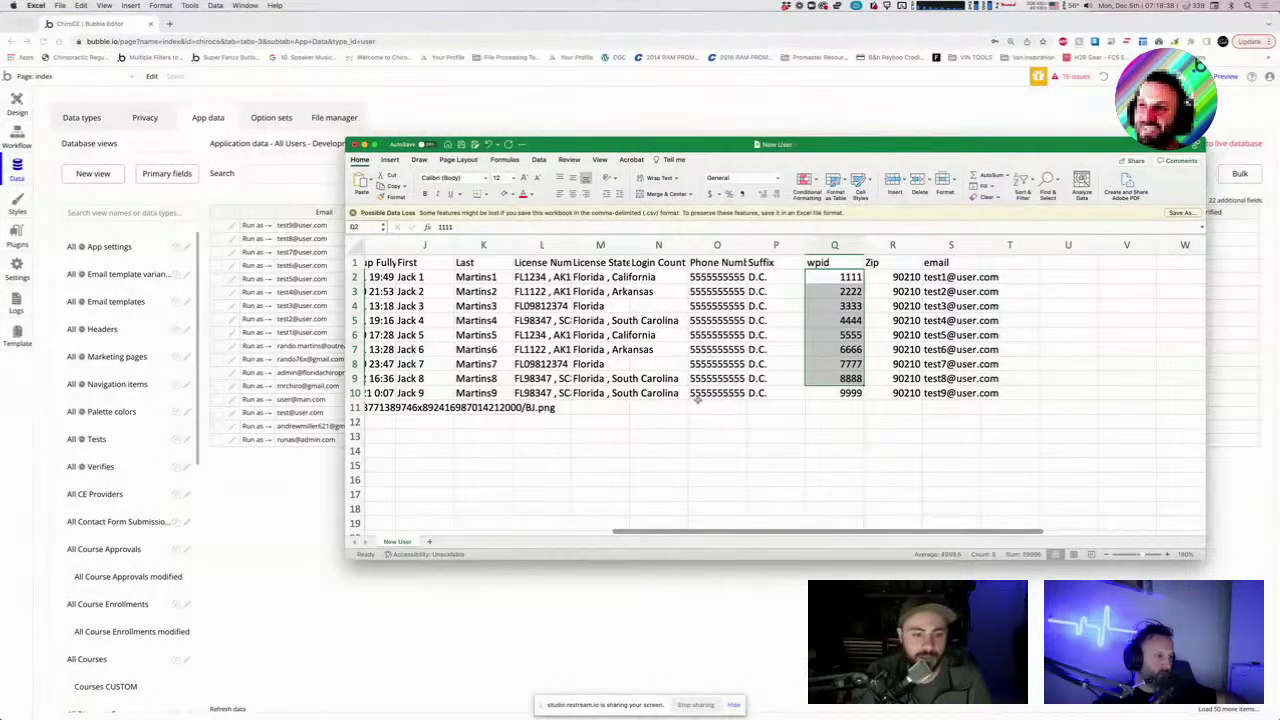
Bring up the New Course Enrollments workbook and widen its lesson and course columns so their text is readable.
key(ctrl+Up)
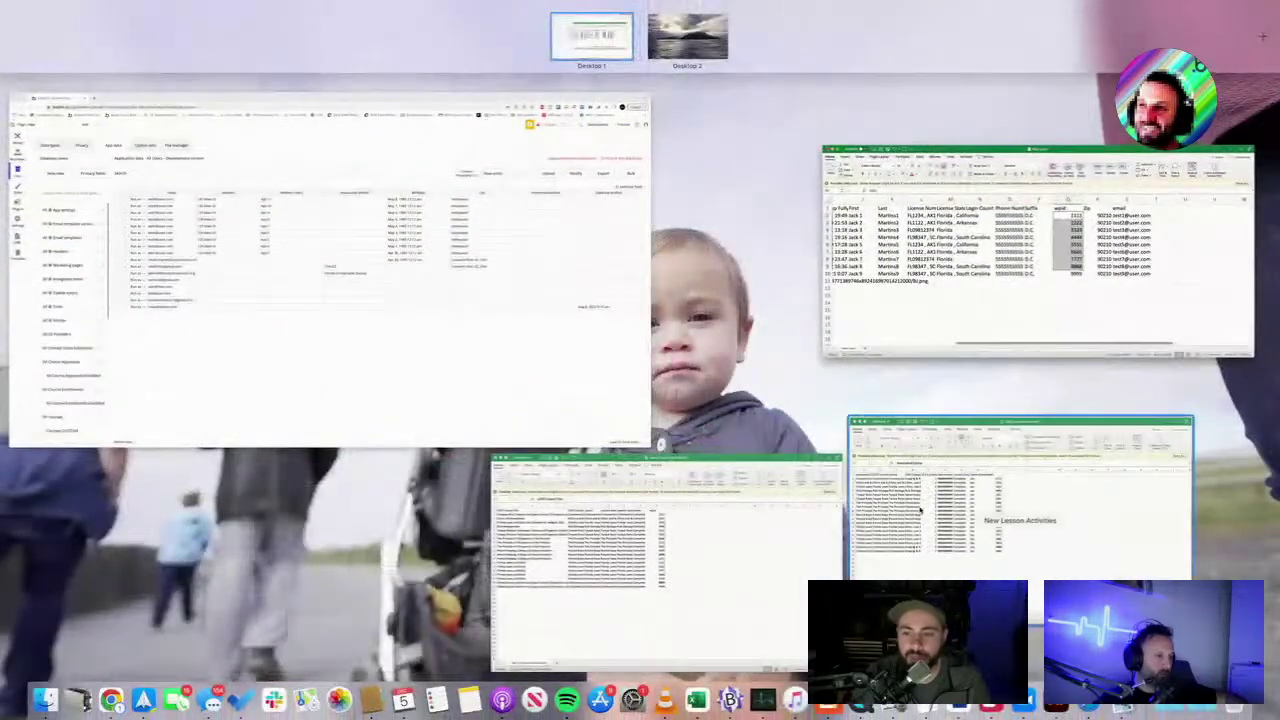
click(662, 545)
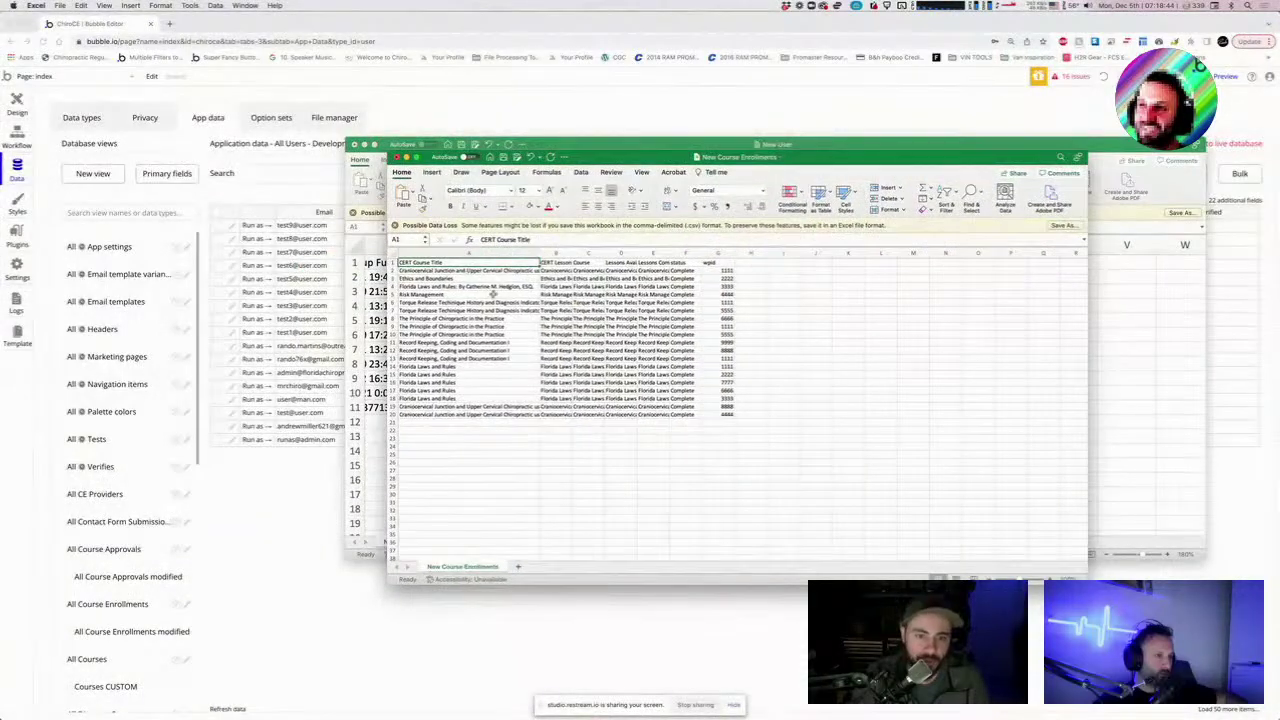
drag(539, 253, 1051, 253)
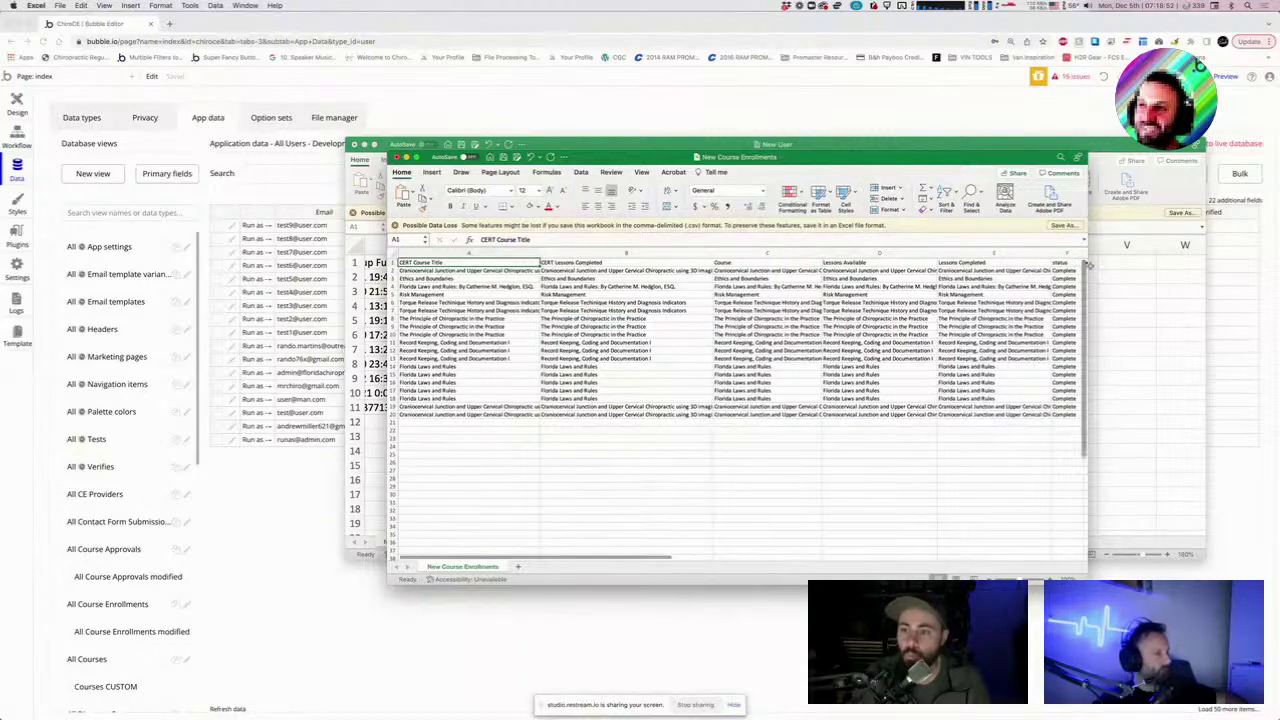
click(1093, 263)
click(926, 563)
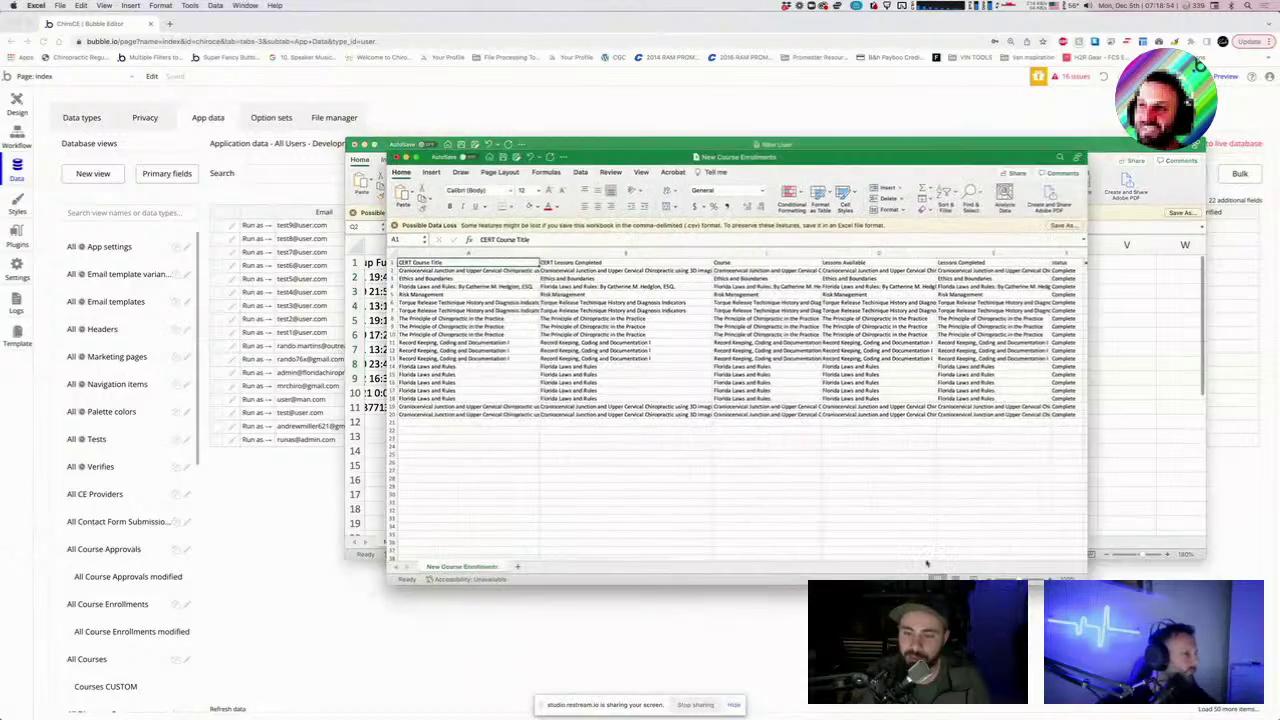
Reposition the New Course Enrollments window to show the status and wpid columns, and widen the Lessons Completed and Lessons Available columns.
drag(1088, 468, 1254, 457)
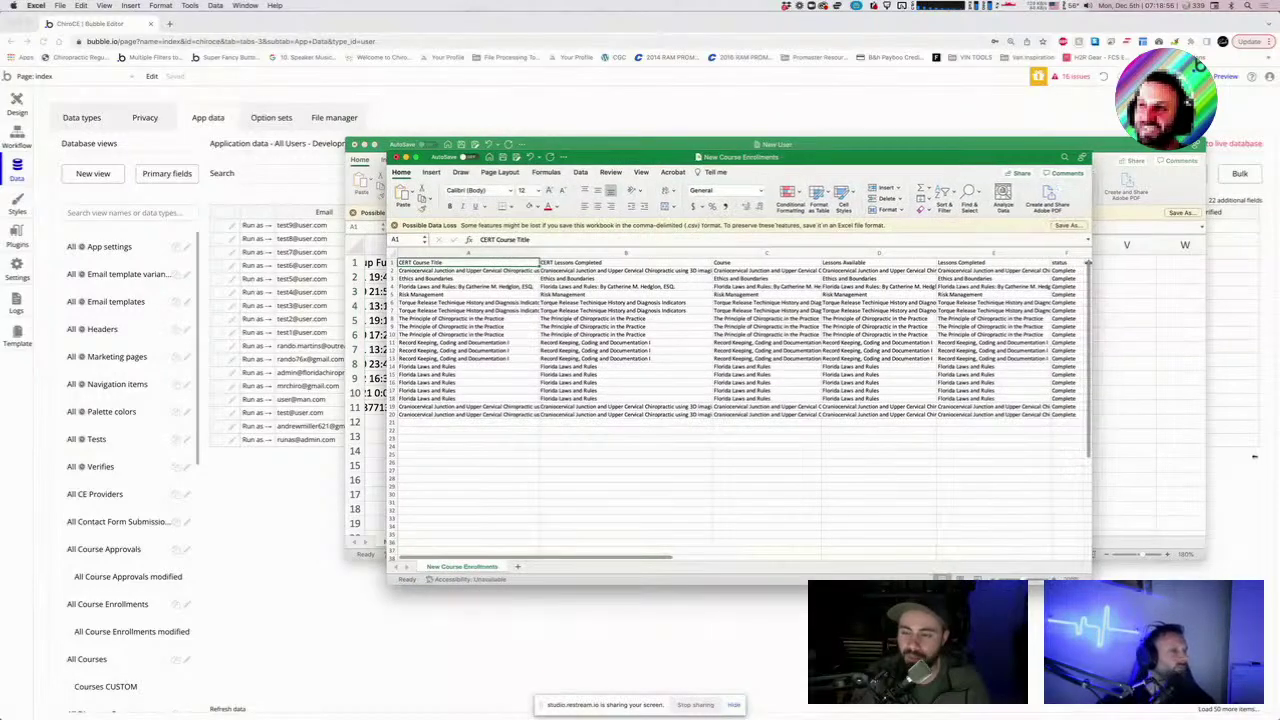
drag(1008, 152, 818, 152)
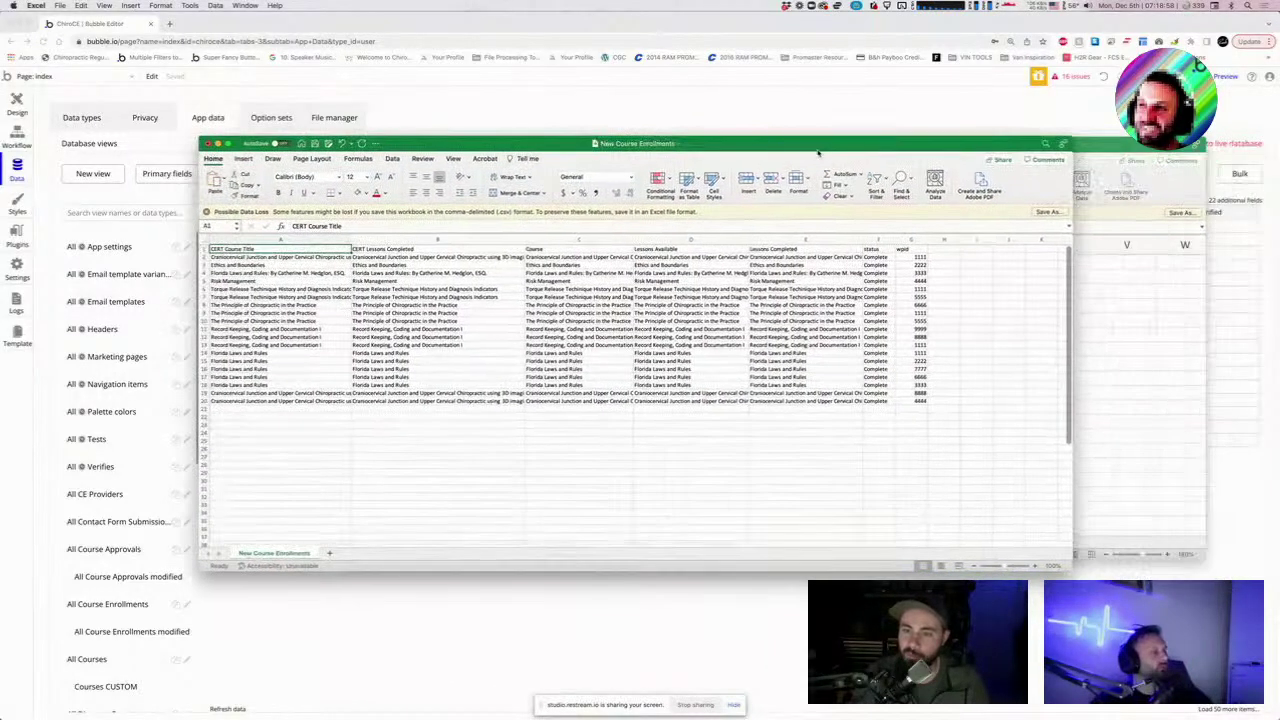
drag(862, 242, 962, 242)
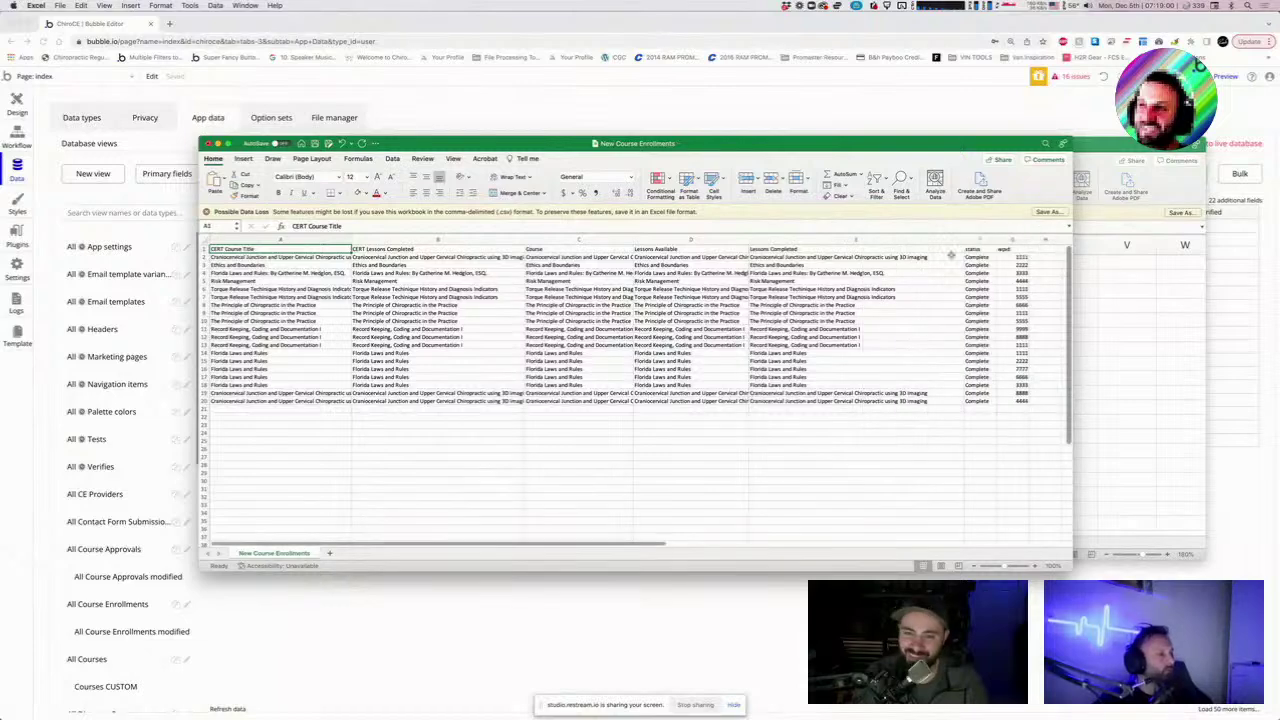
drag(749, 238, 796, 240)
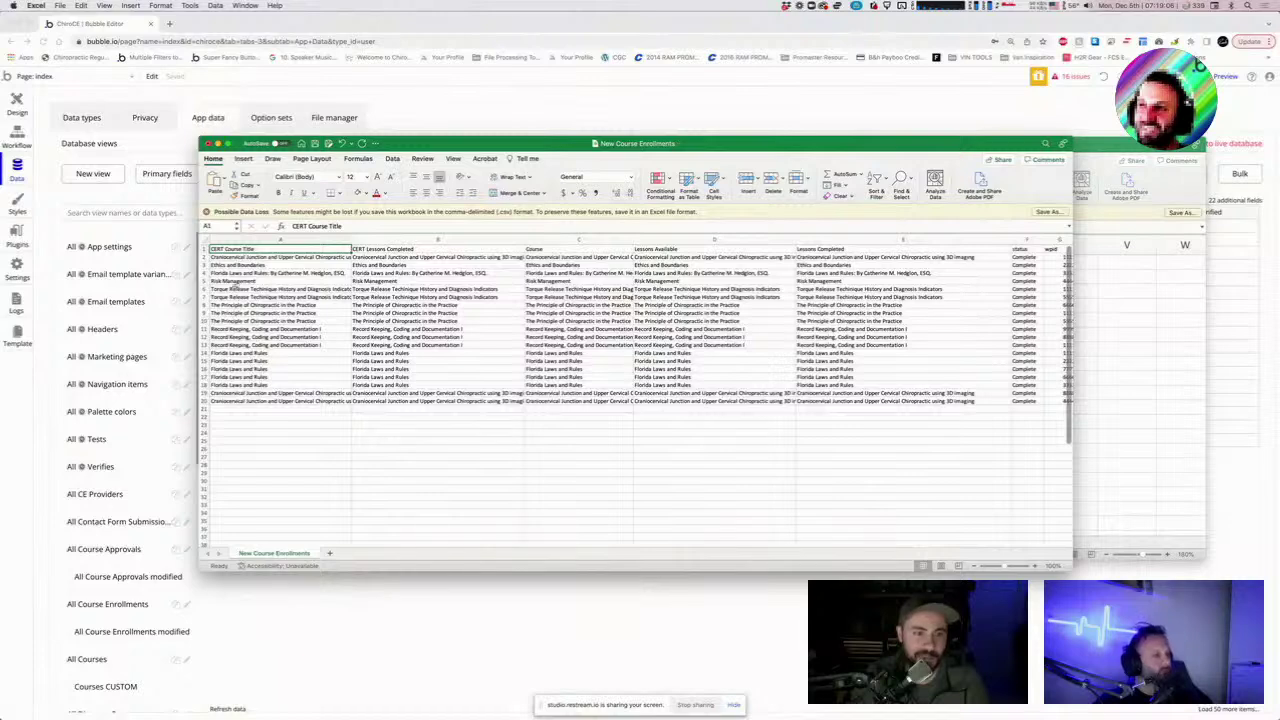
Switch to the Bubble editor, view the All Course Enrollments modified data, and open the Course Enrollments data type's fields.
click(115, 504)
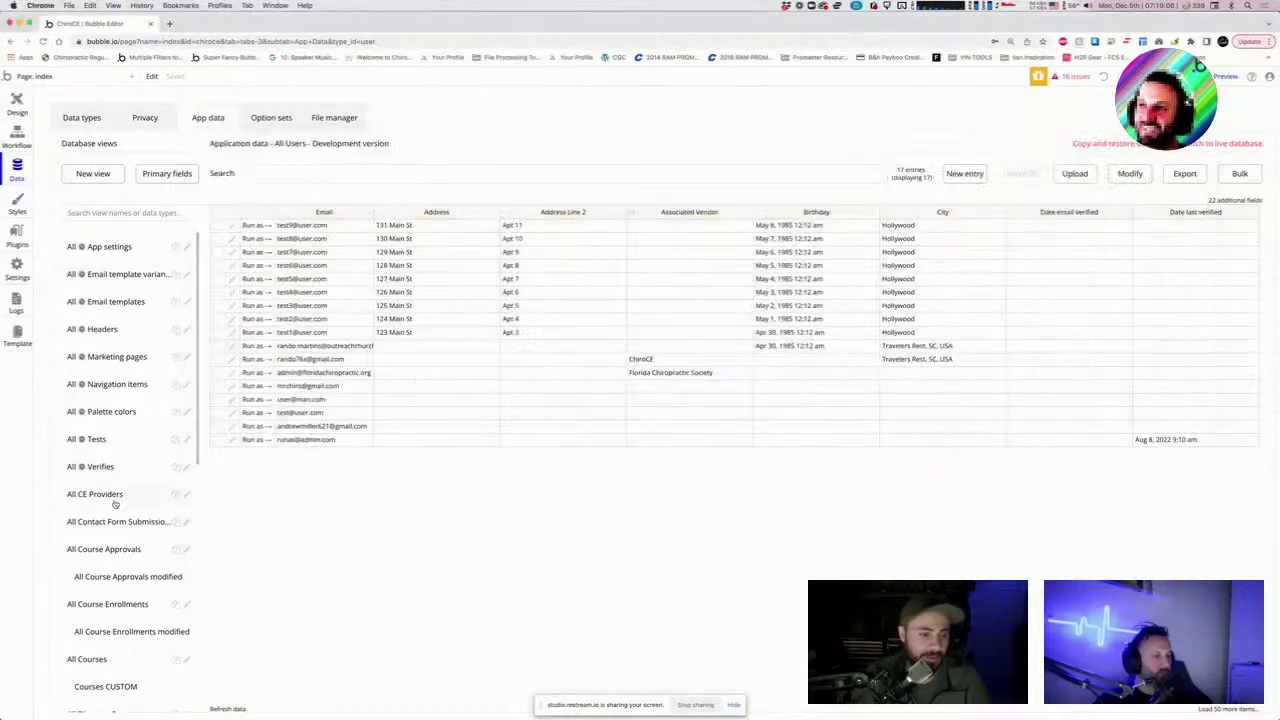
scroll(120, 583, down, 3)
click(120, 464)
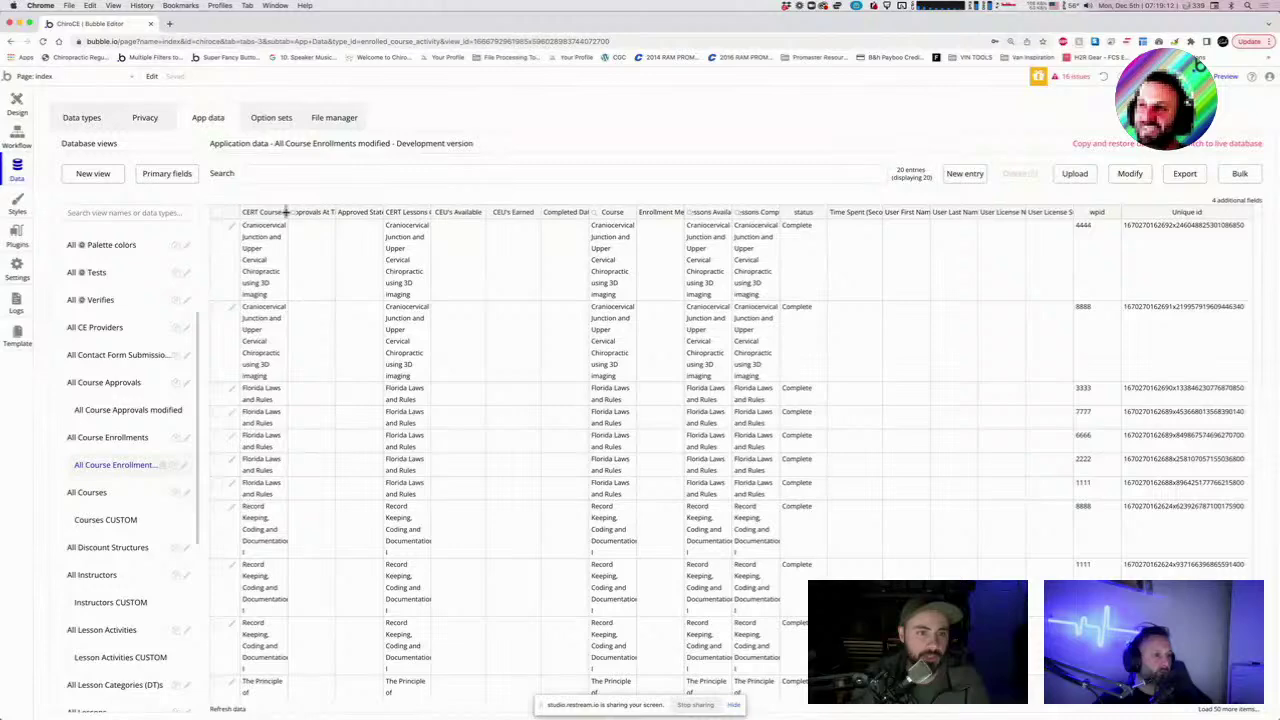
click(76, 117)
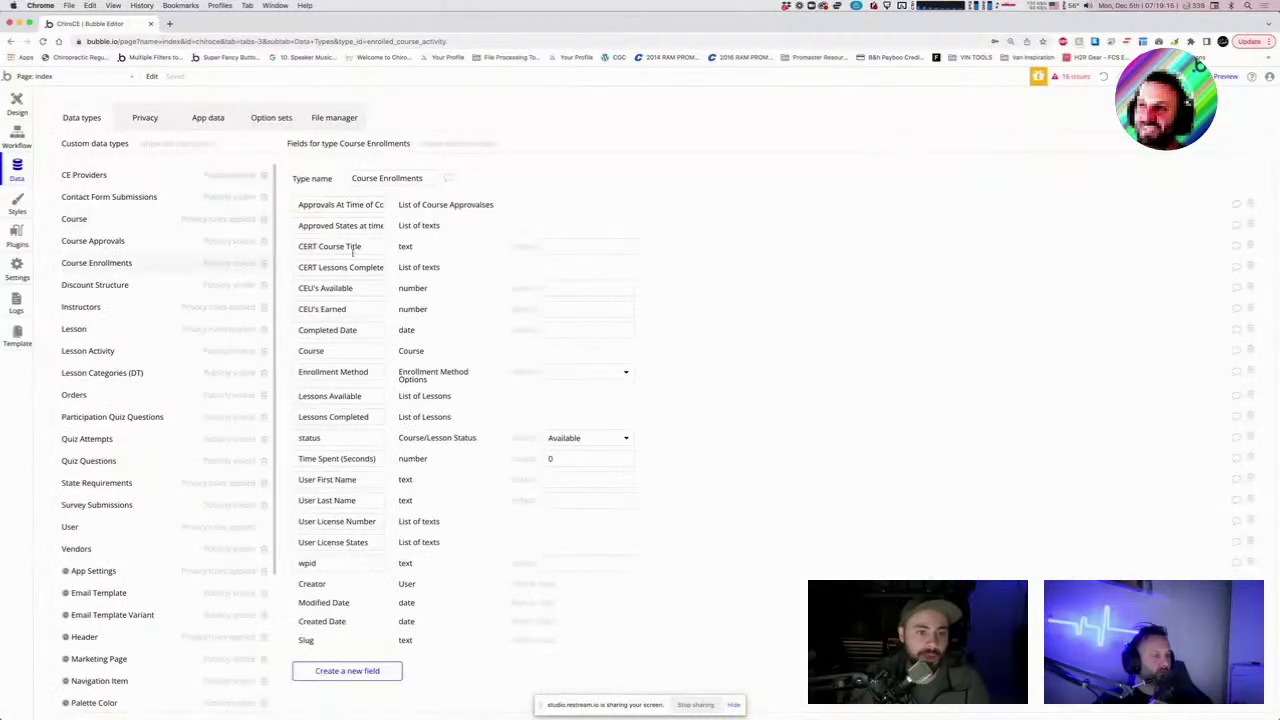
Bring back the New Course Enrollments workbook, place it beside the Bubble field list, and make its window taller.
key(ctrl+Up)
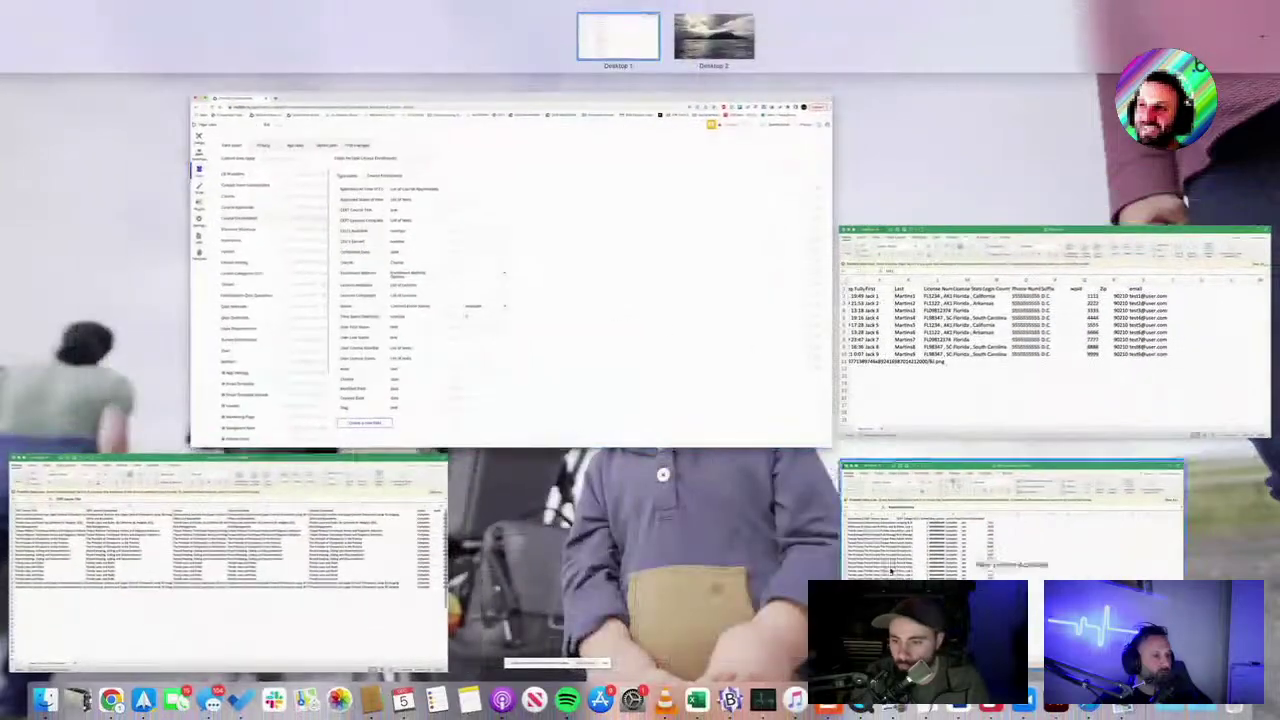
click(889, 569)
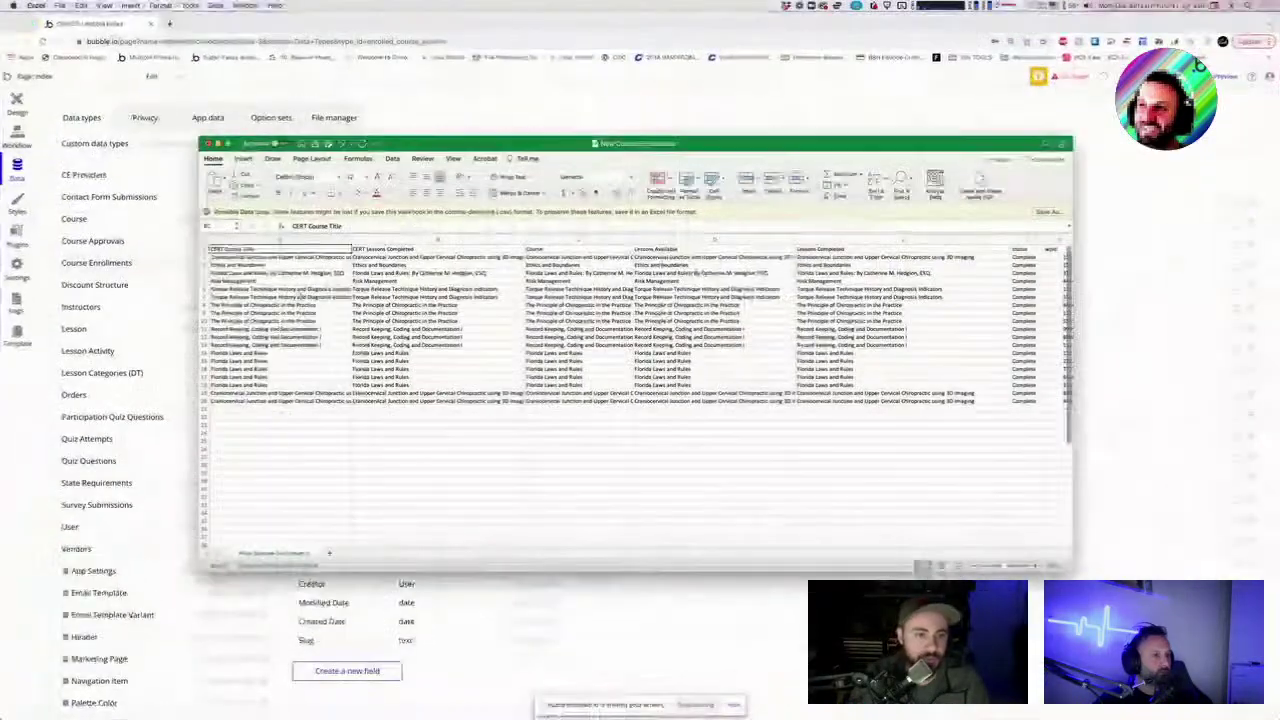
drag(514, 145, 836, 68)
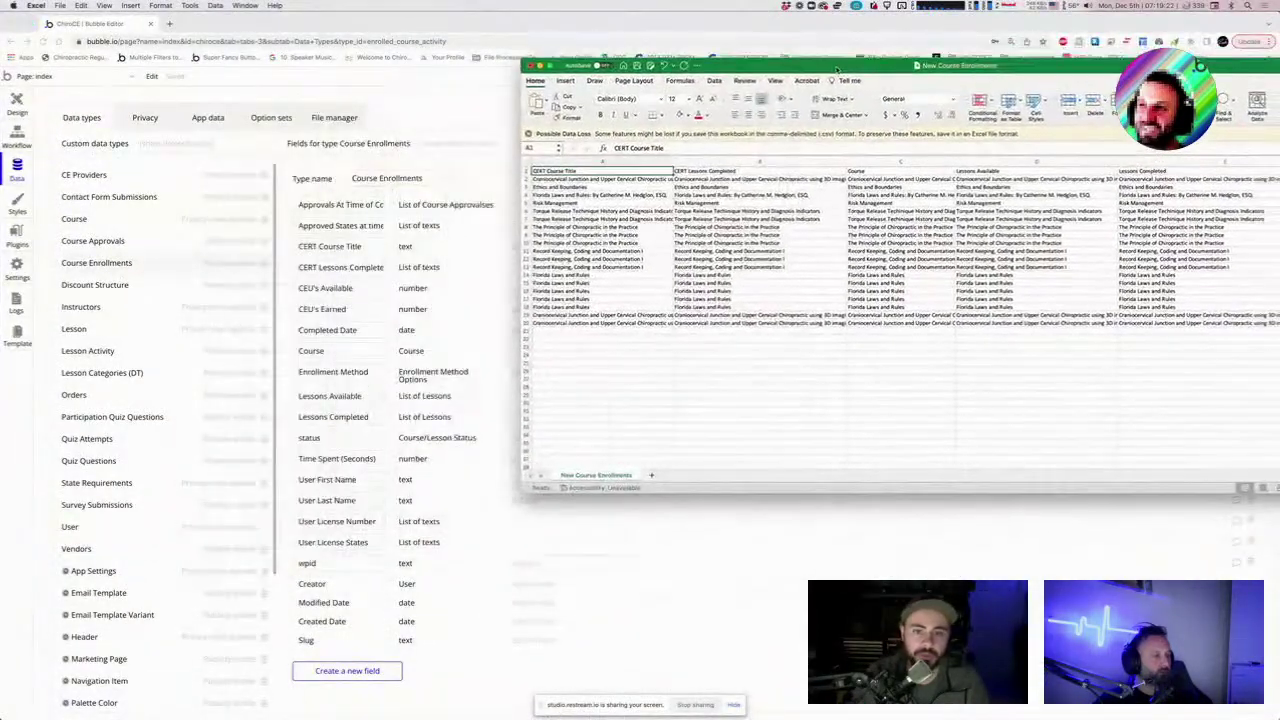
drag(703, 494, 698, 600)
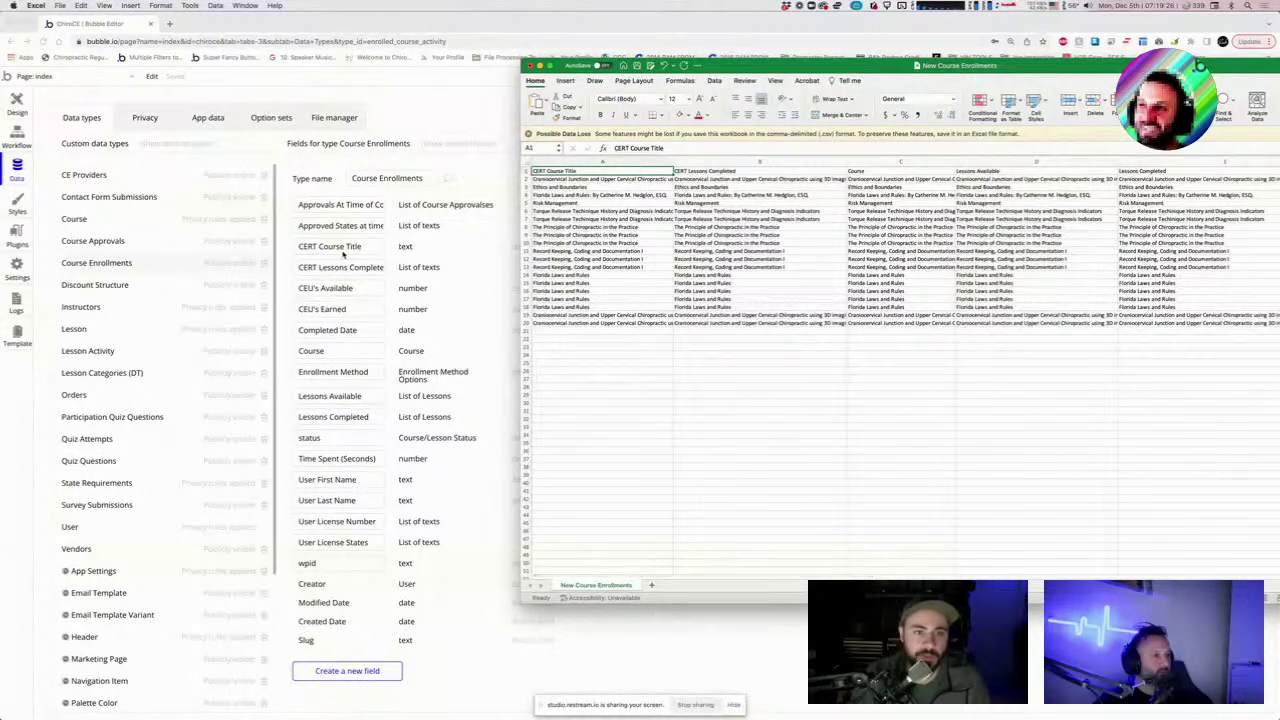
Compare the sheet's CERT Course Title and CERT Lessons Completed columns with the matching Course Enrollments fields in Bubble.
click(660, 178)
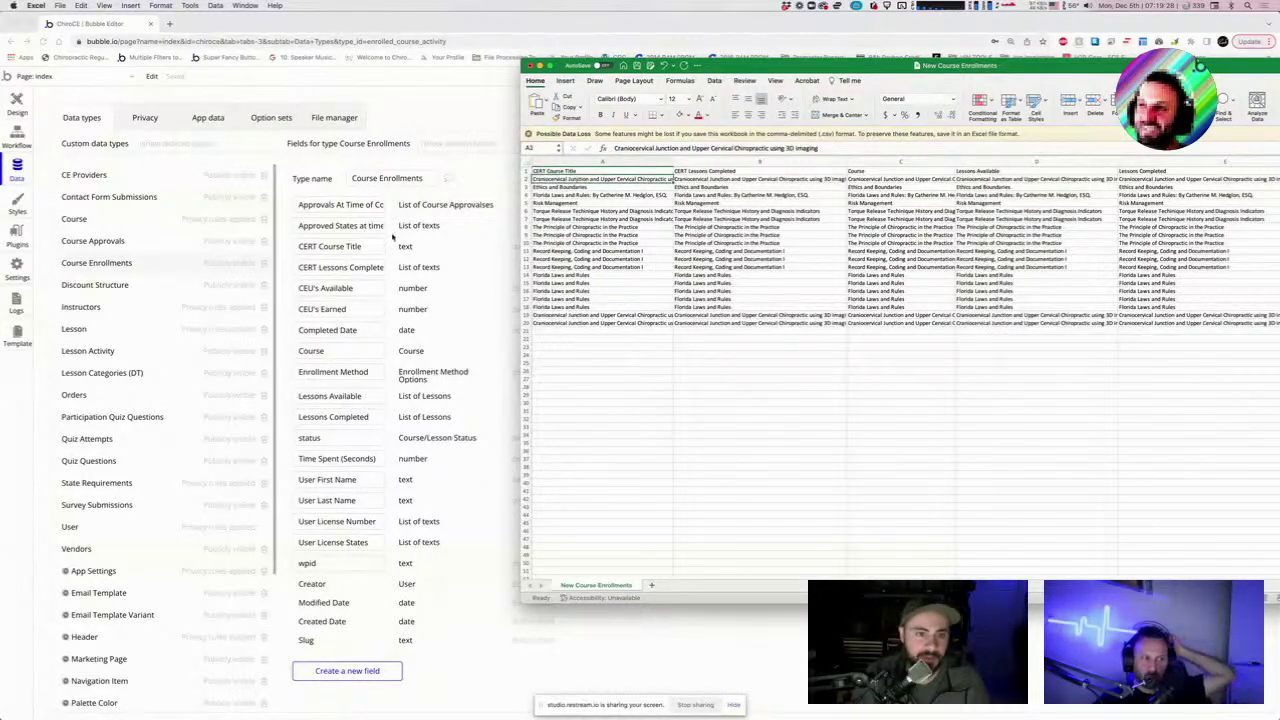
click(680, 171)
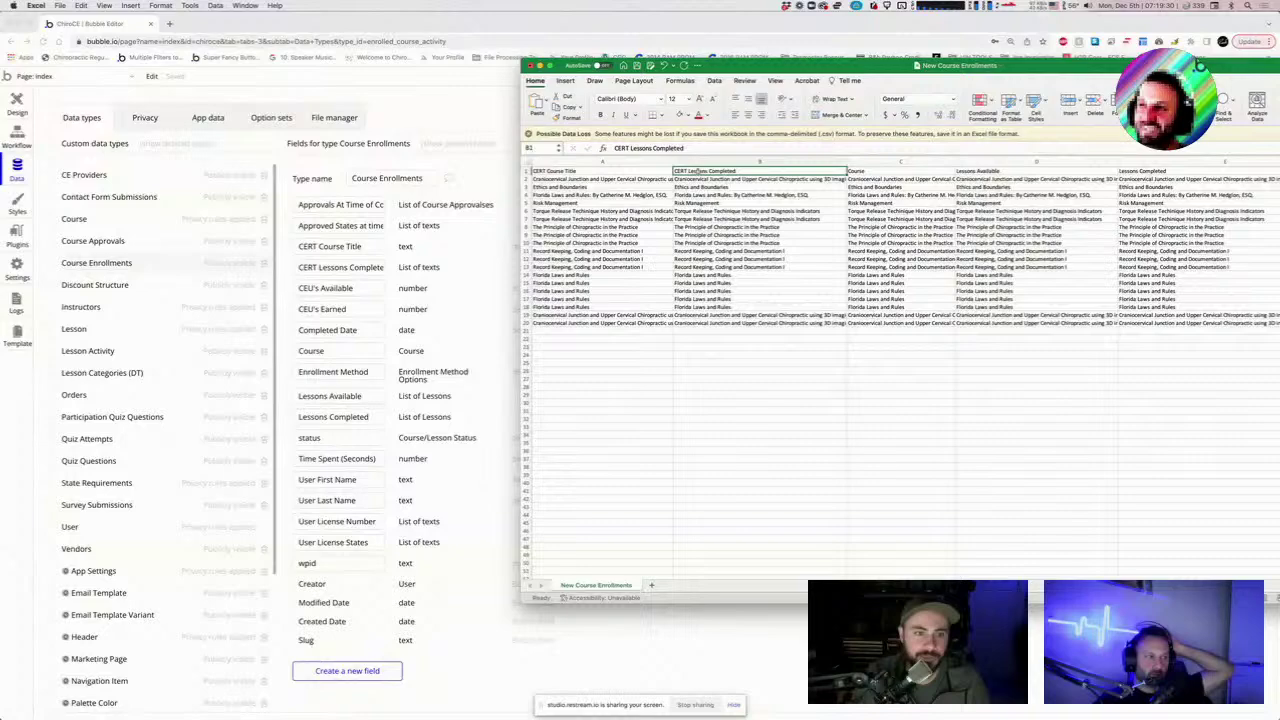
click(405, 270)
key(ctrl+Up)
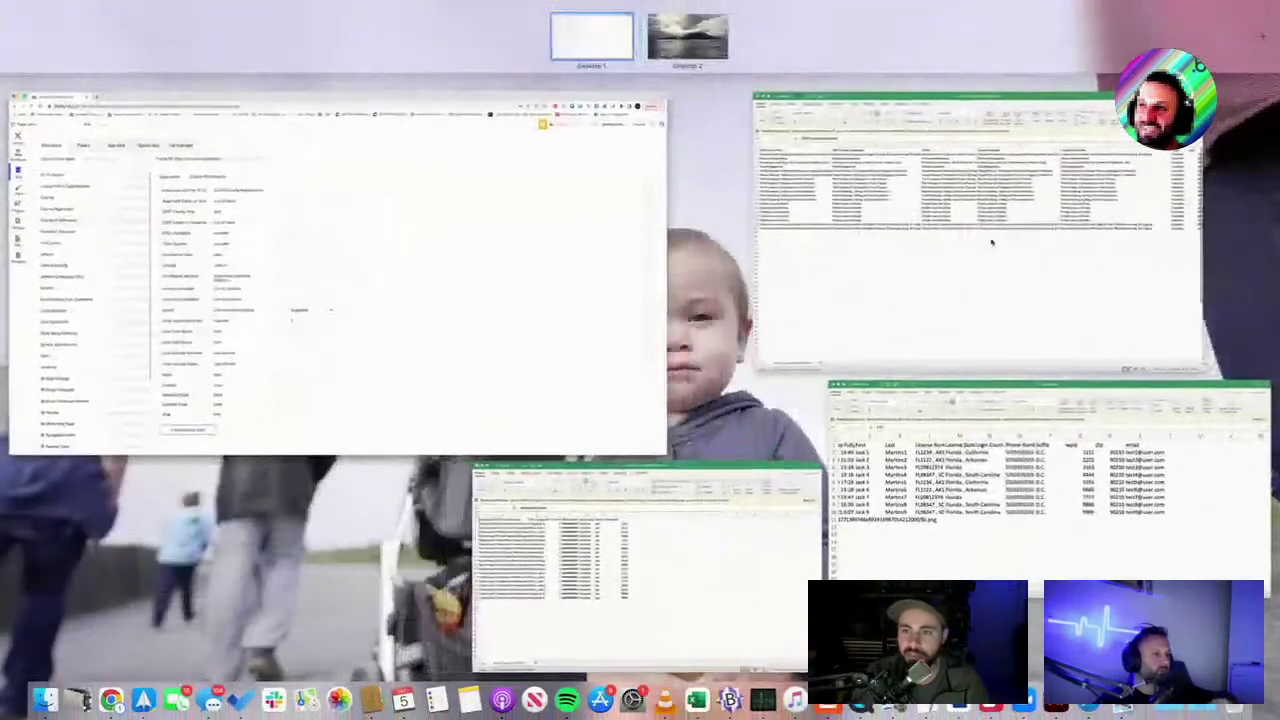
click(991, 240)
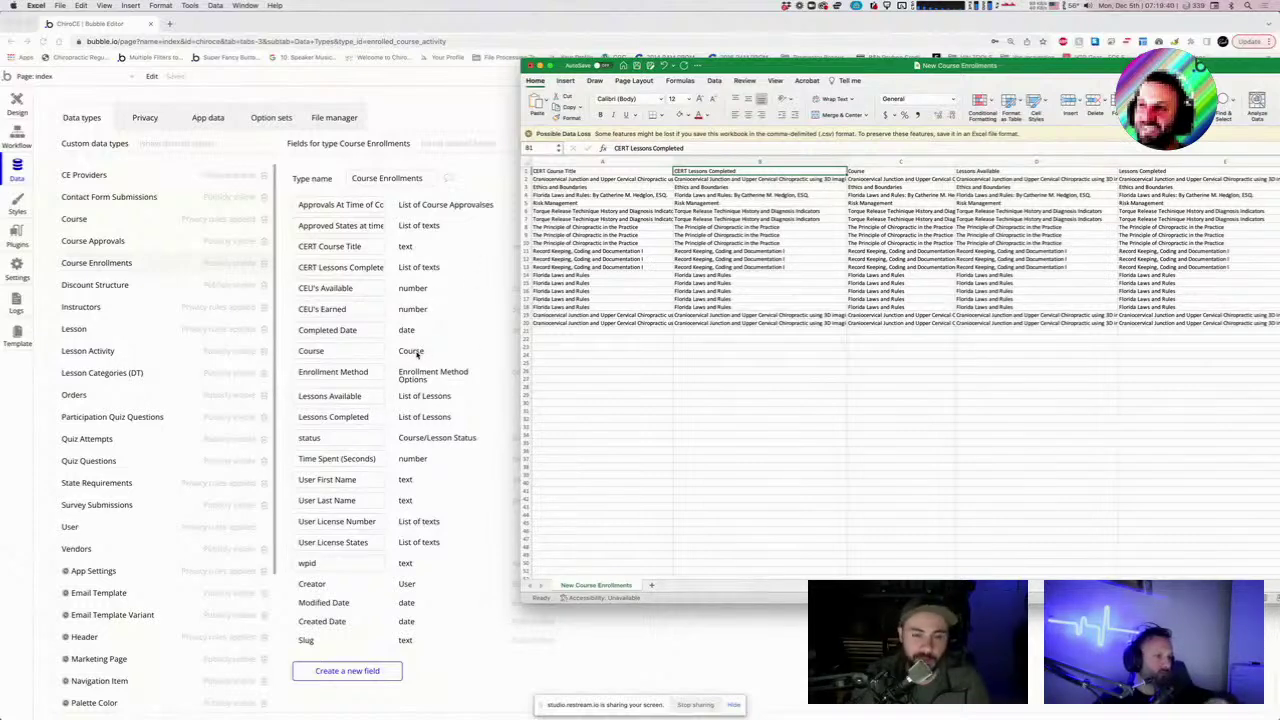
Examine the Course, Lessons Available, Lessons Completed and status columns against the Bubble fields, and highlight the wpid values.
click(918, 235)
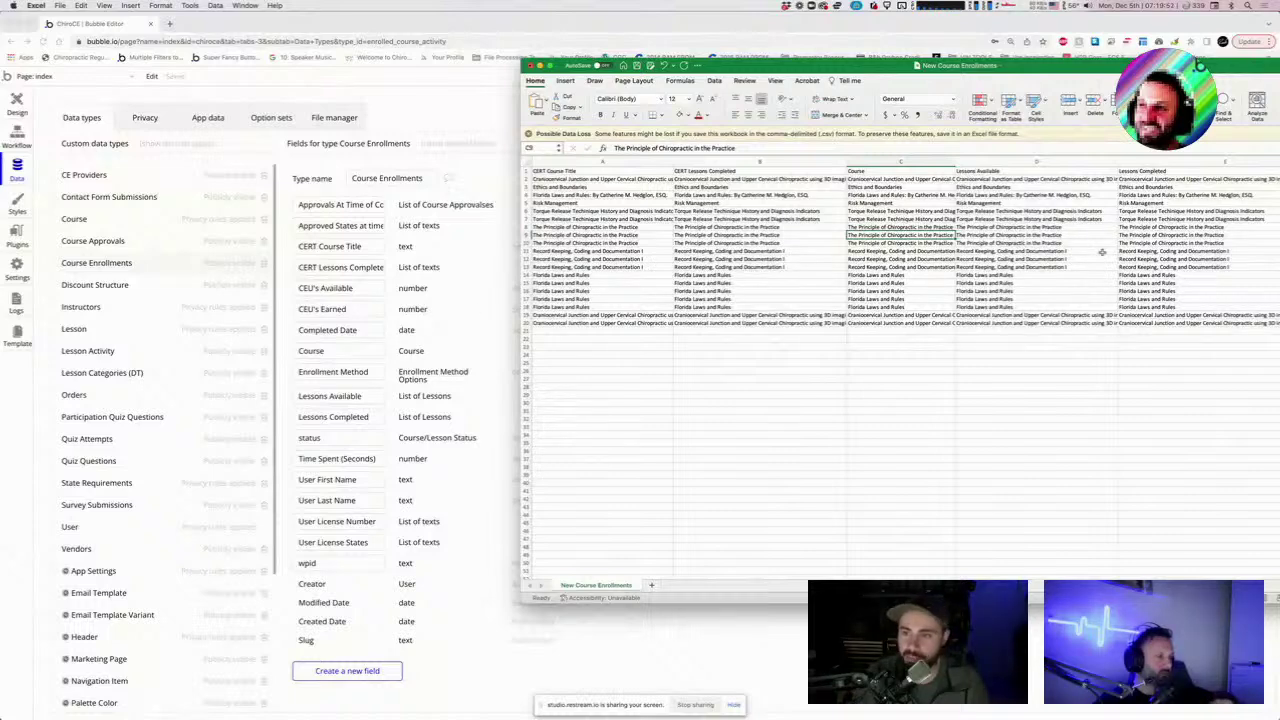
scroll(988, 242, right, 5)
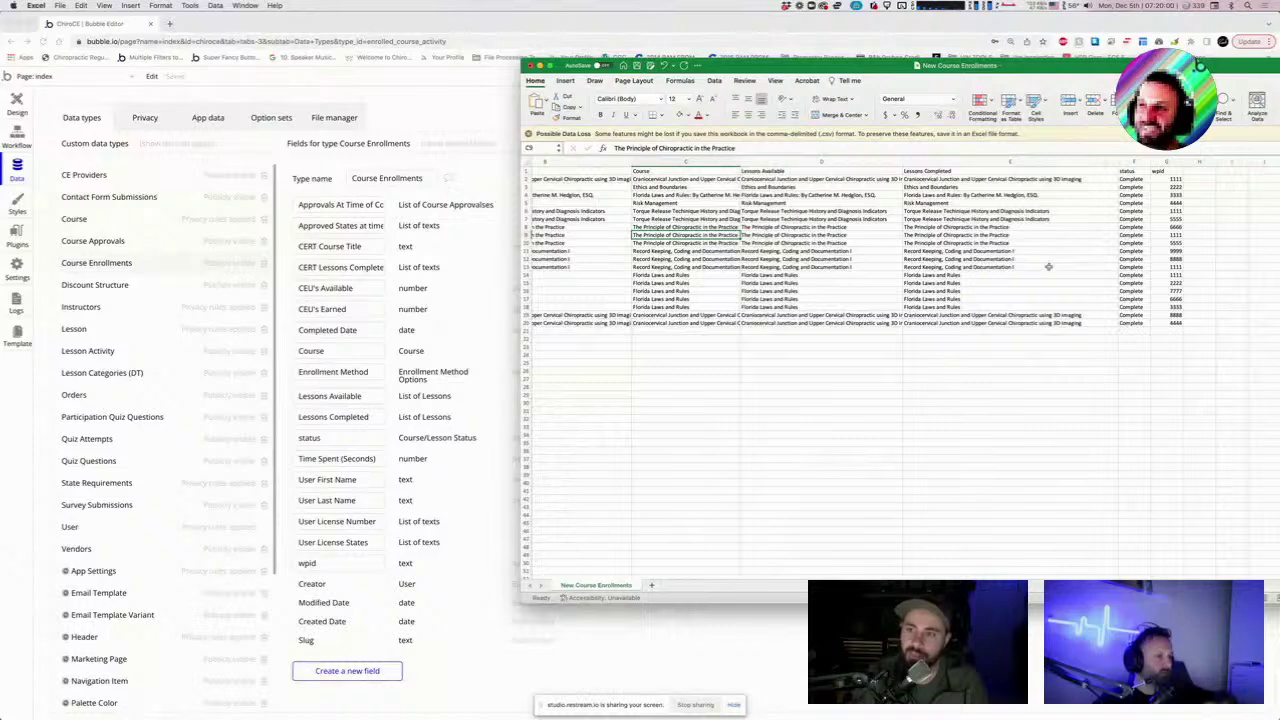
scroll(1048, 266, right, 3)
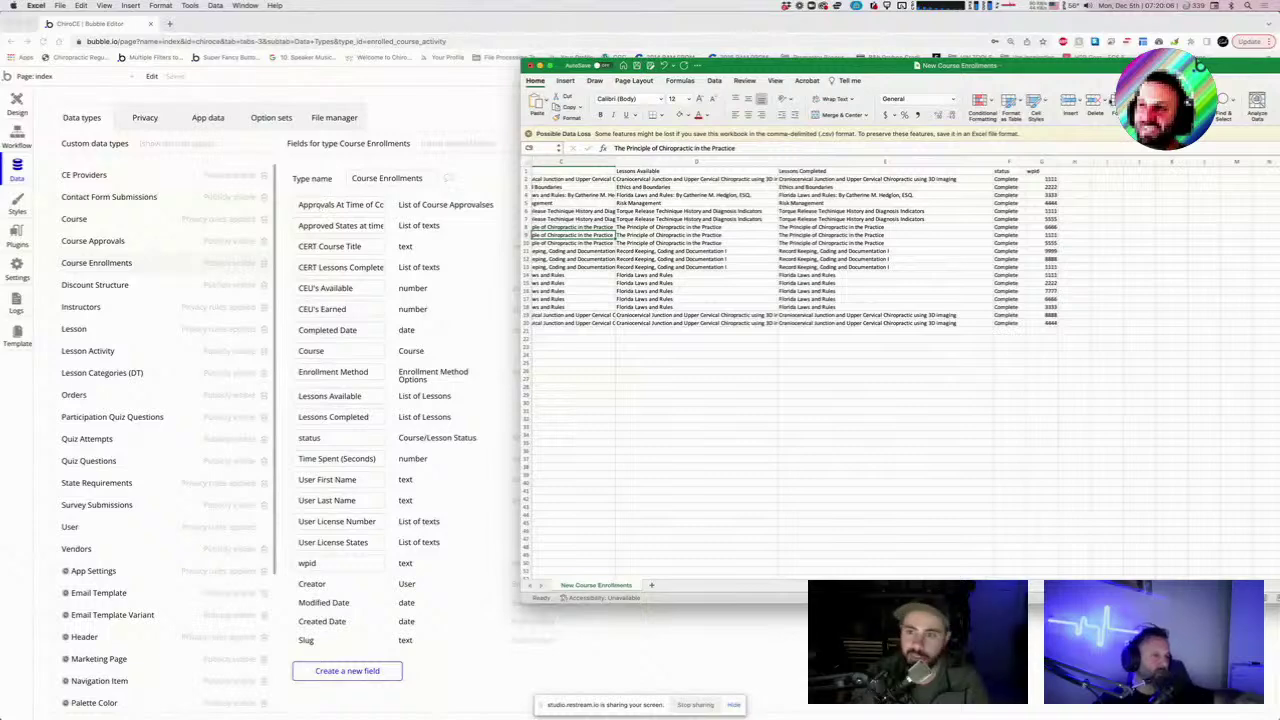
drag(1008, 176, 1010, 326)
click(1008, 315)
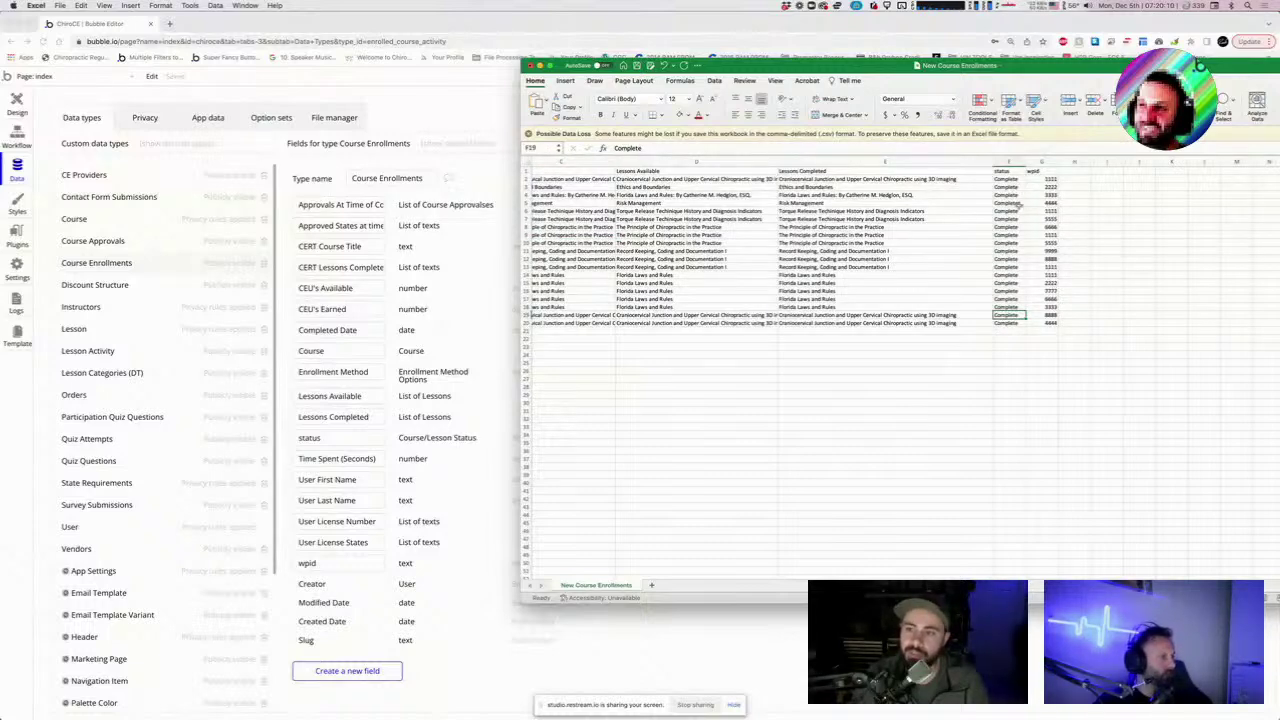
drag(1045, 179, 1045, 323)
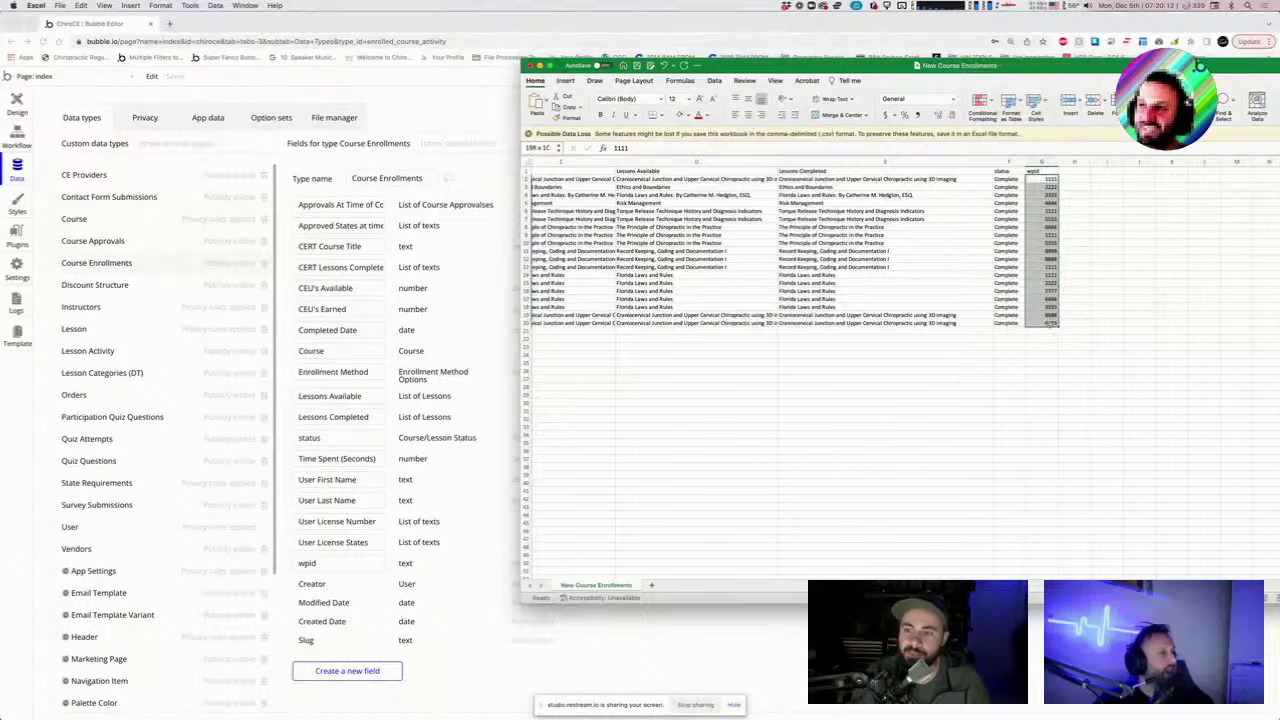
click(1107, 315)
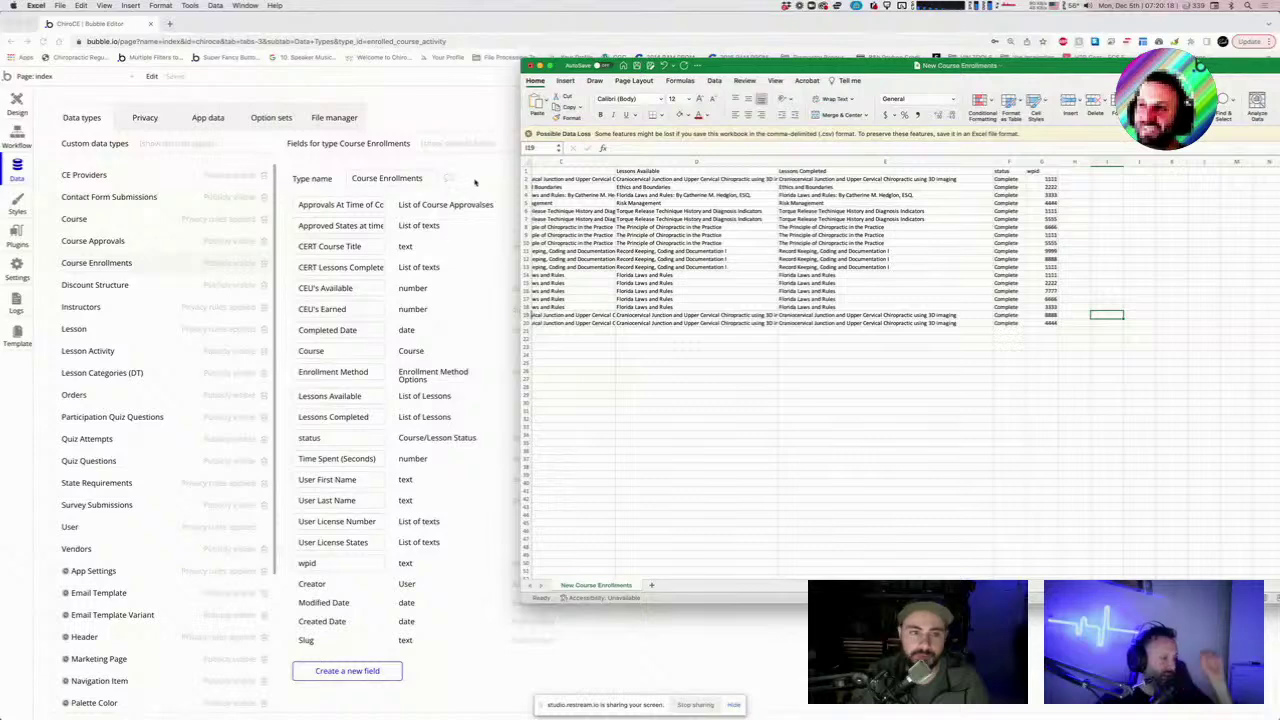
scroll(767, 270, right, 5)
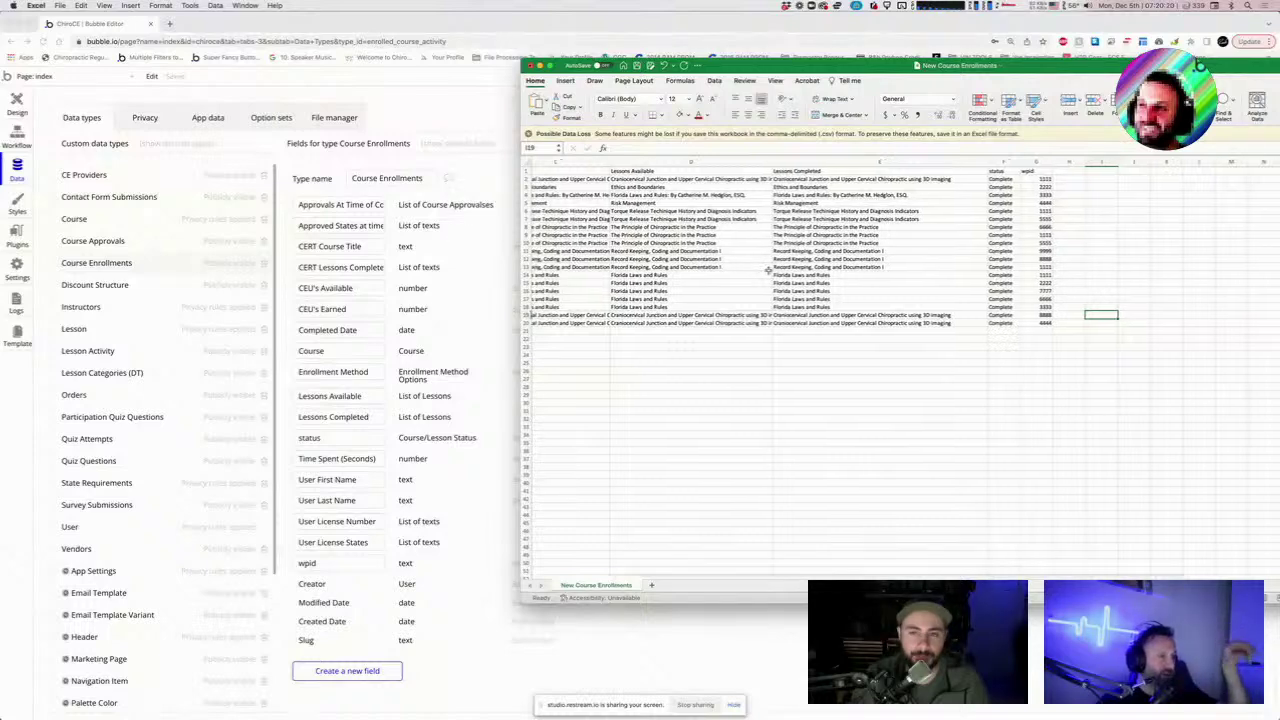
scroll(767, 270, left, 5)
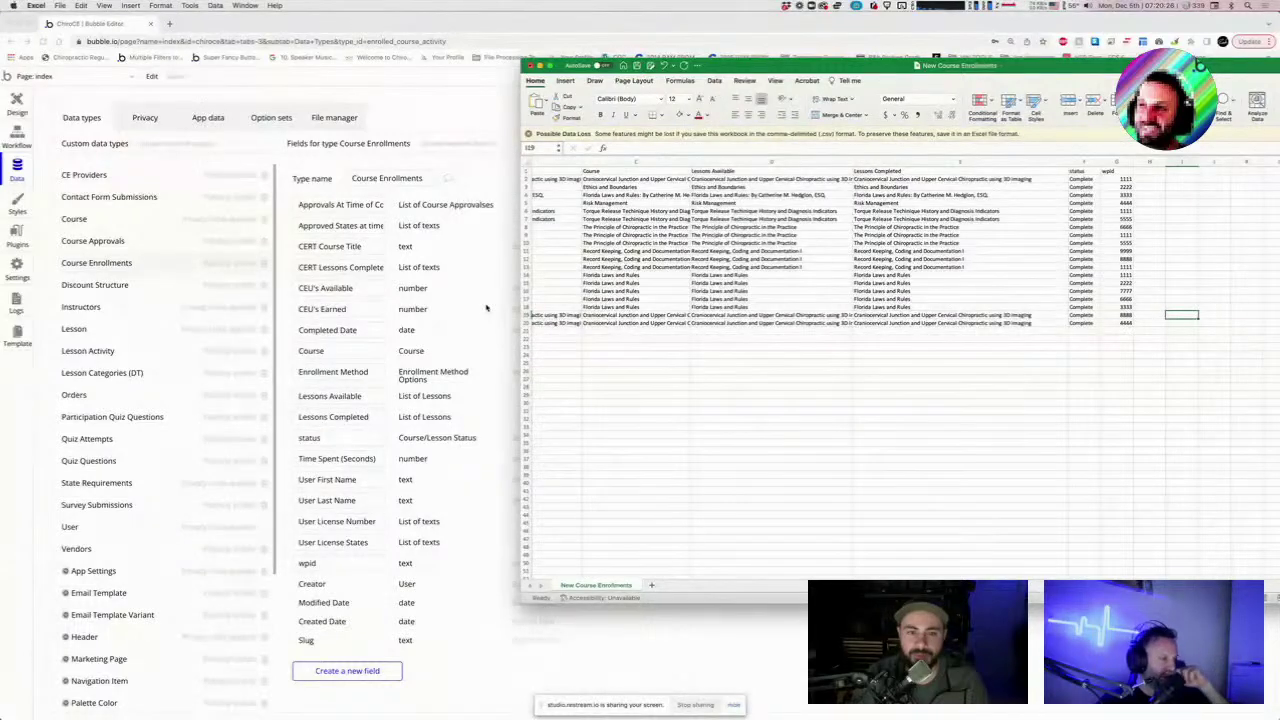
Start a new CSV upload from Bubble's application data and set the type of data to Course Enrollments.
click(486, 308)
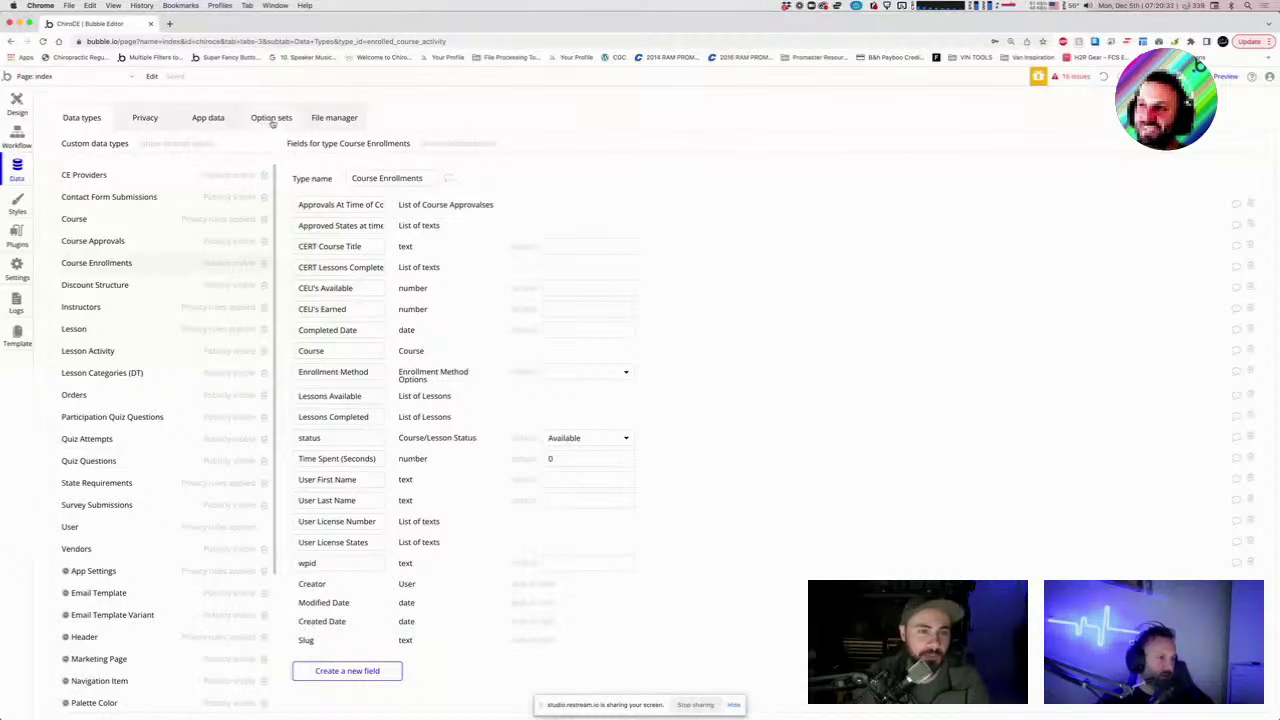
click(210, 120)
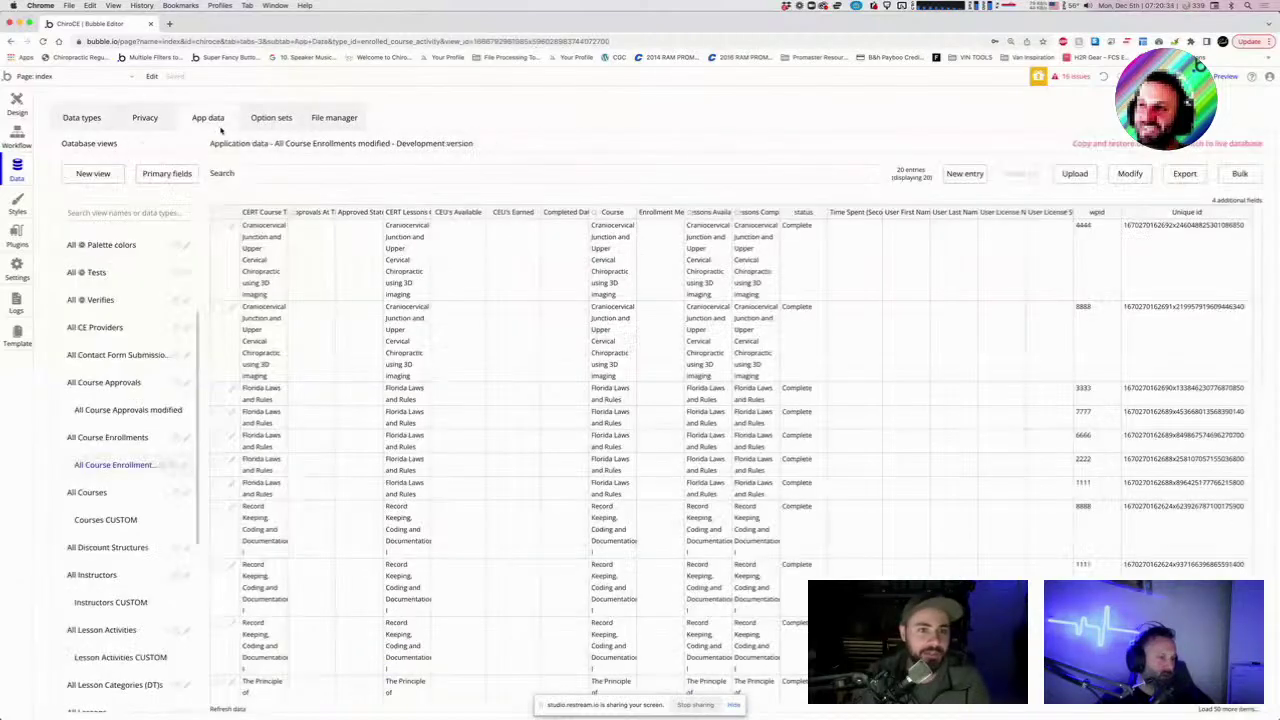
click(1062, 177)
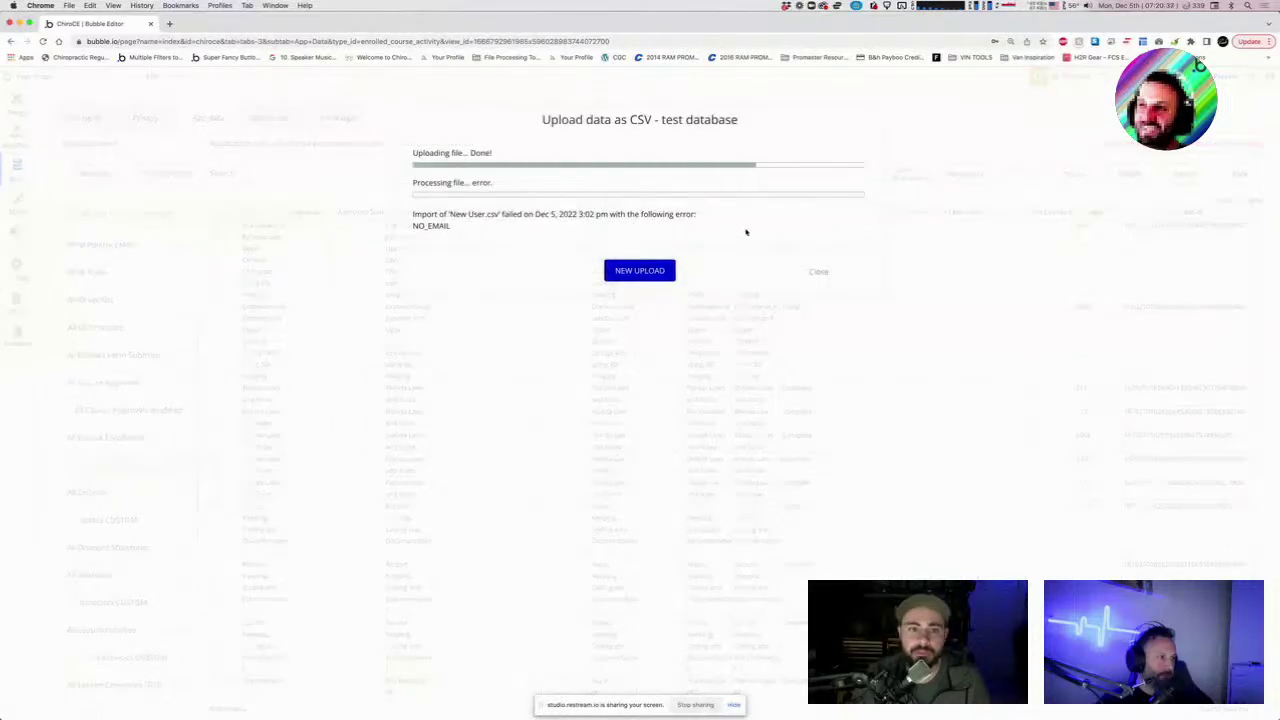
click(627, 267)
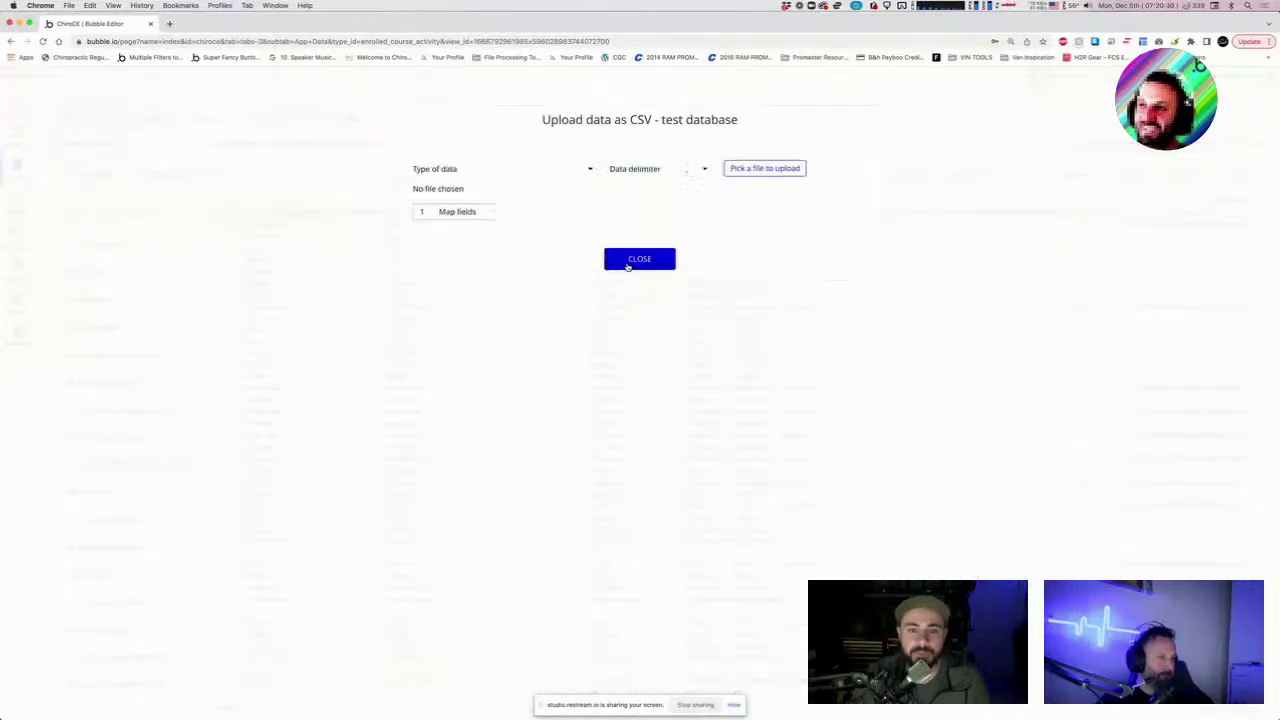
click(577, 170)
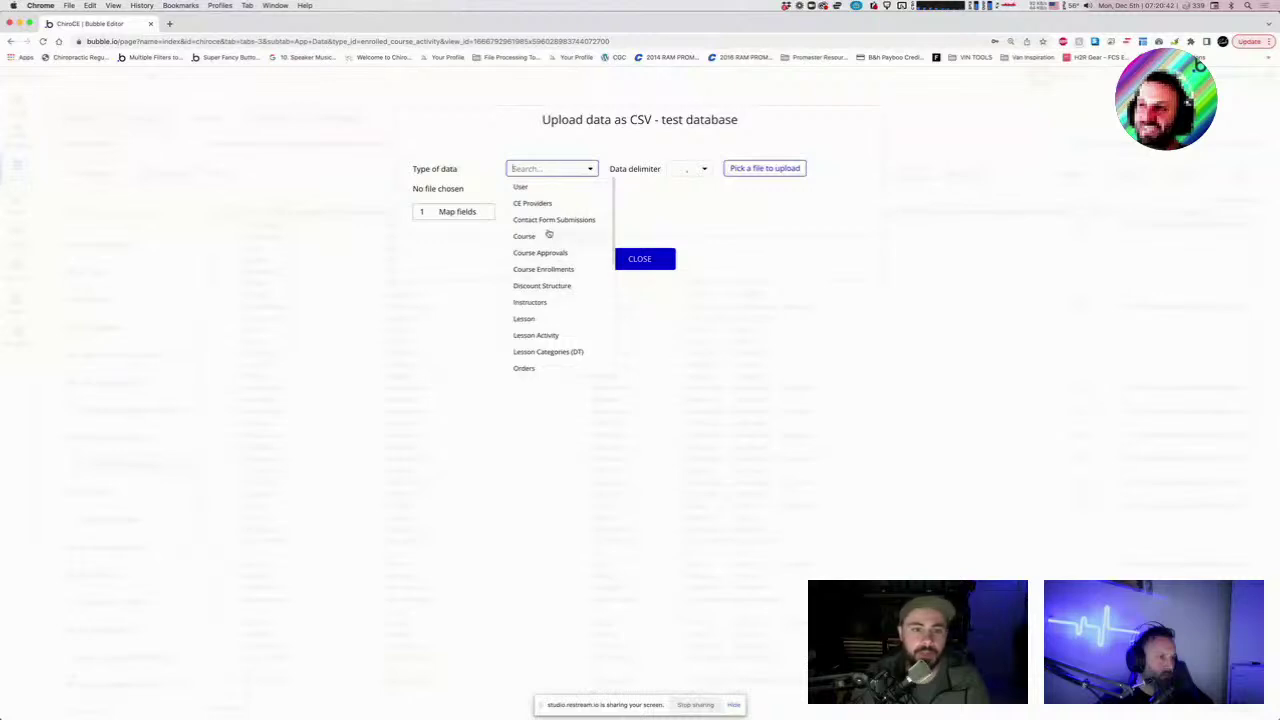
click(550, 270)
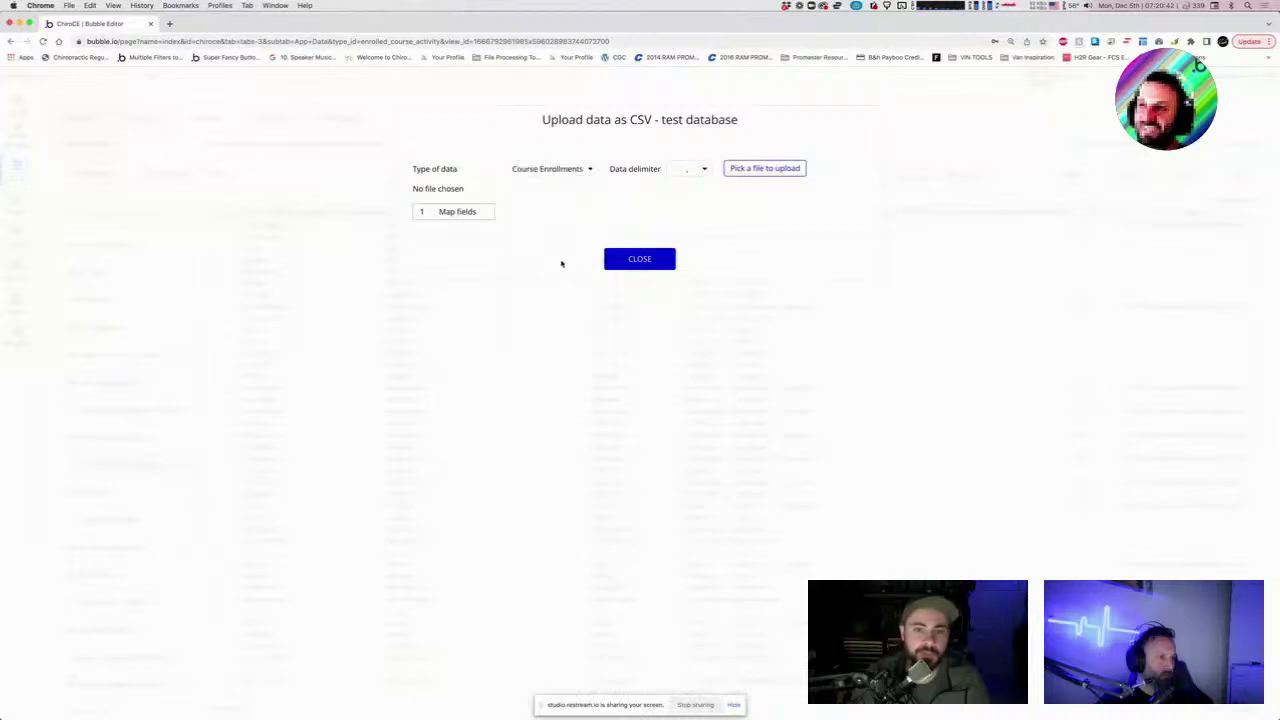
Choose New Course Enrollments.csv from the Desktop folder as the file to upload.
click(795, 170)
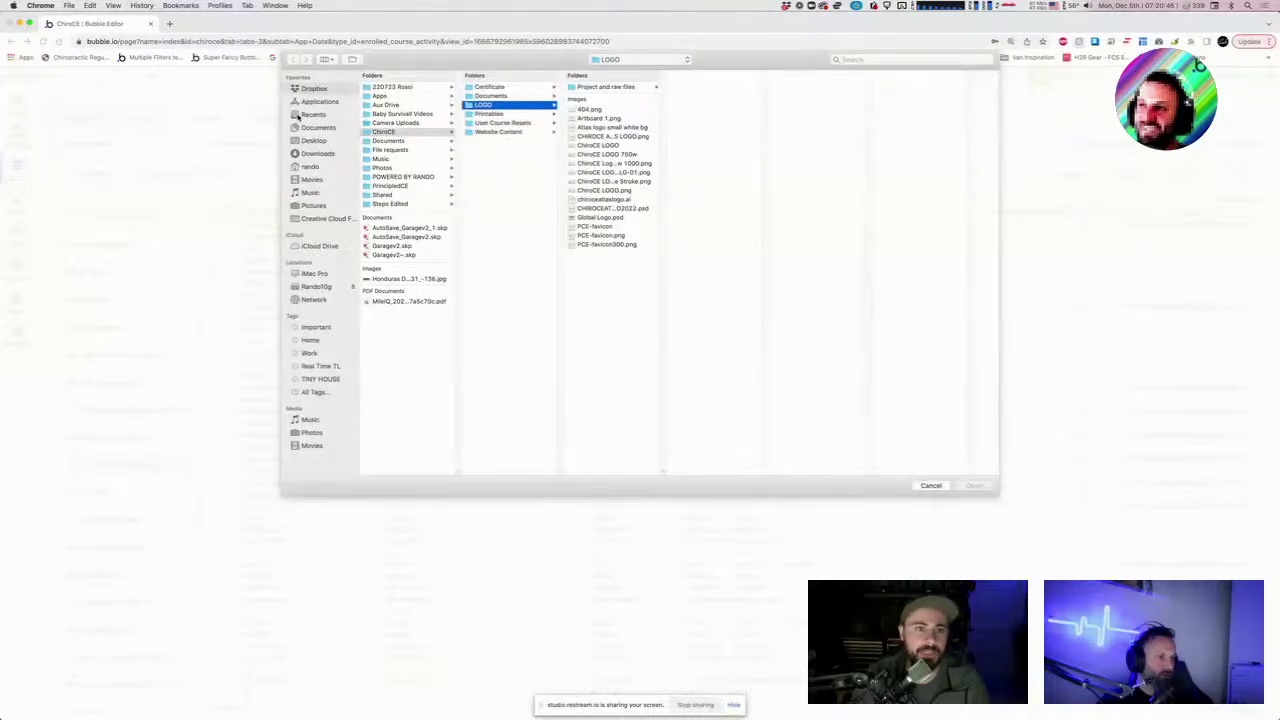
click(313, 140)
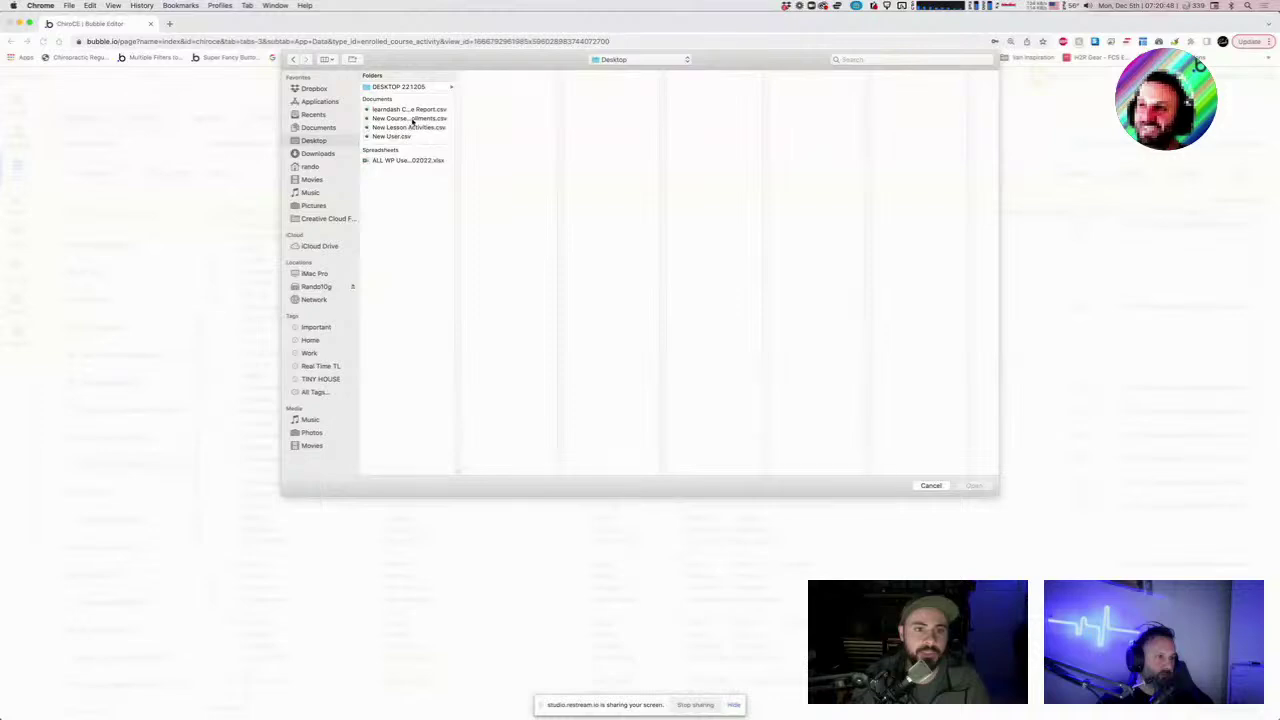
double_click(412, 119)
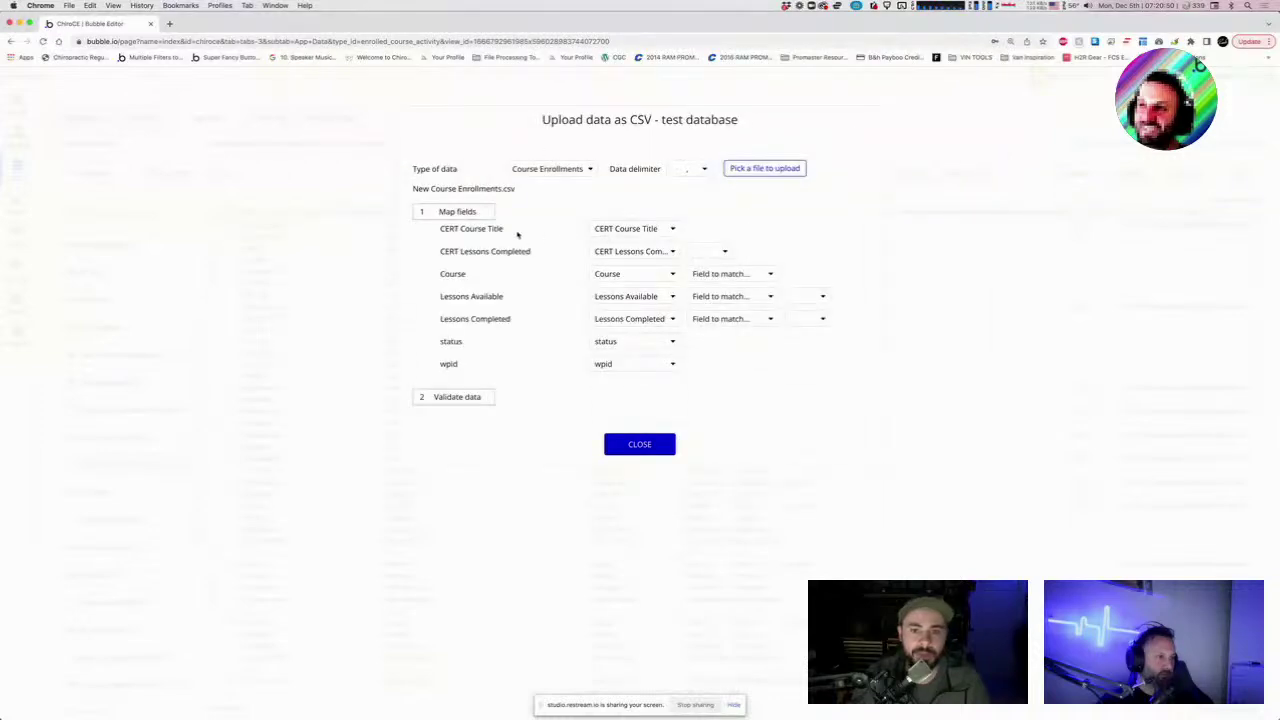
Keep CERT Course Title and CERT Lessons Completed mapped to their same-named fields, with | as the delimiter for CERT Lessons Completed.
click(623, 232)
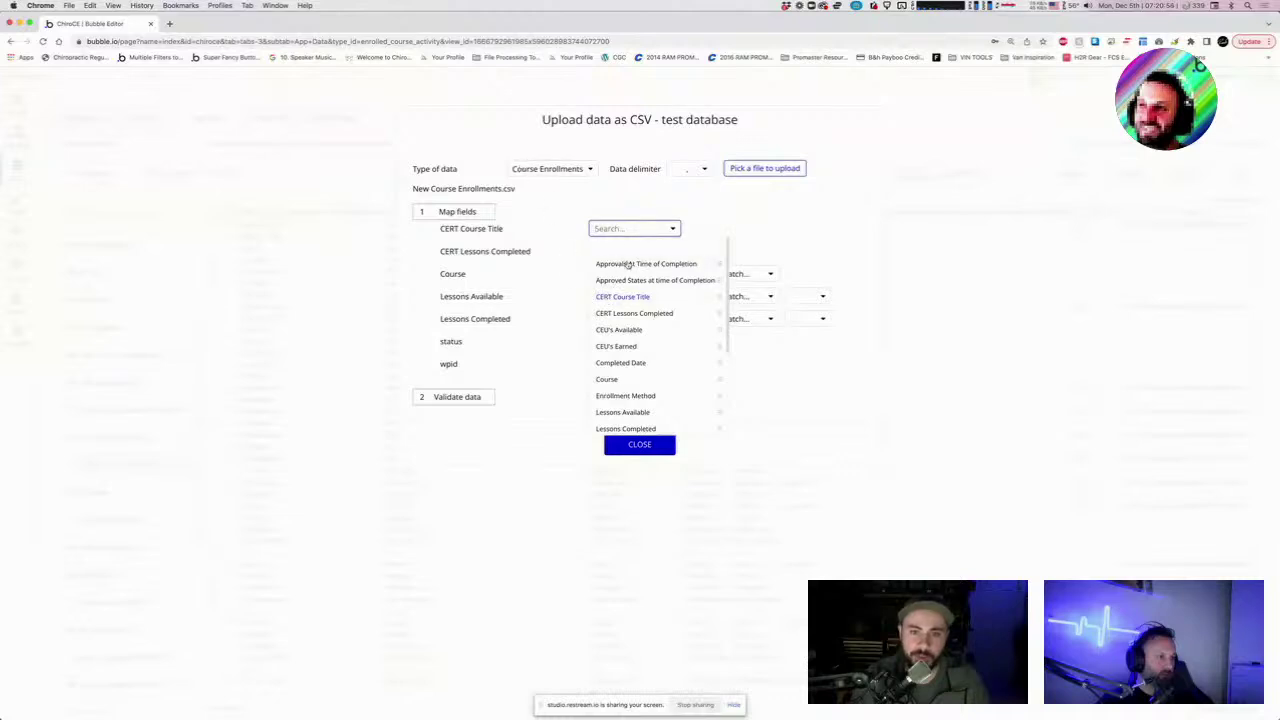
click(699, 220)
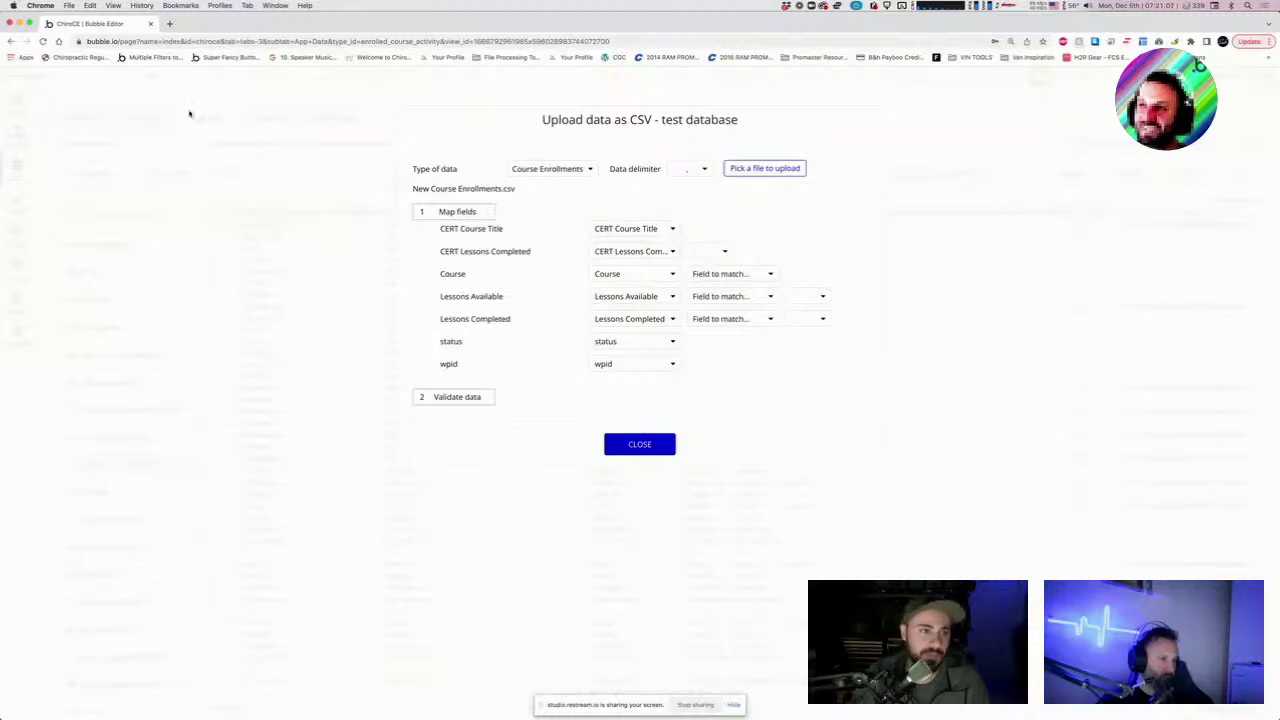
click(636, 252)
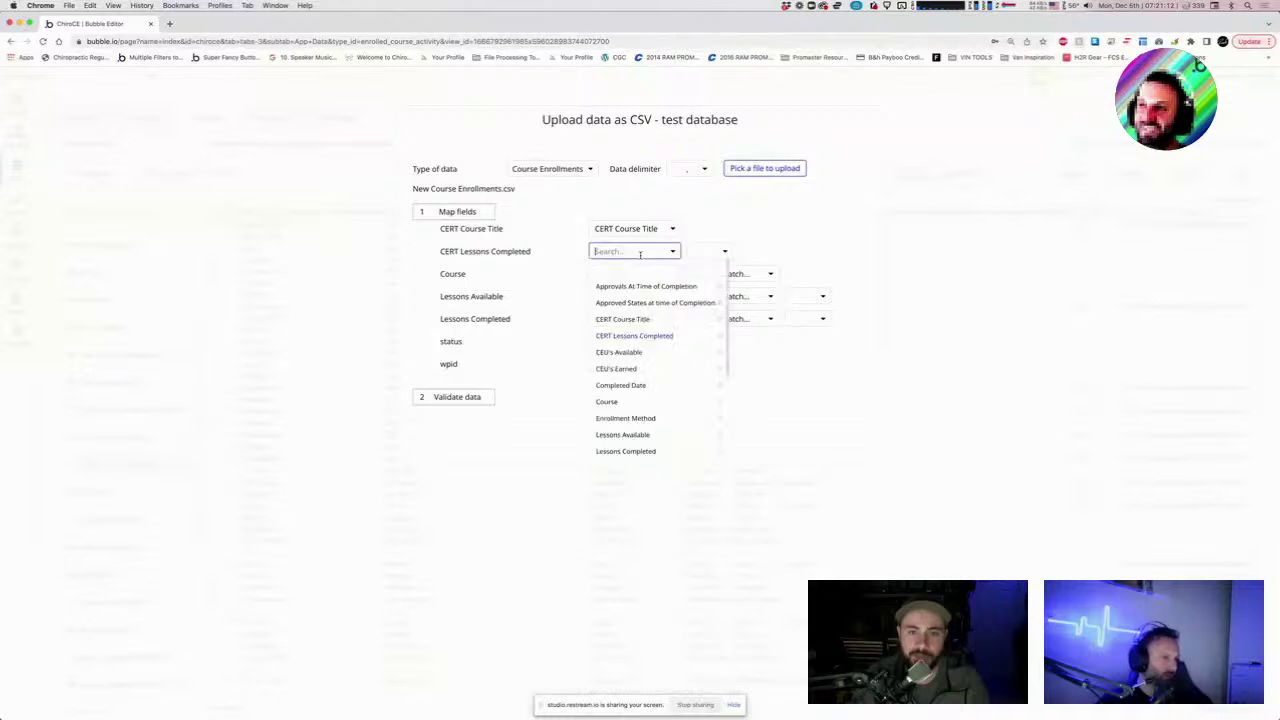
click(706, 251)
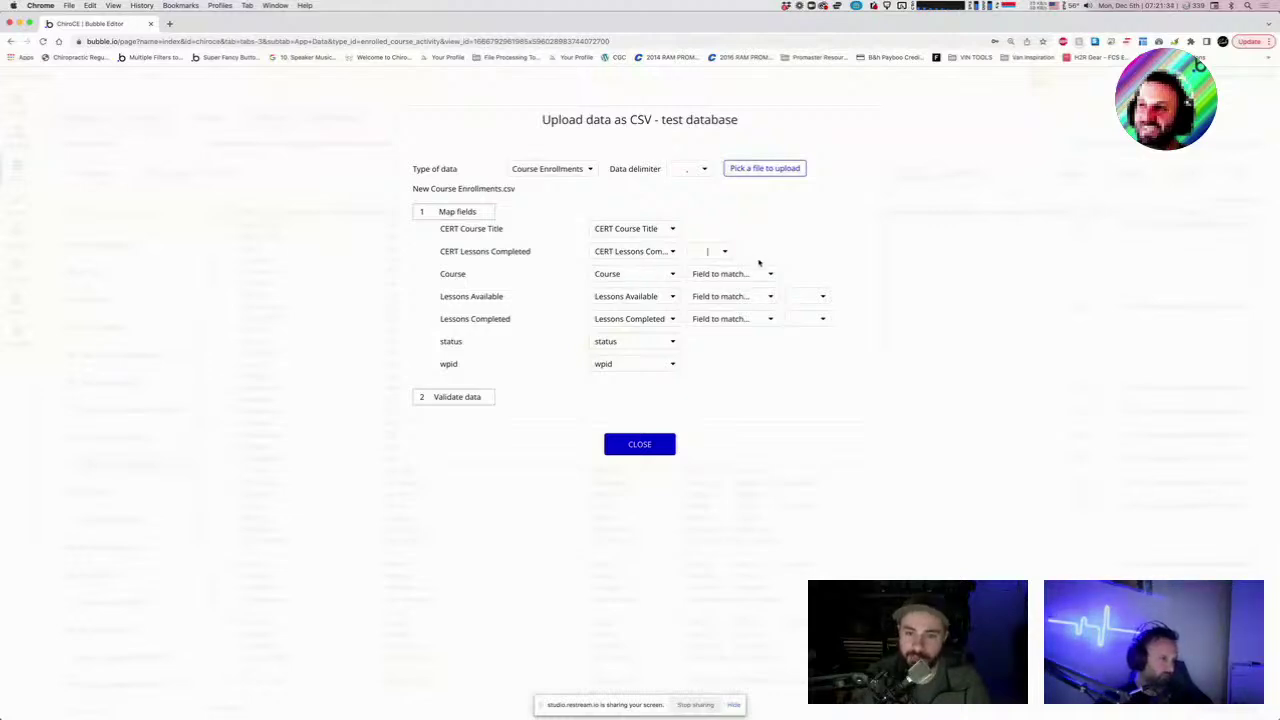
Set the Course column to match existing courses by their Name field.
click(751, 276)
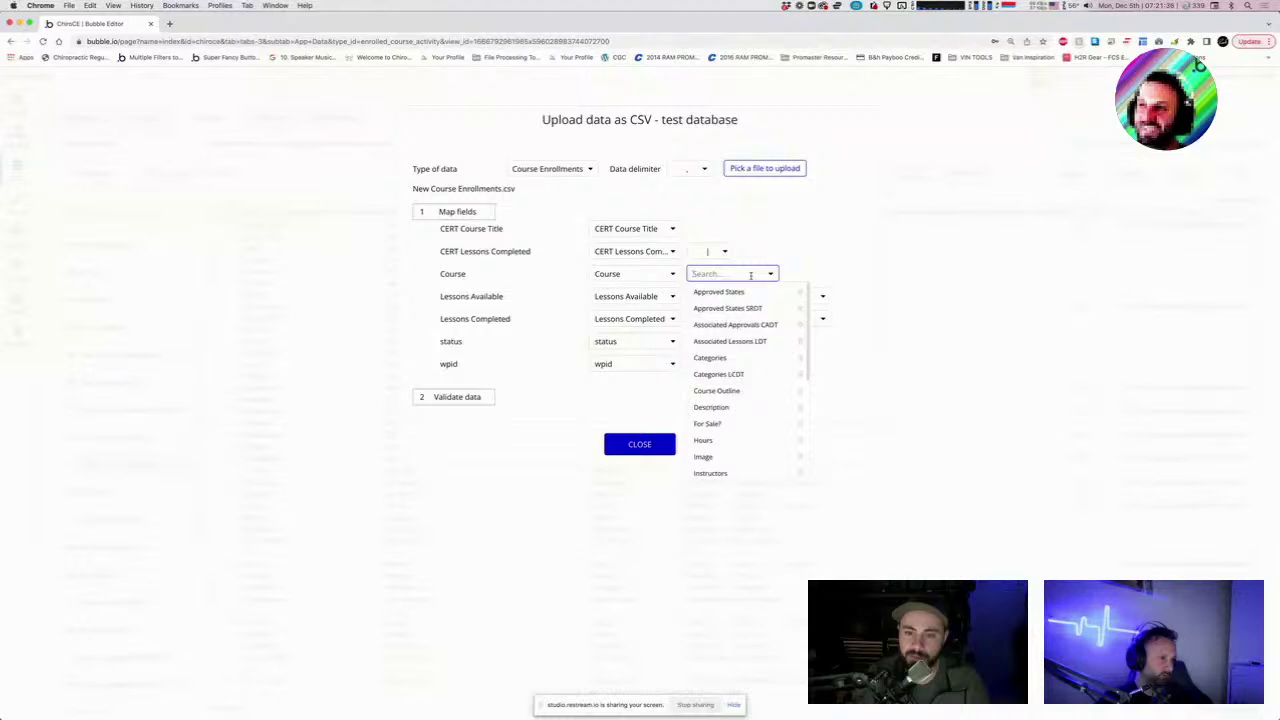
scroll(735, 438, down, 5)
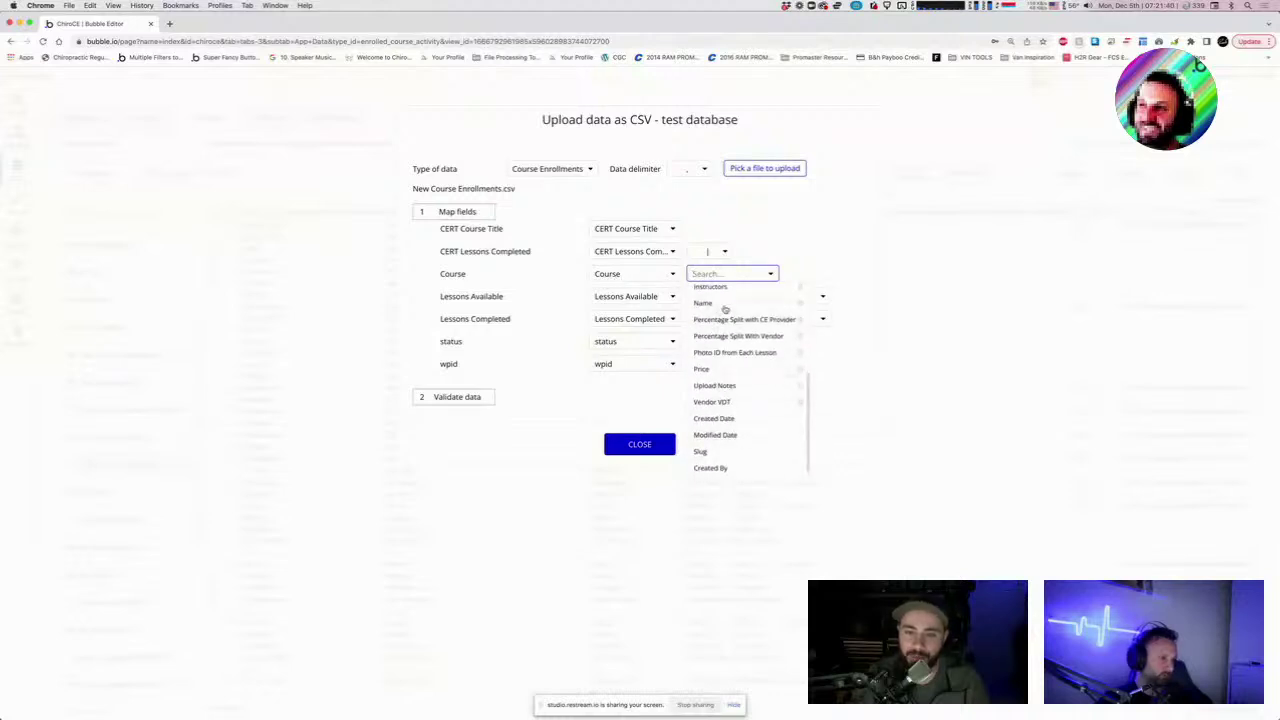
click(720, 307)
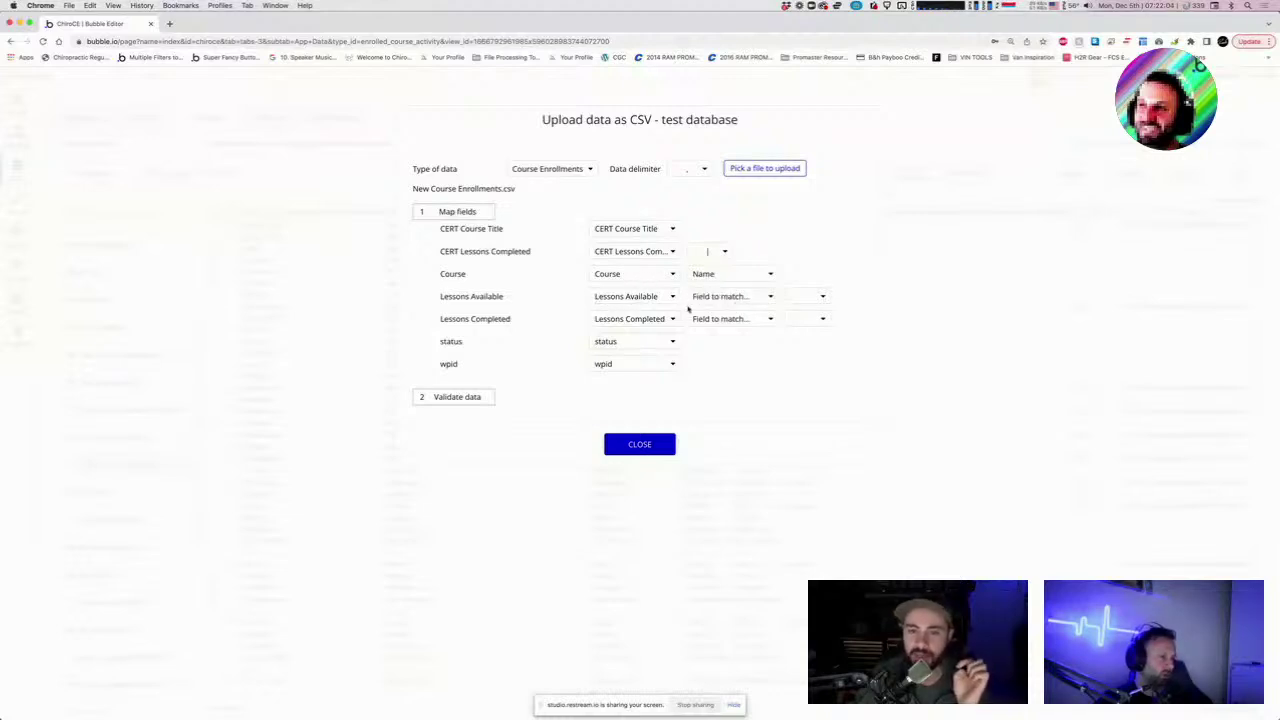
Set the Lessons Available and Lessons Completed columns to match existing lessons by their Name field.
click(744, 297)
click(727, 465)
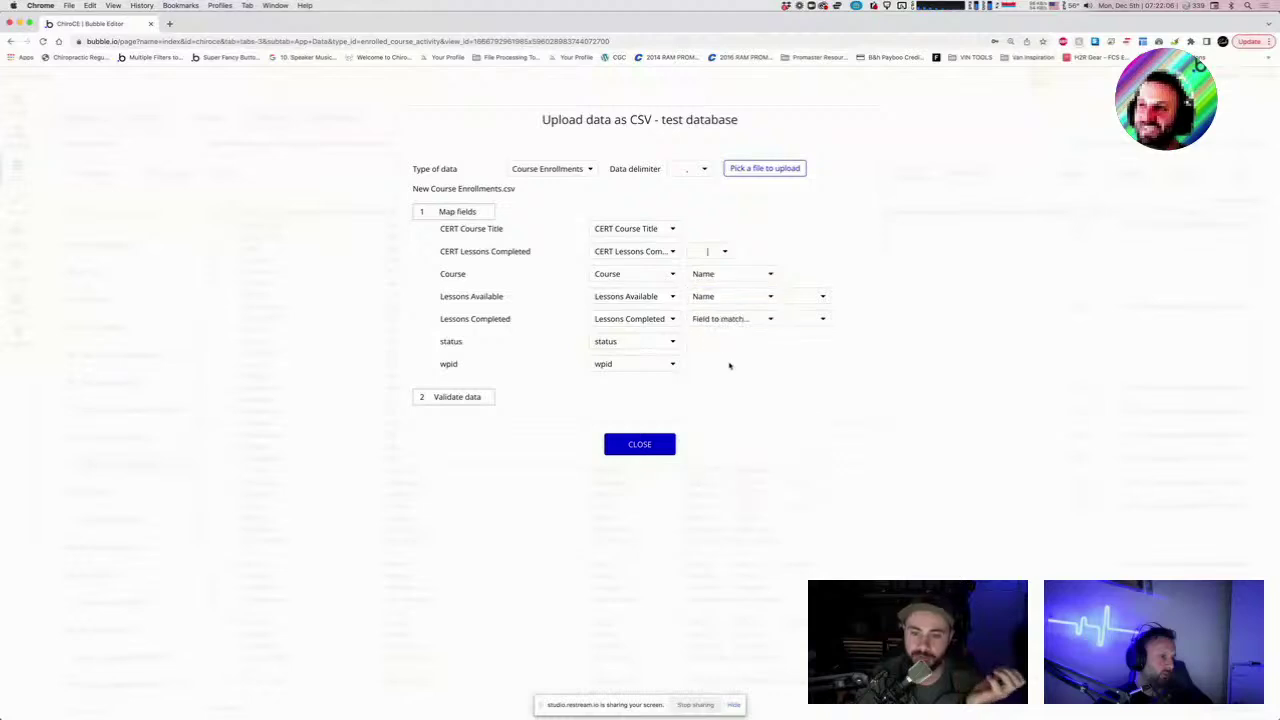
click(735, 318)
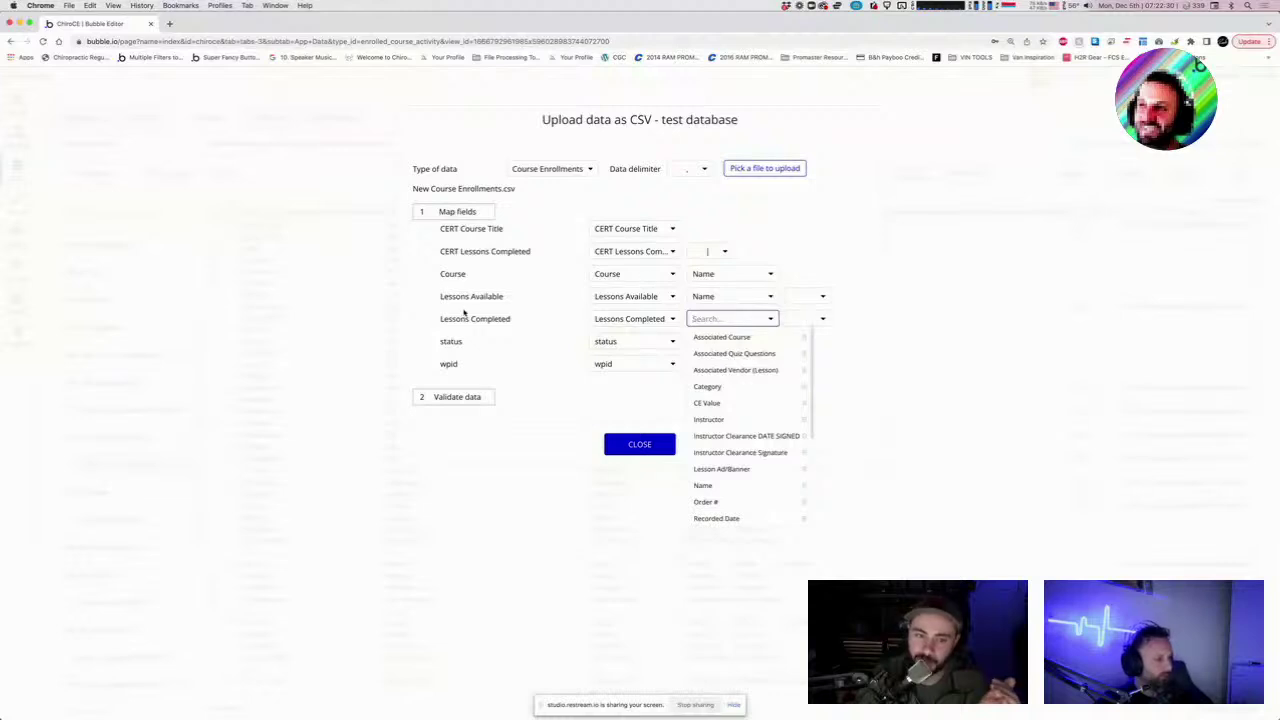
click(573, 325)
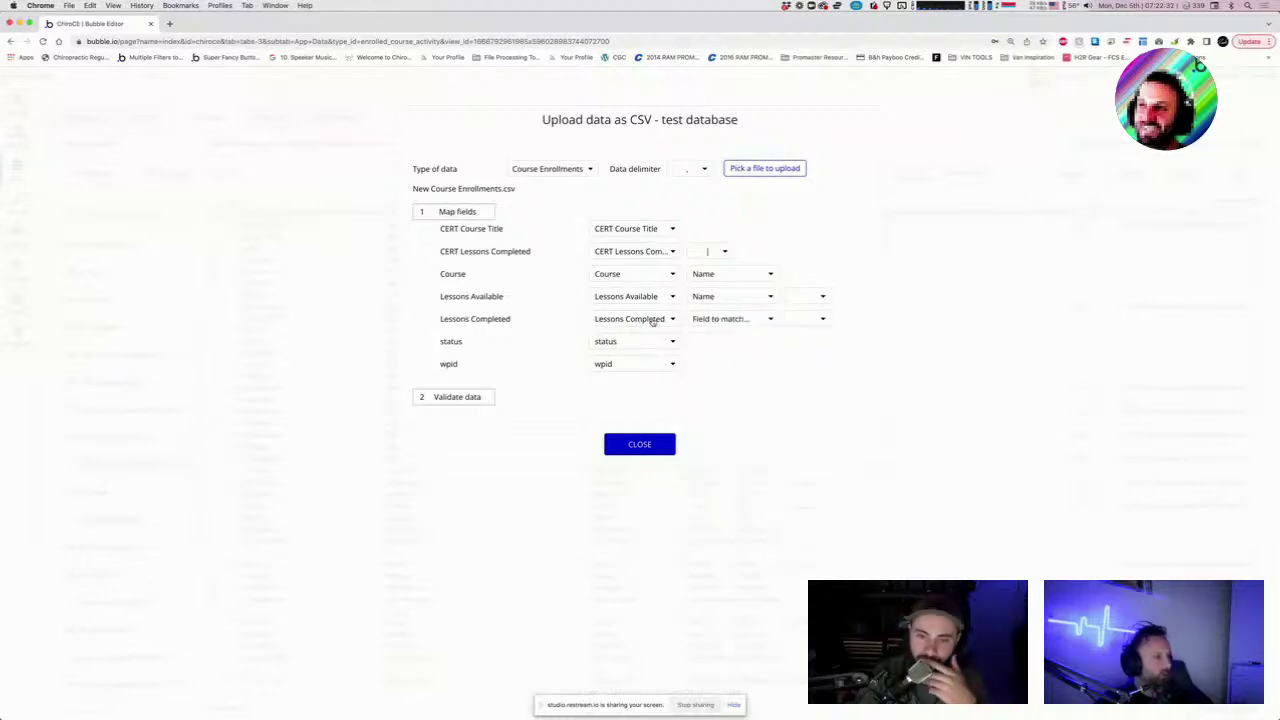
click(720, 318)
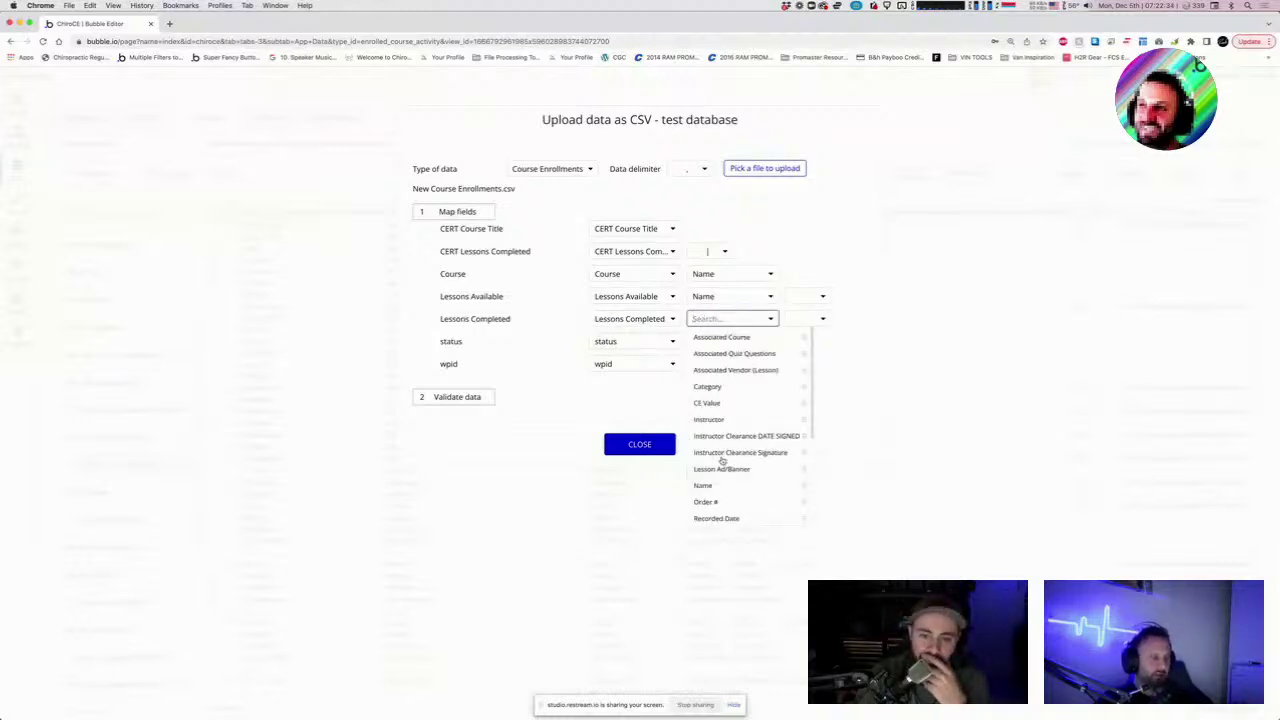
click(722, 487)
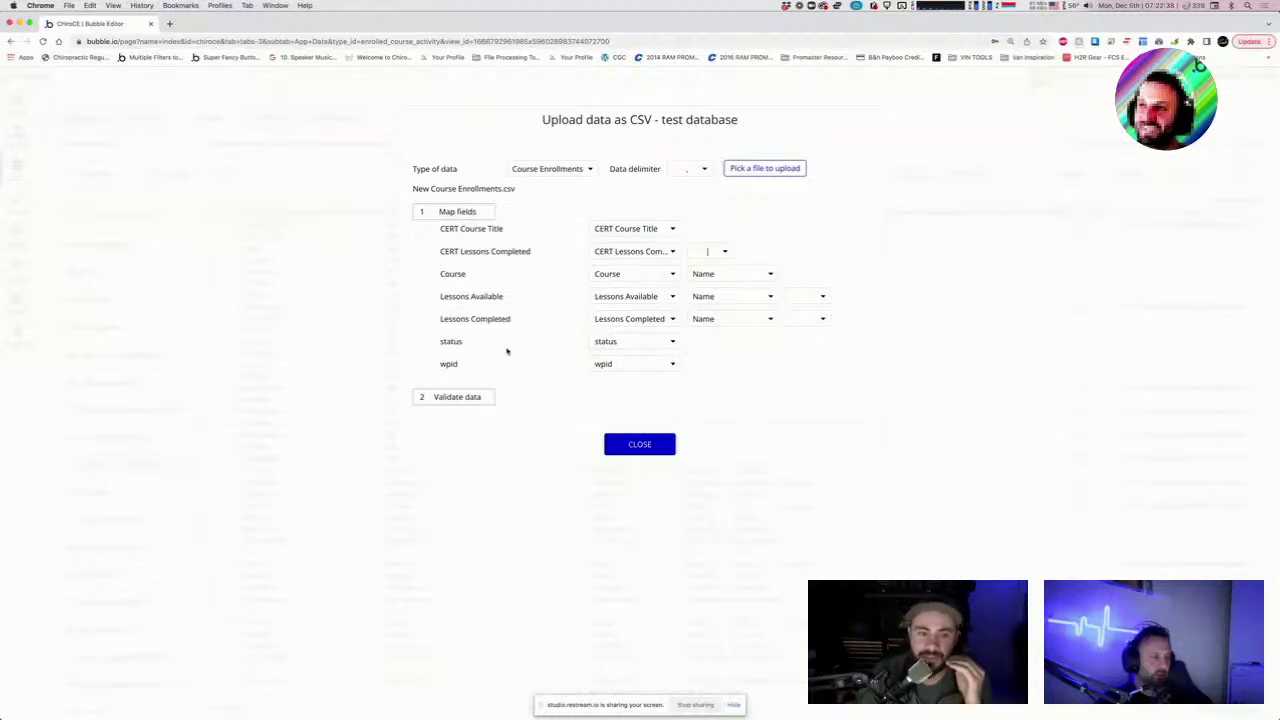
Keep the CSV's status column mapped to the status field of Course Enrollments.
click(628, 341)
scroll(641, 409, down, 3)
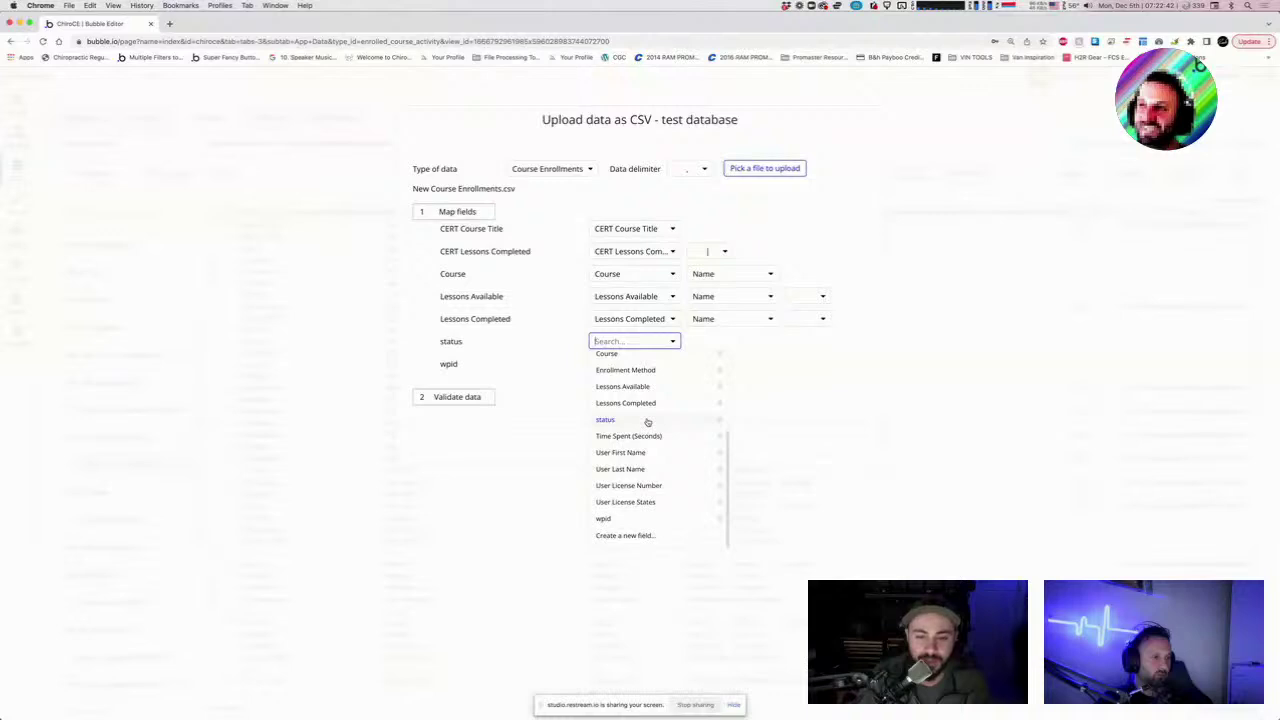
click(647, 421)
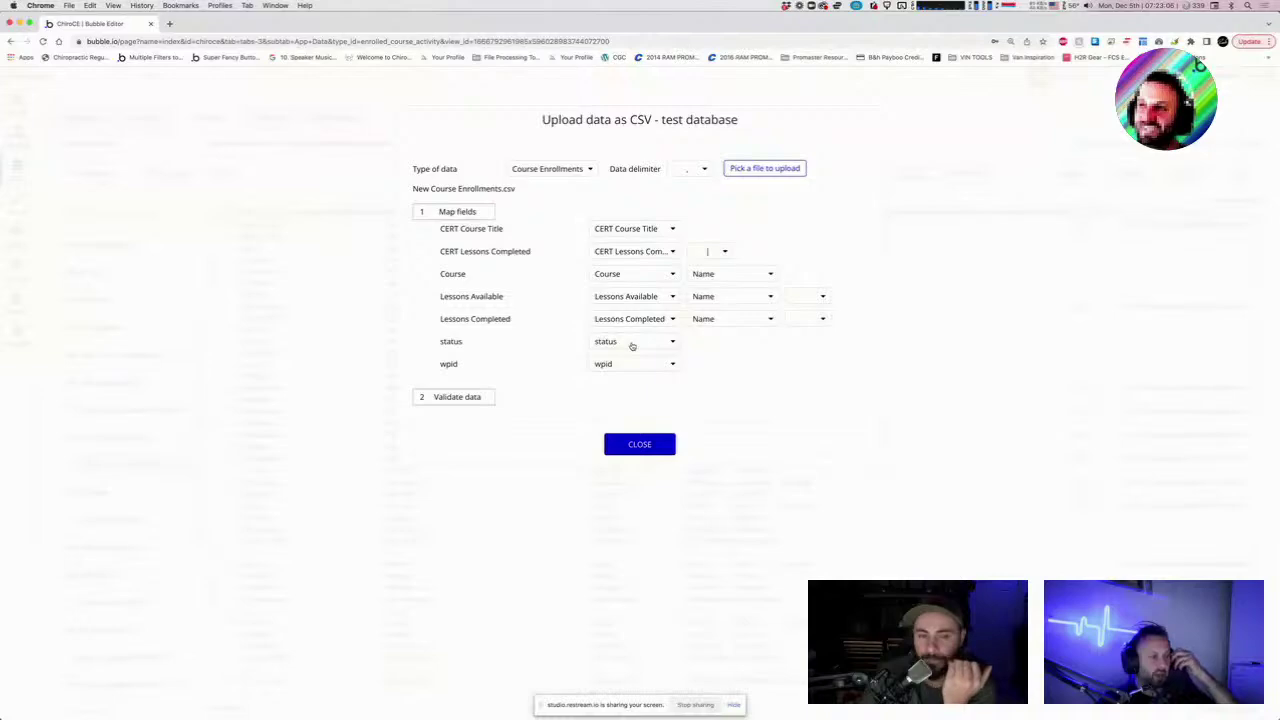
Leave the CSV upload and examine the options of the Course/Lesson Status option set, highlighting the Complete option.
click(280, 307)
click(271, 118)
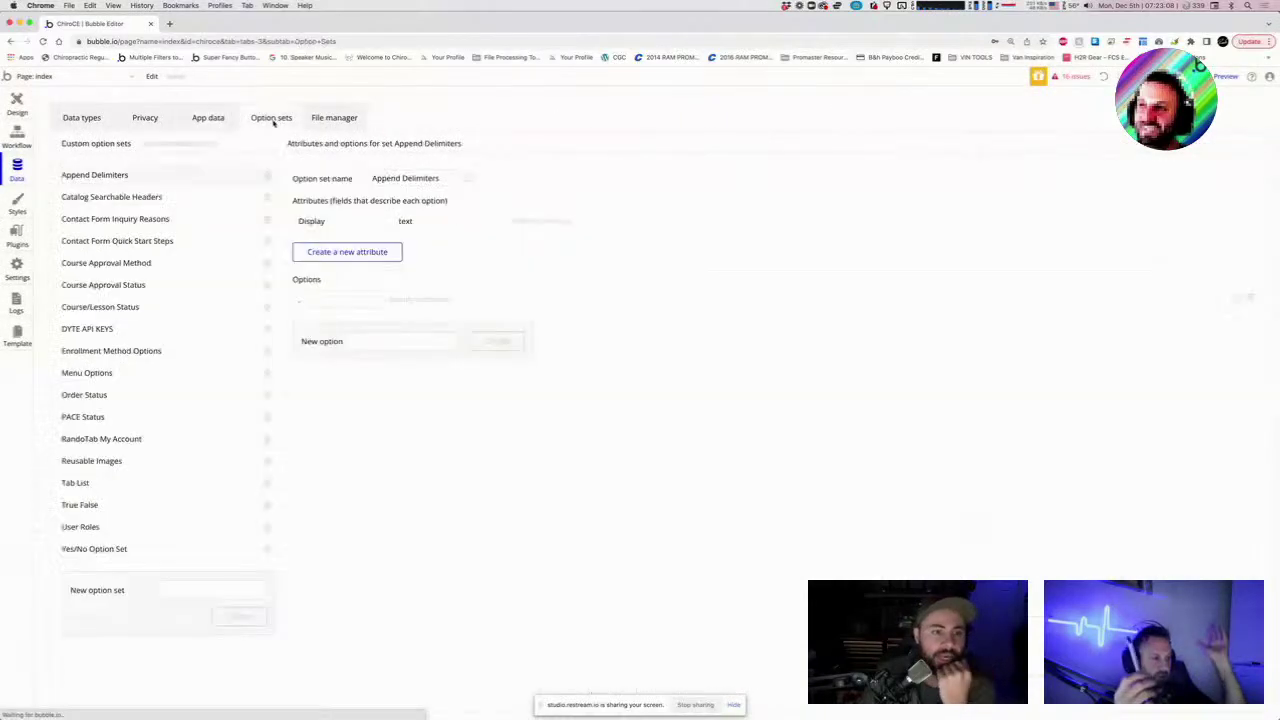
click(122, 394)
click(118, 415)
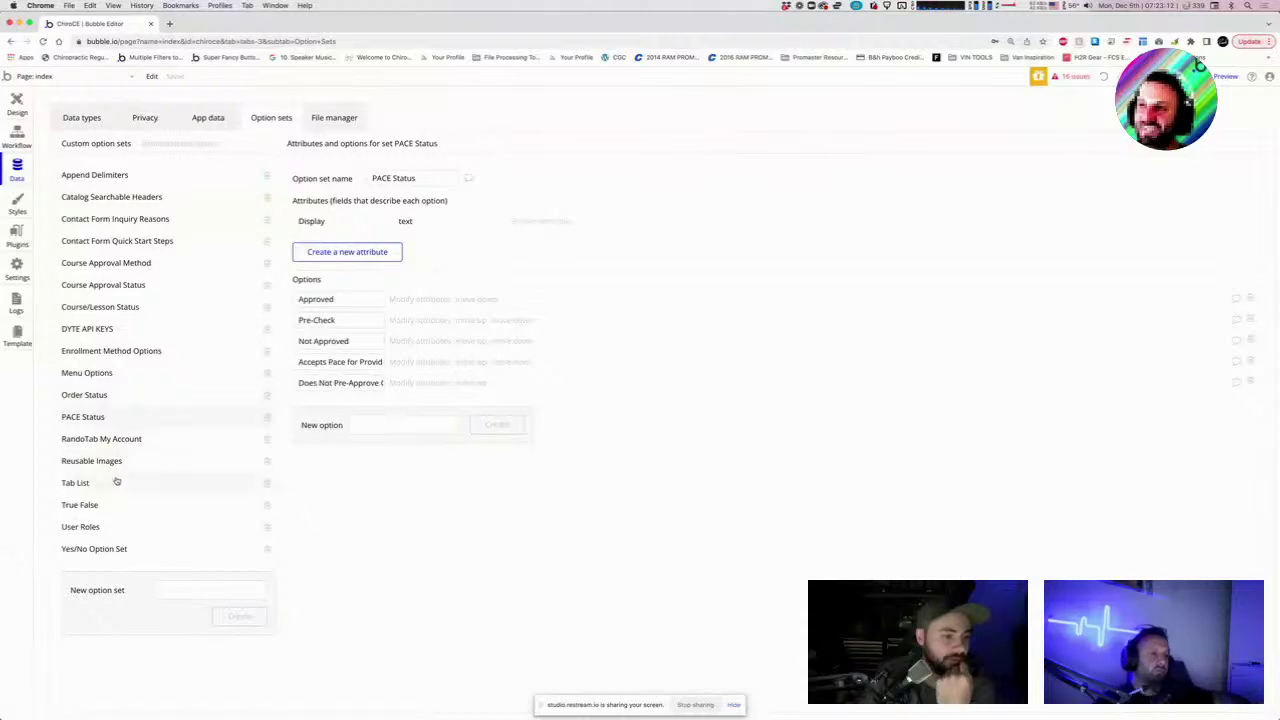
click(129, 310)
click(341, 361)
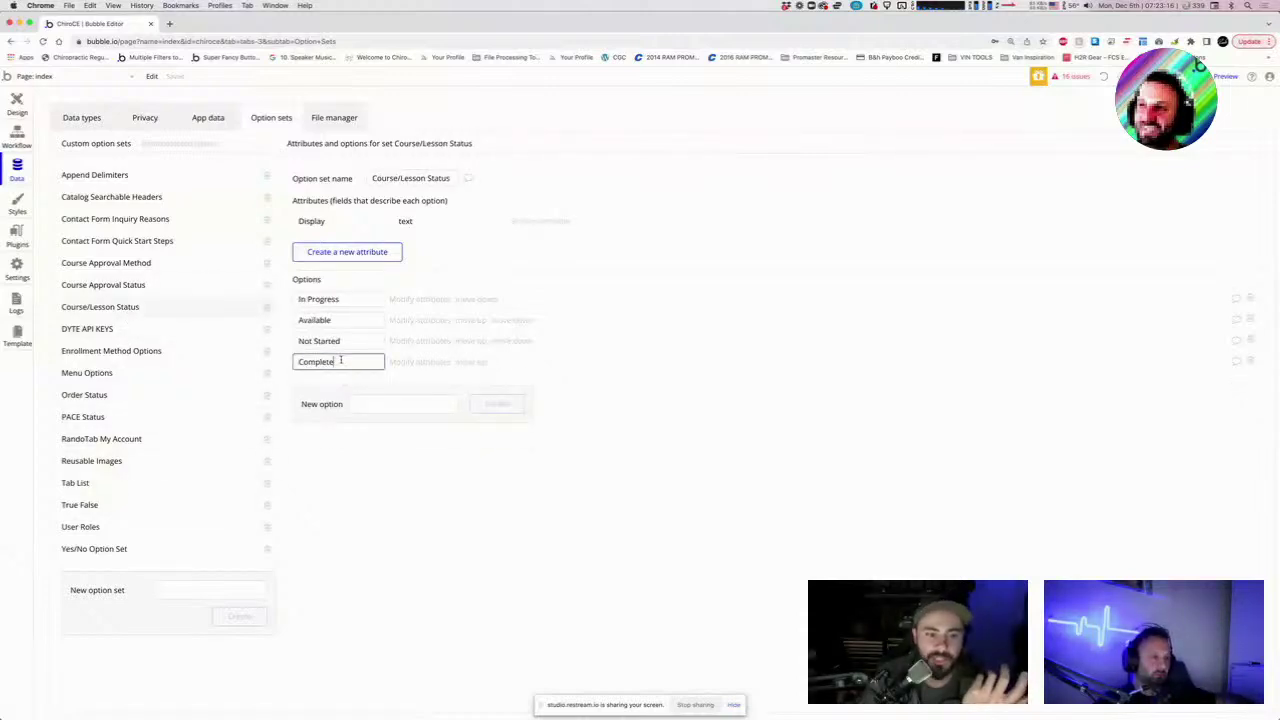
drag(341, 361, 292, 366)
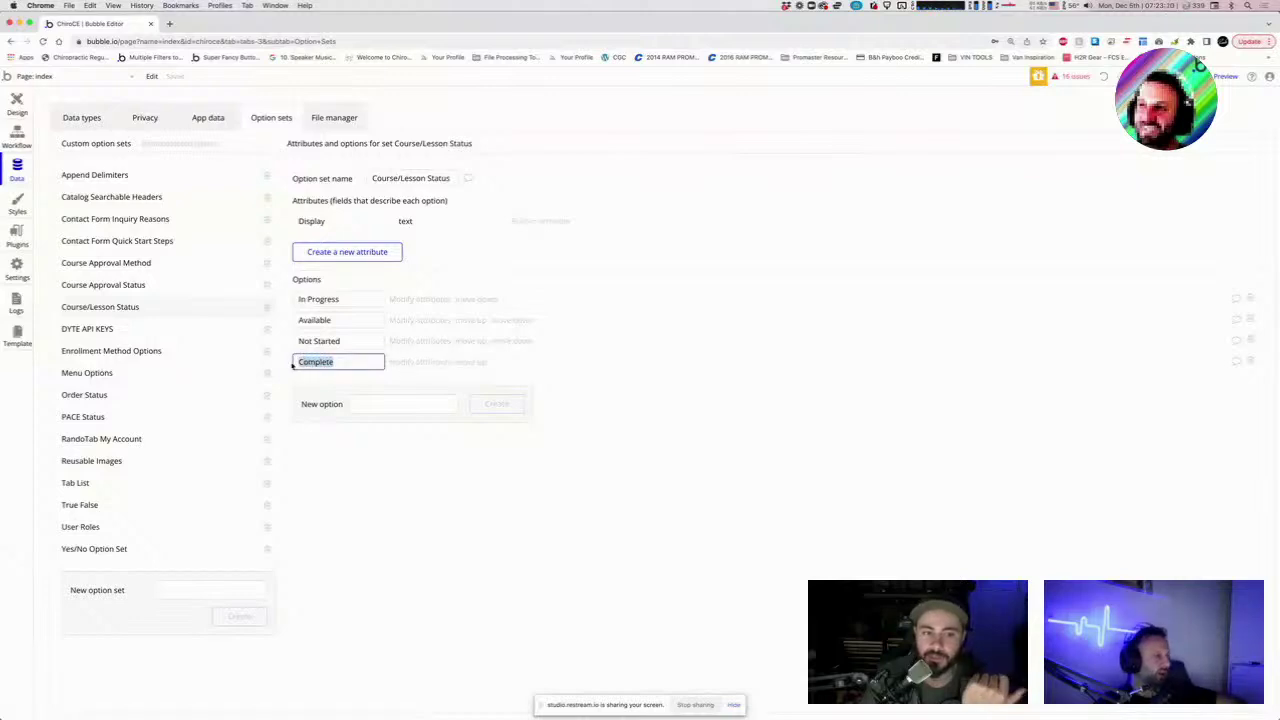
click(414, 541)
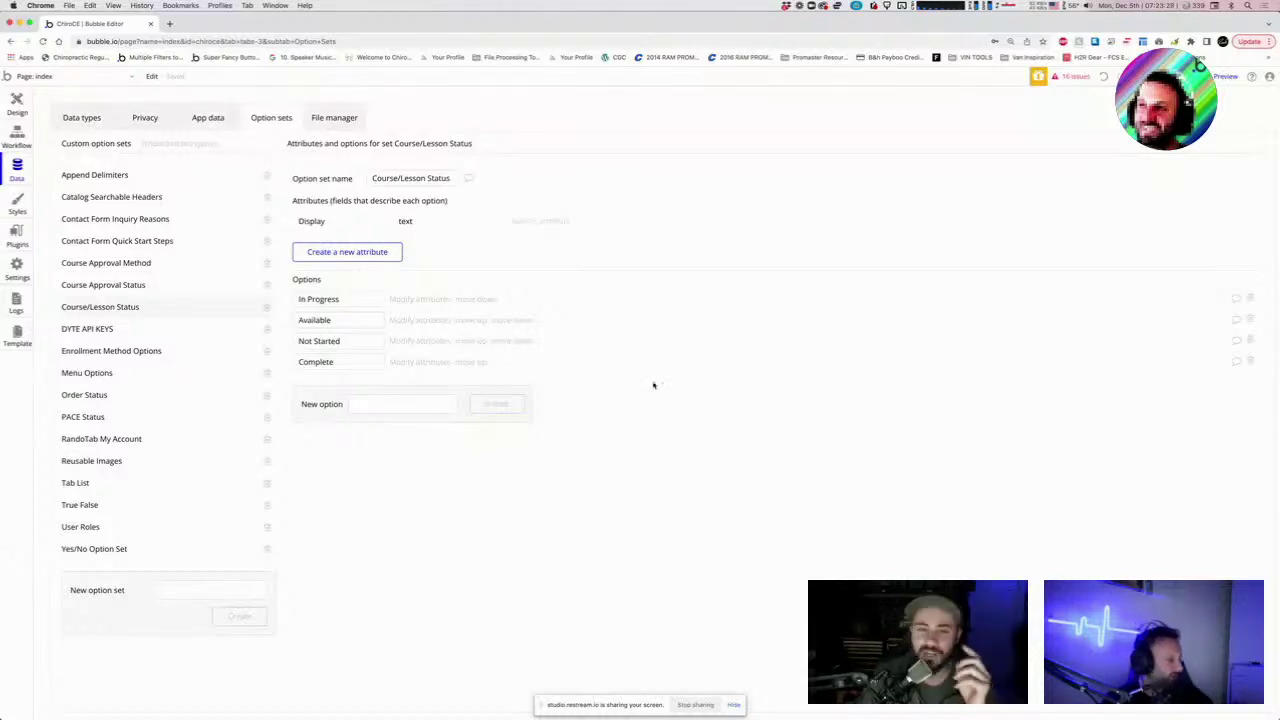
Switch to the New Course Enrollments sheet in Excel, enlarge its window and highlight the Florida Laws and Rules titles in rows 14 to 18.
key(ctrl+Up)
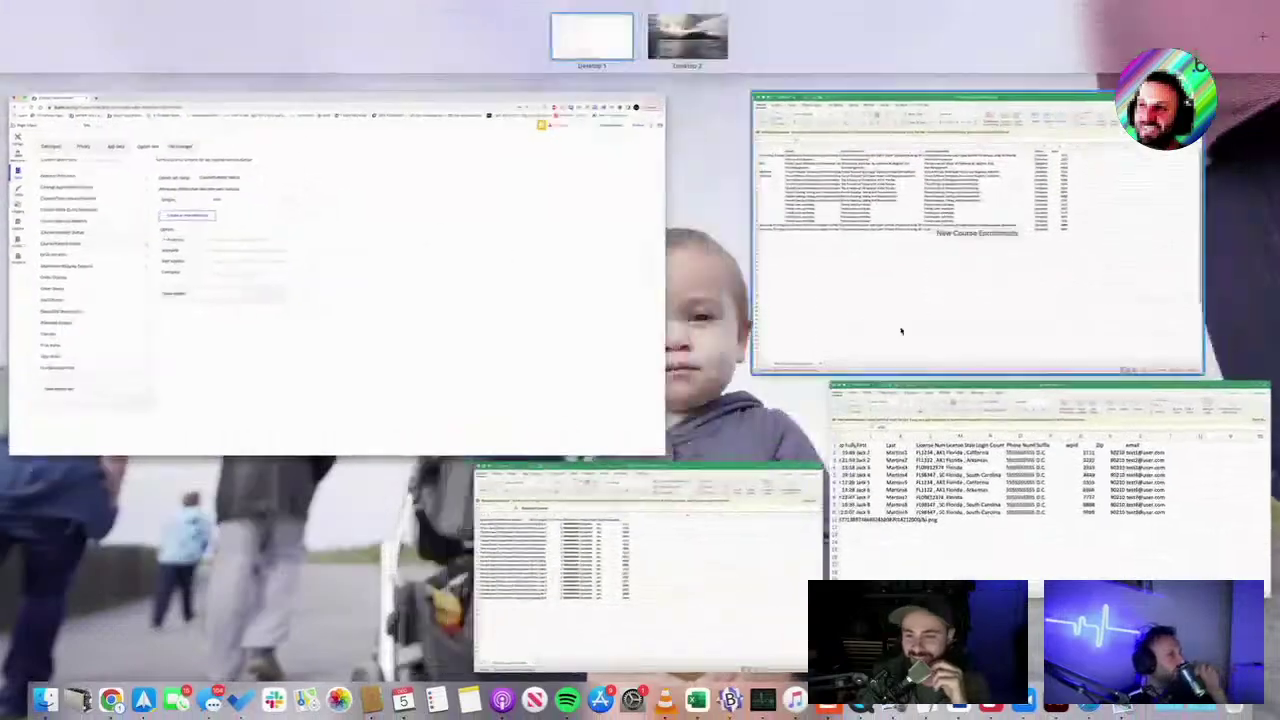
click(1010, 285)
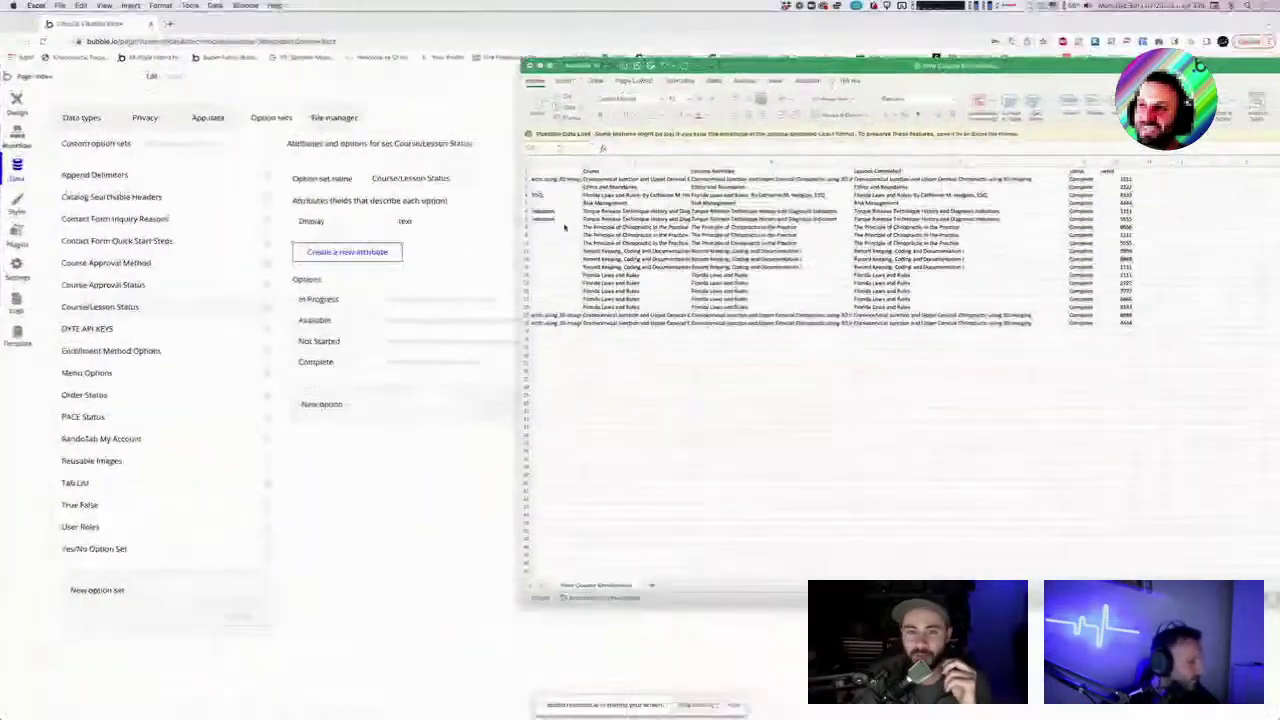
drag(522, 606, 203, 603)
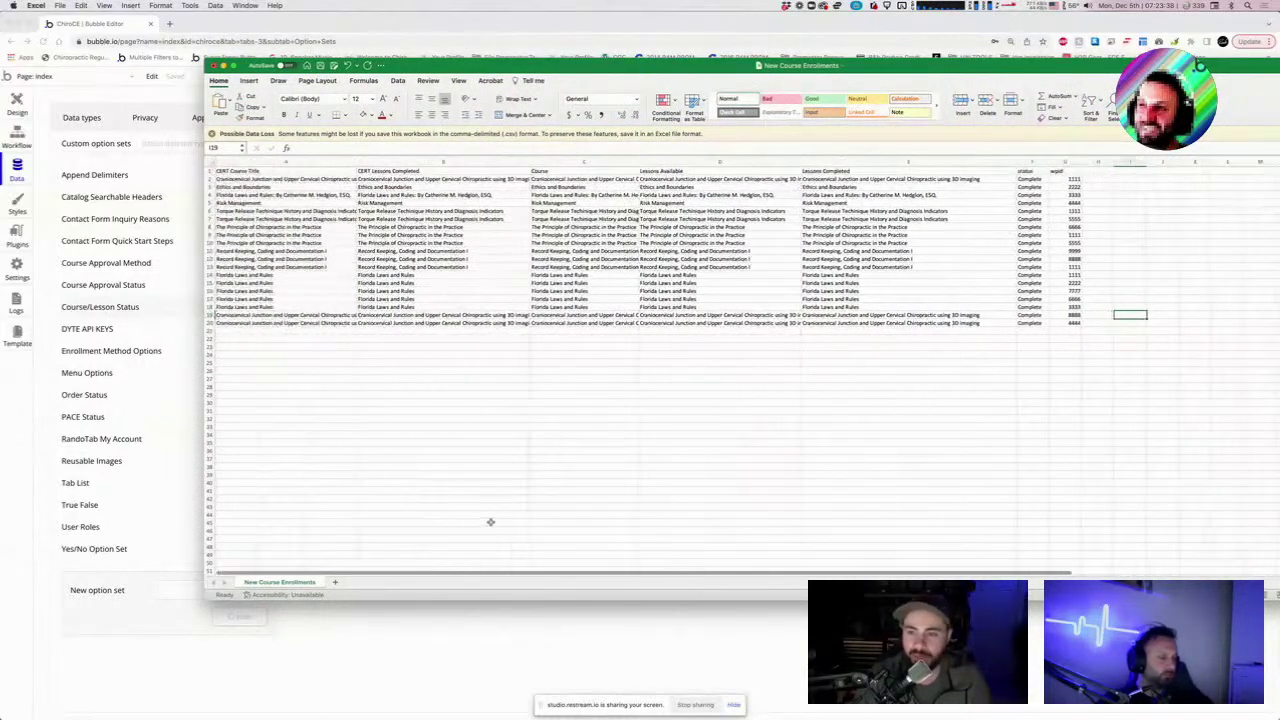
click(227, 283)
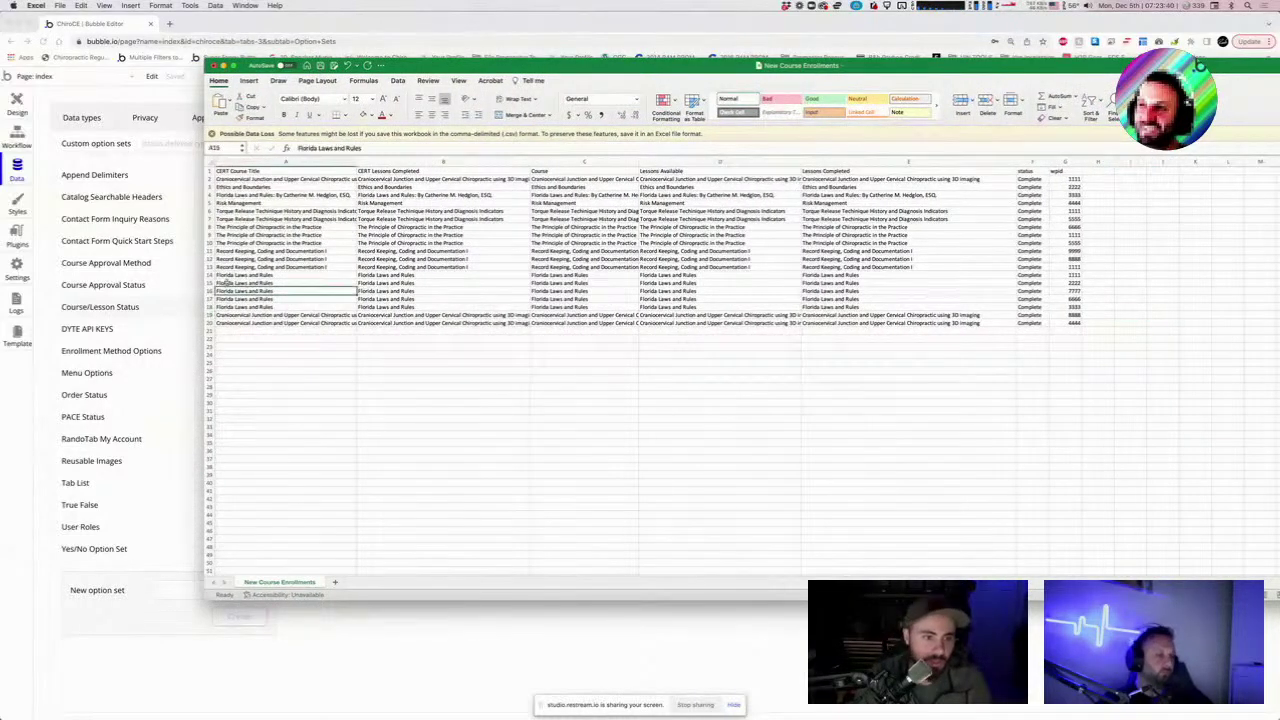
drag(230, 276, 247, 306)
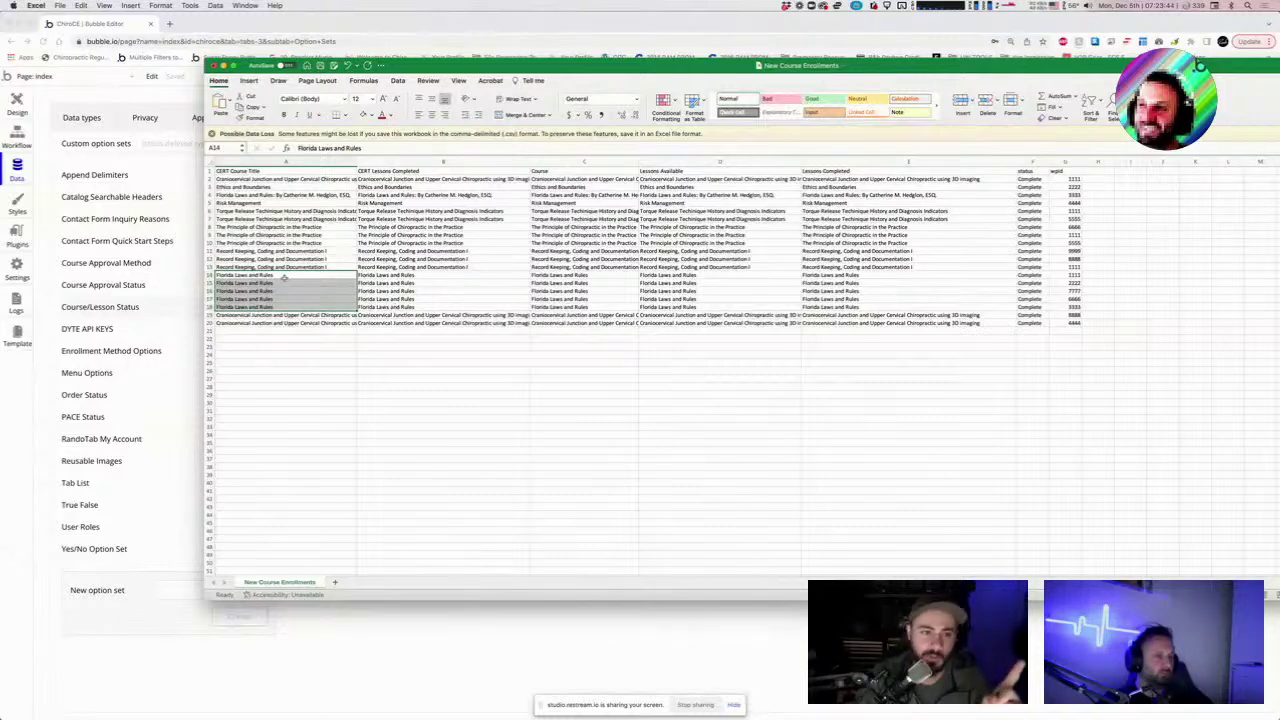
drag(263, 278, 266, 307)
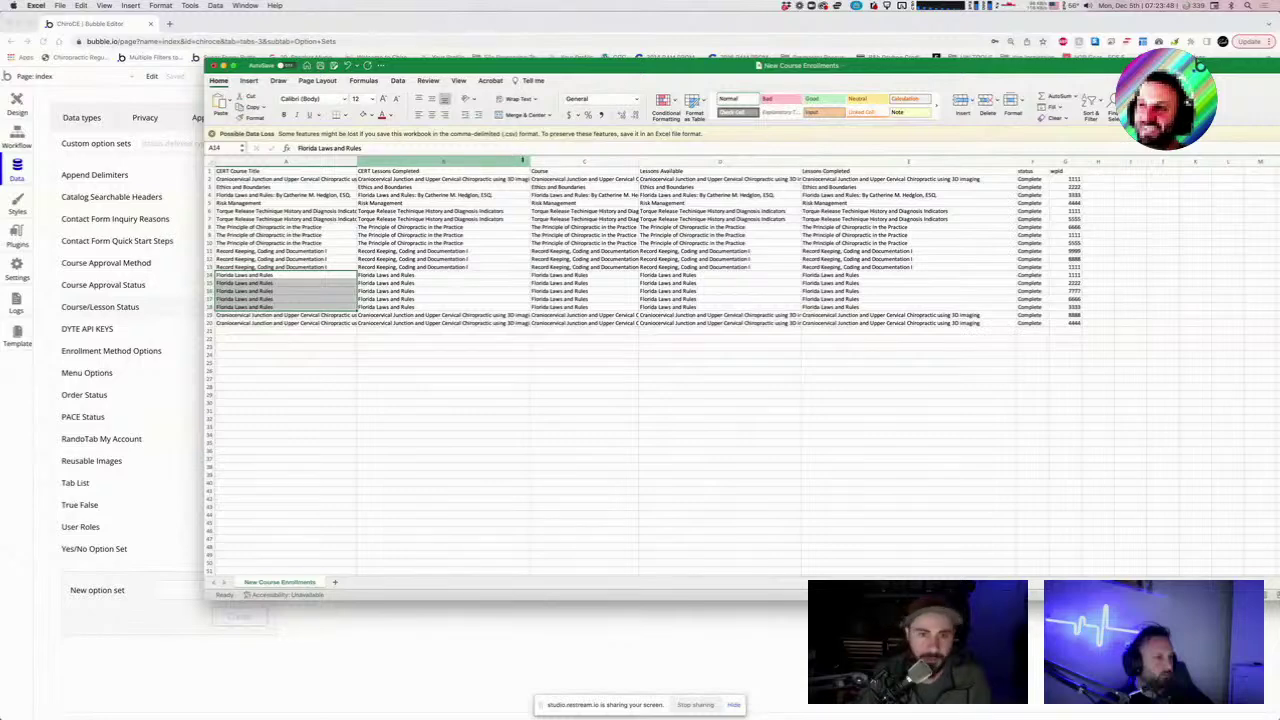
Narrow the course and lesson columns to an even width and widen the CERT Course Title column to fit its longest titles.
click(285, 161)
drag(300, 161, 860, 162)
click(305, 251)
drag(274, 161, 395, 160)
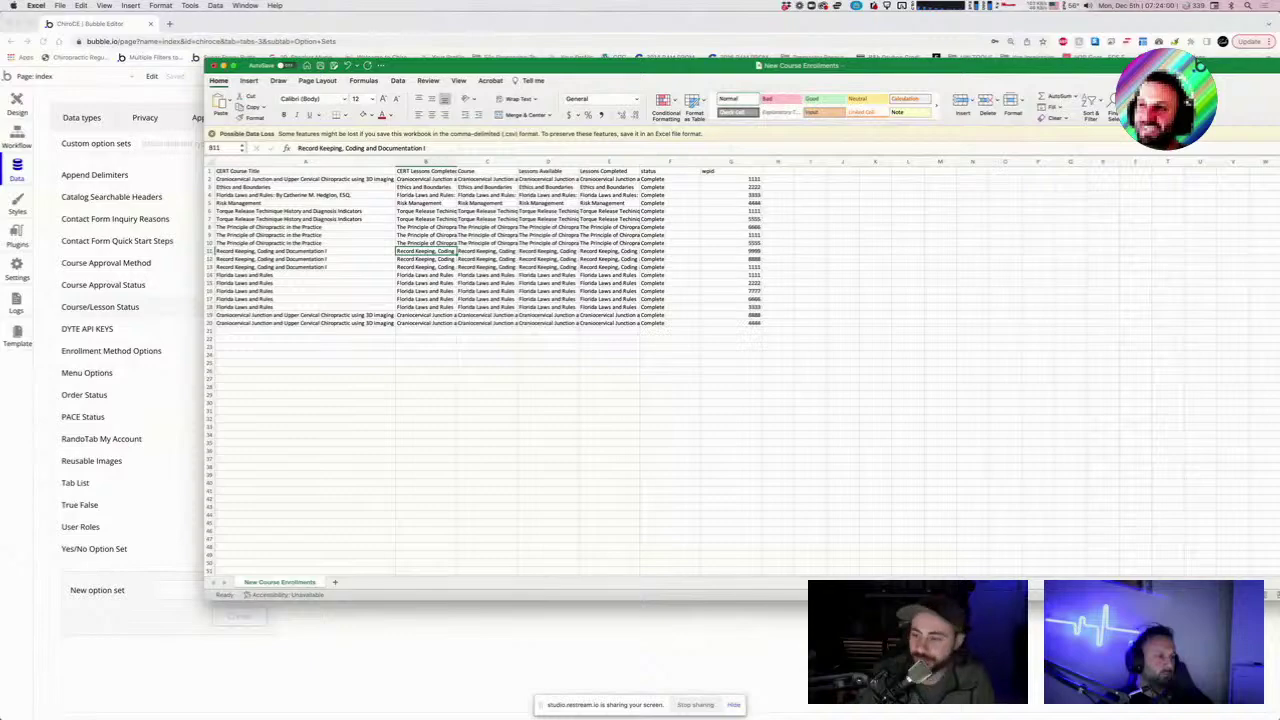
Show the sheet full screen and compare the Florida Laws and Rules titles in rows 14 to 18 with their wpid values.
key(ctrl+super+f)
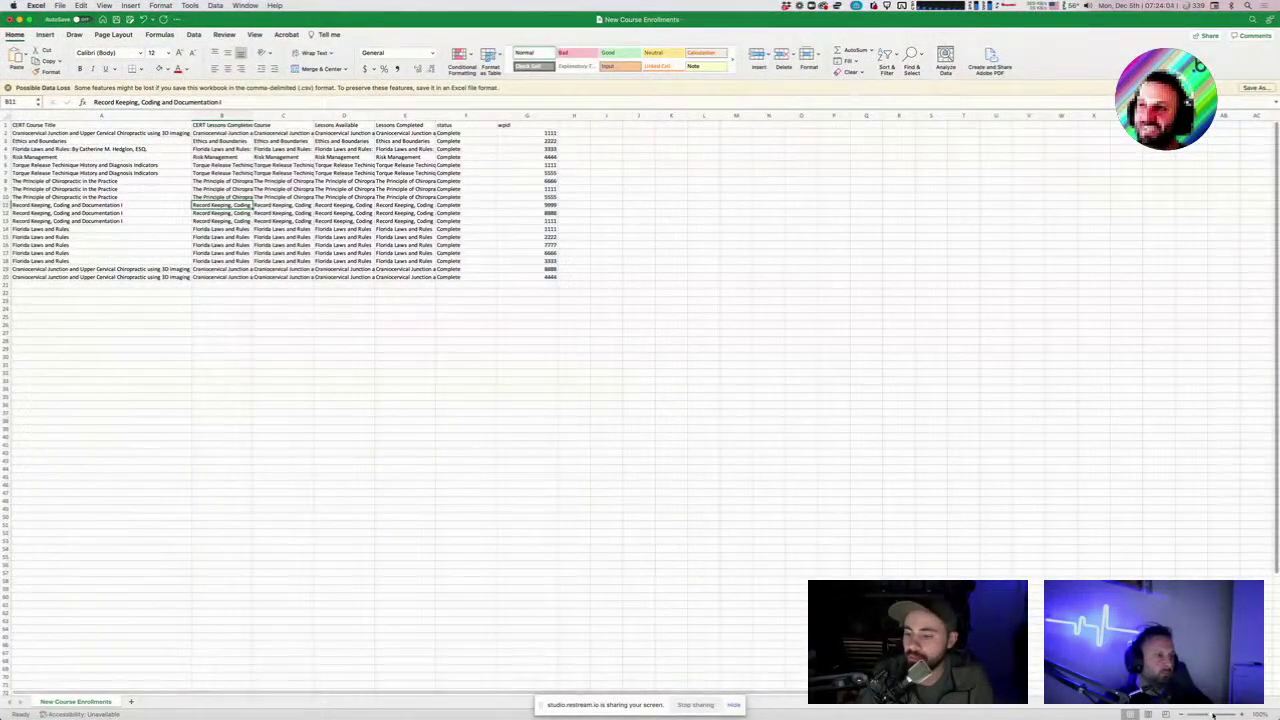
click(1218, 714)
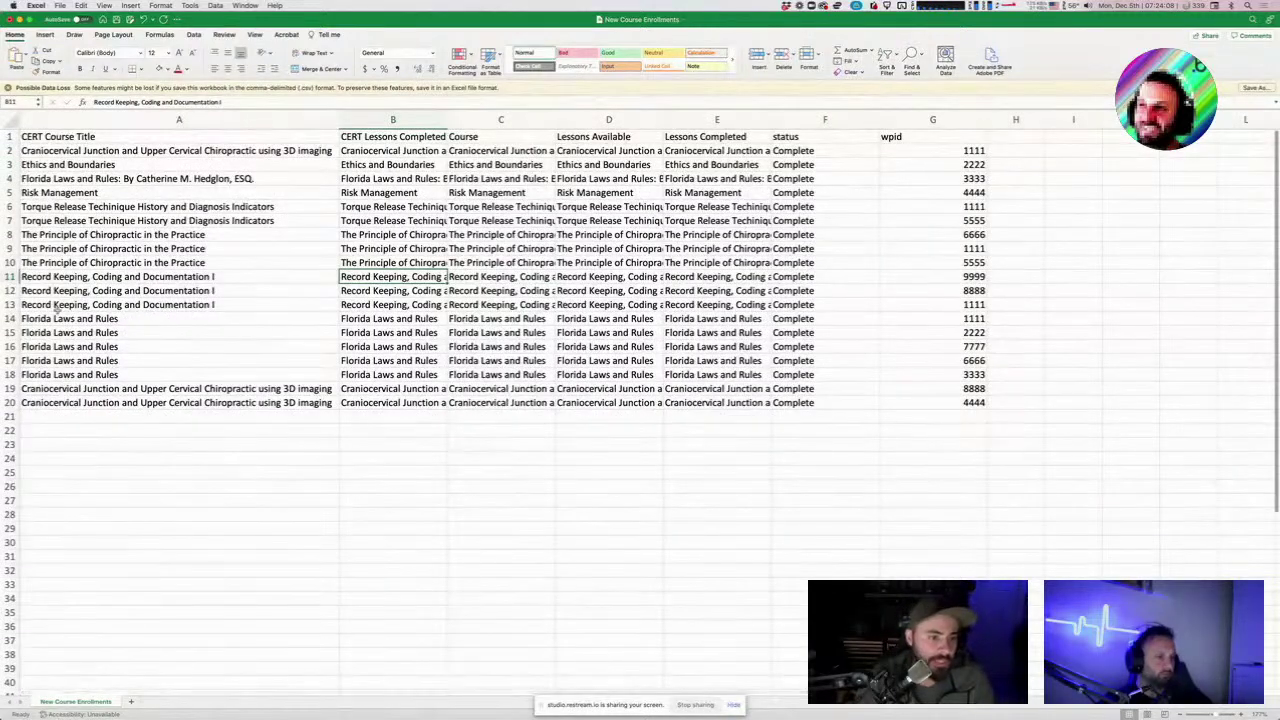
drag(56, 322, 62, 372)
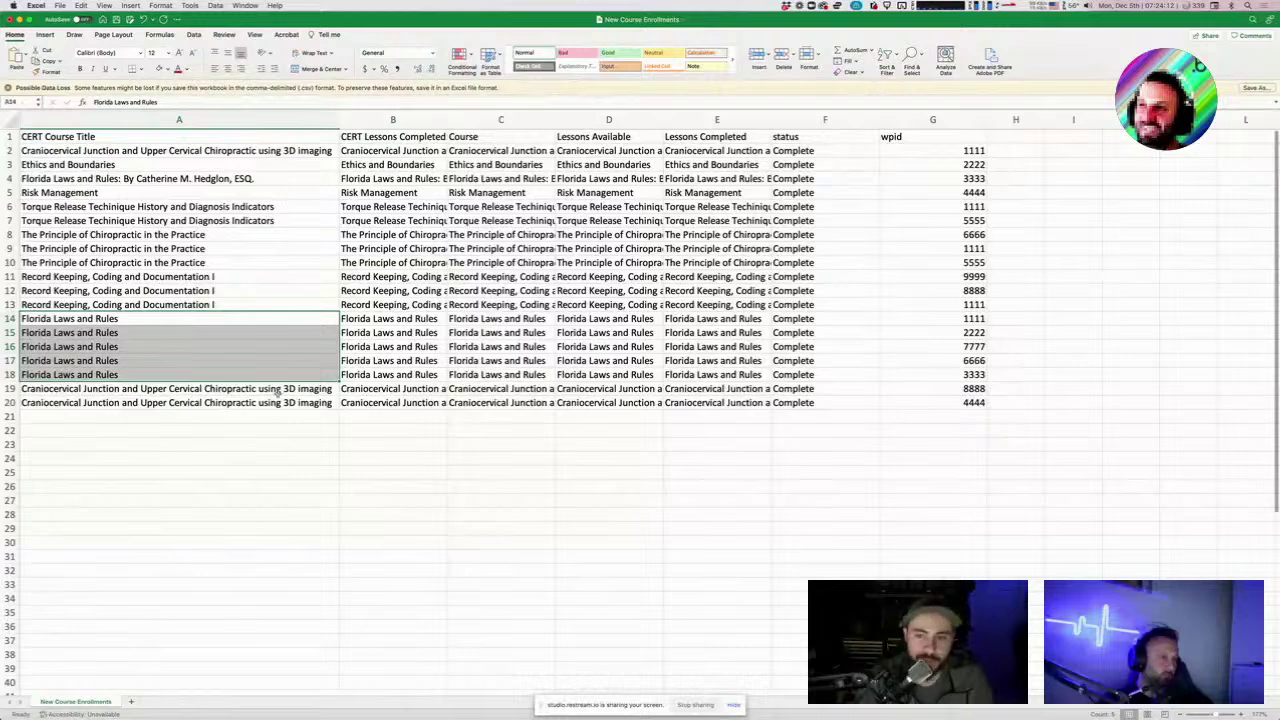
click(943, 320)
click(940, 333)
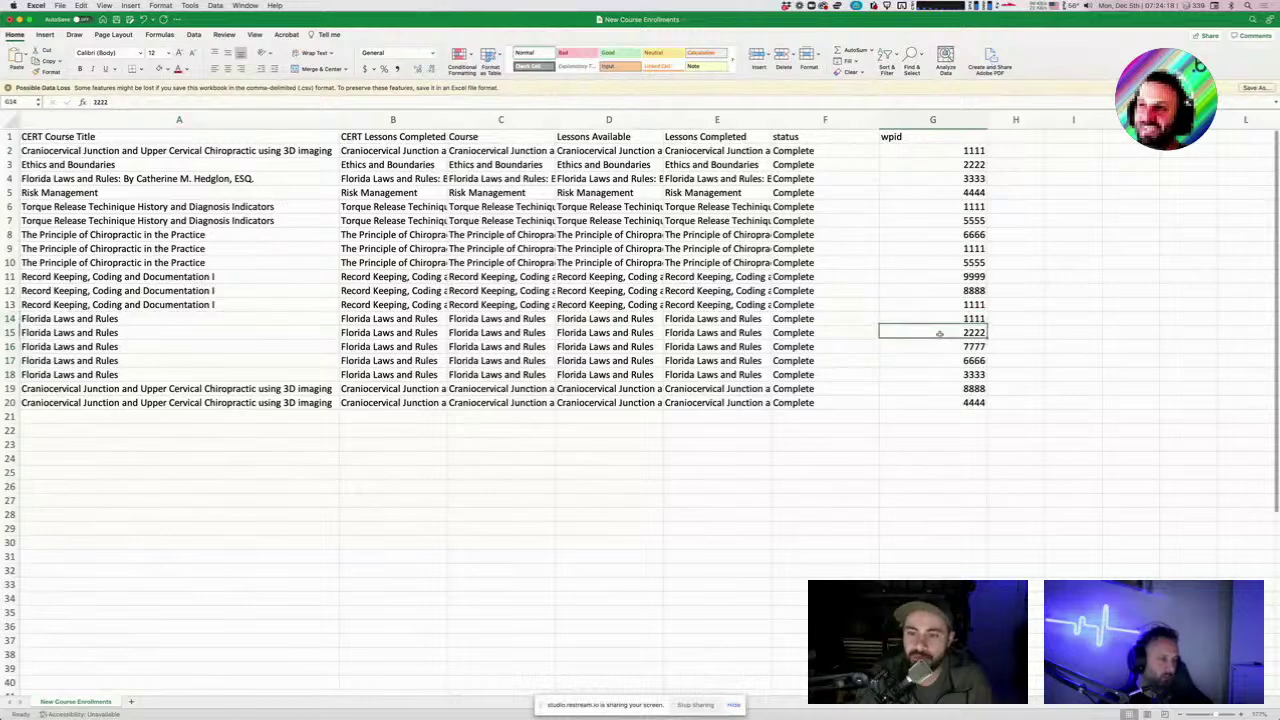
click(940, 347)
click(938, 361)
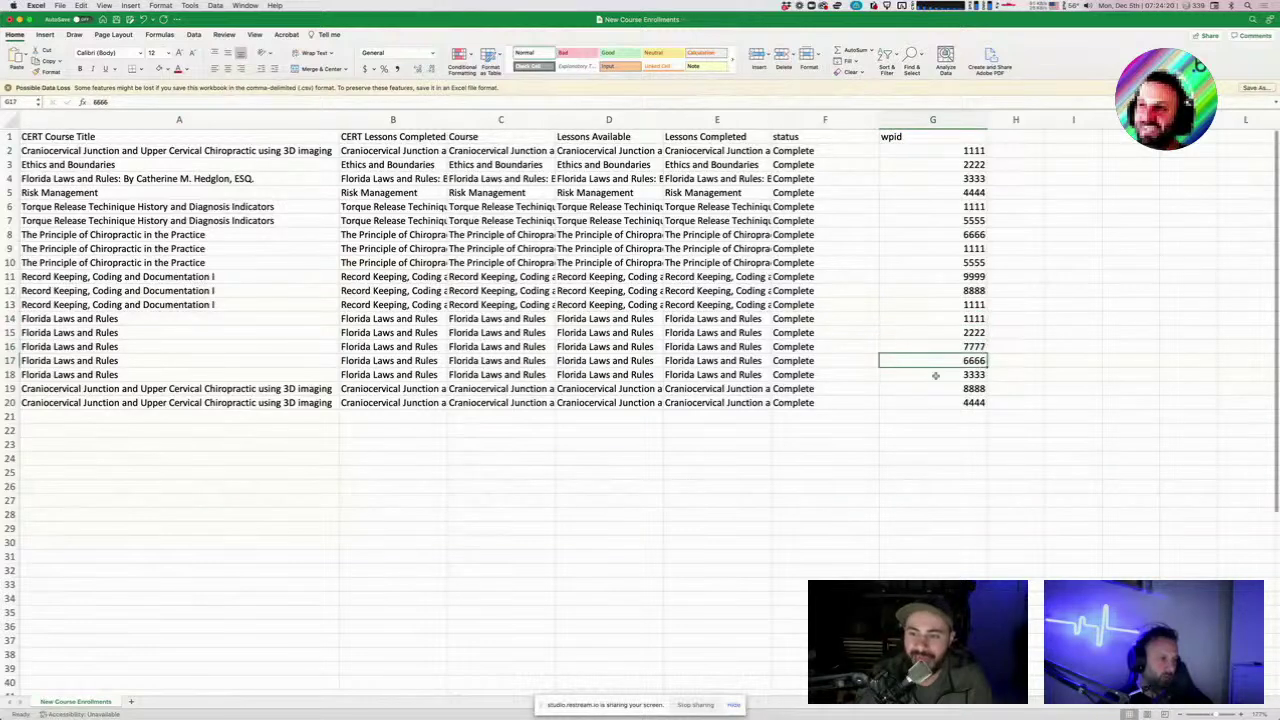
click(935, 375)
drag(934, 376, 942, 324)
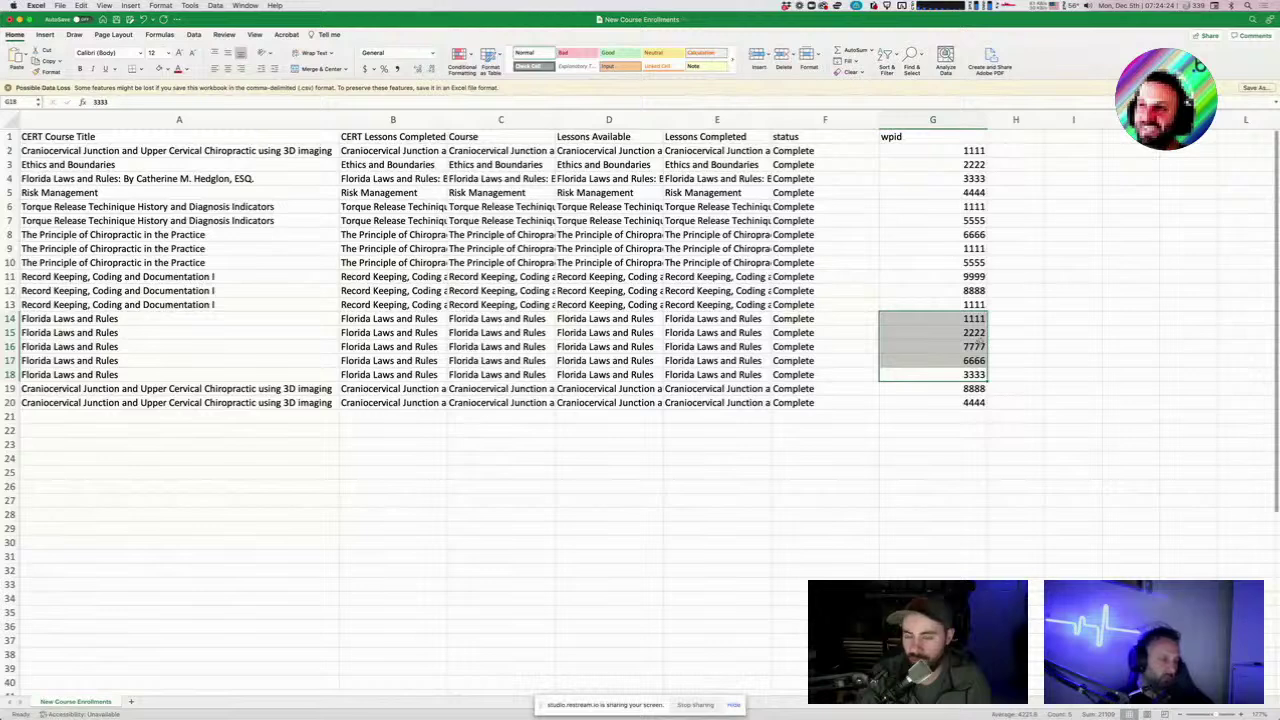
Set the wpid in cell G15 to the same value as the wpid in G14.
click(979, 333)
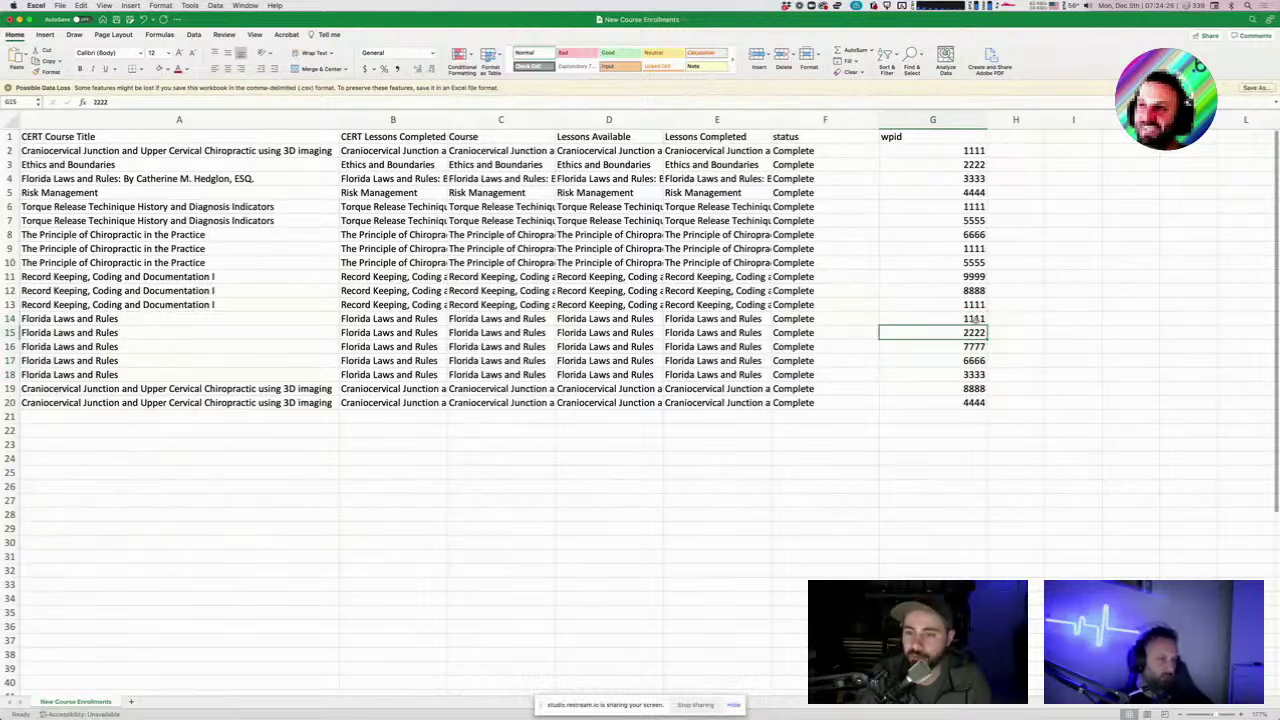
text(11111)
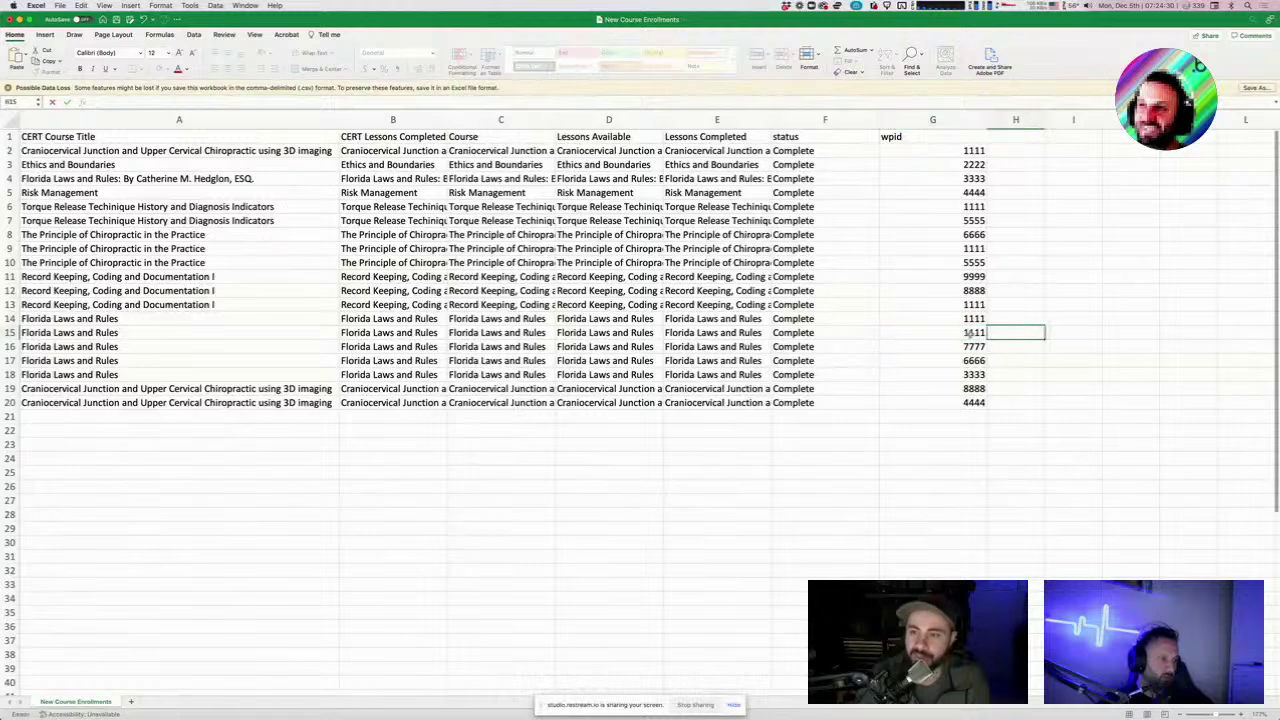
key(Return)
click(116, 317)
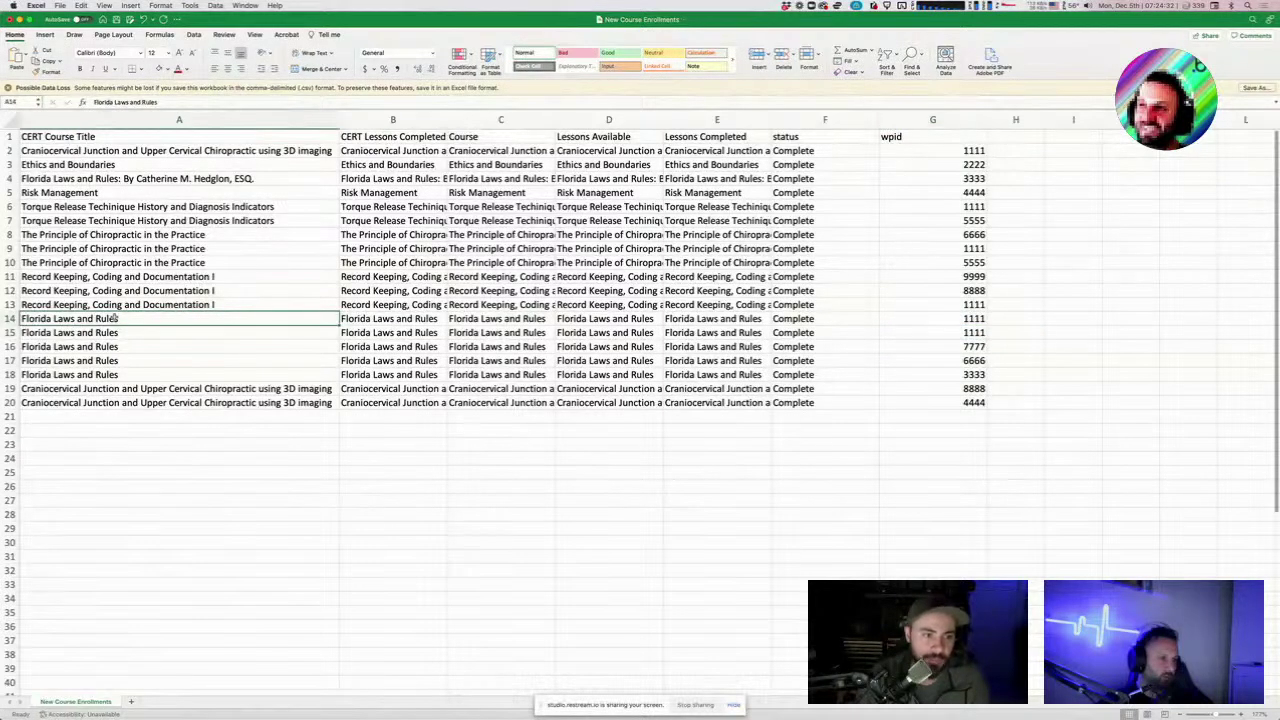
Undo the last wpid change in cell G15 and highlight rows 14 and 15 from CERT Course Title to wpid.
click(121, 332)
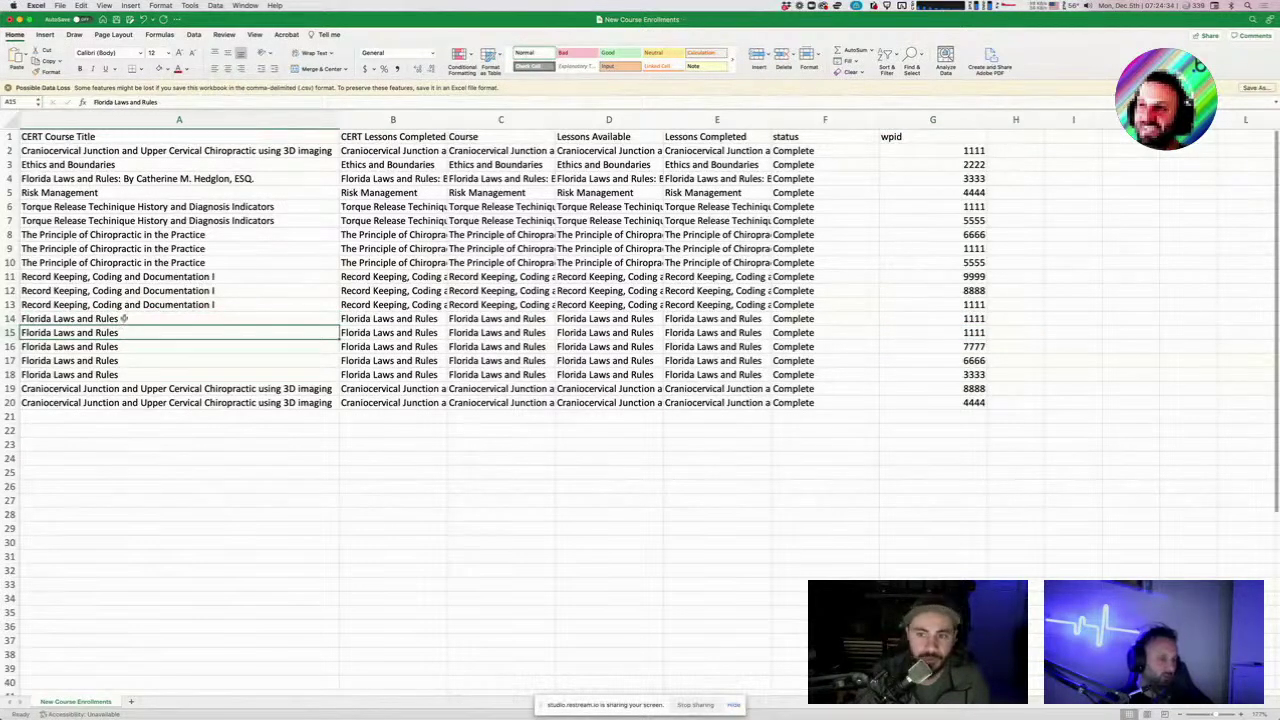
key(super+z)
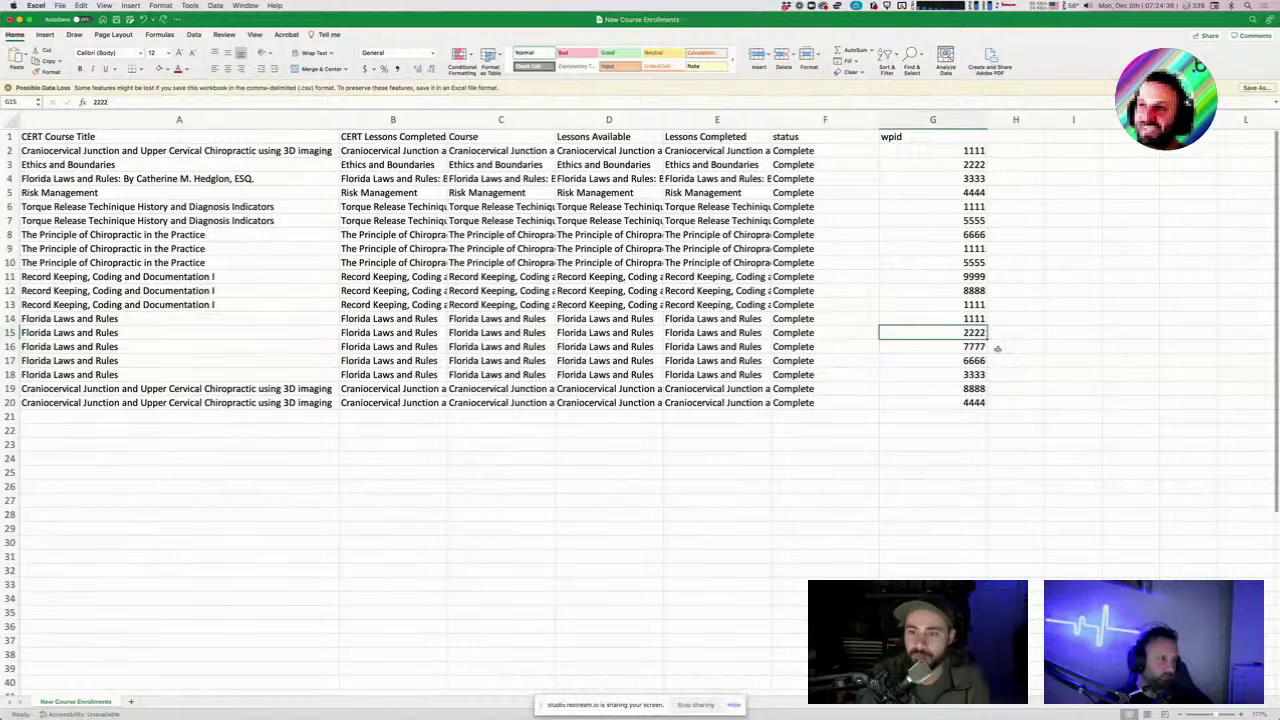
drag(88, 338, 958, 318)
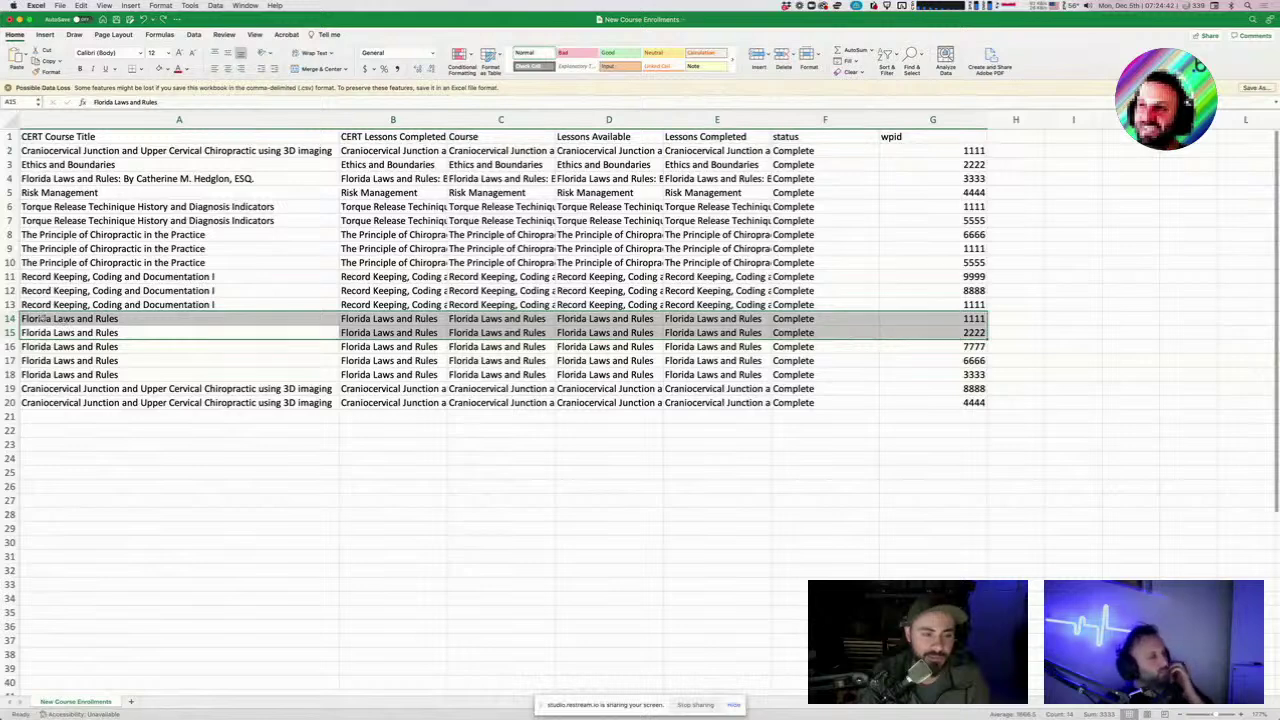
click(972, 335)
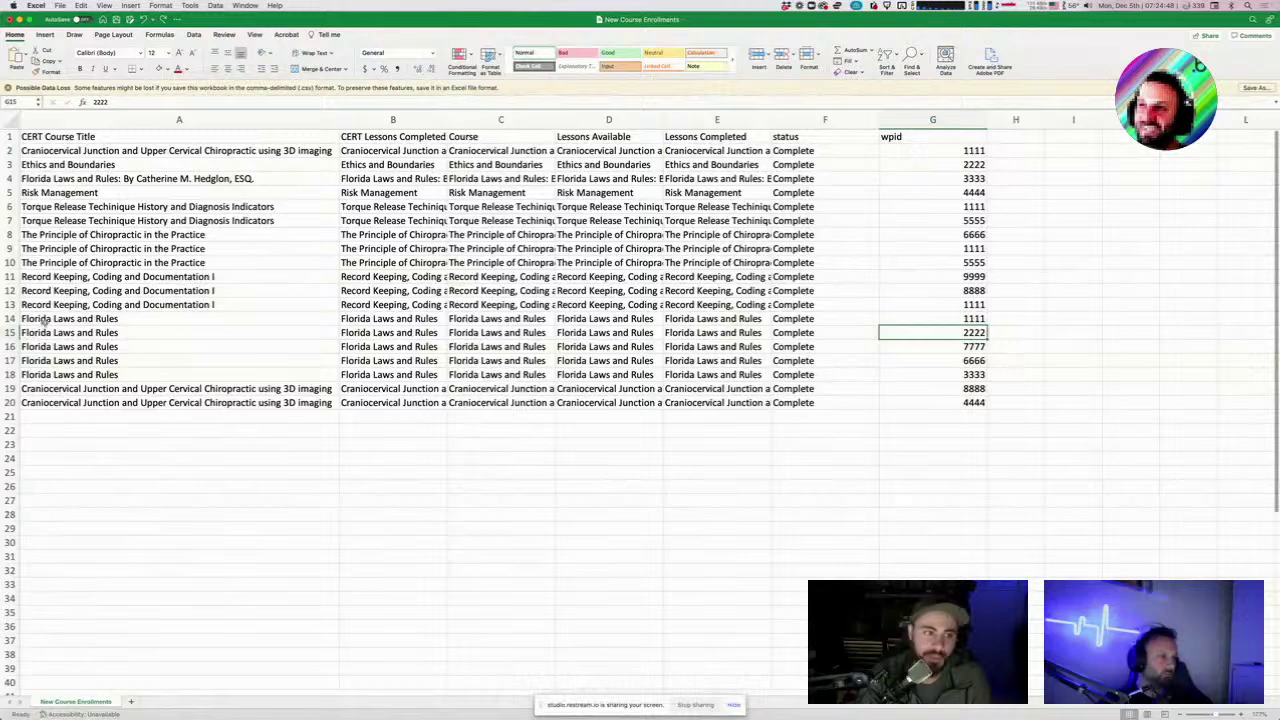
Compare the Florida Laws and Rules titles in rows 14 to 18, and all course titles in rows 2 to 20, with their wpid values.
drag(44, 320, 46, 376)
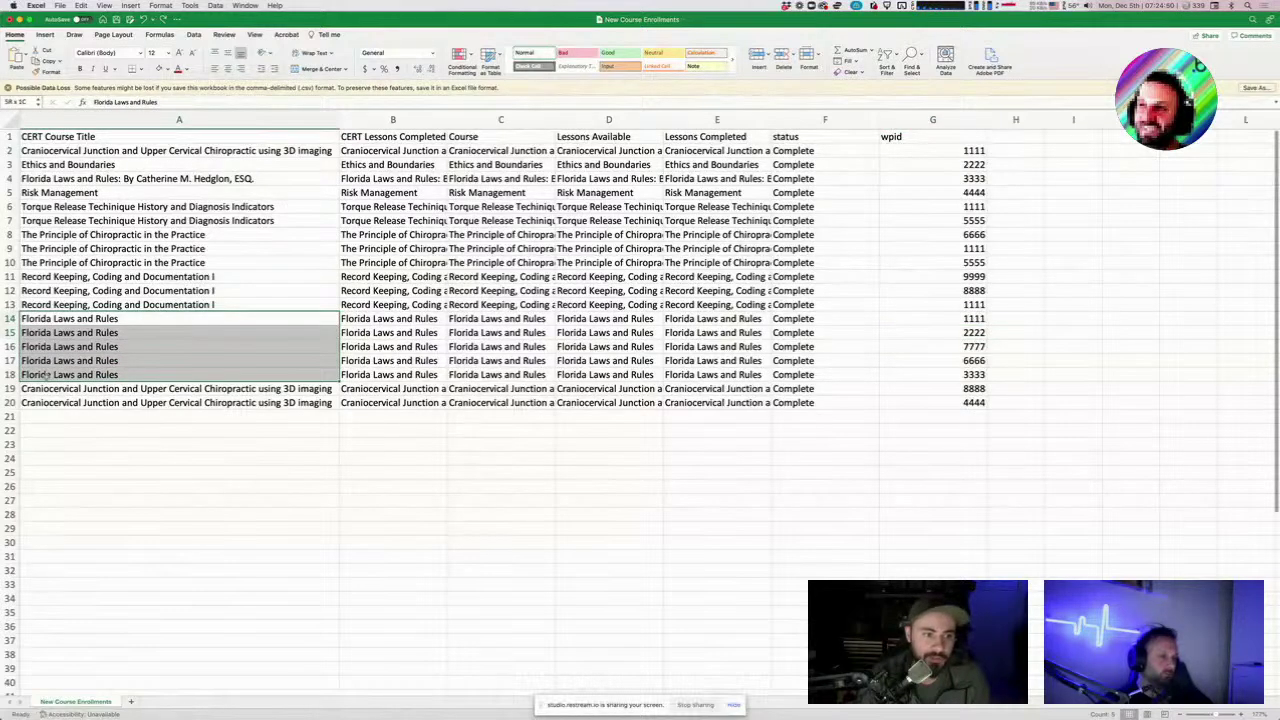
drag(960, 321, 952, 378)
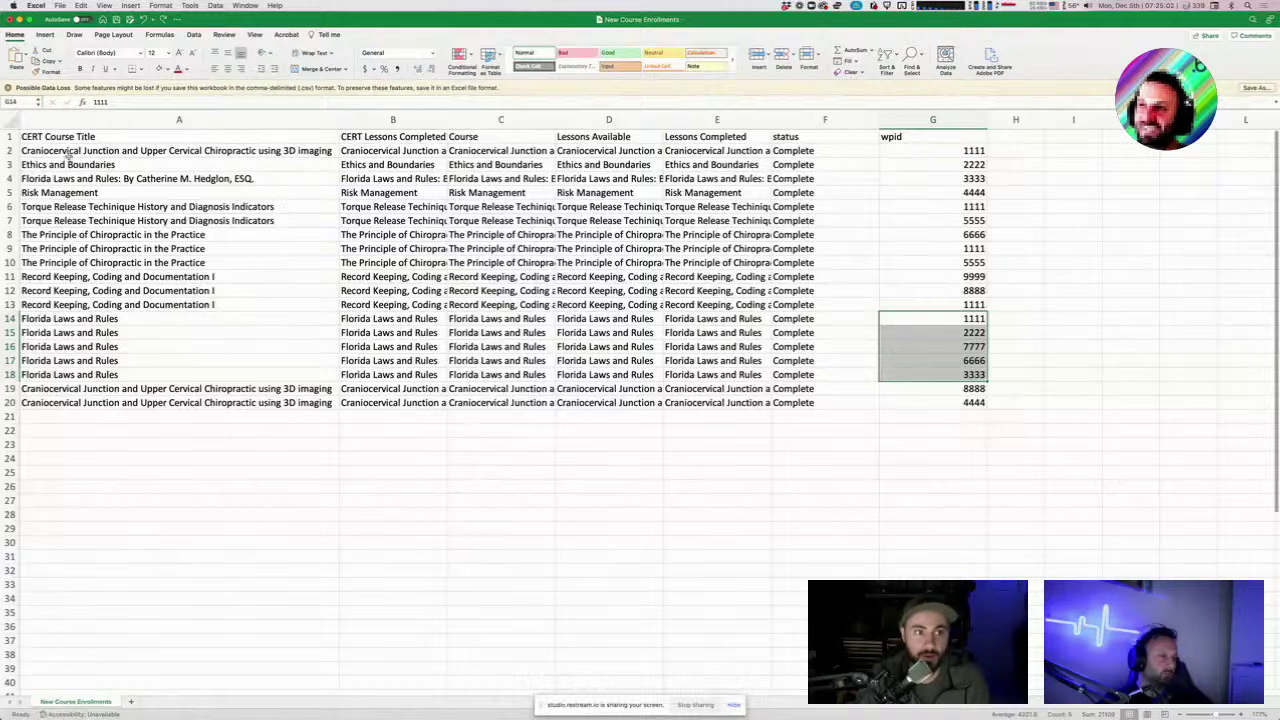
drag(70, 151, 95, 404)
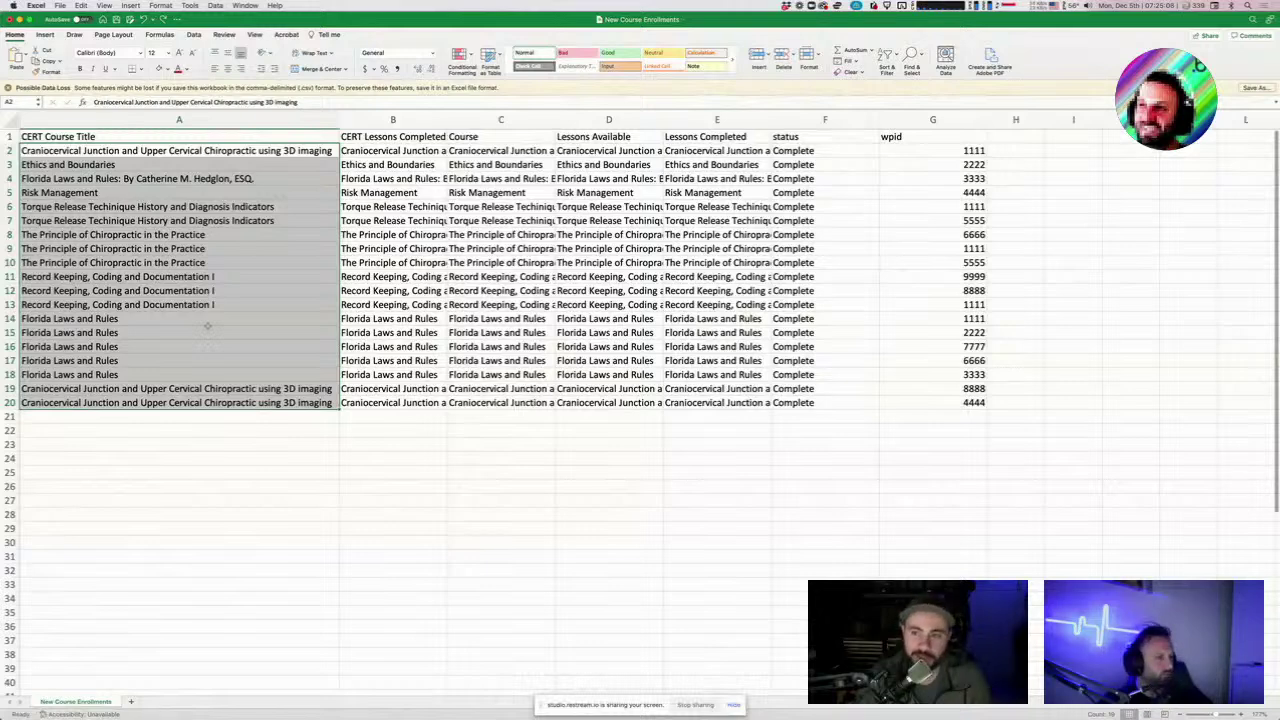
drag(912, 150, 924, 405)
click(939, 387)
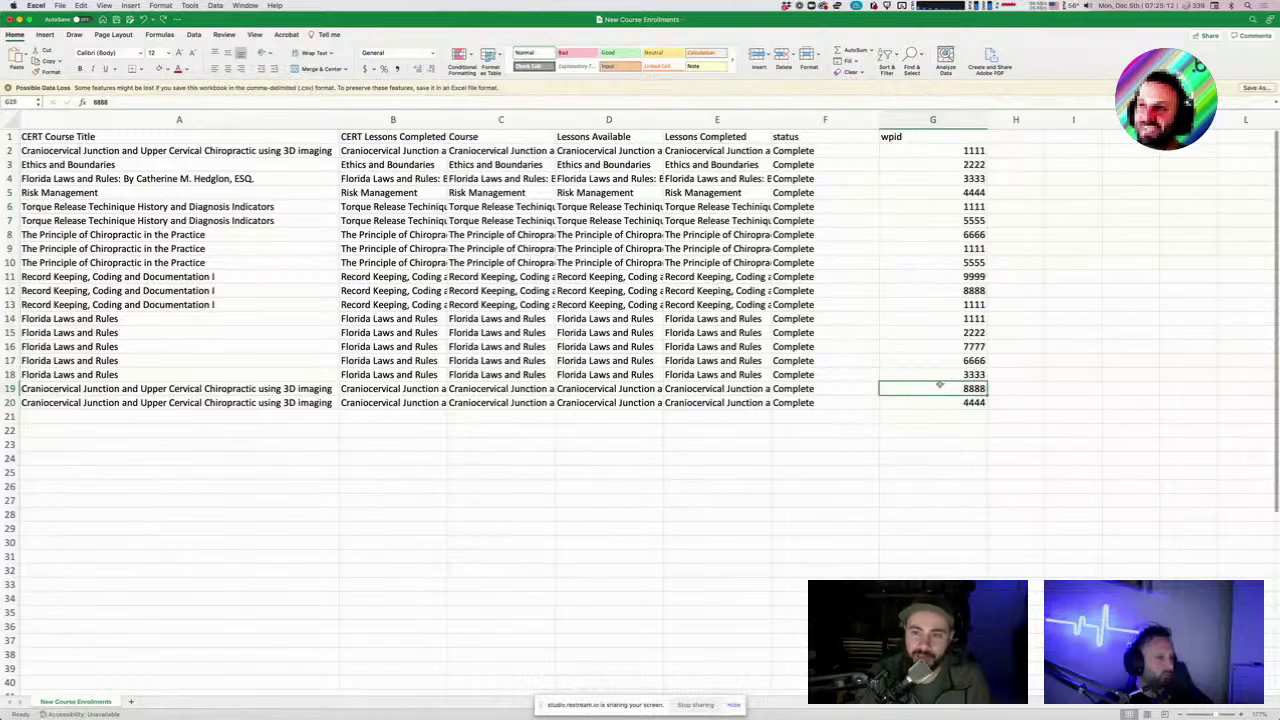
Switch to the TextEdit notes and review the Course Enrollments line, highlighting its search for course enrollments and the user 1 wpid condition.
key(ctrl+Up)
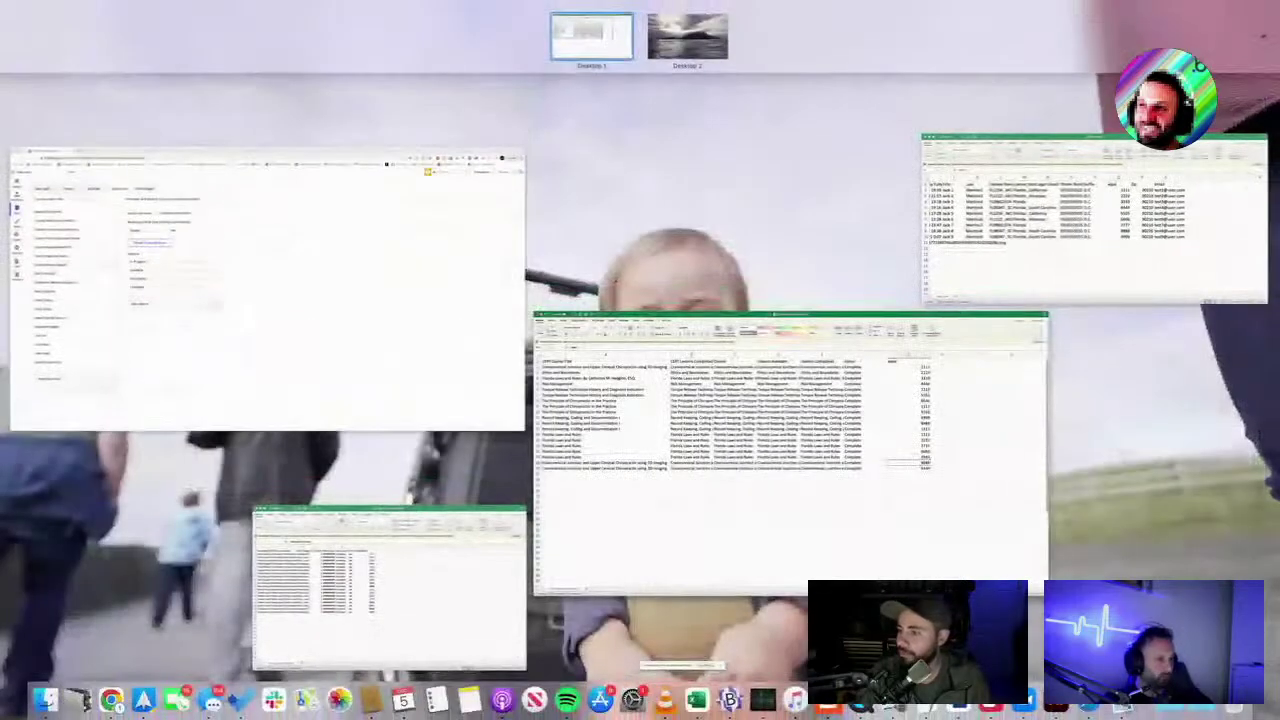
key(ctrl+Up)
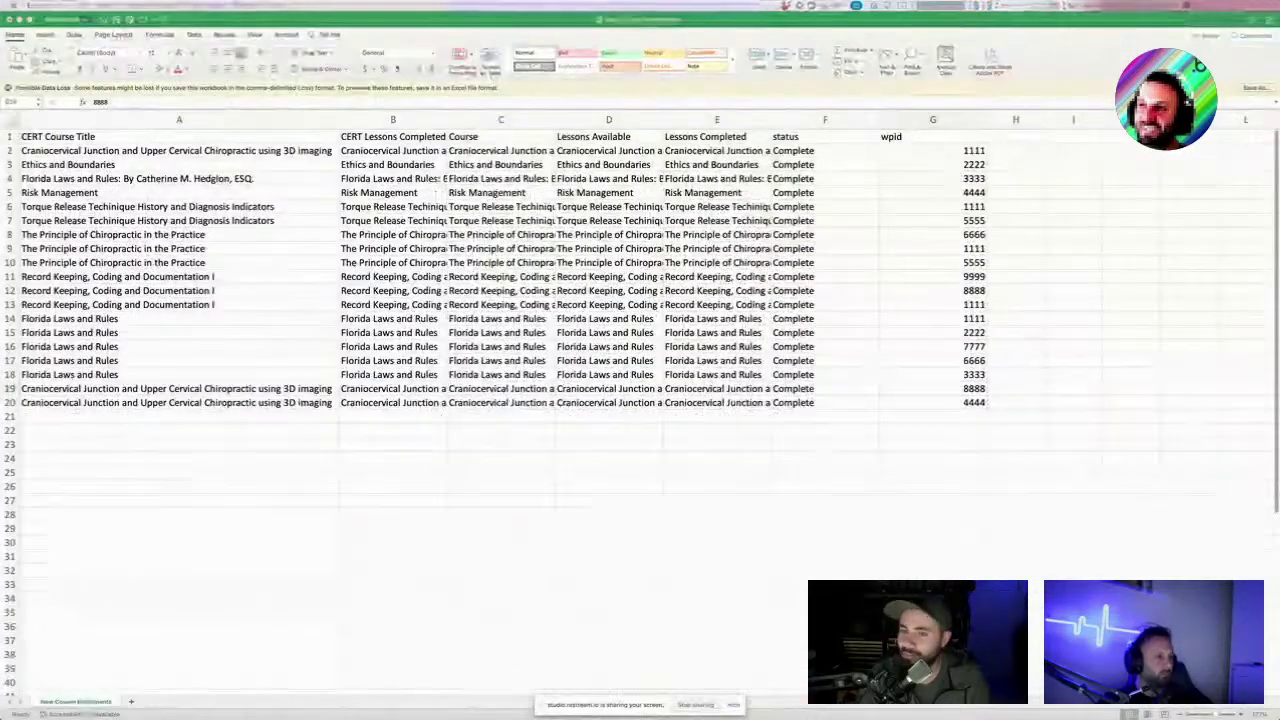
key(super+Tab)
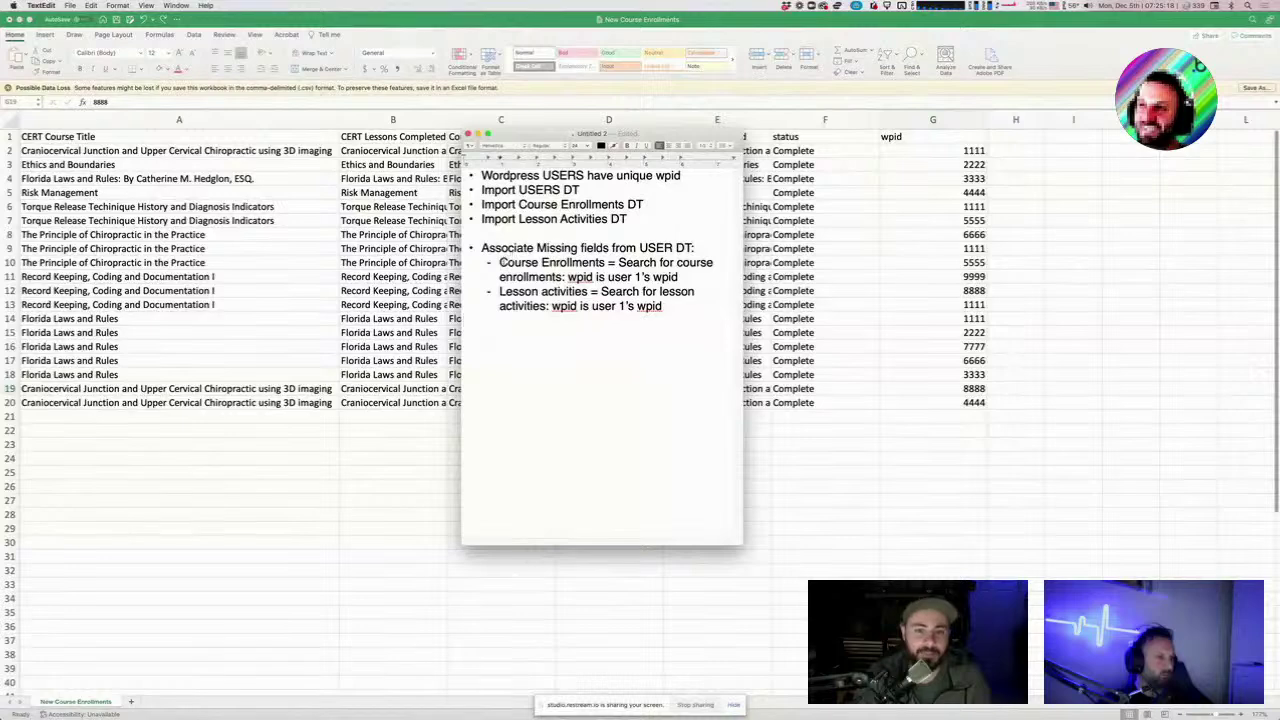
drag(499, 262, 566, 277)
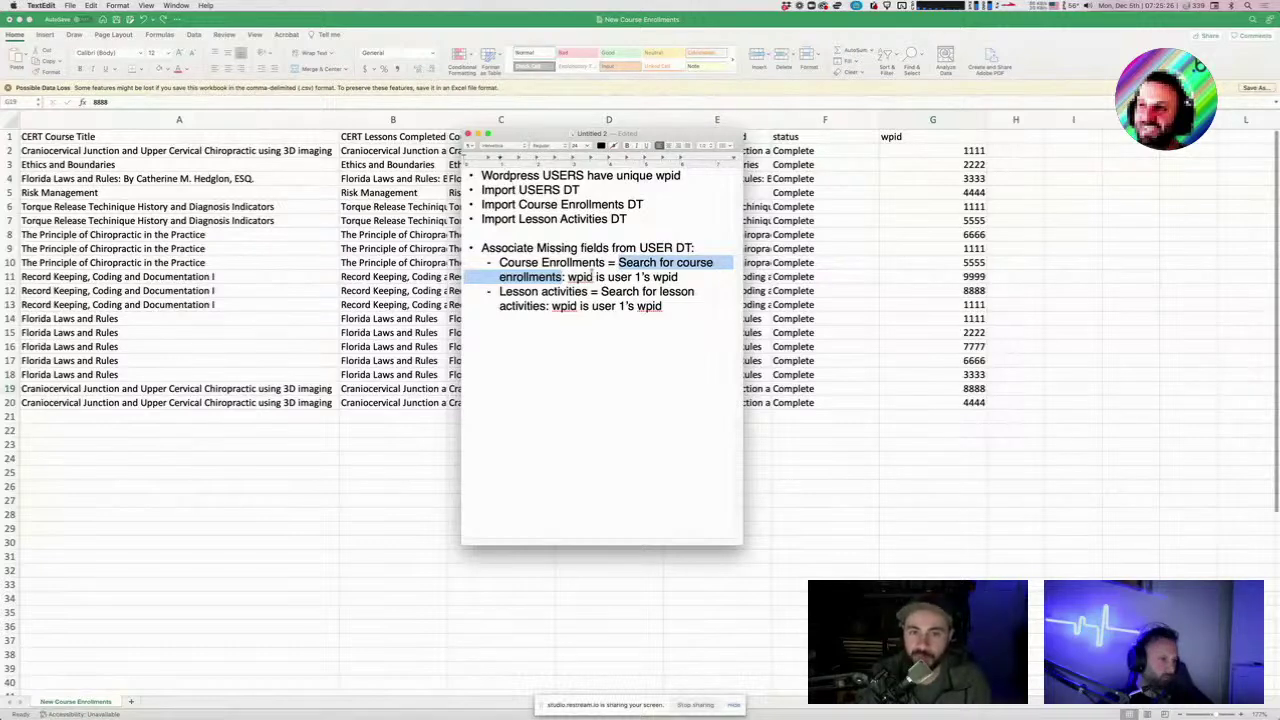
drag(568, 277, 650, 277)
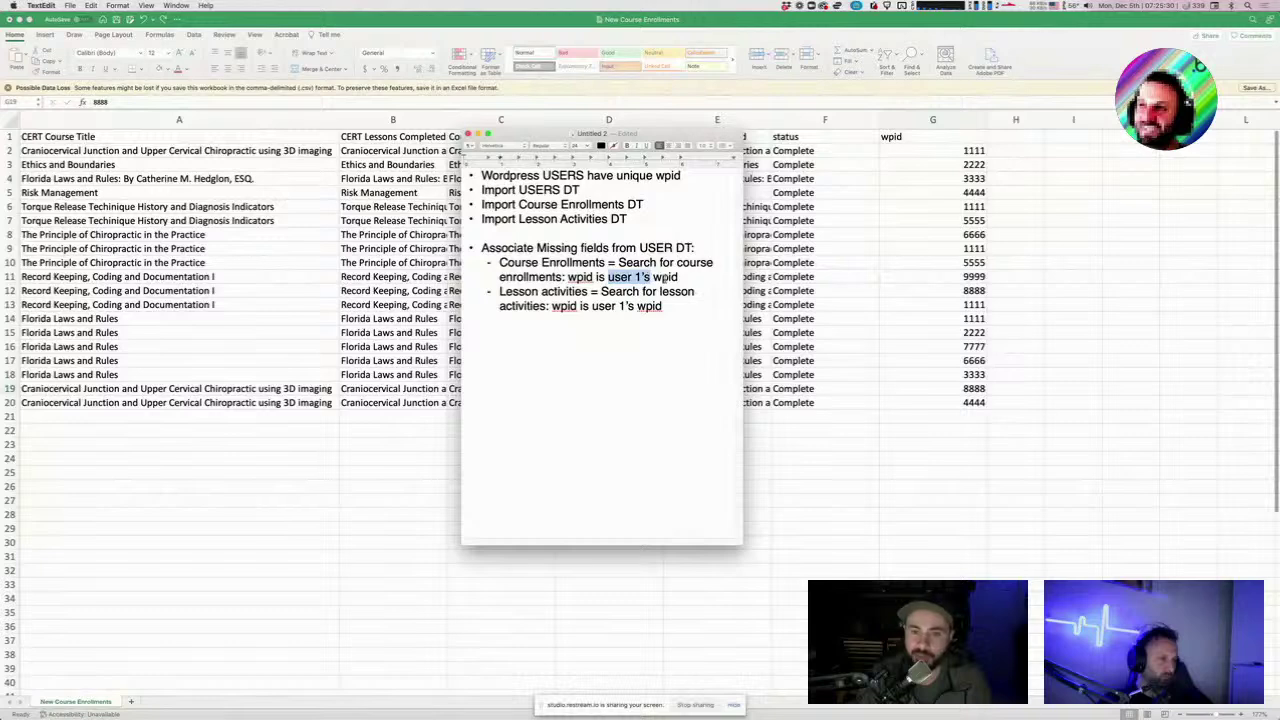
click(650, 277)
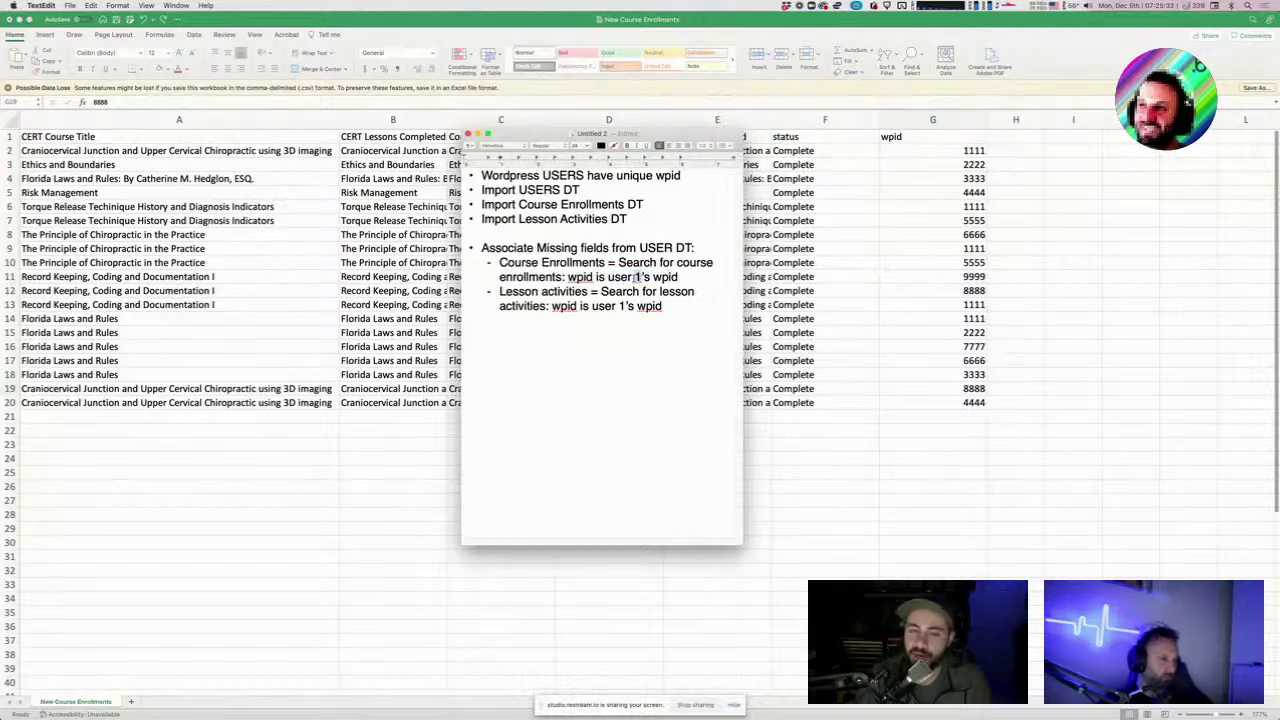
drag(637, 277, 608, 278)
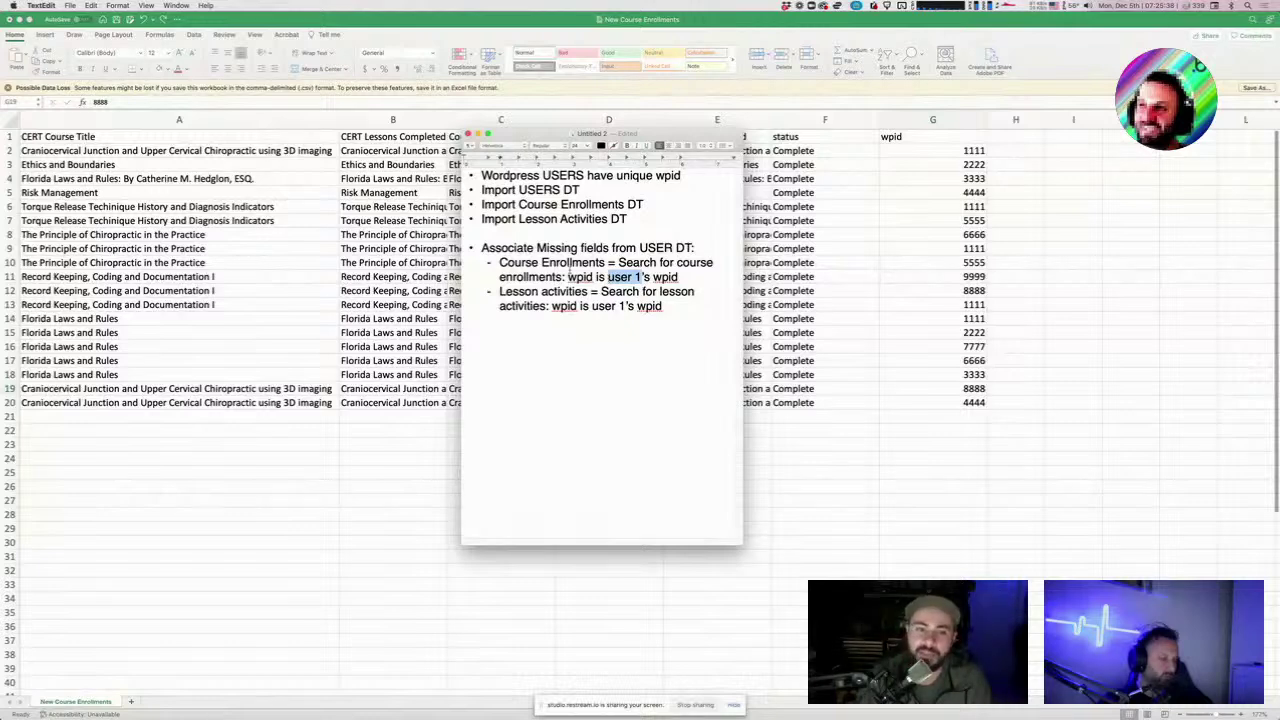
drag(500, 263, 603, 277)
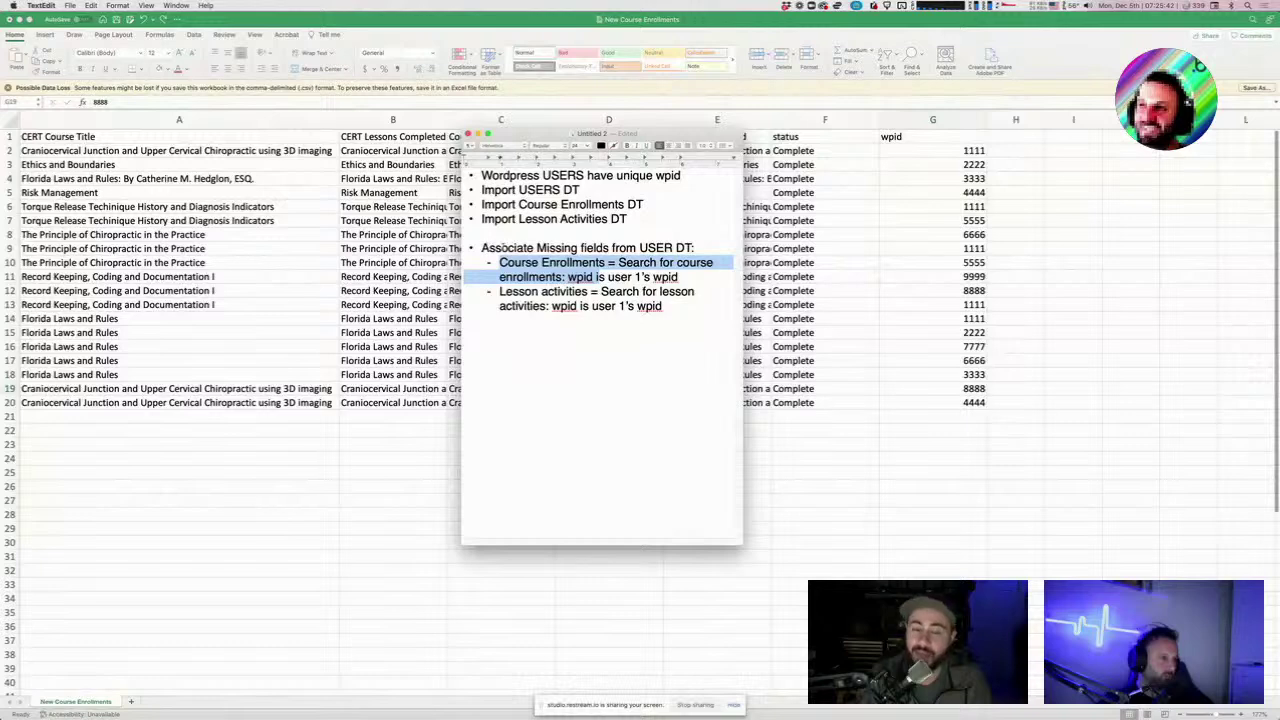
click(612, 288)
Replace the equals sign in the Course Enrollments line with "set list" and highlight the new wording and the course enrollments search.
double_click(611, 263)
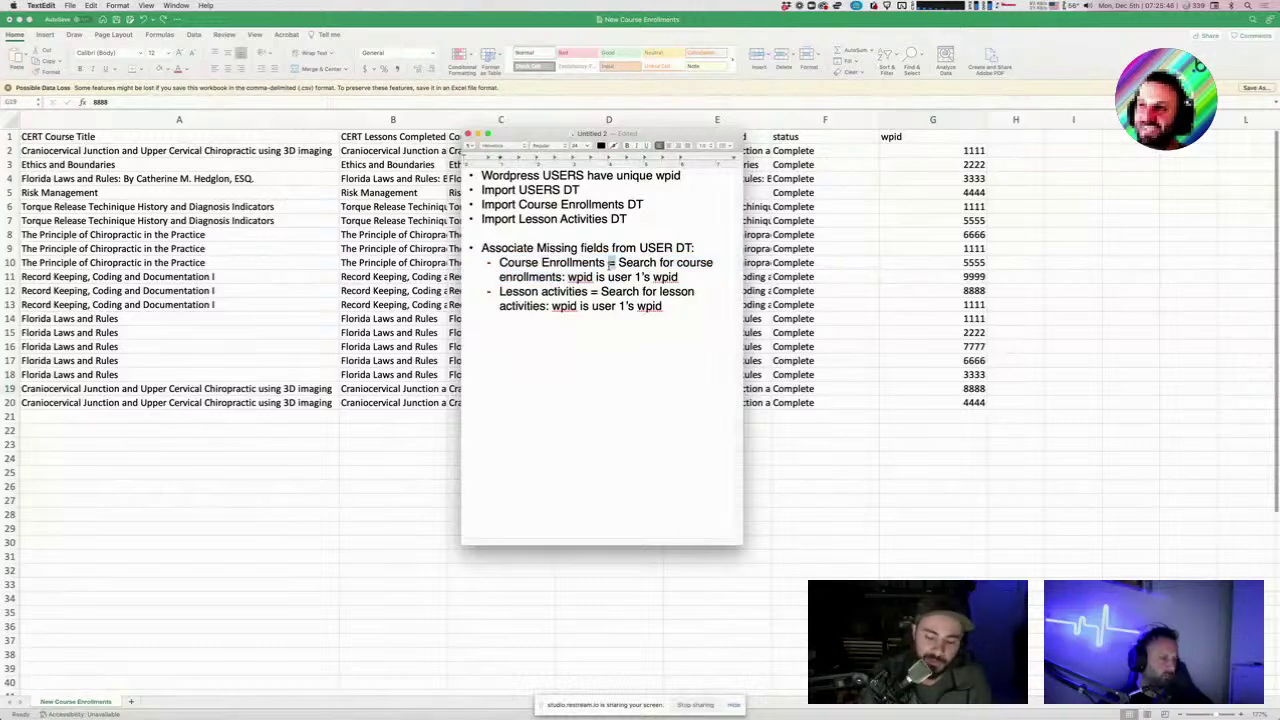
text(set list)
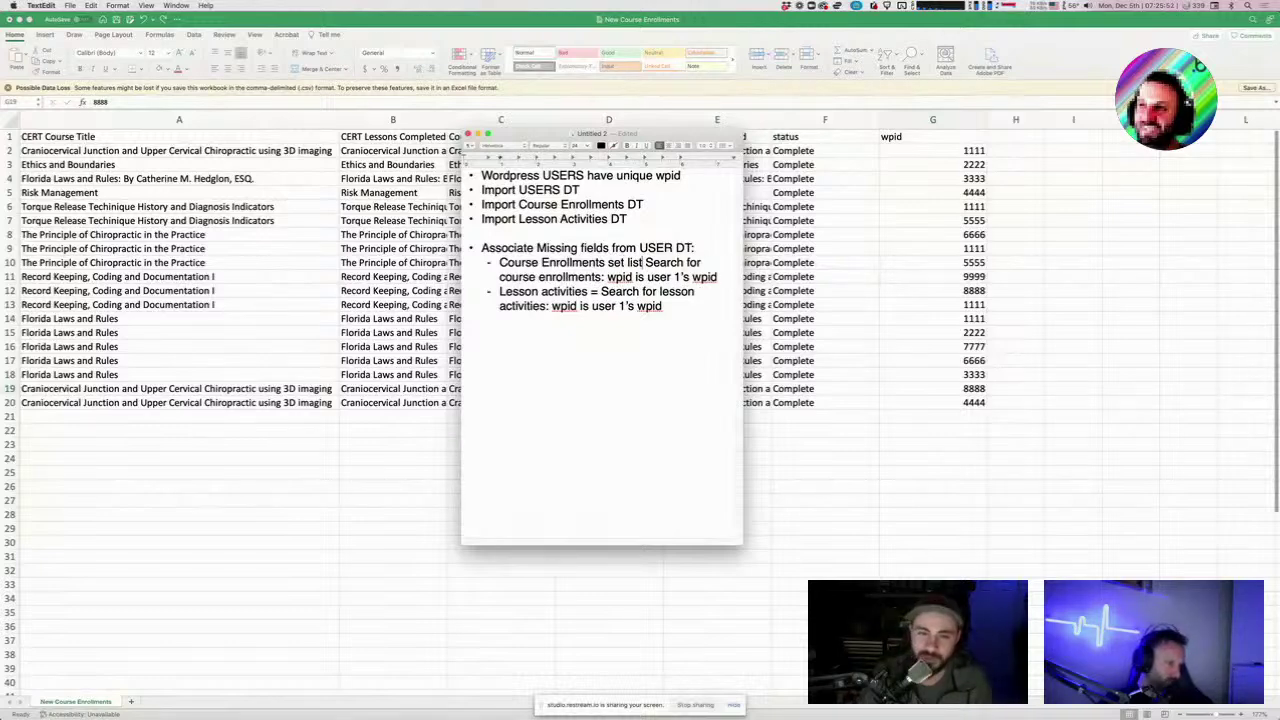
double_click(615, 262)
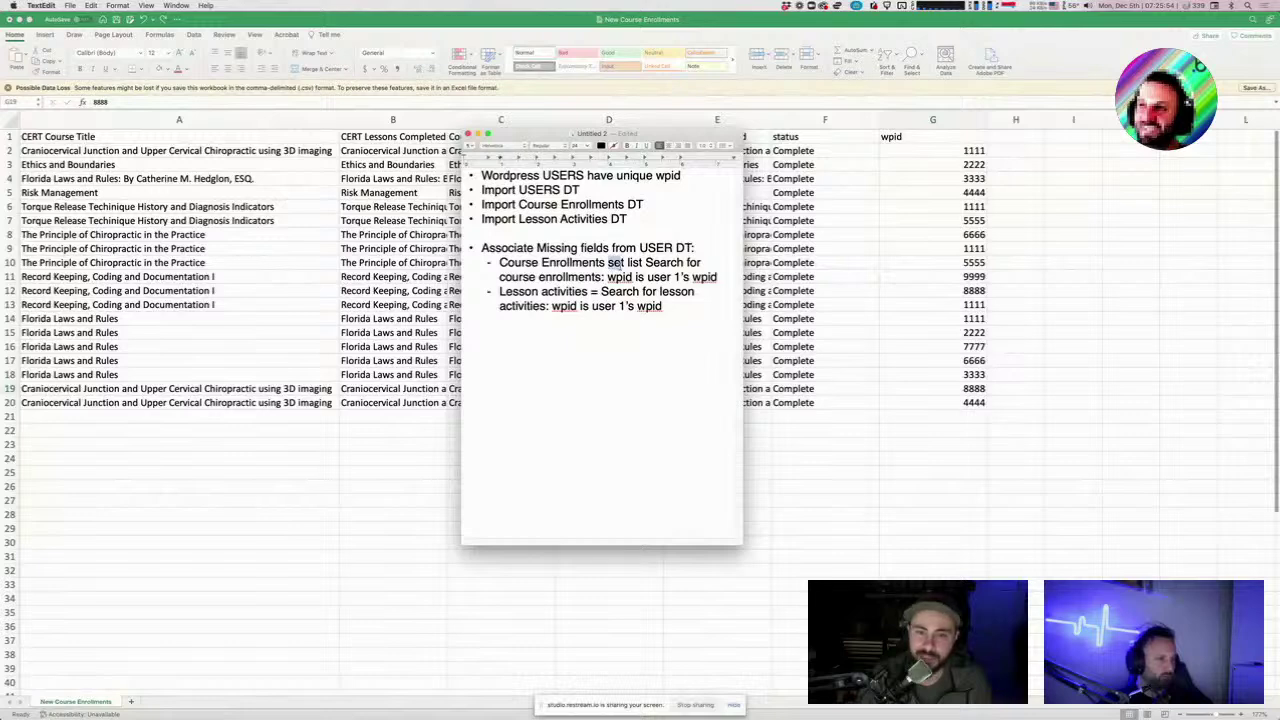
drag(615, 262, 643, 263)
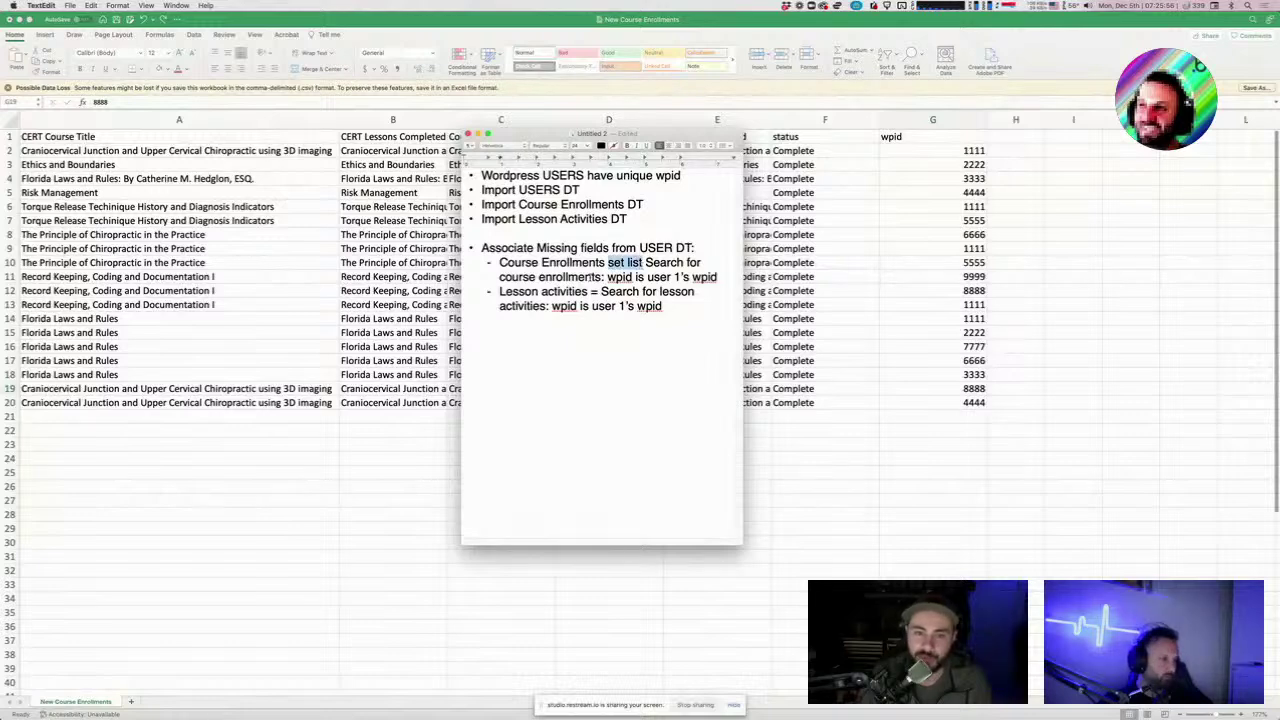
drag(499, 277, 594, 277)
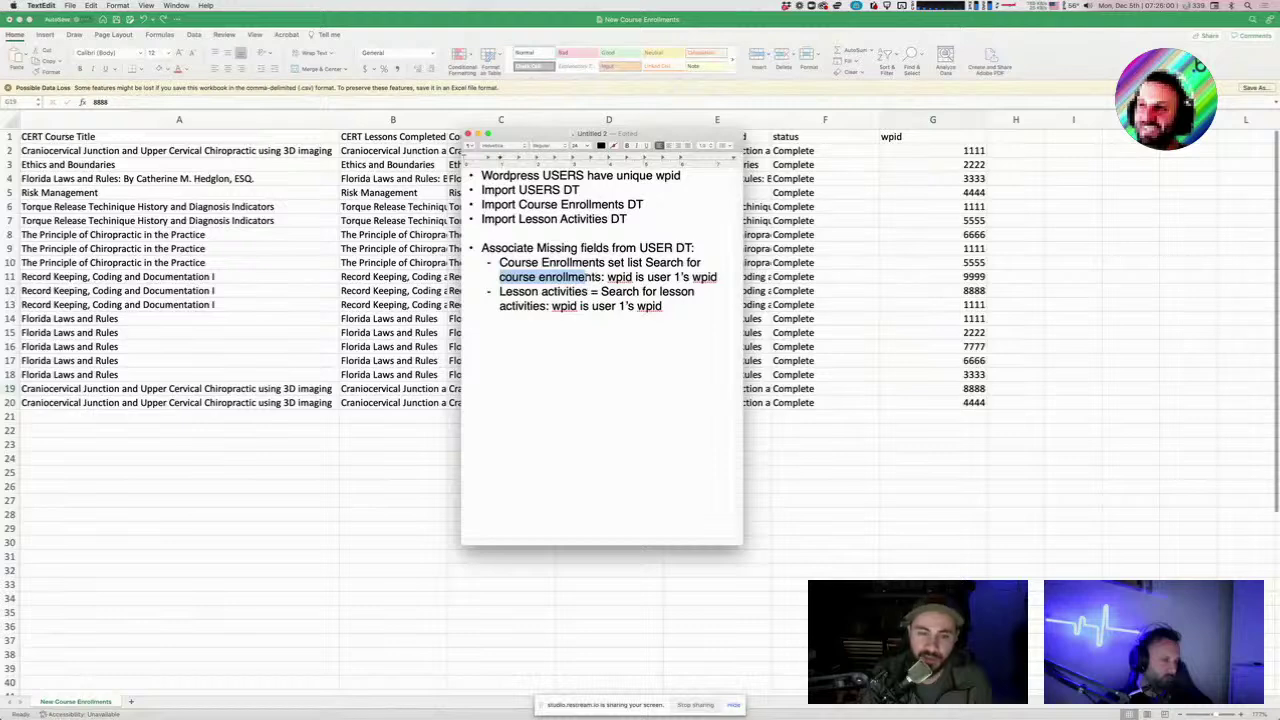
Replace the equals sign in the Lesson activities line with "set list" and place the cursor at that line's end.
drag(500, 291, 595, 291)
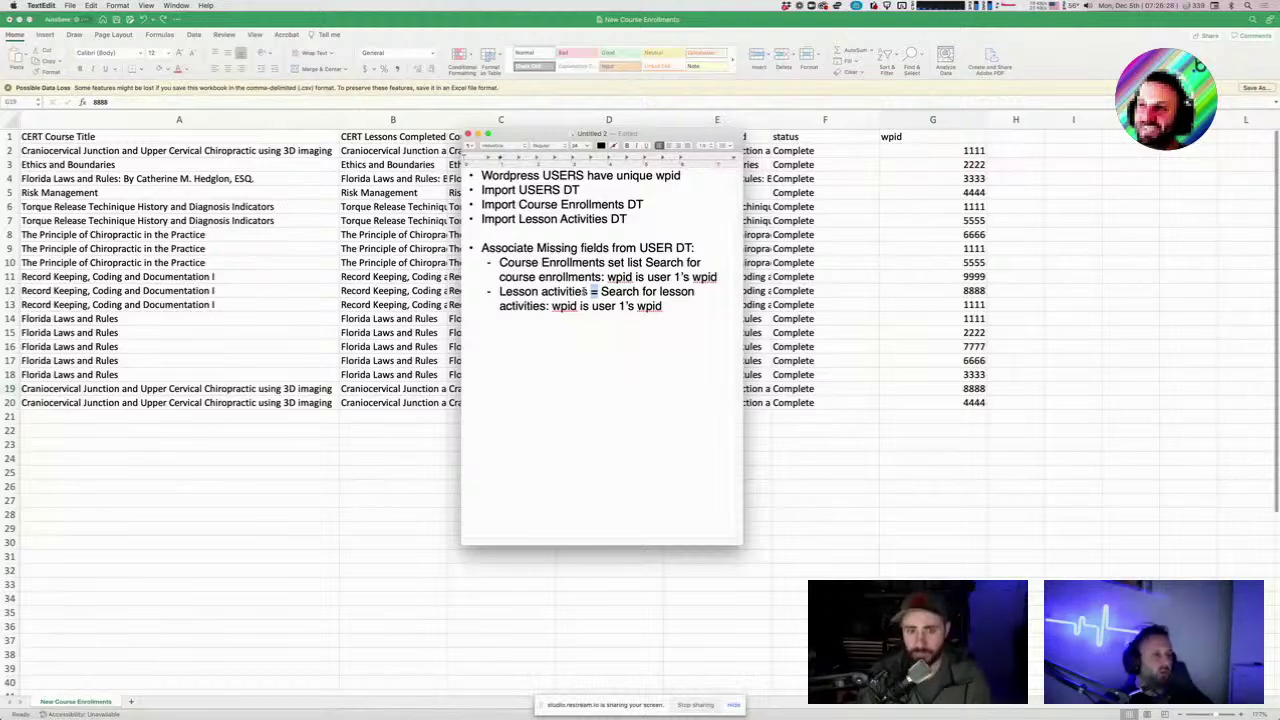
text(set list)
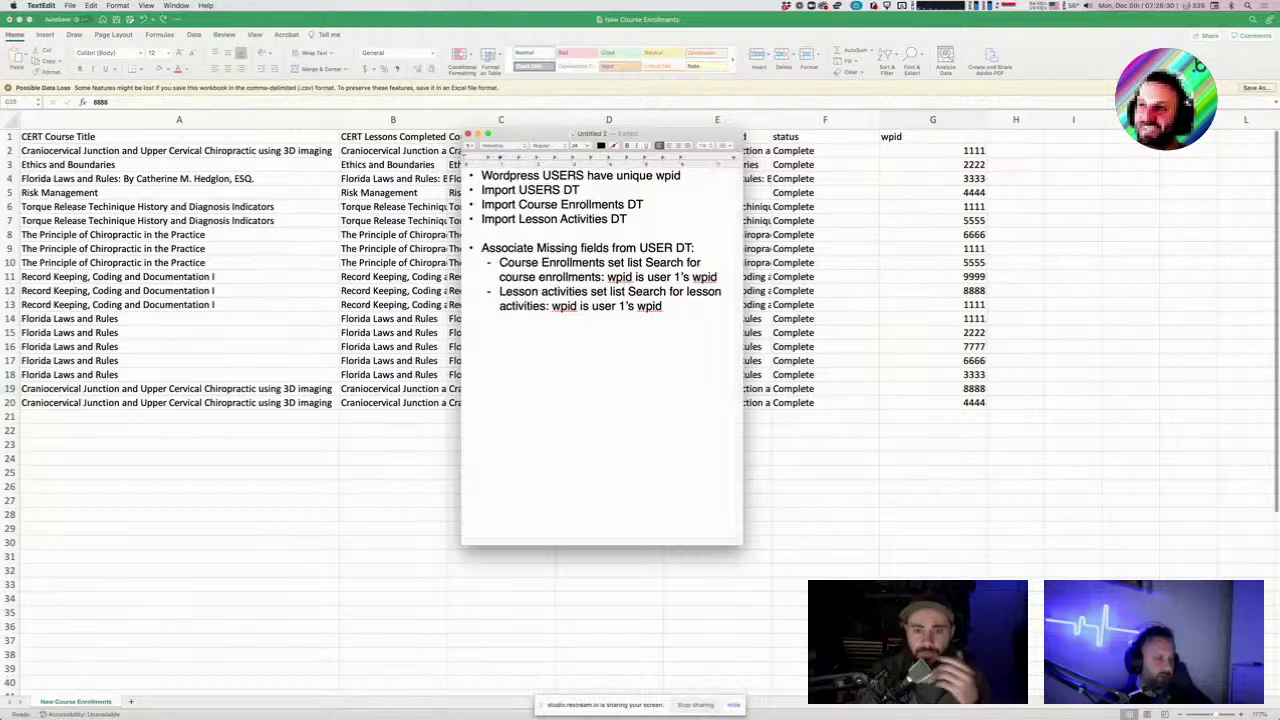
click(663, 306)
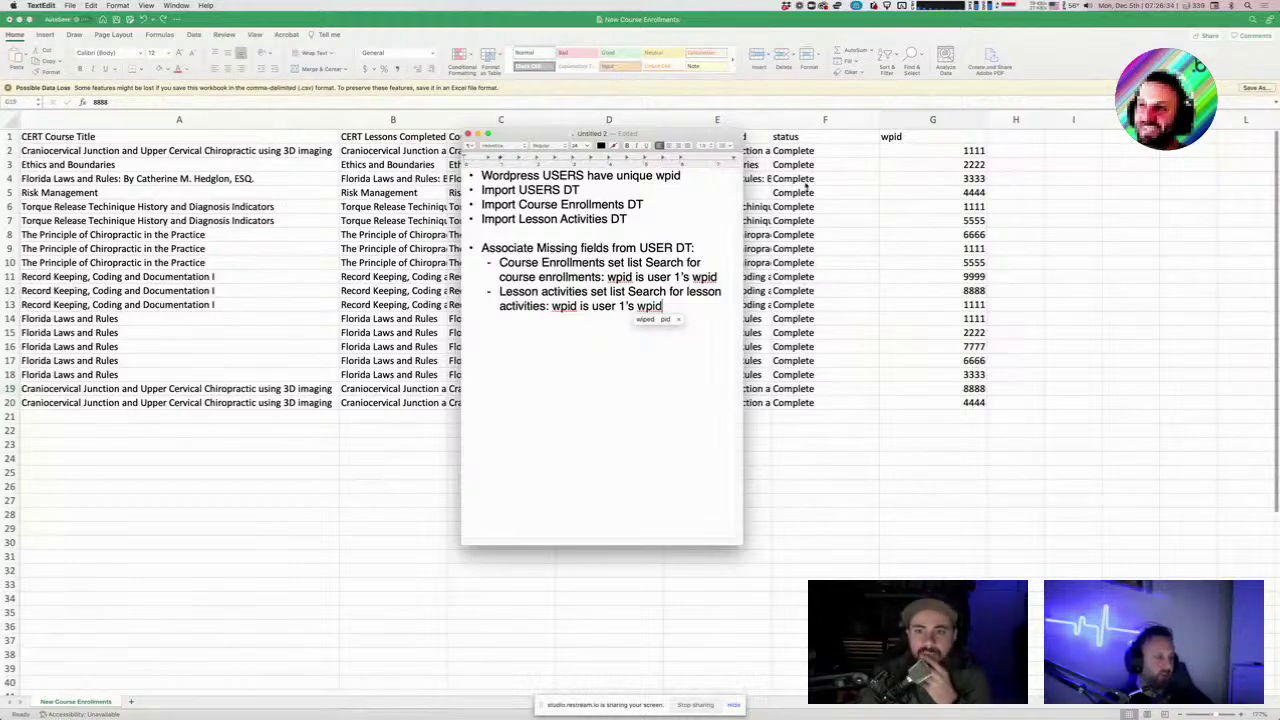
Switch to the Bubble editor in Chrome and show the Users CUSTOM view of the app data.
key(ctrl+Up)
click(414, 316)
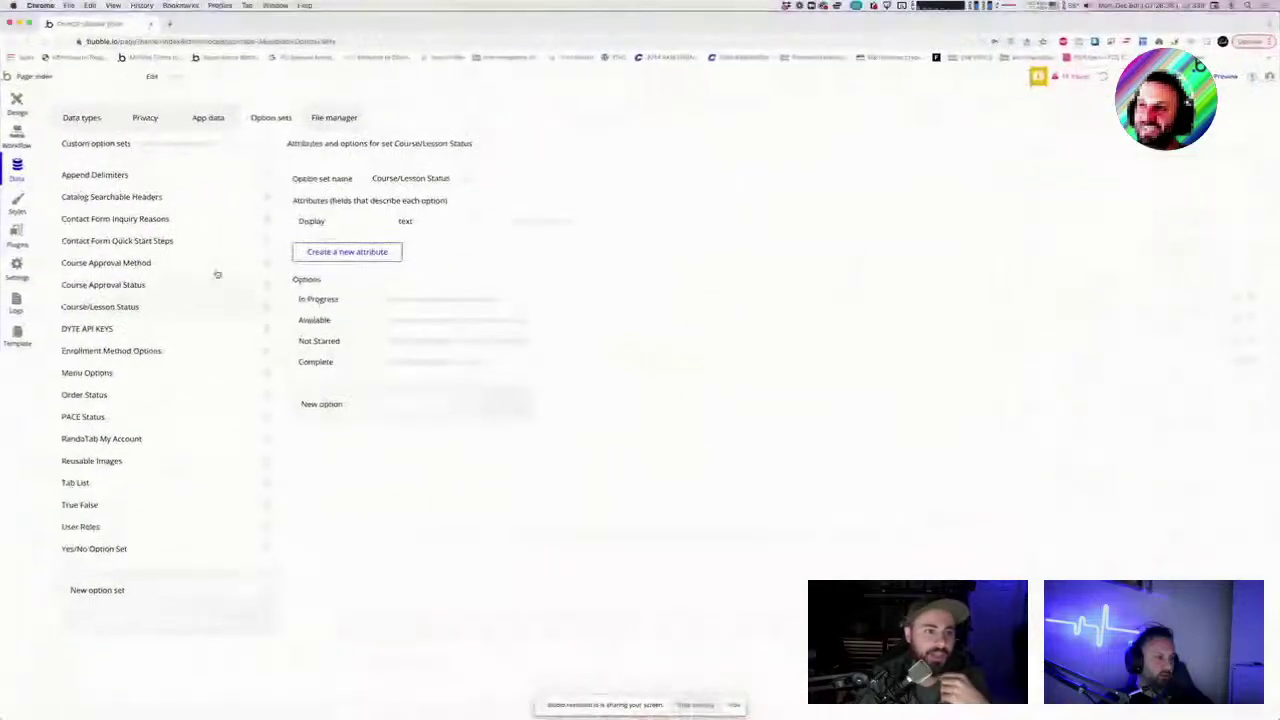
click(203, 117)
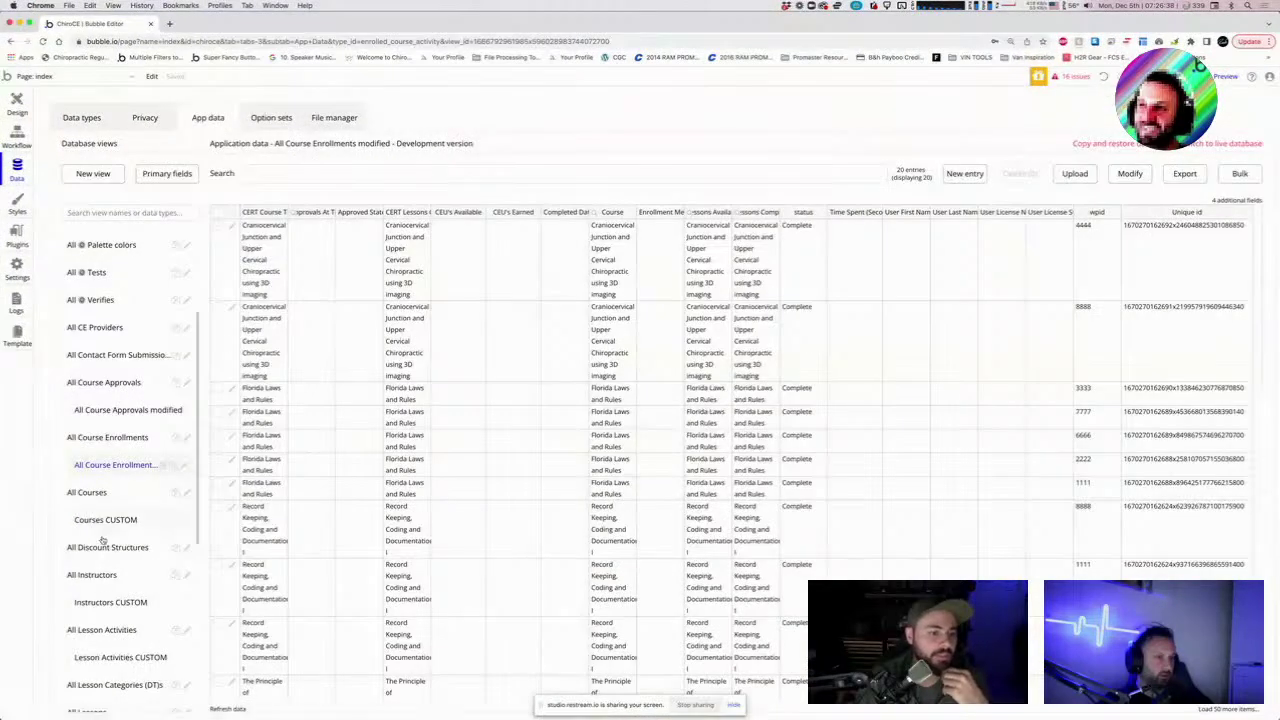
scroll(104, 588, down, 7)
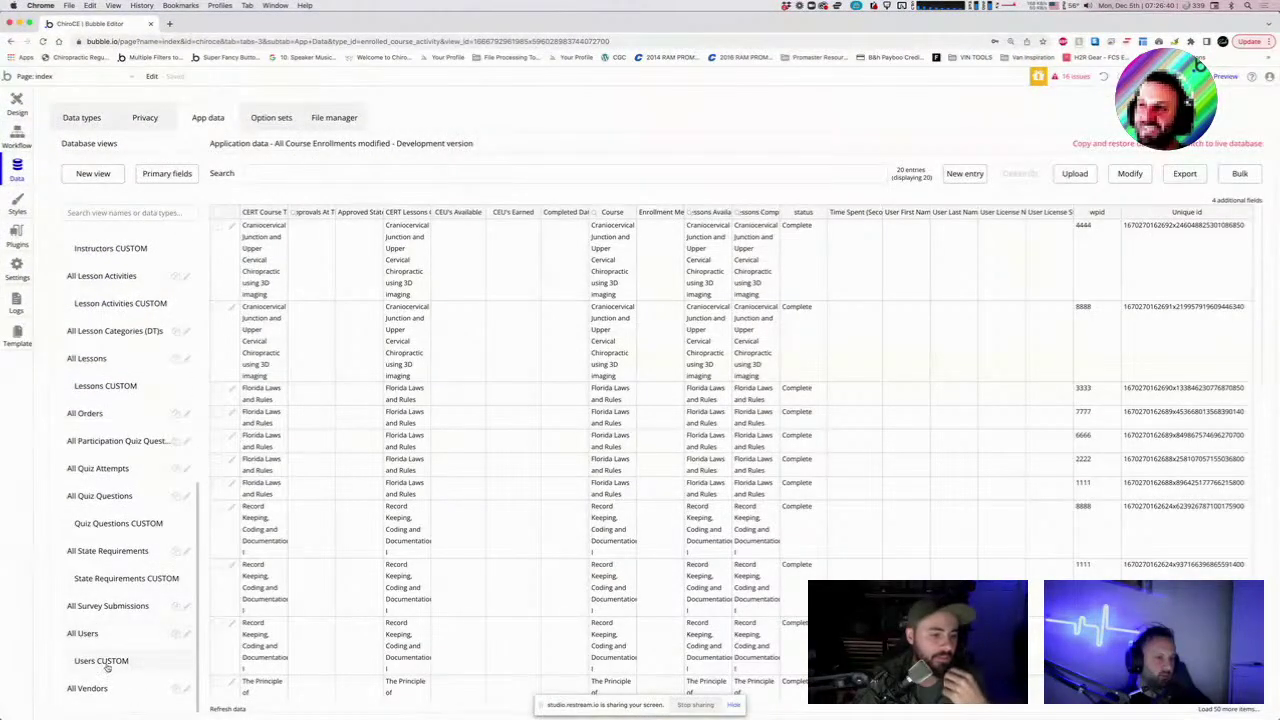
click(104, 662)
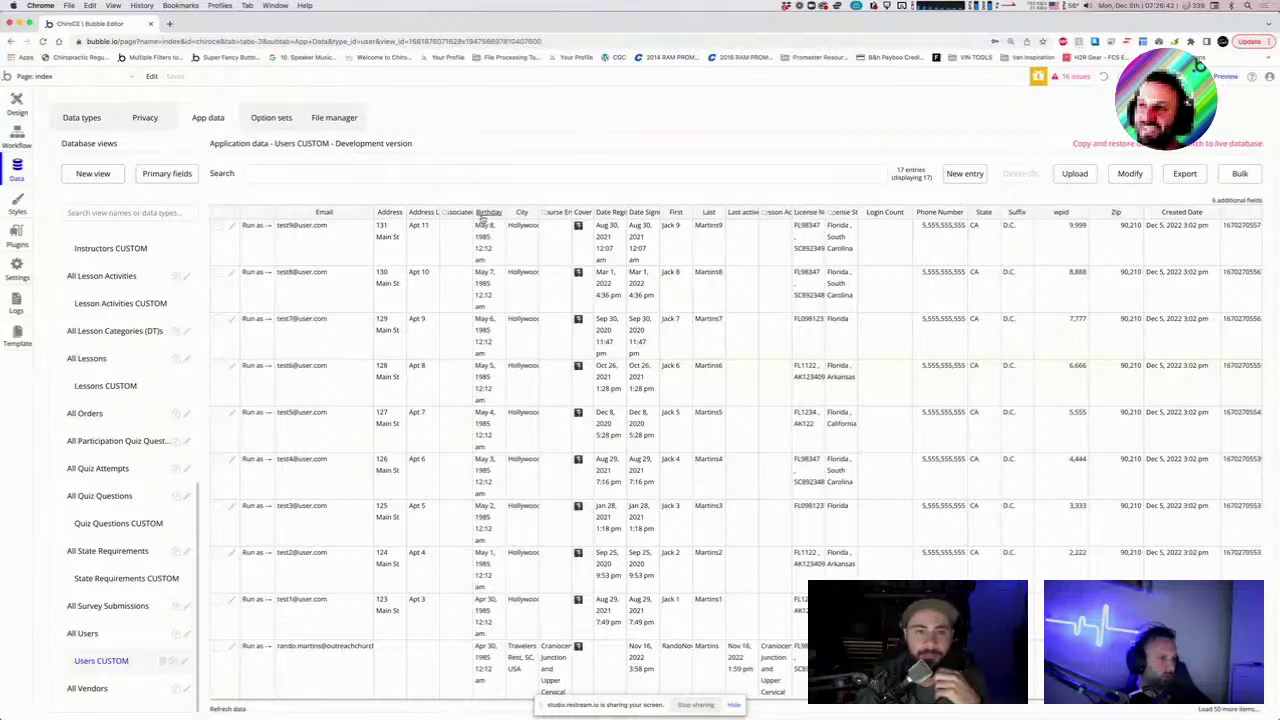
Sort the users by Course Enrollments, widen the Associated Vendors and Course Enrollments columns, and look through the user rows.
mouse_move(473, 212)
mouse_down()
mouse_move(664, 214)
mouse_move(492, 212)
mouse_up()
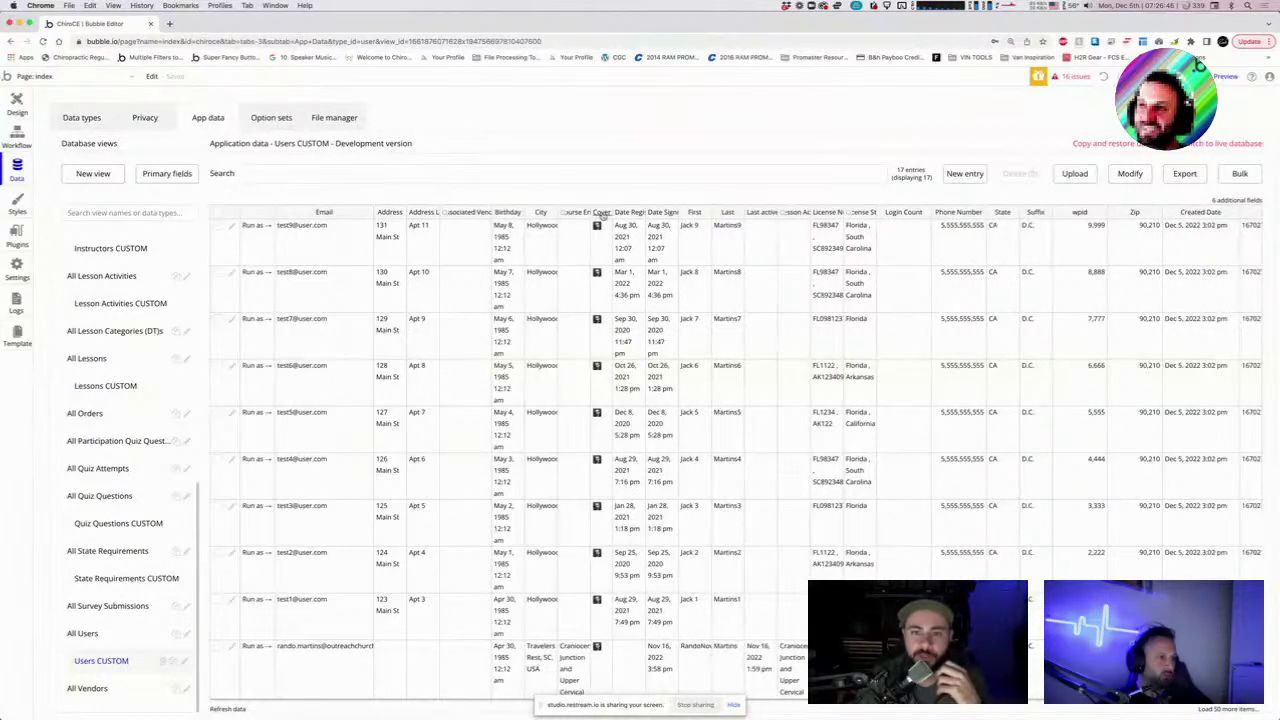
click(582, 212)
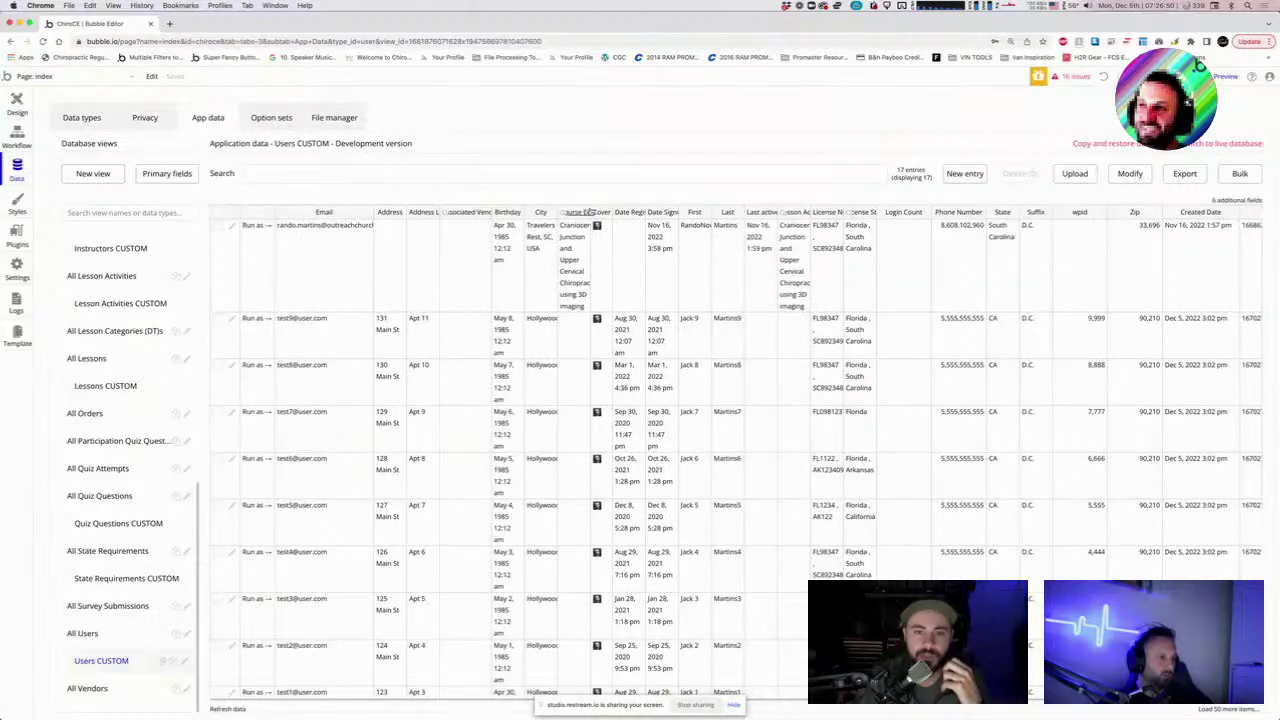
drag(594, 212, 893, 212)
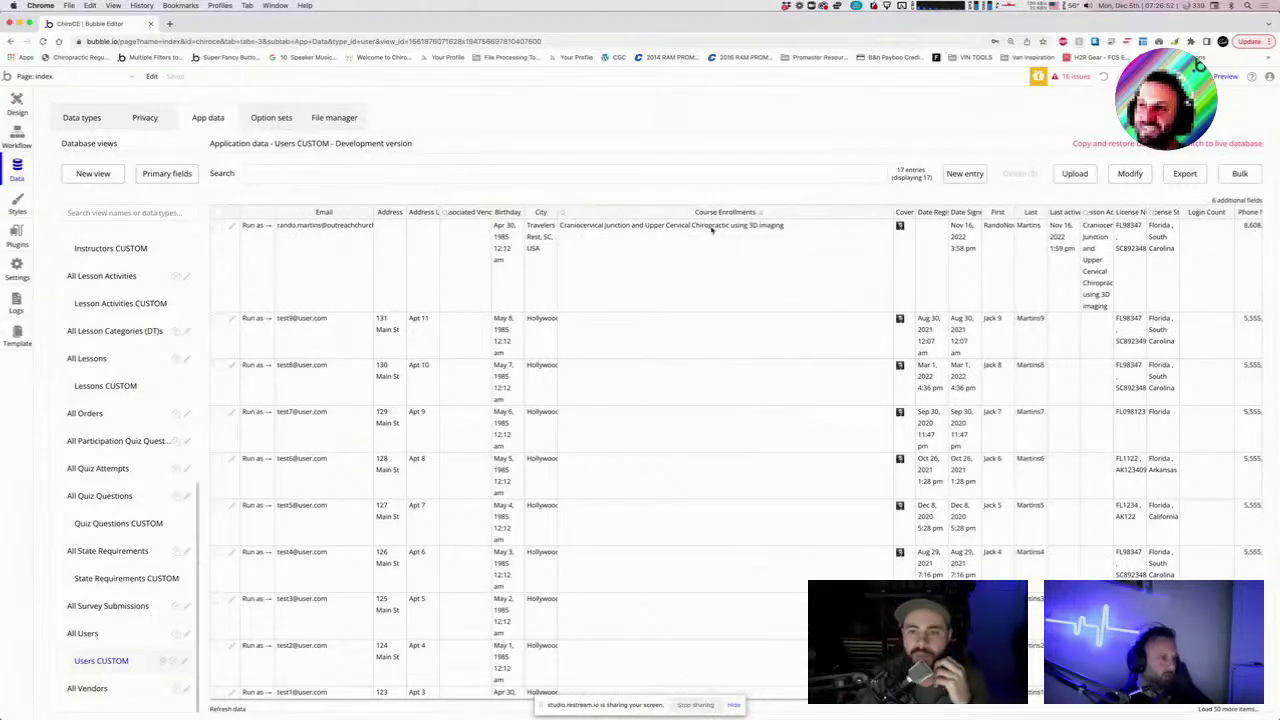
scroll(660, 385, down, 3)
scroll(665, 400, up, 5)
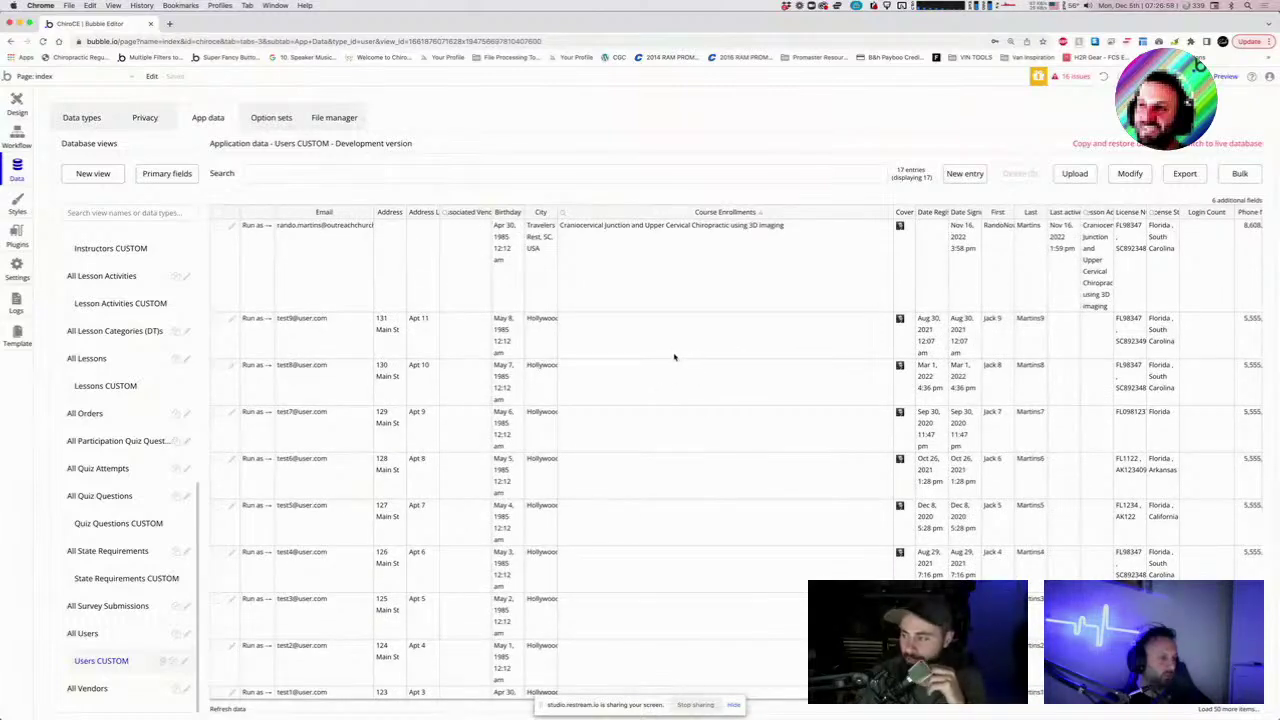
Switch back to the New Course Enrollments sheet in Excel and highlight the CERT Course Title column from row 1 to 20.
key(ctrl+Up)
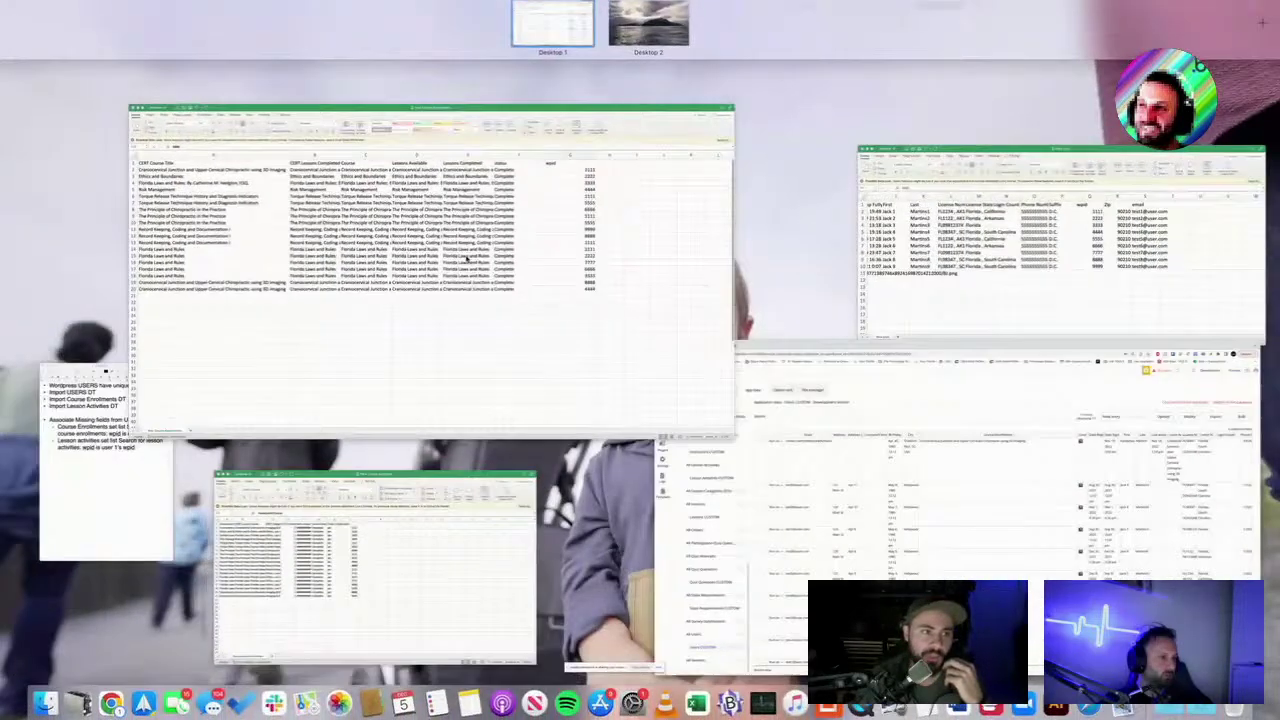
click(467, 258)
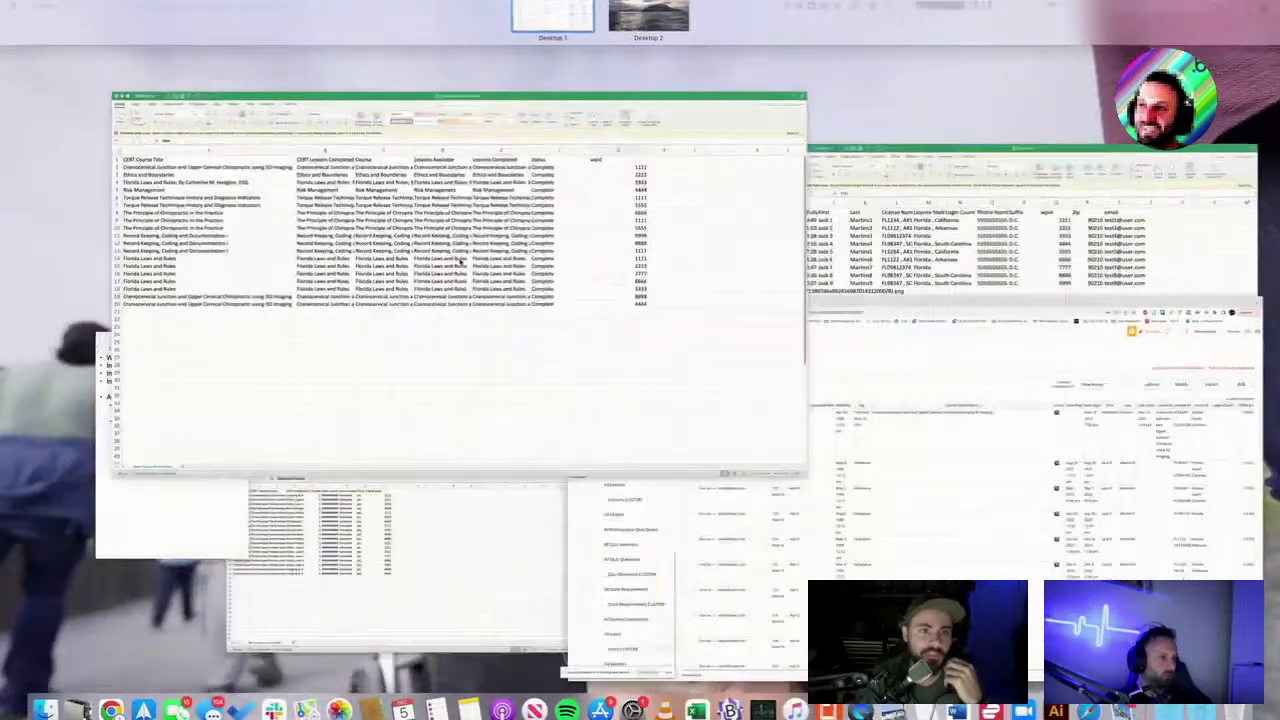
drag(57, 136, 80, 399)
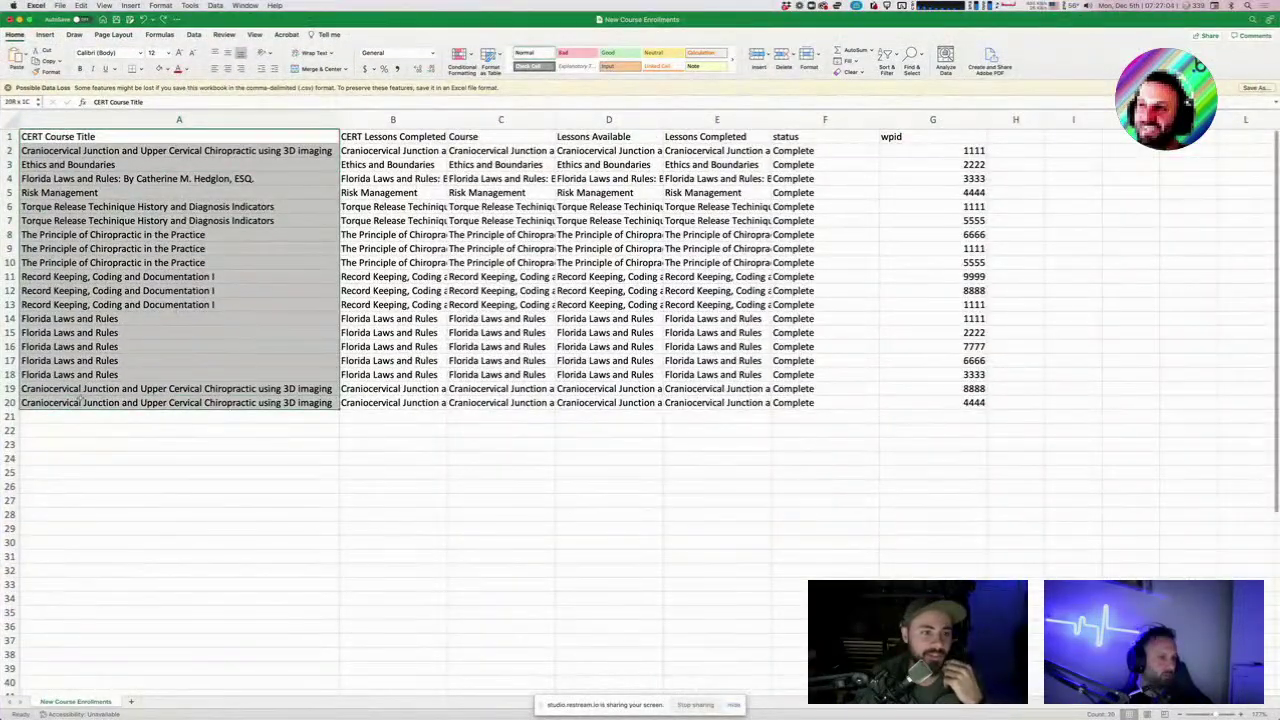
Compare the CERT Course Title and wpid cells of row 14 with those of row 2.
click(83, 346)
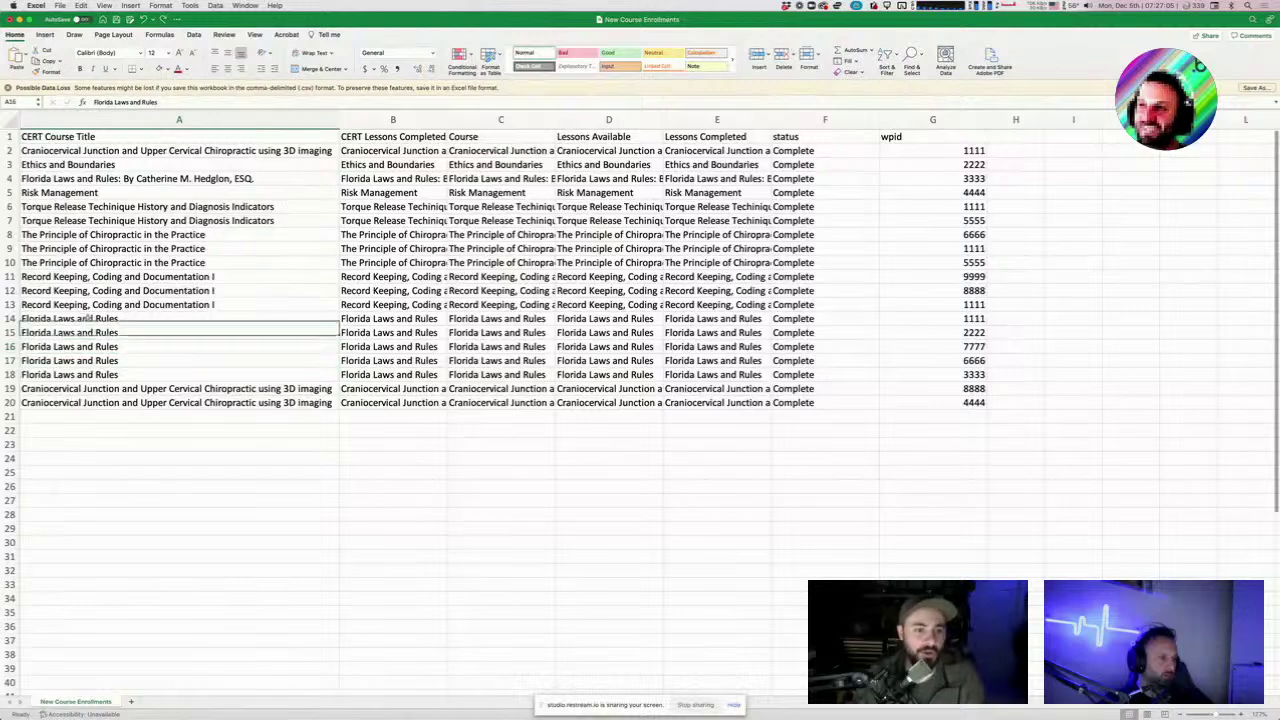
click(88, 318)
click(982, 318)
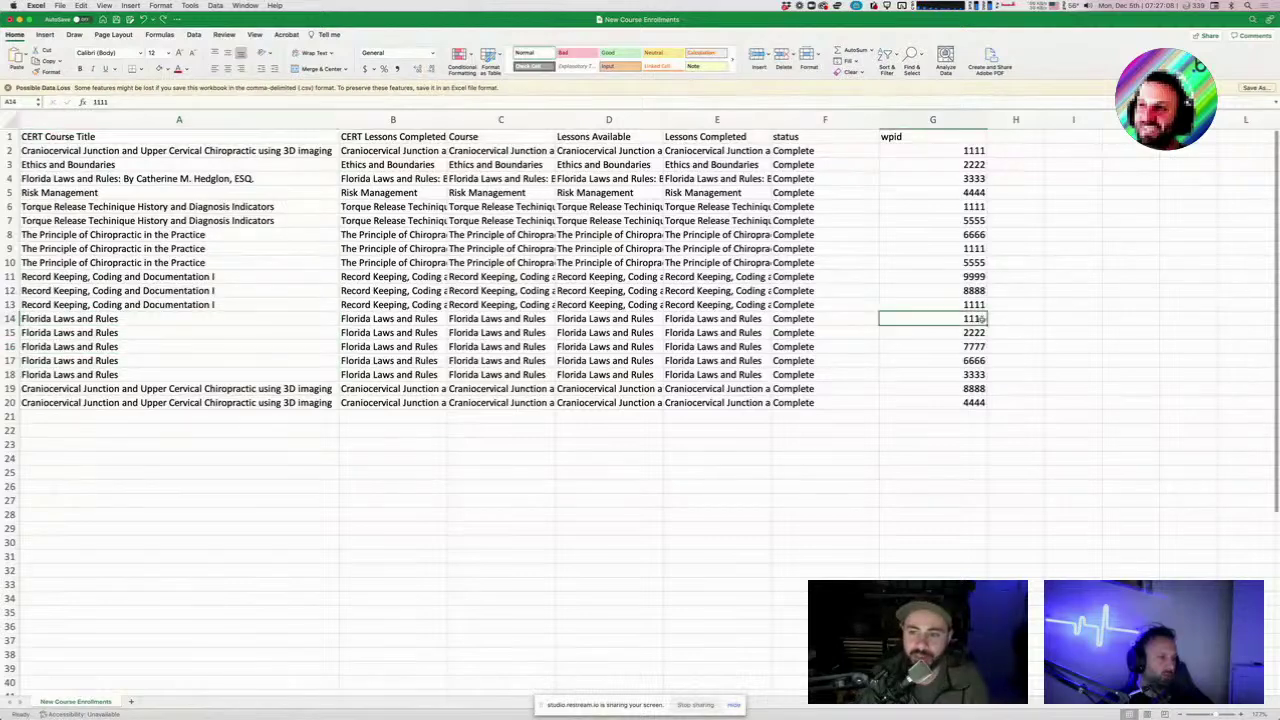
click(964, 150)
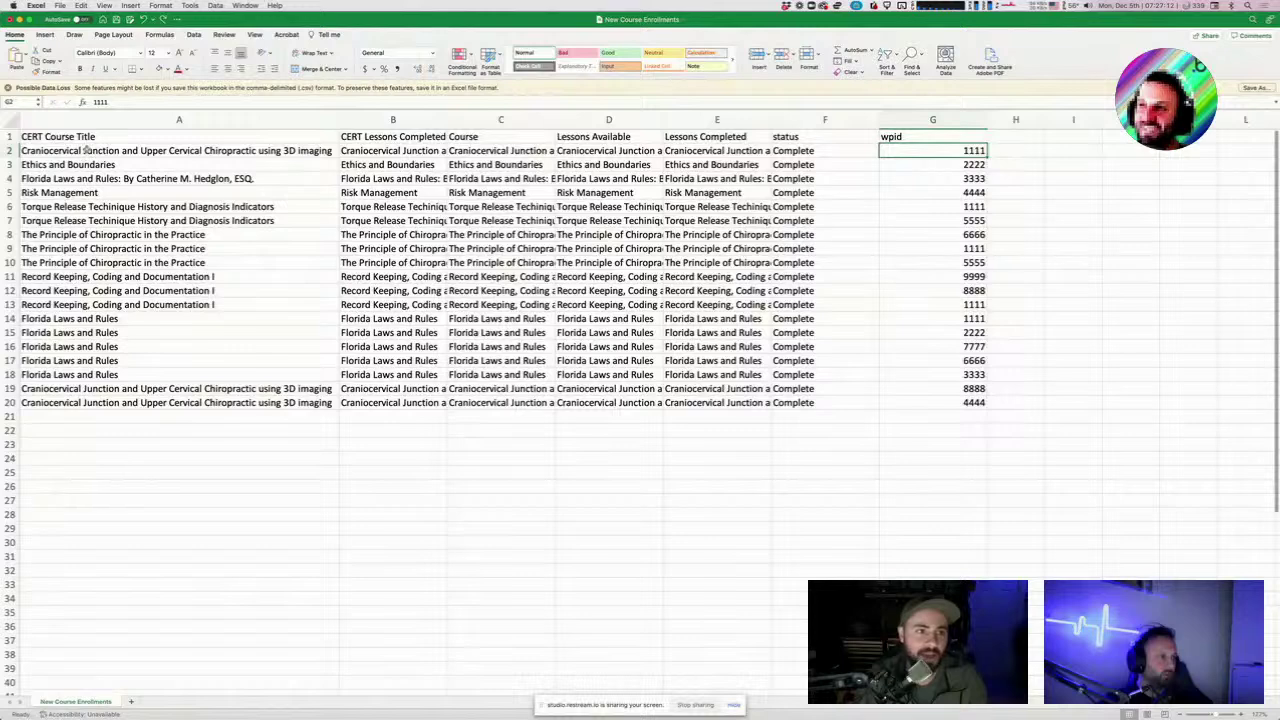
click(1008, 148)
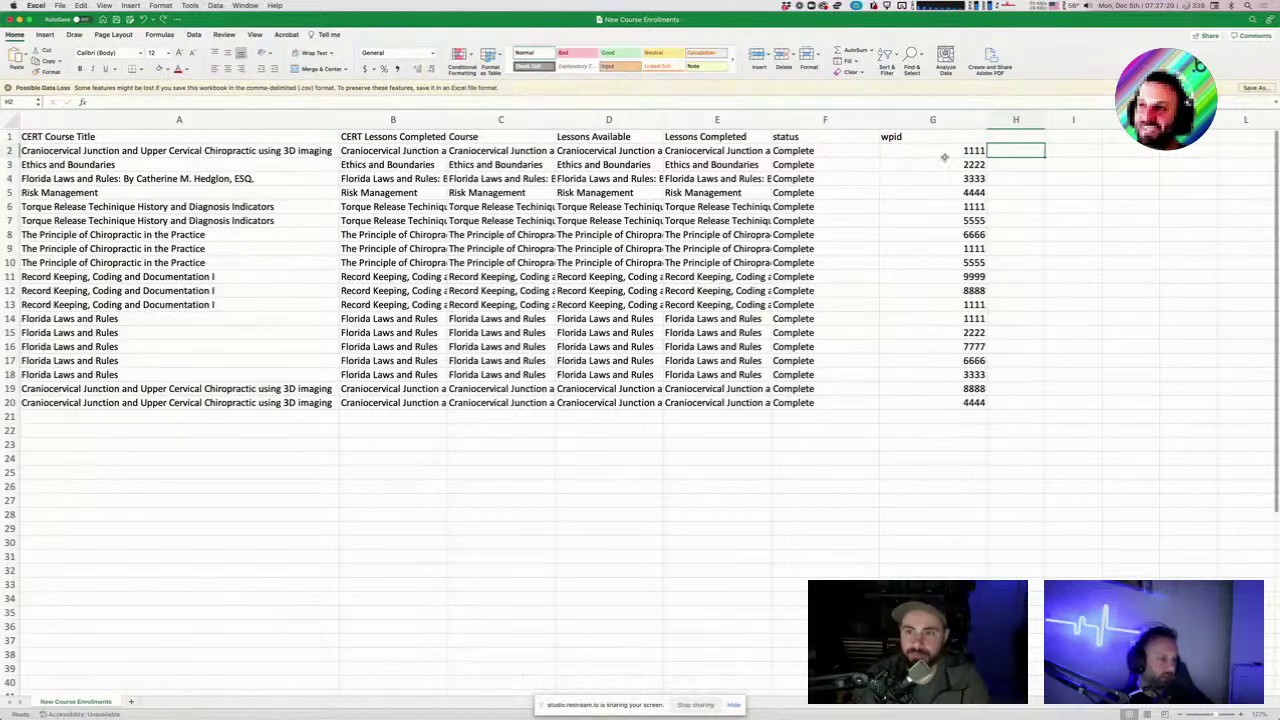
Sort the enrollment rows by the wpid column in ascending order, expanding the selection to the neighbouring columns.
click(941, 120)
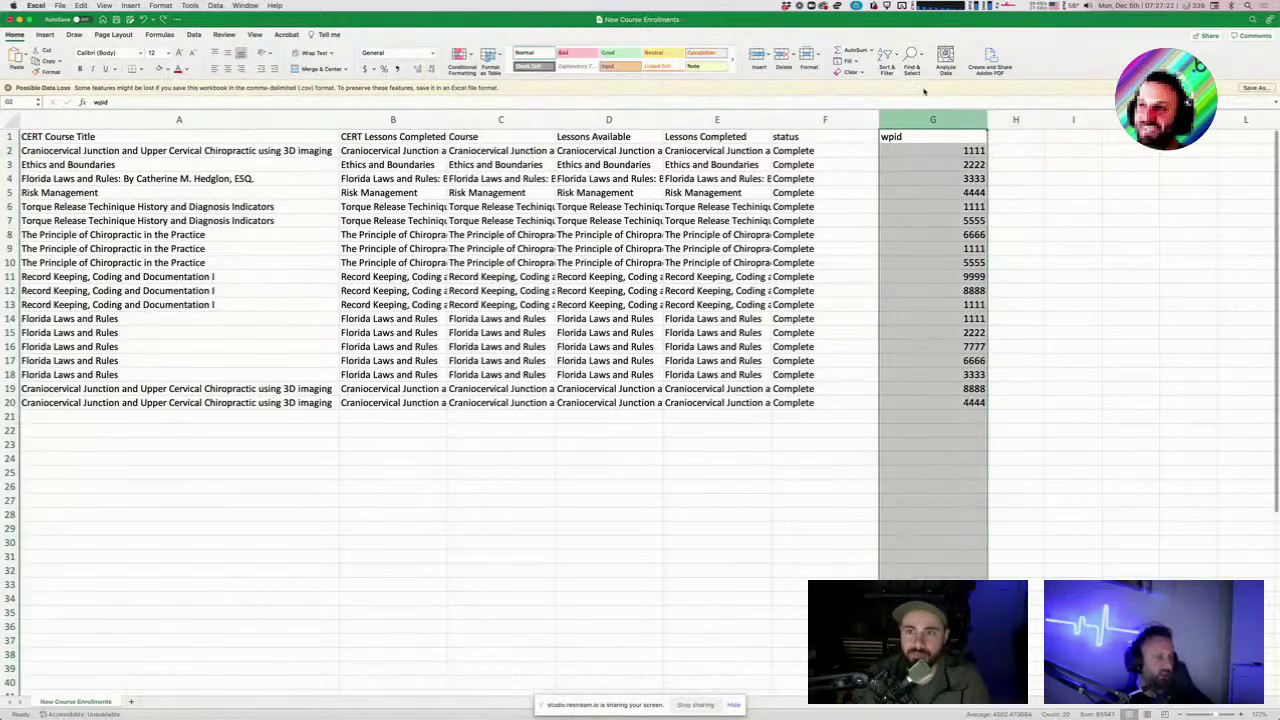
click(886, 56)
click(910, 72)
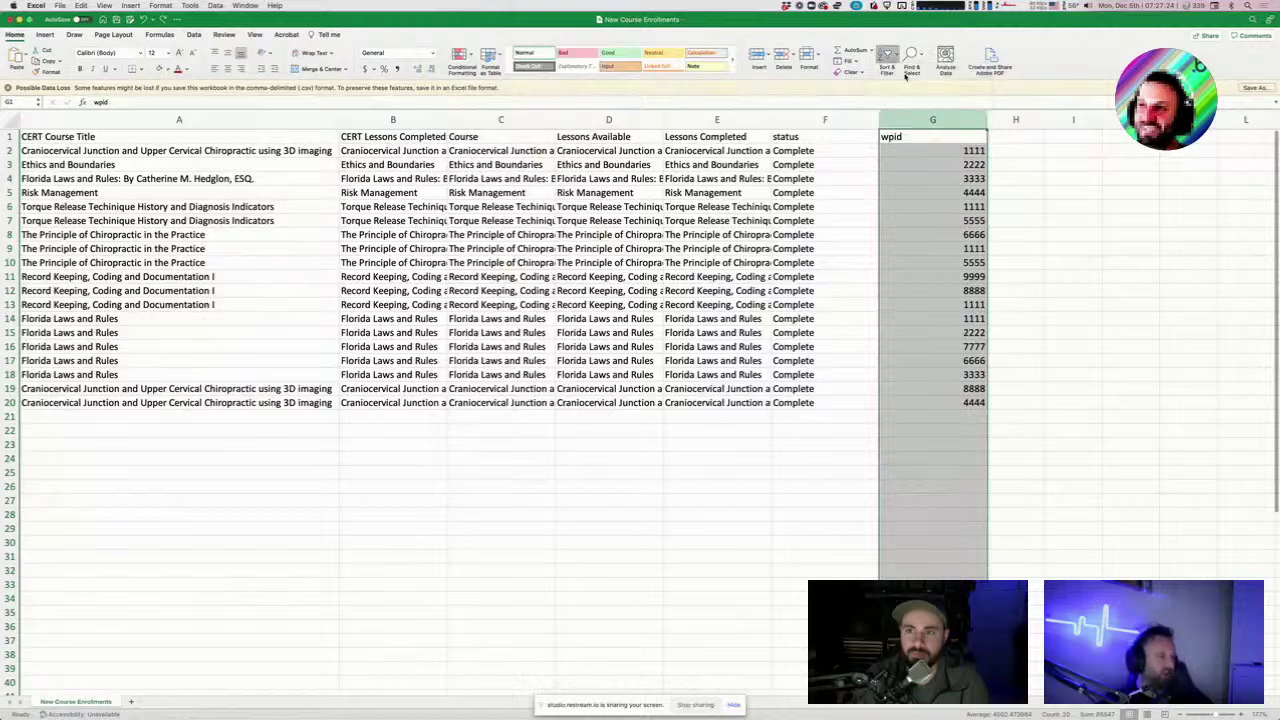
click(697, 250)
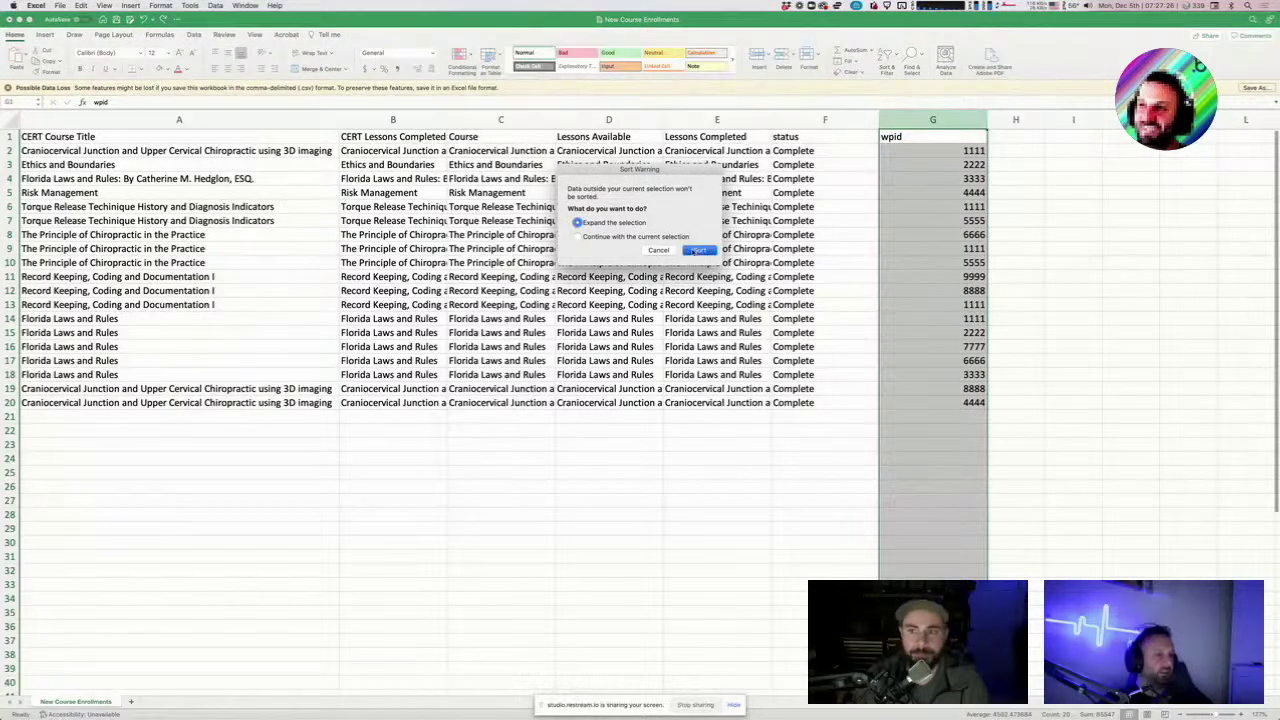
Highlight rows 2 to 6 from CERT Course Title to wpid as the enrollments sharing one wpid.
click(926, 206)
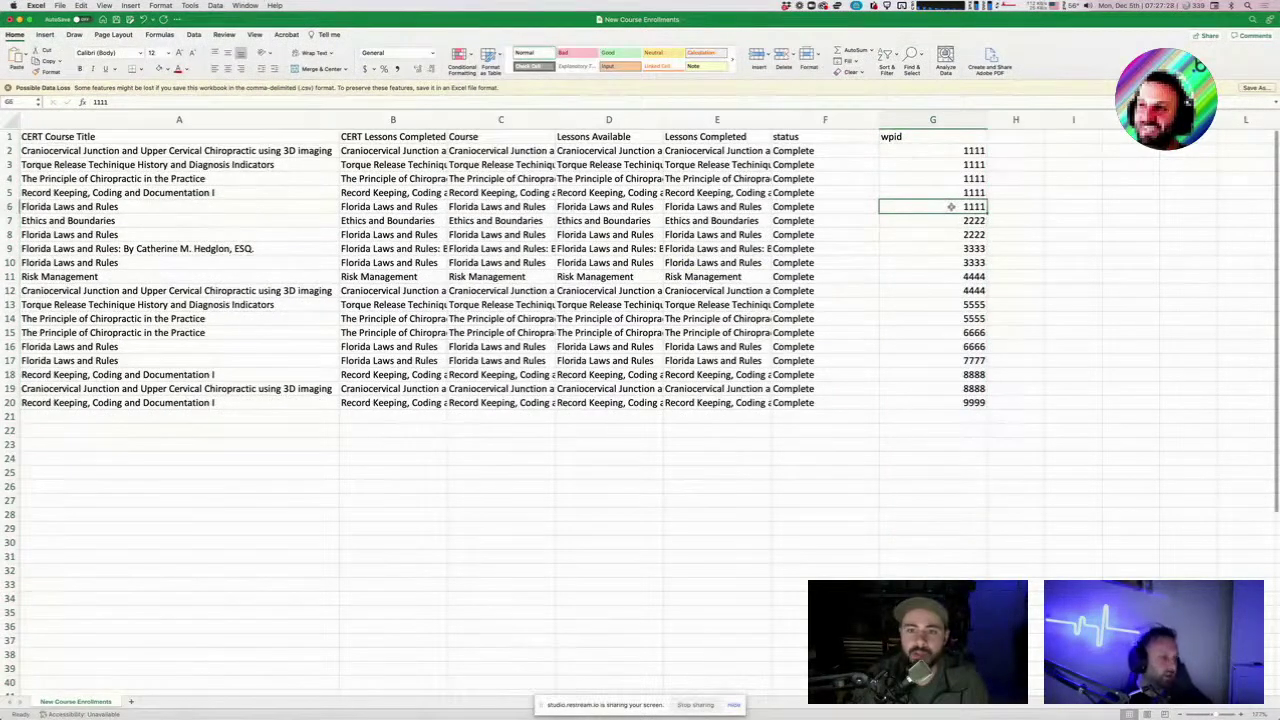
drag(955, 206, 148, 150)
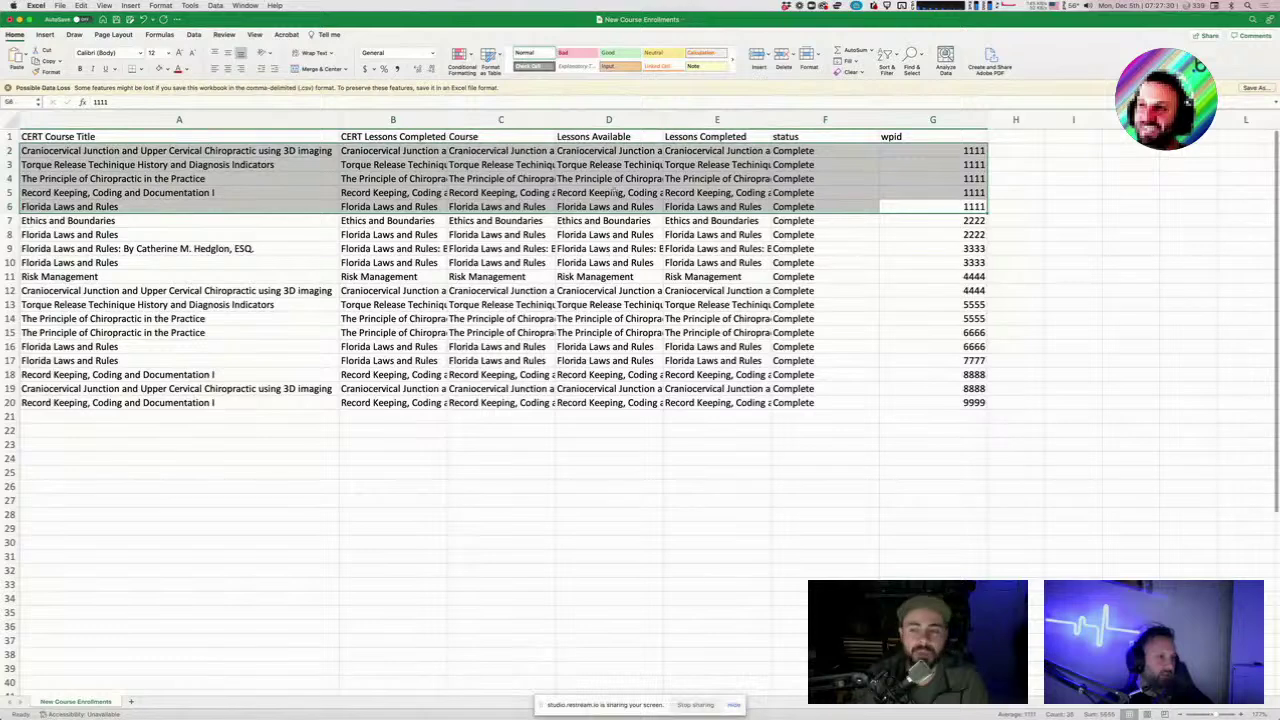
click(968, 190)
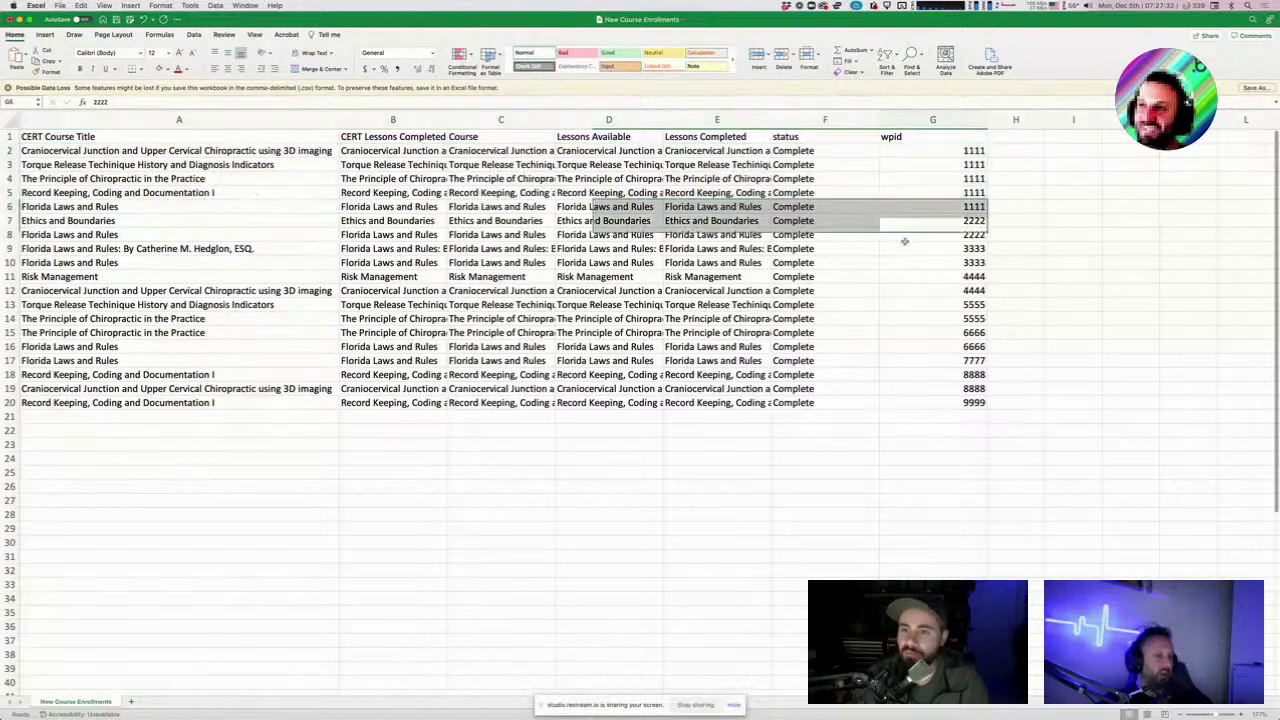
drag(955, 150, 122, 207)
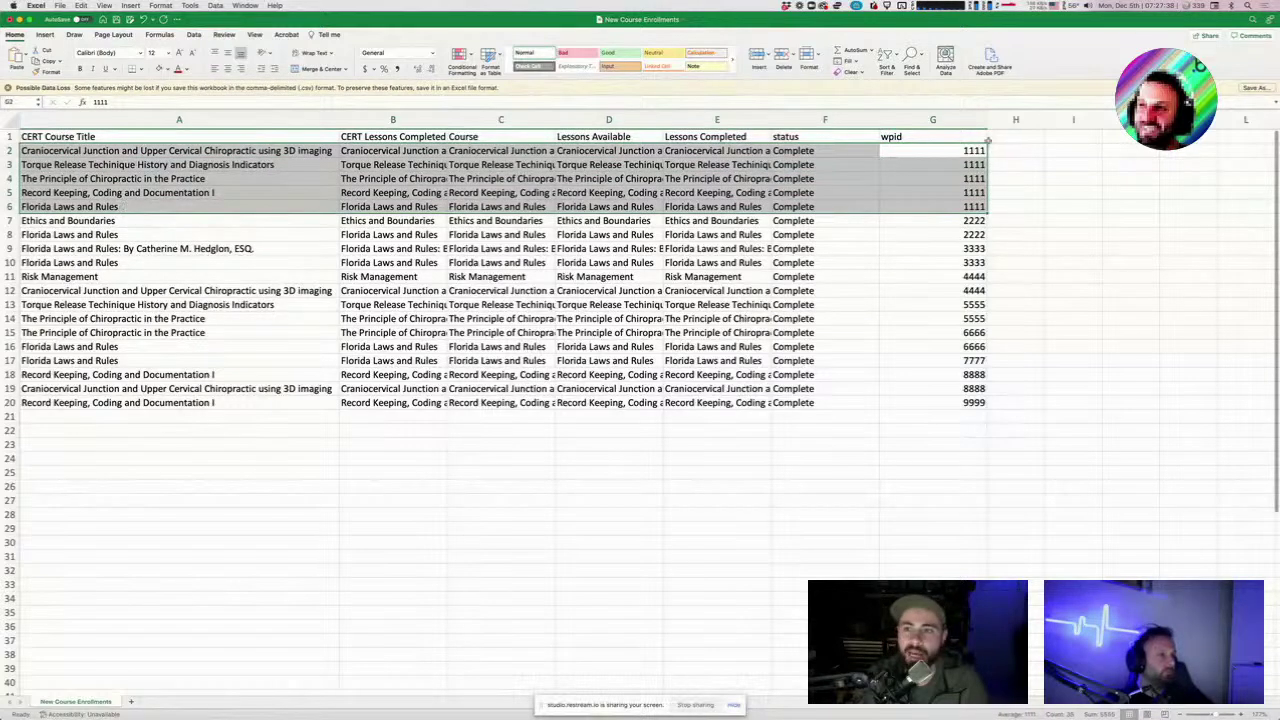
Copy the course title in A2 into cell H2, beside the wpid column.
click(287, 193)
click(266, 151)
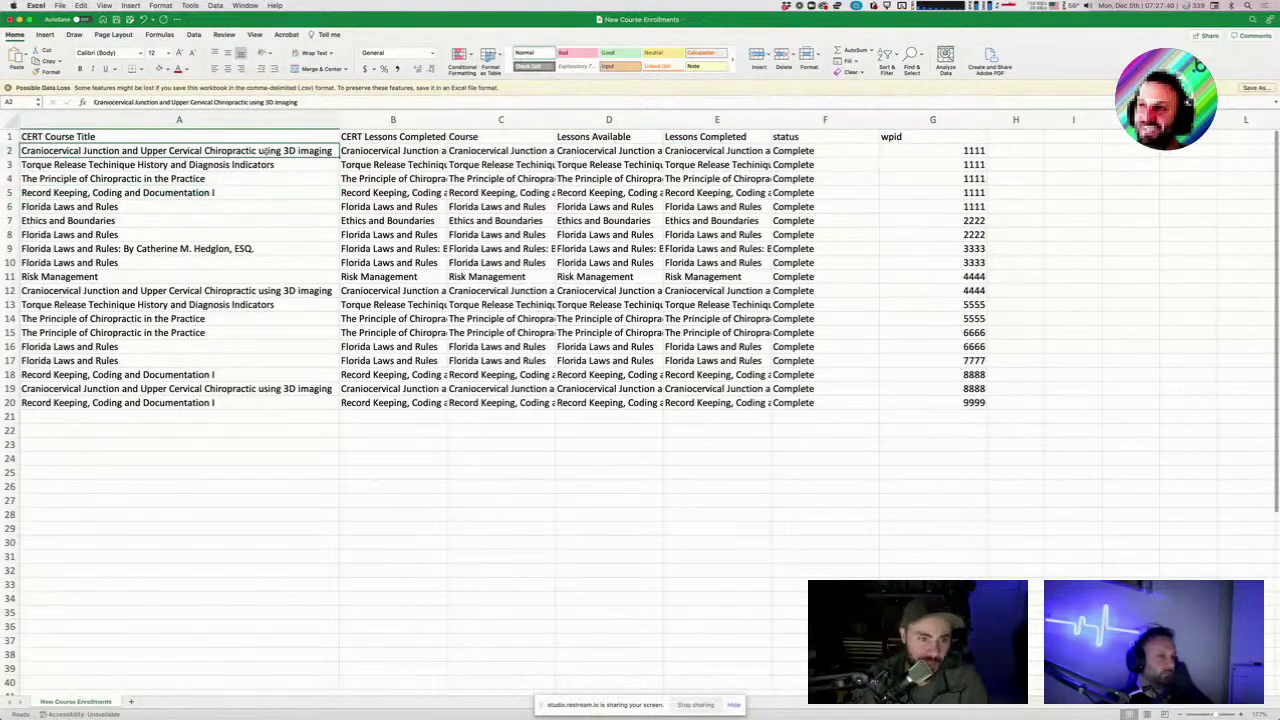
key(super+c)
click(1037, 152)
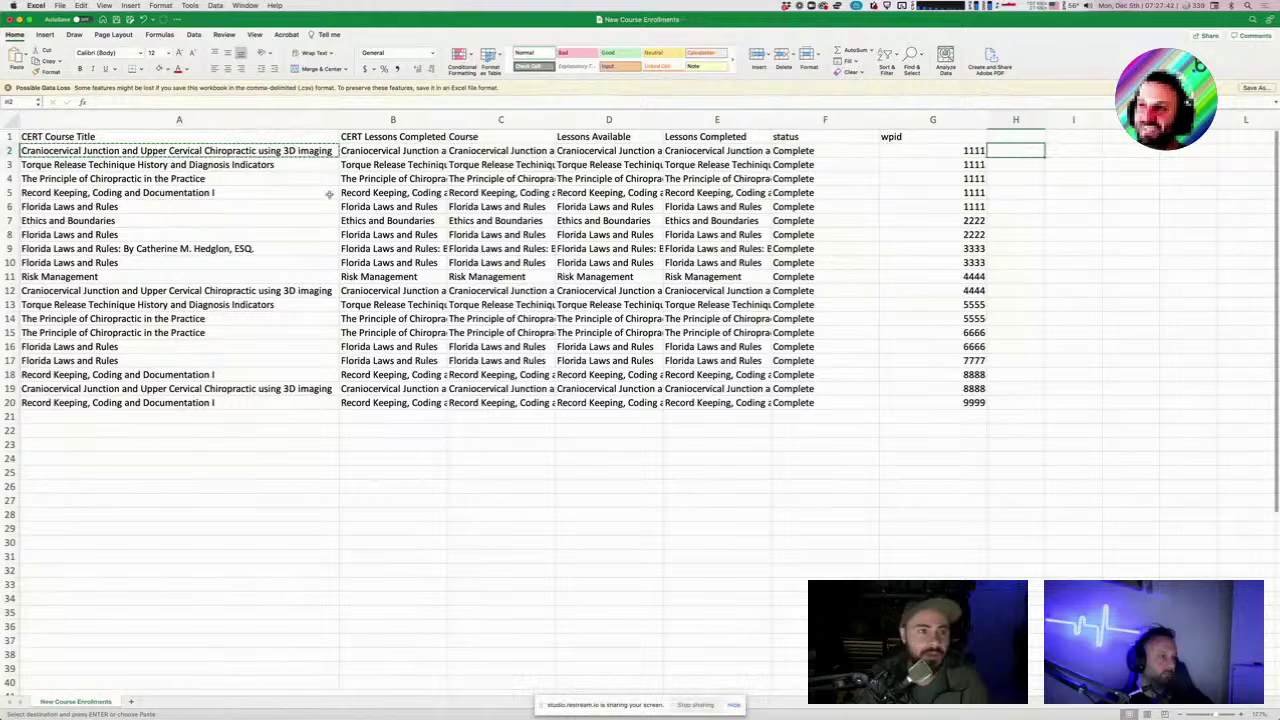
key(super+v)
Append a comma and the A3 title "Torque Release Techinique History and Diagnosis Indicators" to the text in H2.
click(248, 162)
key(super+c)
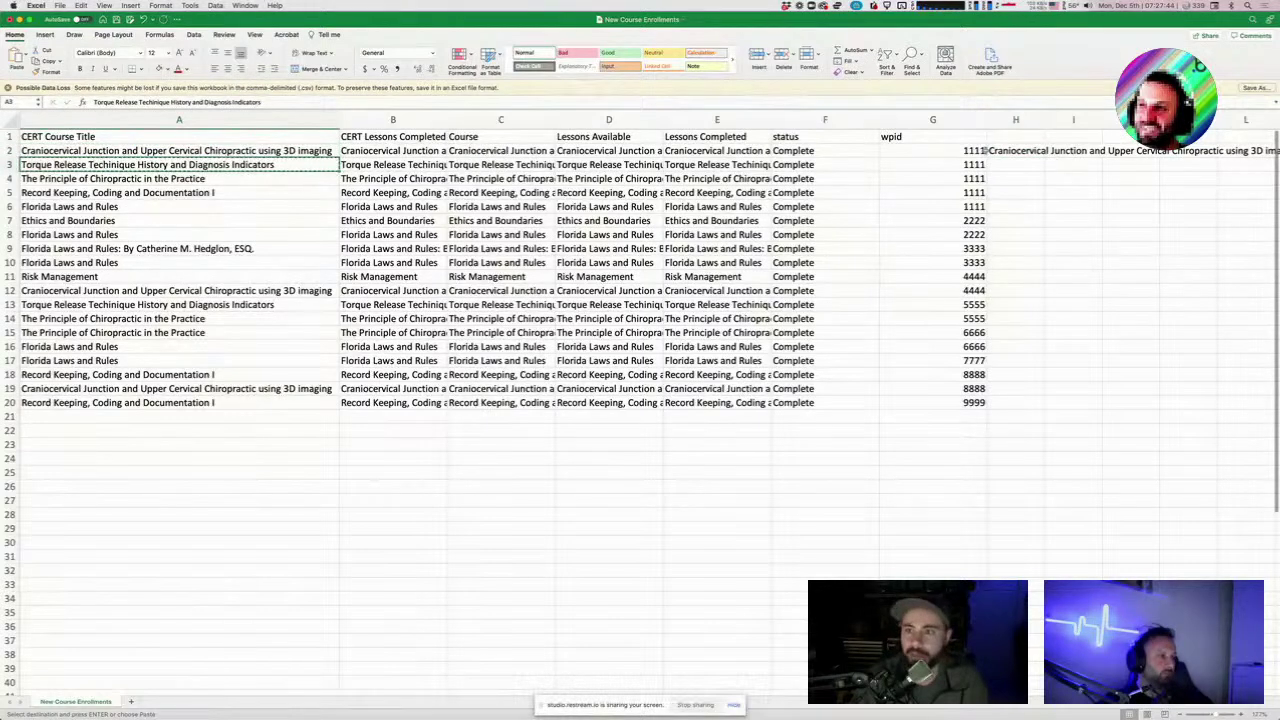
click(1015, 151)
click(332, 98)
text(,)
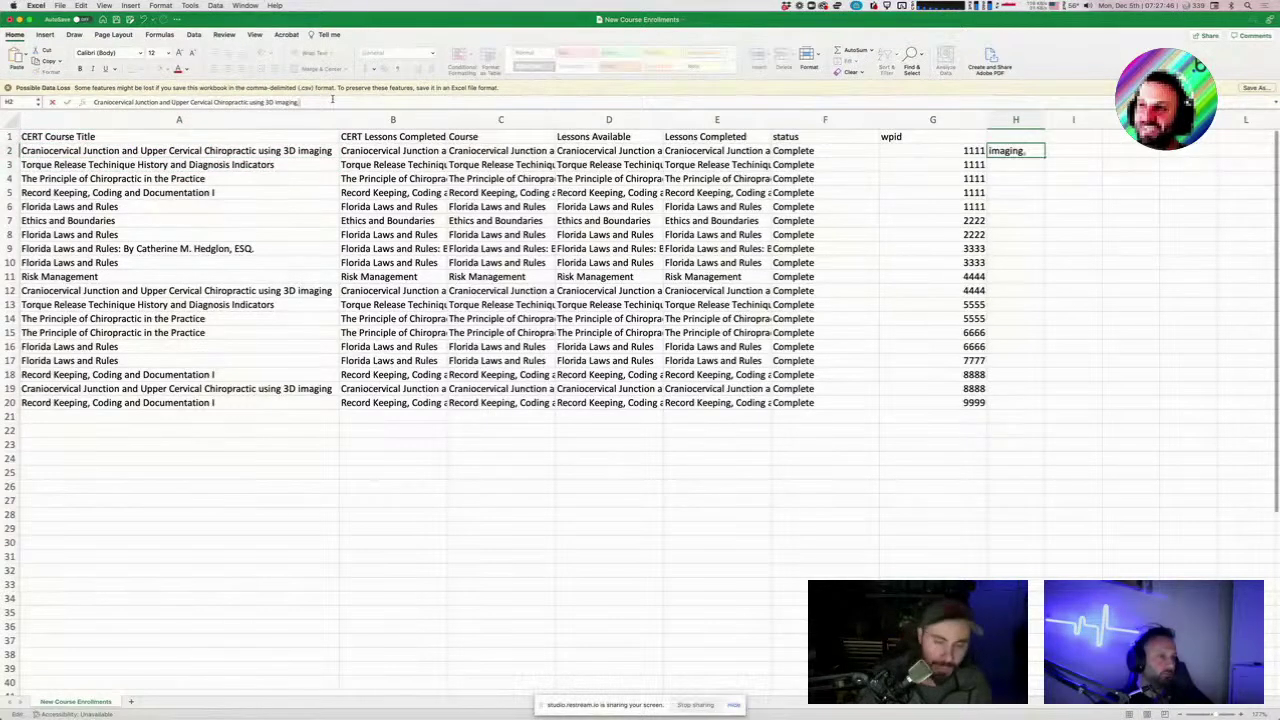
key(super+v)
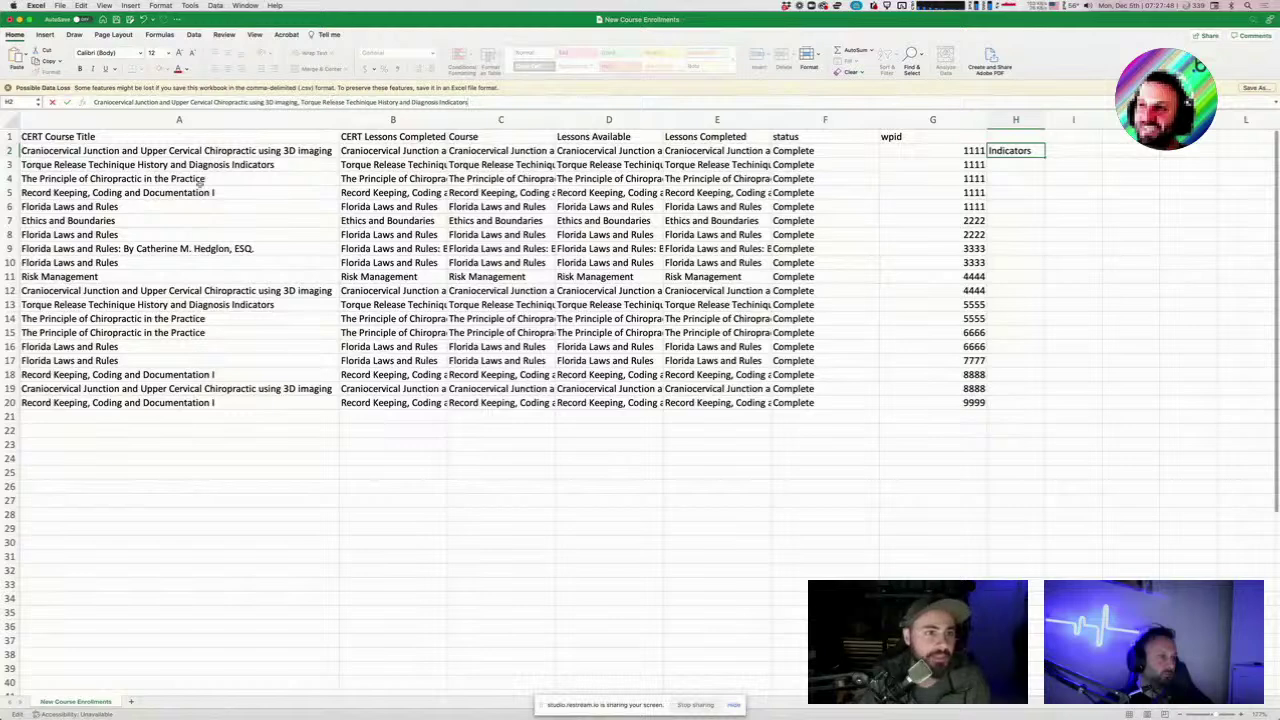
Append a comma and the A4 title "The Principle of Chiropractic in the Practice" to the list in H2.
click(200, 180)
key(super+c)
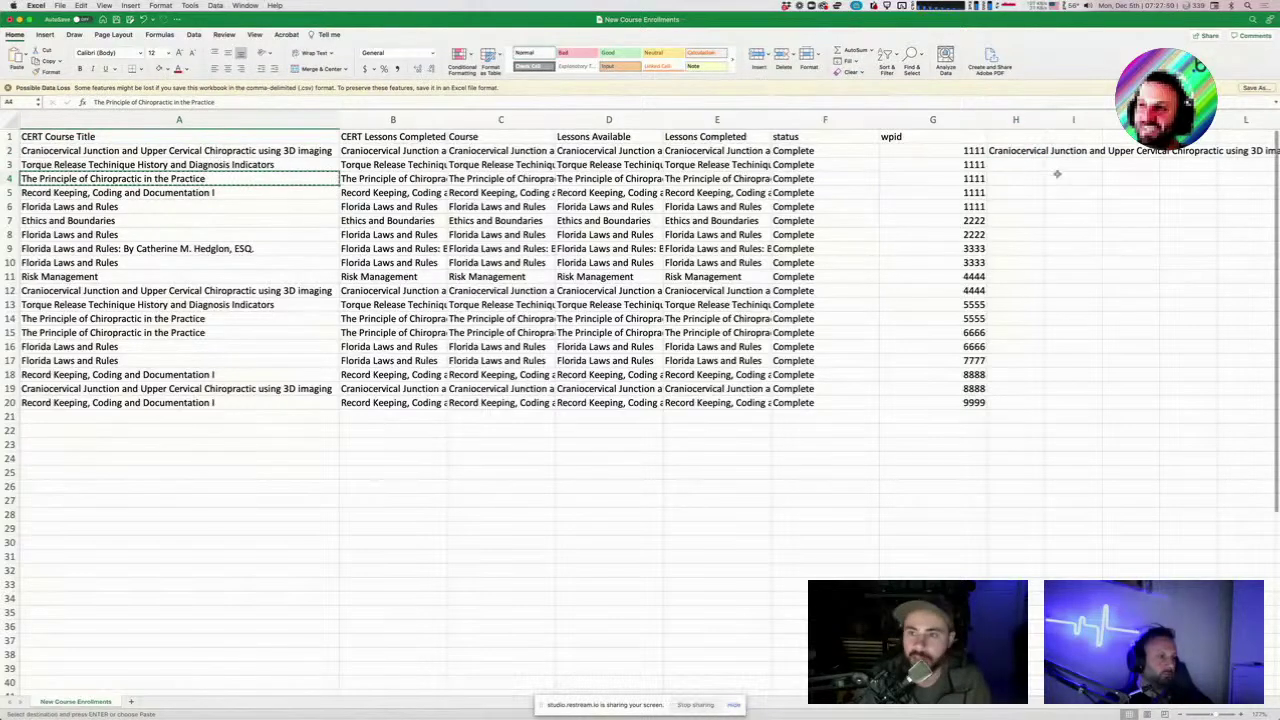
click(1025, 152)
click(490, 103)
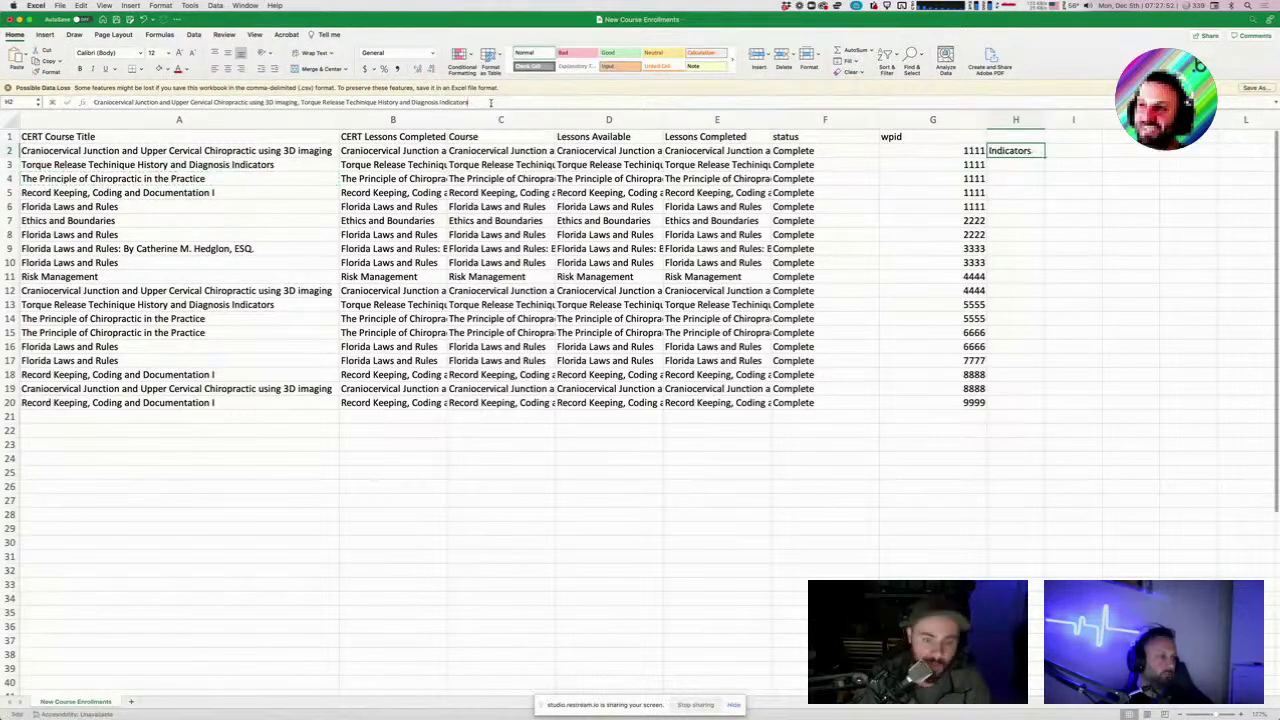
text(,)
key(super+v)
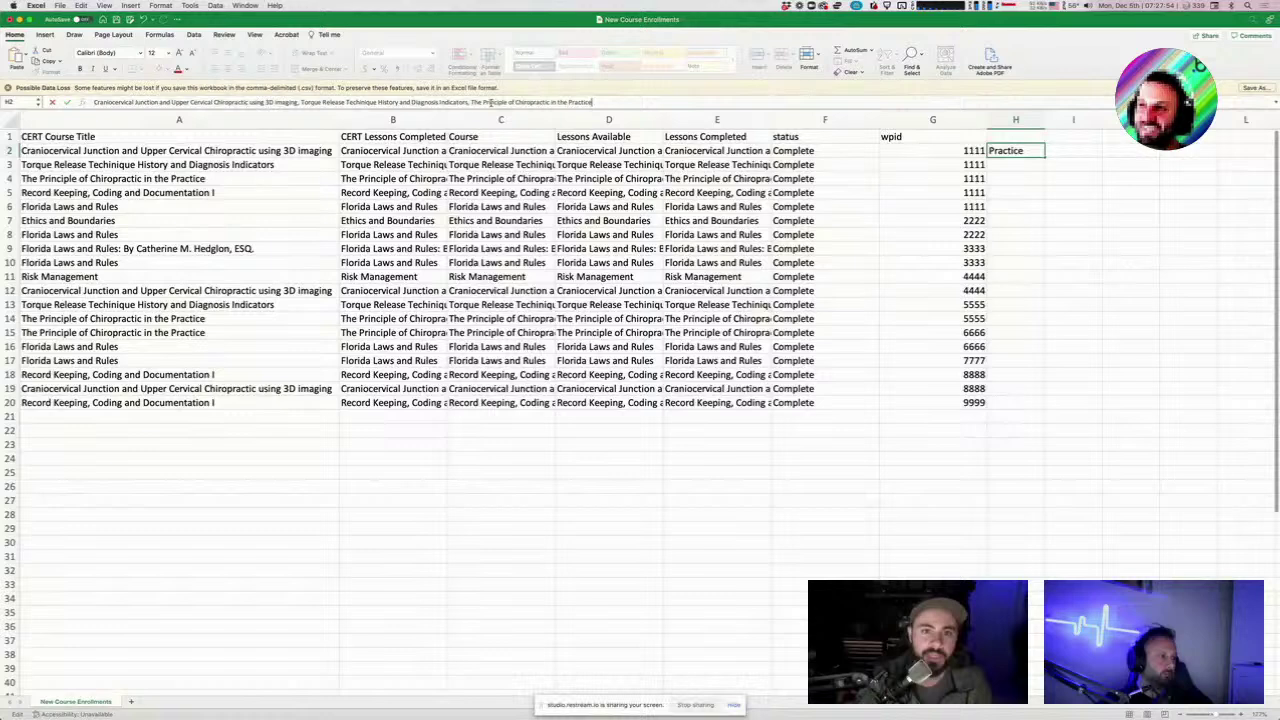
Append a comma and the A5 title "Record Keeping, Coding and Documentation I" to the list in H2.
click(185, 194)
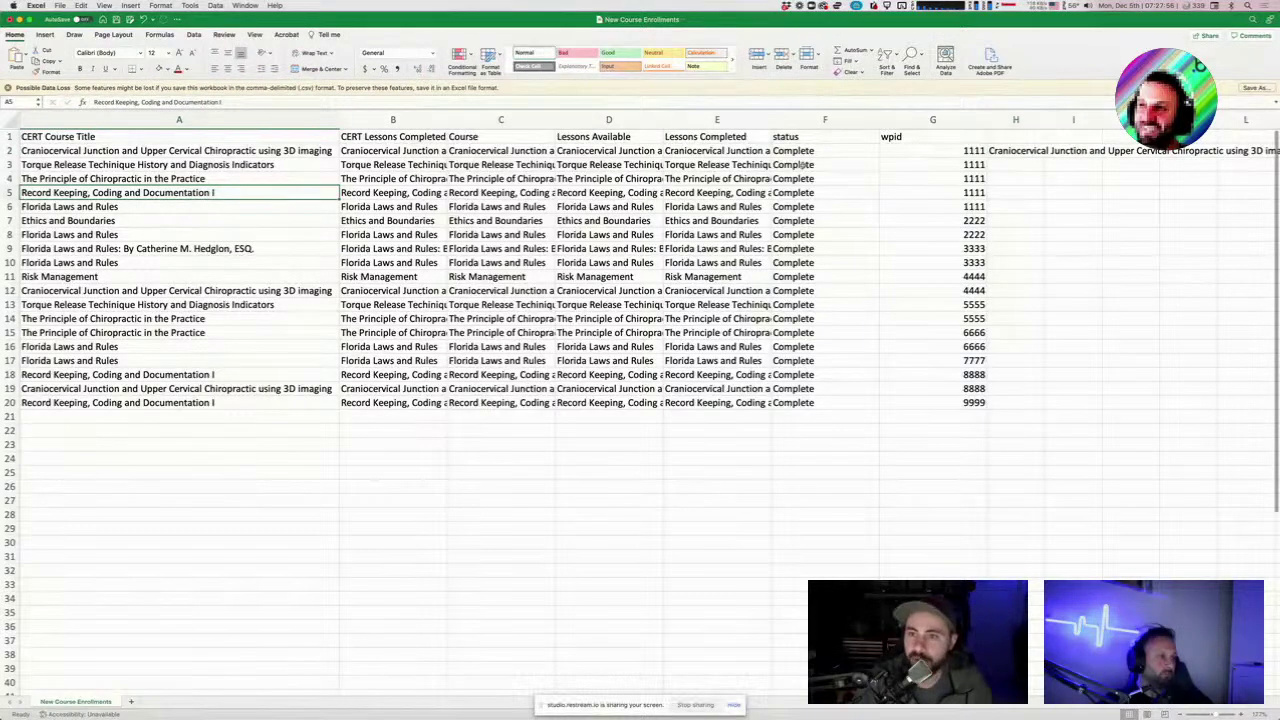
double_click(117, 193)
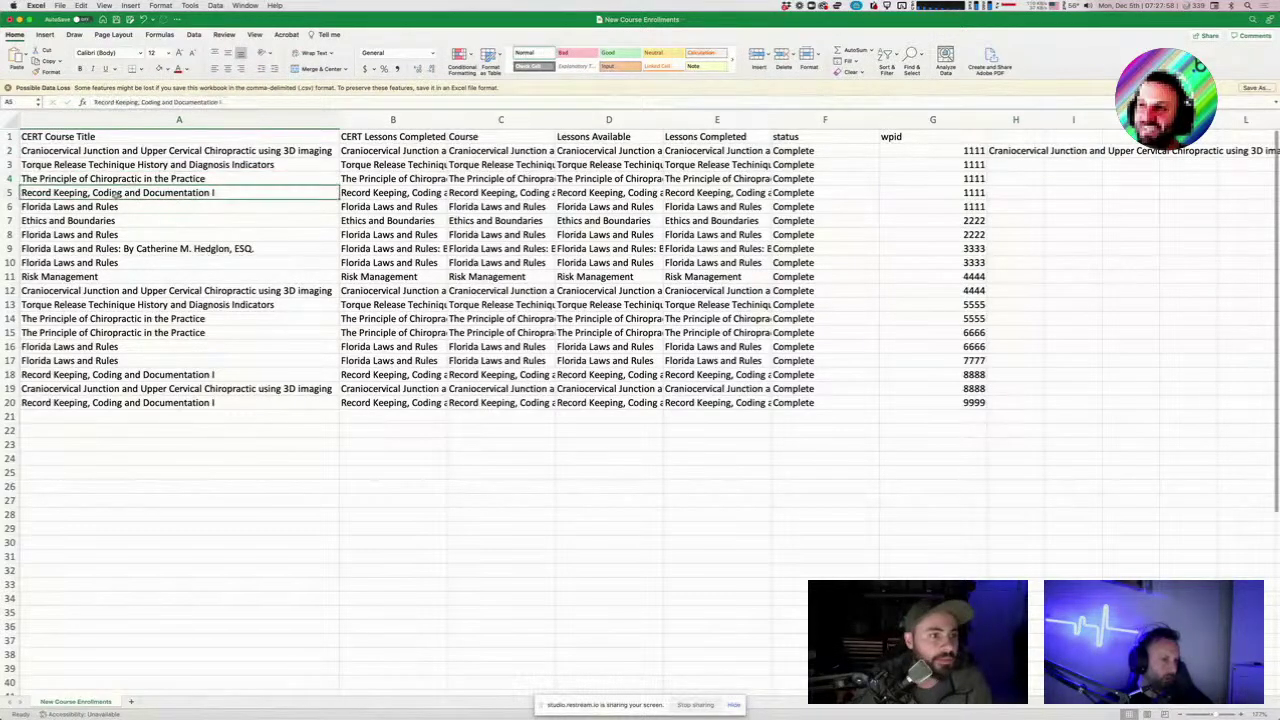
key(super+c)
click(1010, 151)
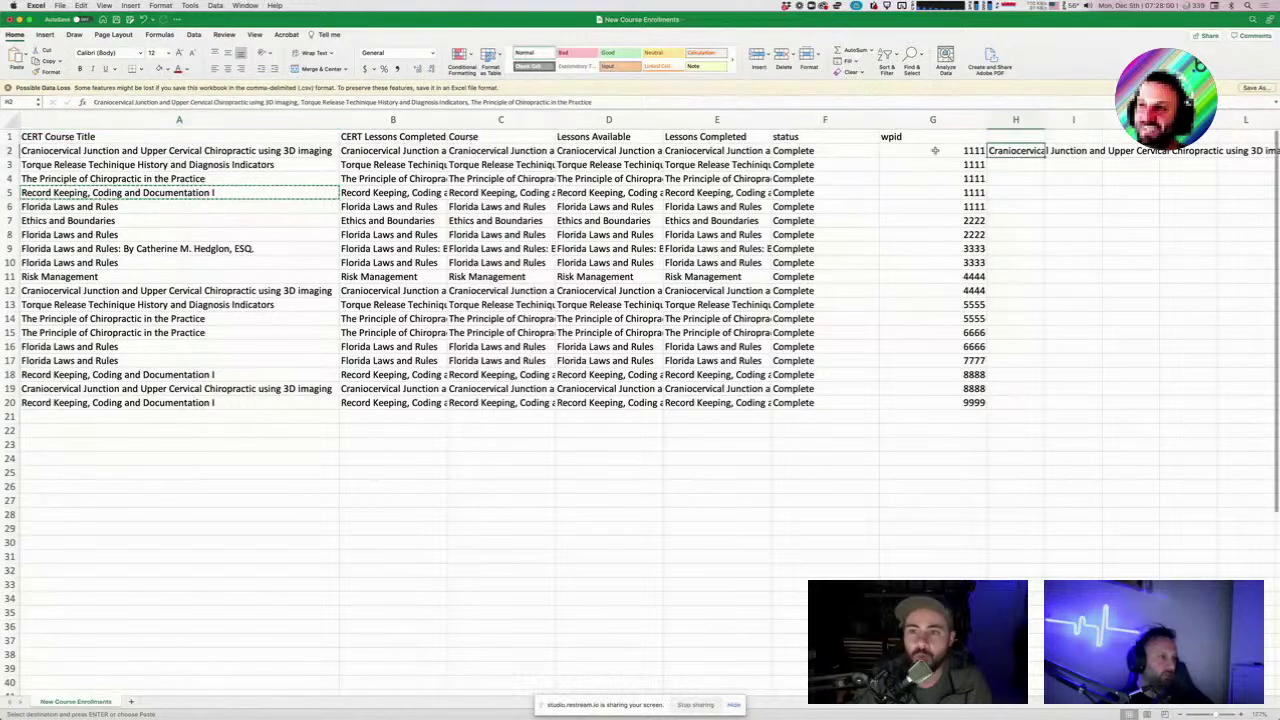
click(636, 101)
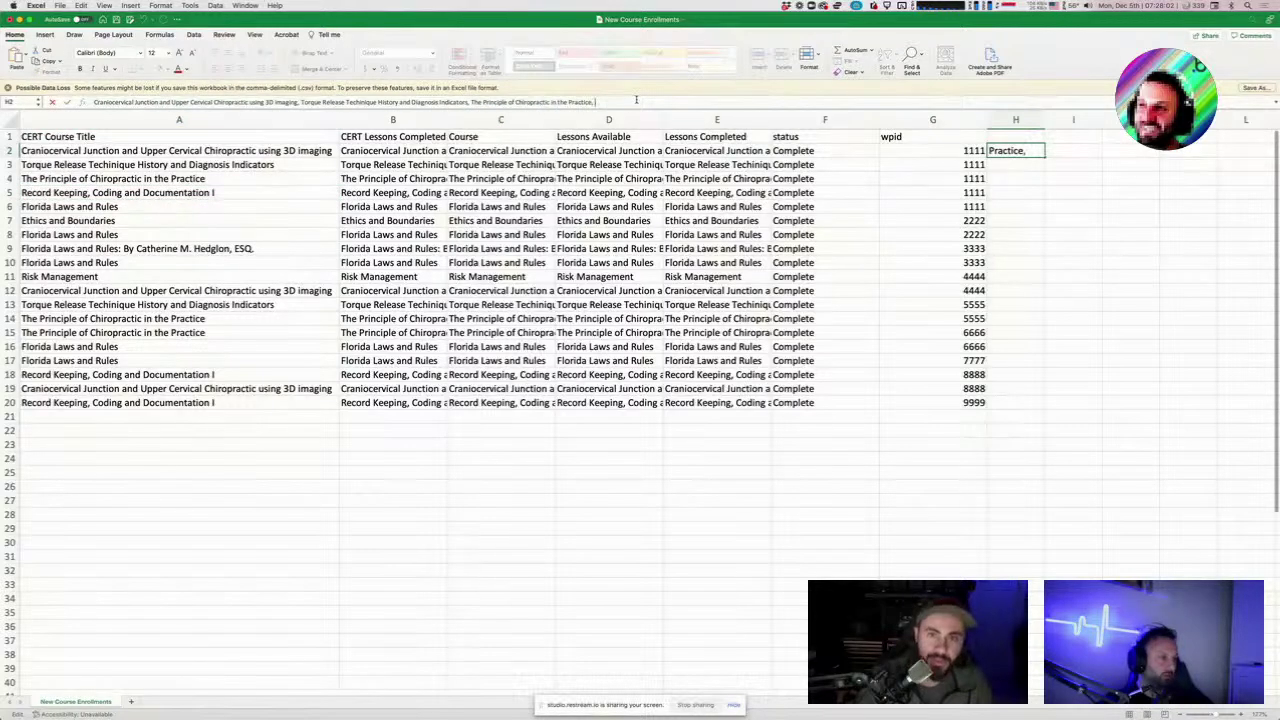
text(,)
key(super+v)
click(145, 190)
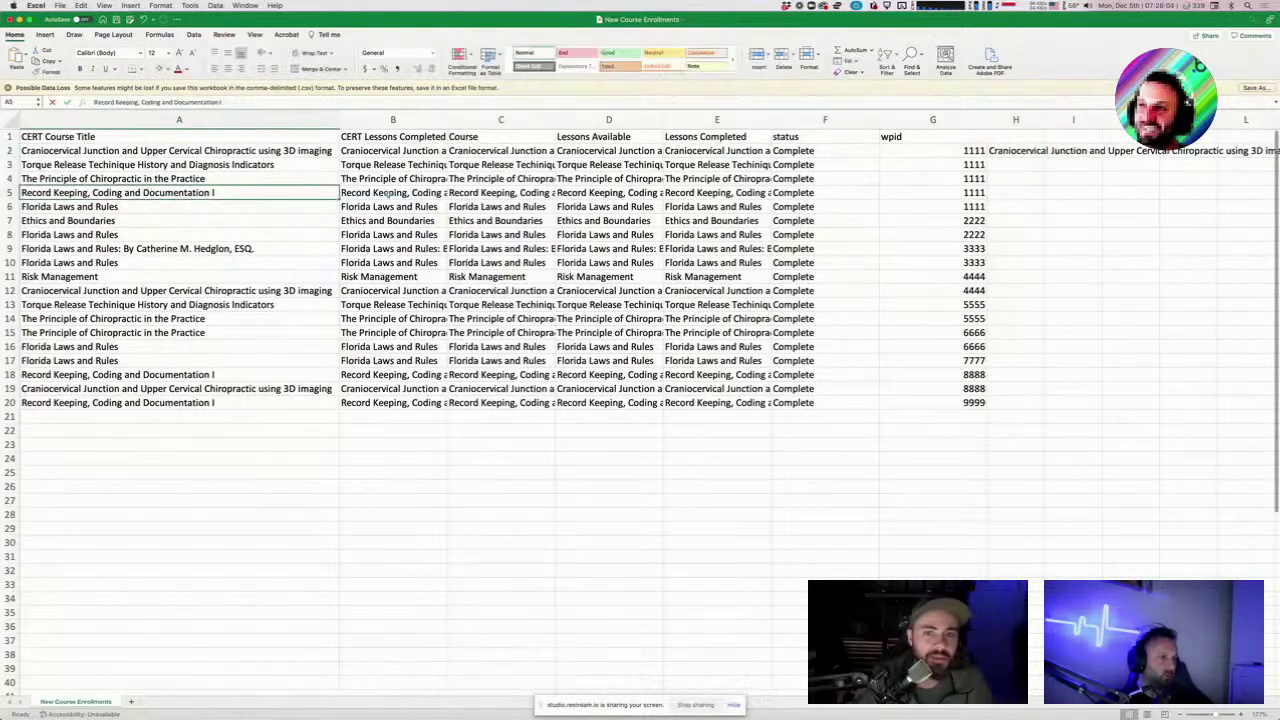
Append a comma and the A6 title "Florida Laws and Rules" to the list in H2 and commit the entry.
click(200, 205)
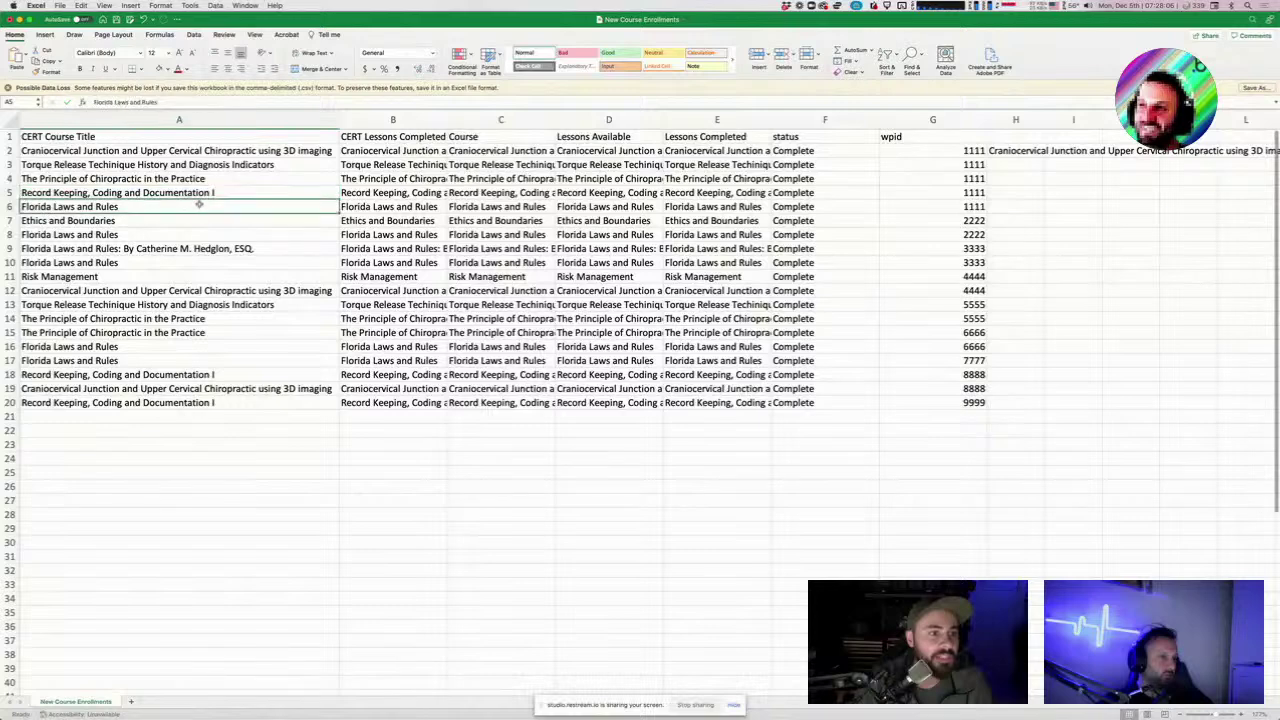
drag(95, 101, 163, 101)
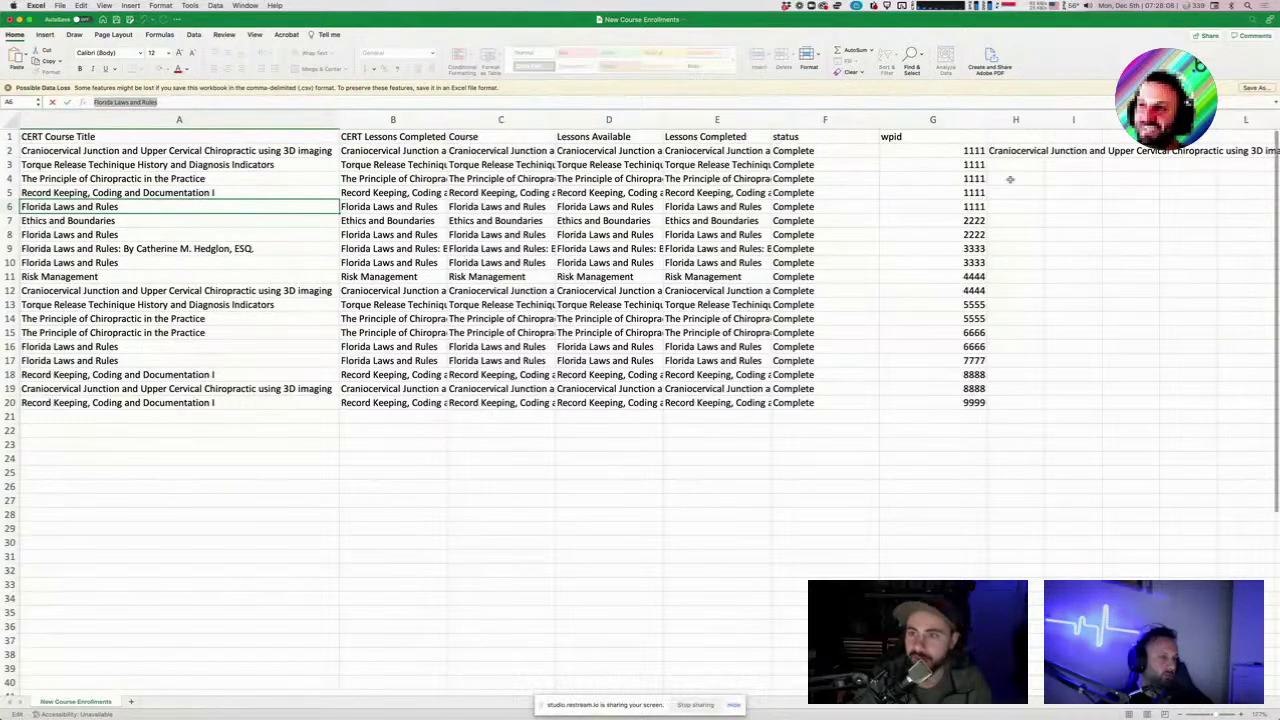
click(1012, 150)
click(752, 101)
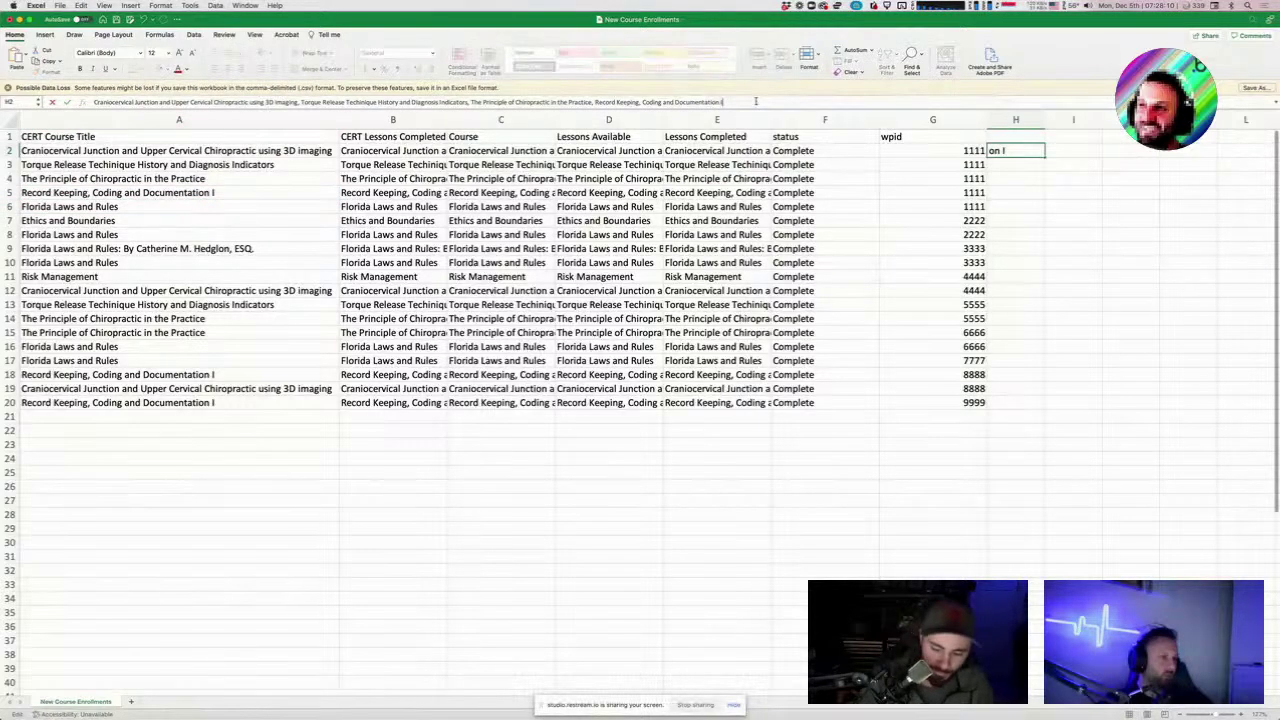
text(,)
key(super+v)
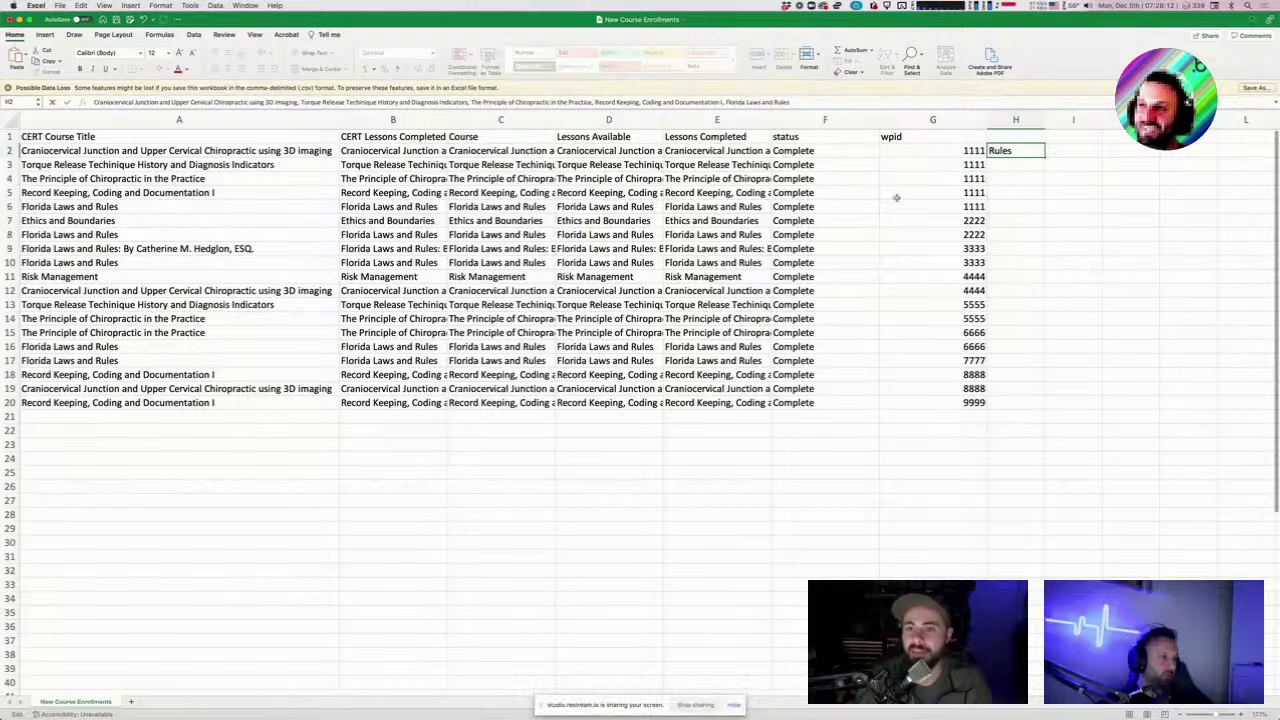
key(Return)
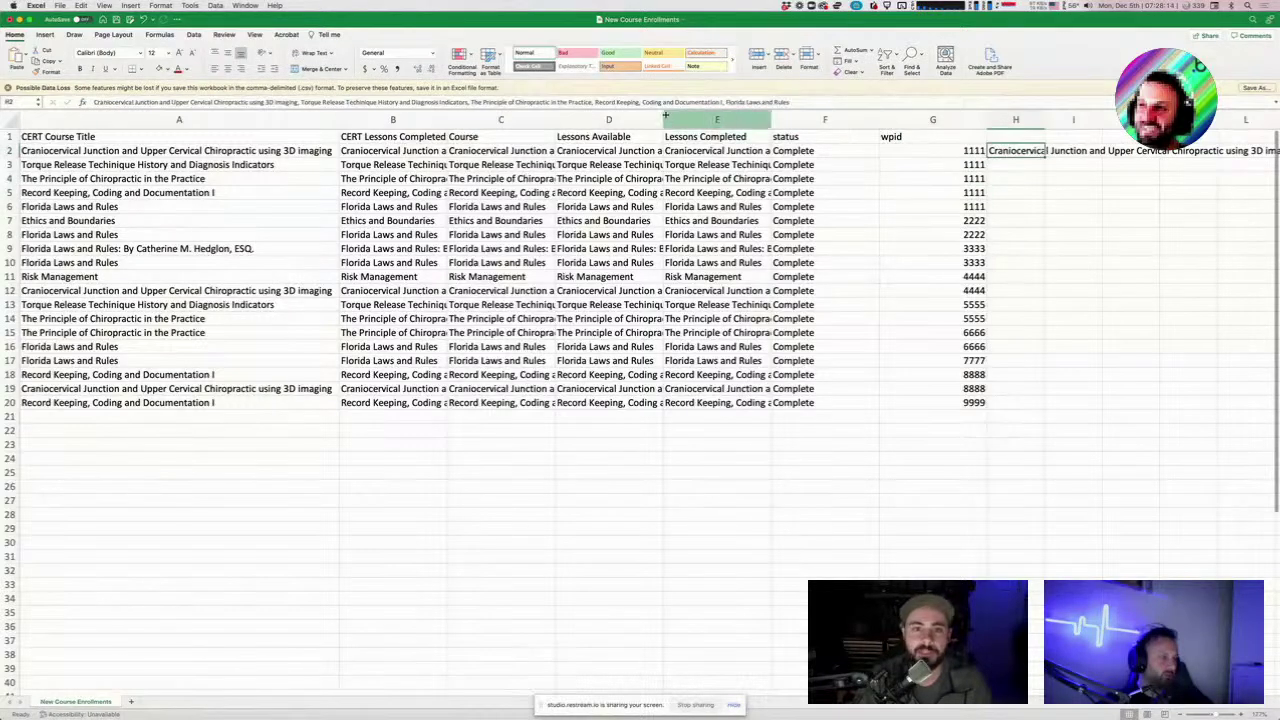
Highlight the full comma-separated course list in H2, leave the cell with its text intact, and widen column H.
drag(815, 104, 70, 104)
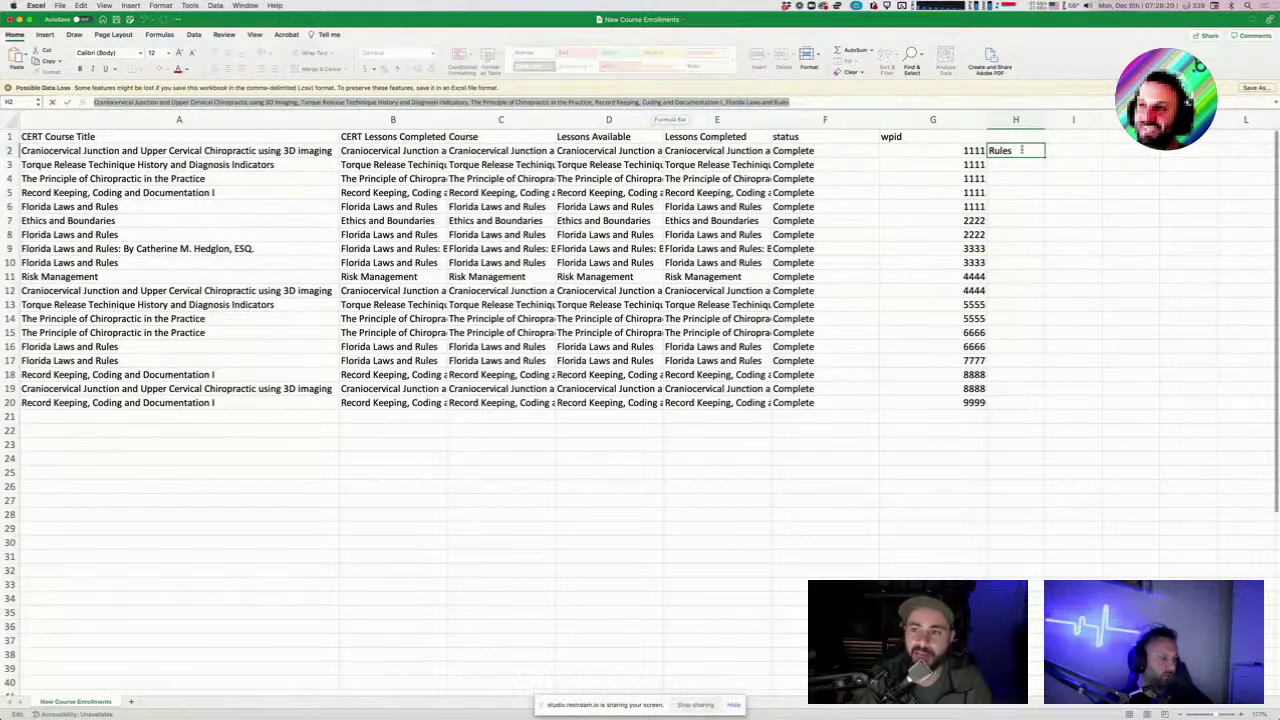
click(1025, 150)
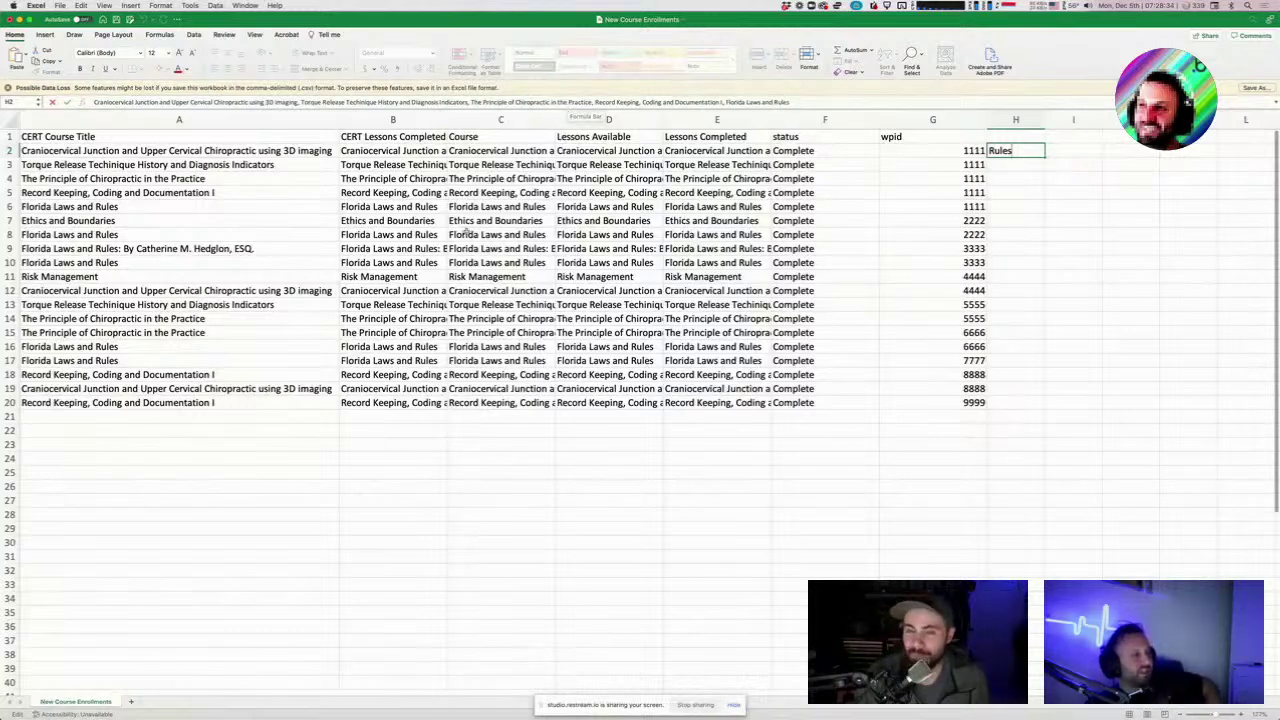
click(1071, 234)
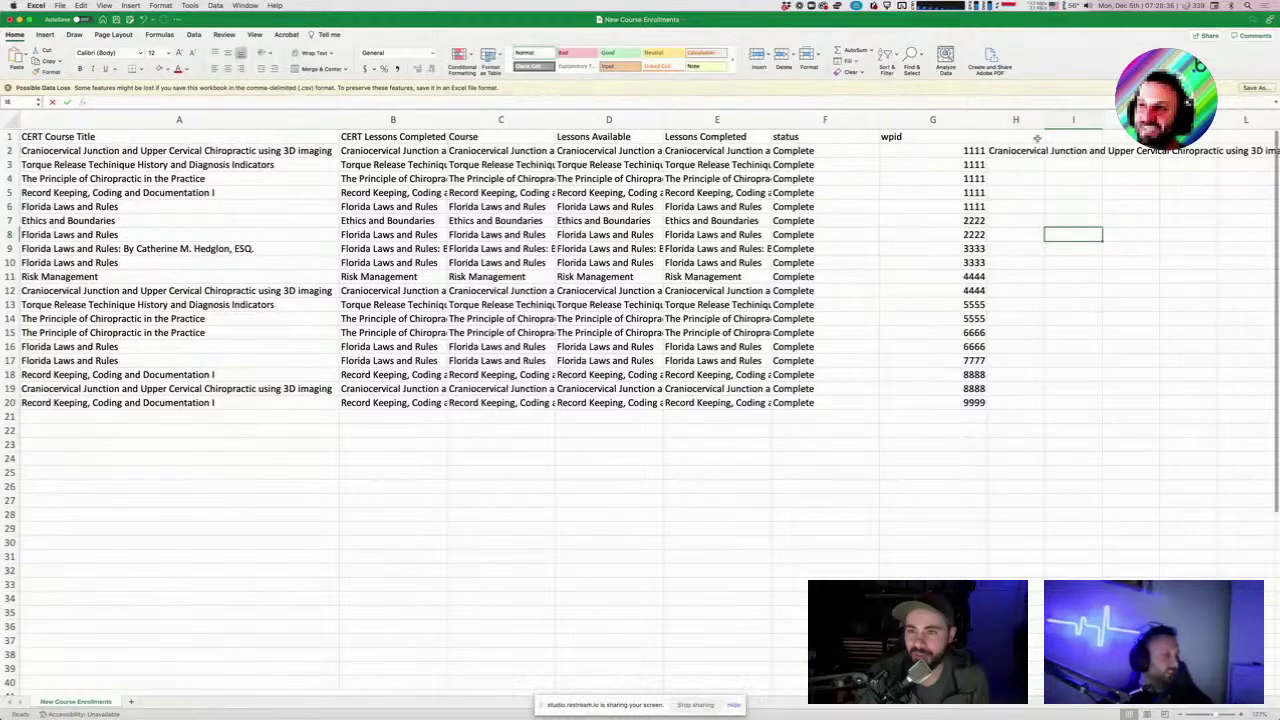
drag(1044, 120, 1222, 125)
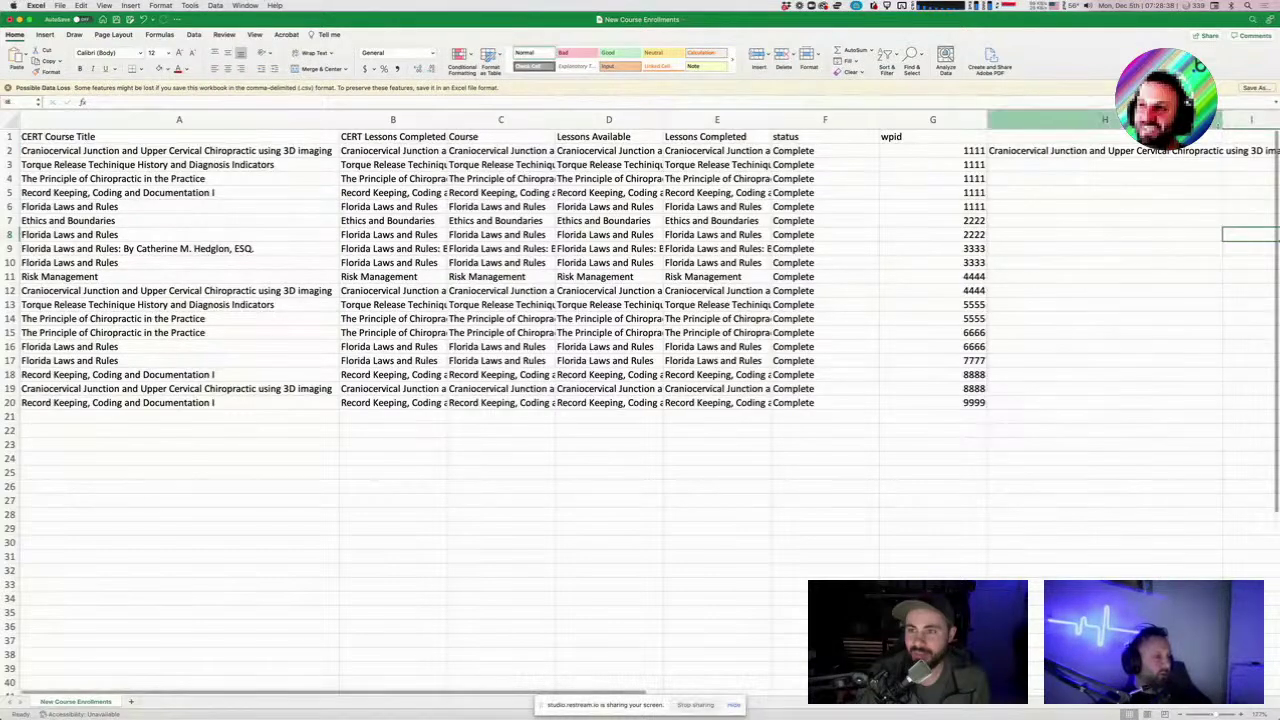
Switch to the Bubble editor in Chrome, showing the Users CUSTOM app data.
key(ctrl+Up)
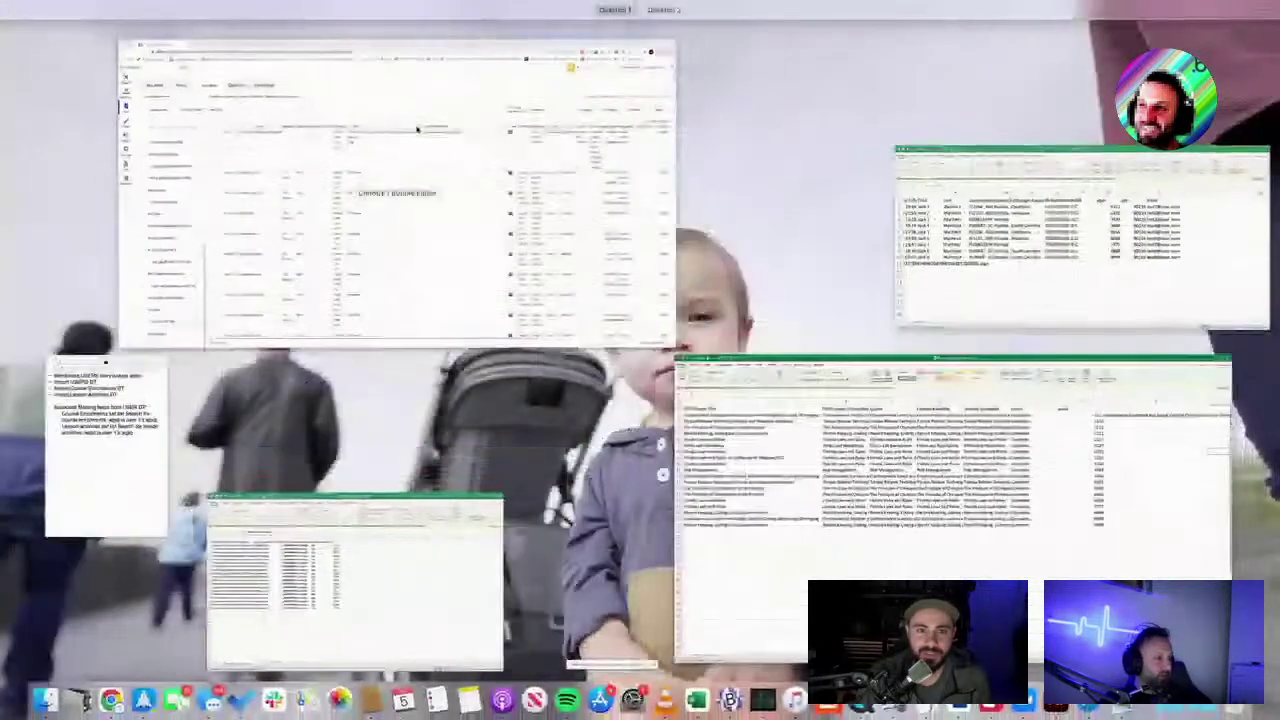
click(528, 325)
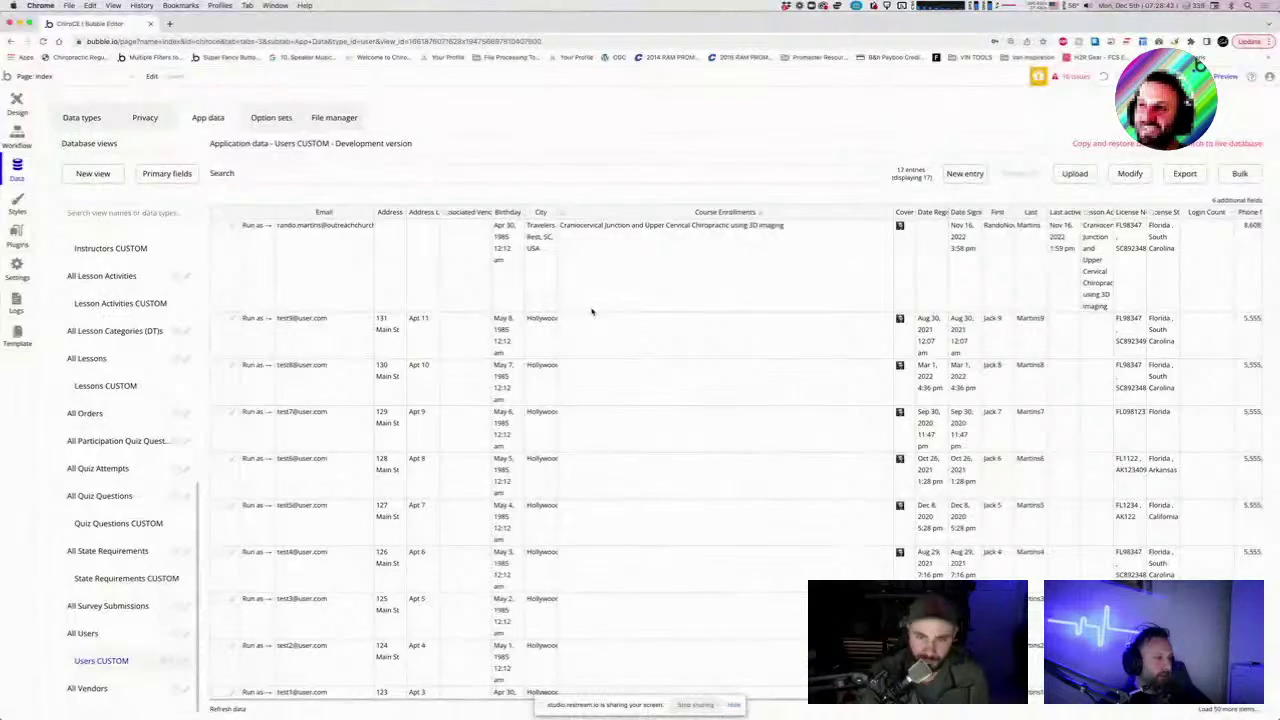
Open the Lesson Activities CUSTOM data and examine the wpid values across its imported records.
click(618, 335)
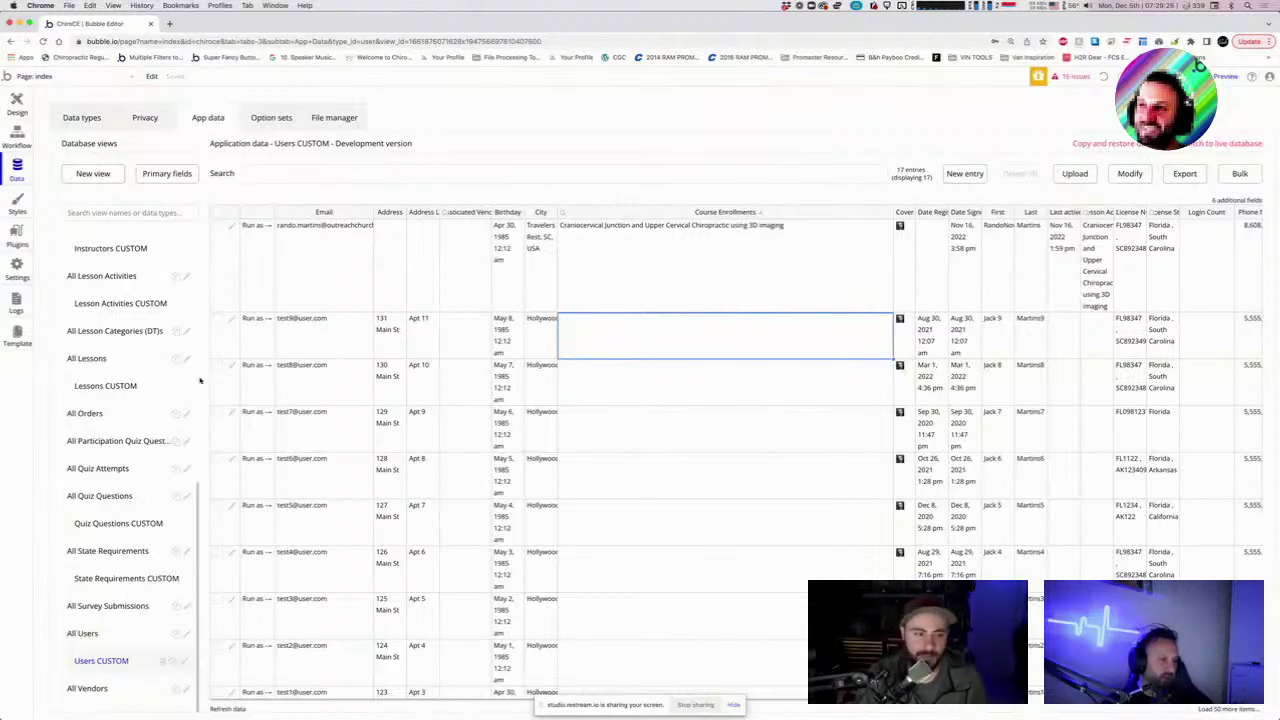
scroll(117, 330, up, 2)
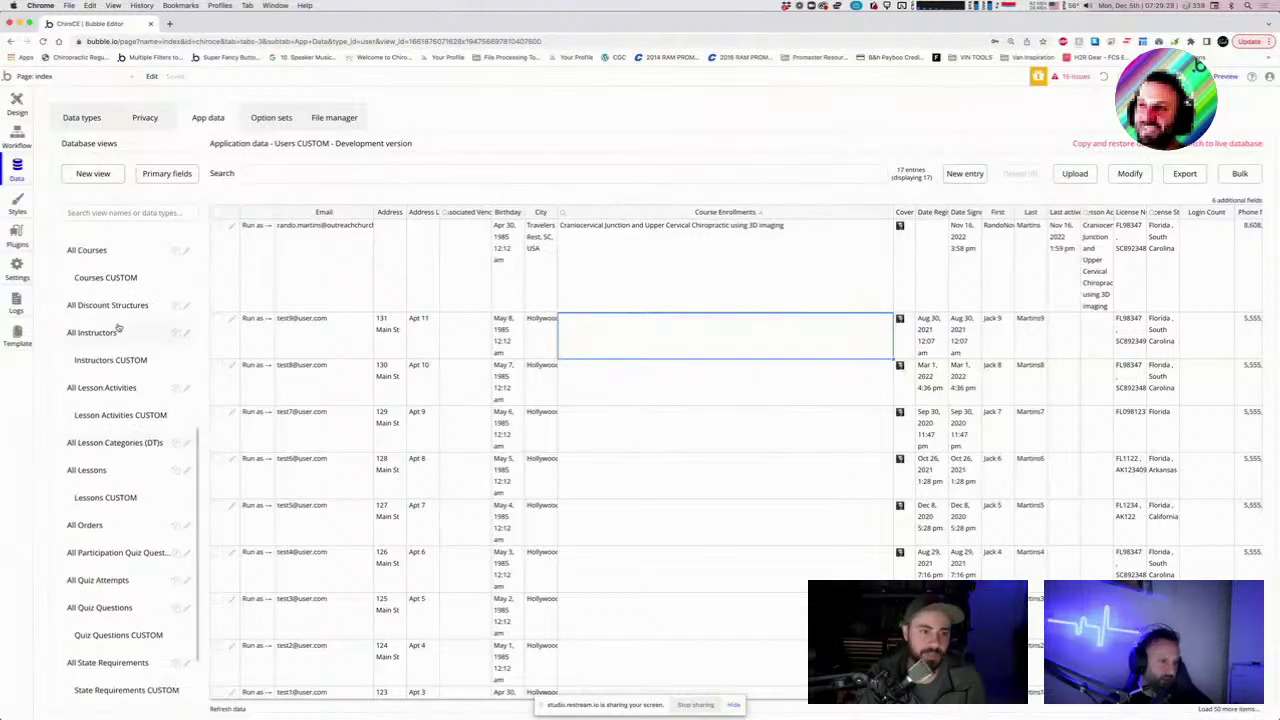
click(111, 416)
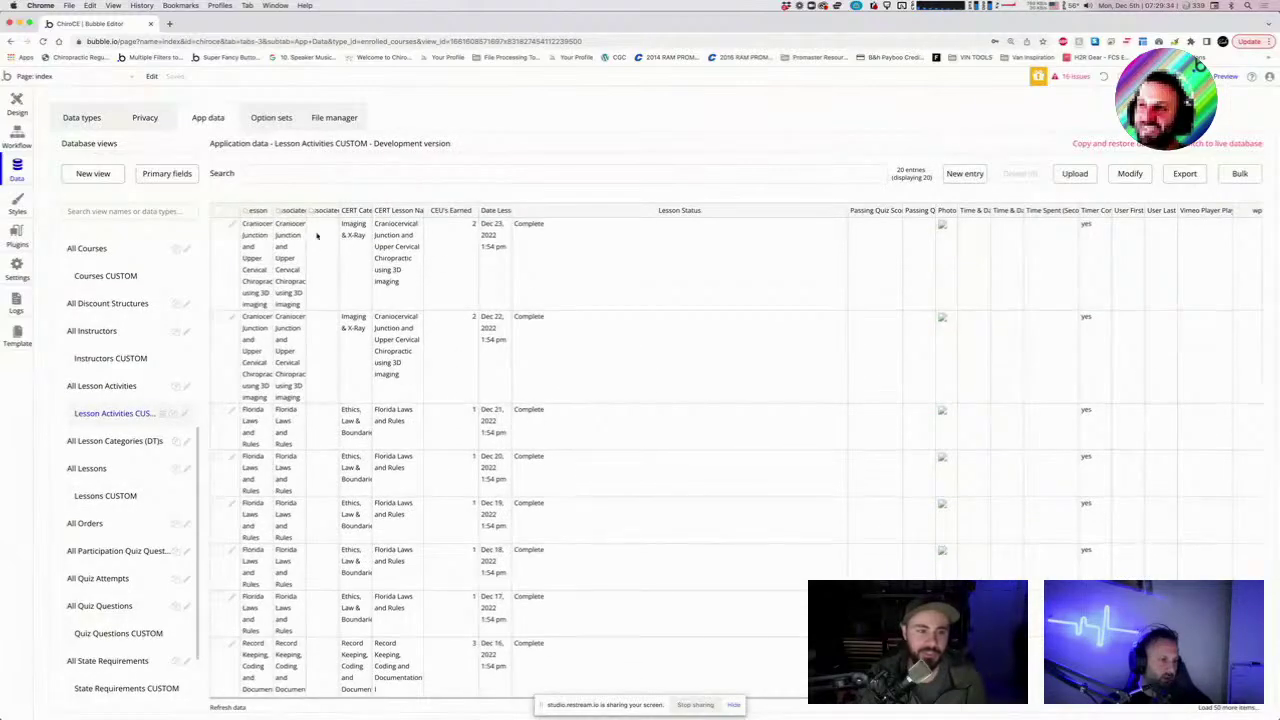
scroll(764, 300, down, 10)
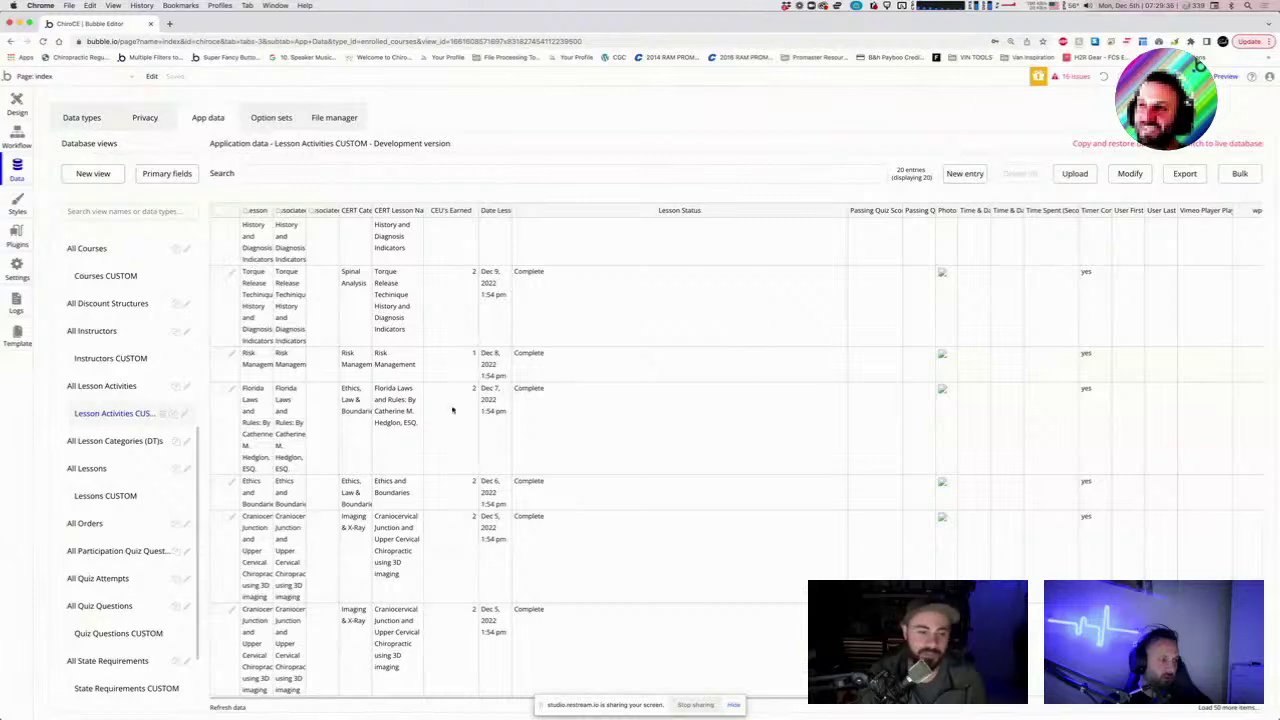
scroll(936, 400, down, 5)
scroll(939, 385, right, 10)
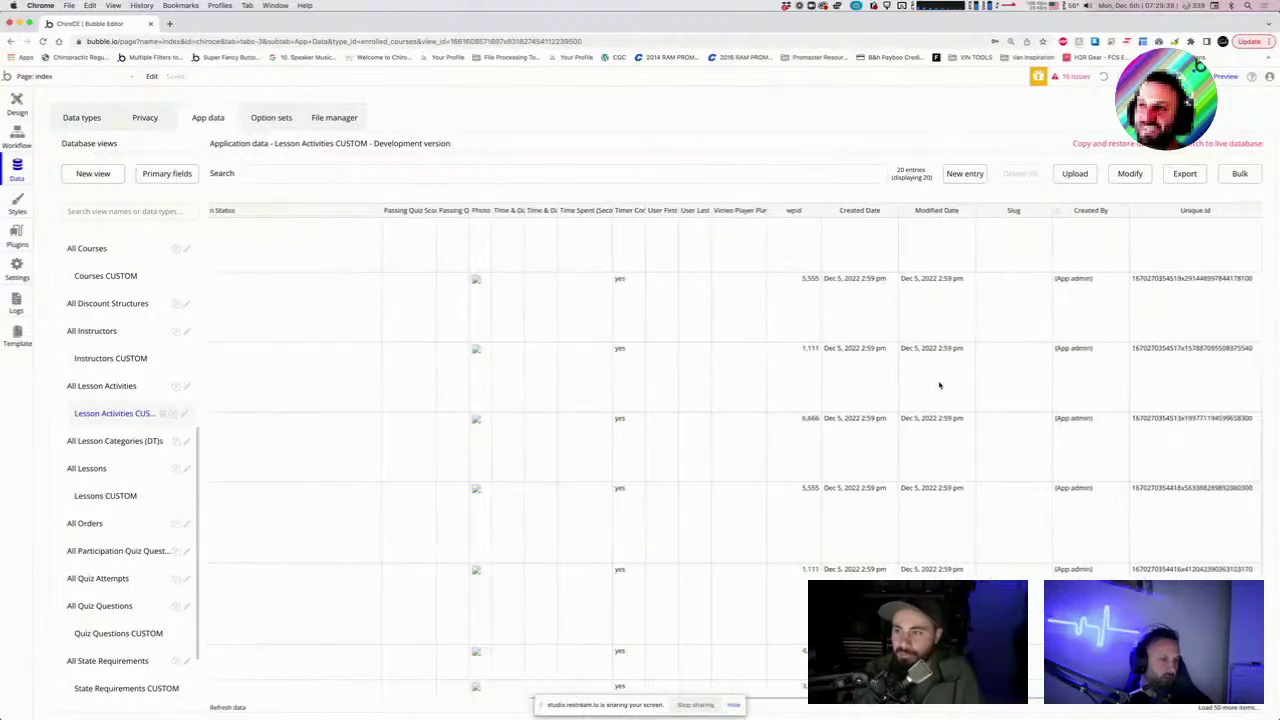
scroll(822, 300, down, 5)
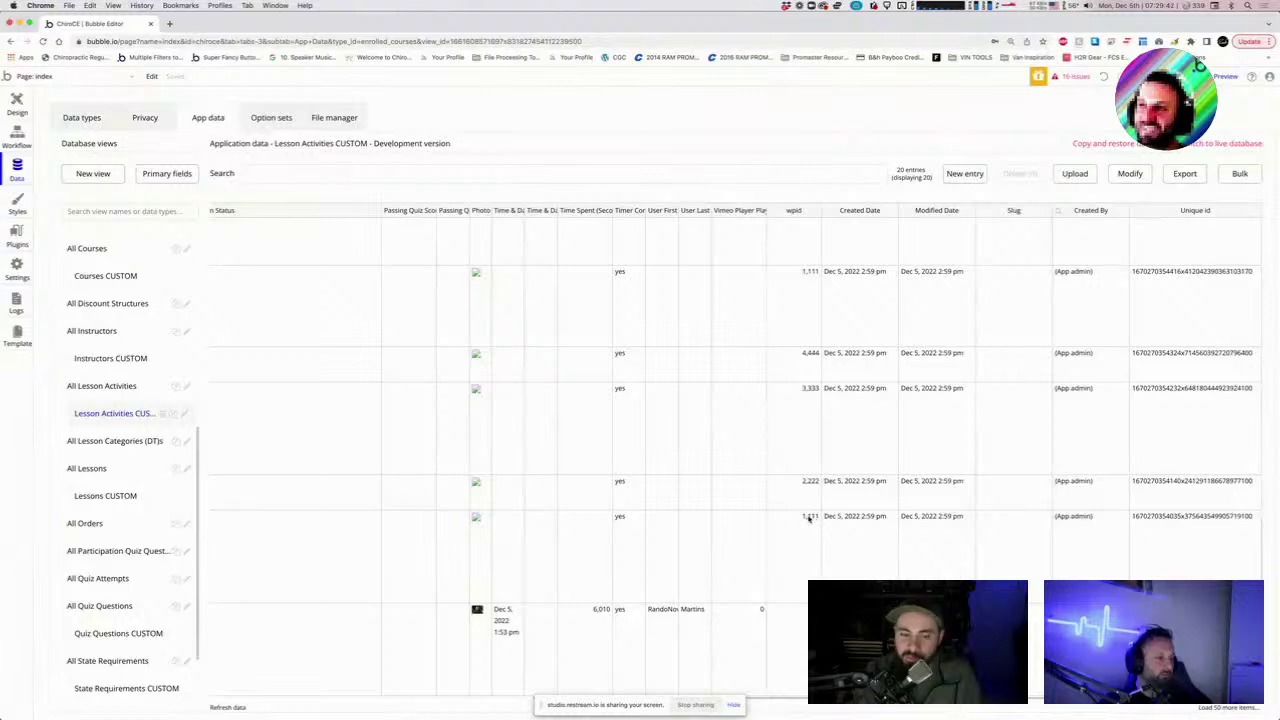
scroll(806, 486, down, 3)
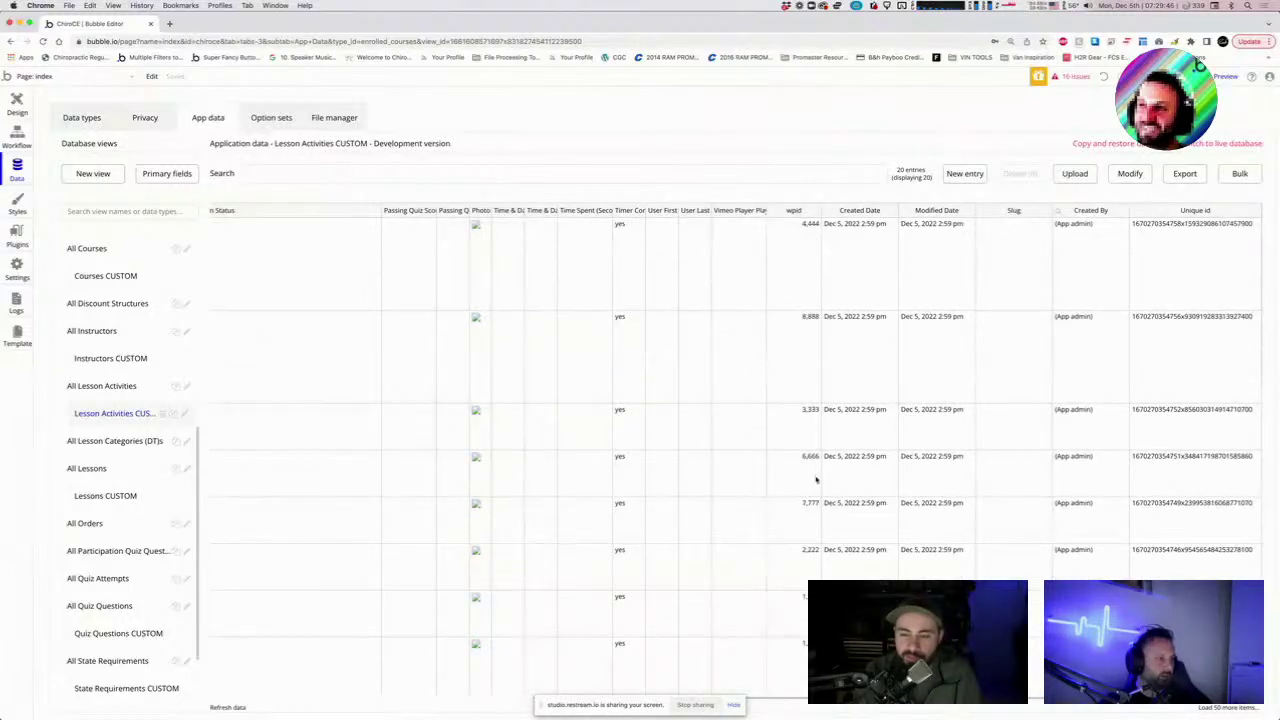
scroll(808, 460, down, 2)
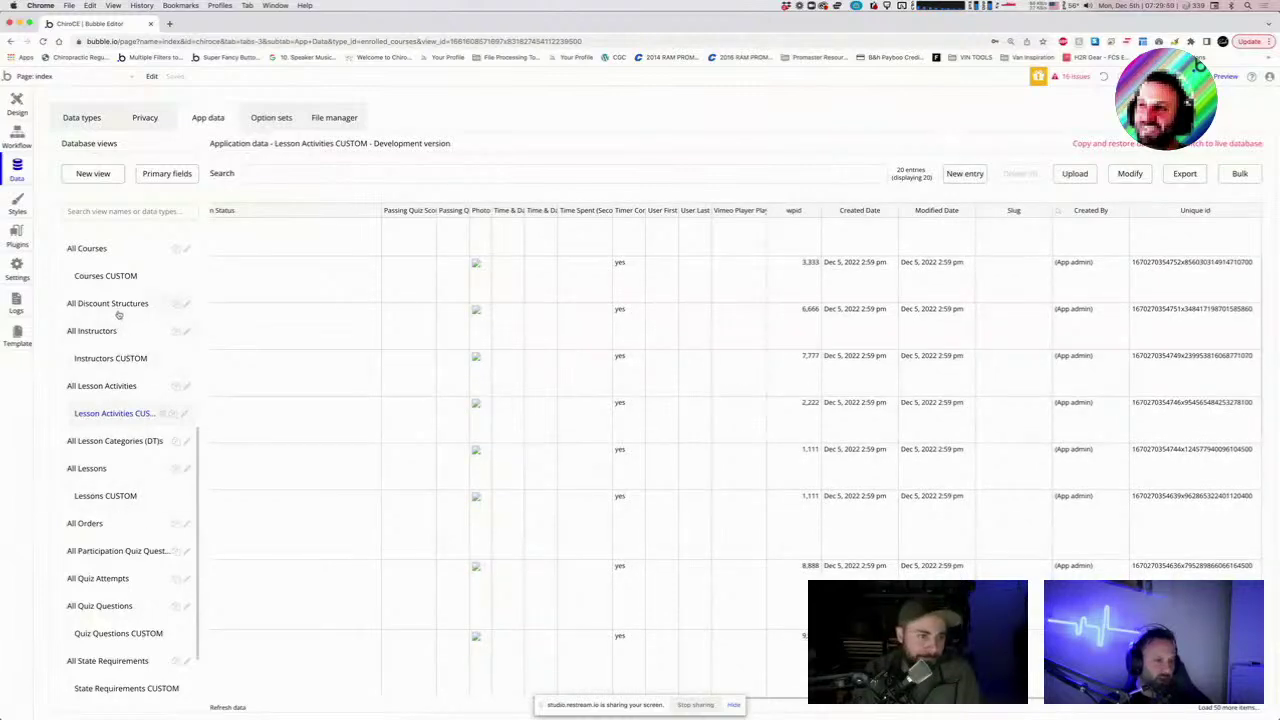
Open the All Course Enrollments modified data and highlight the wpid cells of the first records.
scroll(112, 340, up, 2)
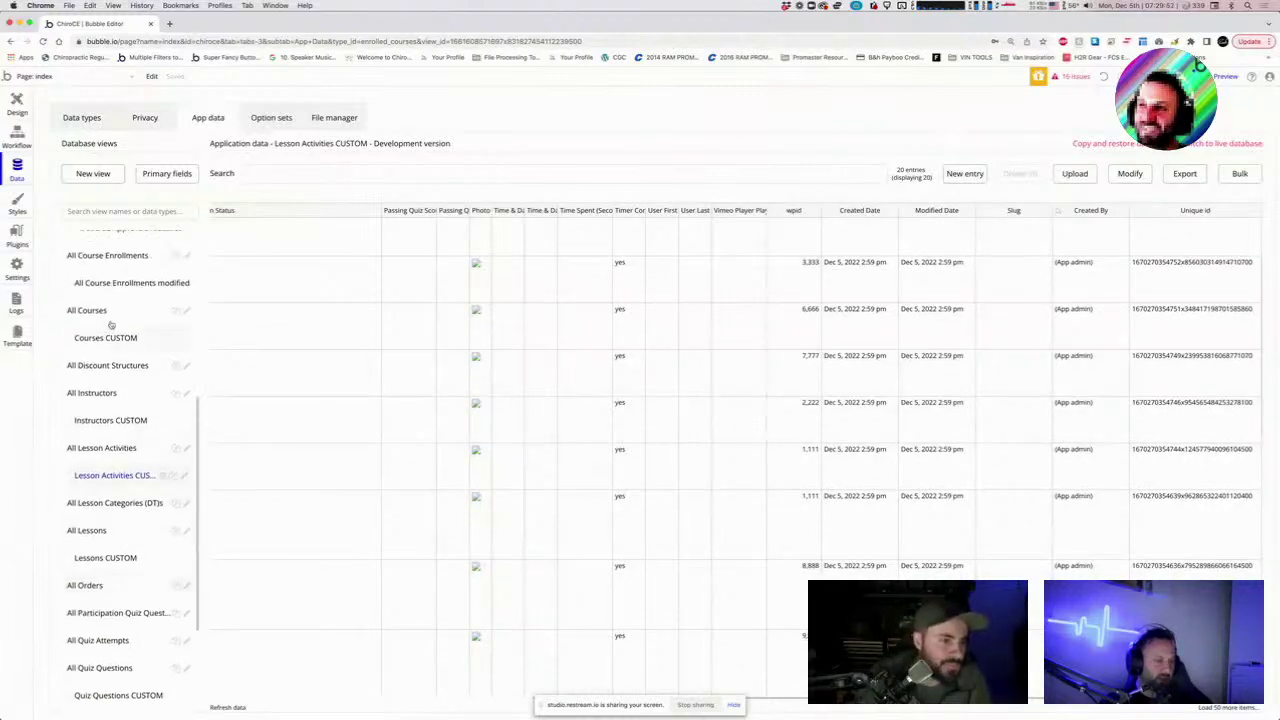
scroll(110, 290, up, 2)
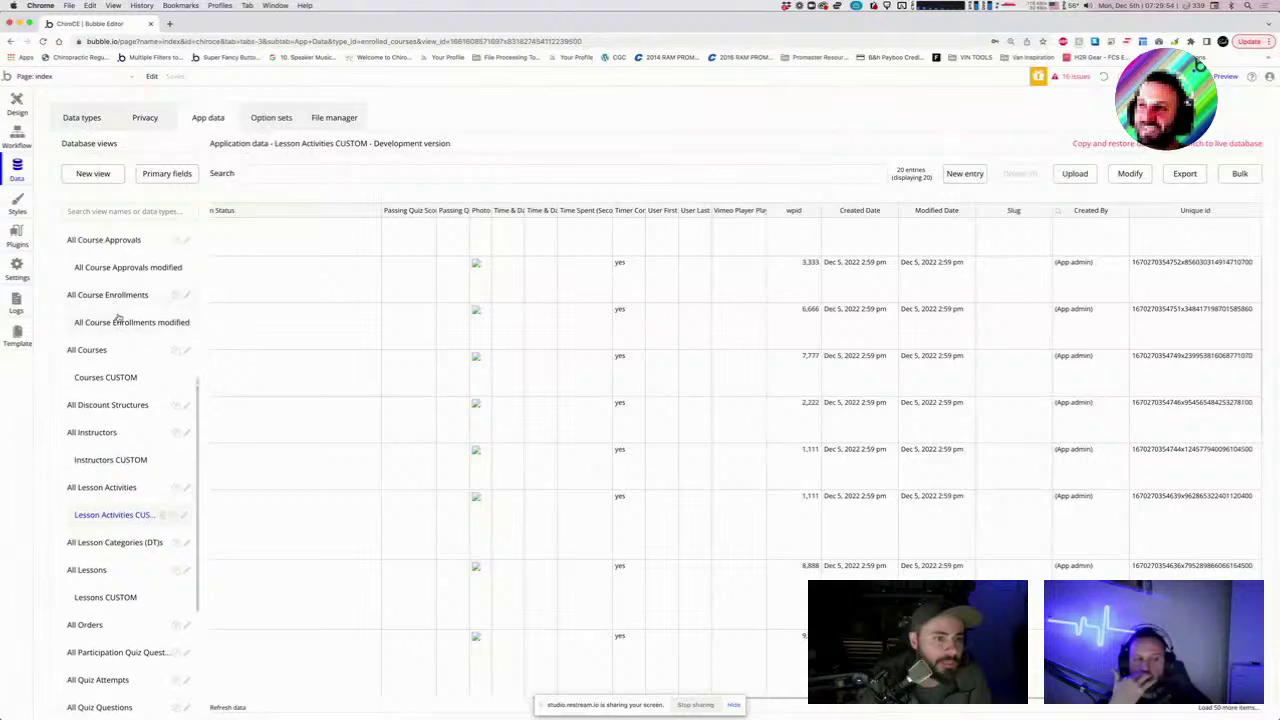
click(118, 320)
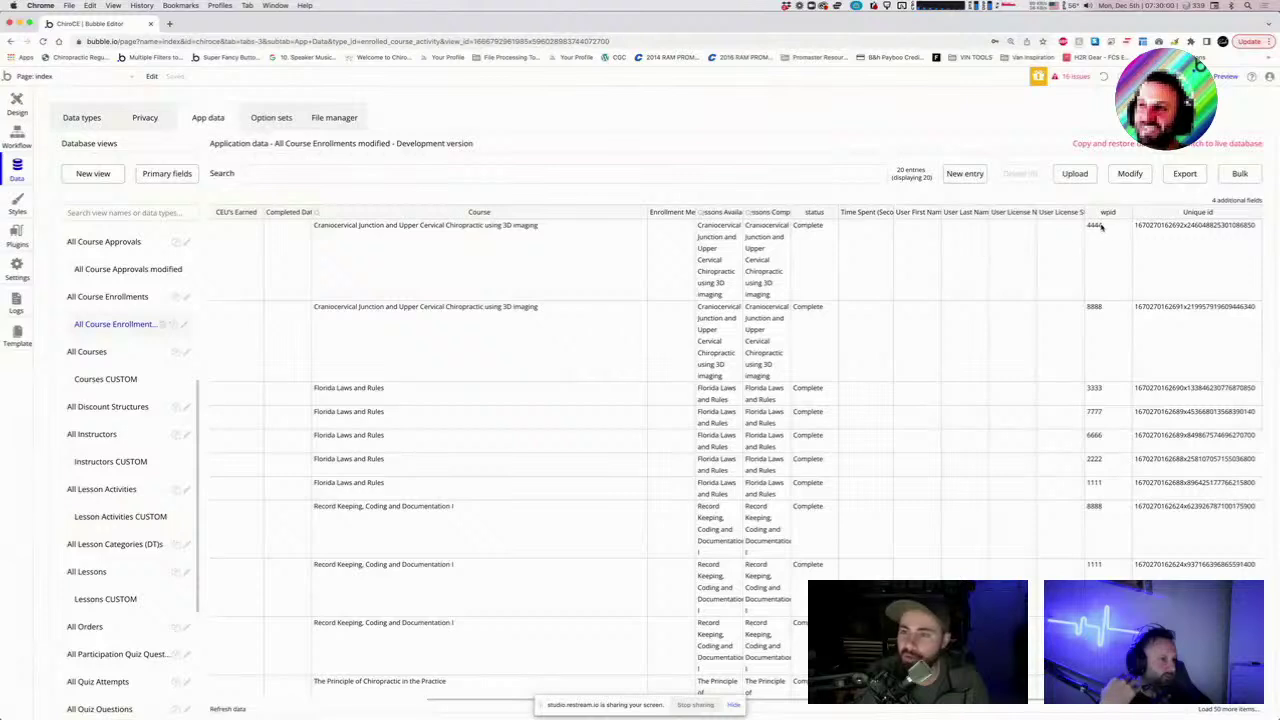
drag(1100, 226, 1108, 366)
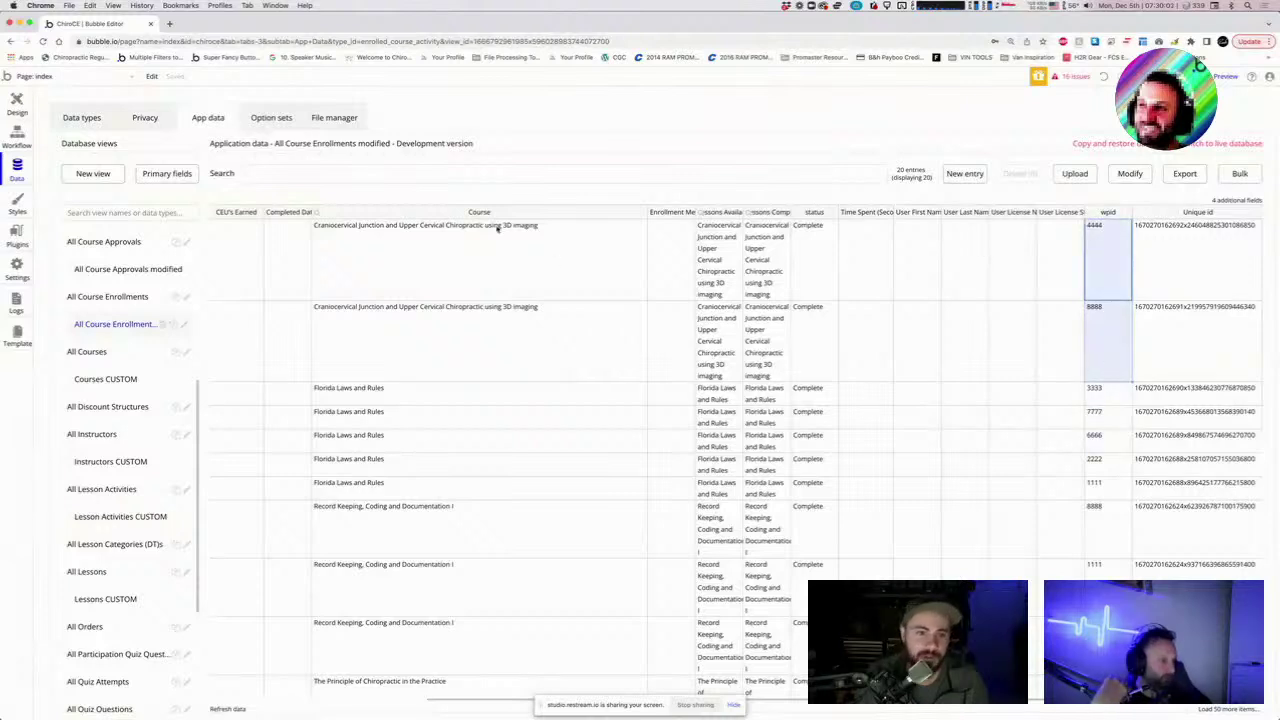
click(1102, 253)
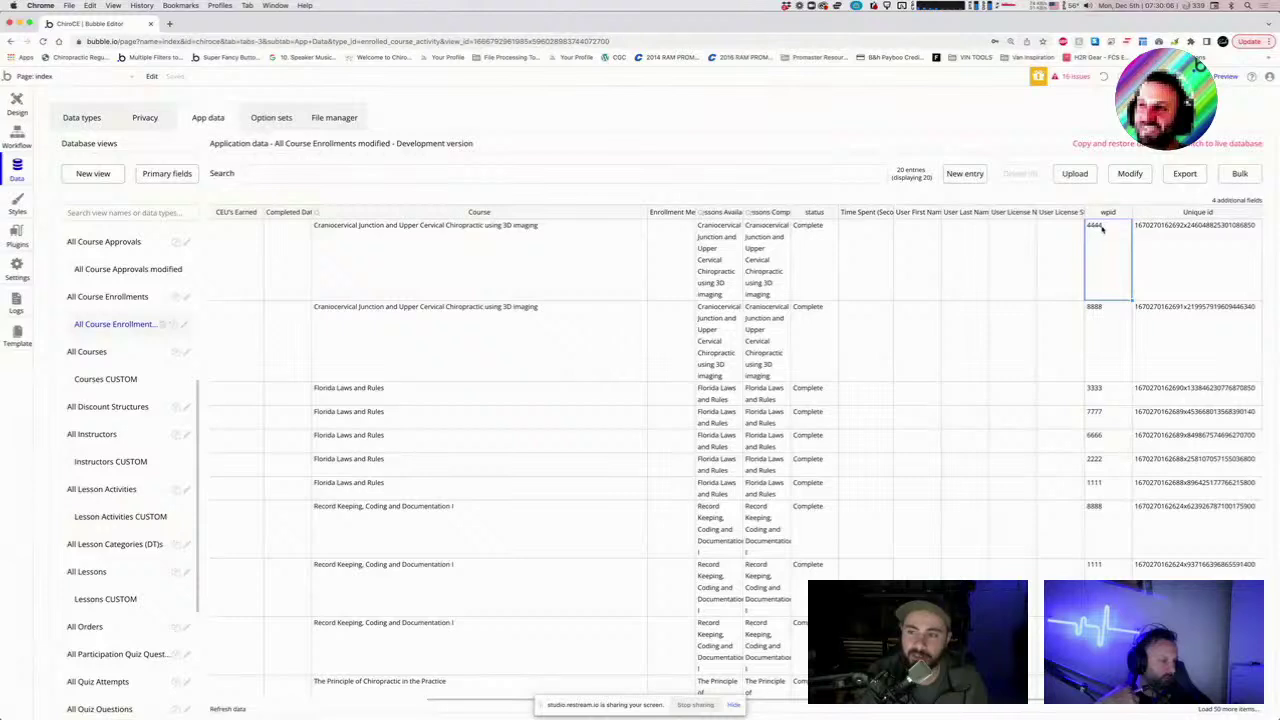
Return to the Users CUSTOM data and narrow the Course Enrollments column so that the wpid and Unique id columns fit.
scroll(100, 605, down, 4)
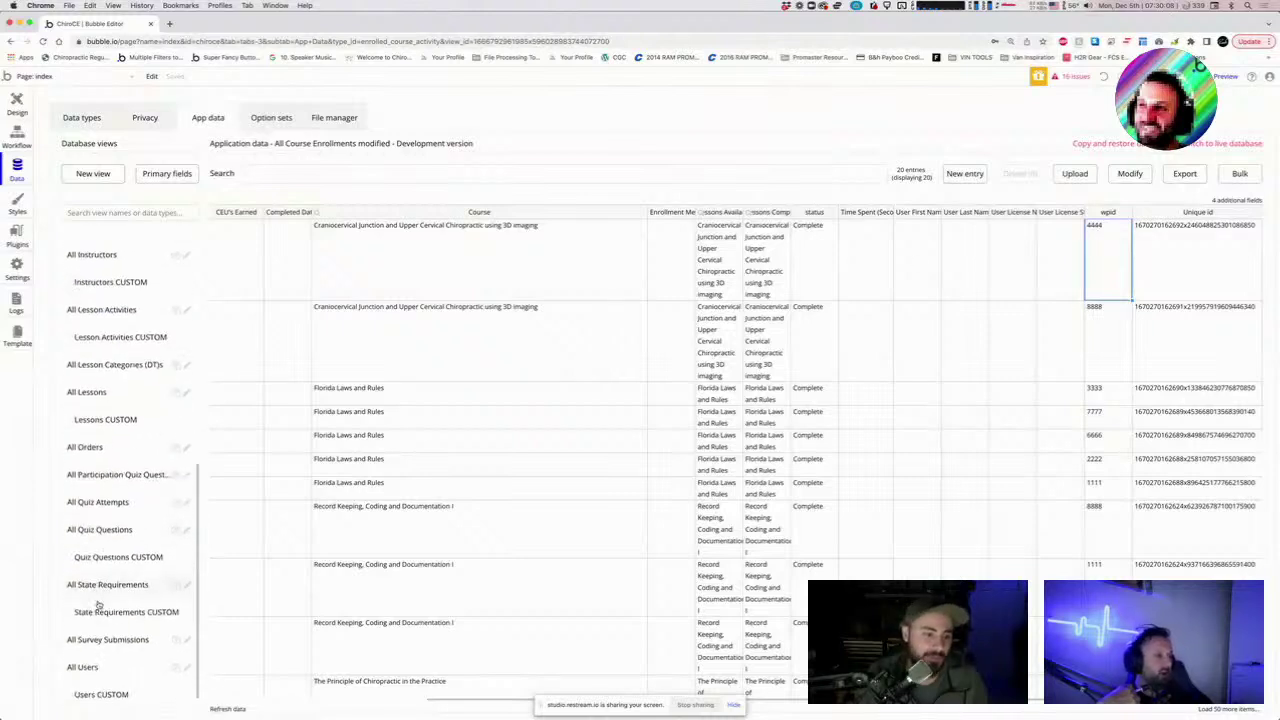
click(98, 659)
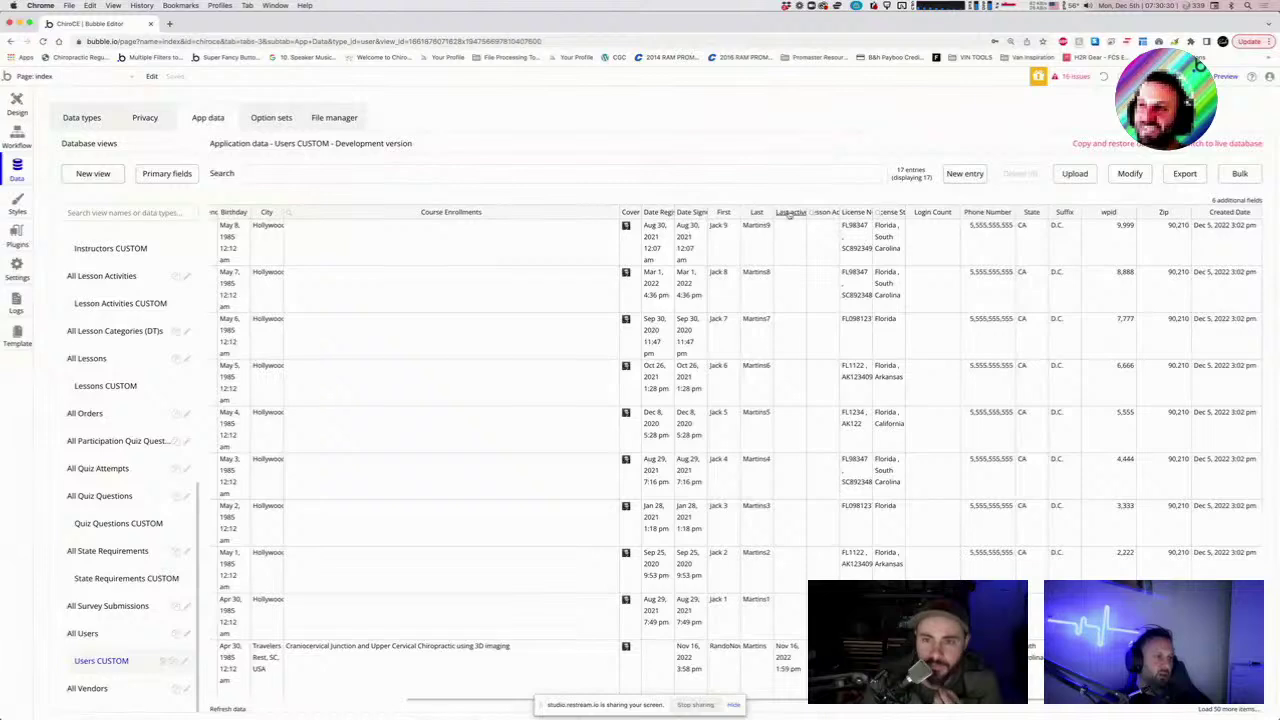
drag(617, 212, 465, 240)
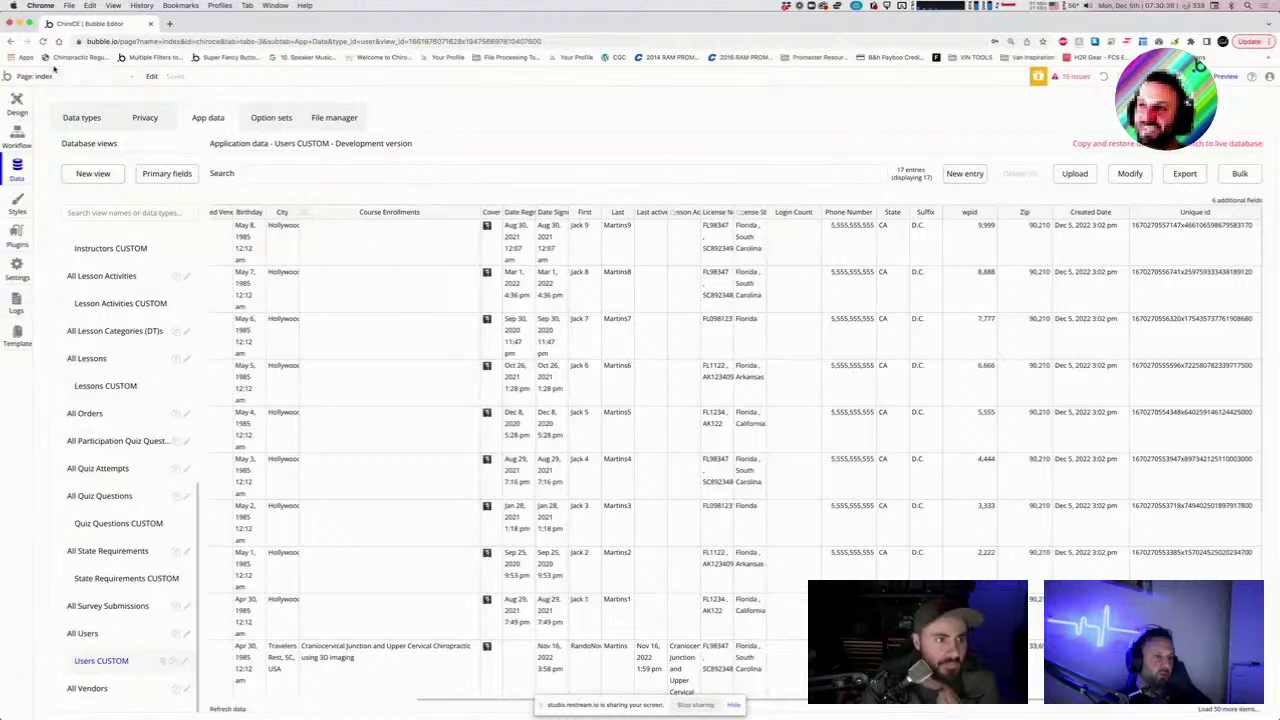
Go to the Backend workflows page and bring up the choices for adding a new backend workflow.
click(52, 76)
click(50, 430)
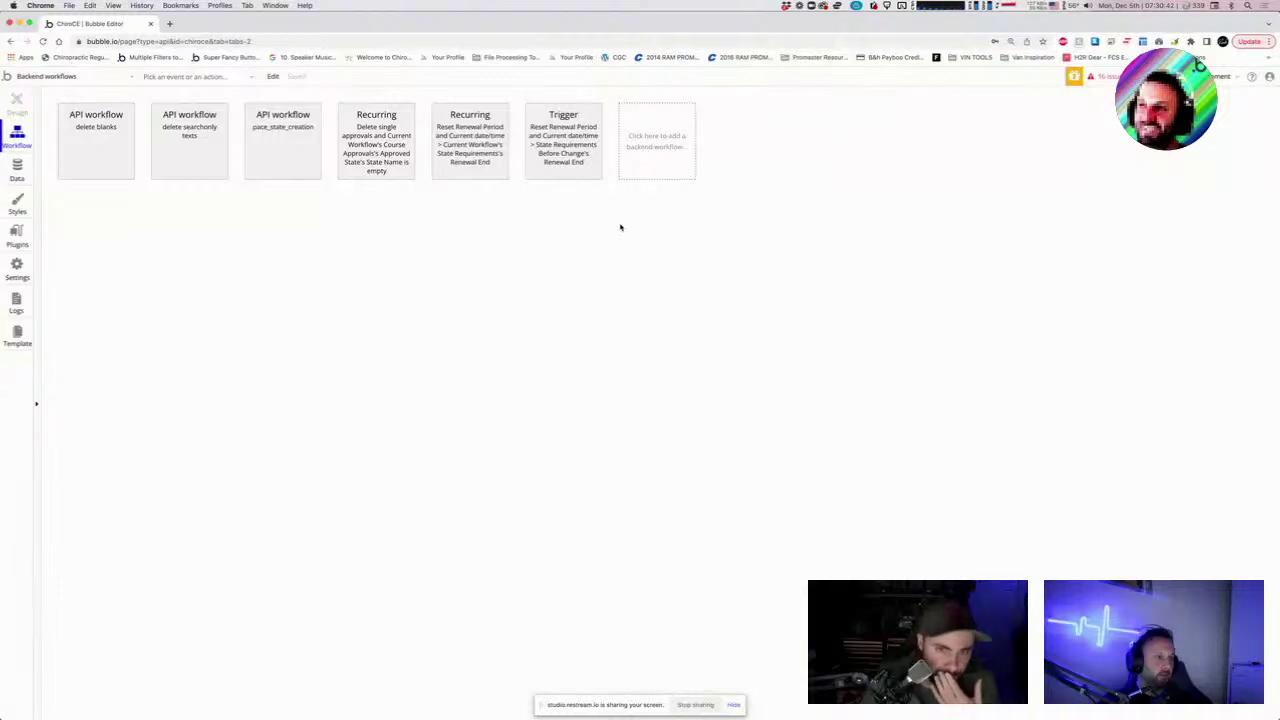
click(646, 165)
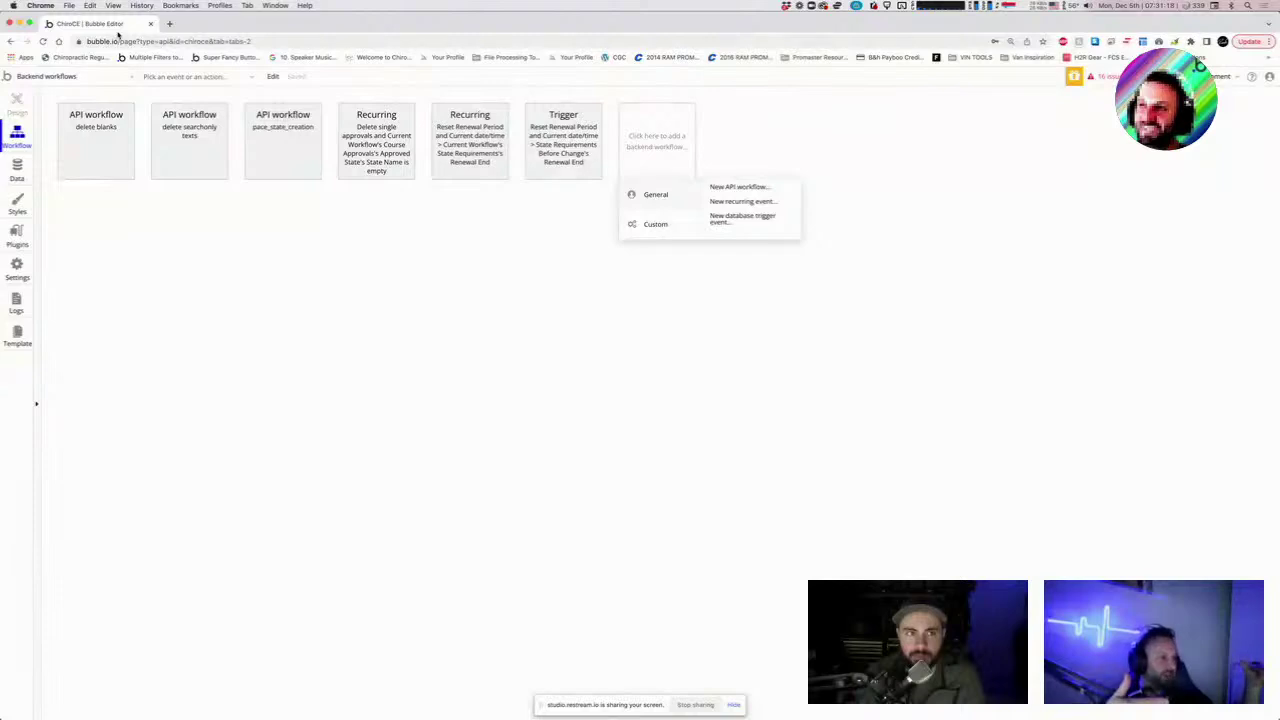
Duplicate the editor in a second browser tab and show the All Users app data in the original one.
right_click(122, 24)
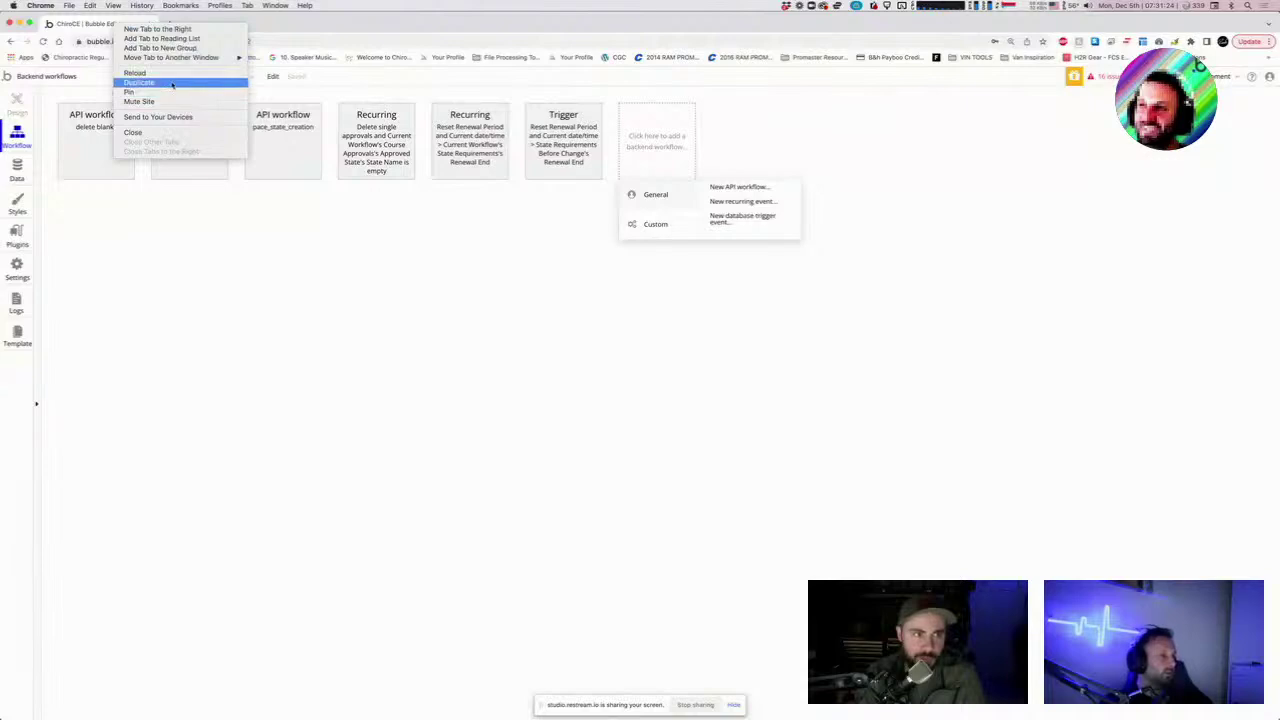
click(172, 86)
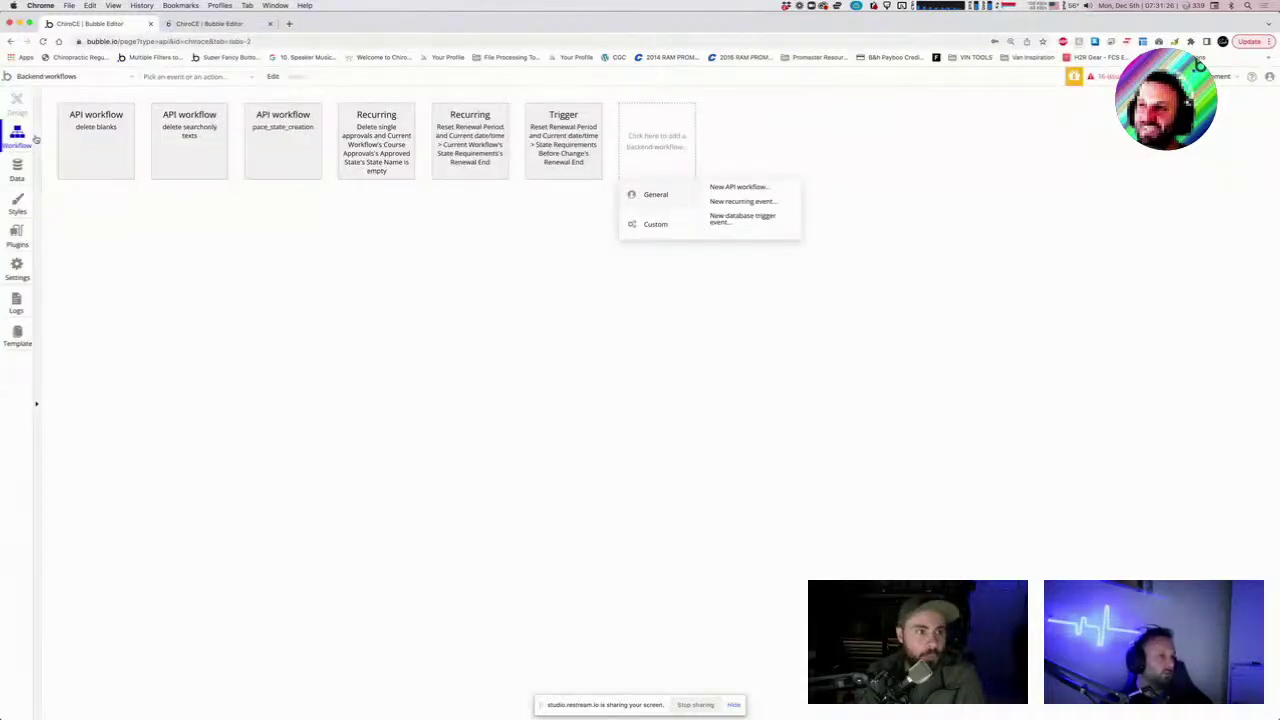
click(17, 168)
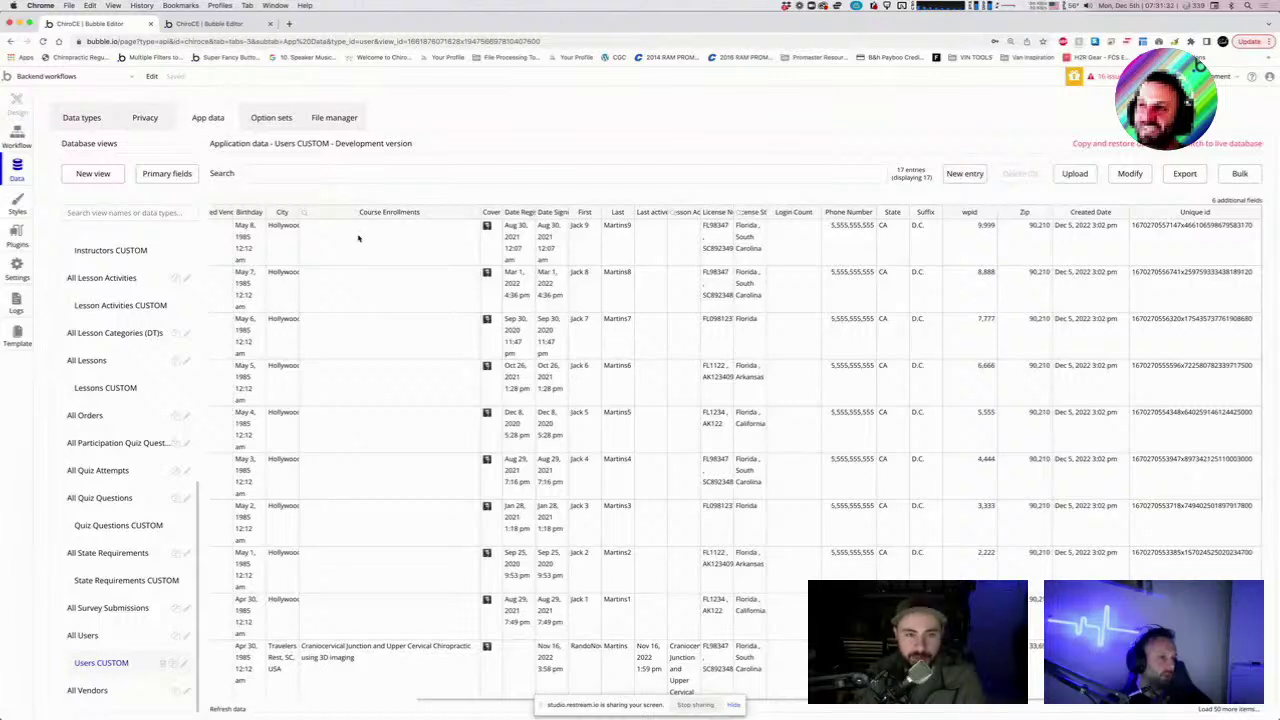
click(358, 238)
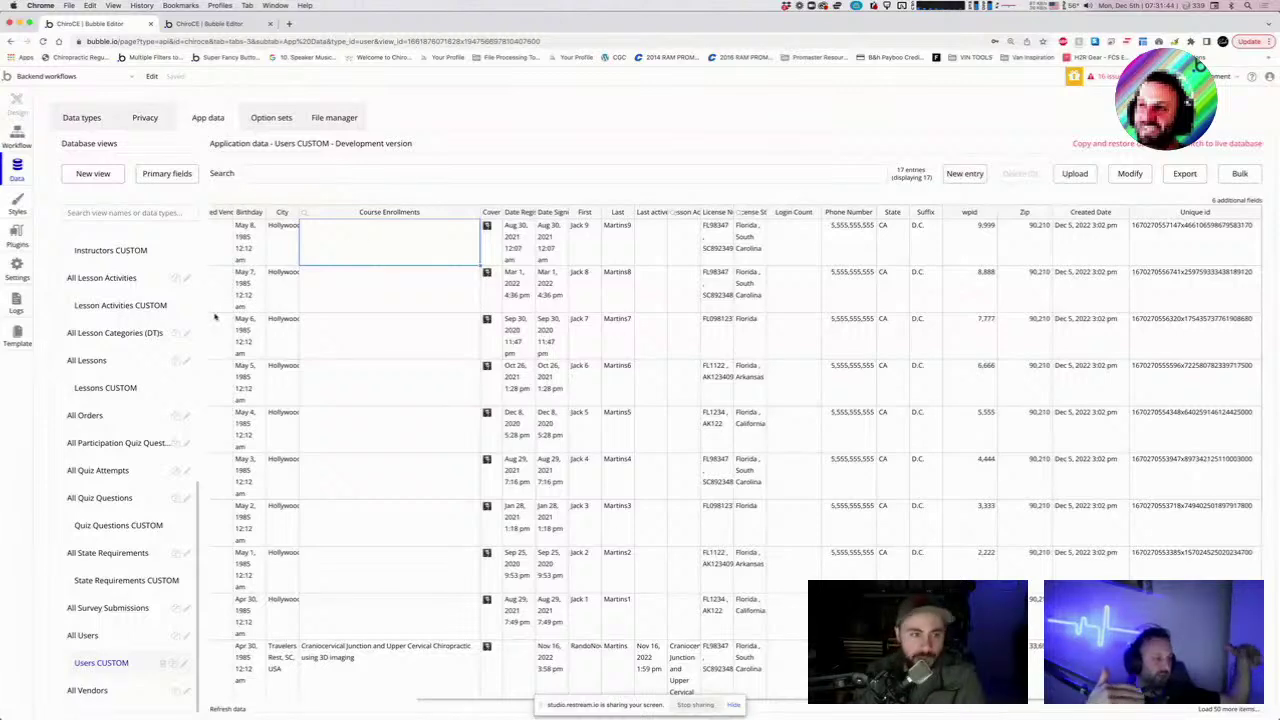
scroll(96, 620, down, 1)
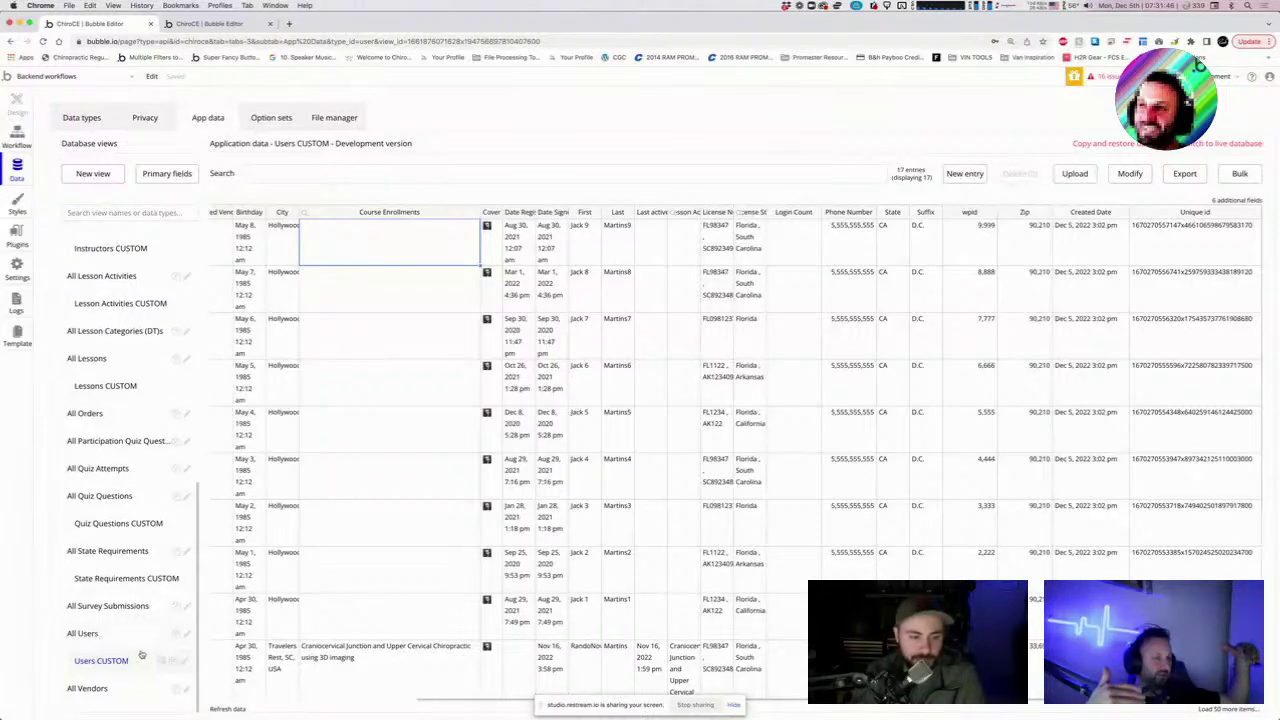
click(124, 638)
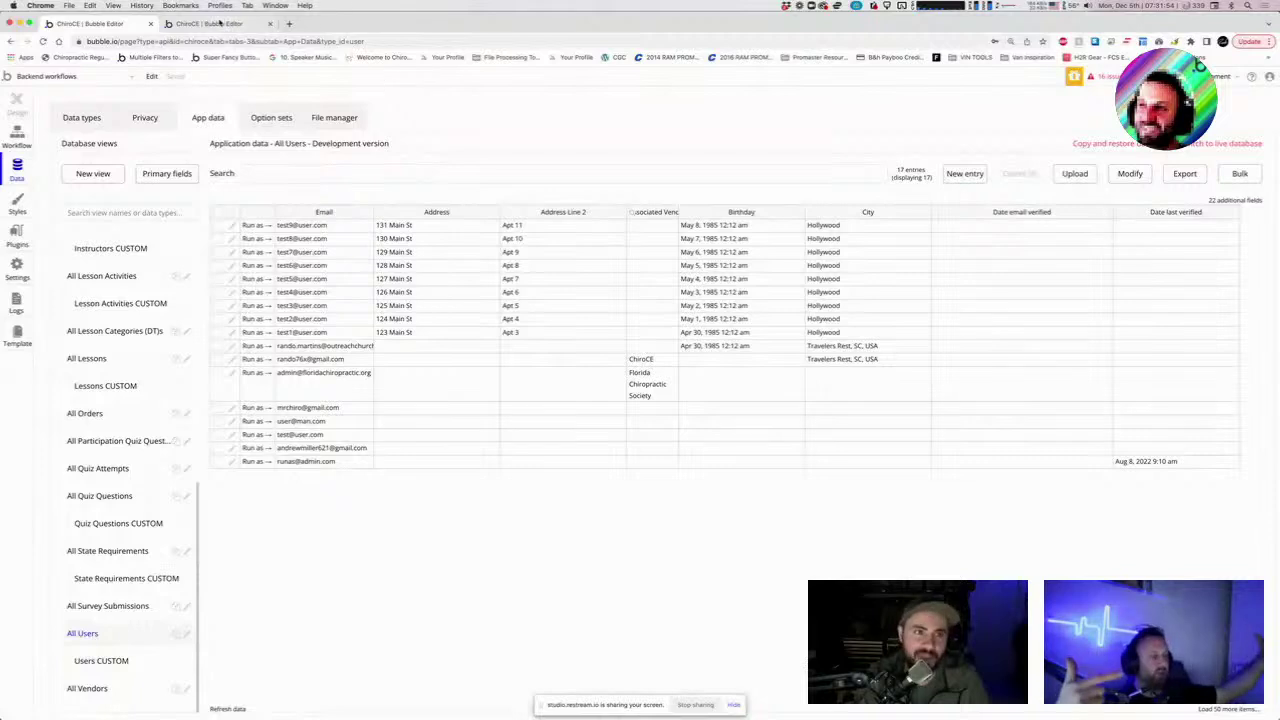
In the duplicated editor tab, add a new API workflow and move its settings window to the middle of the canvas.
click(218, 22)
click(664, 168)
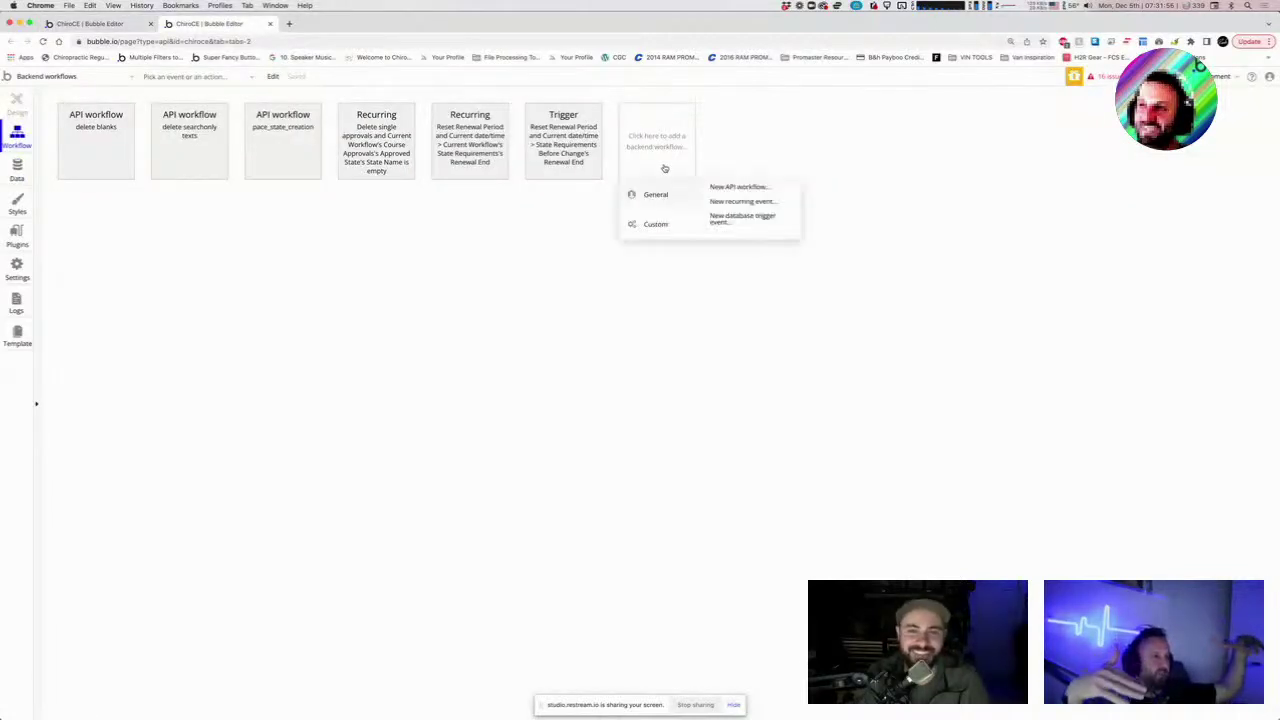
click(740, 187)
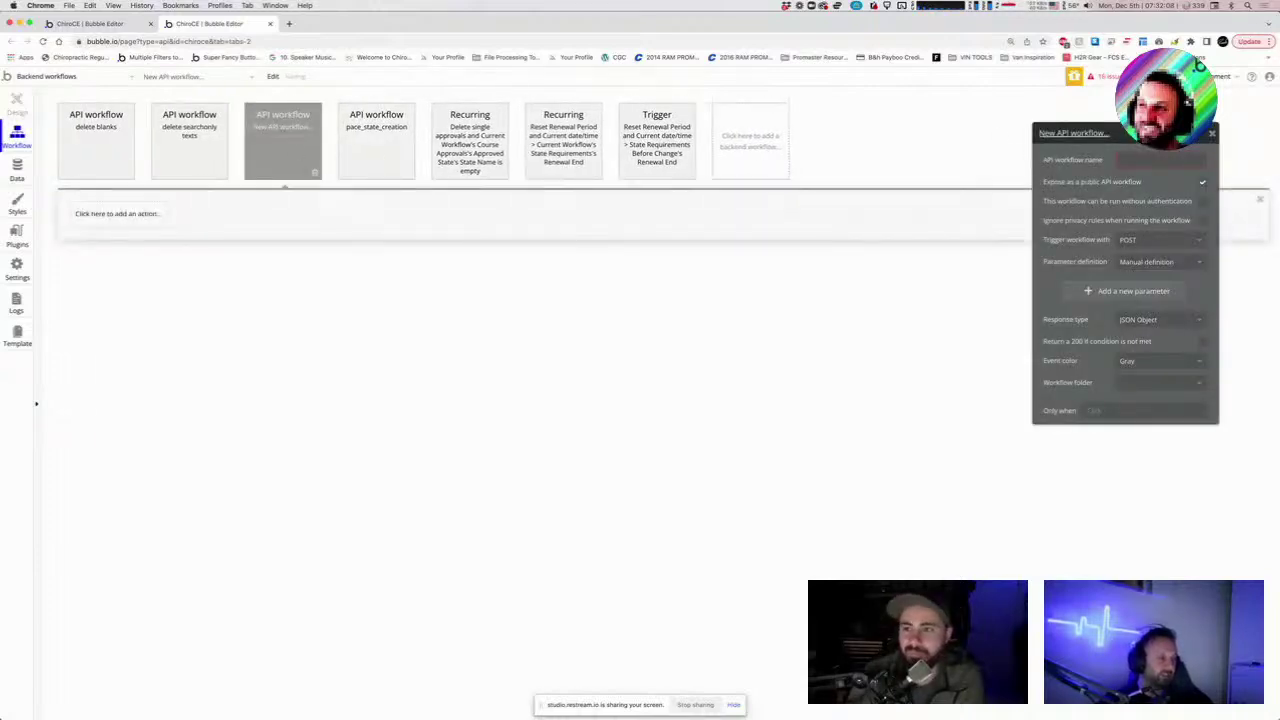
drag(1137, 133, 583, 275)
right_click(599, 273)
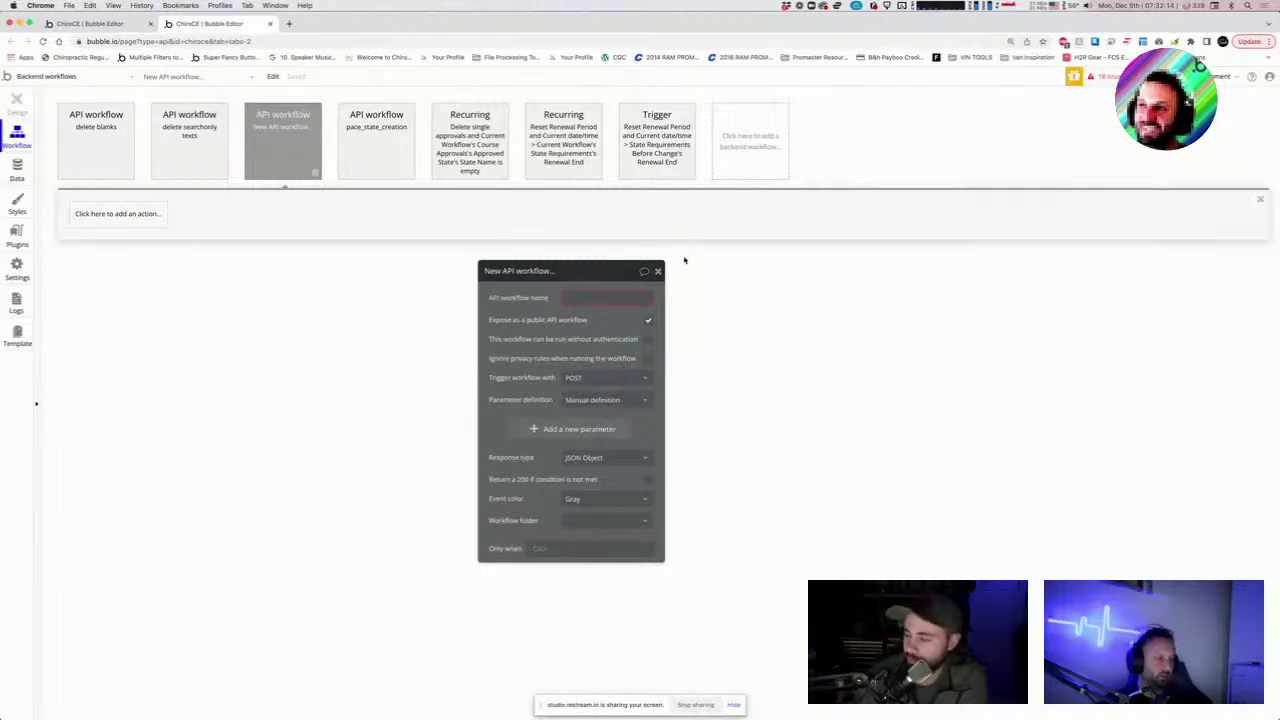
Switch to the desktop and open the learndash Course Report file in Excel.
key(ctrl+Up)
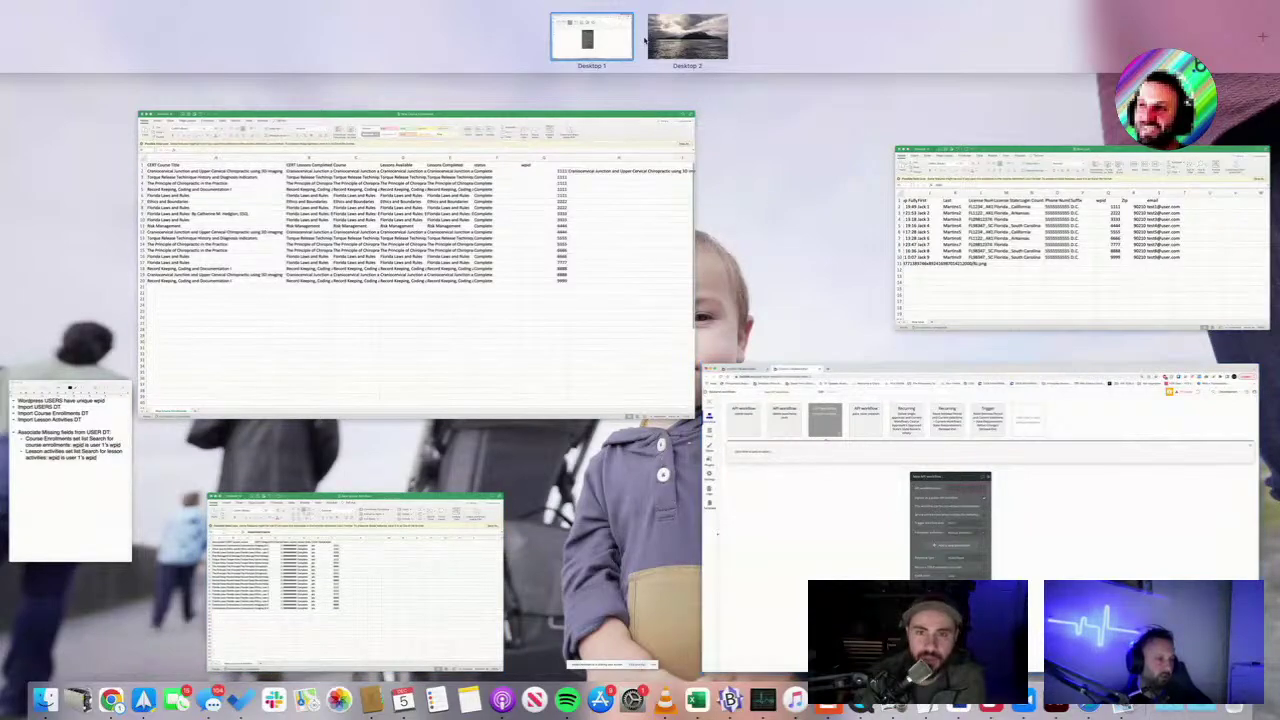
key(Escape)
key(F11)
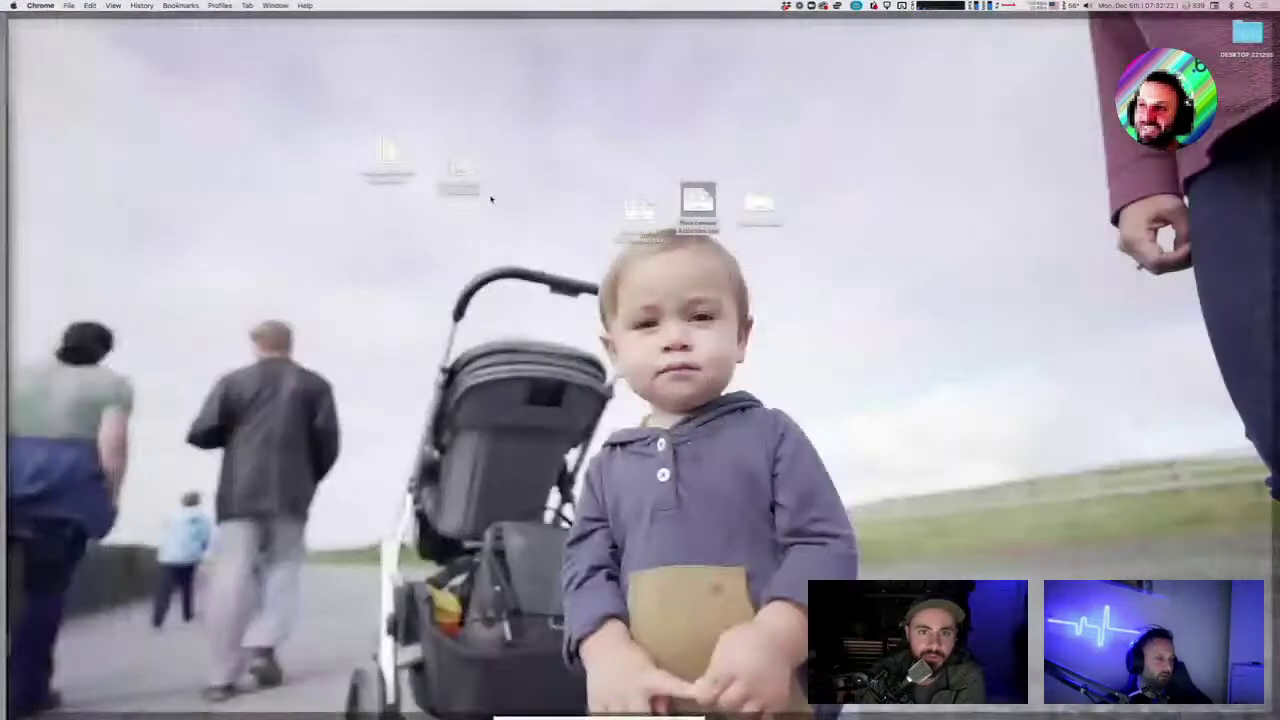
double_click(388, 152)
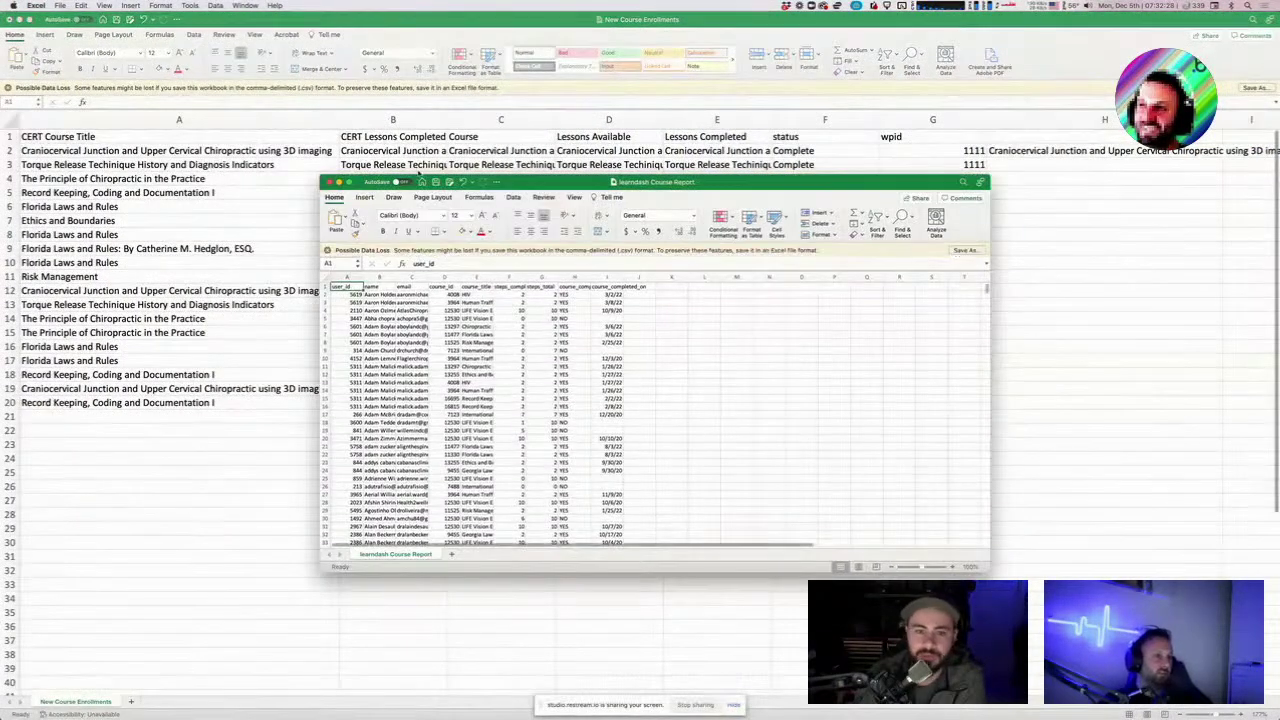
Select all data in the learndash Course Report, check how far its rows extend, and close the report.
scroll(657, 401, down, 5)
key(super+a)
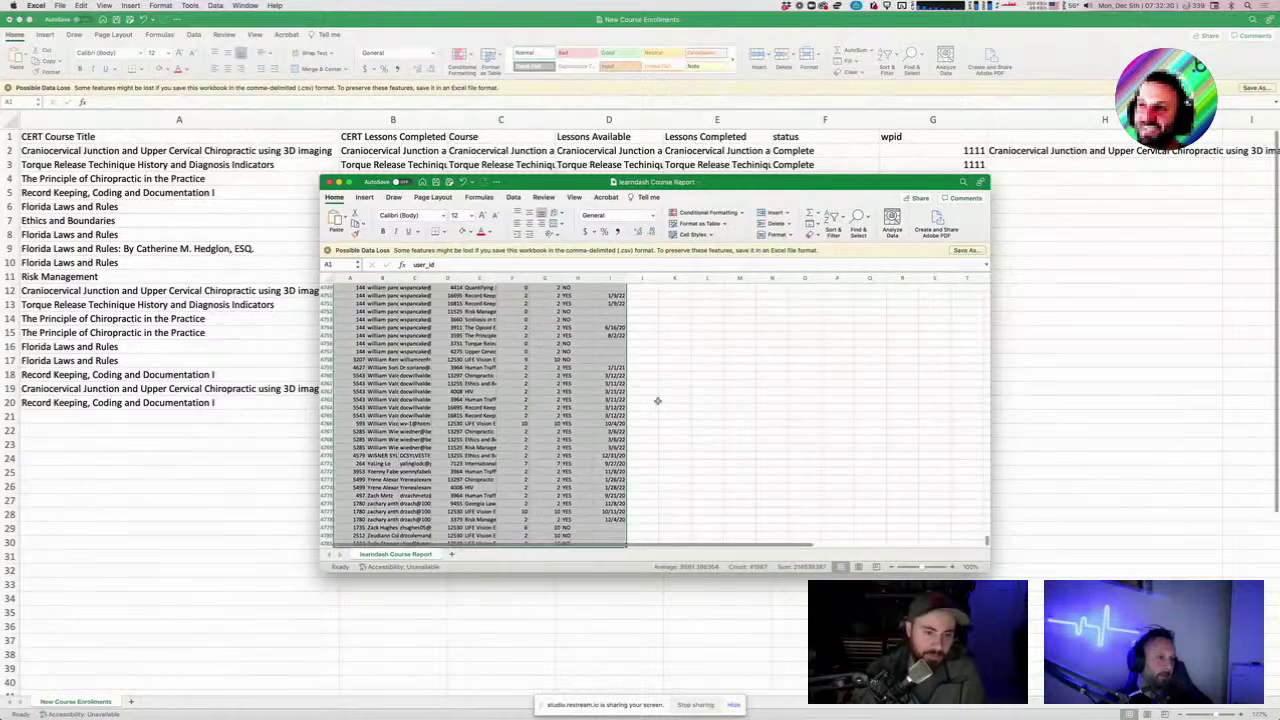
scroll(600, 390, down, 20)
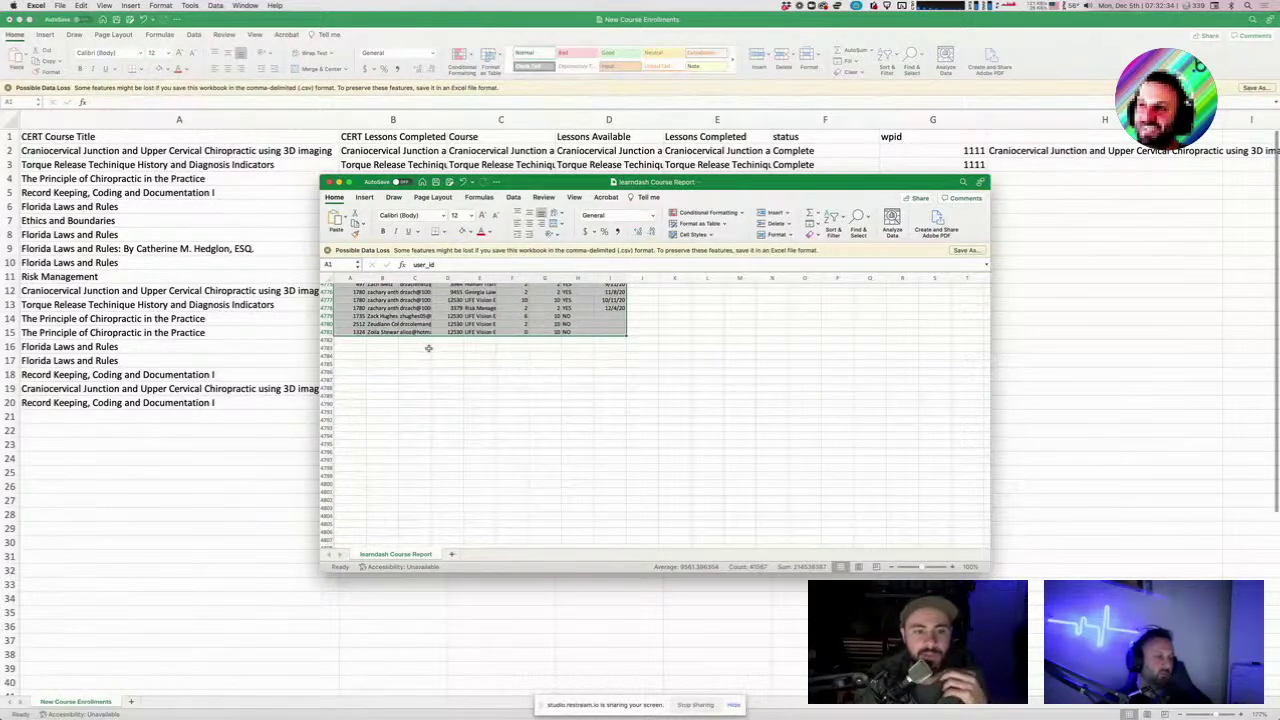
click(342, 340)
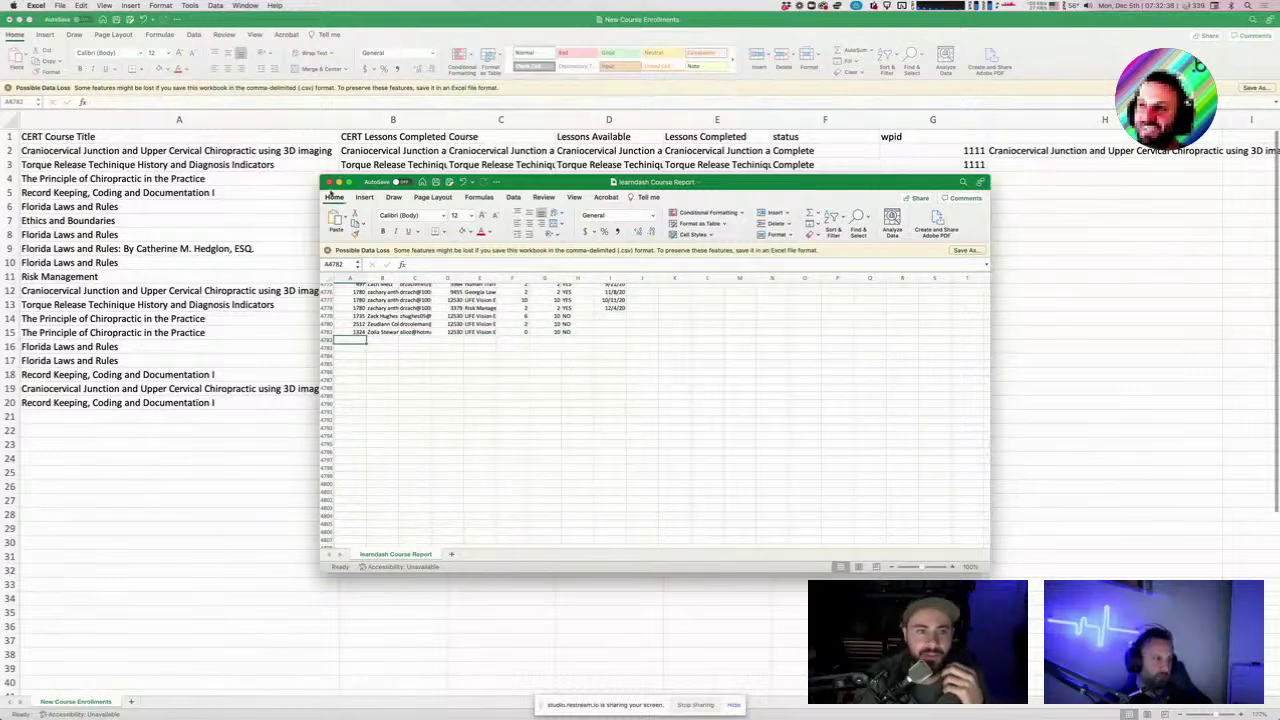
click(329, 183)
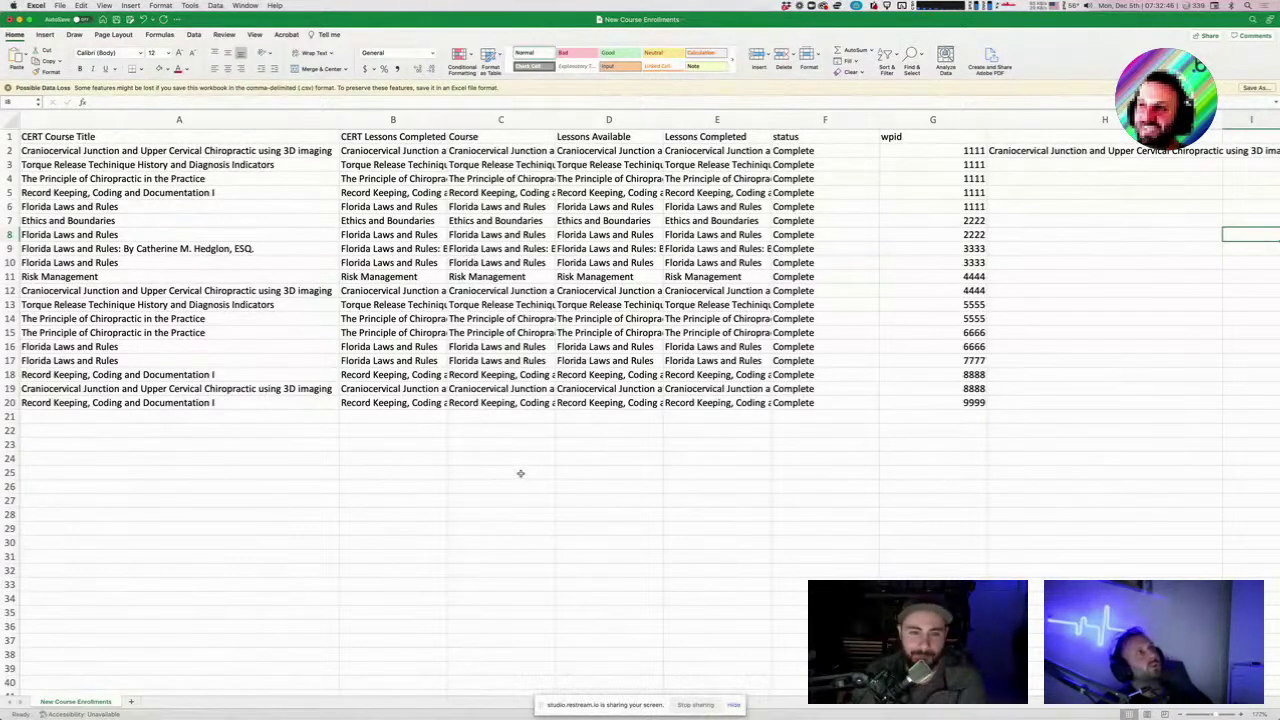
Switch back to the Bubble editor in Chrome and name the new API workflow "User course enrollments".
key(ctrl+Up)
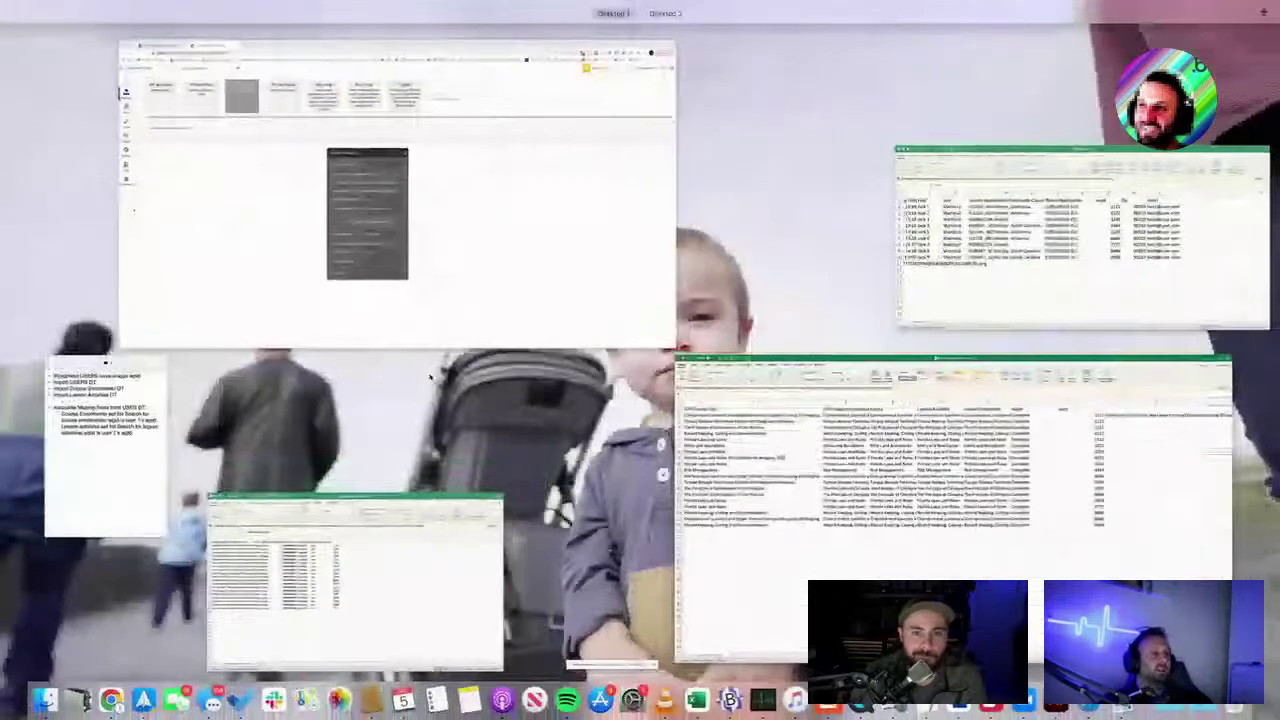
click(547, 292)
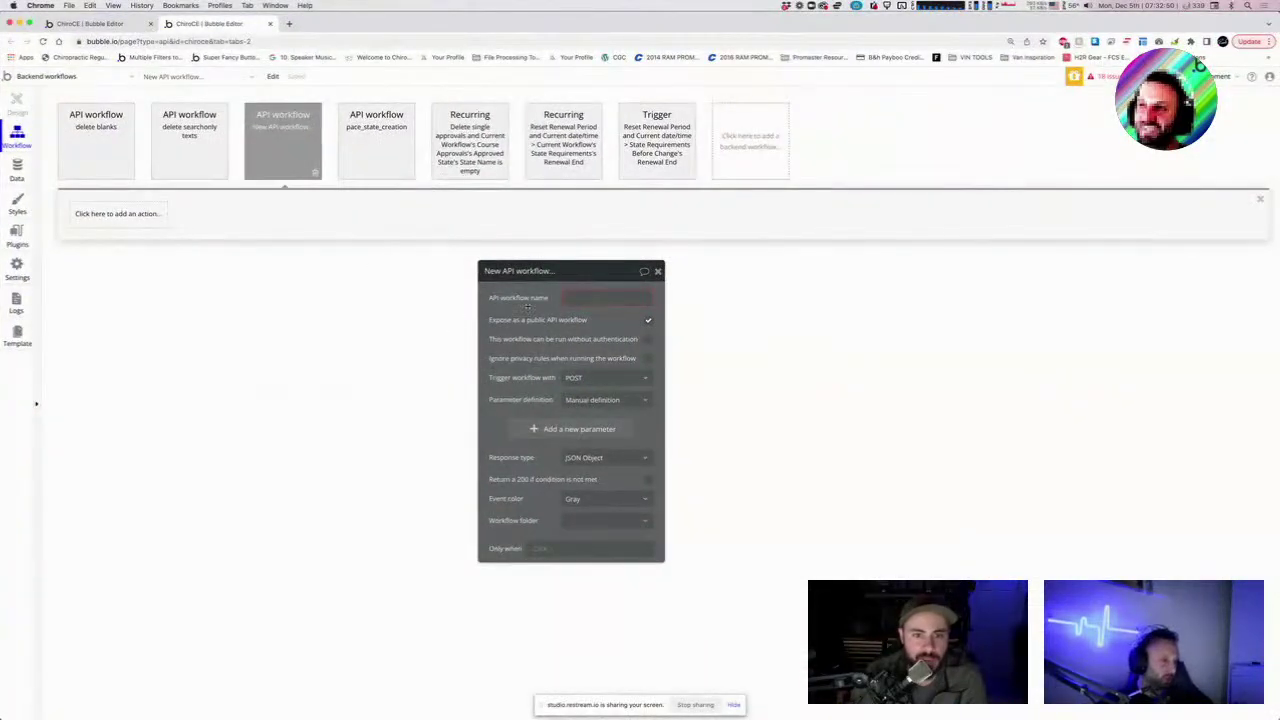
click(589, 302)
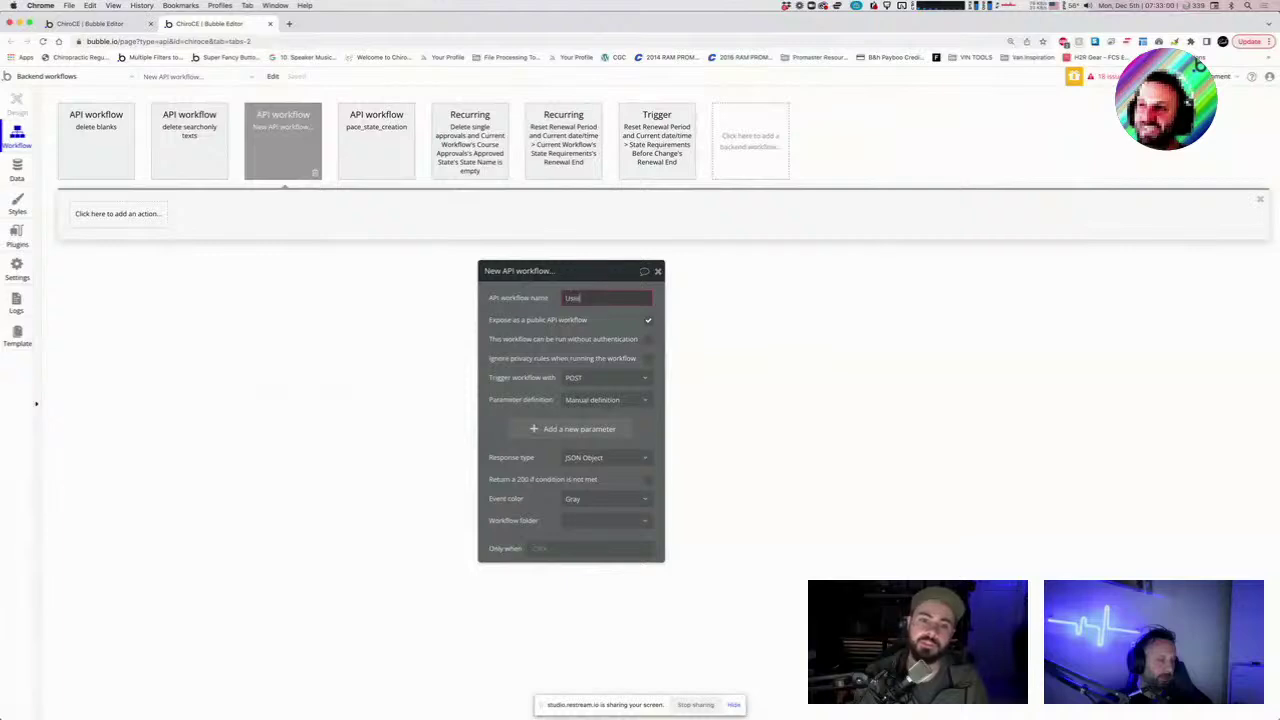
key(BackSpace)
key(BackSpace)
text(User)
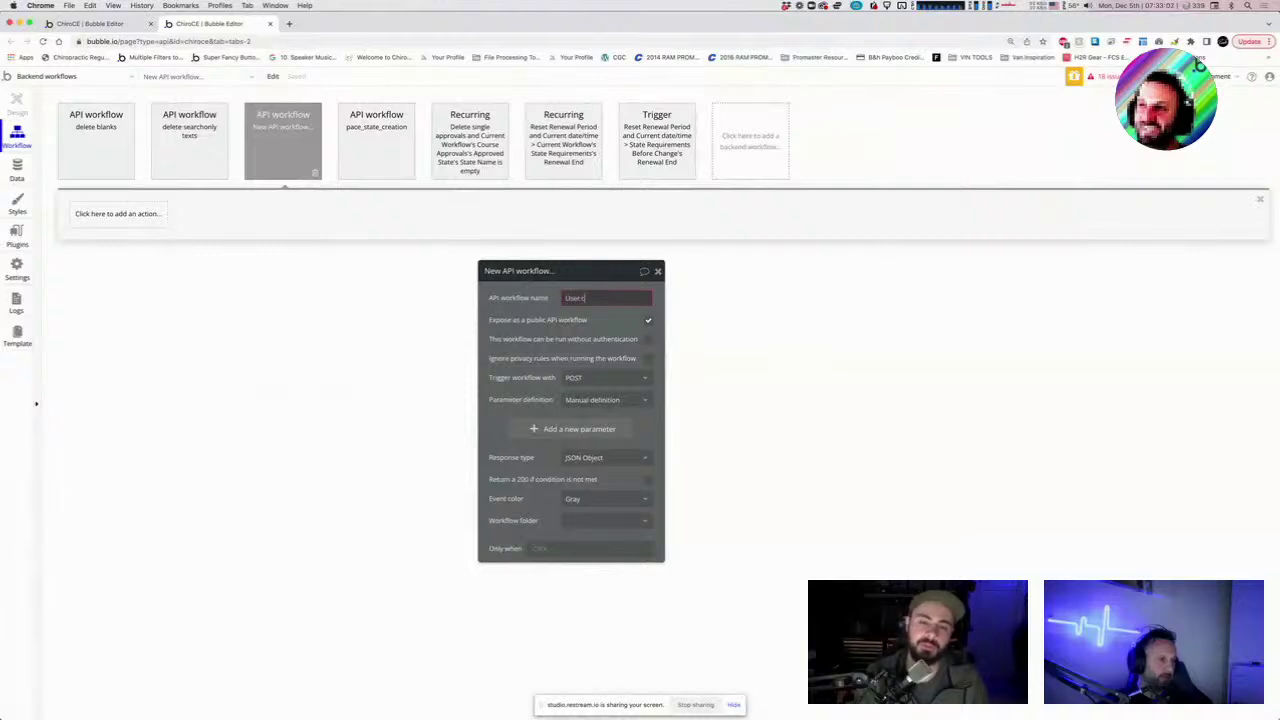
text( course enr)
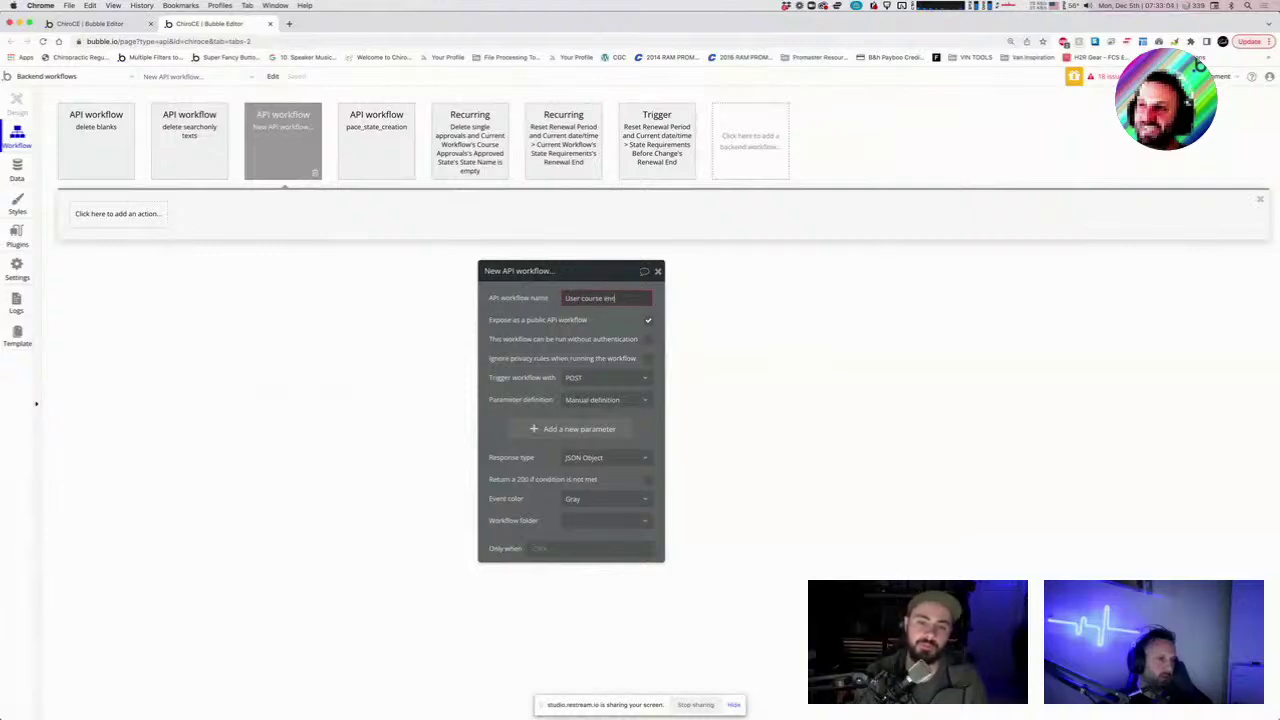
text(ollments)
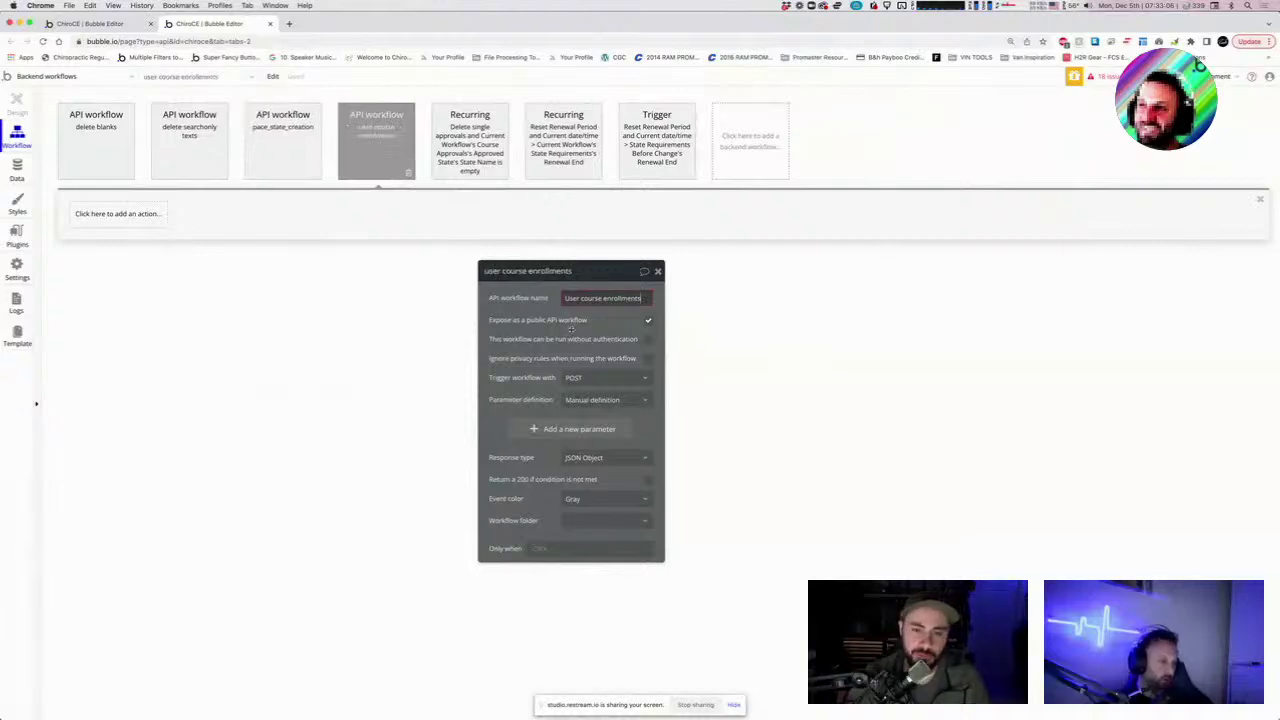
click(549, 320)
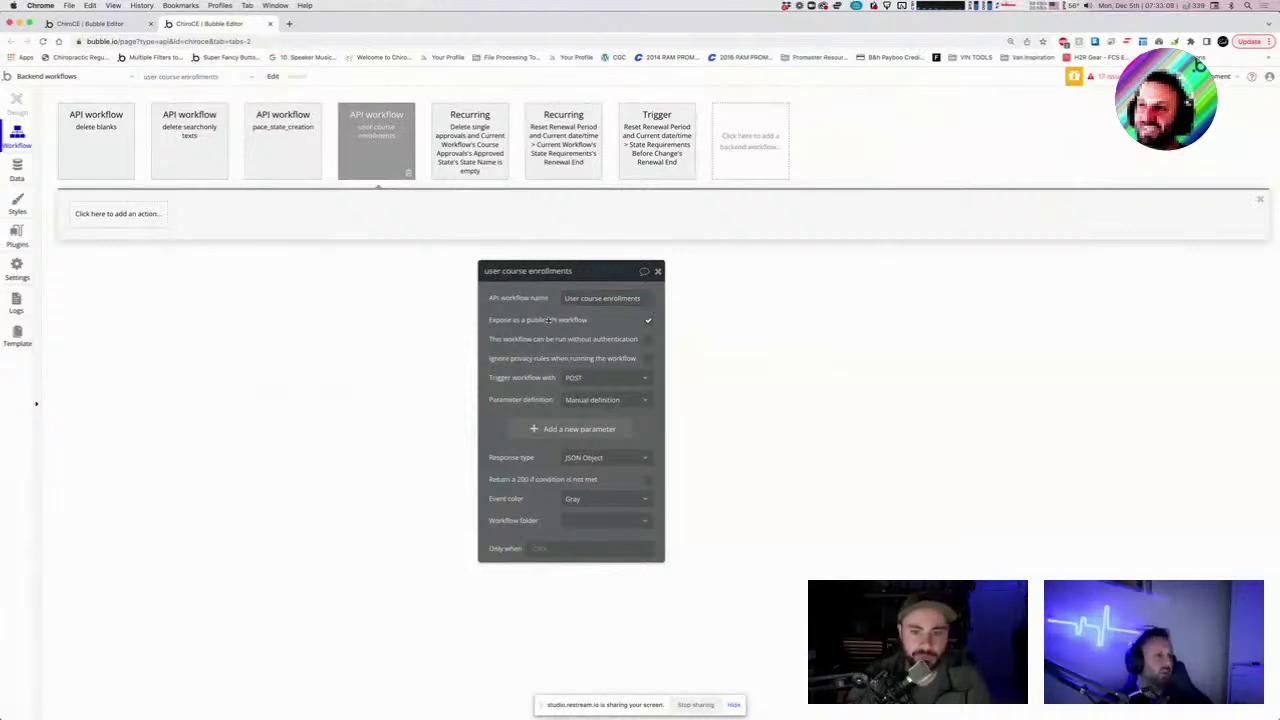
Rename the API workflow to user_course_enrollments, in lowercase with underscores instead of spaces.
click(579, 298)
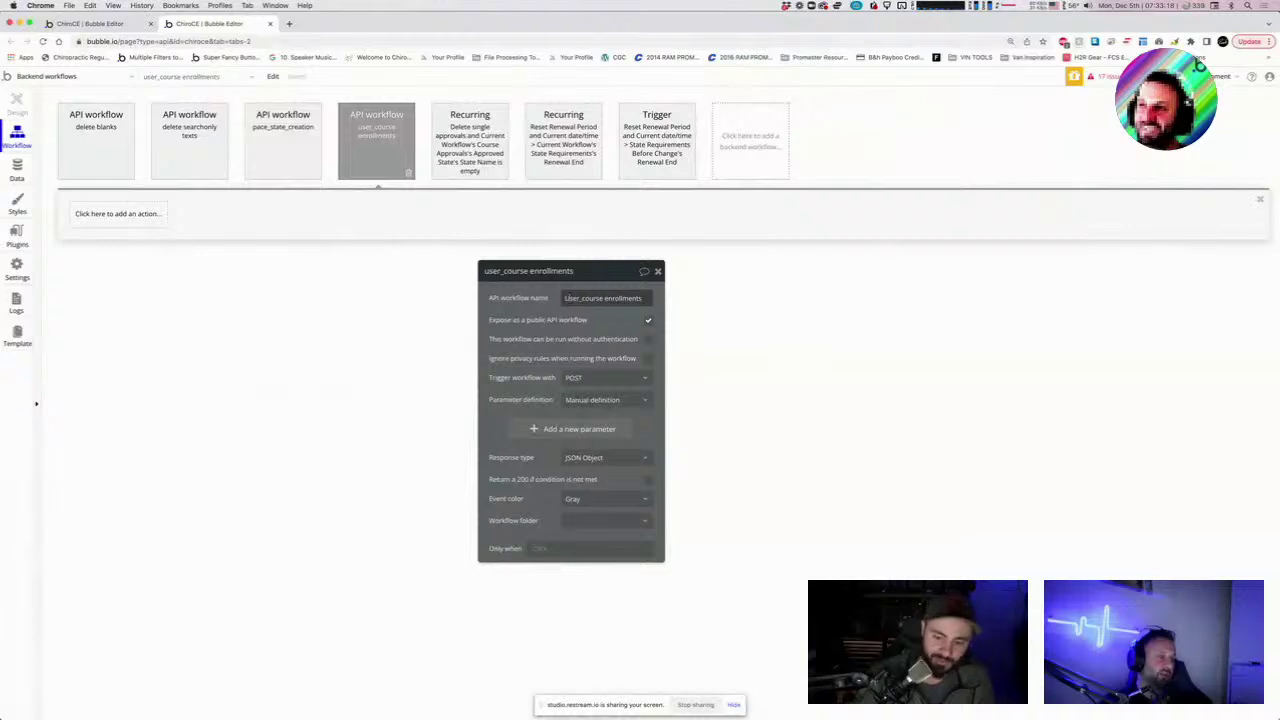
key(BackSpace)
text(u)
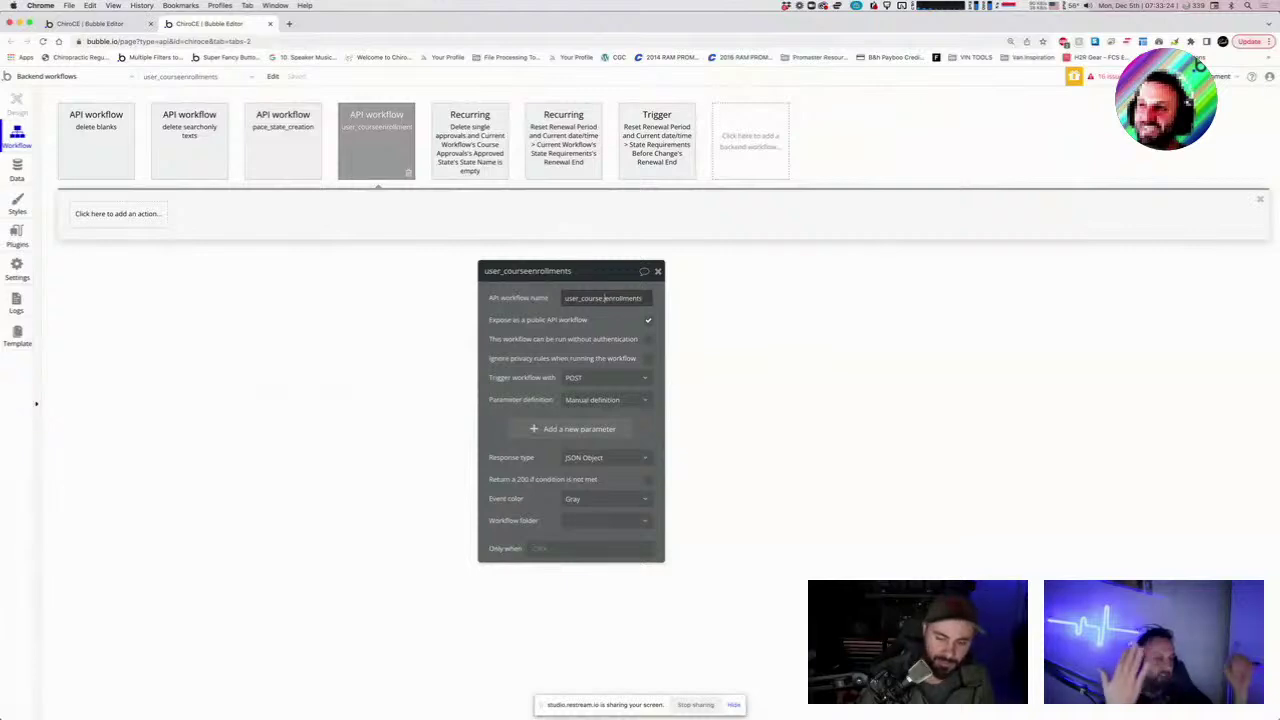
text(_)
double_click(593, 300)
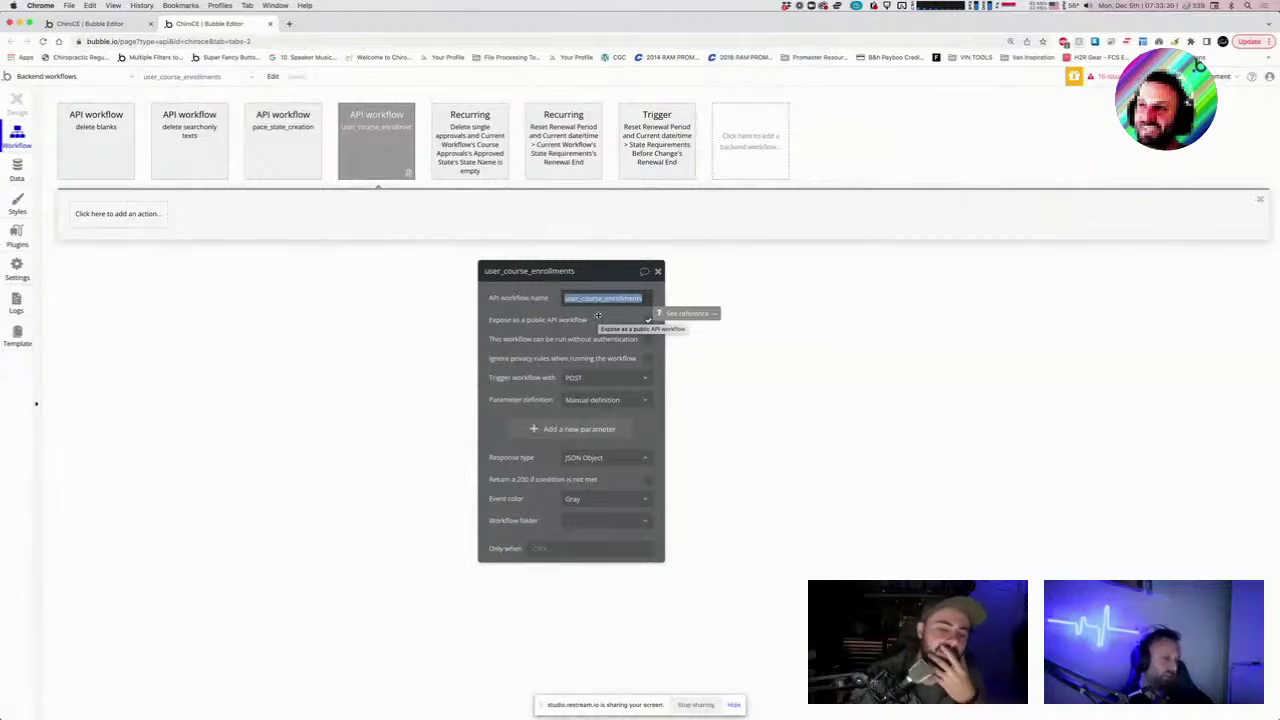
Enlarge the editor page, reposition the workflow's settings window, and open the Data (Things) actions available for user_course_enrollments.
drag(596, 271, 563, 297)
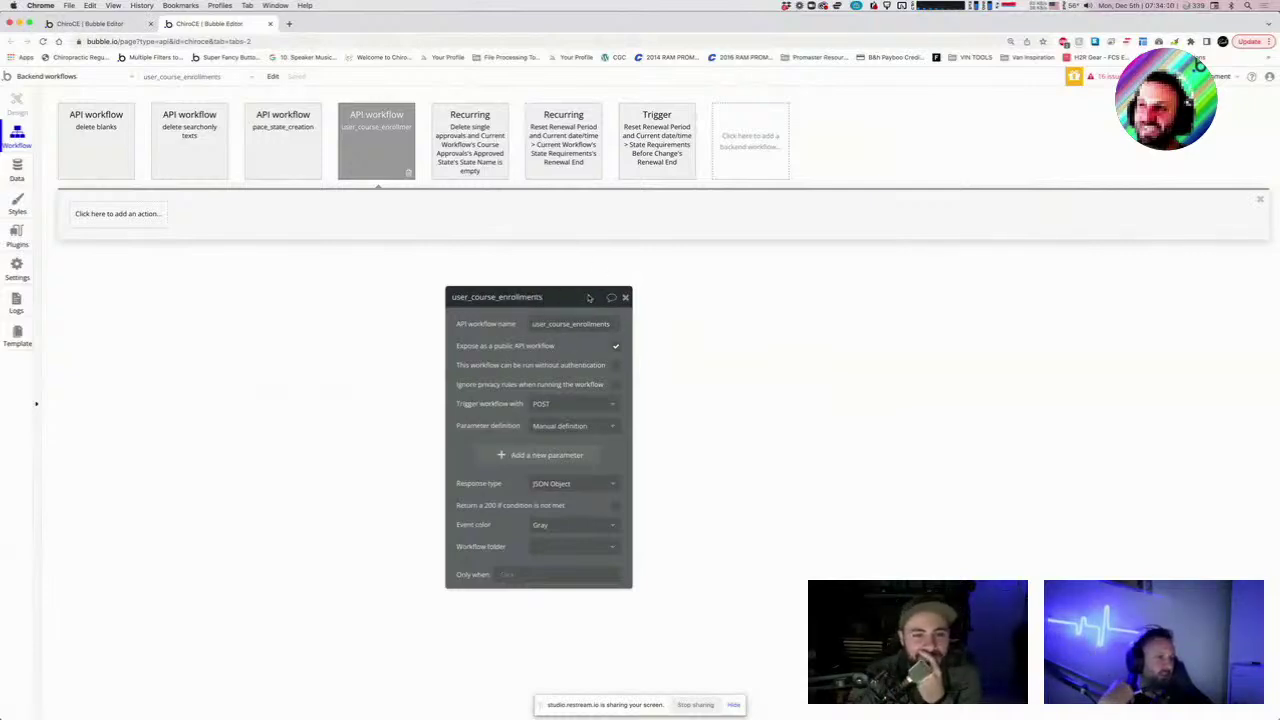
drag(589, 298, 629, 240)
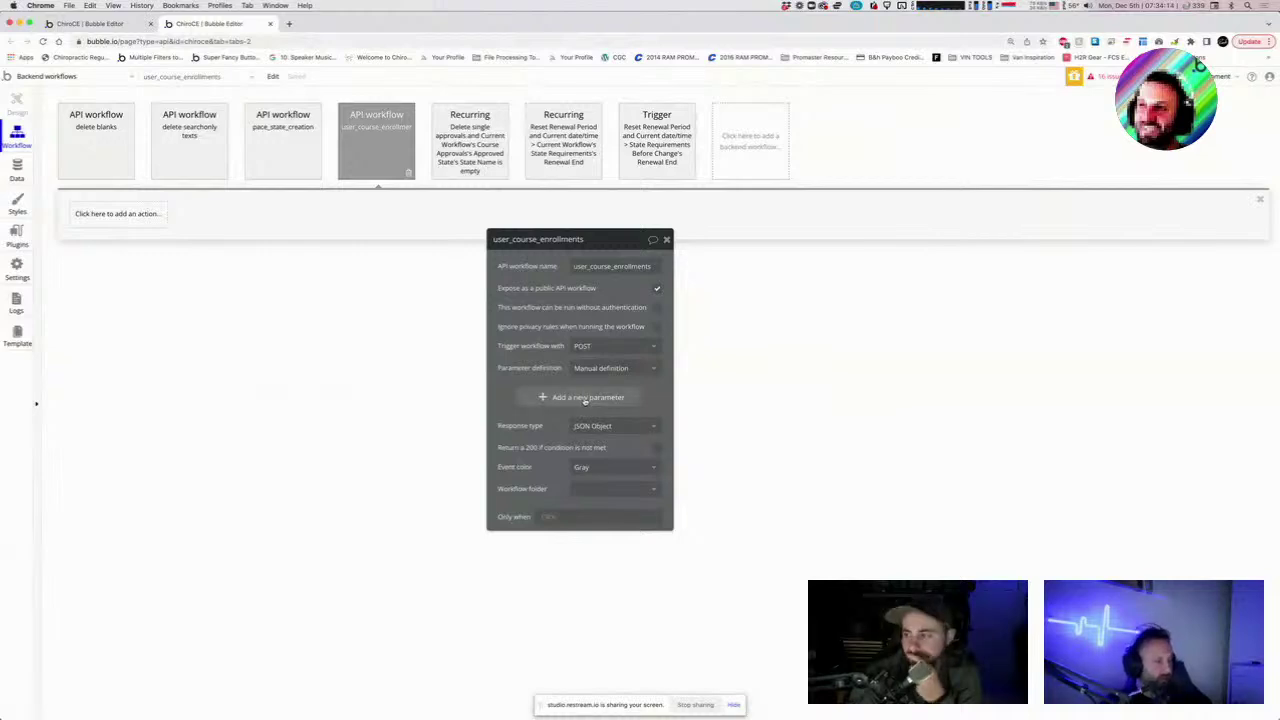
key(super+equal)
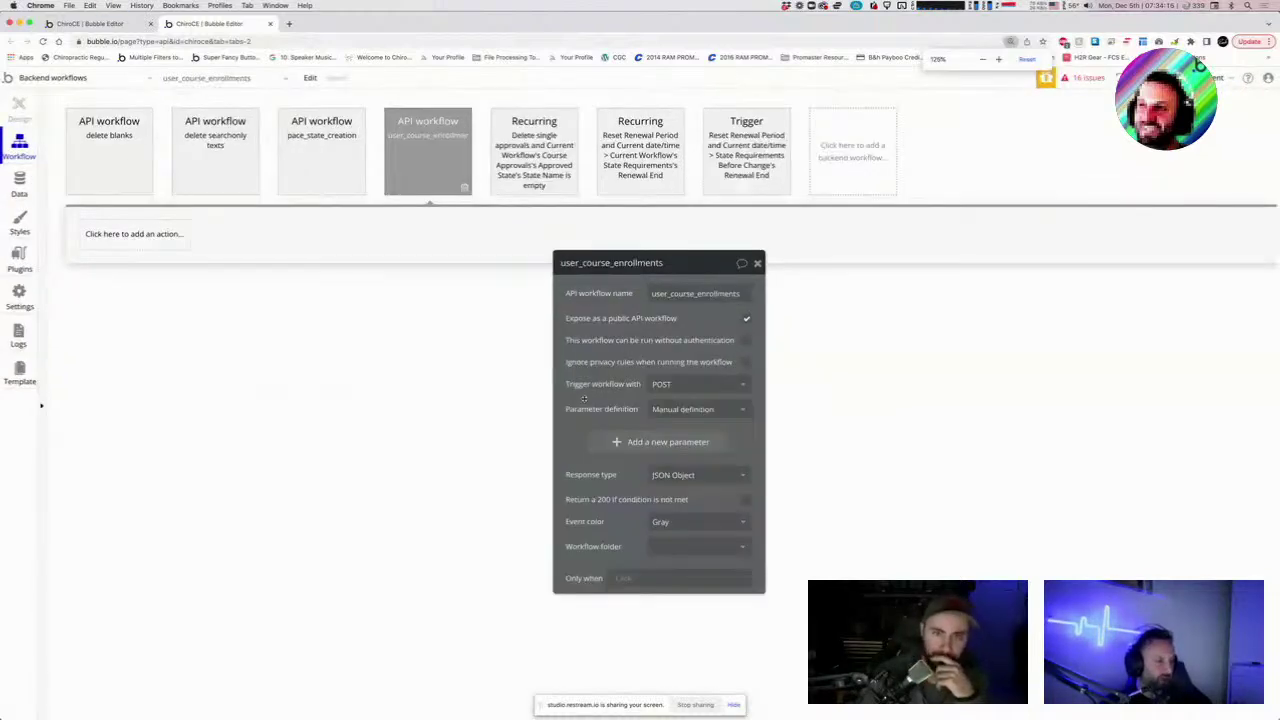
key(super+equal)
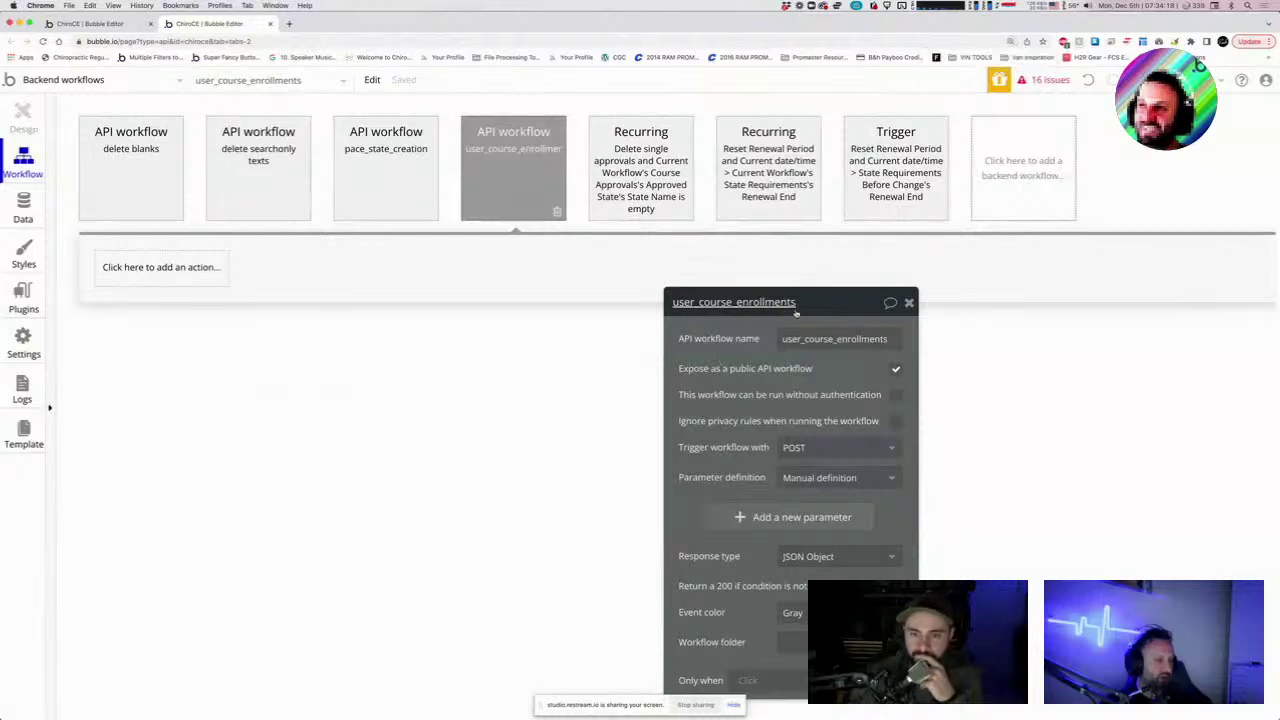
drag(825, 302, 664, 230)
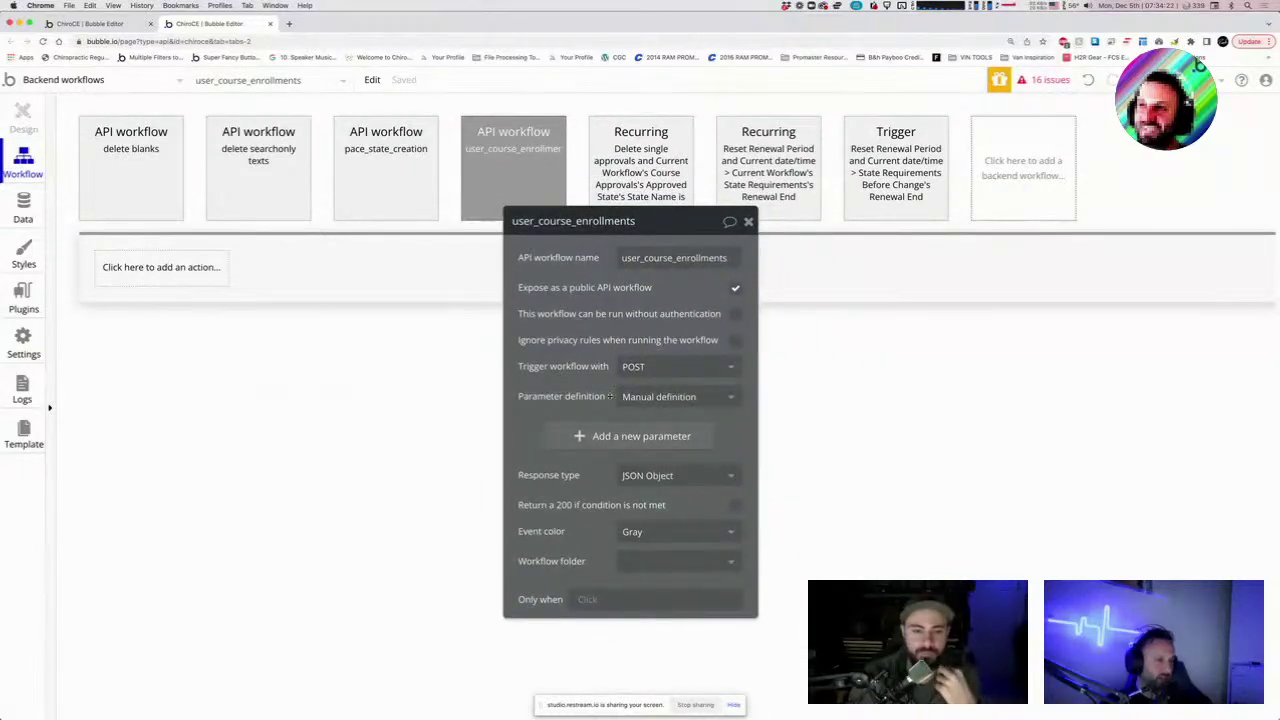
click(180, 264)
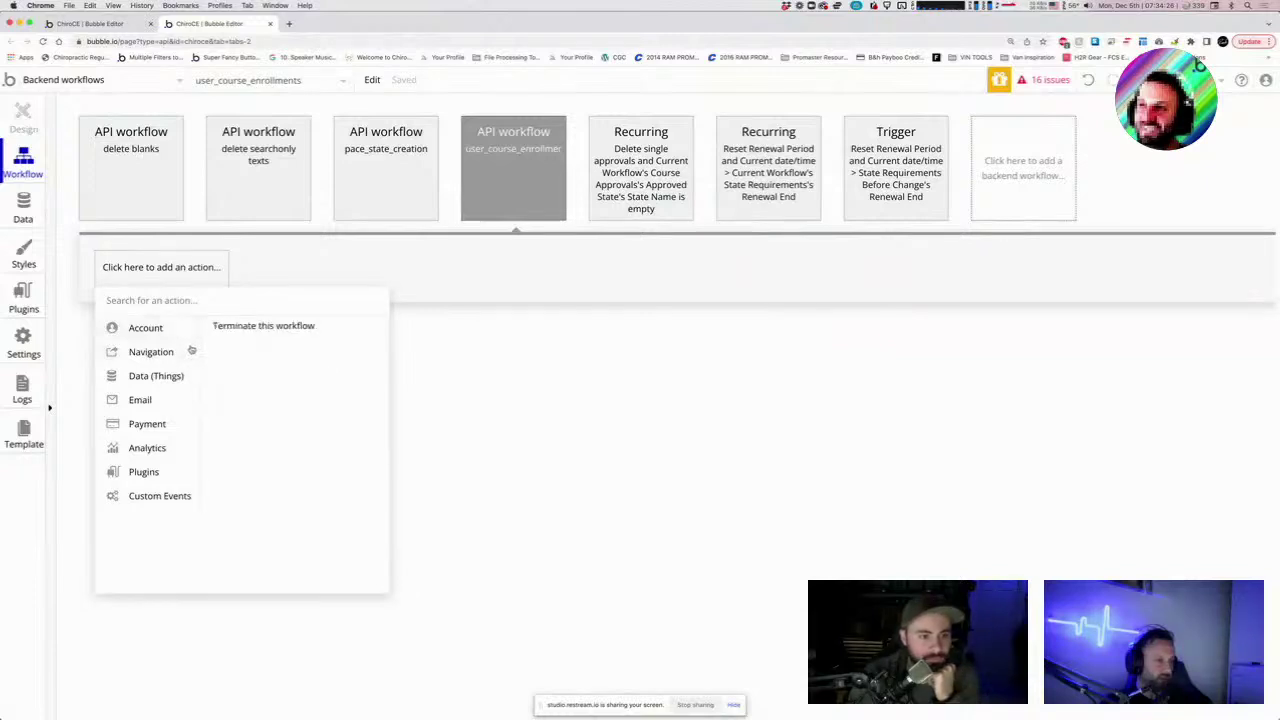
mouse_move(160, 377)
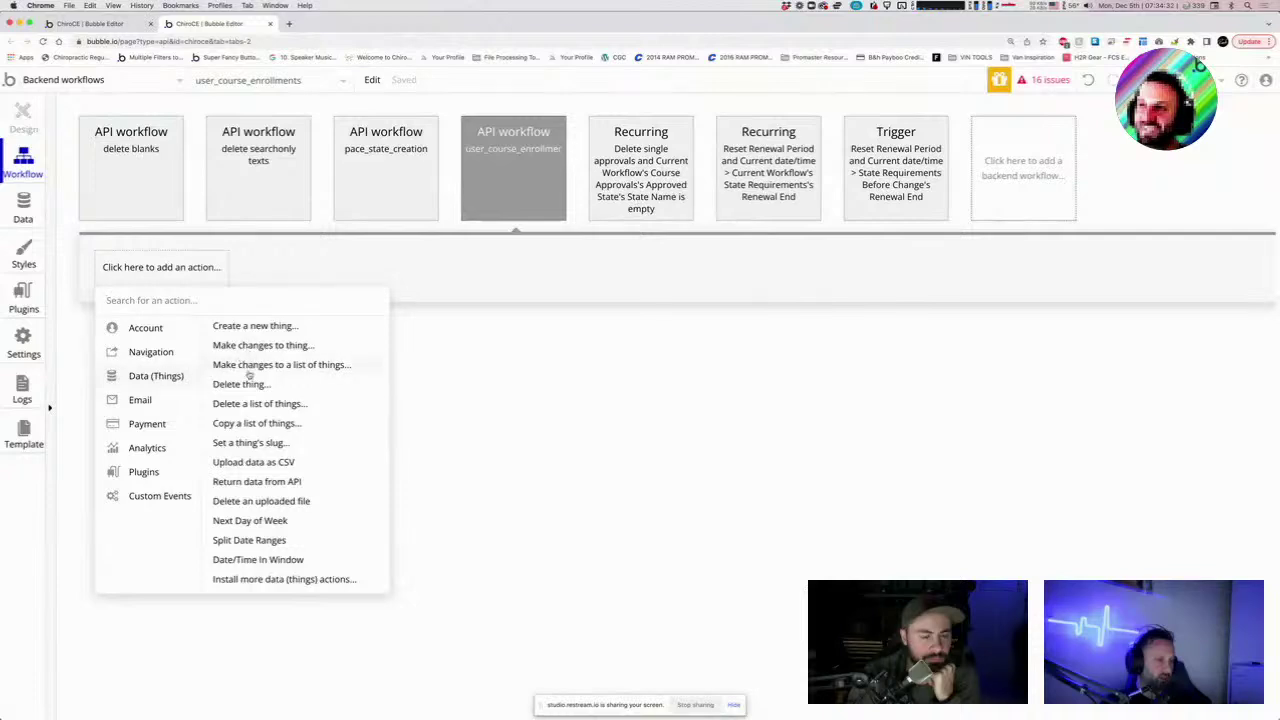
mouse_move(249, 372)
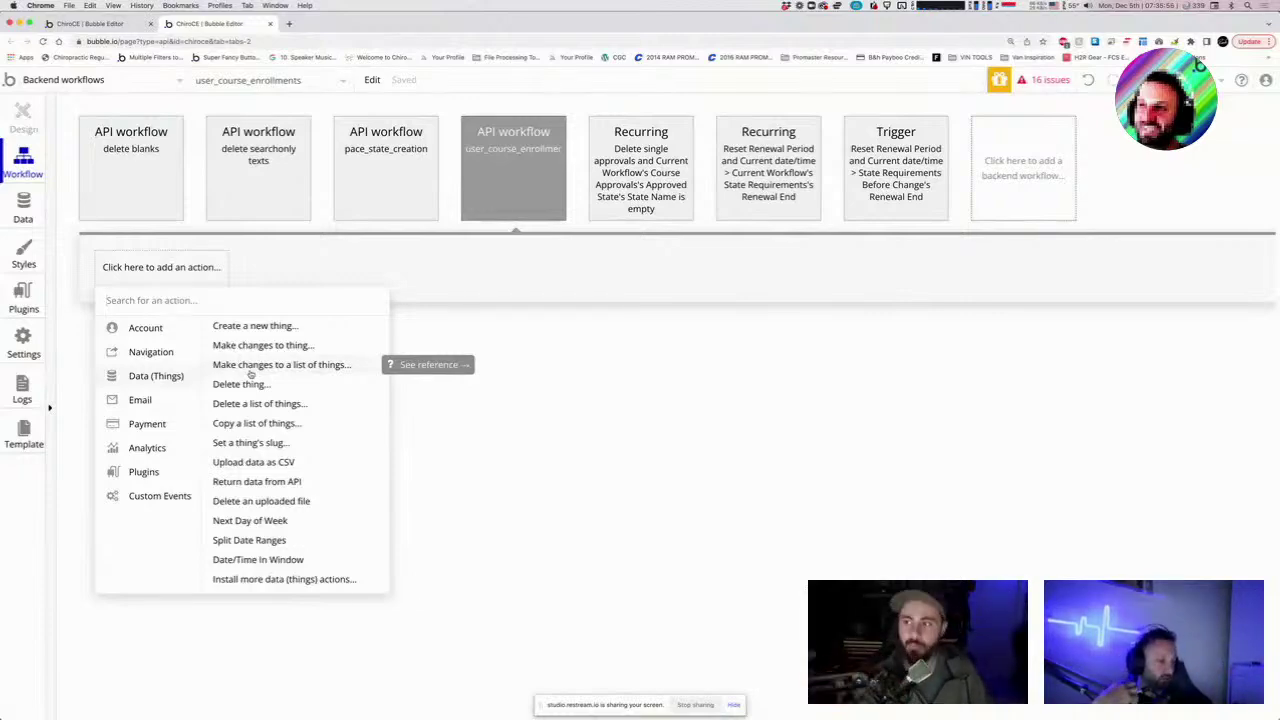
Switch to the TextEdit notes and highlight the line about setting the Course Enrollments list by matching wpid.
key(ctrl+Up)
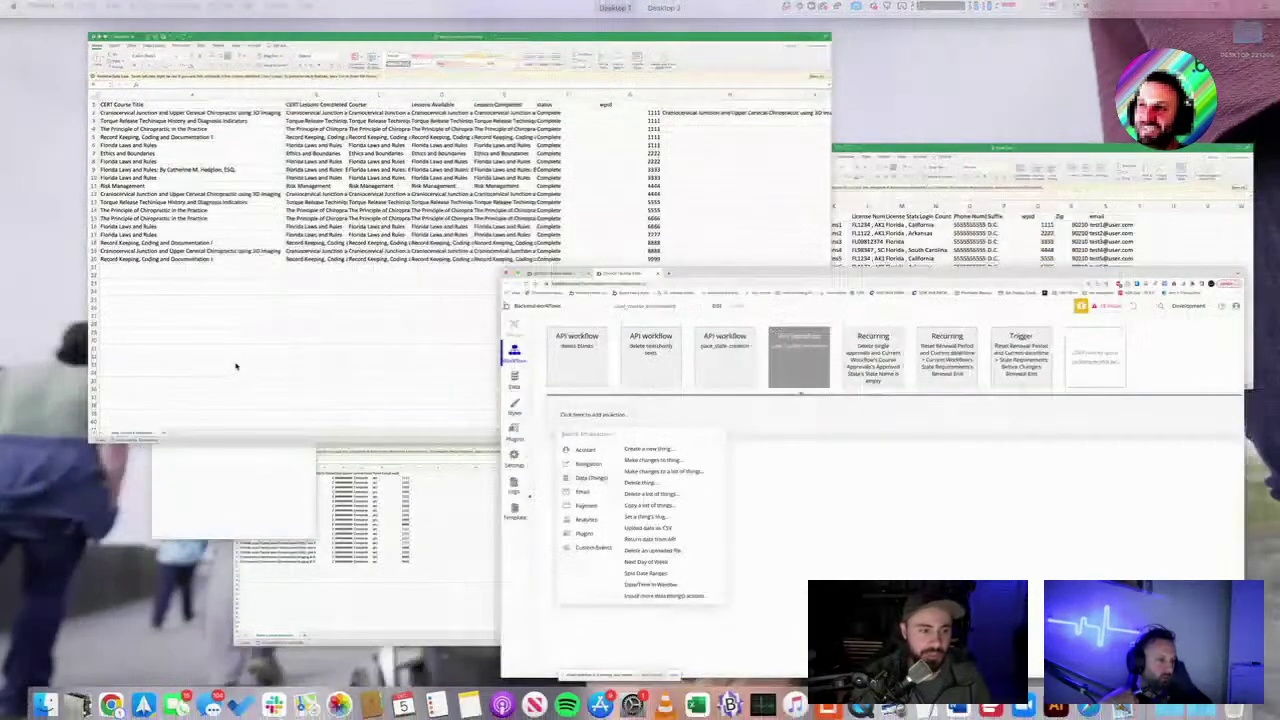
click(106, 503)
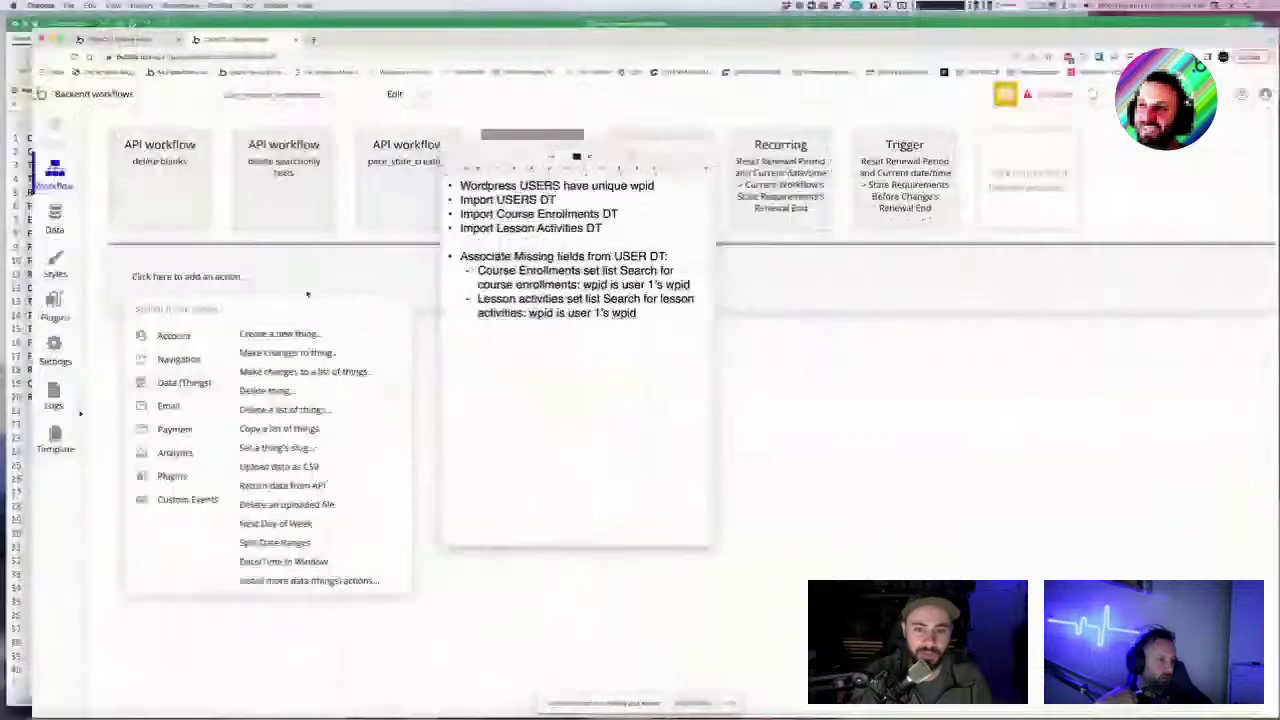
drag(499, 263, 717, 283)
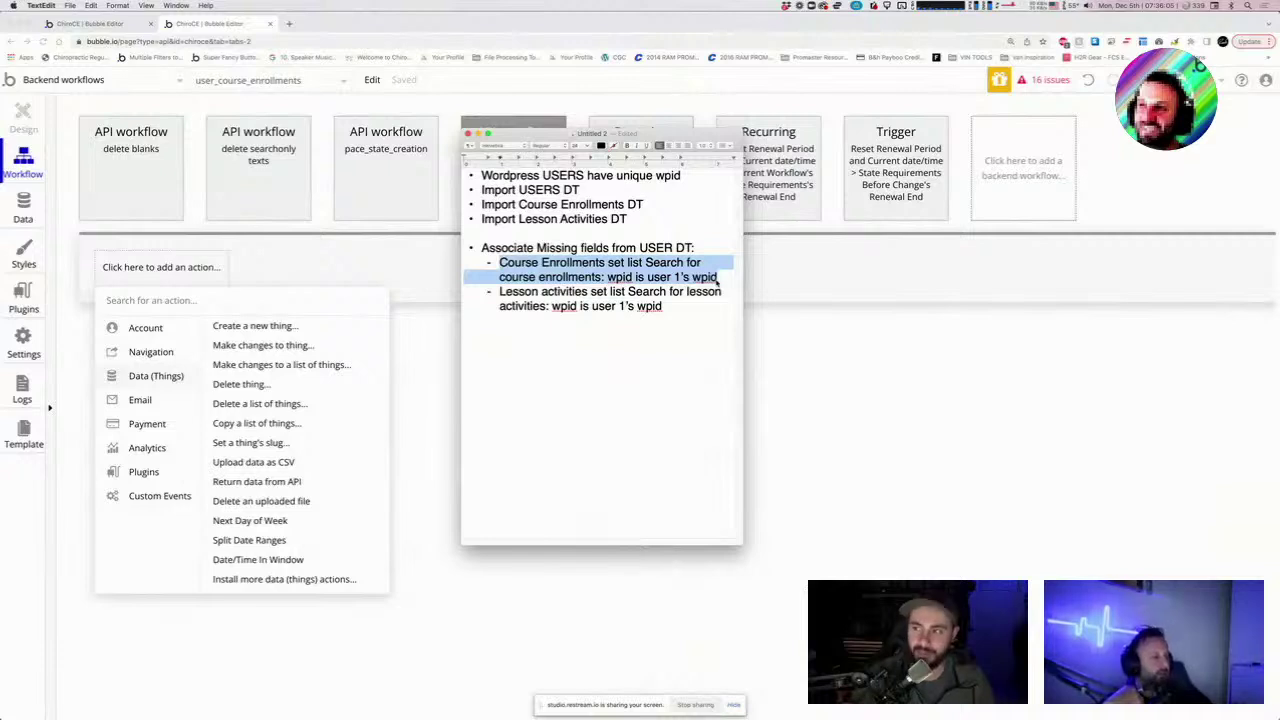
Return to the Bubble editor and add a "Make changes to thing" action as the workflow's first step.
click(260, 404)
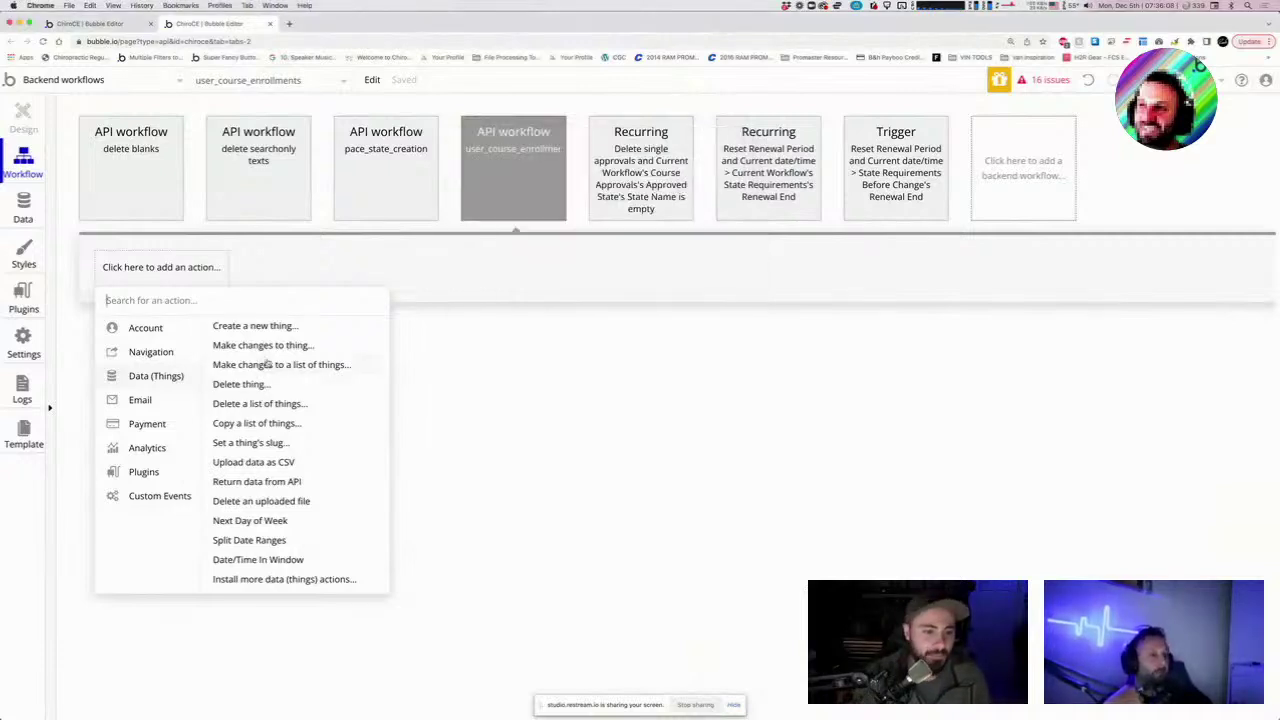
mouse_move(272, 352)
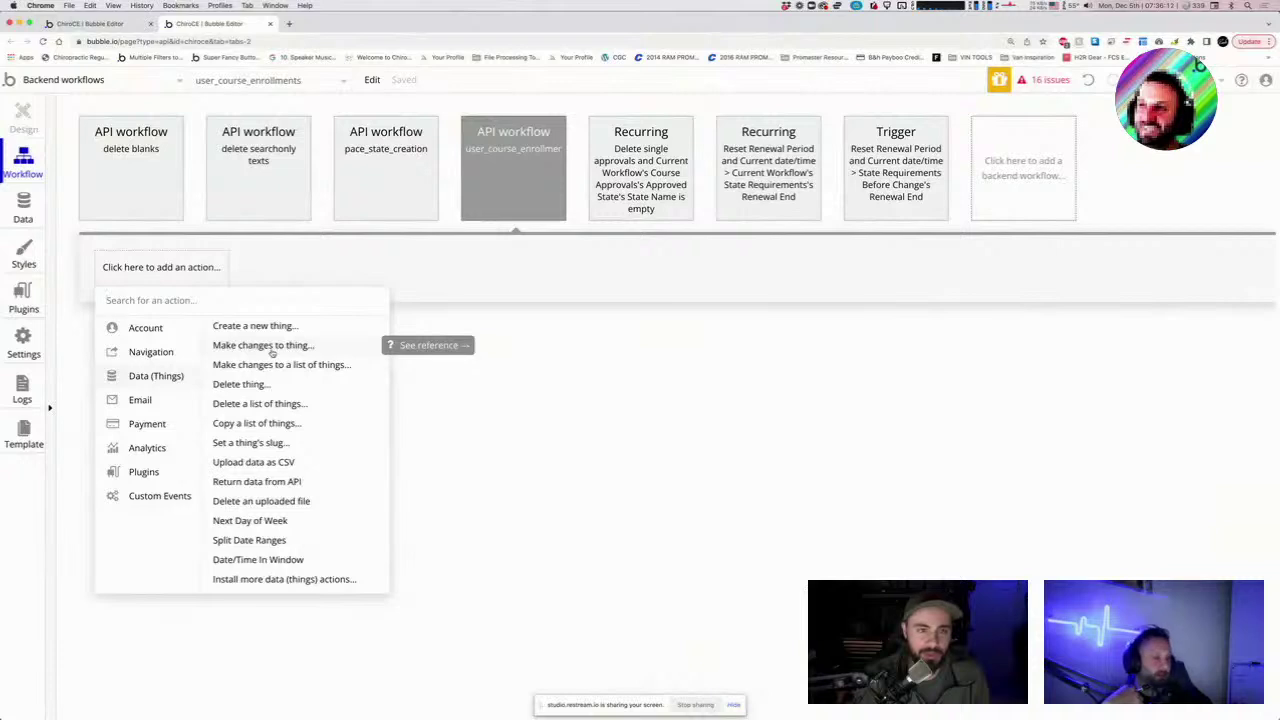
click(272, 352)
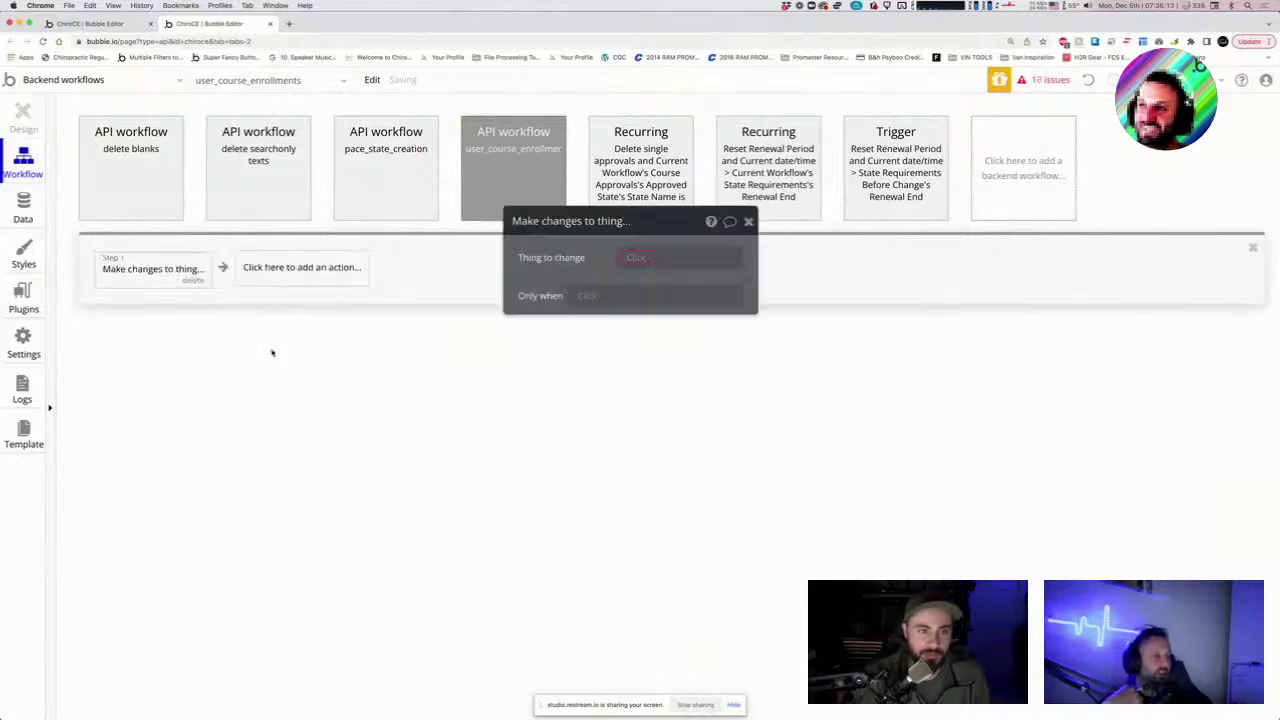
Set the action's thing to change to a search for the User type and add an empty constraint to it.
click(635, 262)
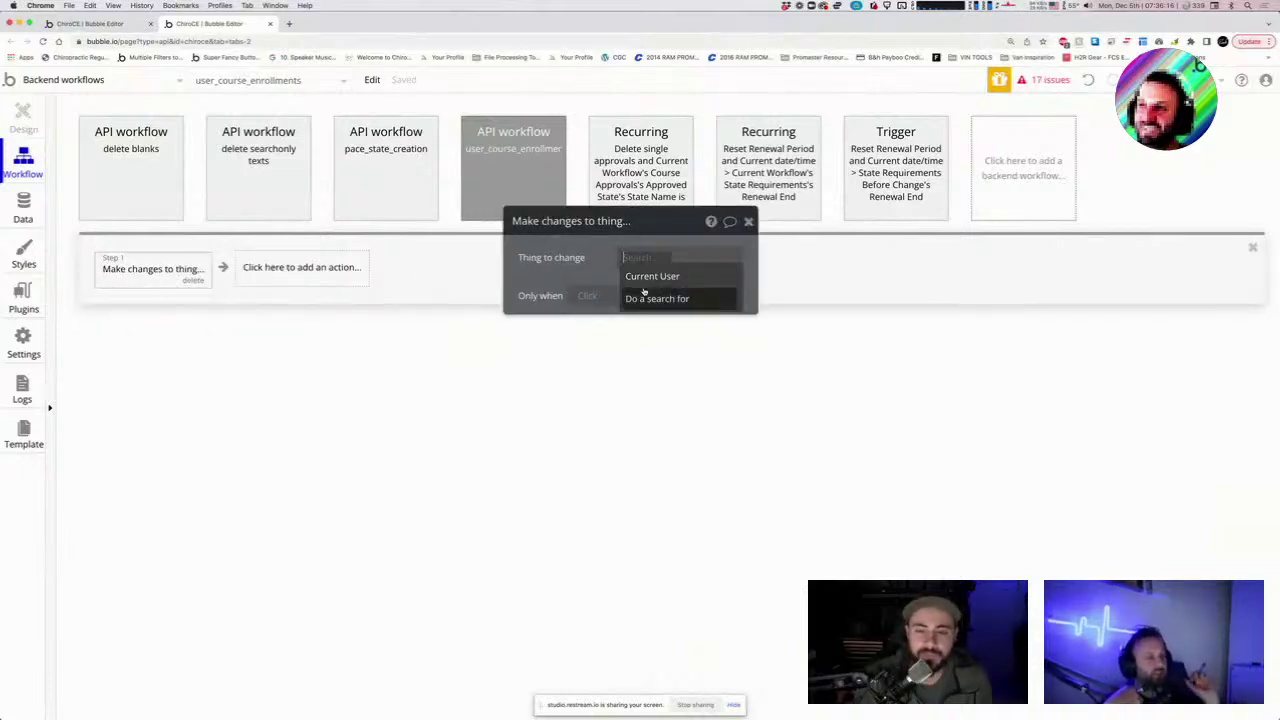
mouse_move(643, 291)
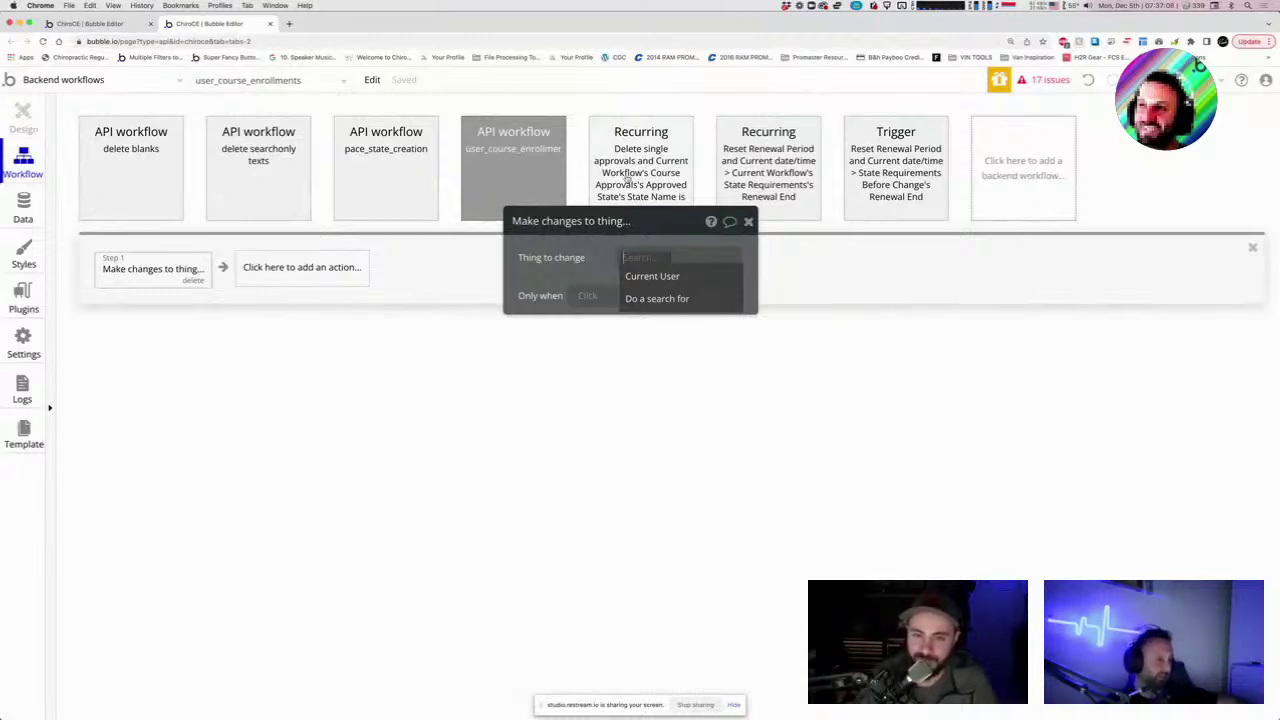
click(652, 300)
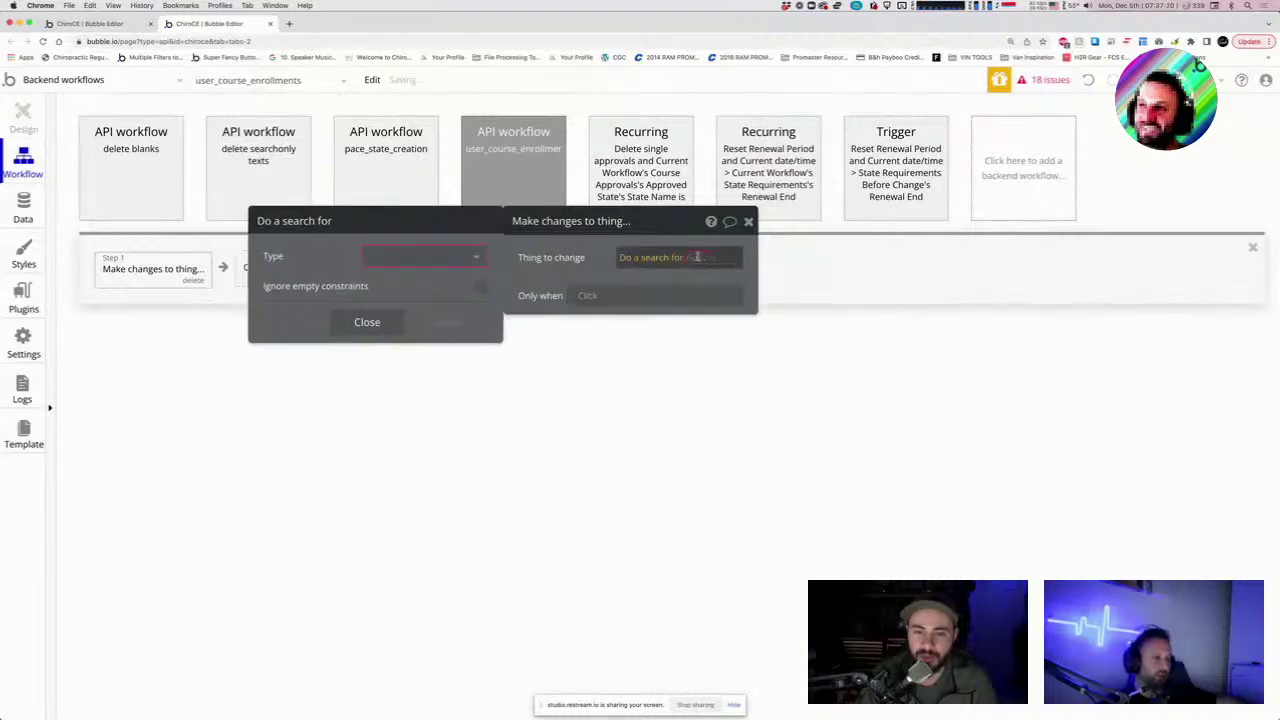
click(697, 257)
click(663, 263)
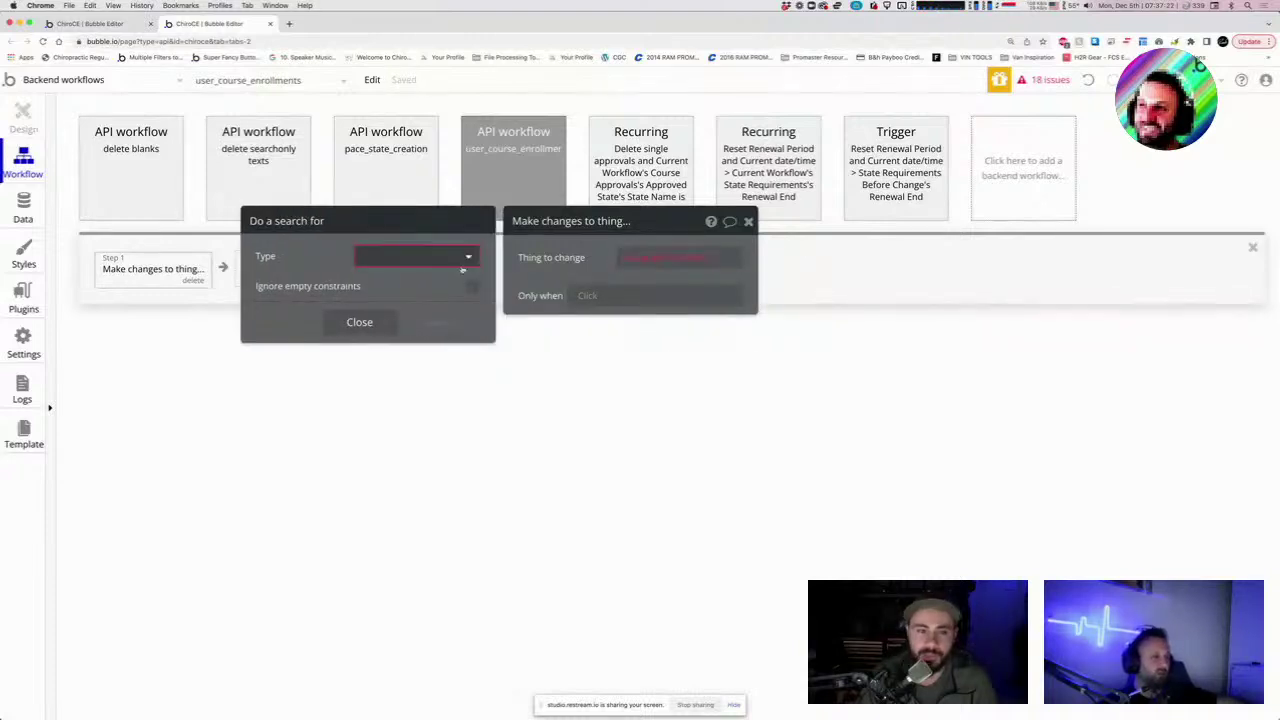
click(415, 257)
scroll(430, 456, down, 5)
scroll(430, 456, down, 3)
scroll(430, 400, up, 6)
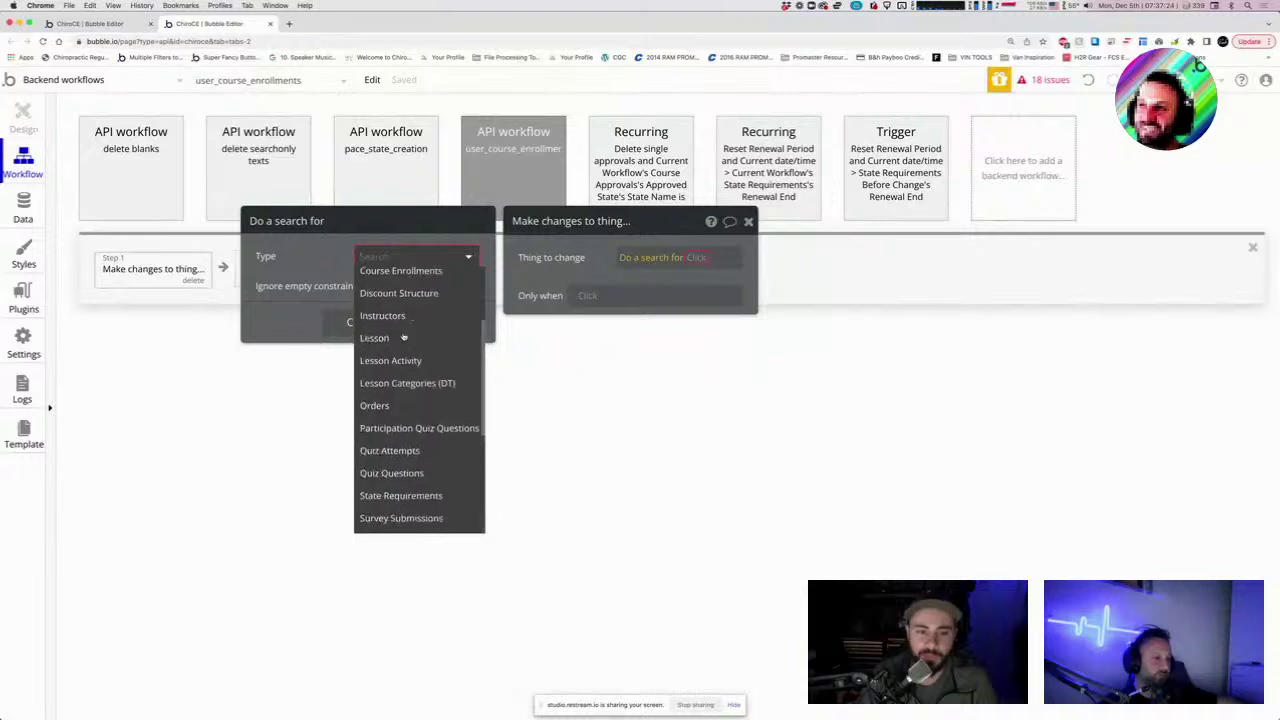
scroll(408, 371, down, 6)
scroll(402, 384, up, 7)
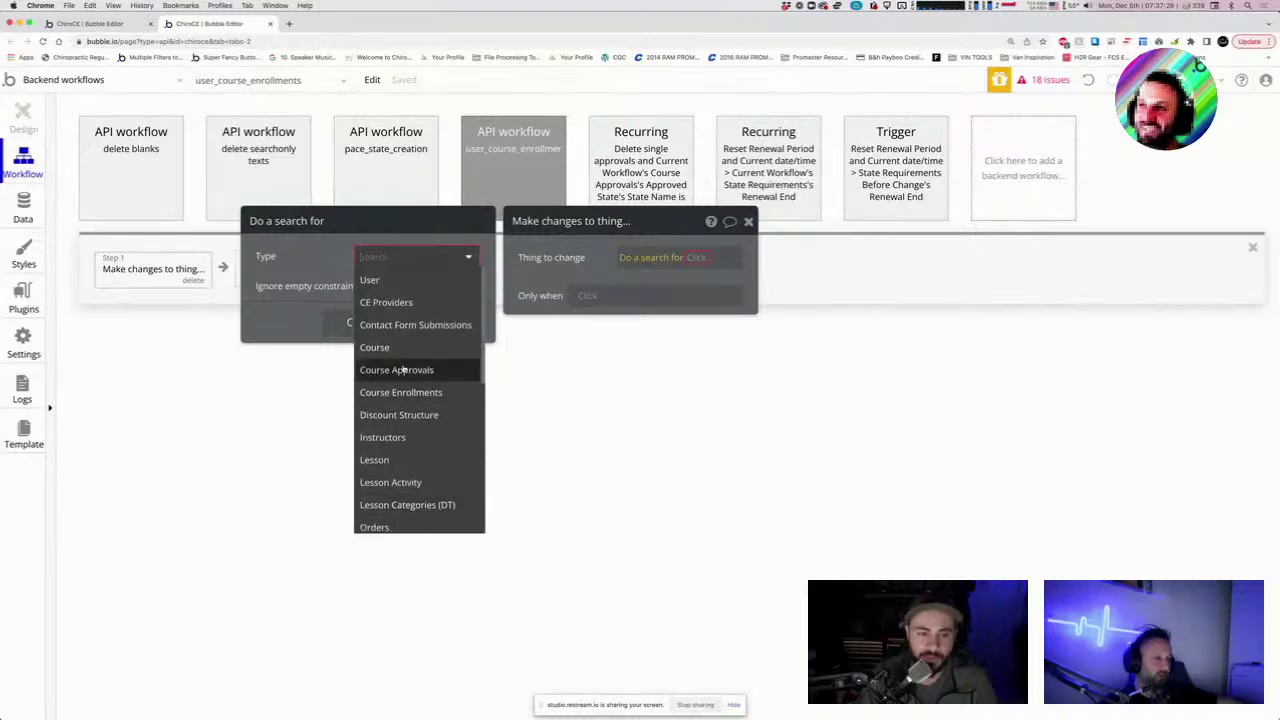
click(395, 284)
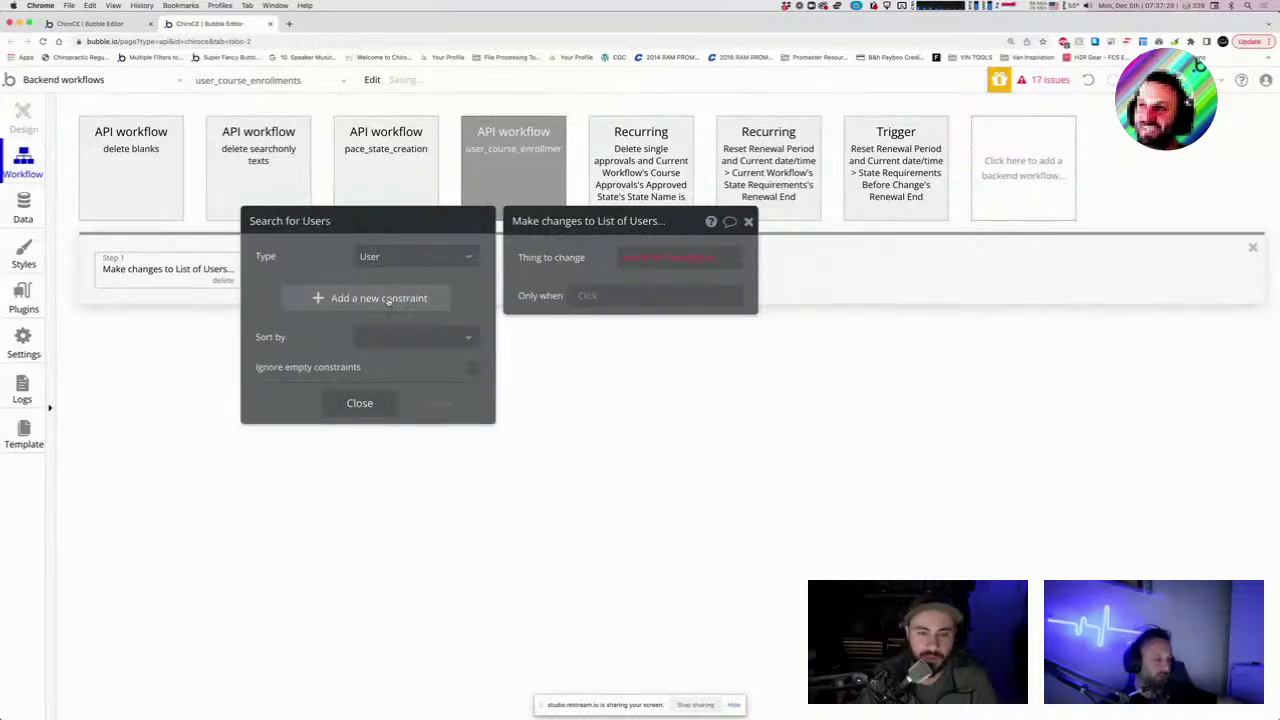
click(388, 300)
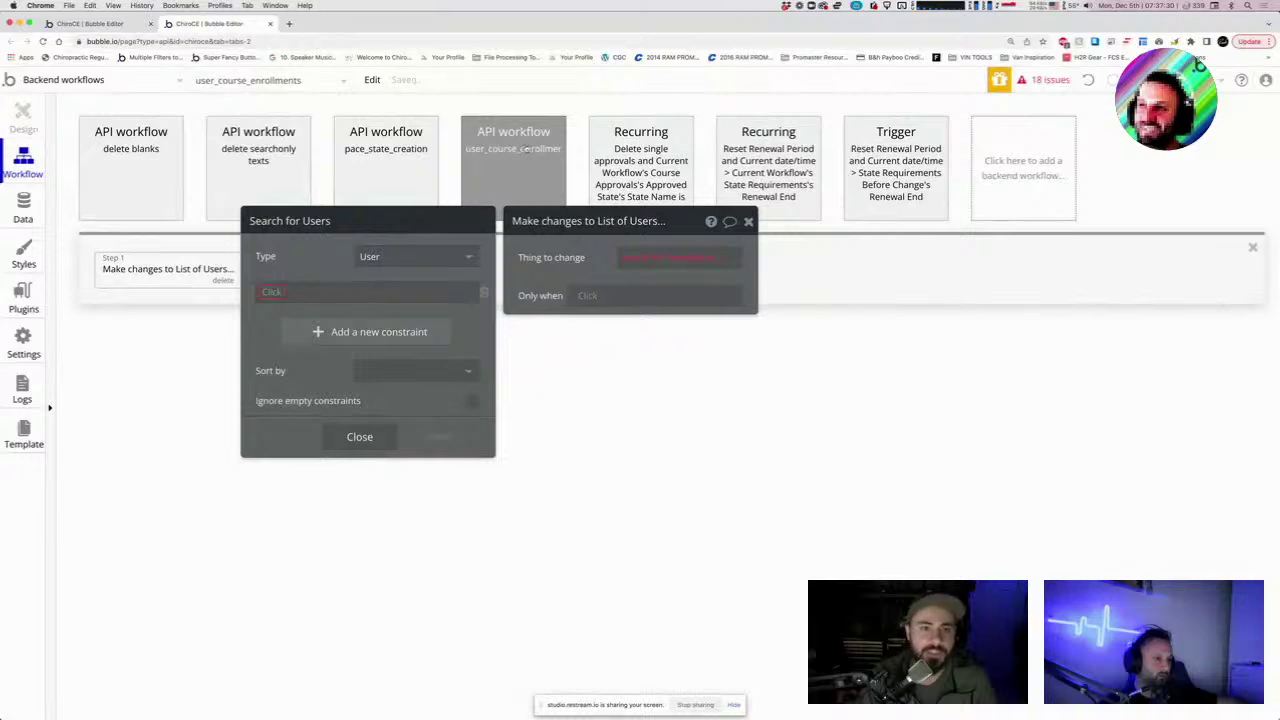
Add a parameter with the key wpid and type number to the user_course_enrollments workflow.
click(527, 148)
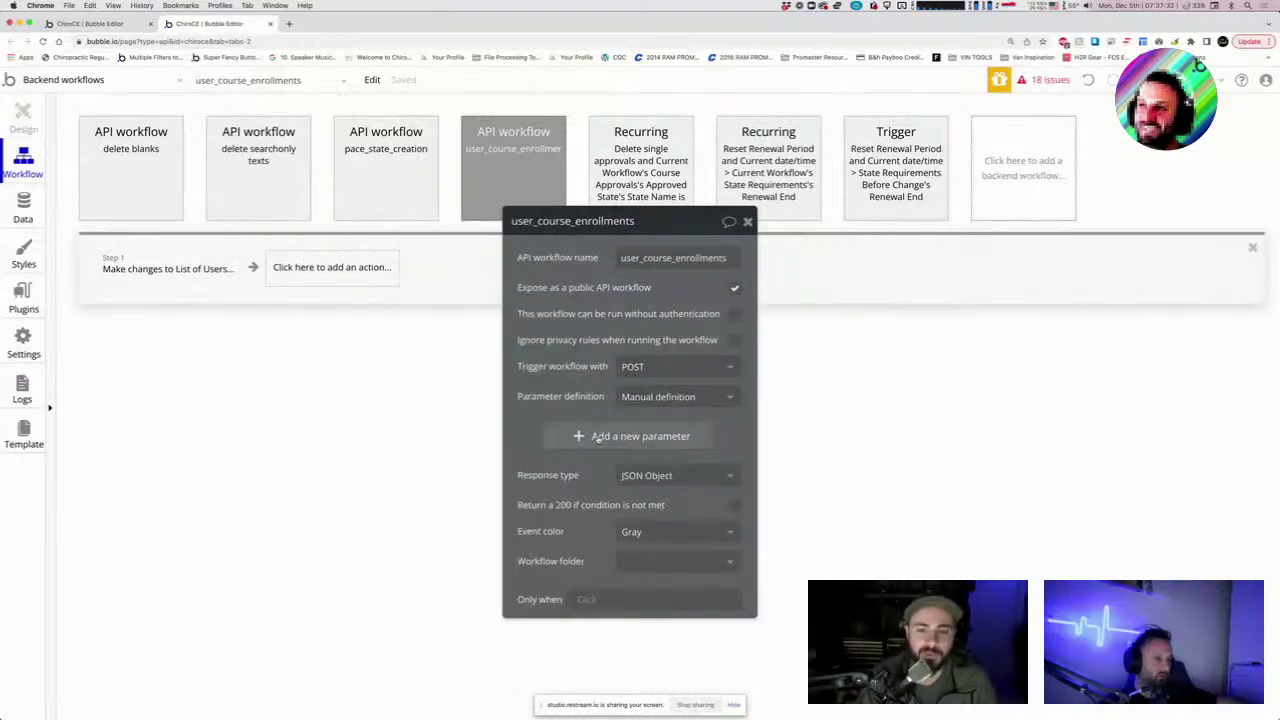
click(597, 437)
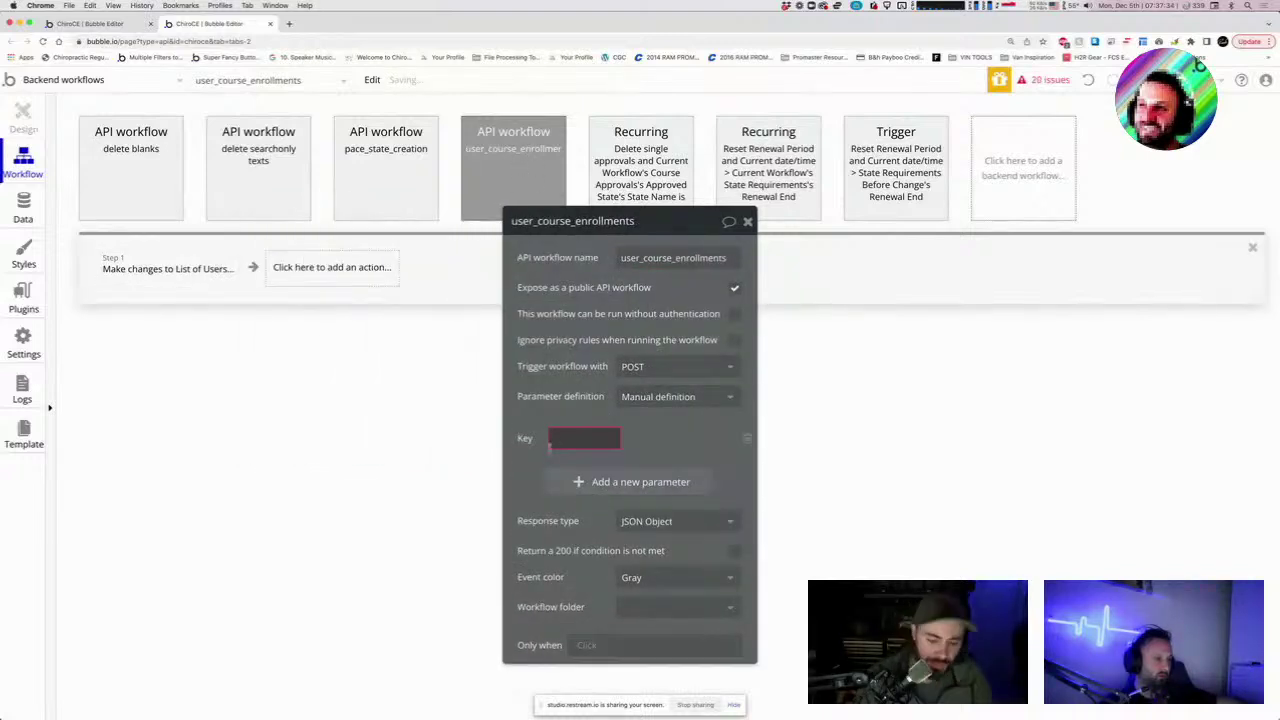
text(wpid)
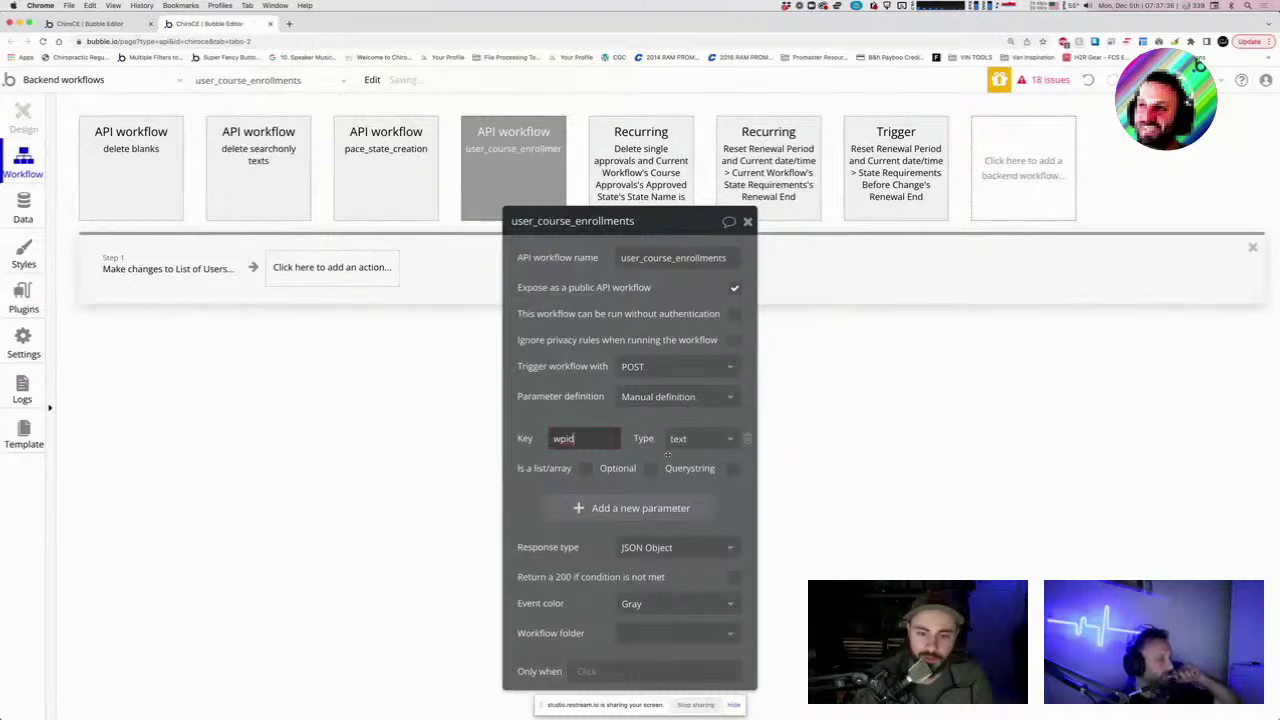
click(686, 440)
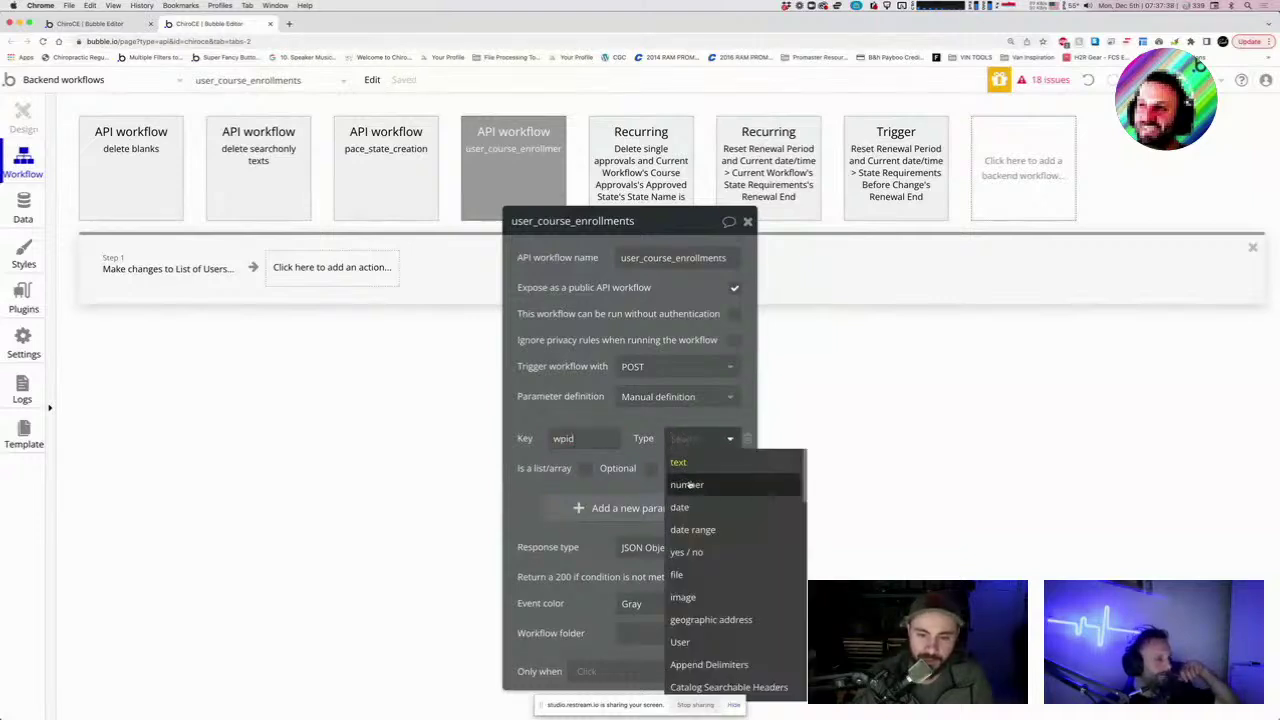
click(687, 484)
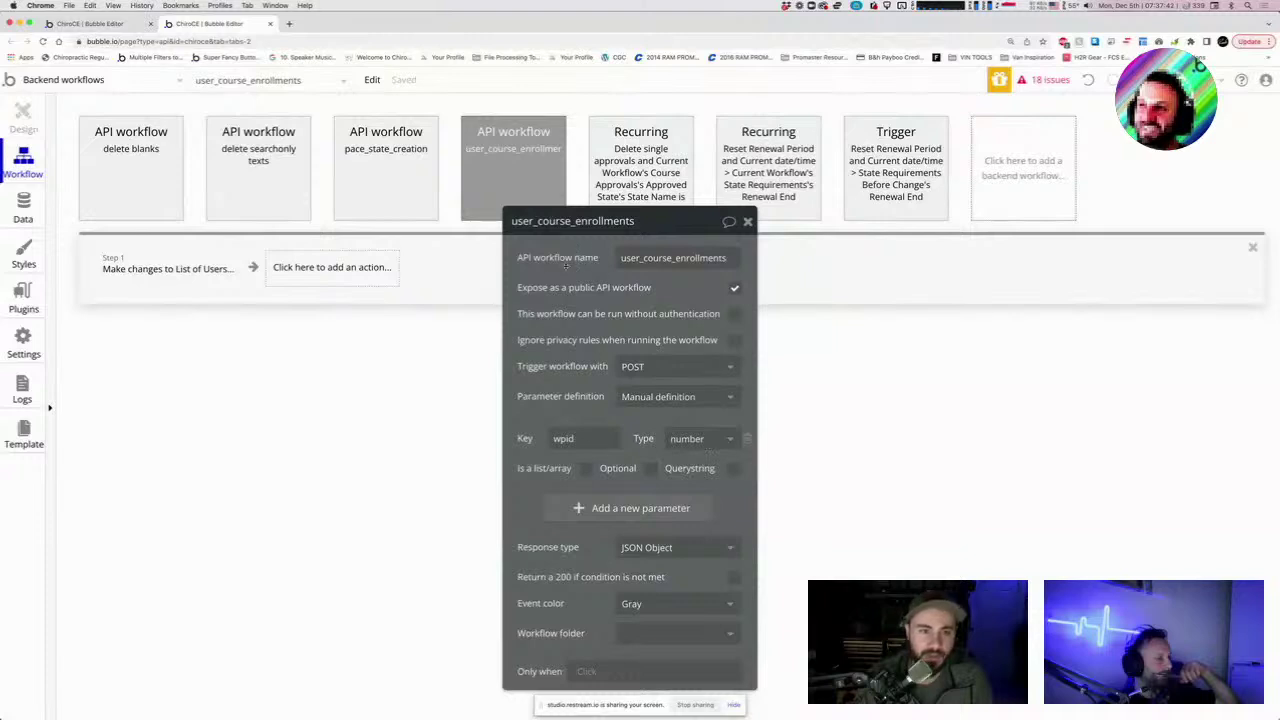
Reopen the user search in the first workflow action and open its empty constraint for choosing a field.
click(148, 270)
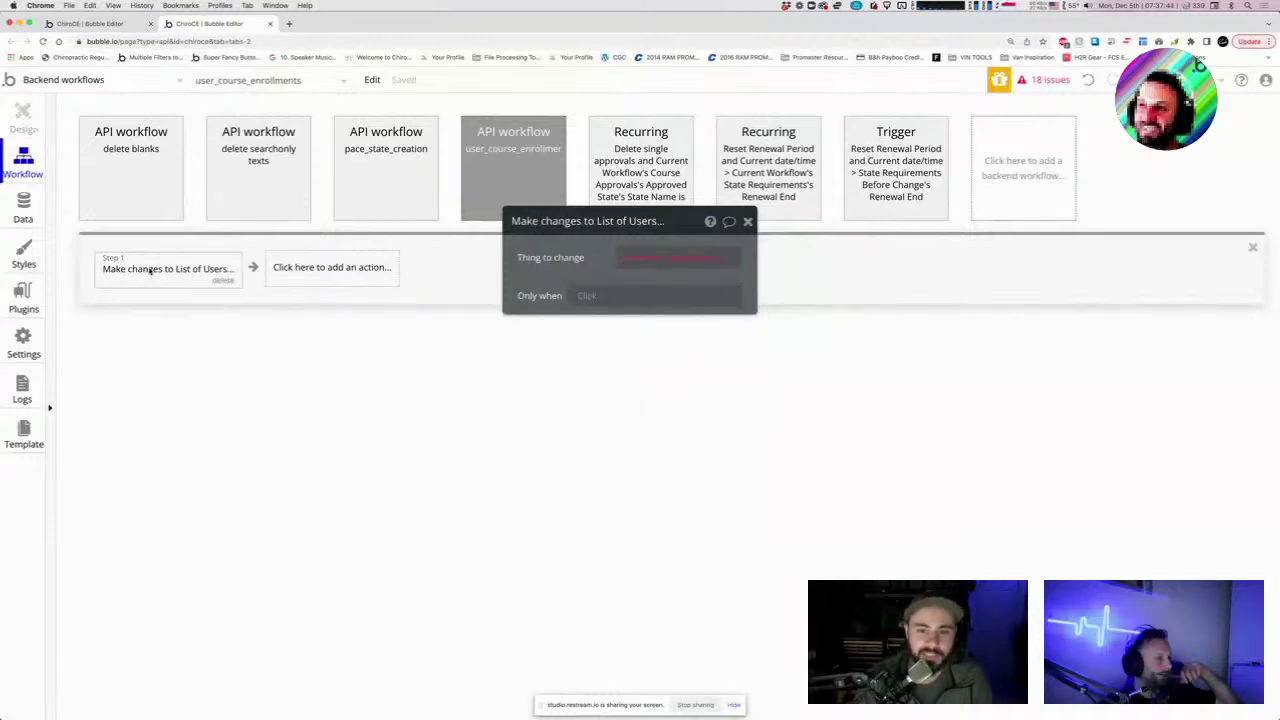
click(660, 257)
click(652, 257)
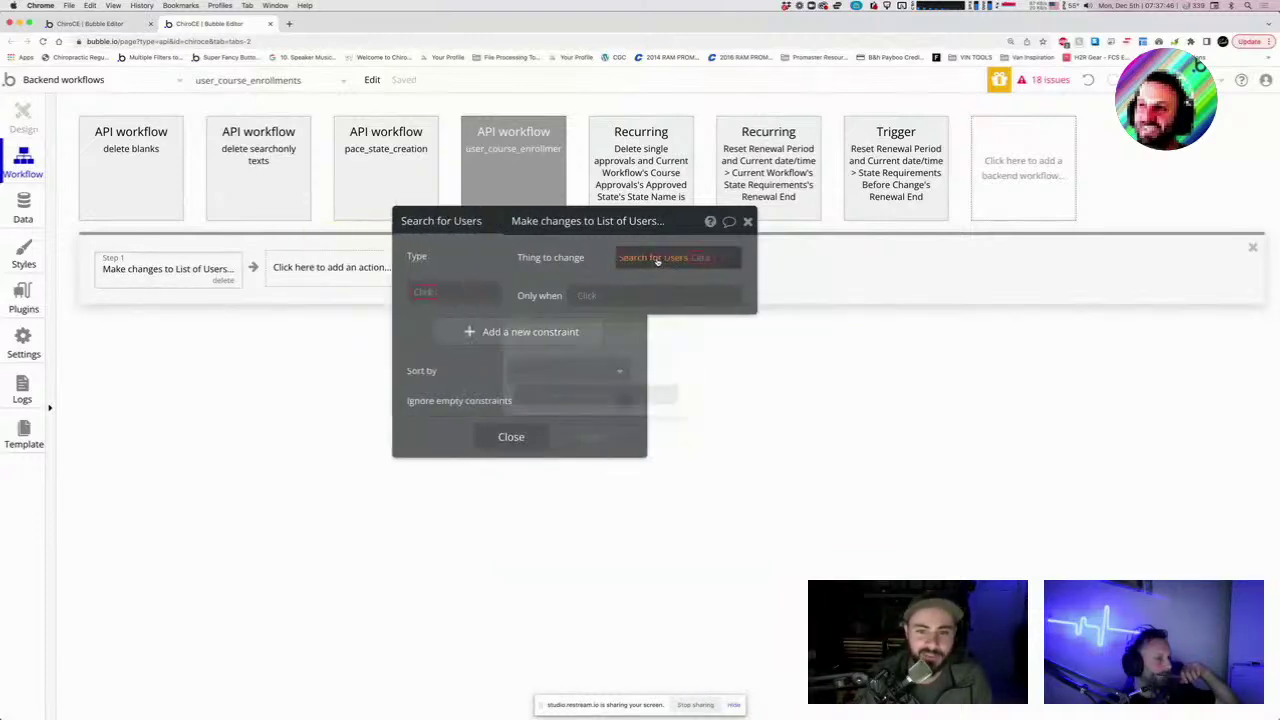
click(370, 329)
click(345, 290)
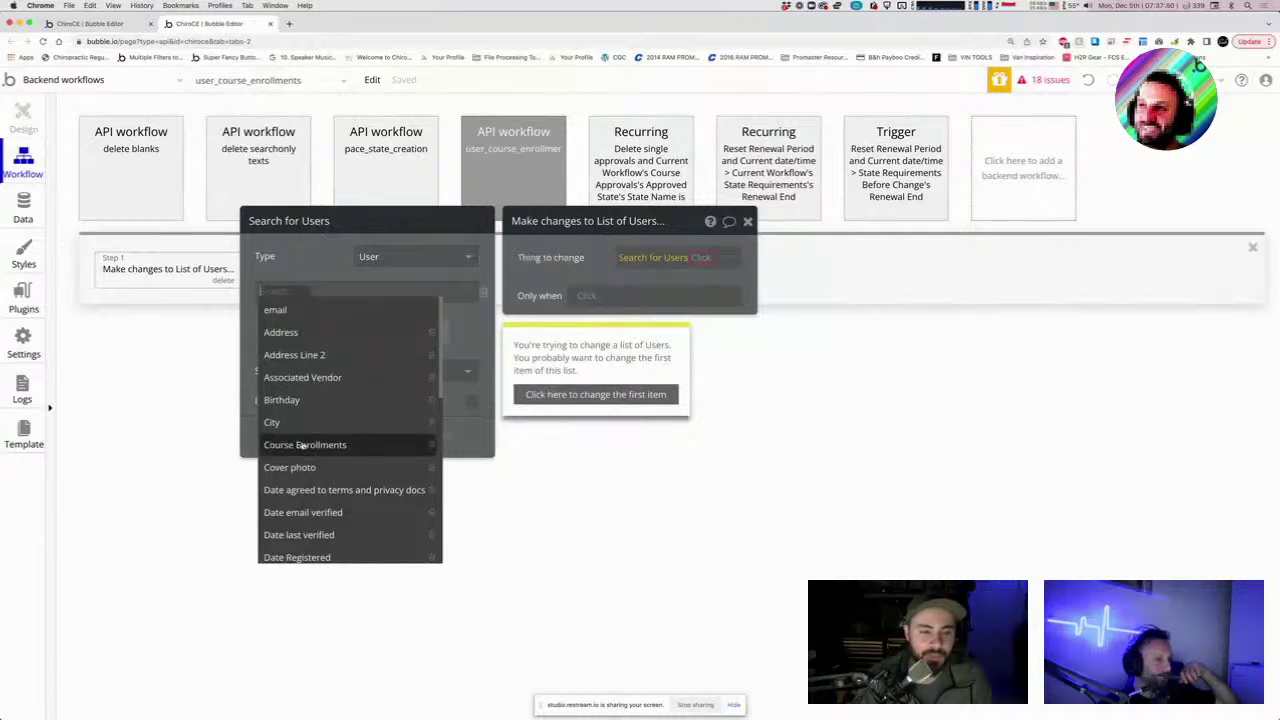
scroll(300, 450, down, 5)
click(285, 412)
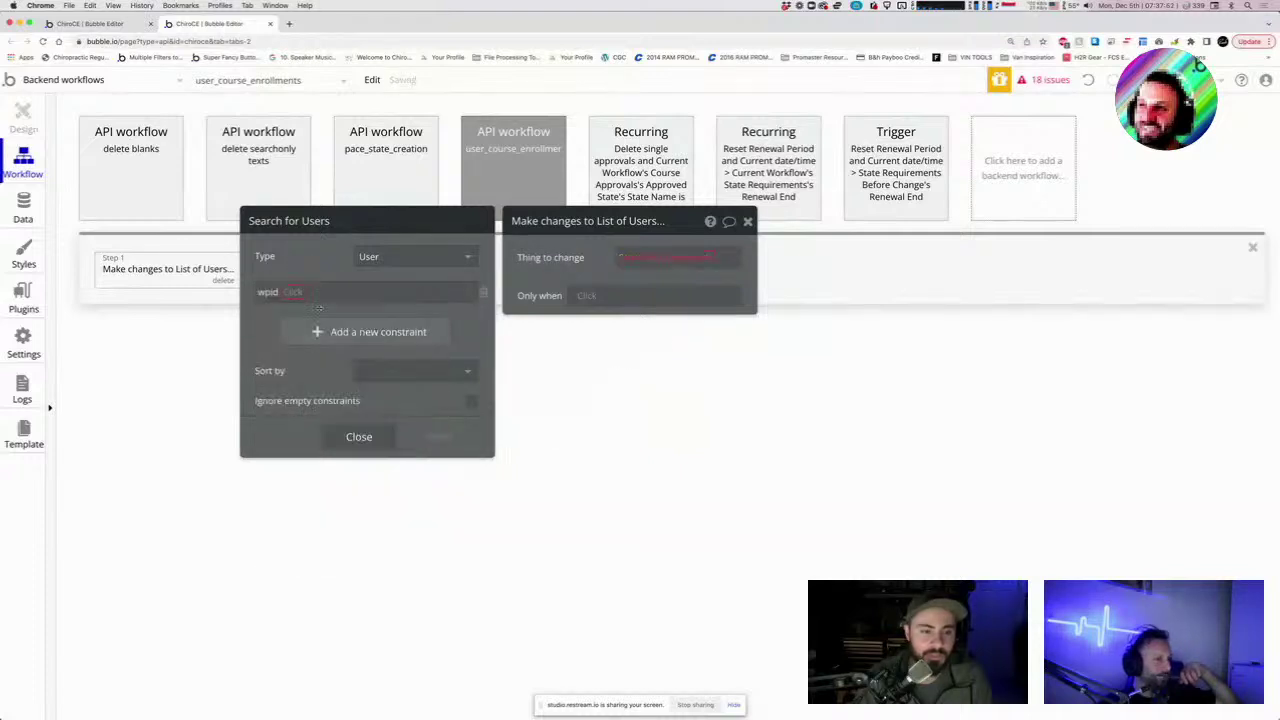
click(281, 291)
click(301, 299)
click(301, 299)
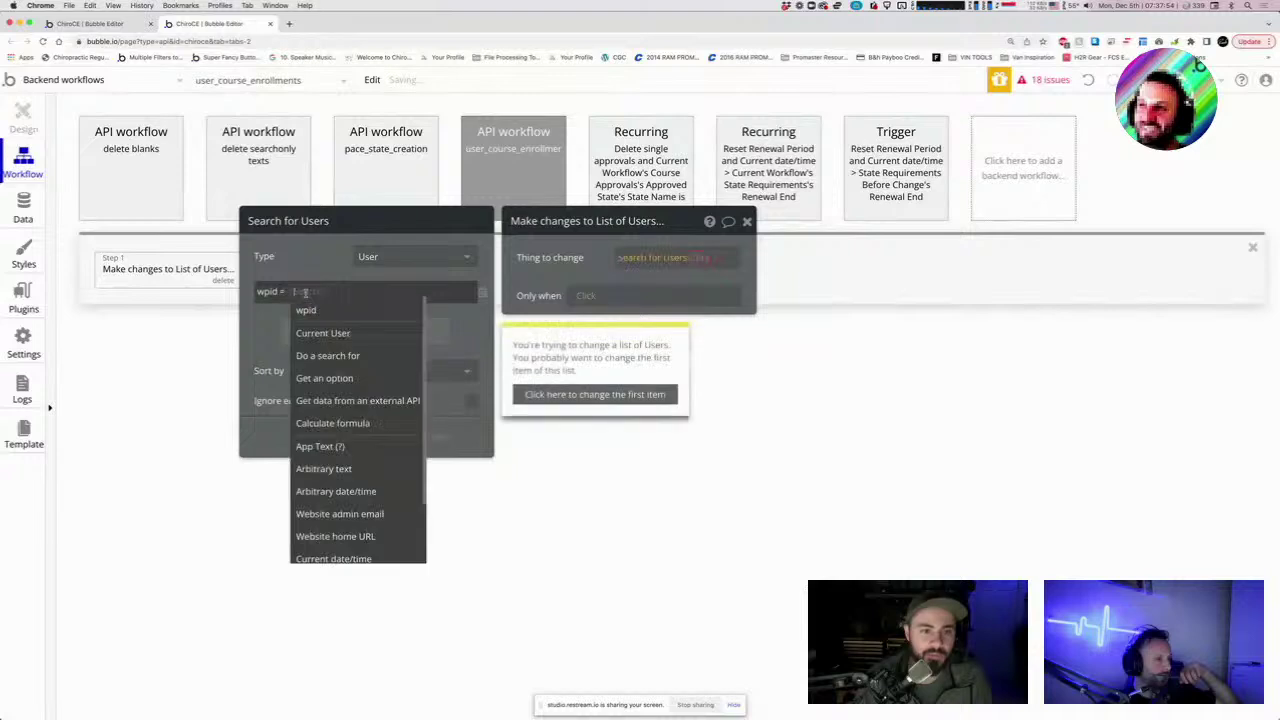
click(327, 353)
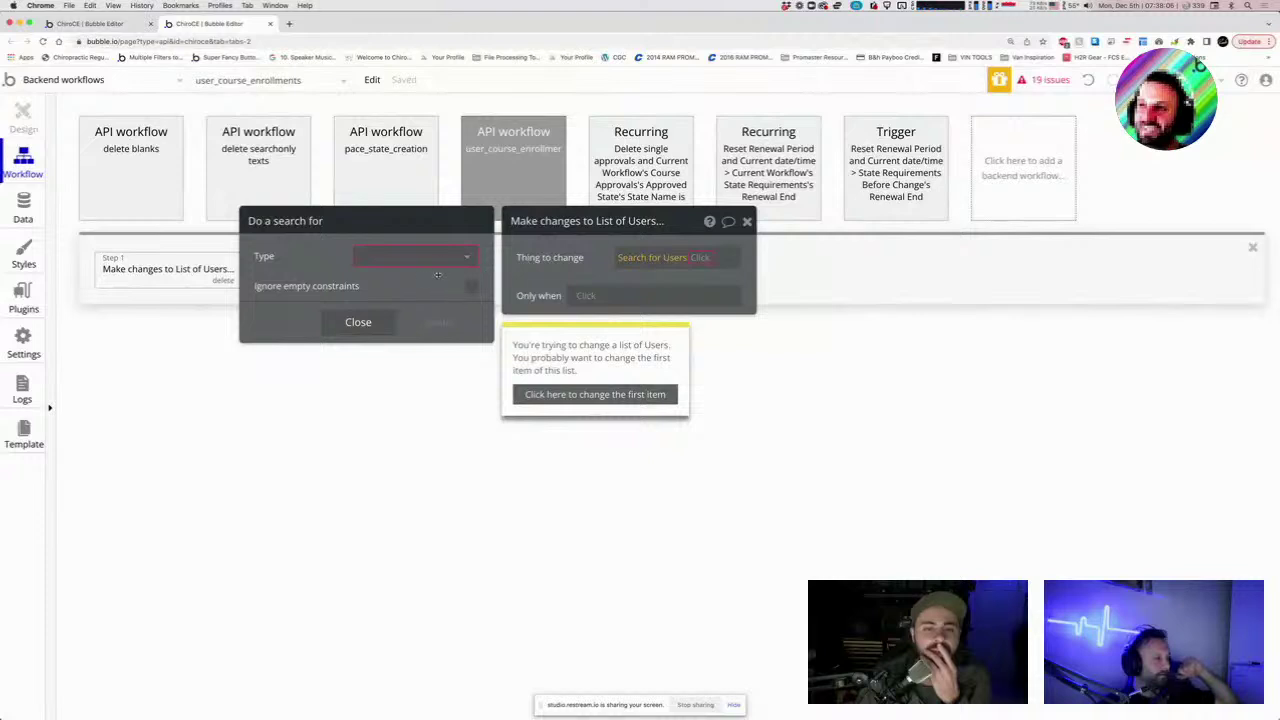
key(Escape)
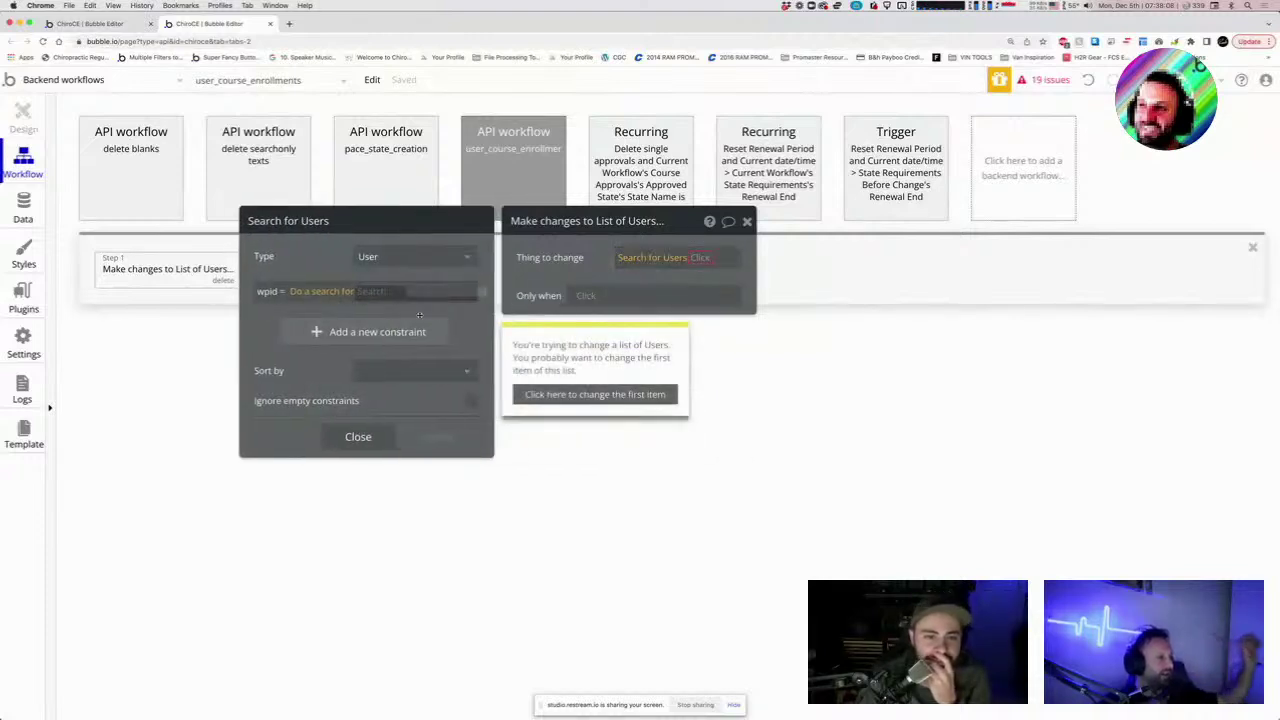
click(481, 291)
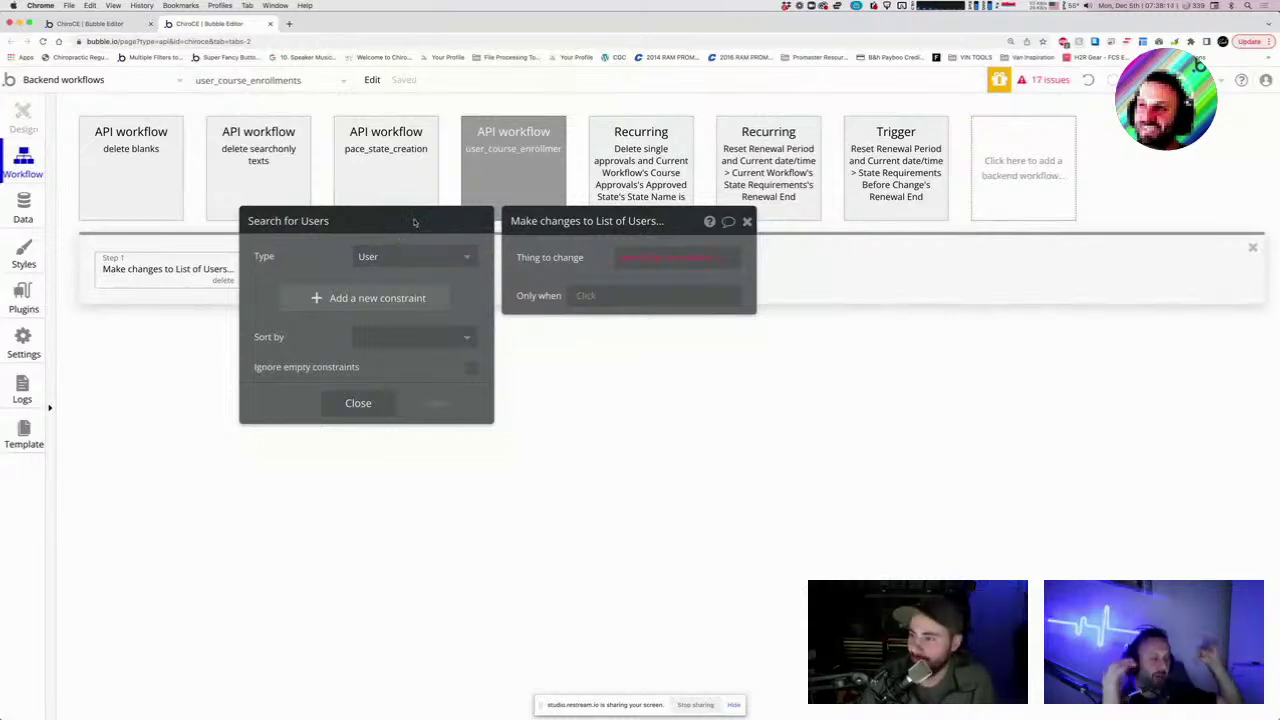
Clear the user search from the thing to change in the user_course_enrollments workflow's first action.
drag(415, 222, 554, 262)
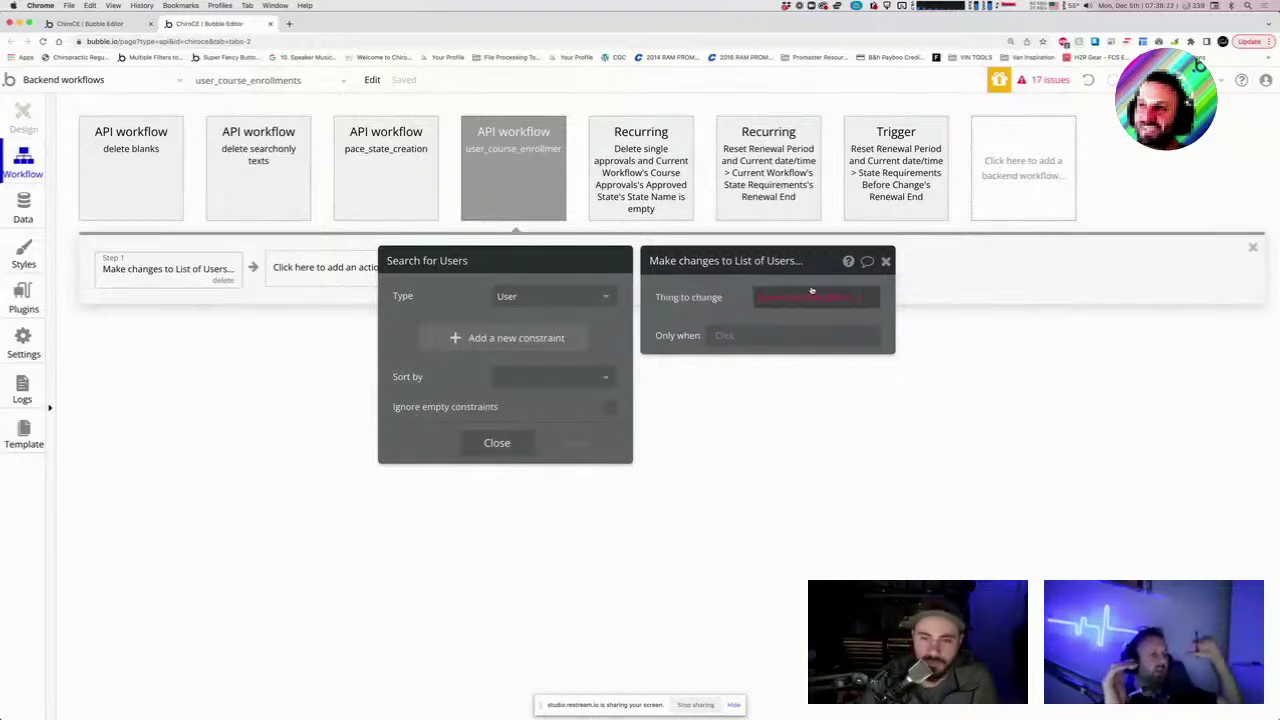
click(848, 299)
click(805, 298)
key(BackSpace)
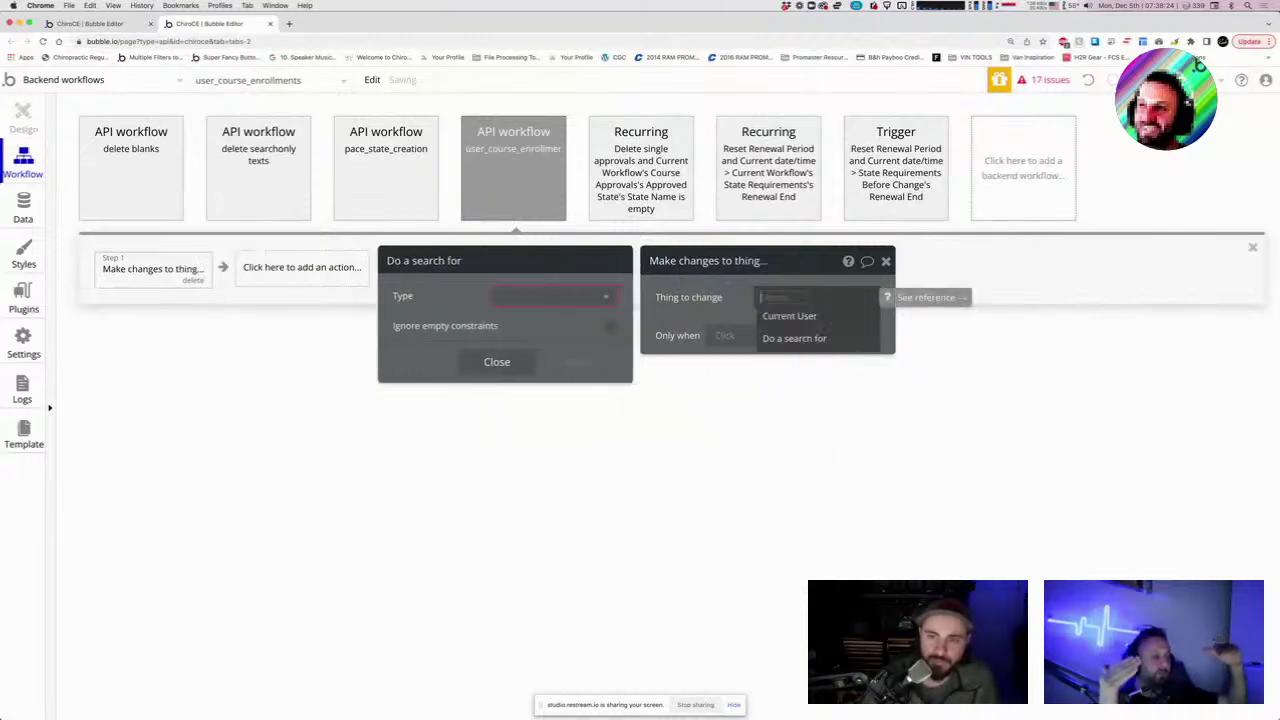
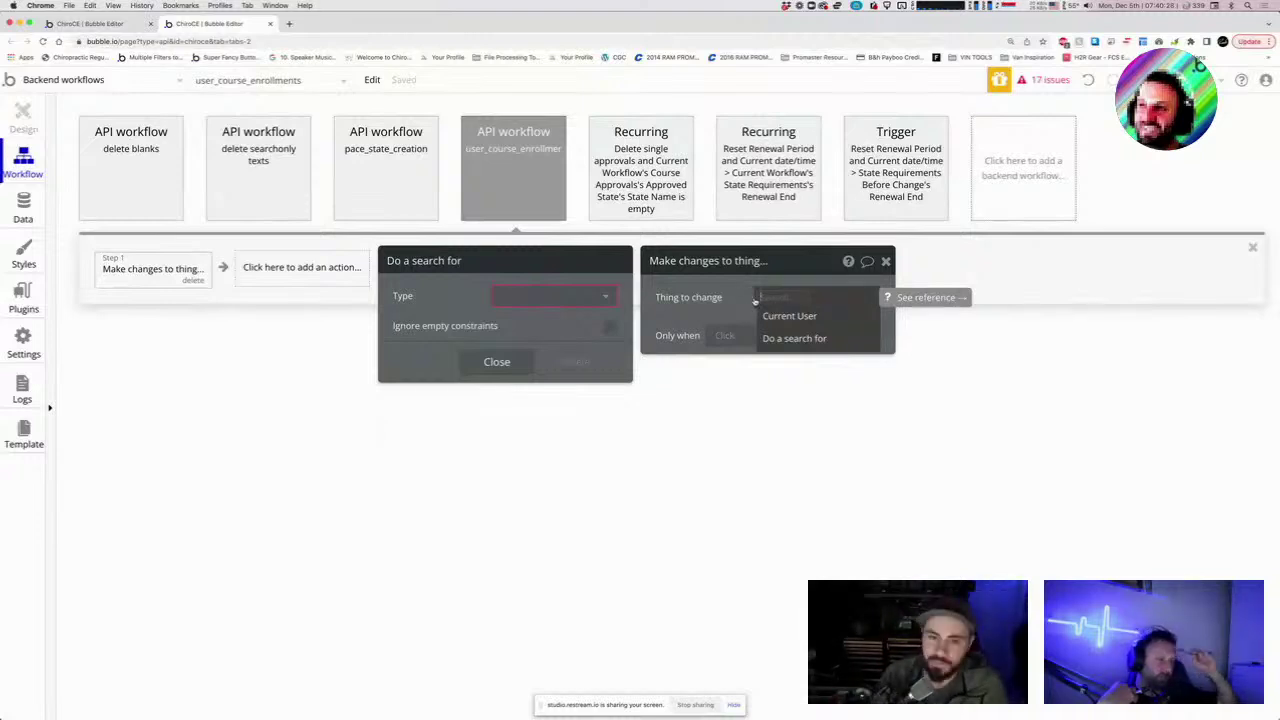
Examine the user records and their fields in the Users CUSTOM view of the app data.
click(105, 24)
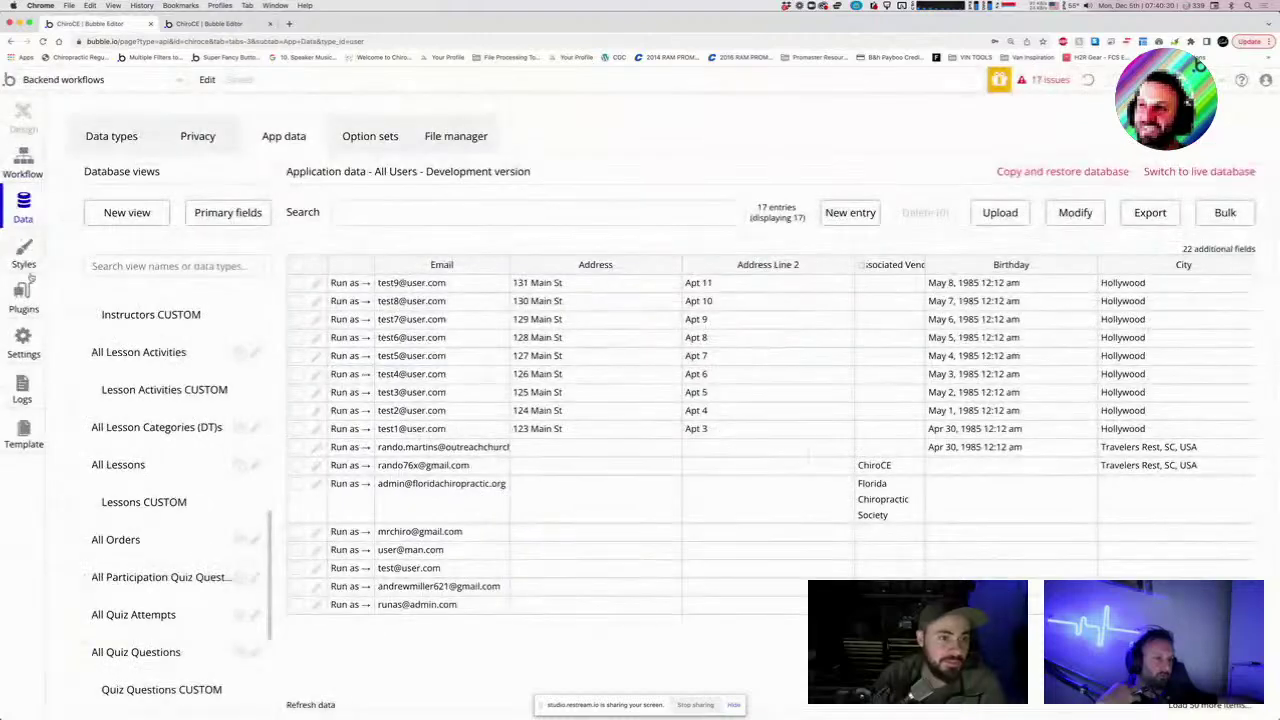
scroll(160, 608, down, 3)
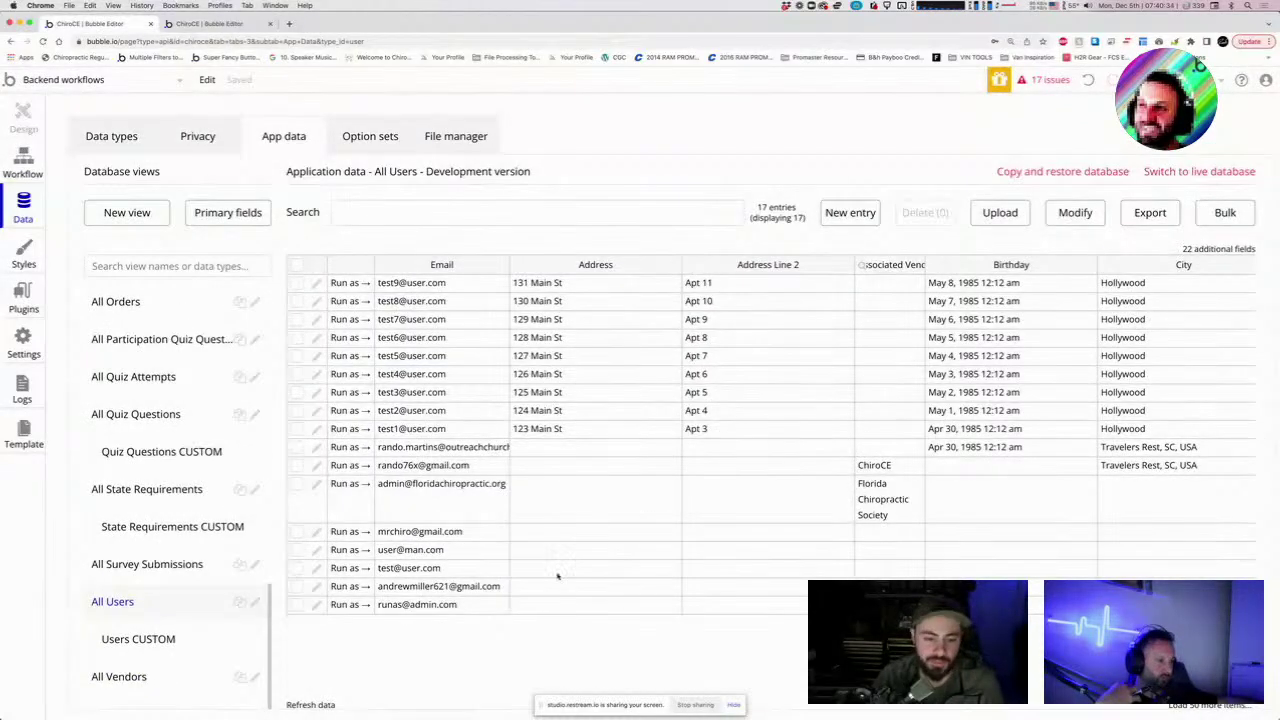
click(153, 645)
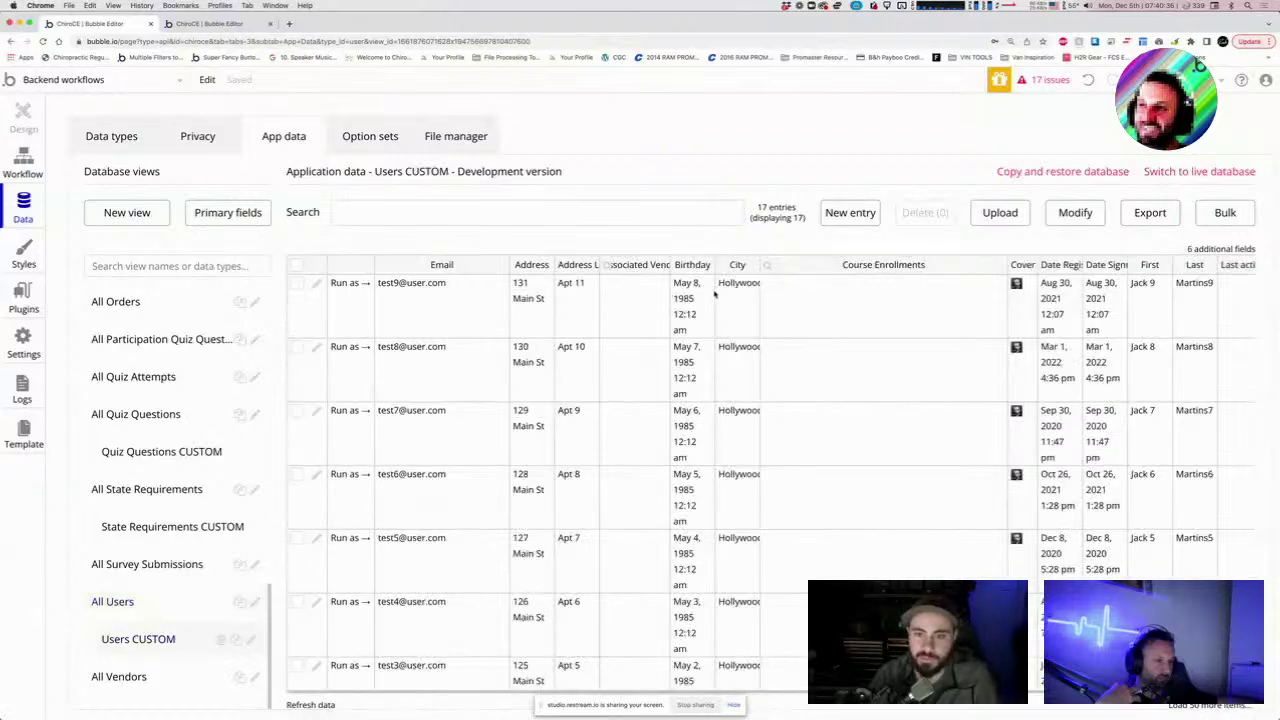
scroll(637, 336, down, 5)
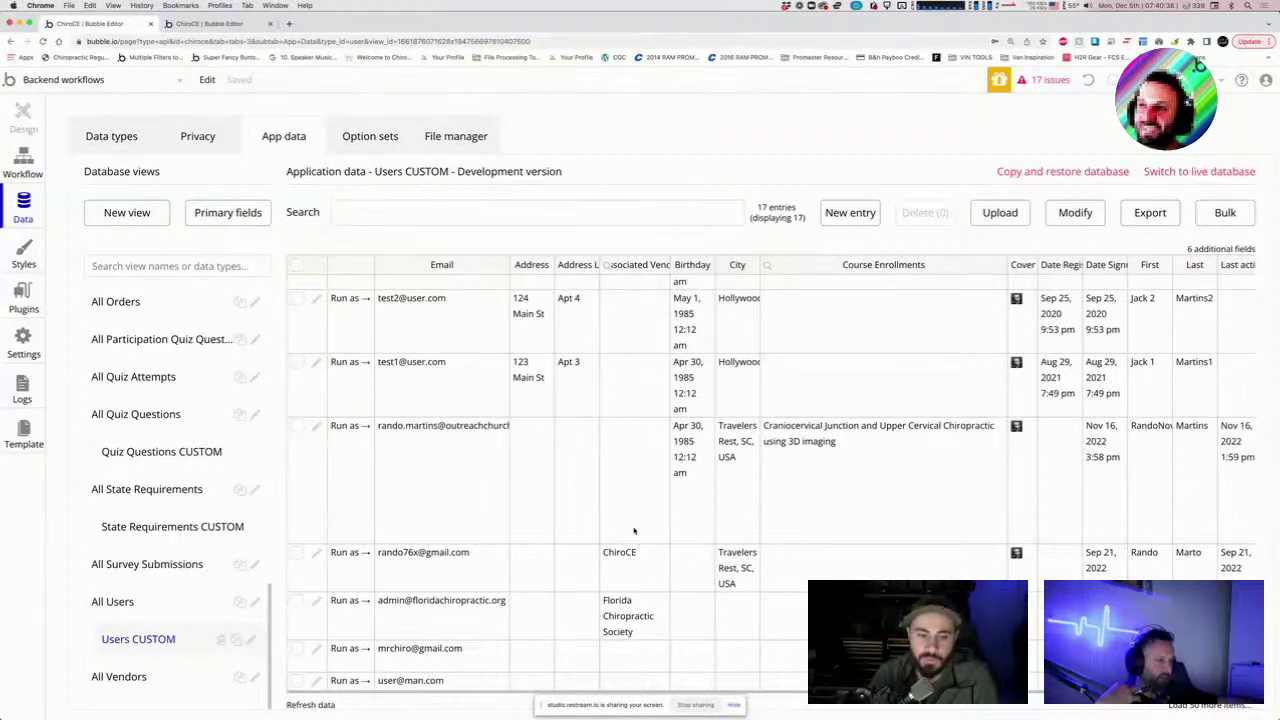
scroll(633, 530, down, 4)
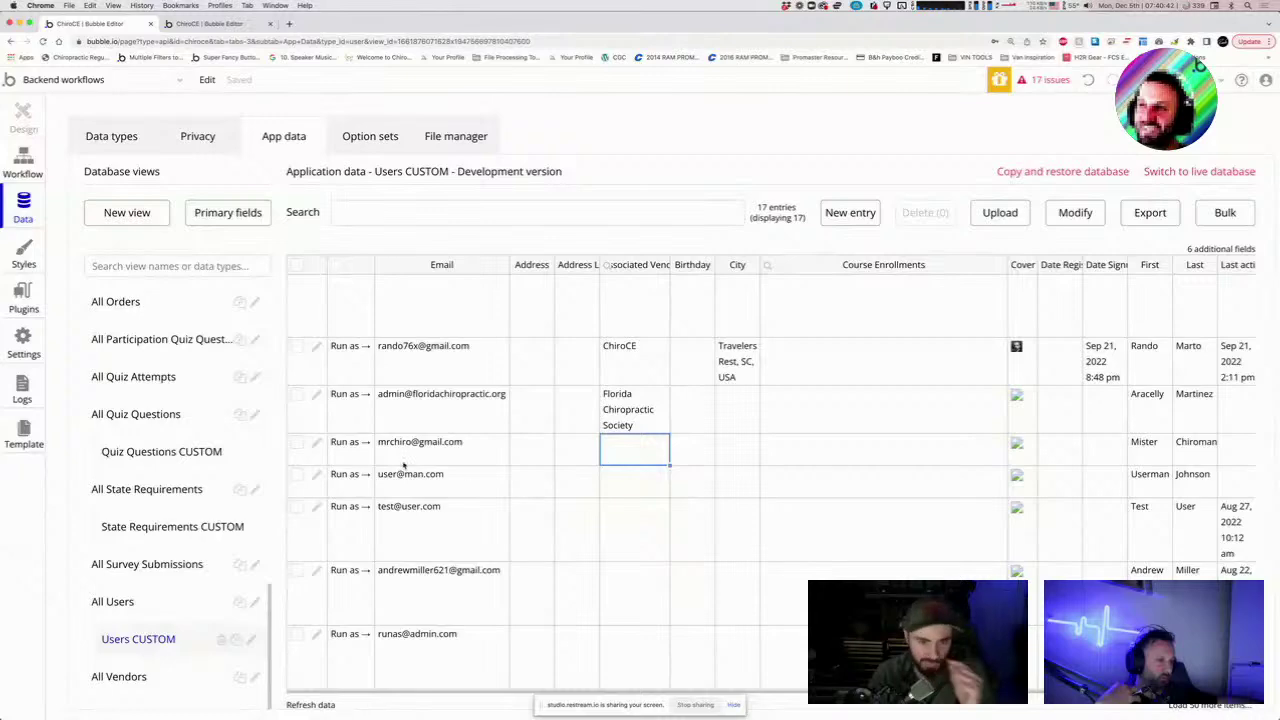
scroll(480, 593, up, 5)
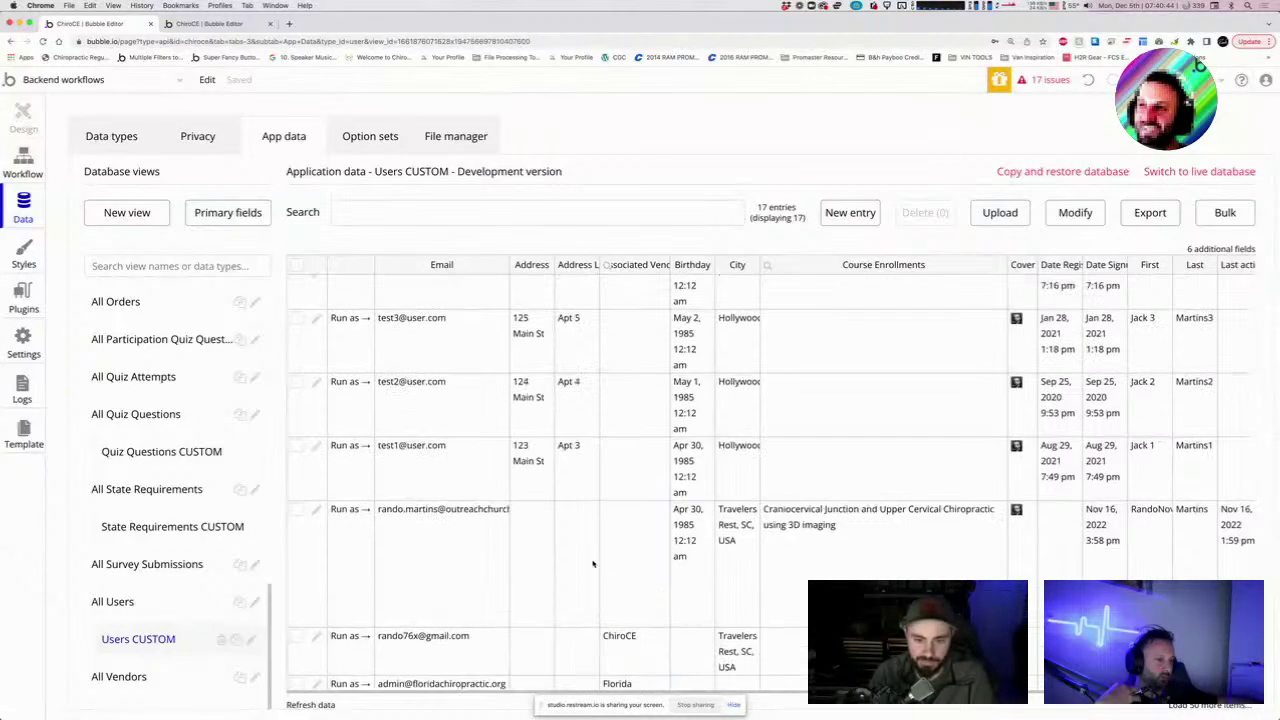
scroll(592, 565, down, 5)
scroll(651, 506, up, 5)
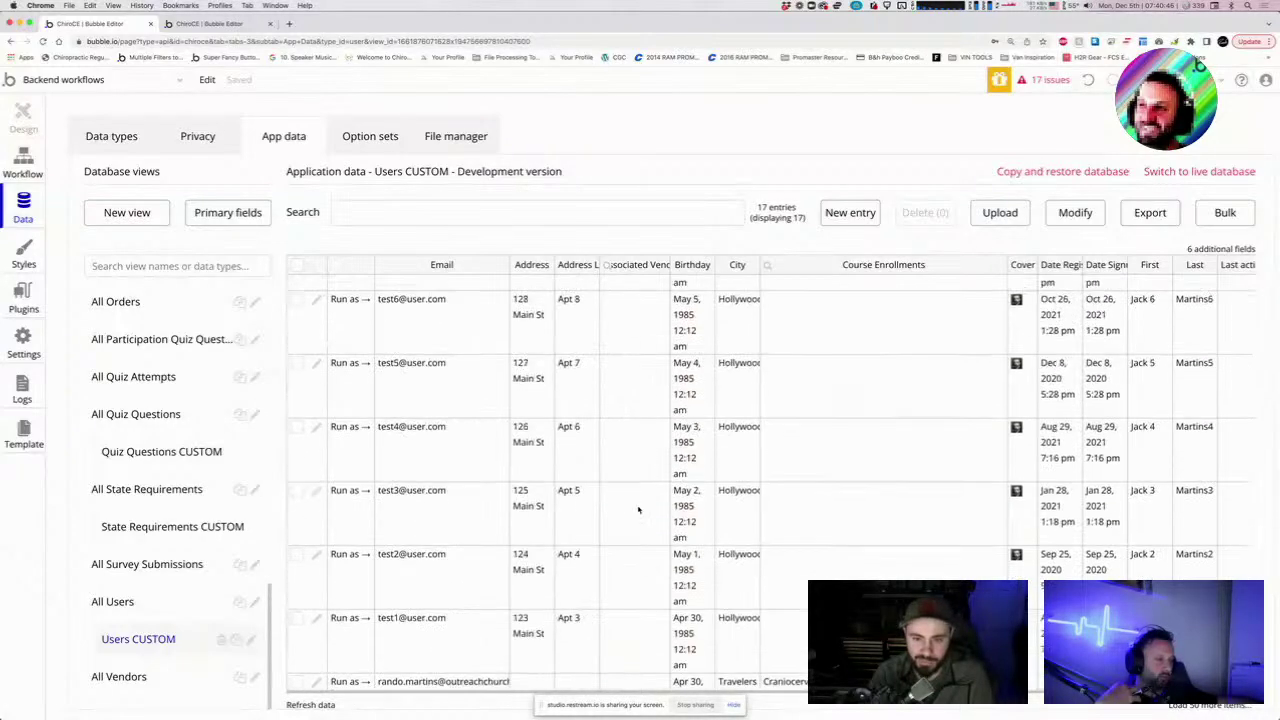
scroll(645, 510, down, 5)
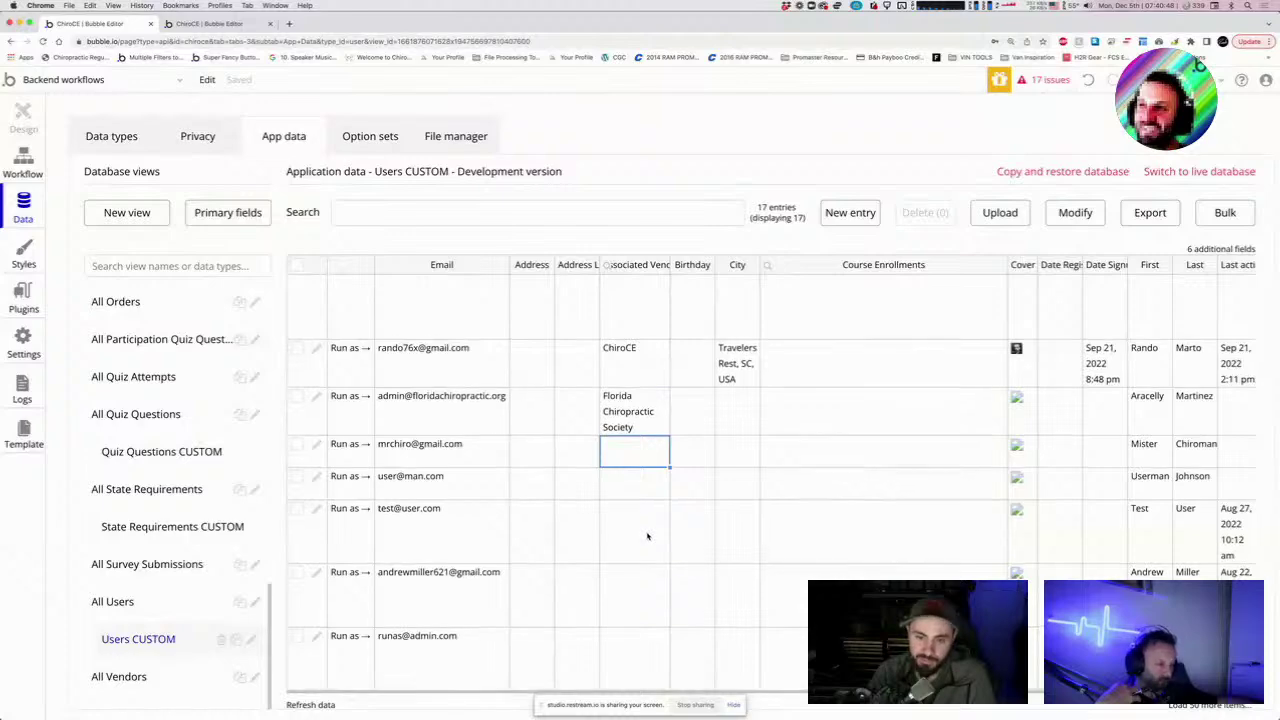
scroll(646, 531, up, 5)
scroll(645, 535, down, 4)
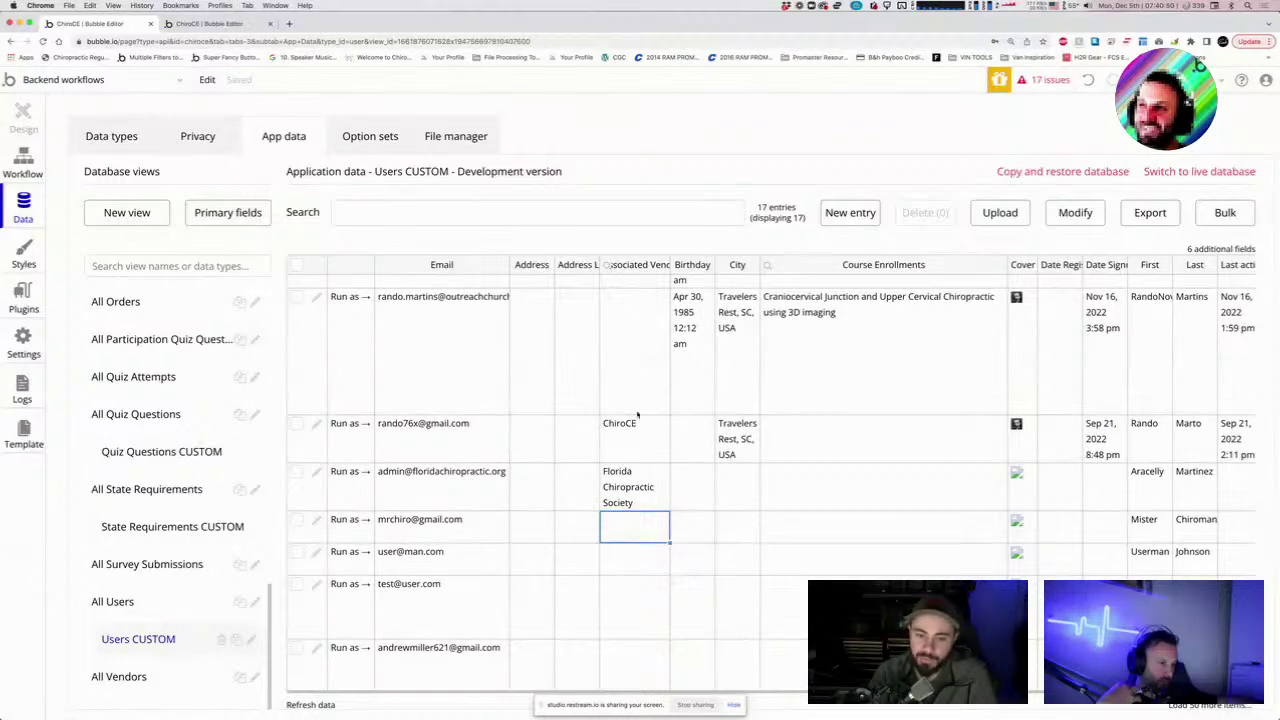
scroll(736, 515, right, 5)
scroll(900, 450, down, 5)
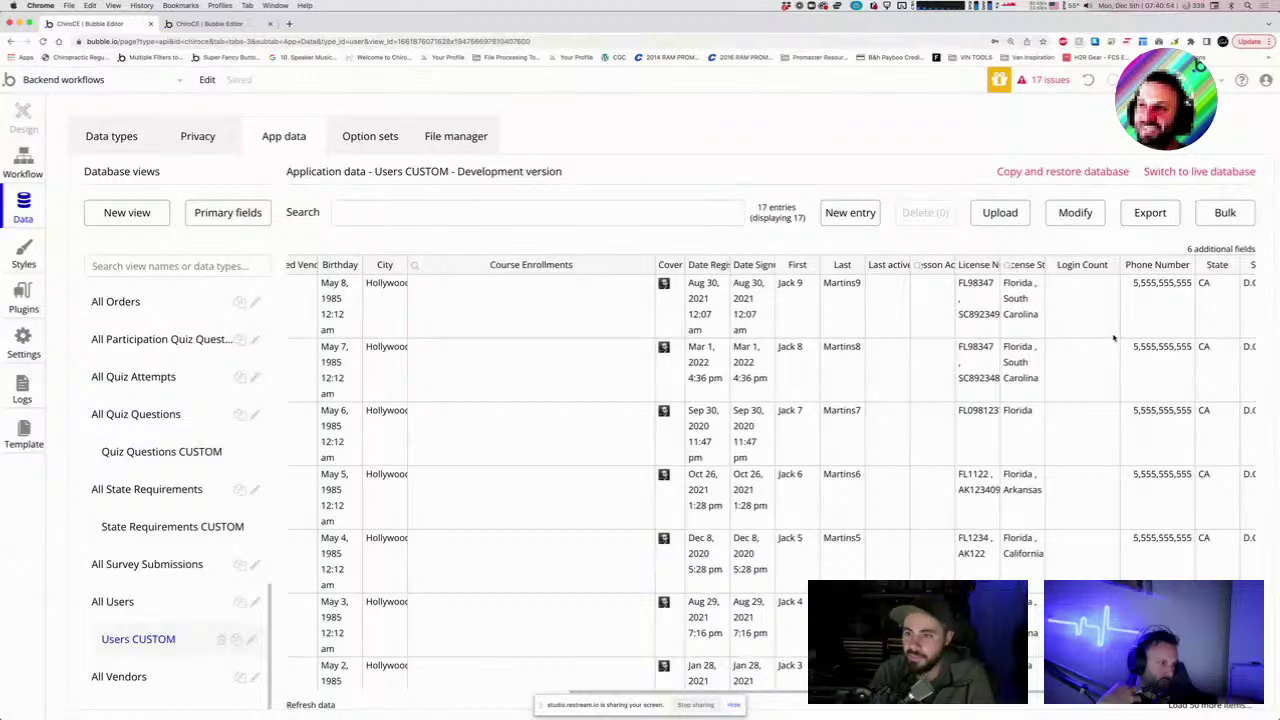
scroll(515, 322, left, 5)
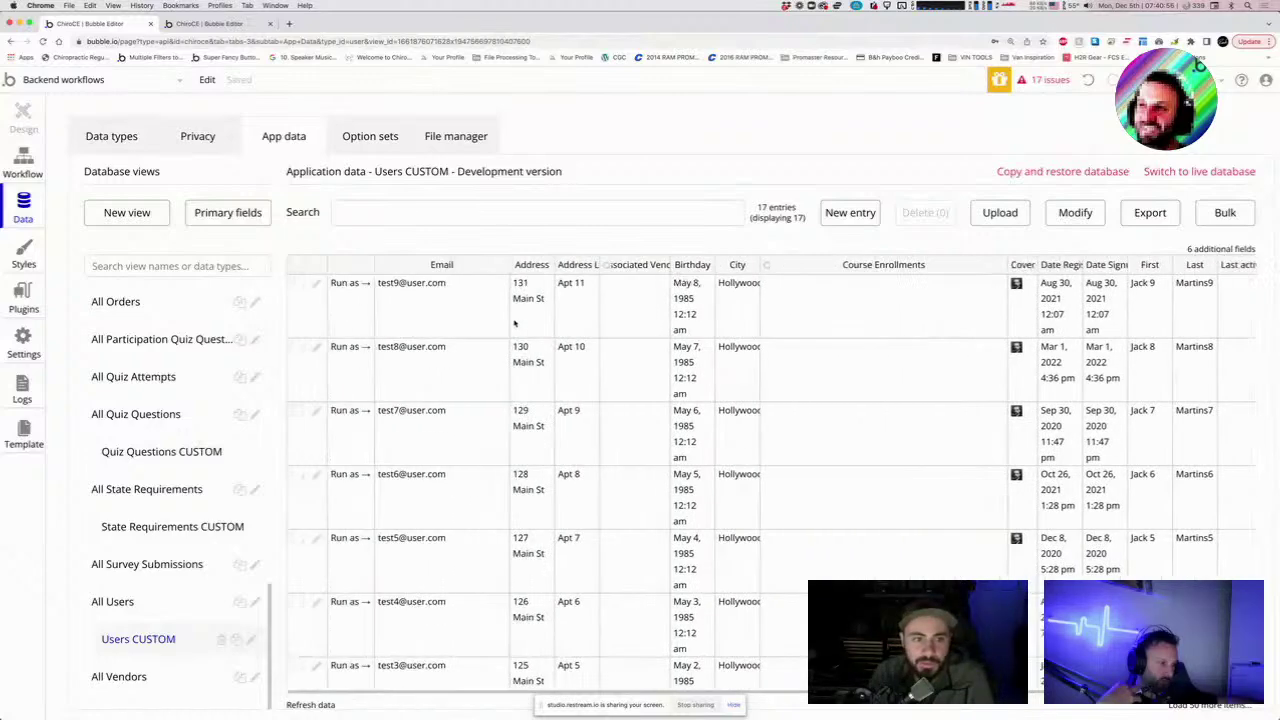
scroll(795, 366, right, 5)
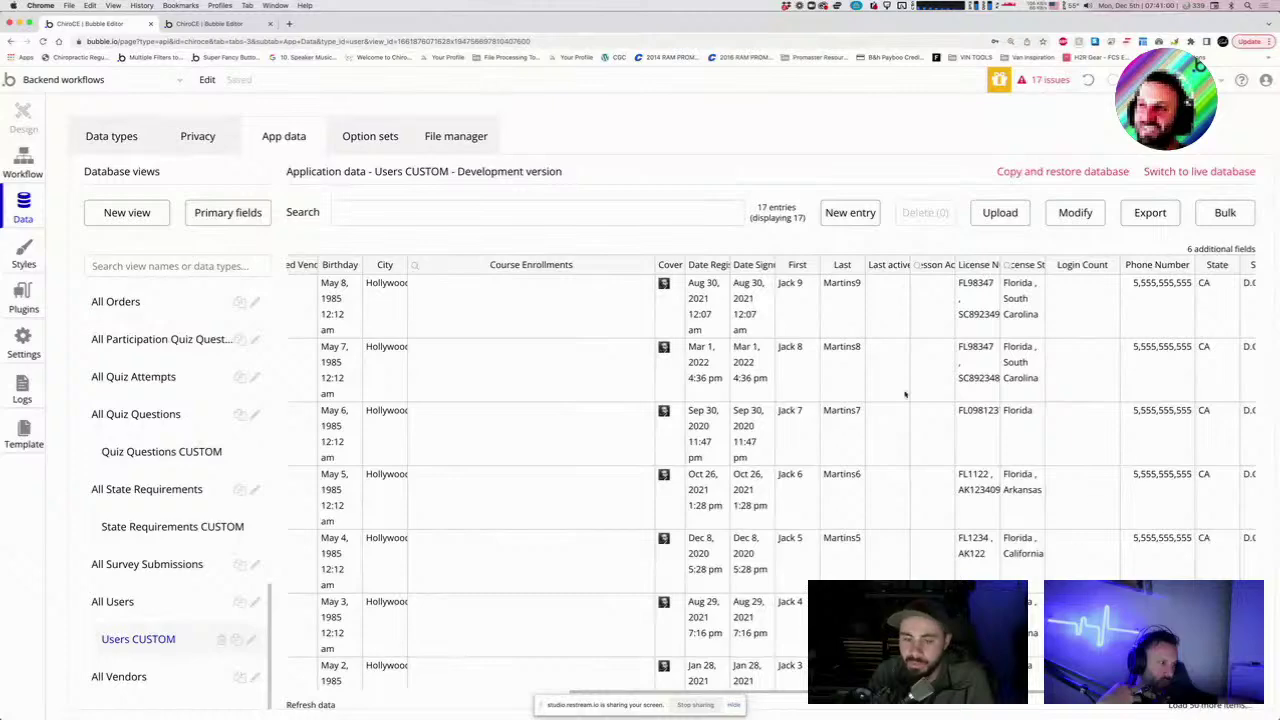
scroll(905, 393, down, 3)
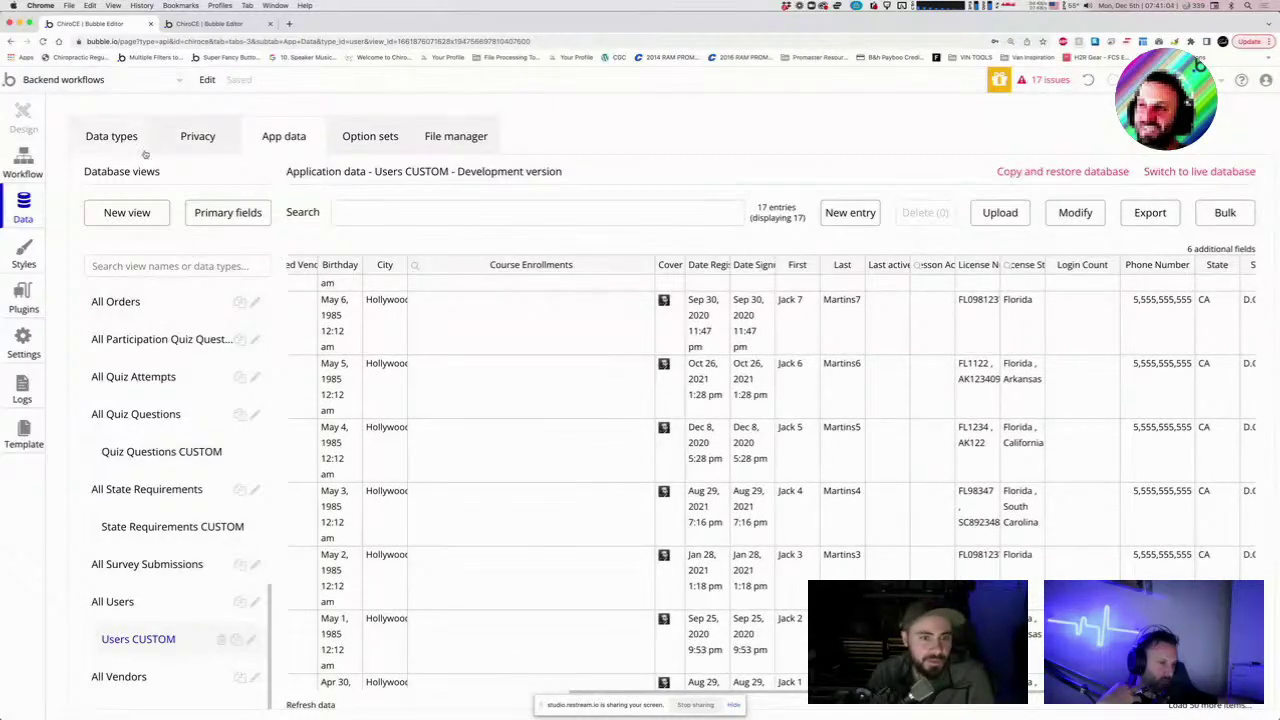
scroll(765, 495, up, 3)
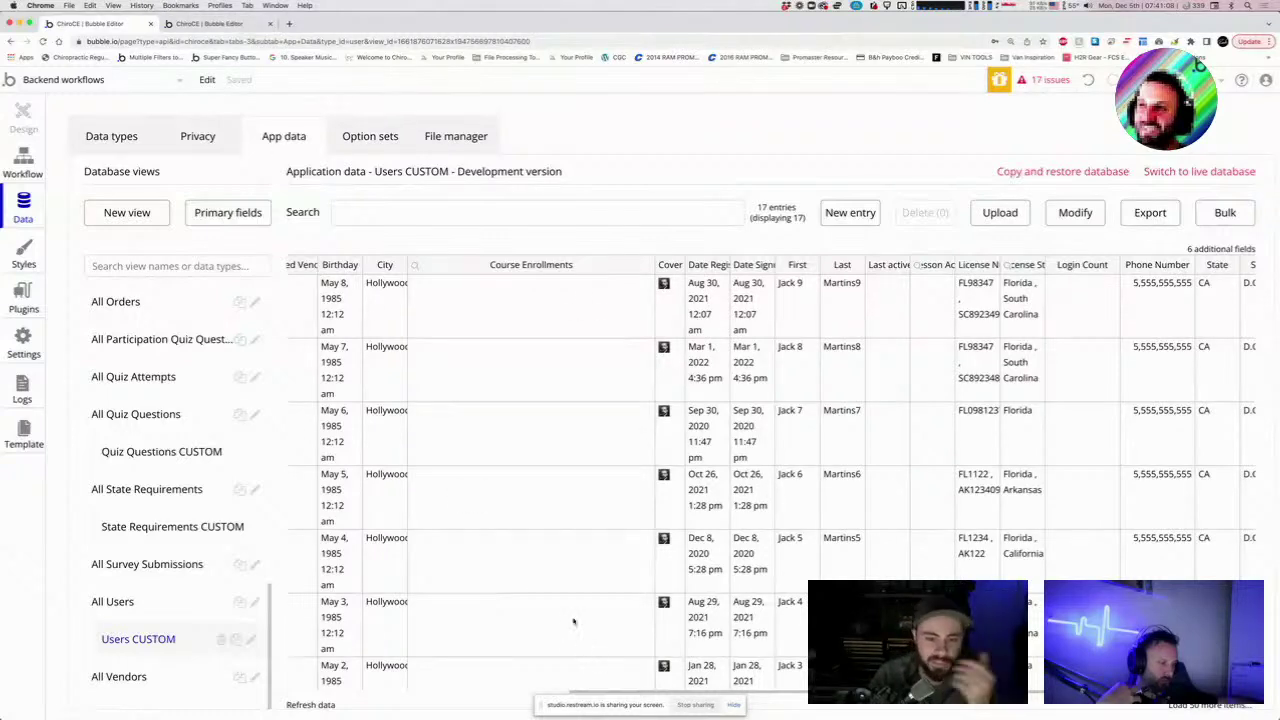
Return to the user_course_enrollments workflow and set the action's thing to change to a search for the User type.
click(210, 23)
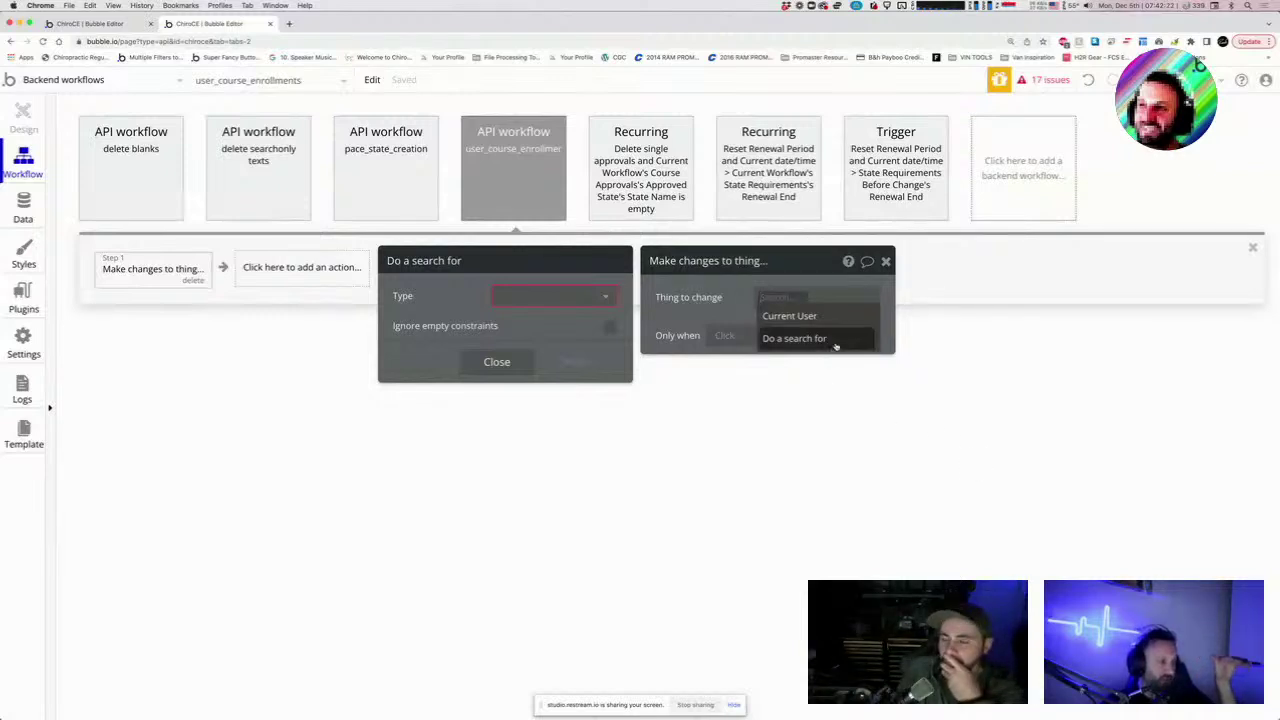
mouse_move(836, 345)
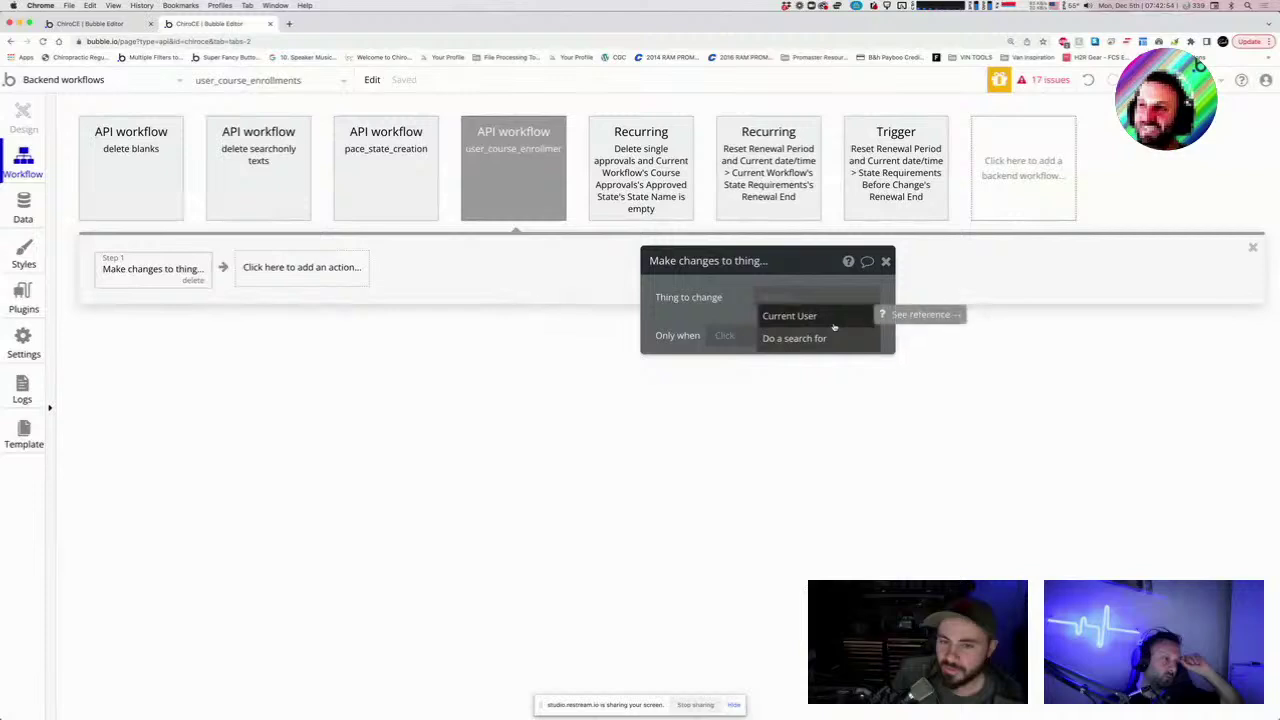
click(794, 338)
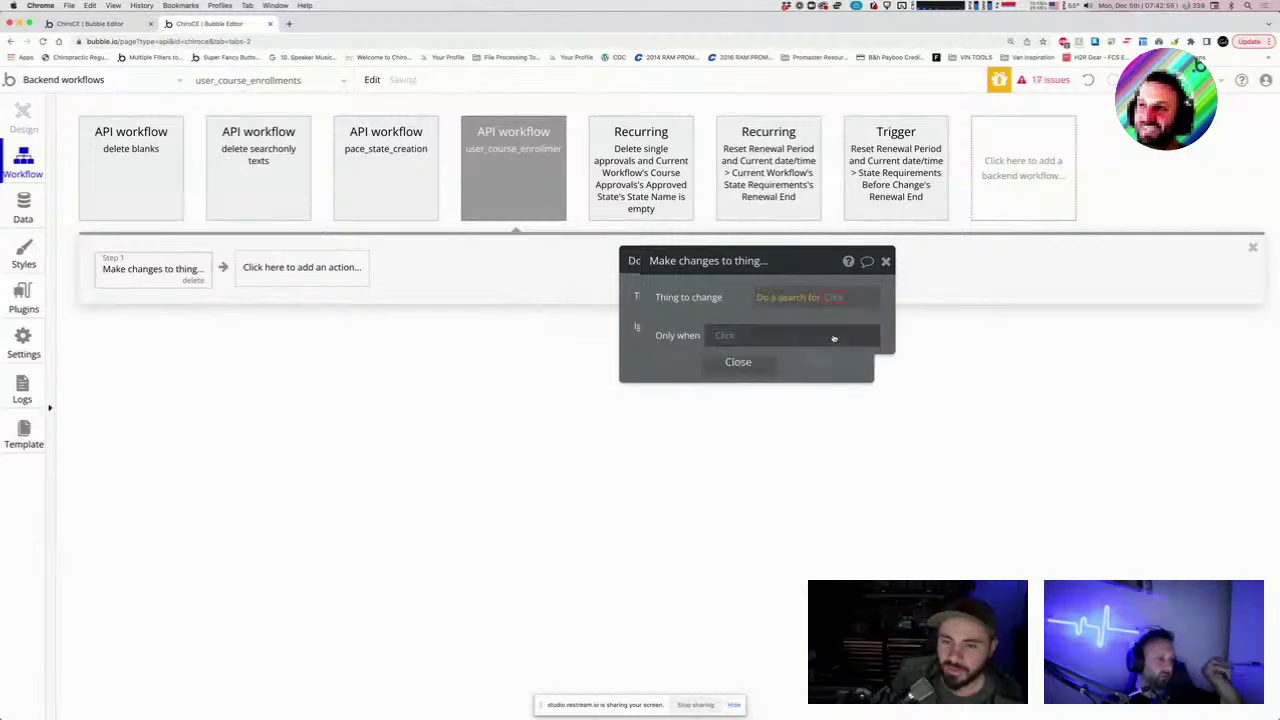
click(540, 296)
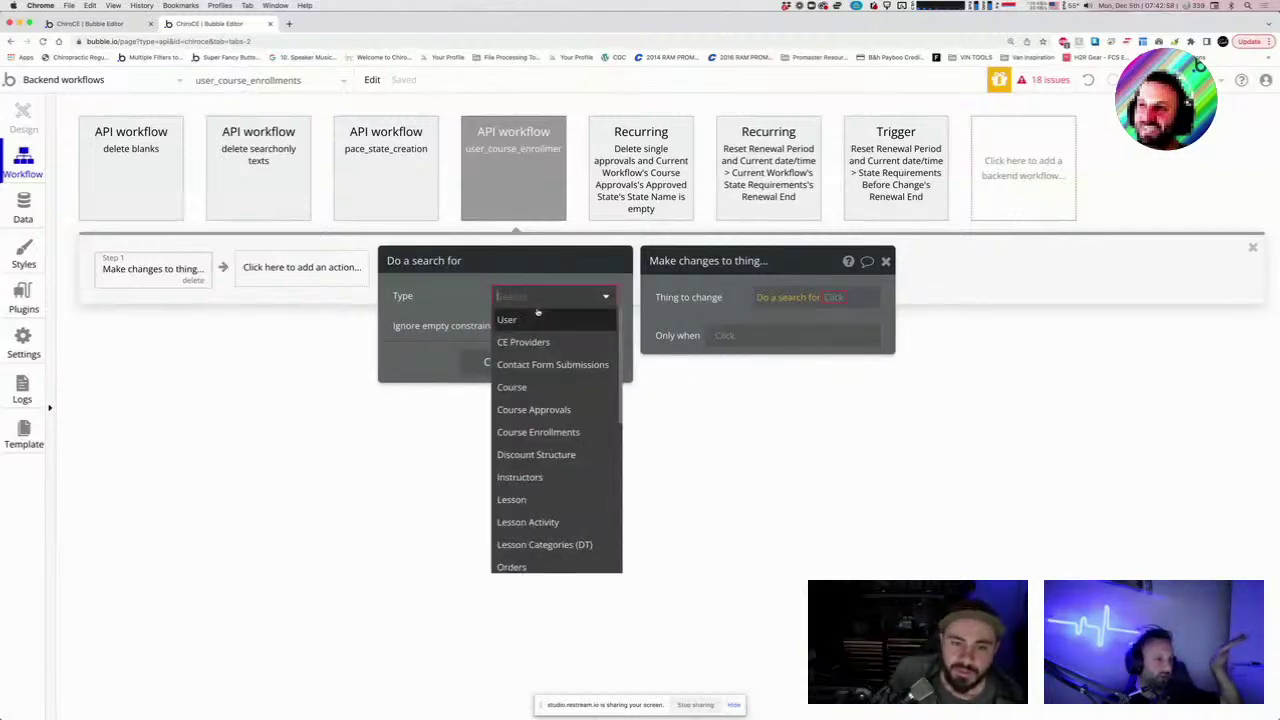
click(533, 318)
Extend the user search expression with each item's wpid and the intersect with operator.
click(832, 299)
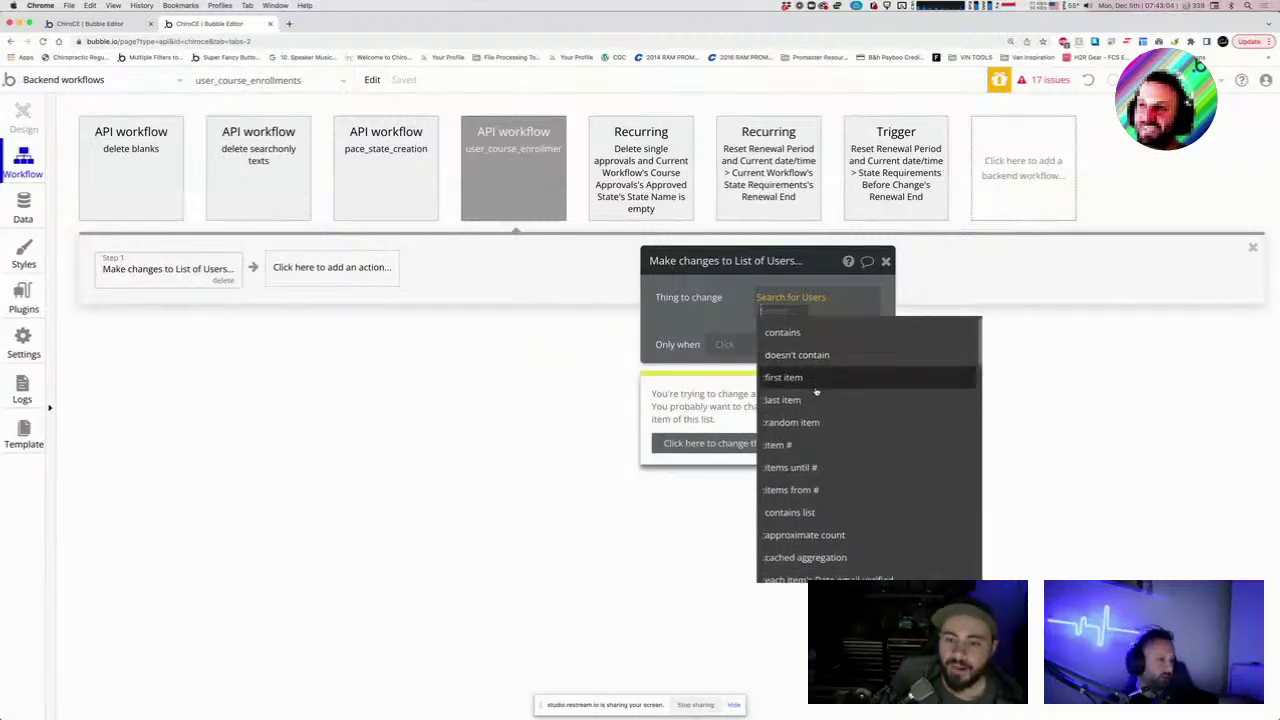
scroll(830, 391, down, 5)
scroll(855, 482, down, 5)
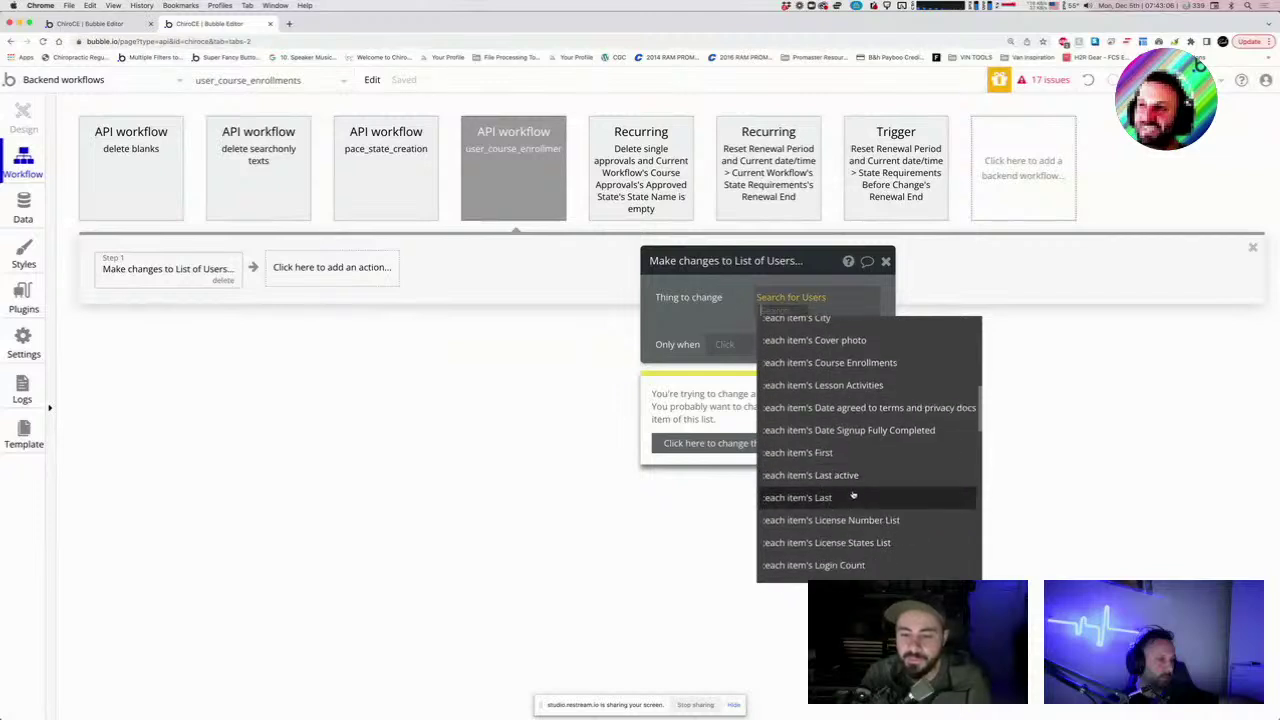
text(wp)
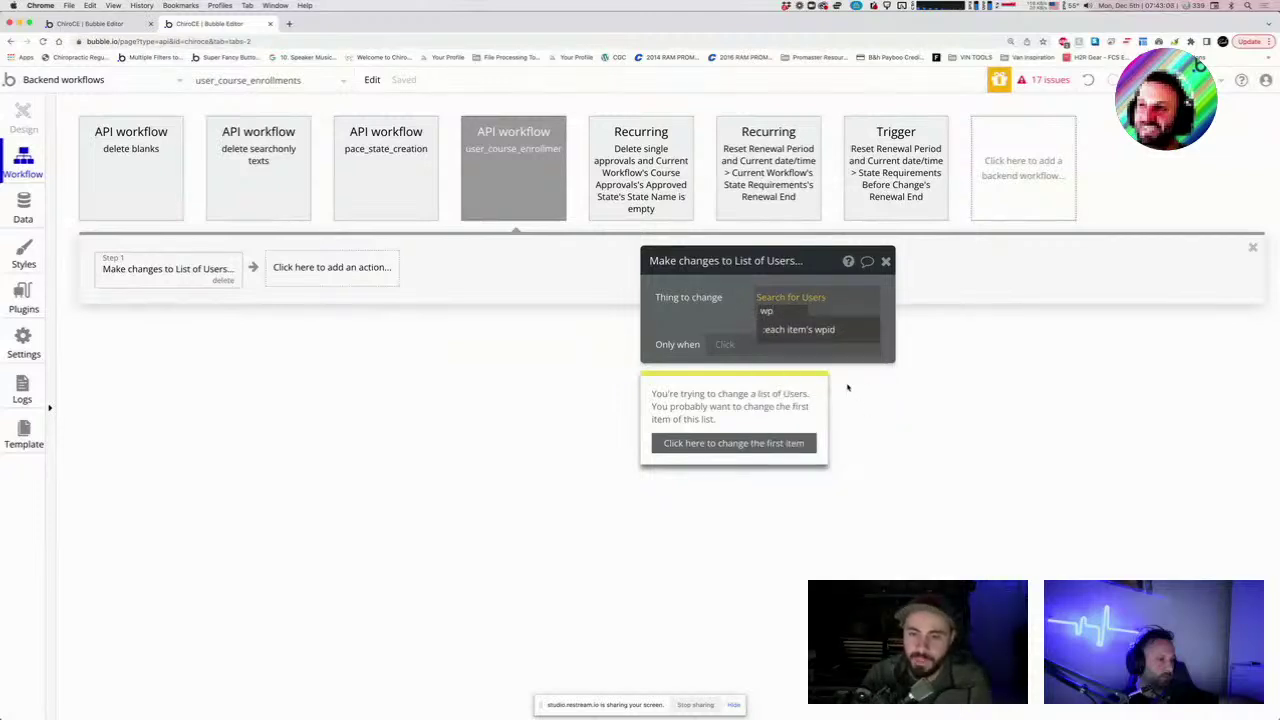
click(800, 329)
text(inter)
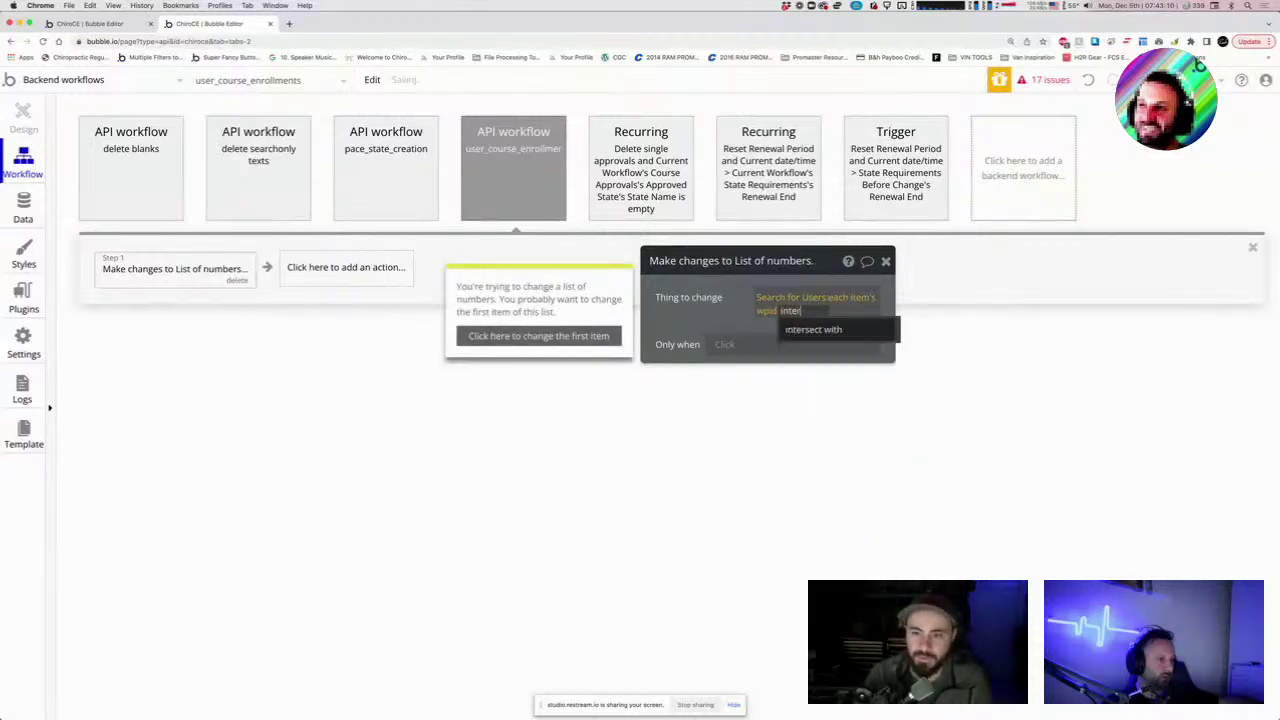
click(813, 329)
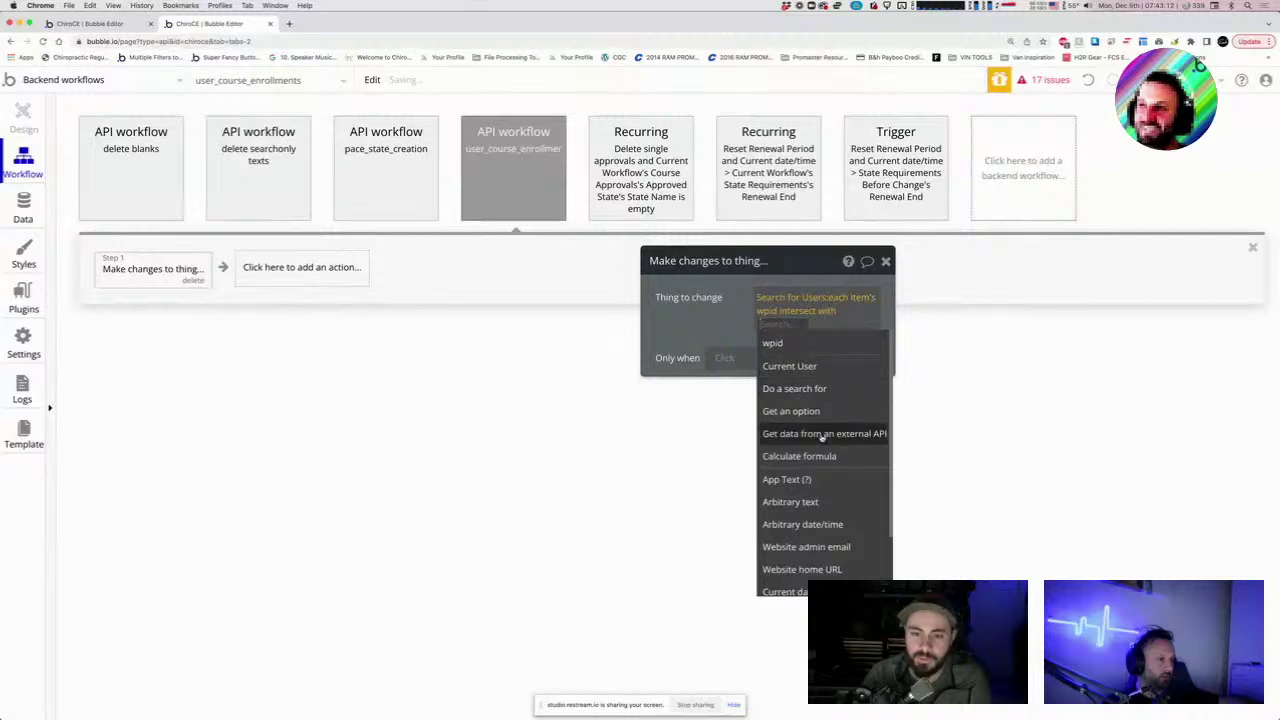
Complete the intersect with expression using a search for Course Enrollments and each item's wpid.
click(797, 389)
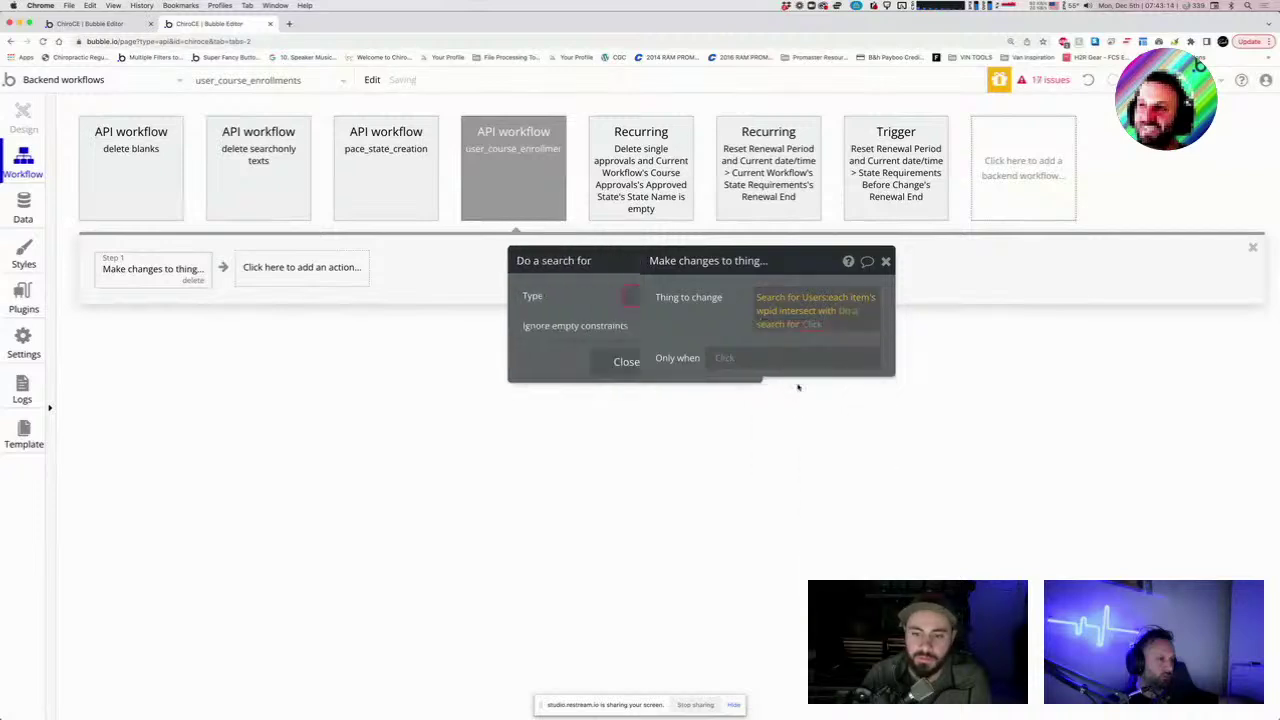
click(554, 298)
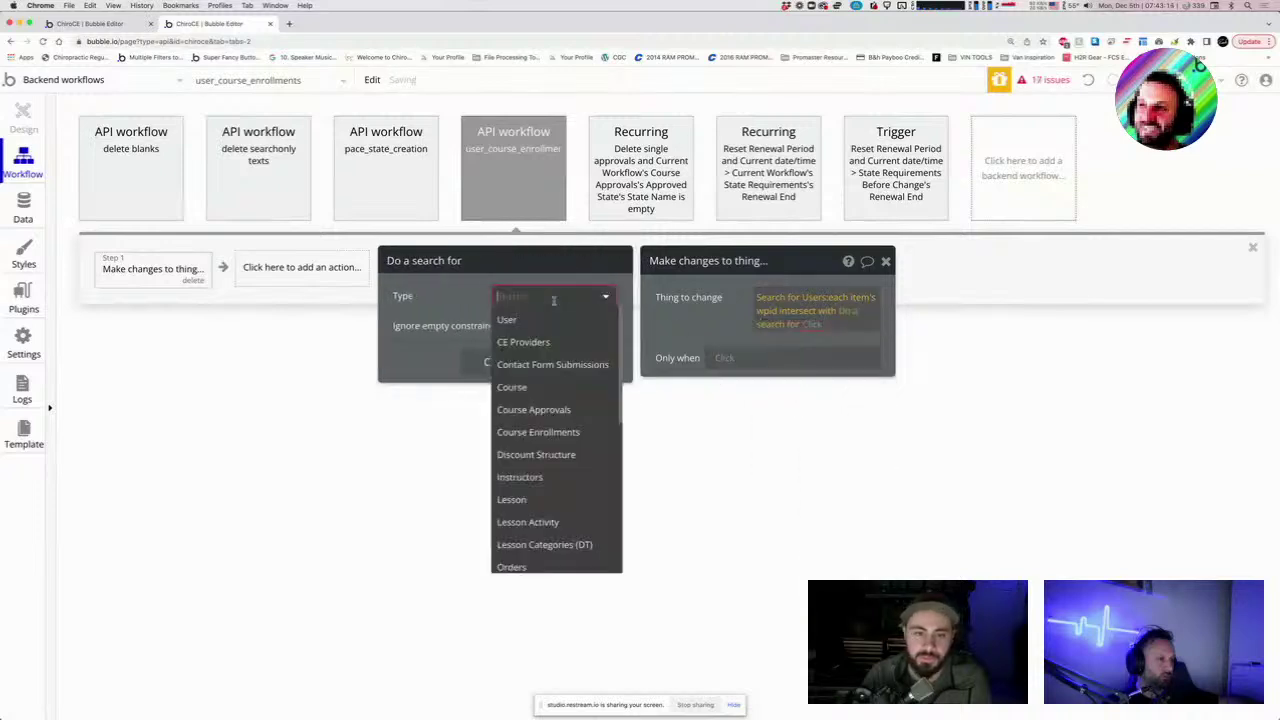
click(540, 432)
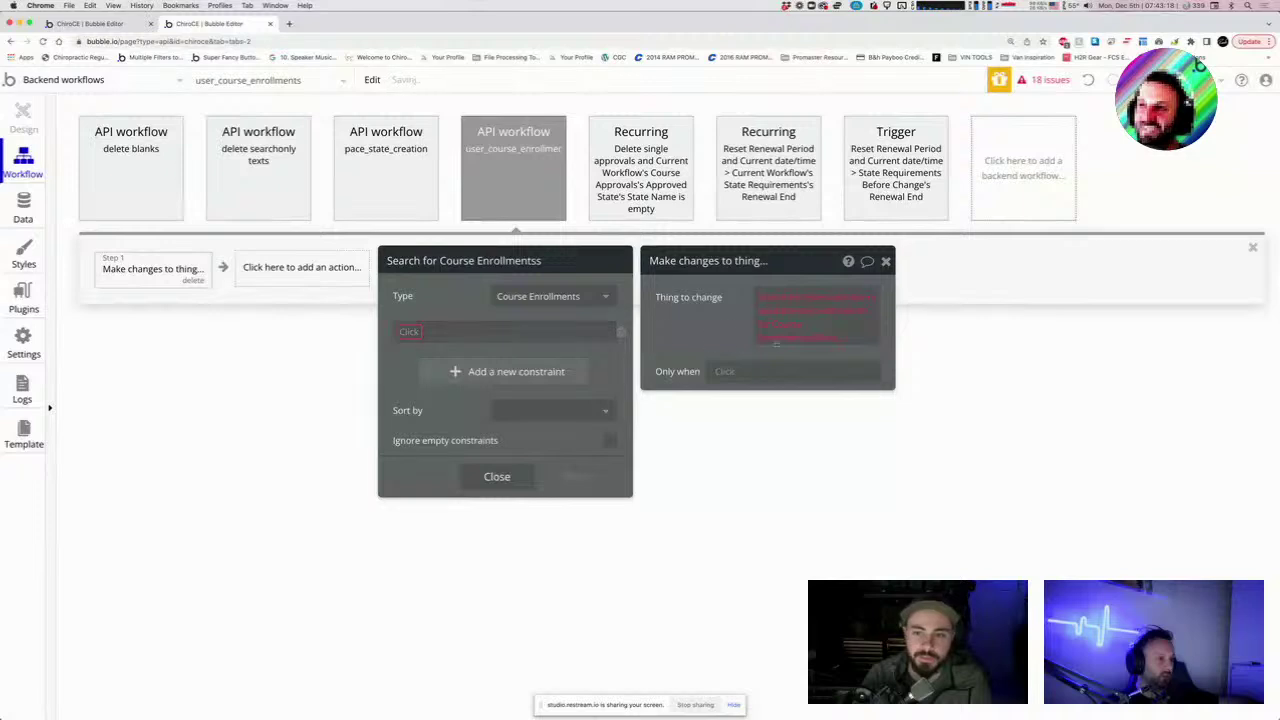
click(826, 338)
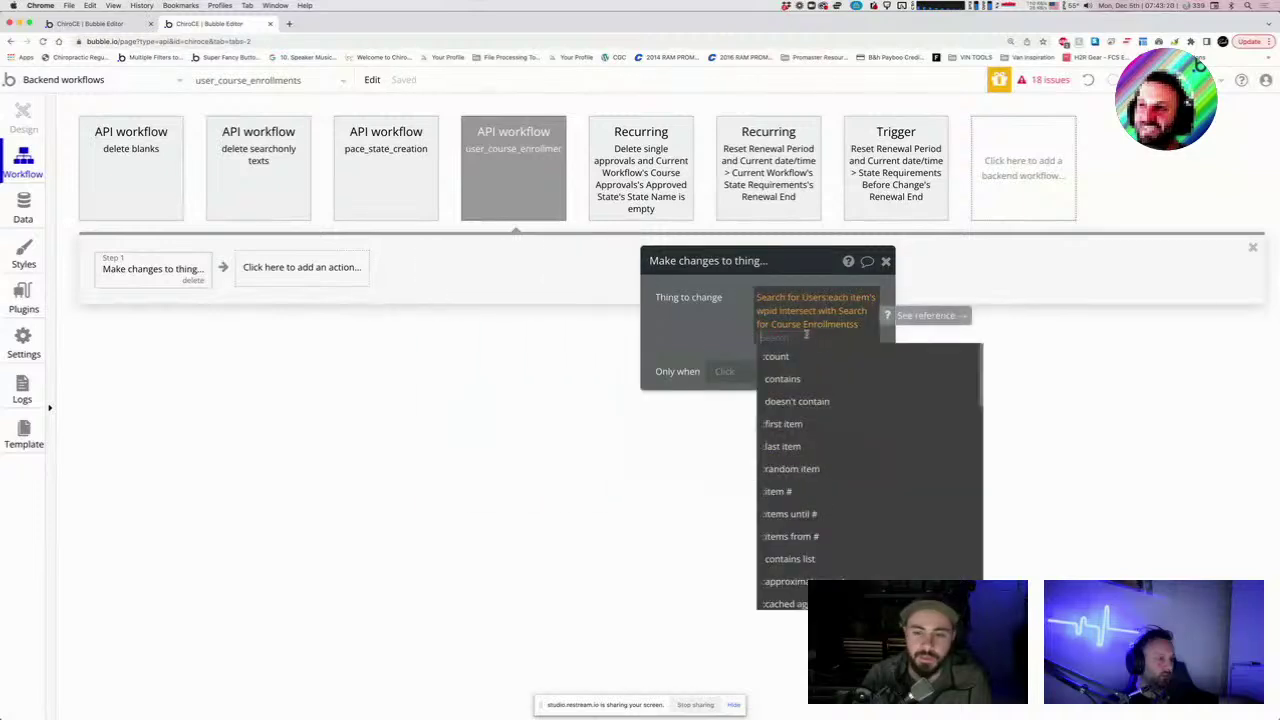
text(w)
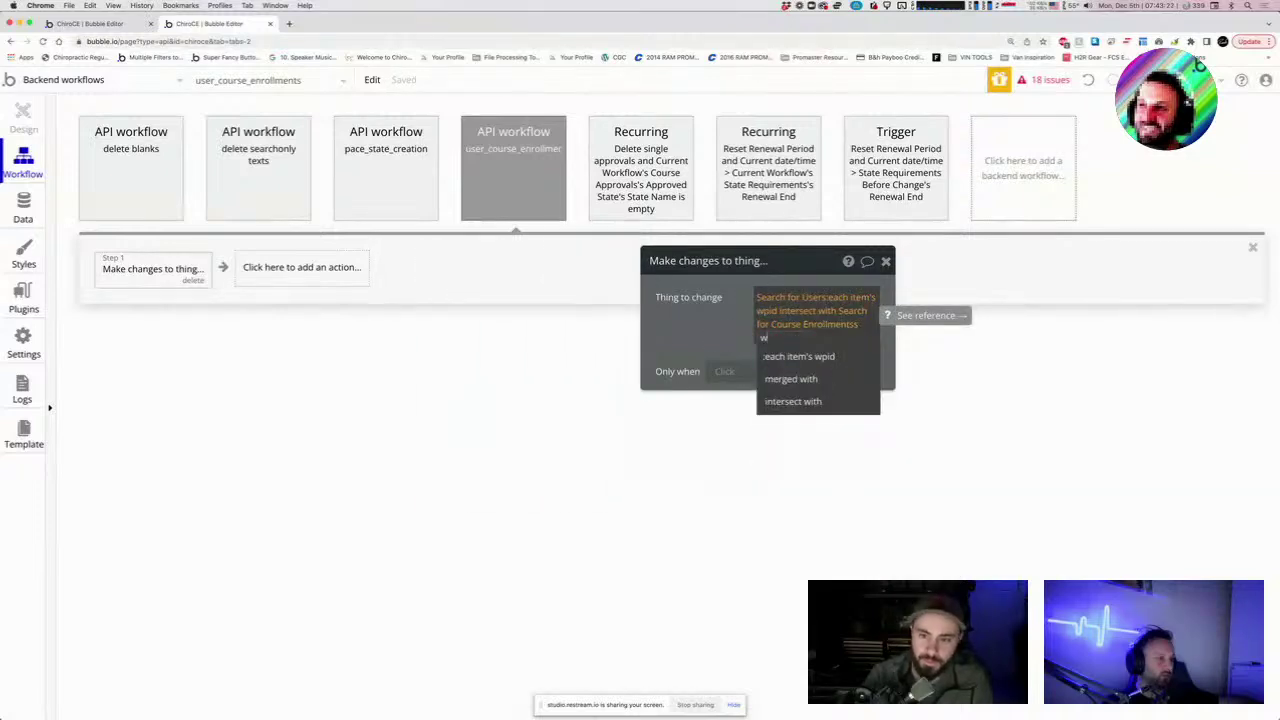
click(799, 356)
click(690, 341)
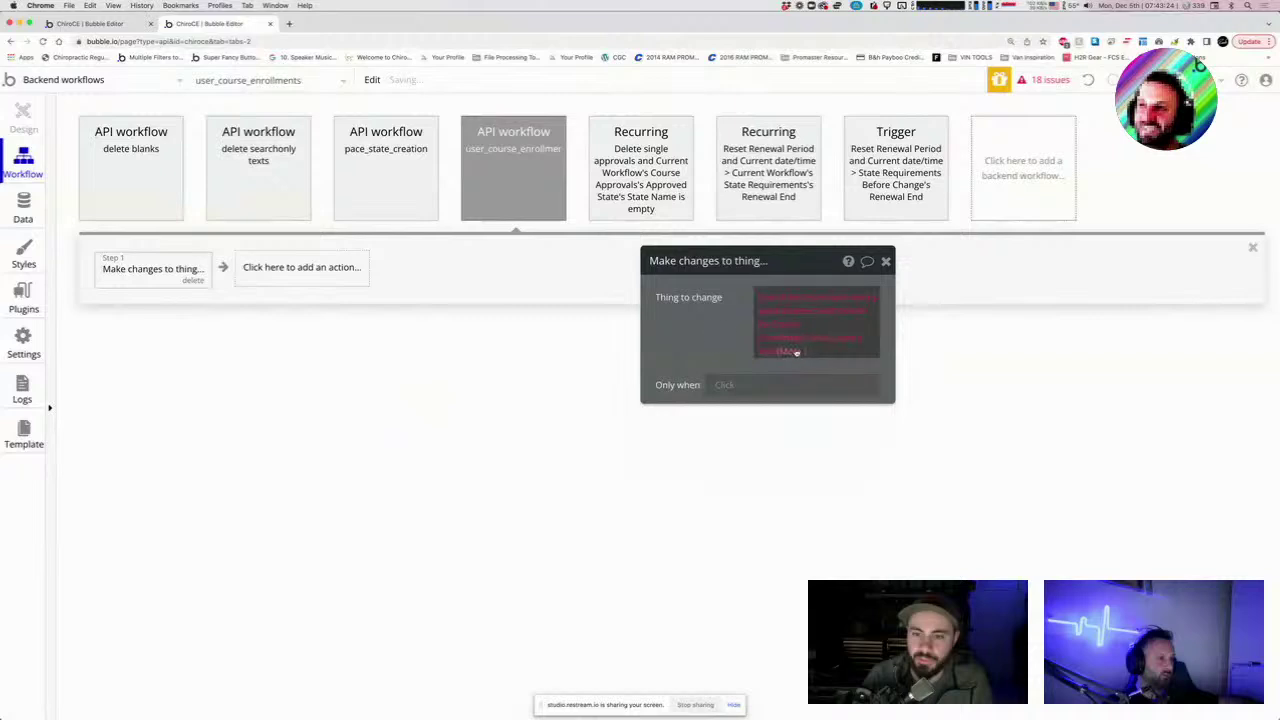
Append the each item:converted to number operator to the Course Enrollments wpid list in the thing to change.
mouse_move(763, 357)
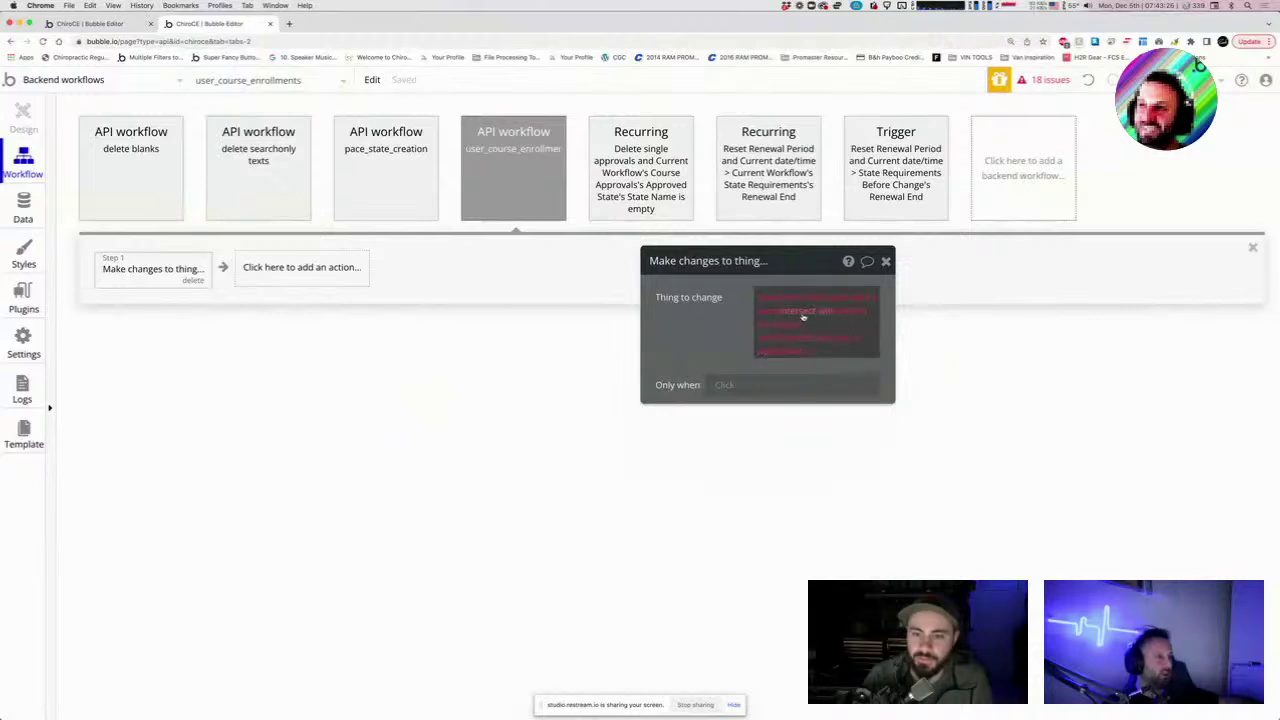
mouse_move(782, 316)
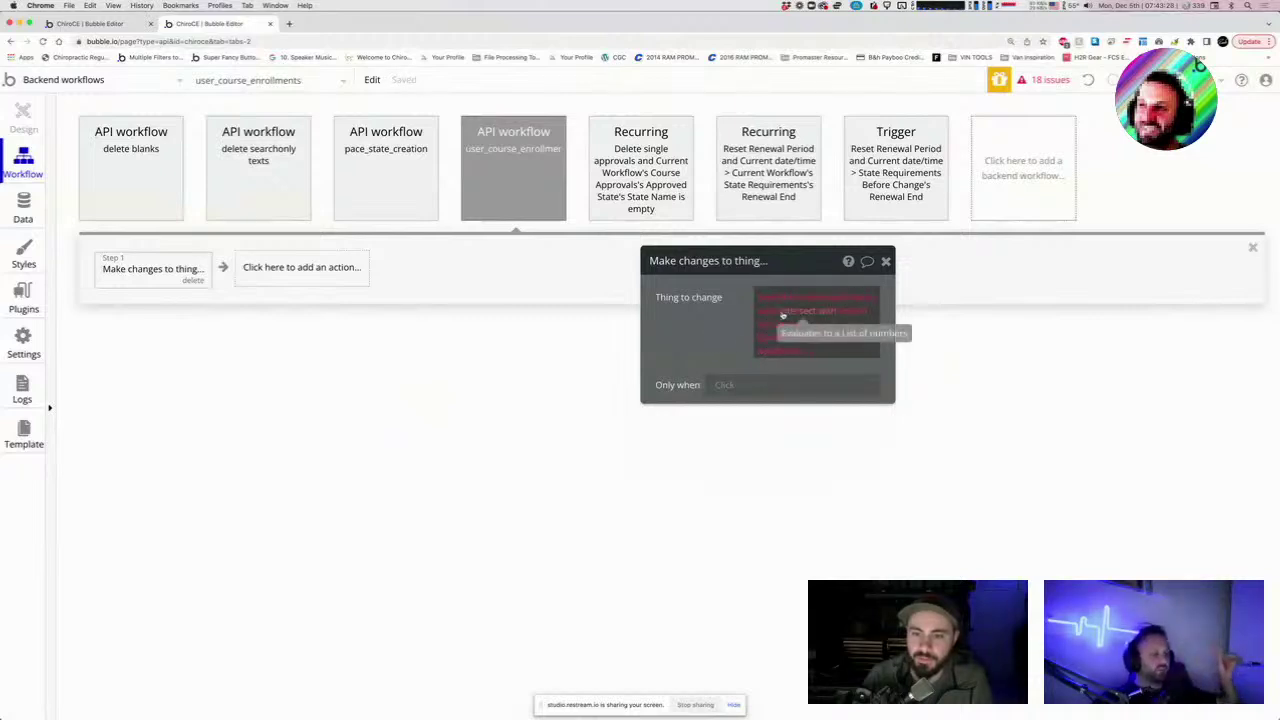
click(780, 352)
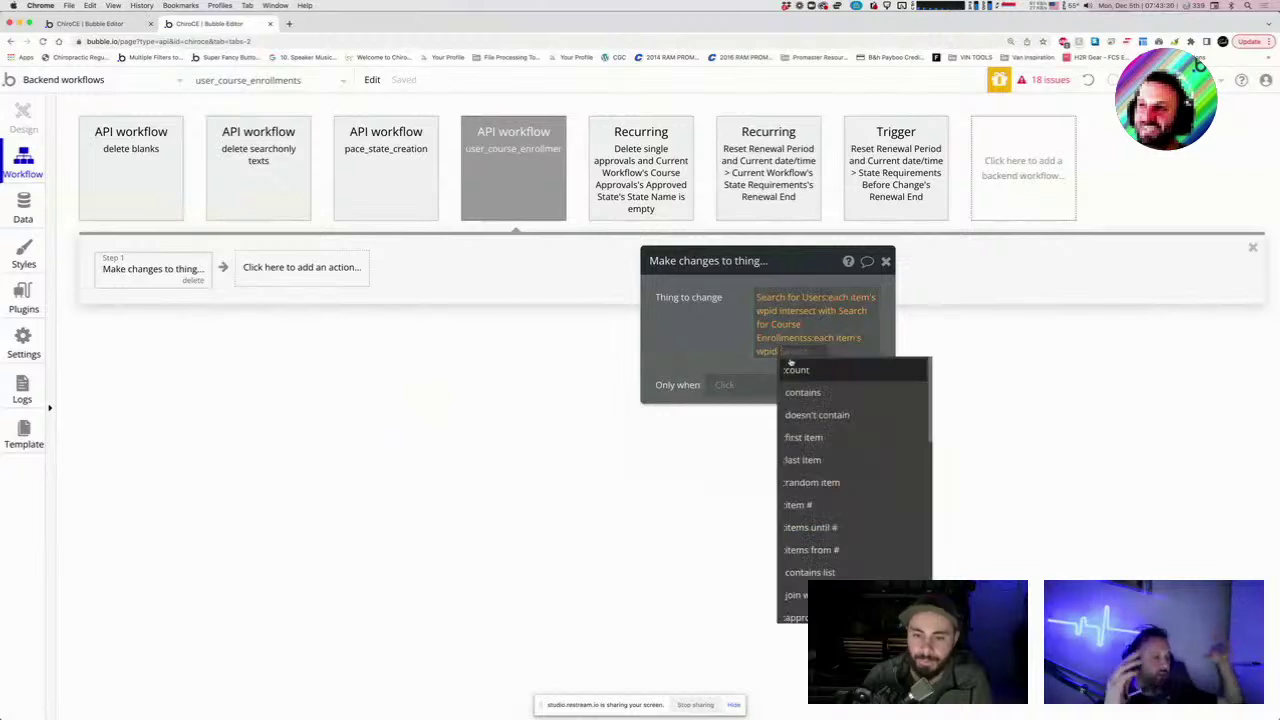
text(conv)
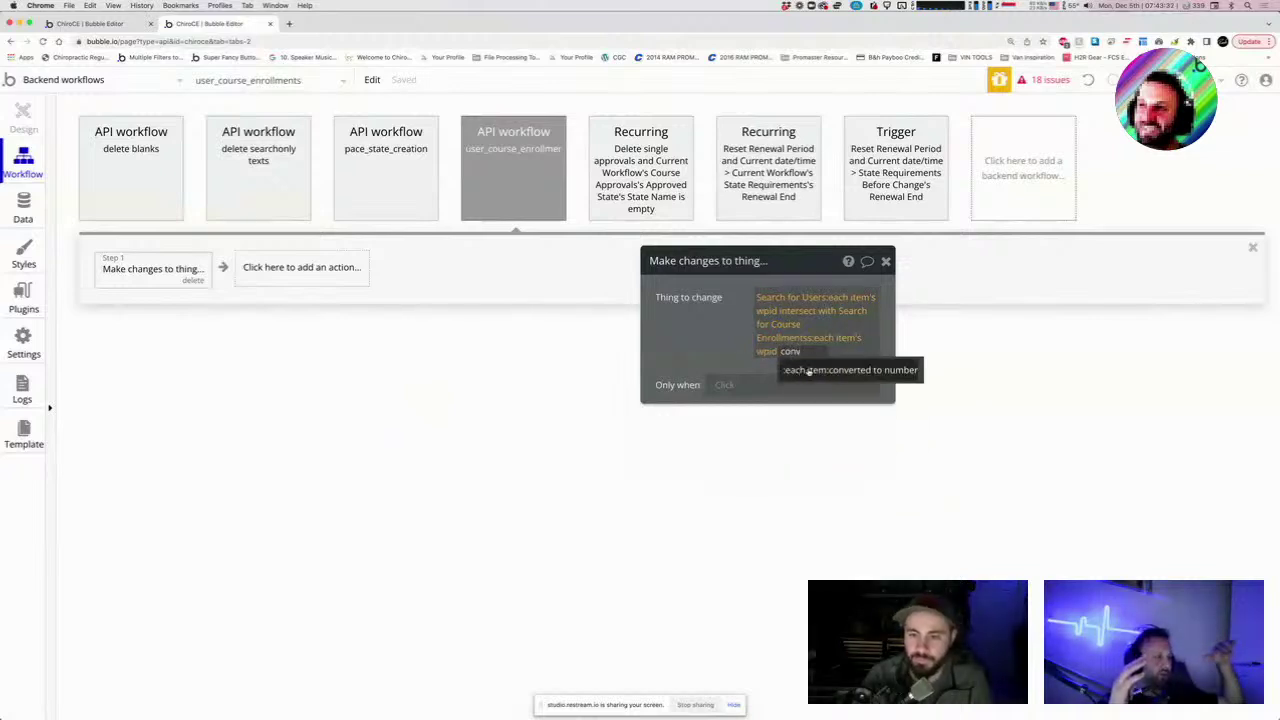
click(808, 368)
click(744, 363)
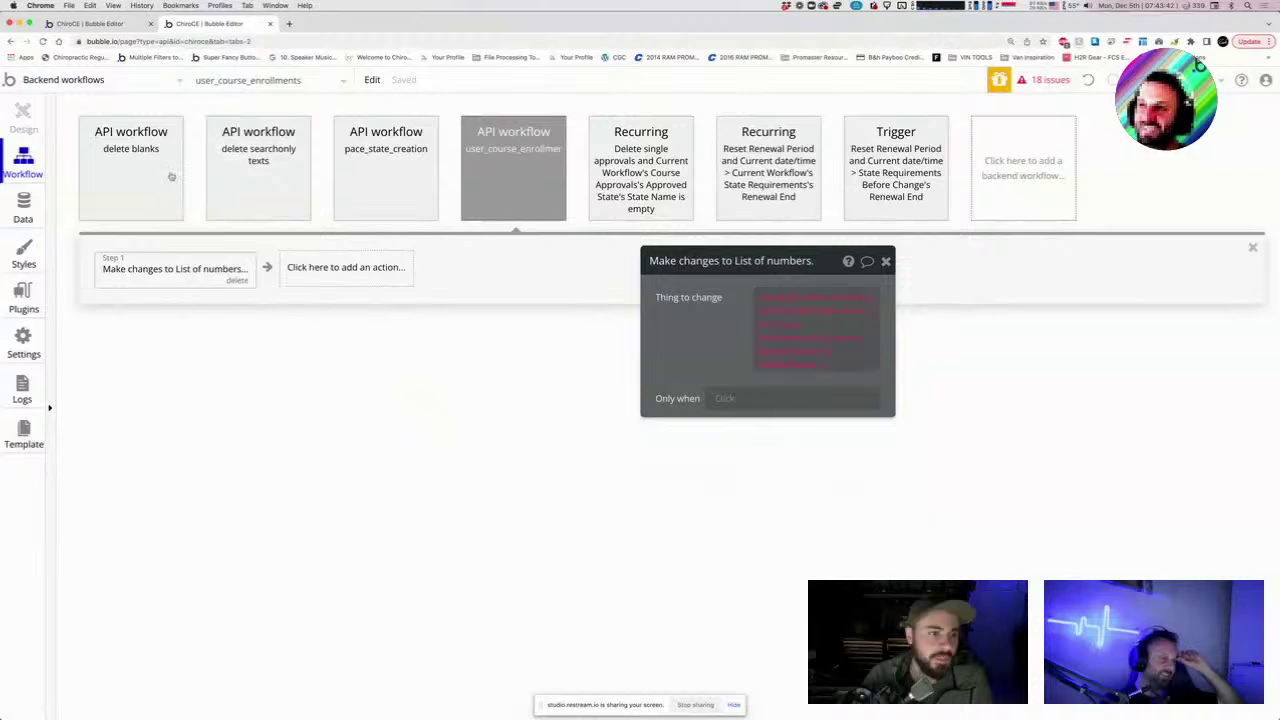
Compare the wpid field's type in the User and Course Enrollments data types.
click(76, 17)
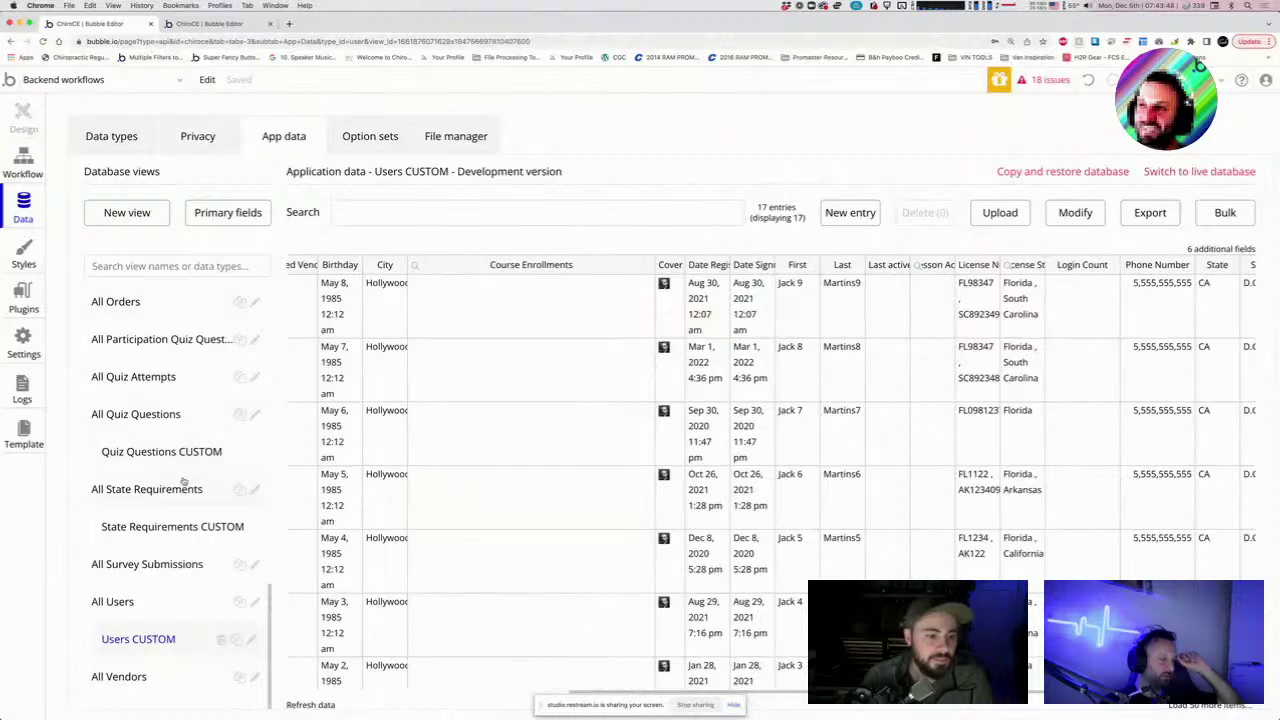
click(111, 136)
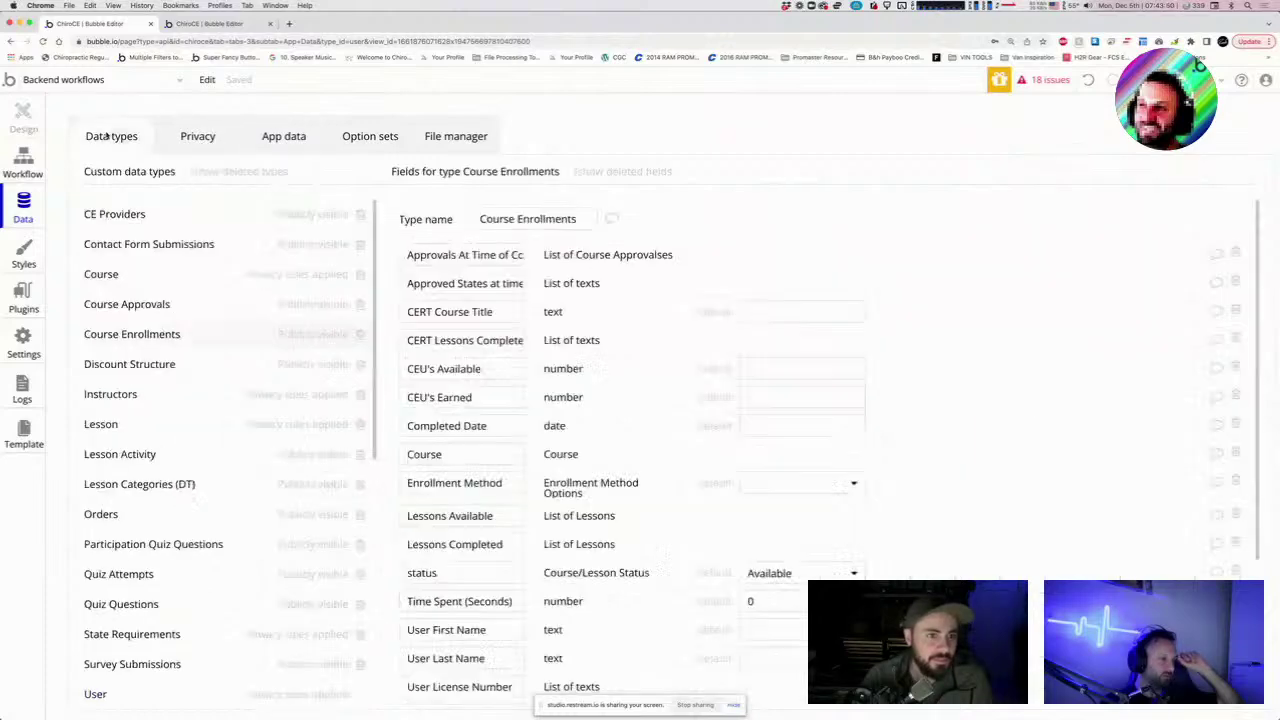
scroll(460, 380, down, 5)
scroll(521, 527, down, 3)
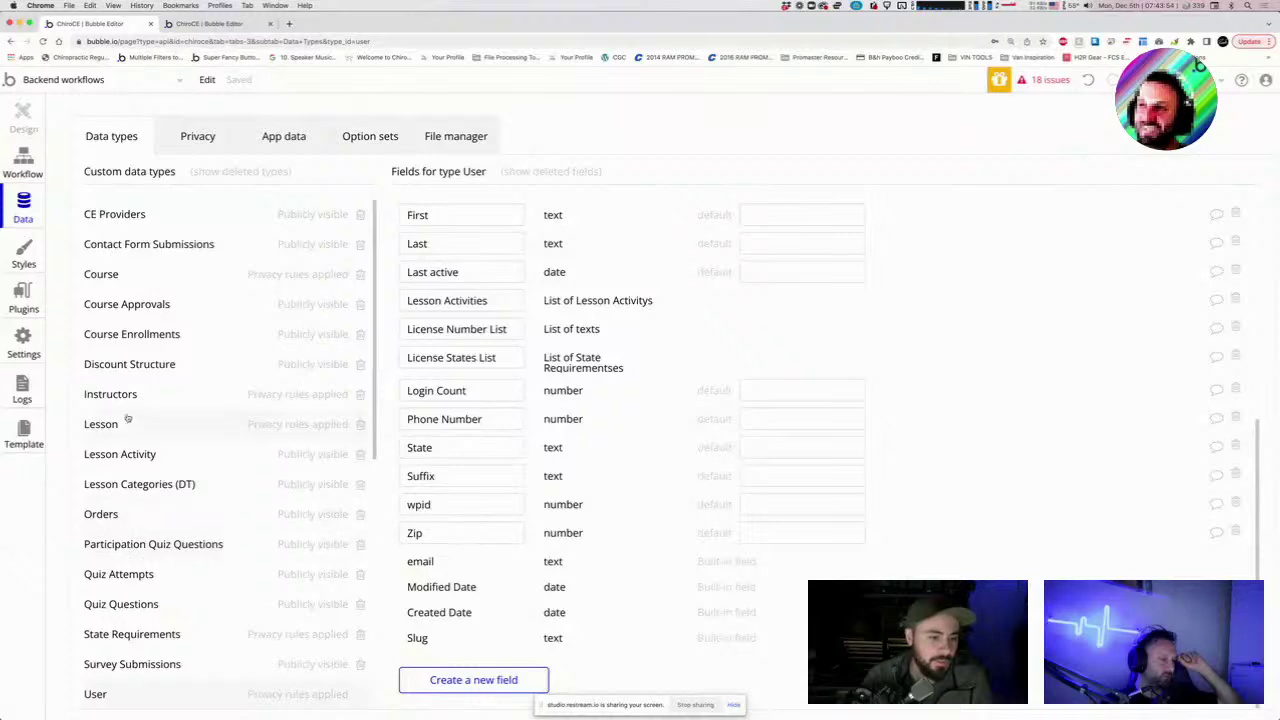
click(133, 336)
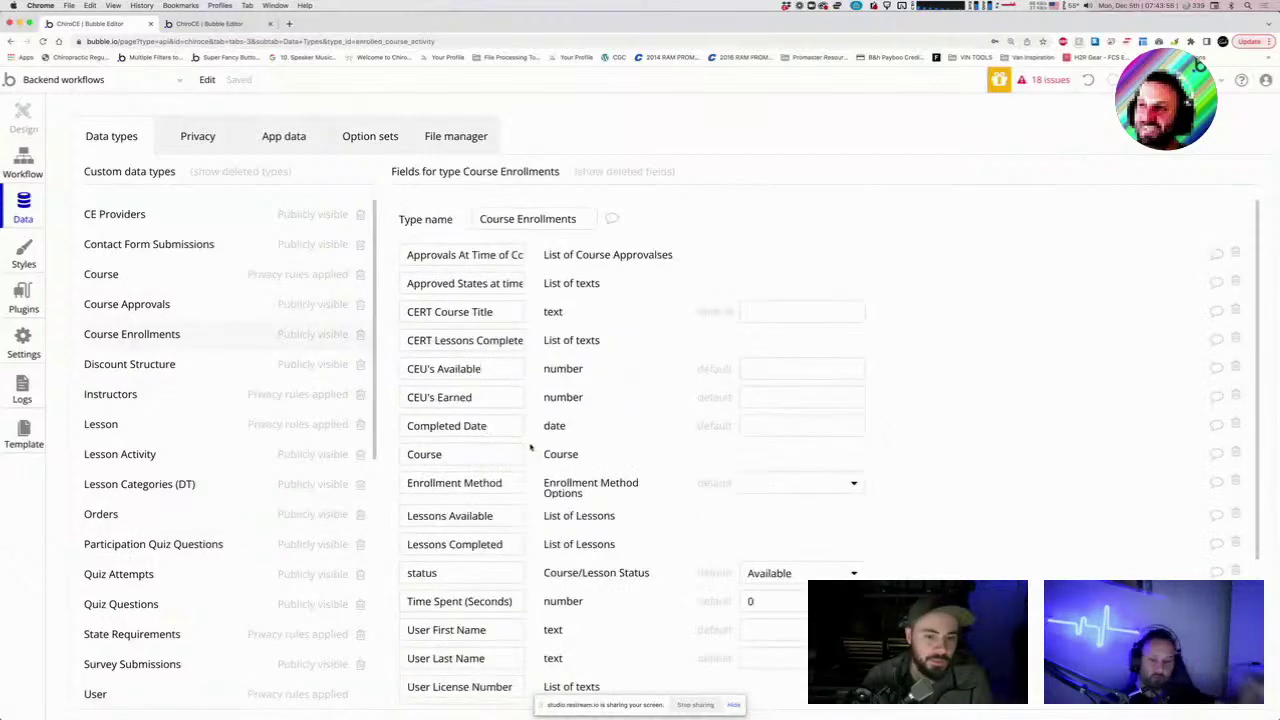
scroll(550, 533, down, 3)
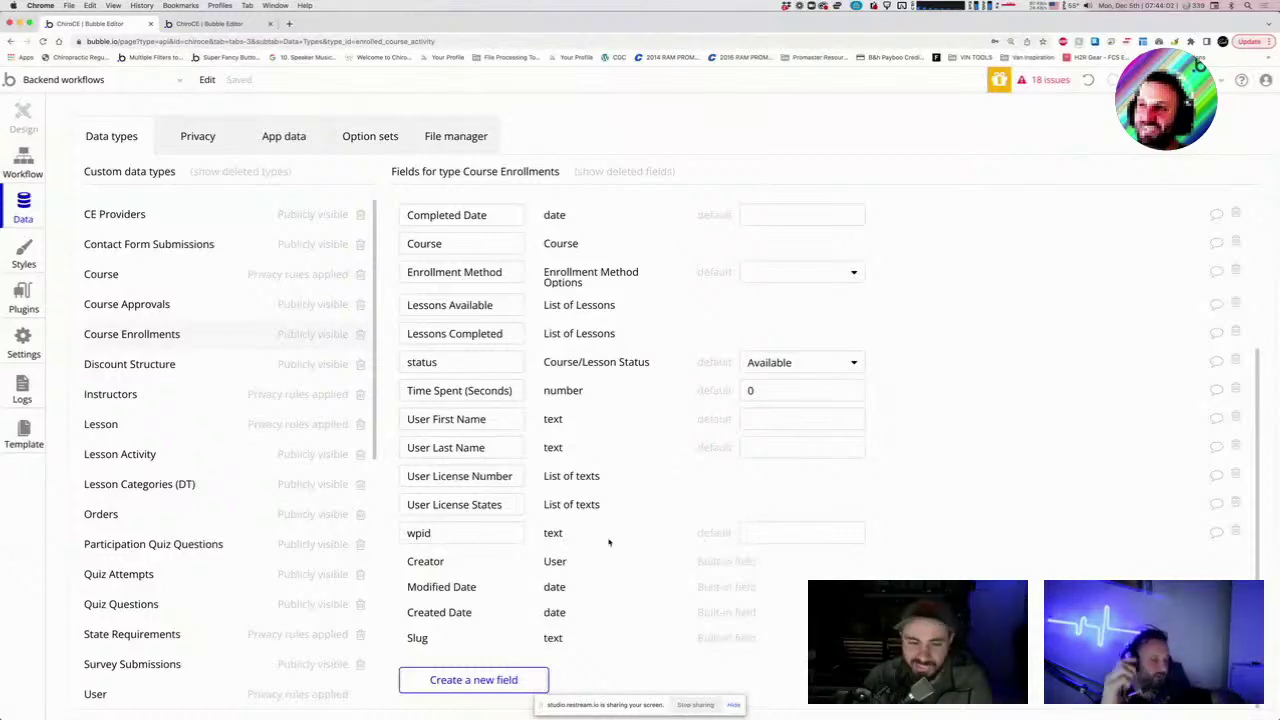
scroll(570, 540, up, 3)
scroll(576, 543, down, 3)
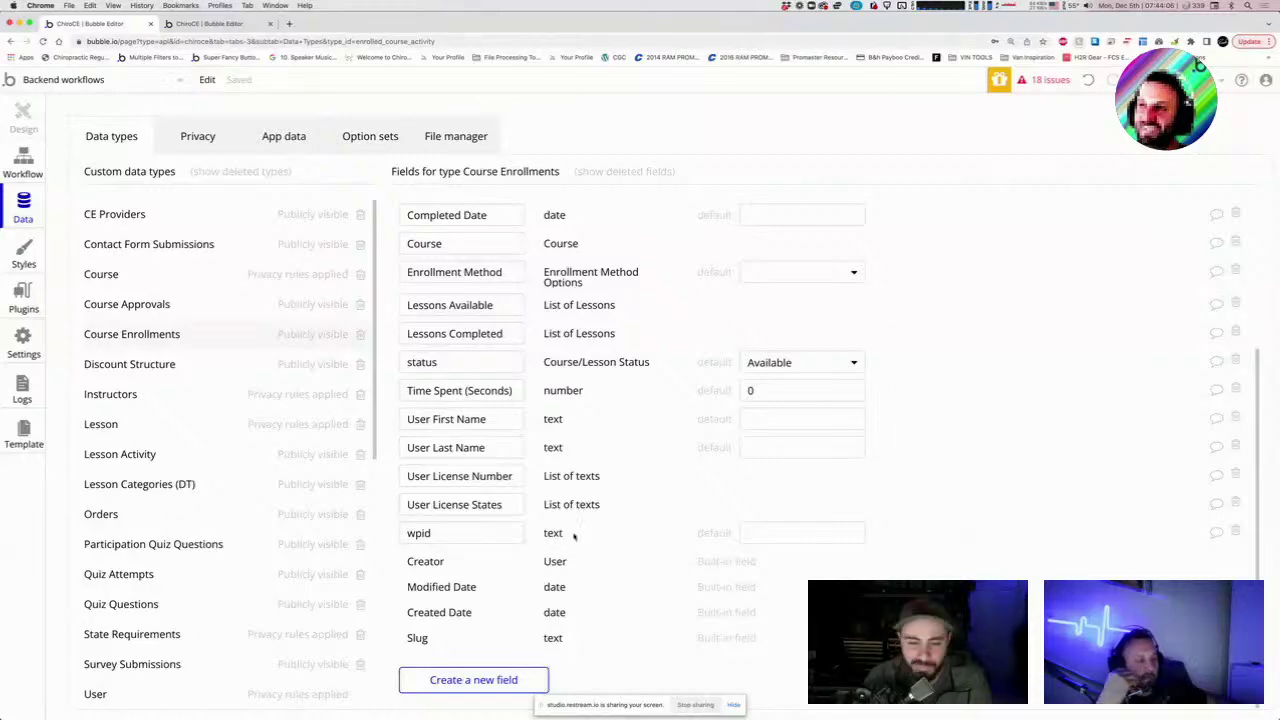
scroll(790, 520, up, 3)
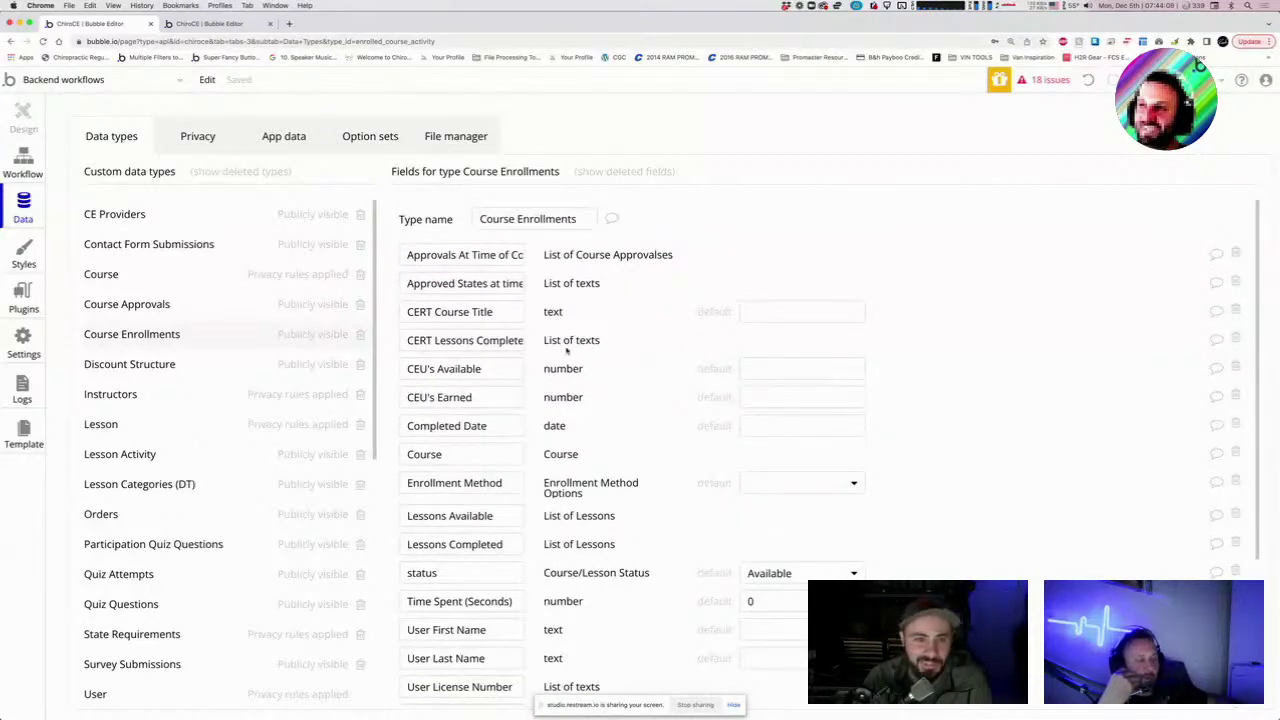
scroll(614, 489, down, 3)
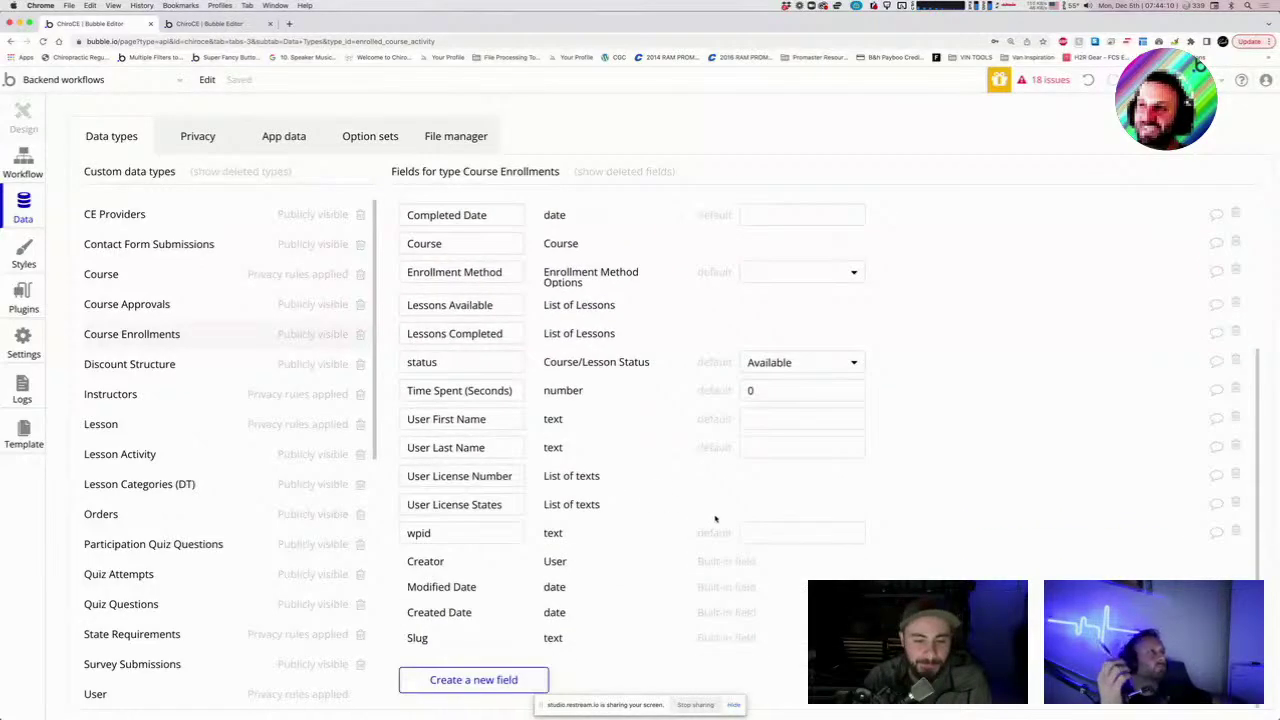
scroll(677, 534, up, 3)
scroll(680, 530, down, 3)
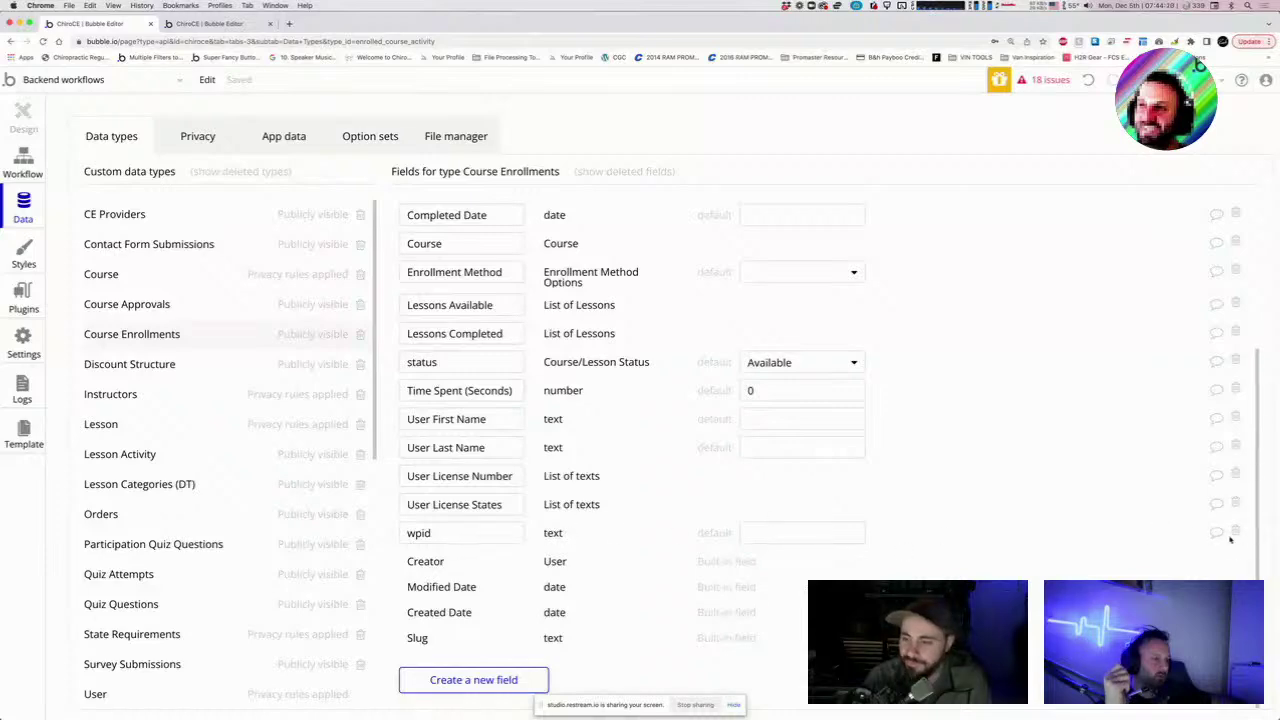
Replace the wpid text field of the Course Enrollments data type with a new wpid field of type number.
click(1235, 531)
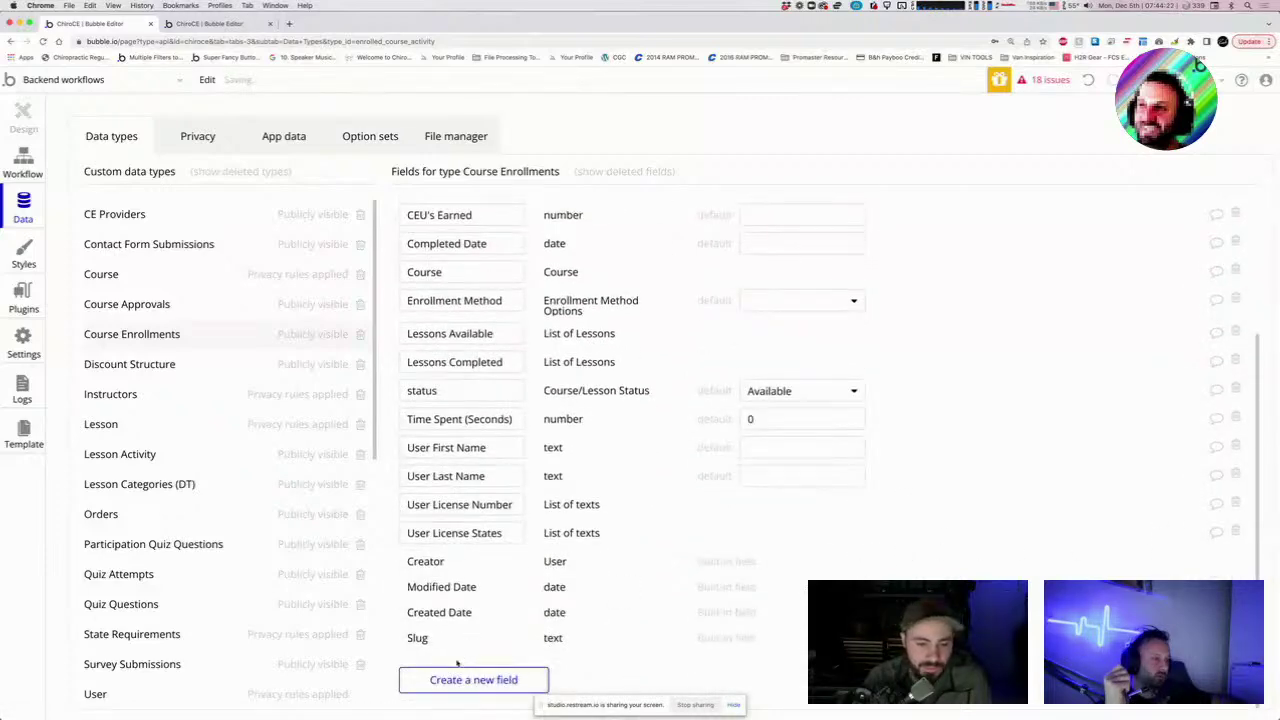
click(473, 679)
text(wpid)
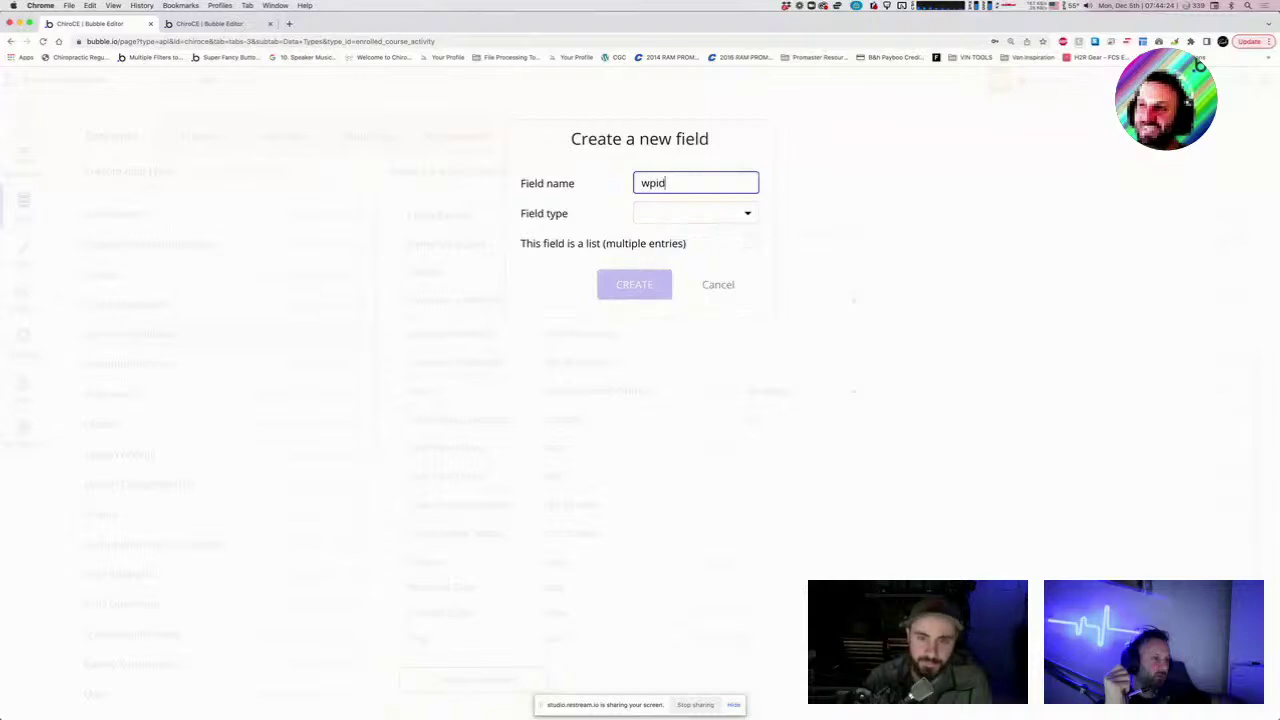
click(700, 203)
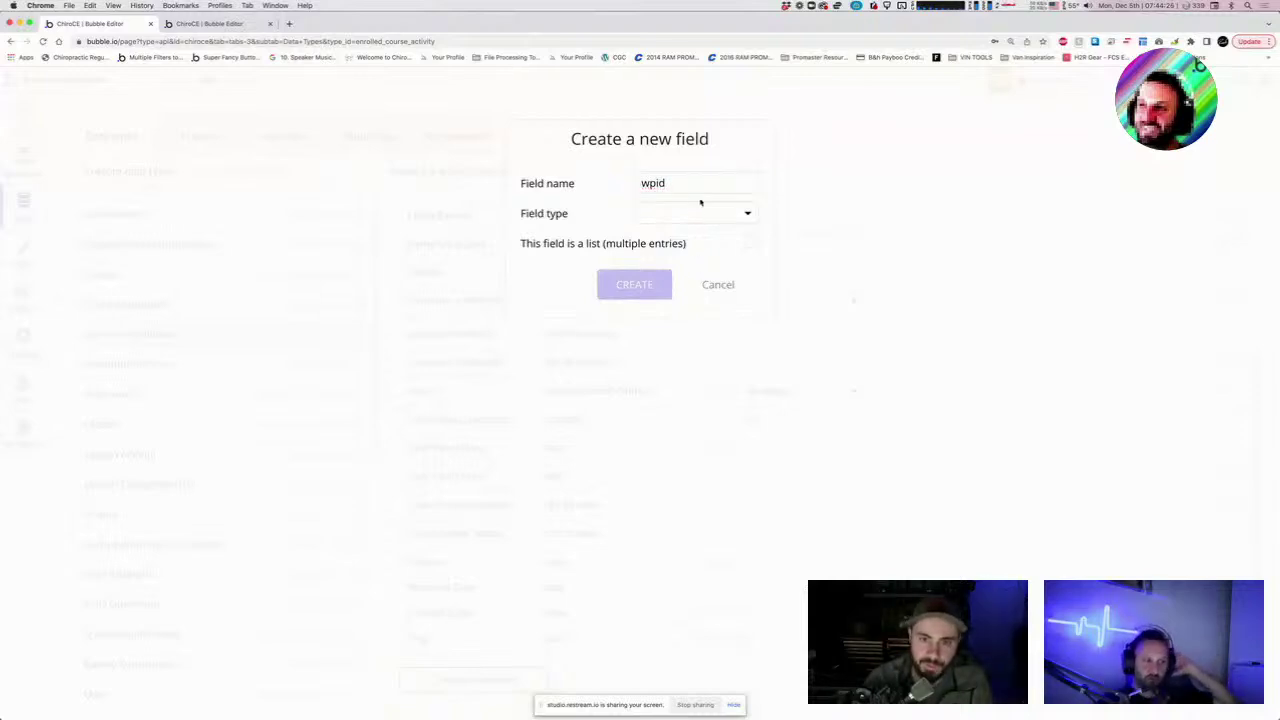
click(700, 203)
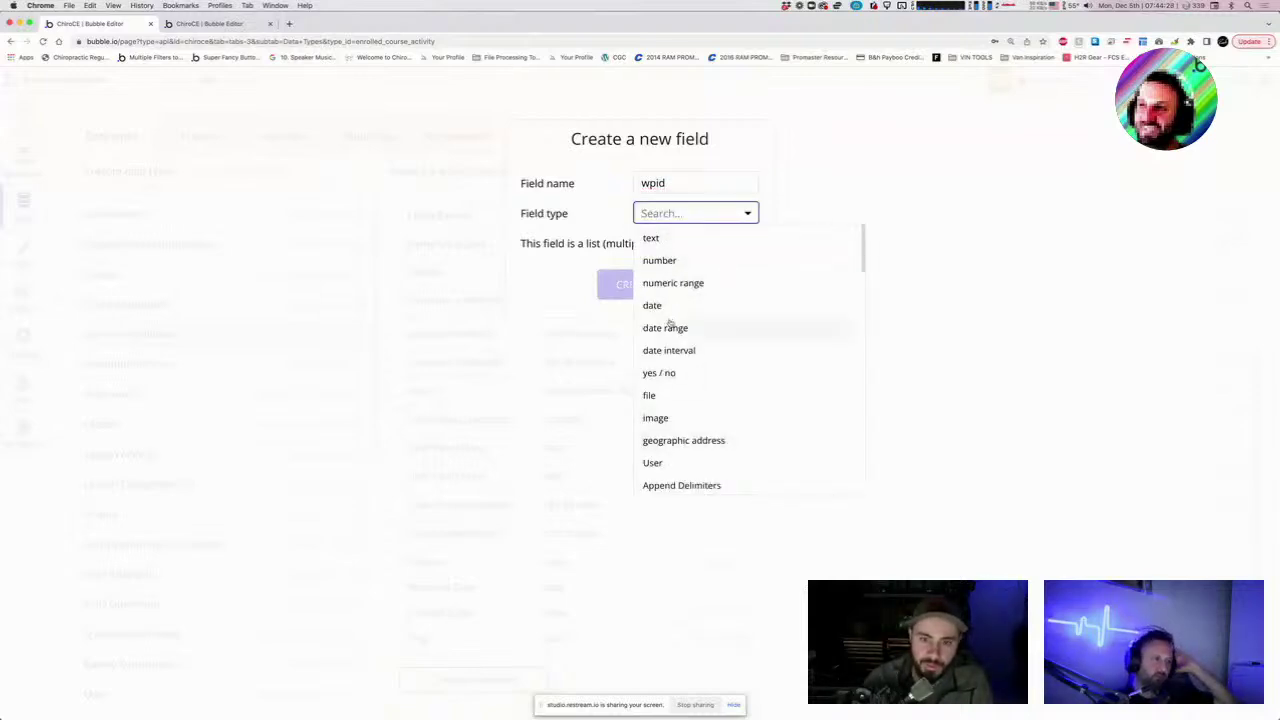
scroll(682, 350, down, 5)
text(nu)
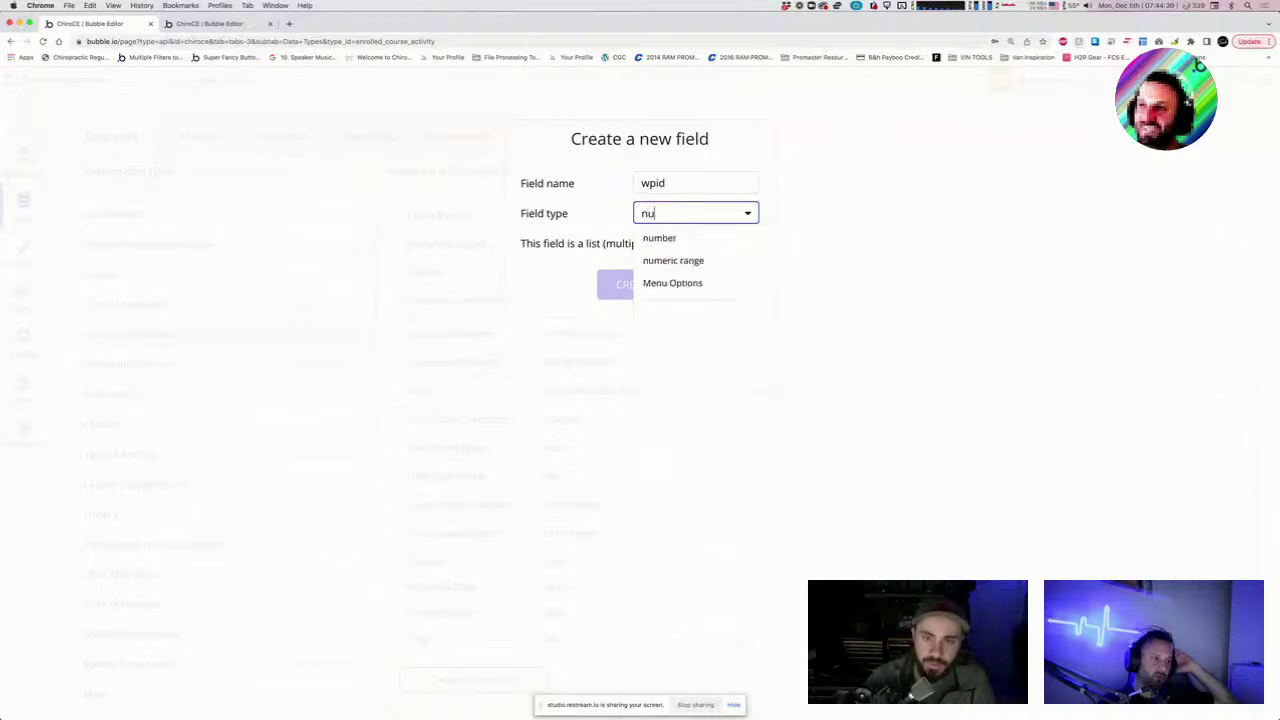
click(668, 242)
click(634, 284)
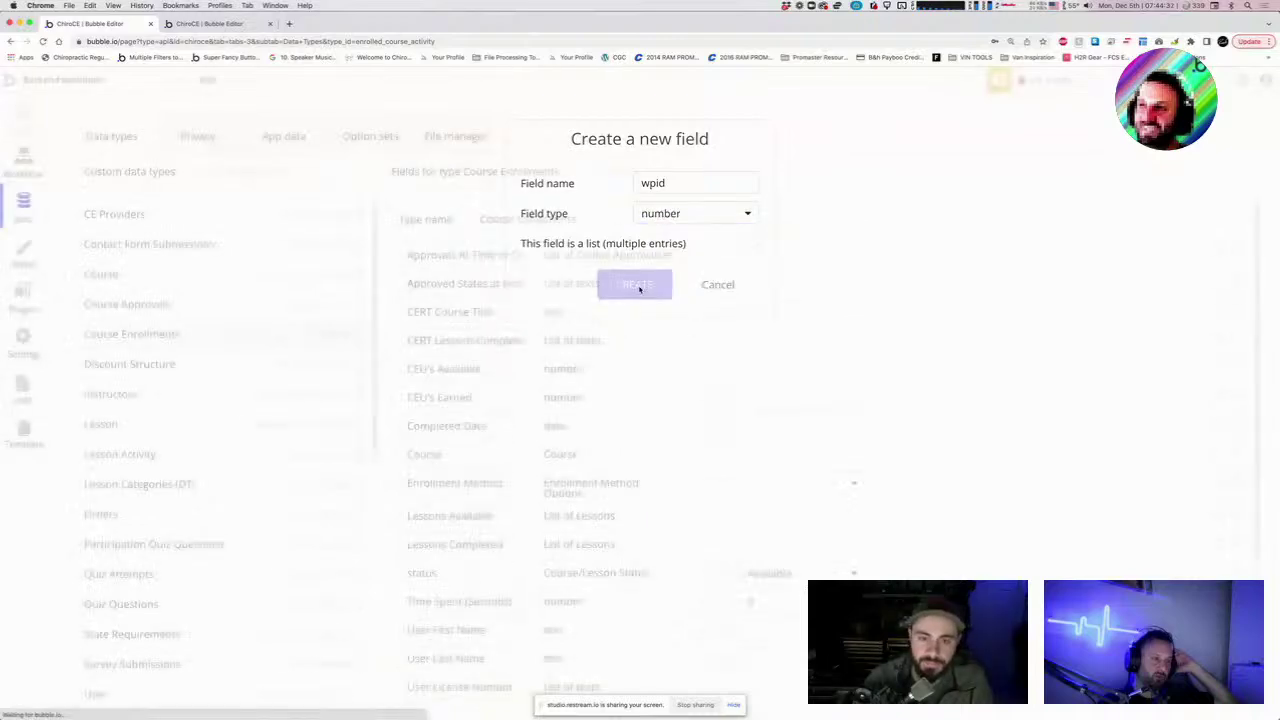
Modify the All Course Enrollments database view to also display the Wpid field, leaving out User License States, and save it.
click(284, 136)
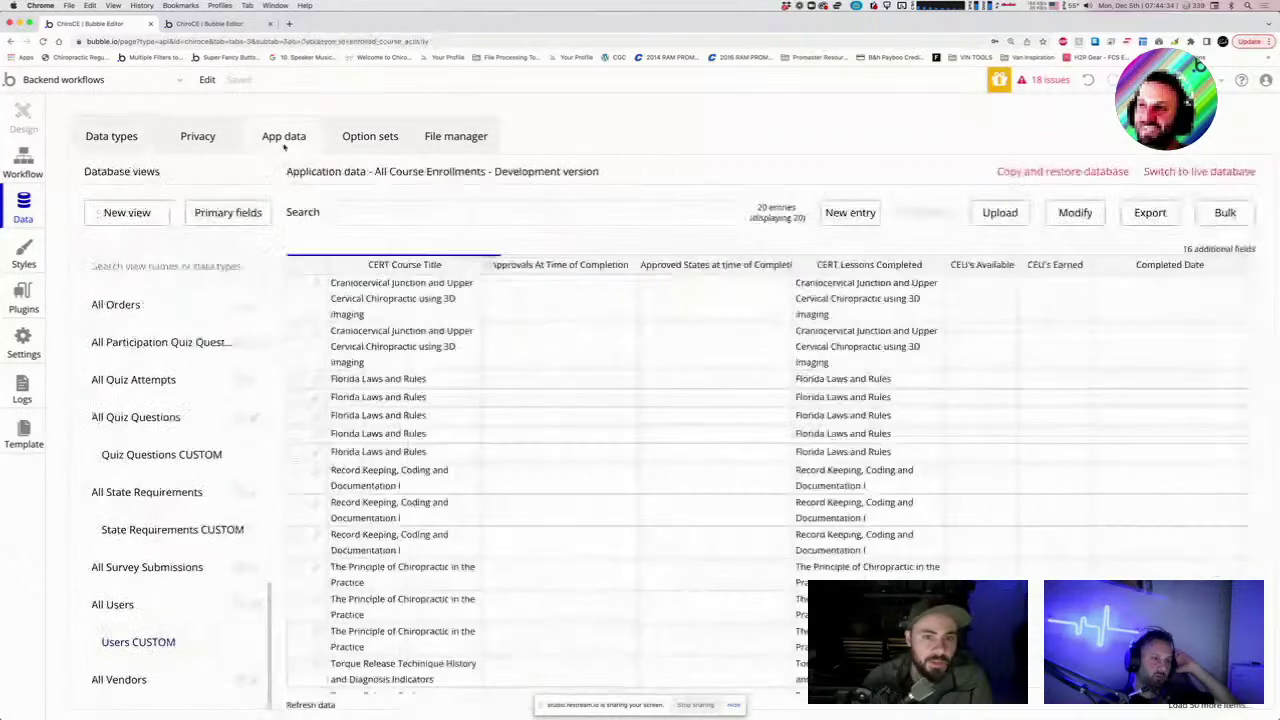
click(1075, 212)
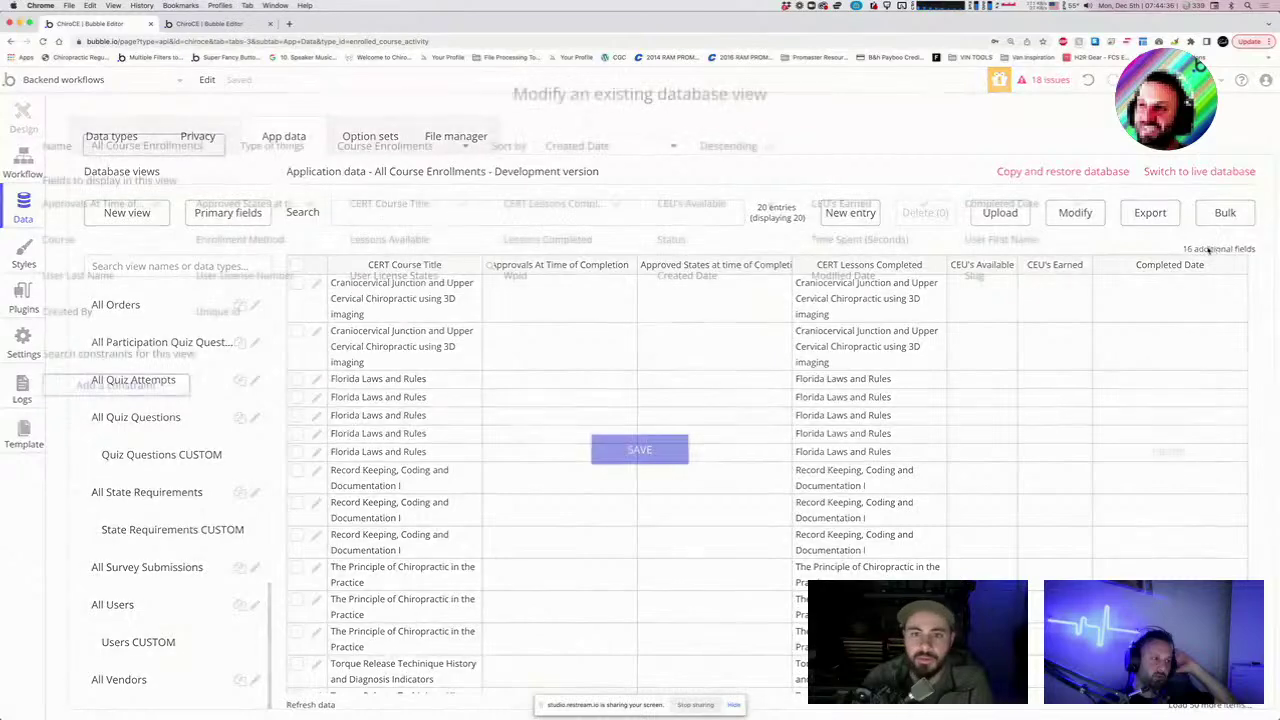
click(616, 276)
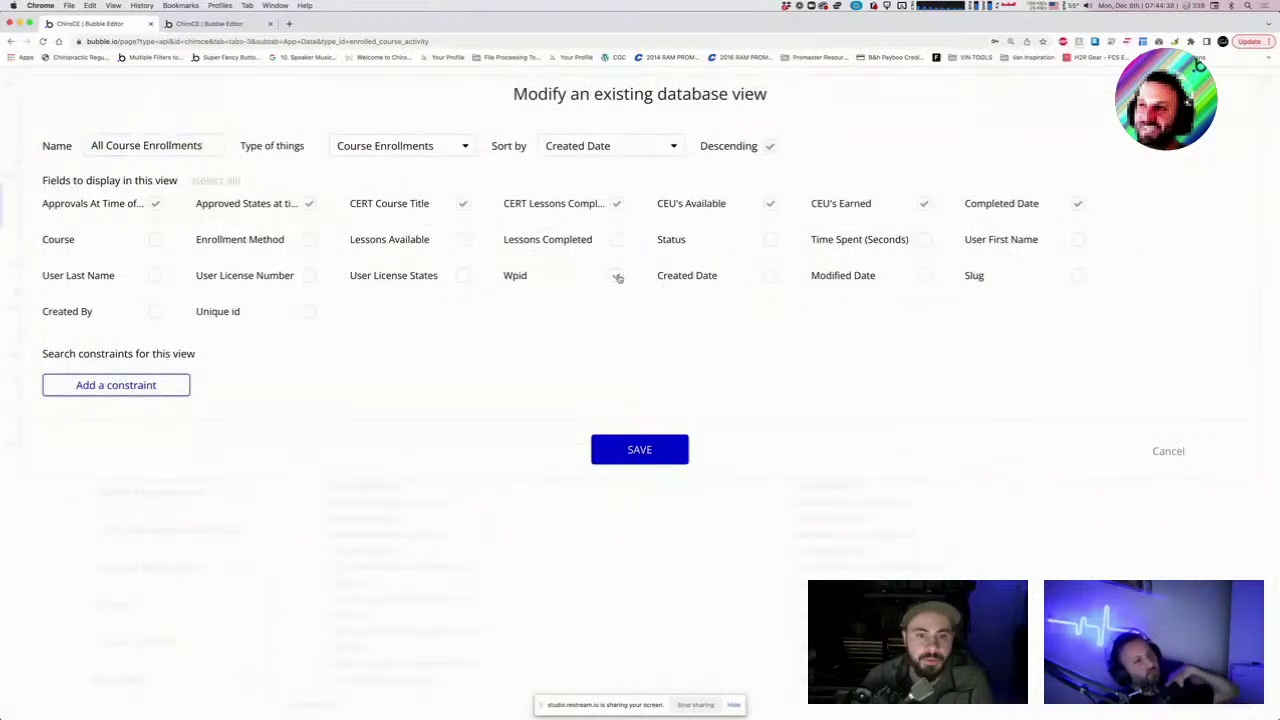
click(463, 276)
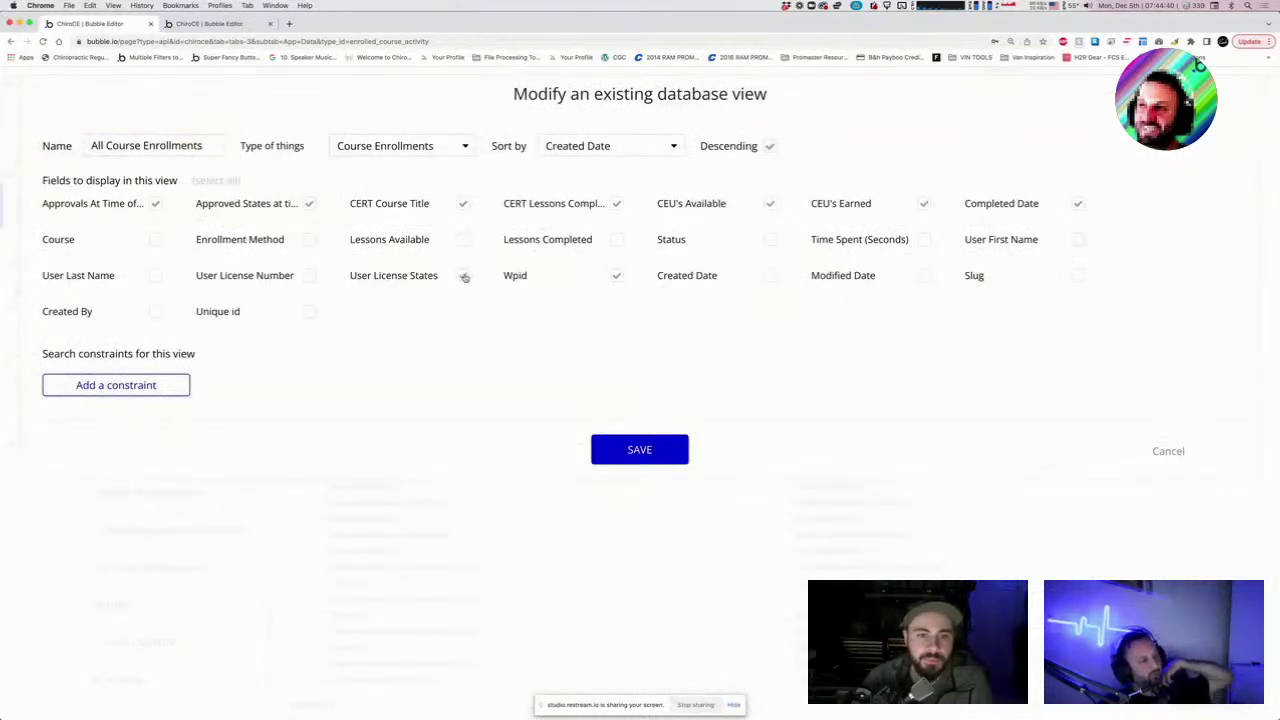
click(616, 276)
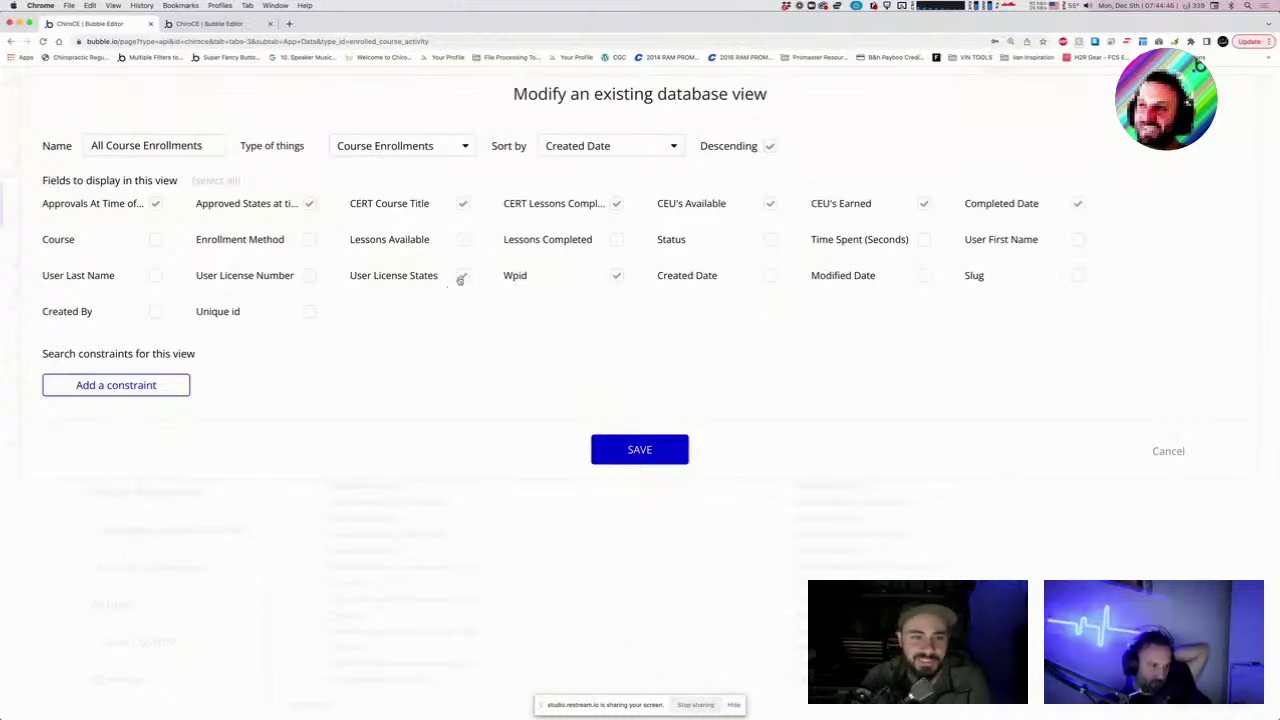
click(663, 458)
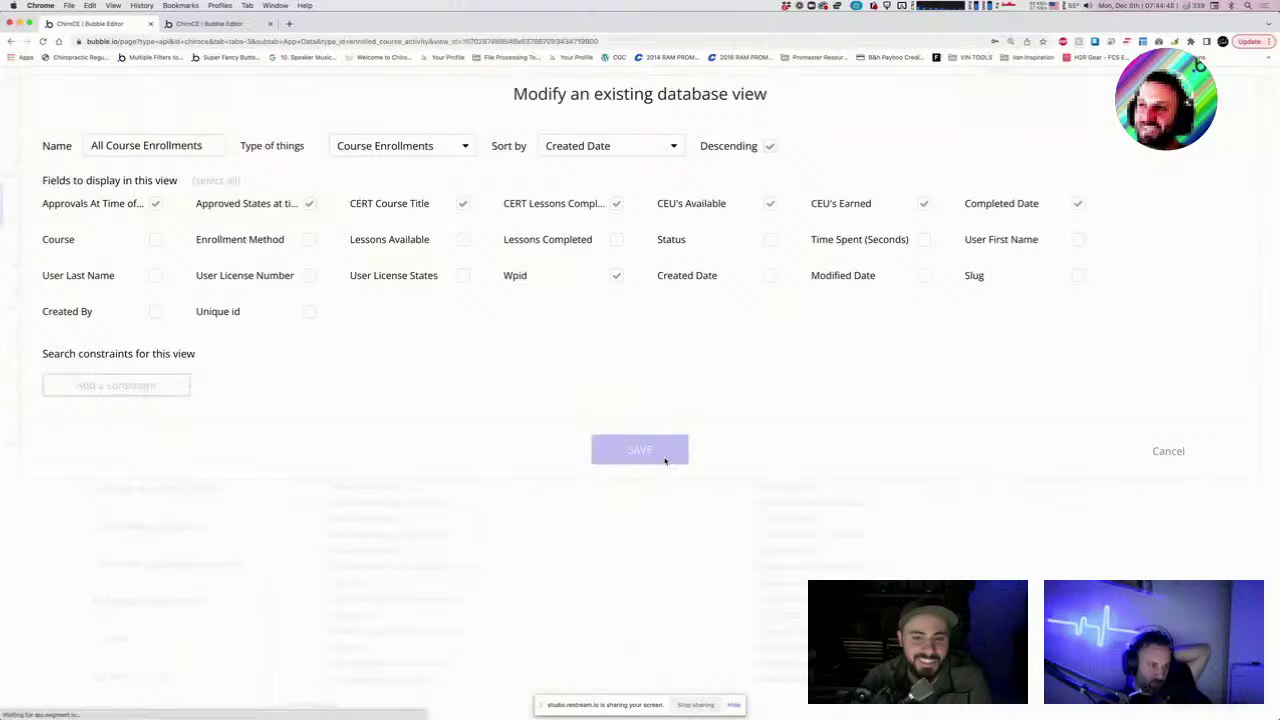
scroll(956, 485, down, 5)
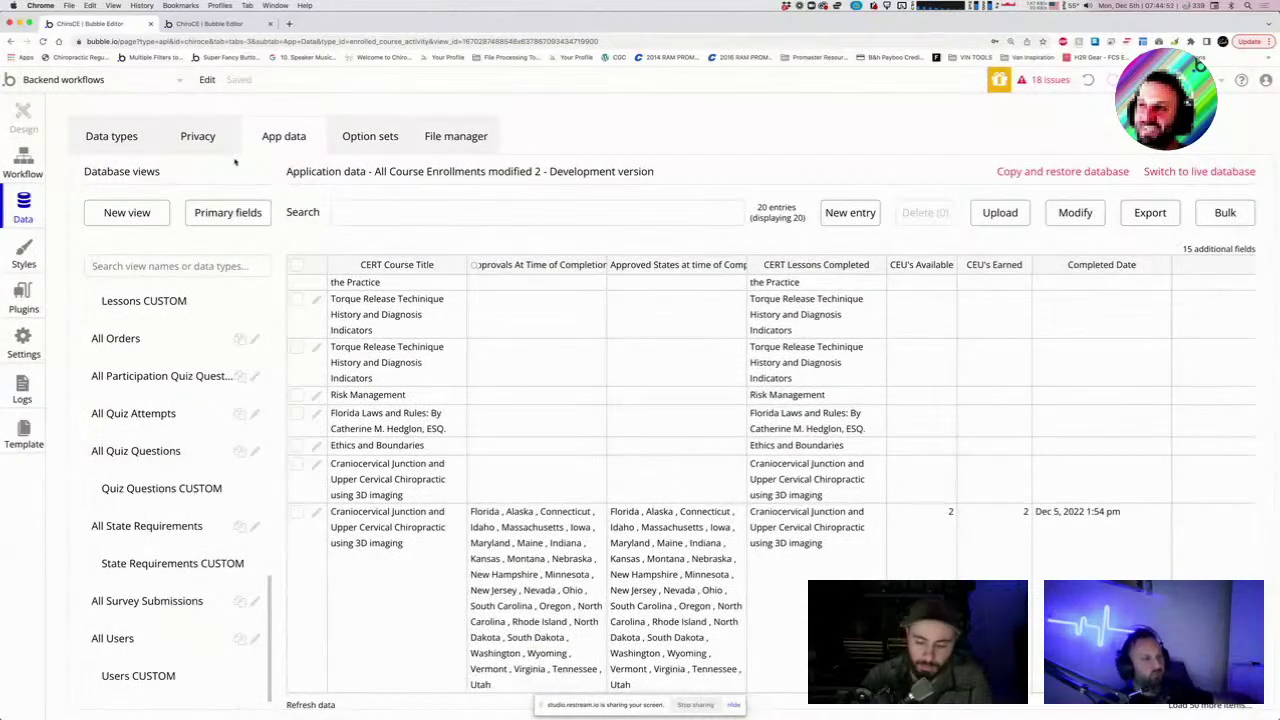
key(super+minus)
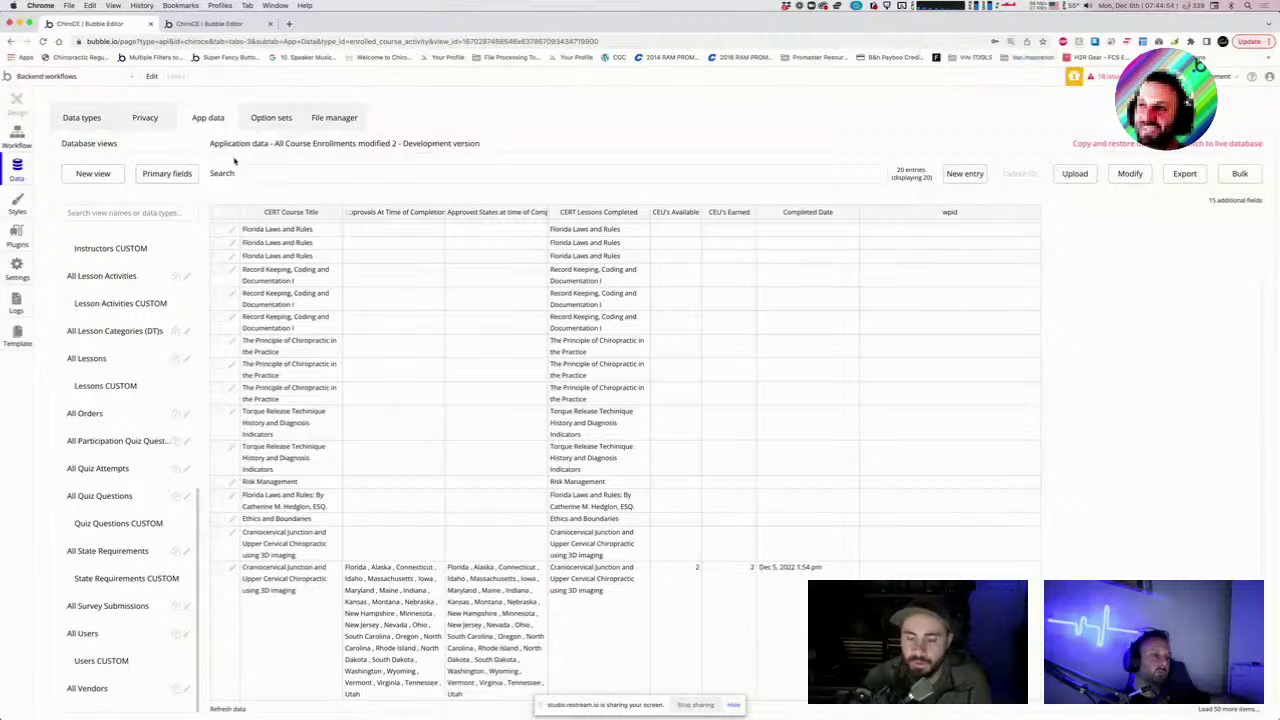
scroll(920, 449, up, 1)
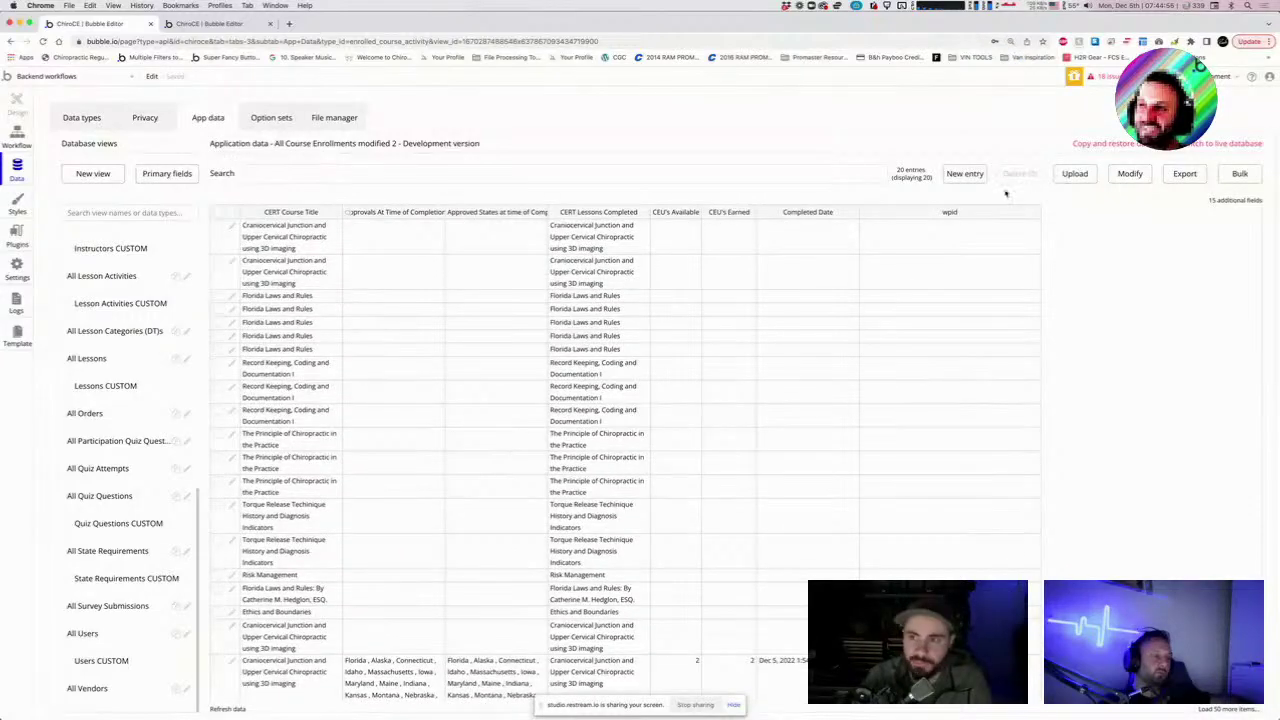
Delete all Course Enrollments entries listed in the All Course Enrollments modified 2 view and dismiss the deletion notice.
click(1136, 176)
click(1200, 322)
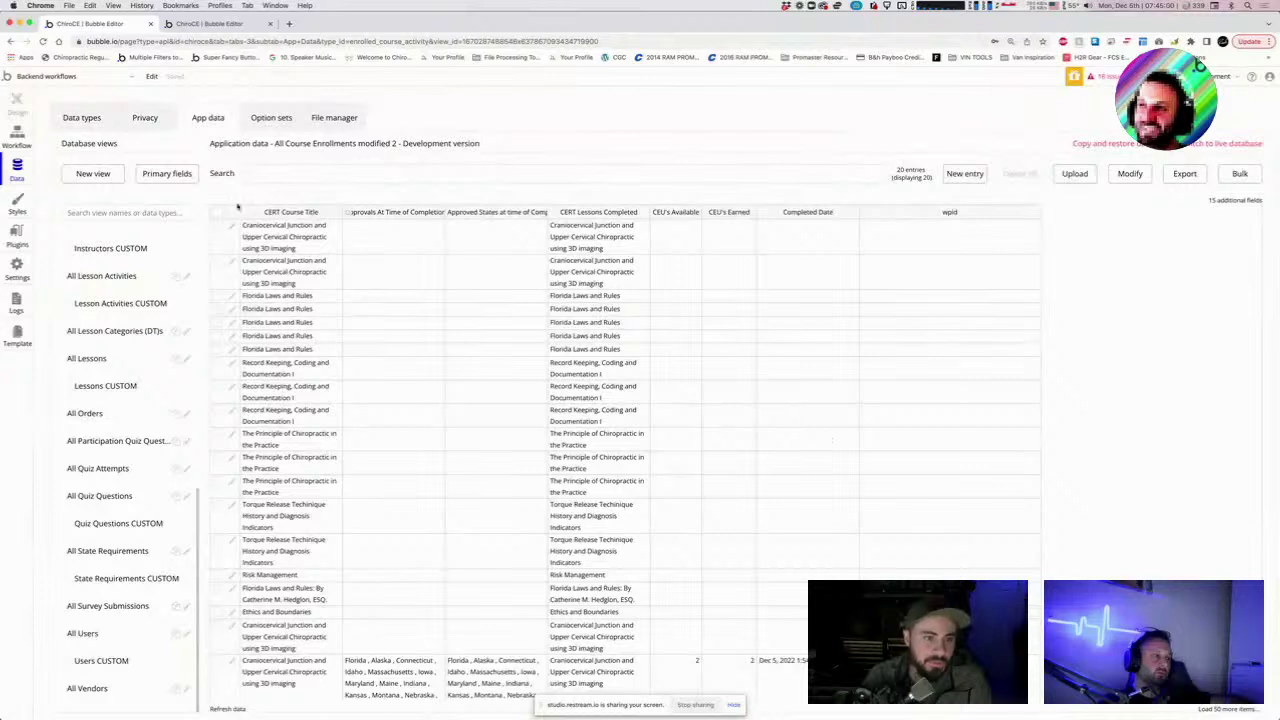
click(214, 217)
scroll(398, 448, down, 2)
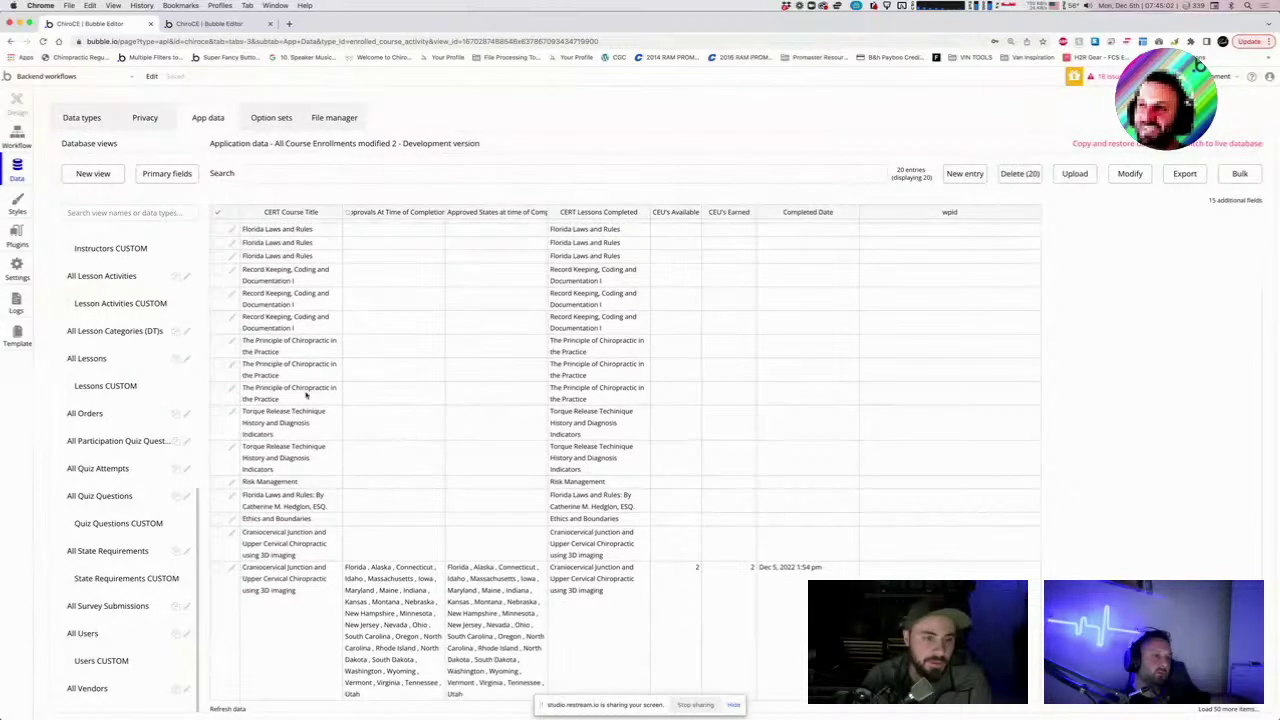
scroll(710, 387, up, 2)
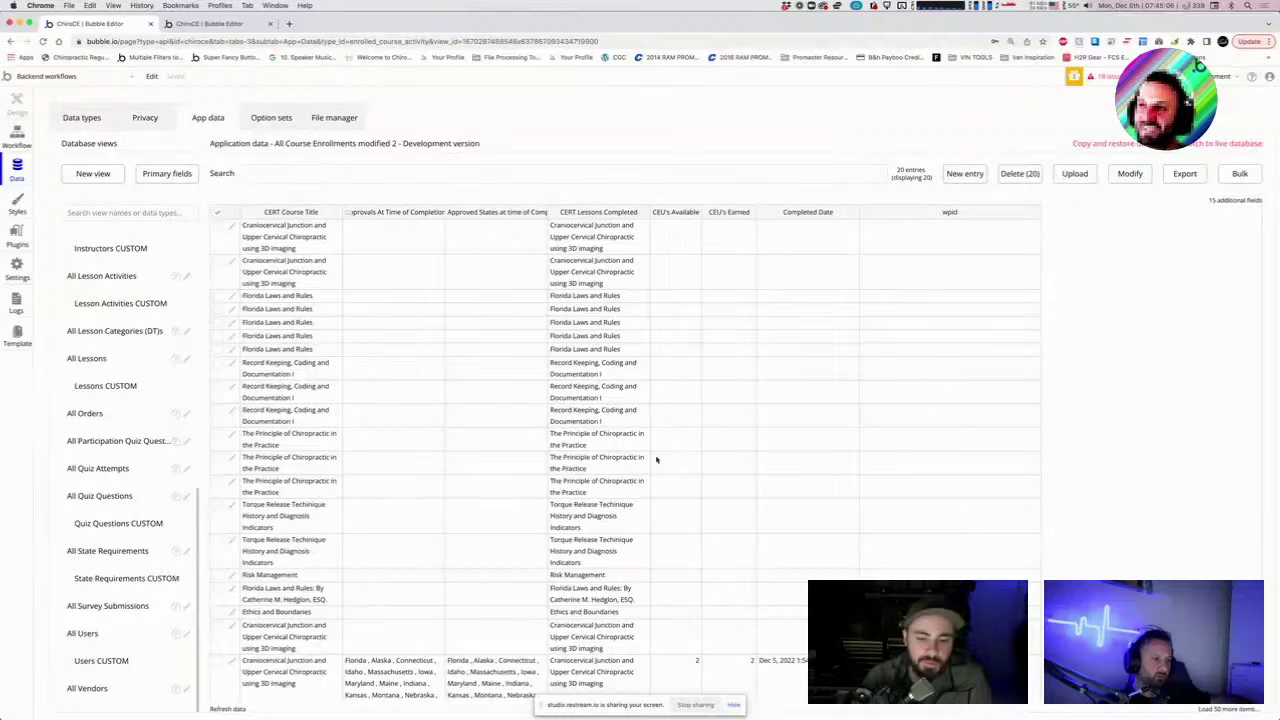
click(1019, 175)
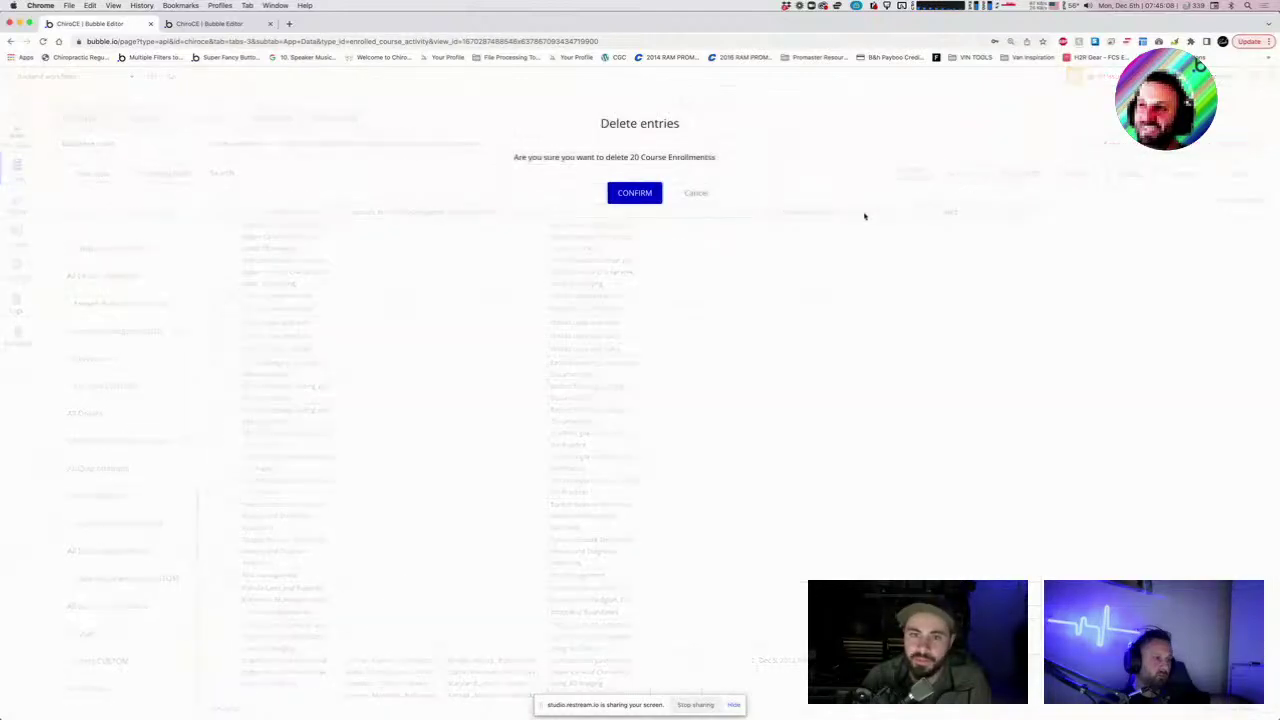
click(634, 194)
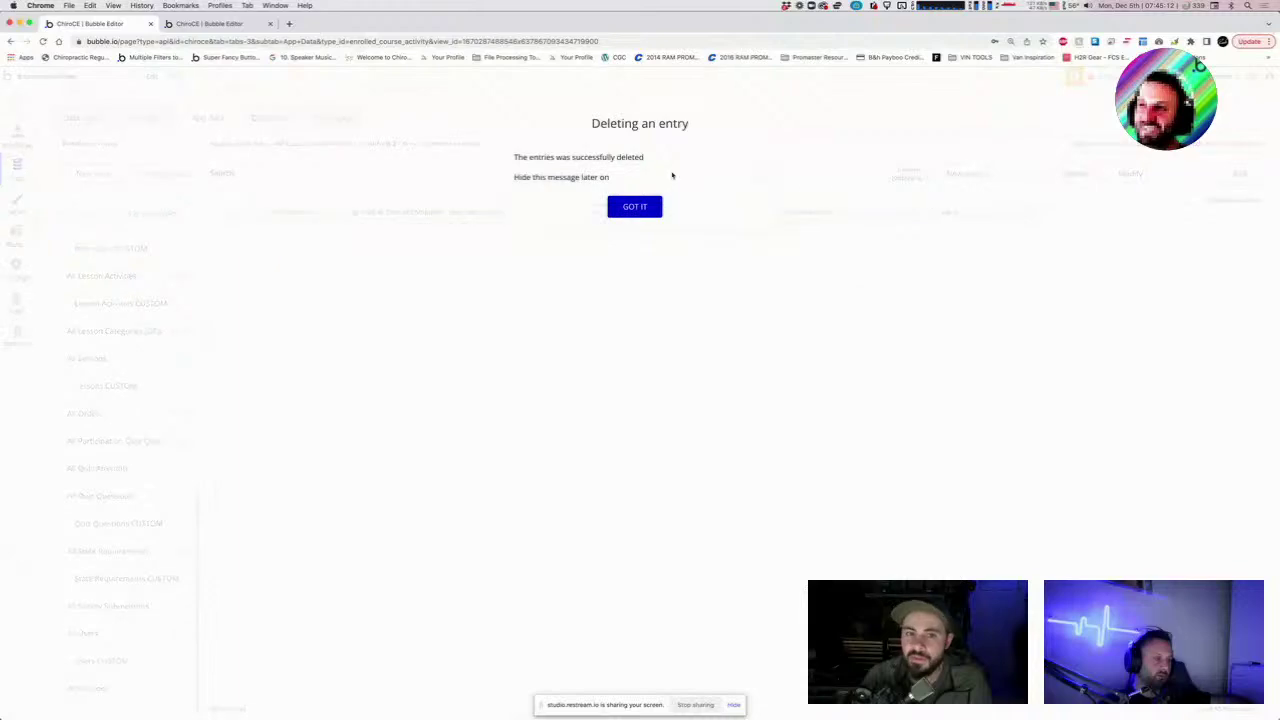
click(628, 205)
click(1080, 173)
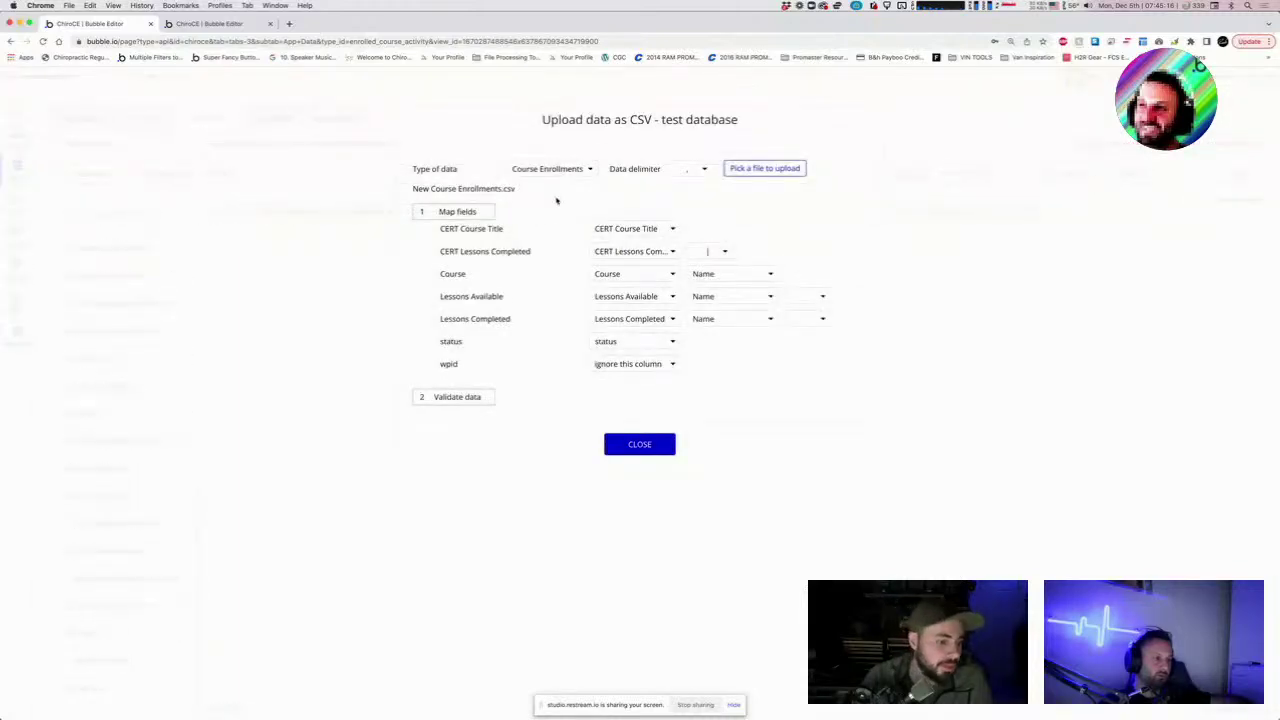
key(Escape)
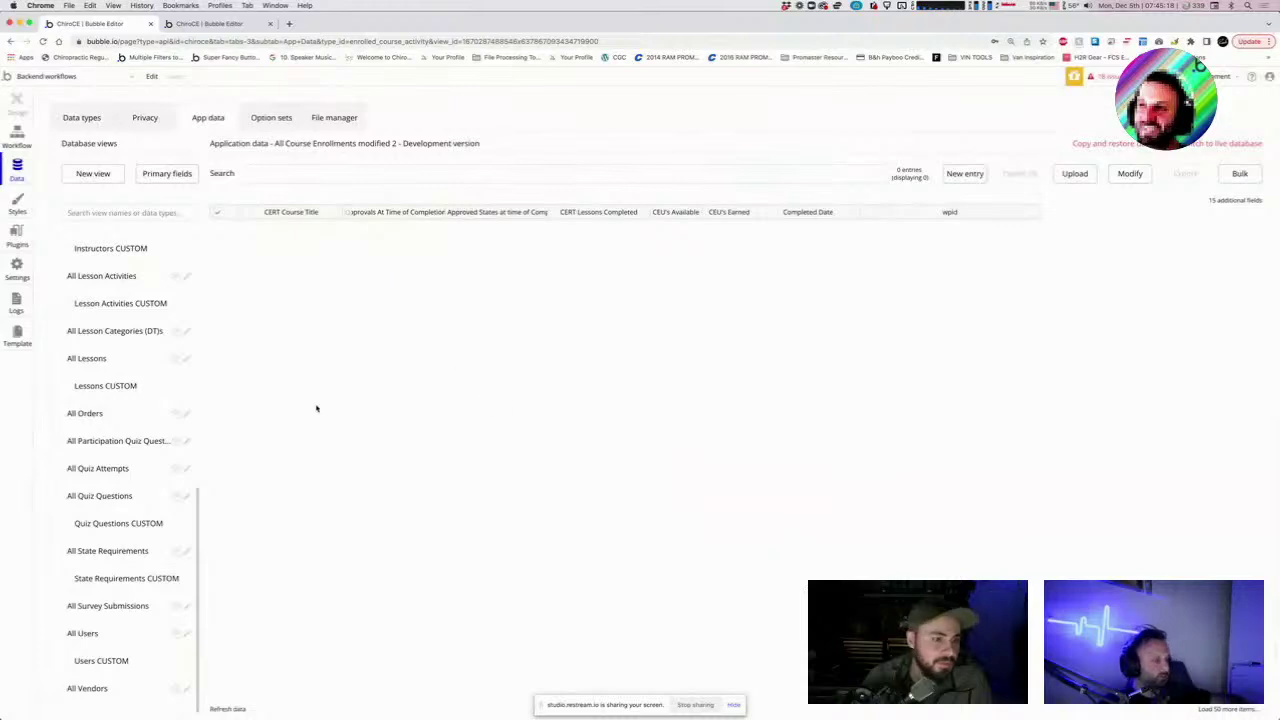
scroll(193, 490, up, 5)
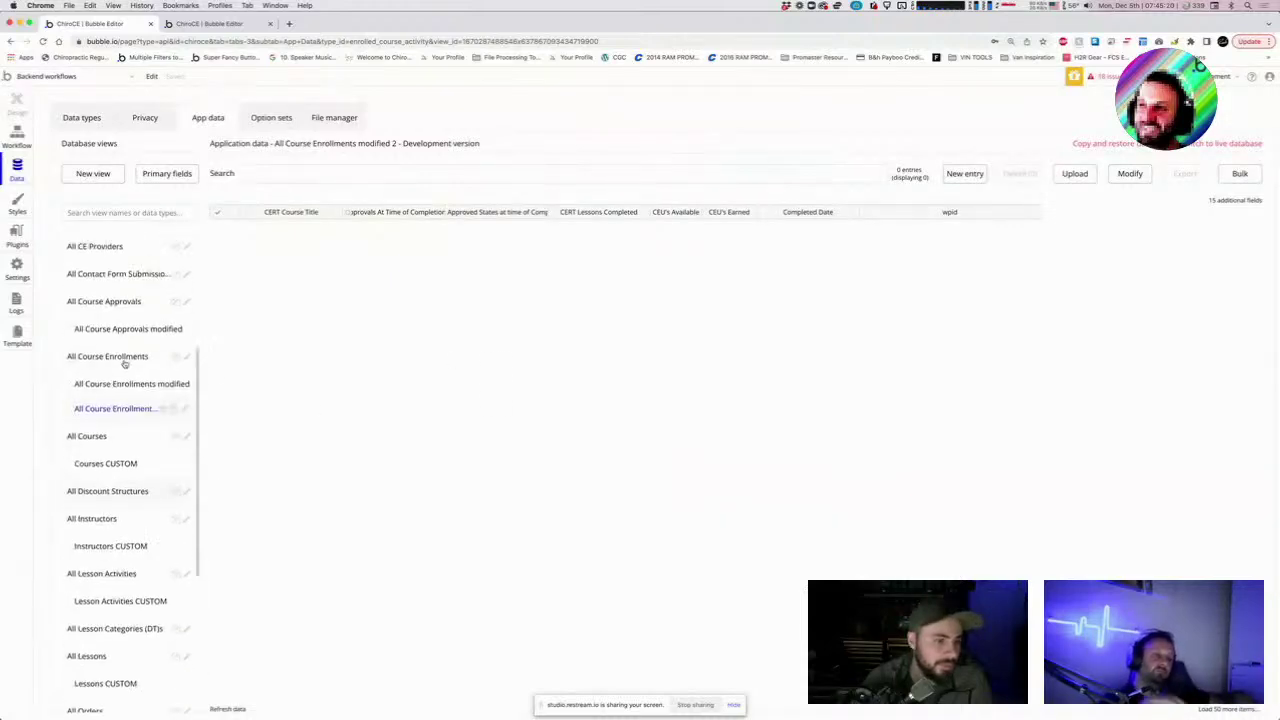
Choose New Course Enrollments.csv for a Course Enrollments upload and set the CERT Lessons Completed delimiter to |.
click(1075, 174)
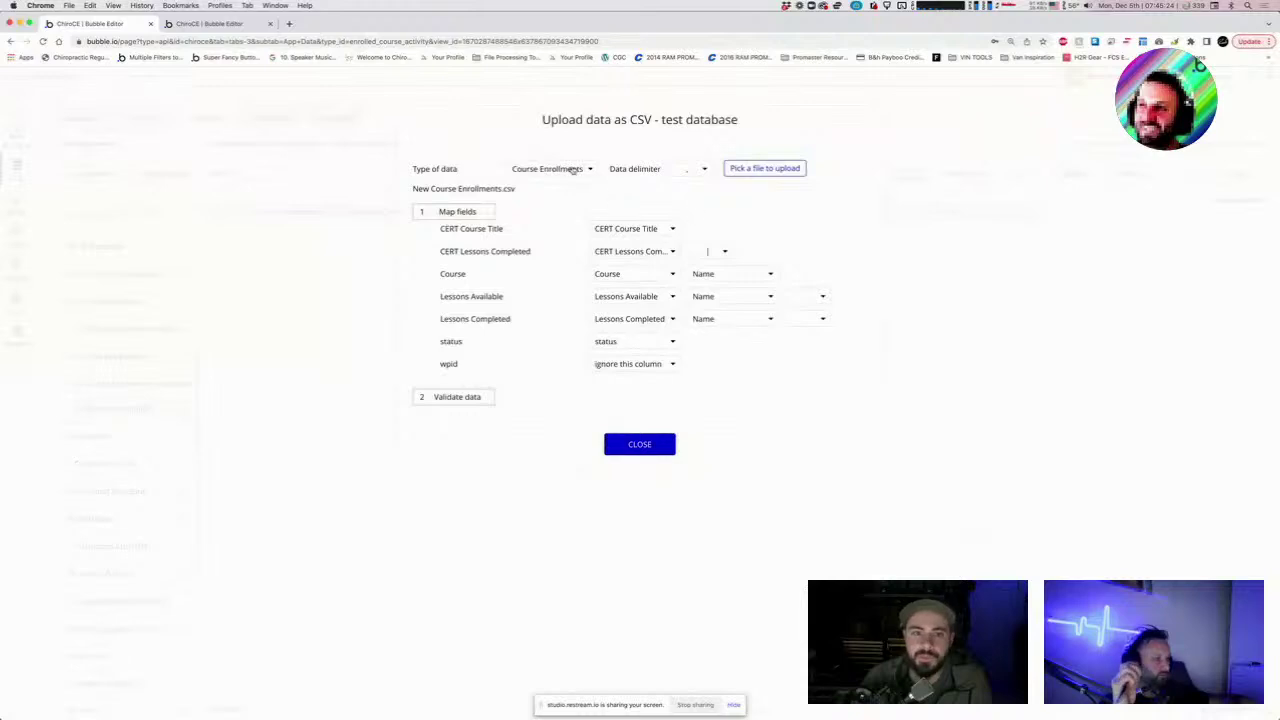
click(757, 170)
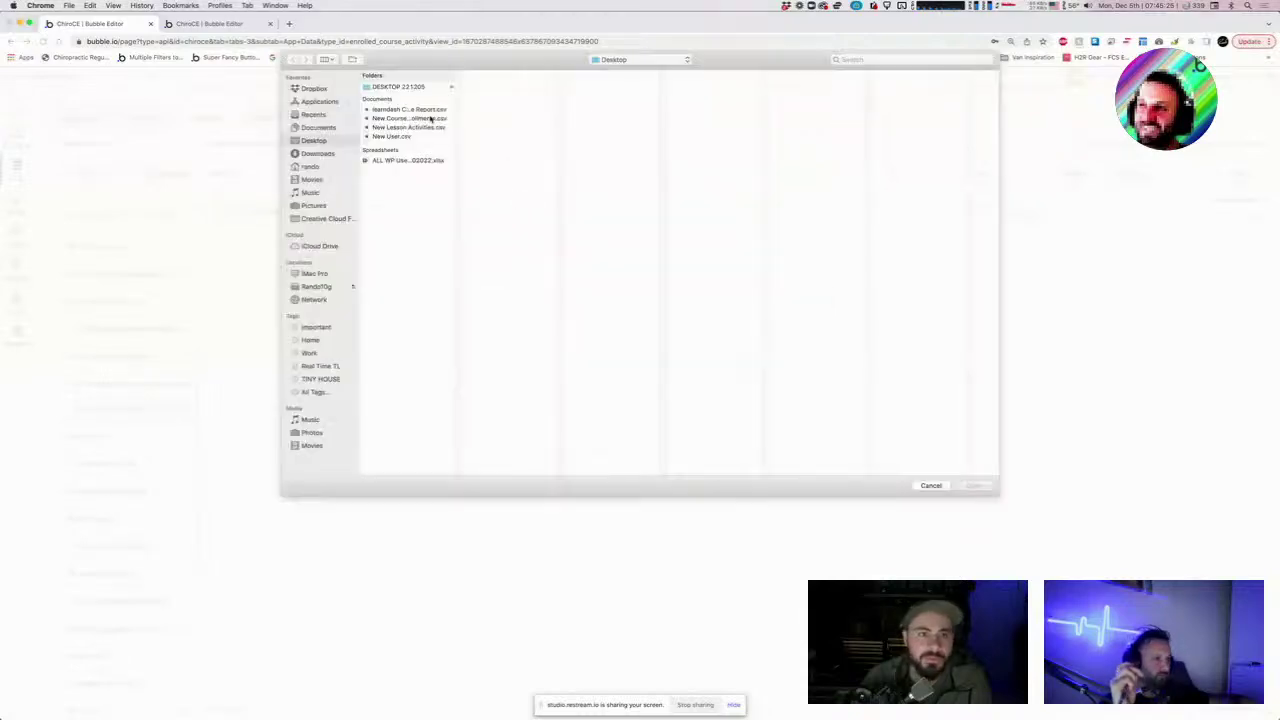
double_click(415, 122)
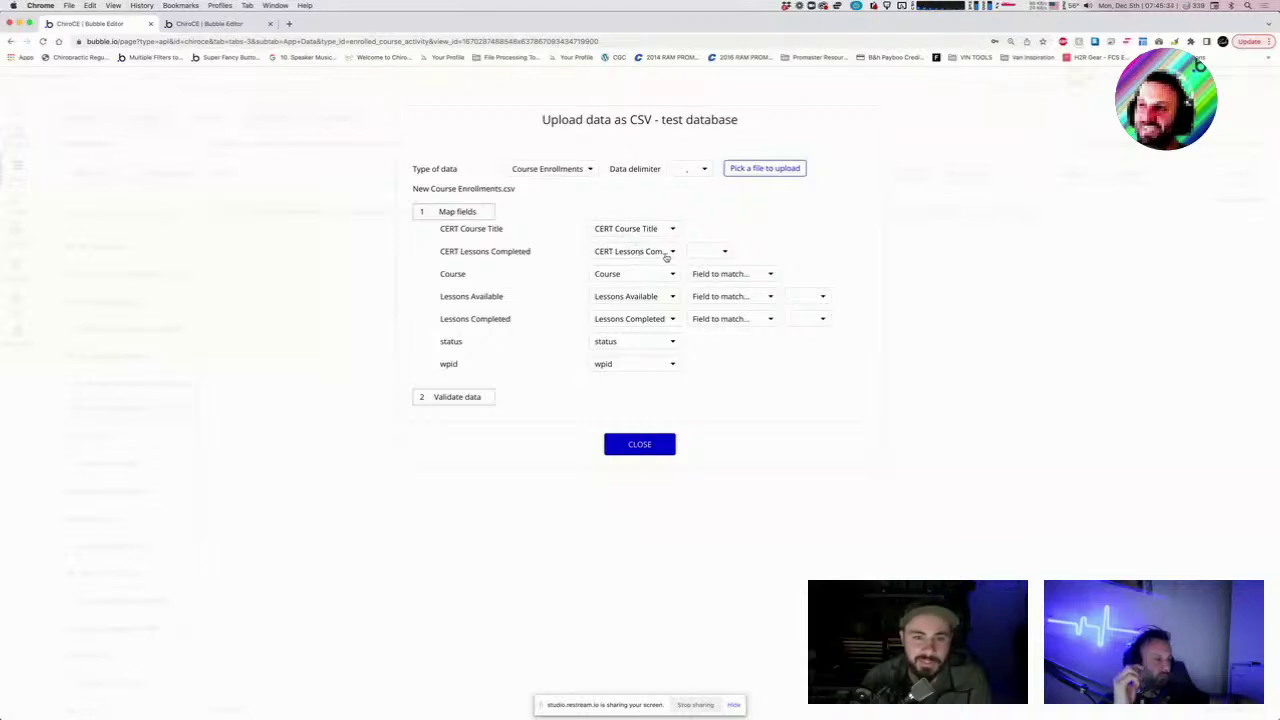
click(717, 252)
click(707, 314)
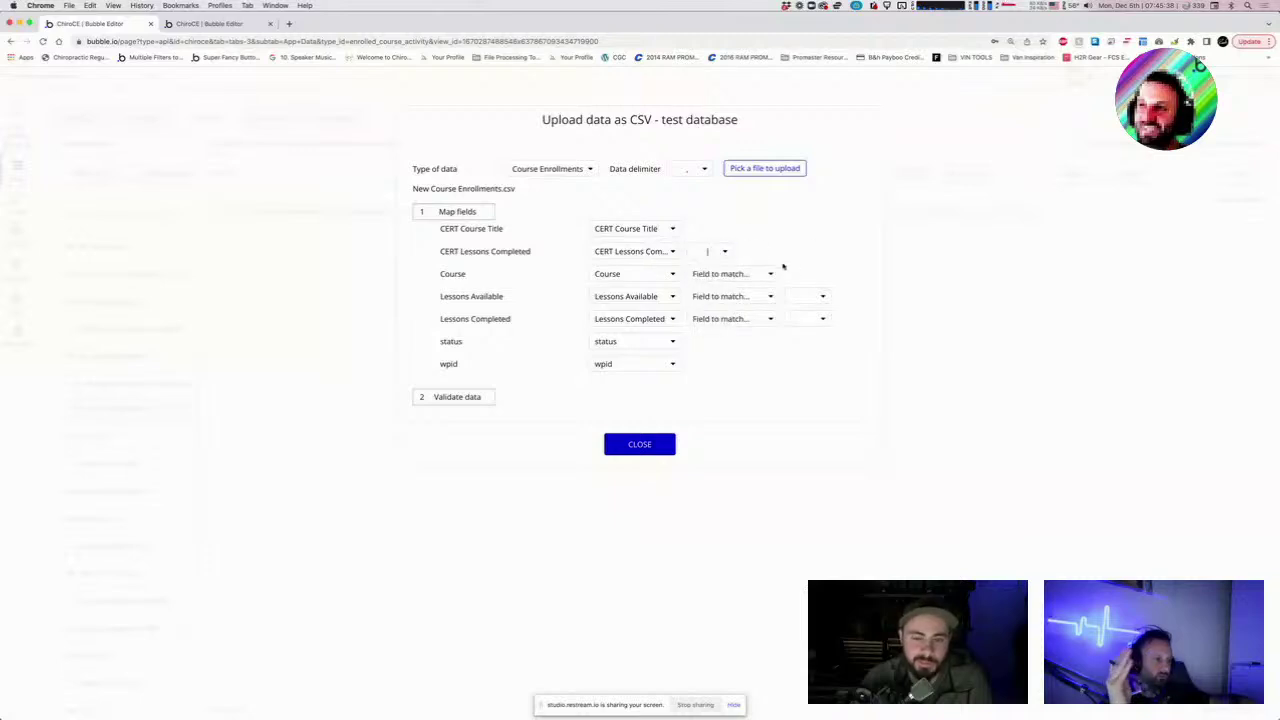
Match the Course and Lessons Available columns by Name, with | as the Lessons Available delimiter.
click(725, 273)
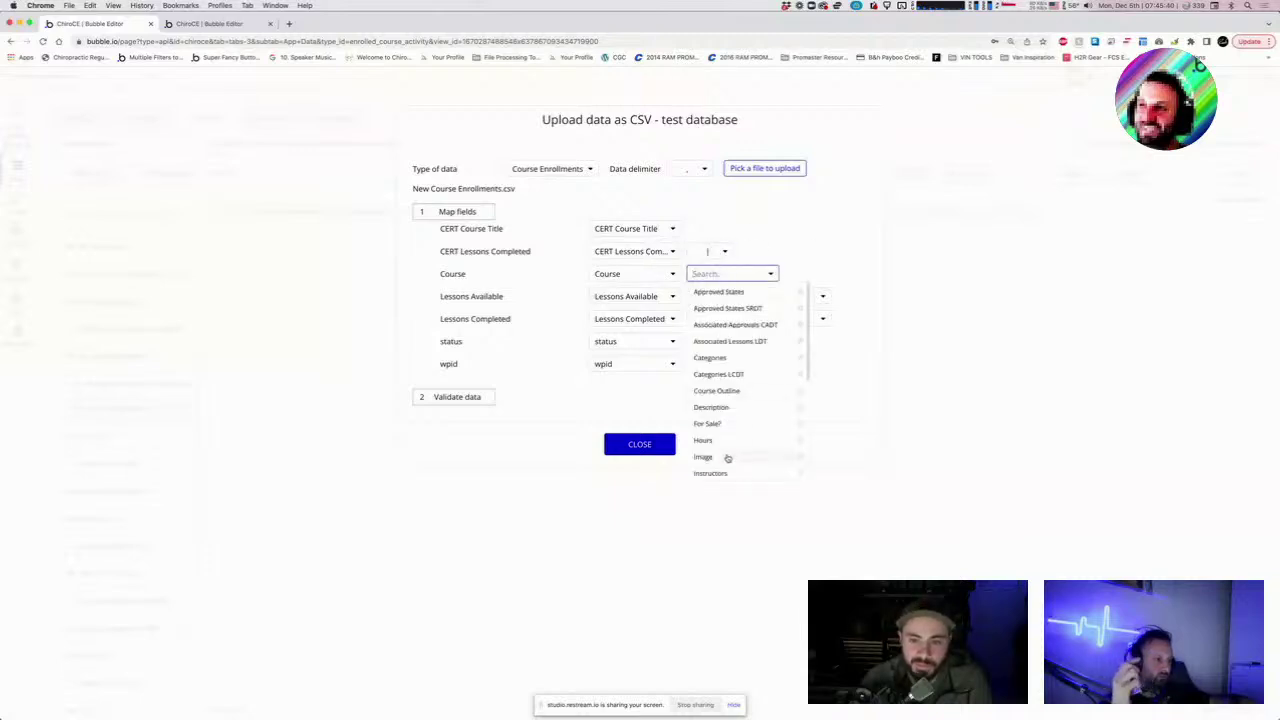
scroll(727, 458, down, 3)
text(nam)
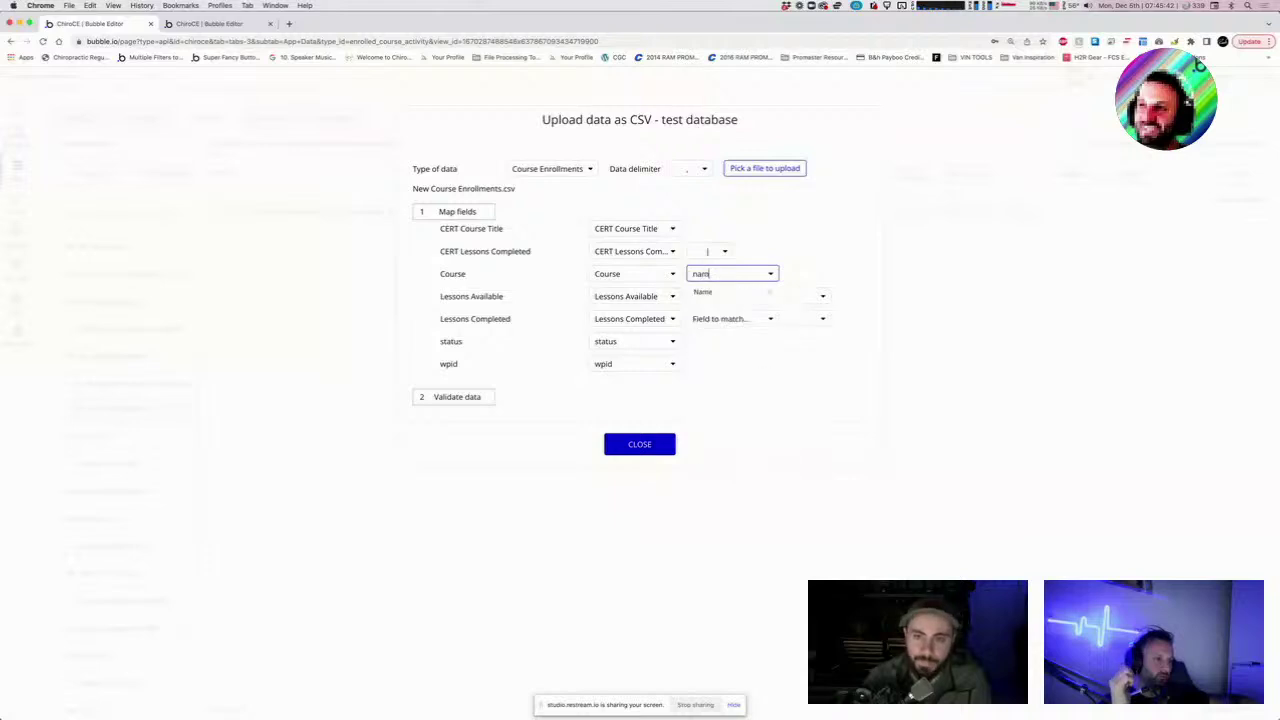
click(717, 297)
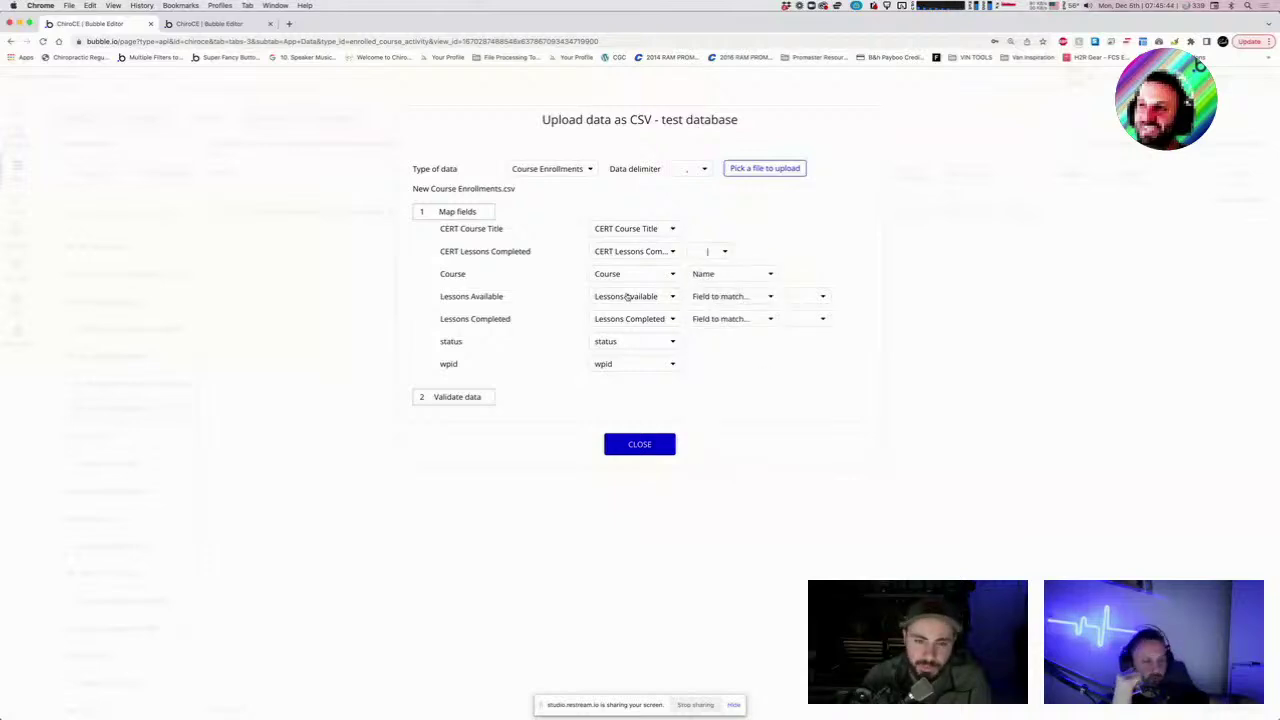
click(697, 297)
click(740, 462)
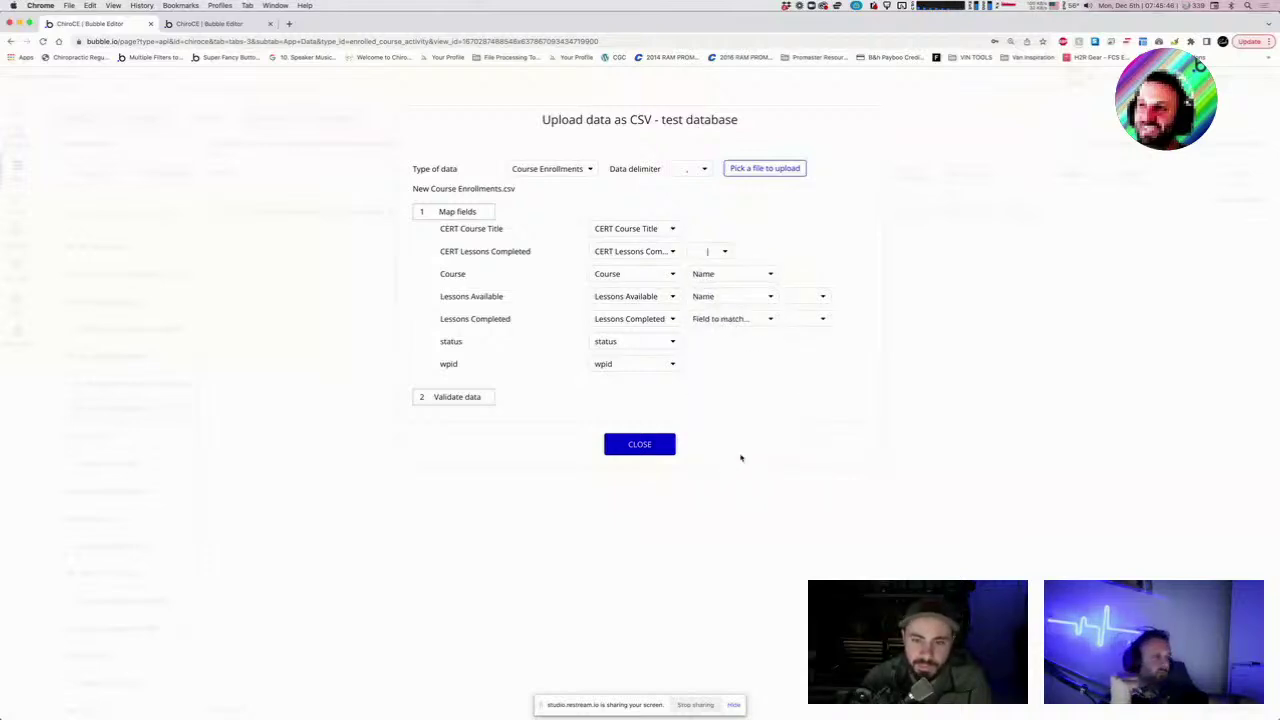
click(805, 297)
click(810, 369)
Match the Lessons Completed column by Name and set its delimiter to |.
click(648, 318)
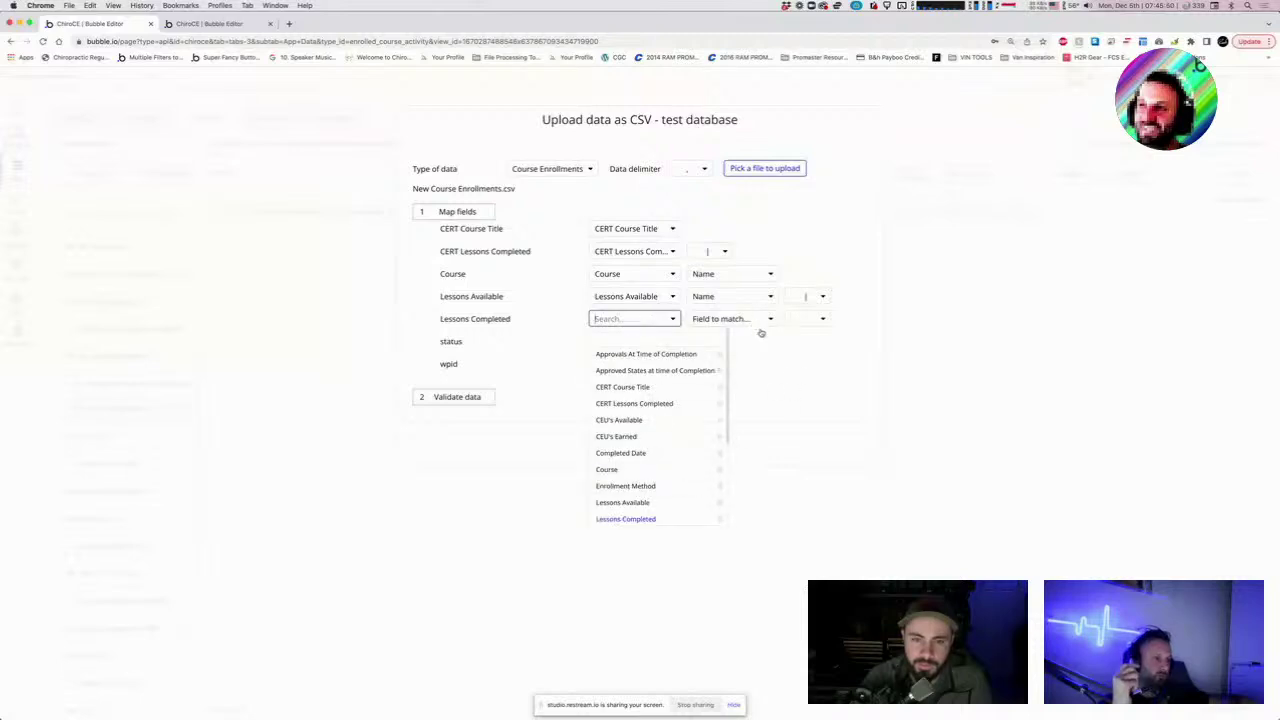
key(Return)
click(745, 322)
text(nam)
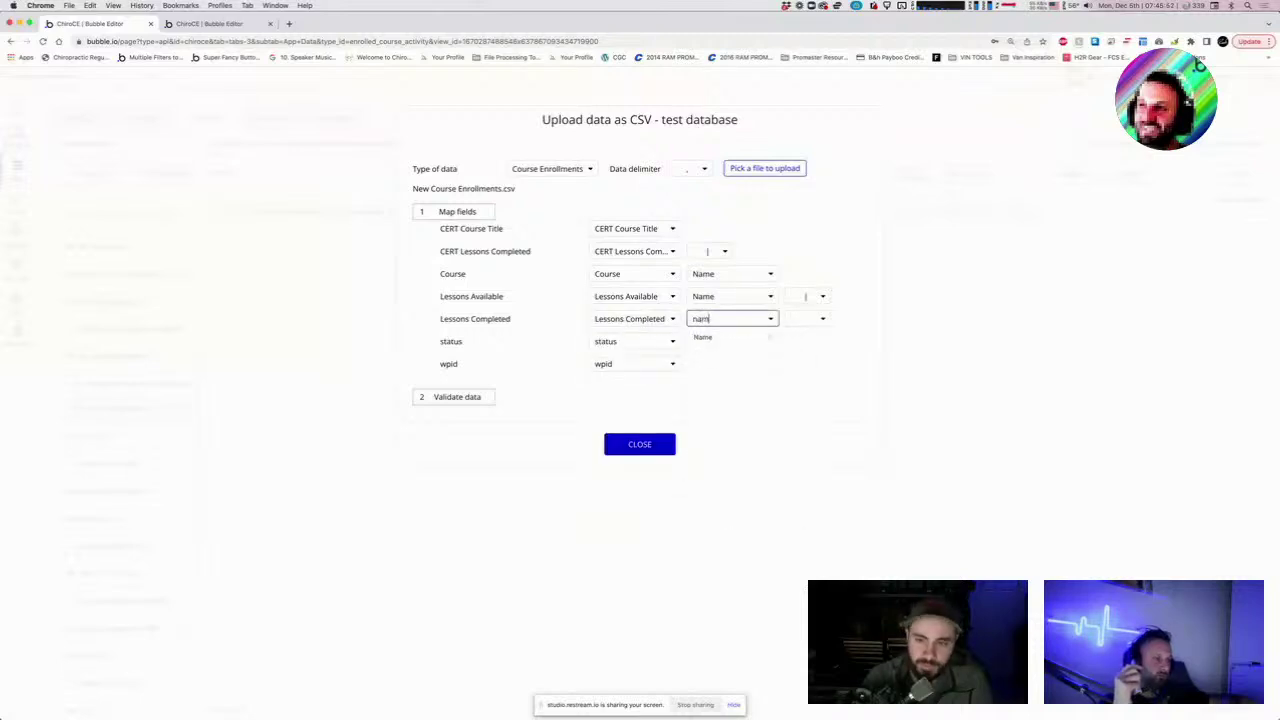
click(736, 338)
click(818, 320)
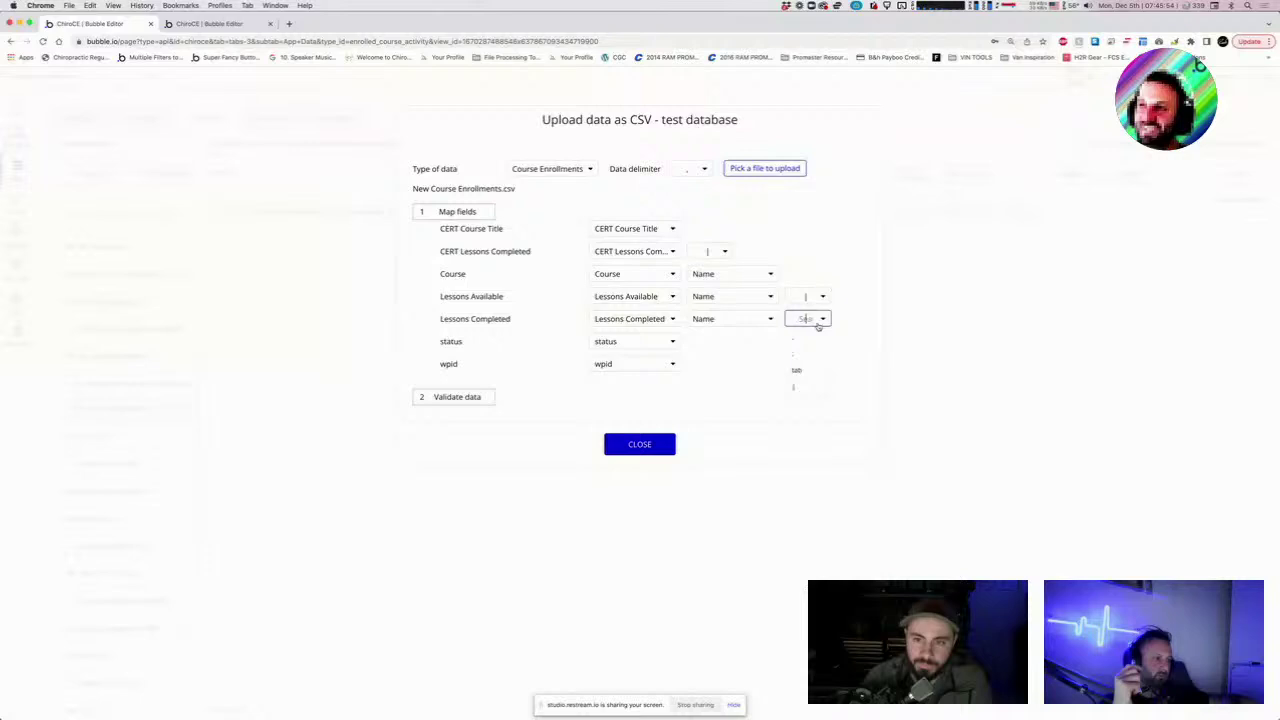
click(798, 391)
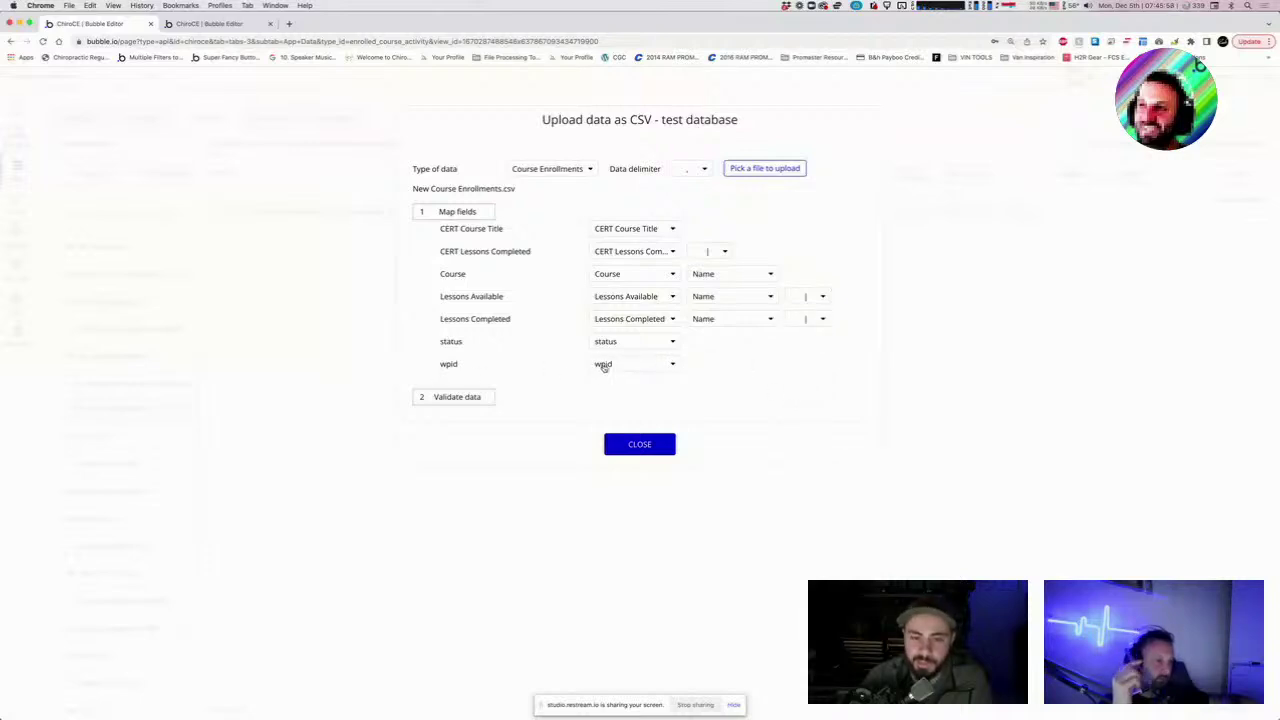
Validate and upload the Course Enrollments CSV data, then check the imported entries' wpid column.
click(452, 399)
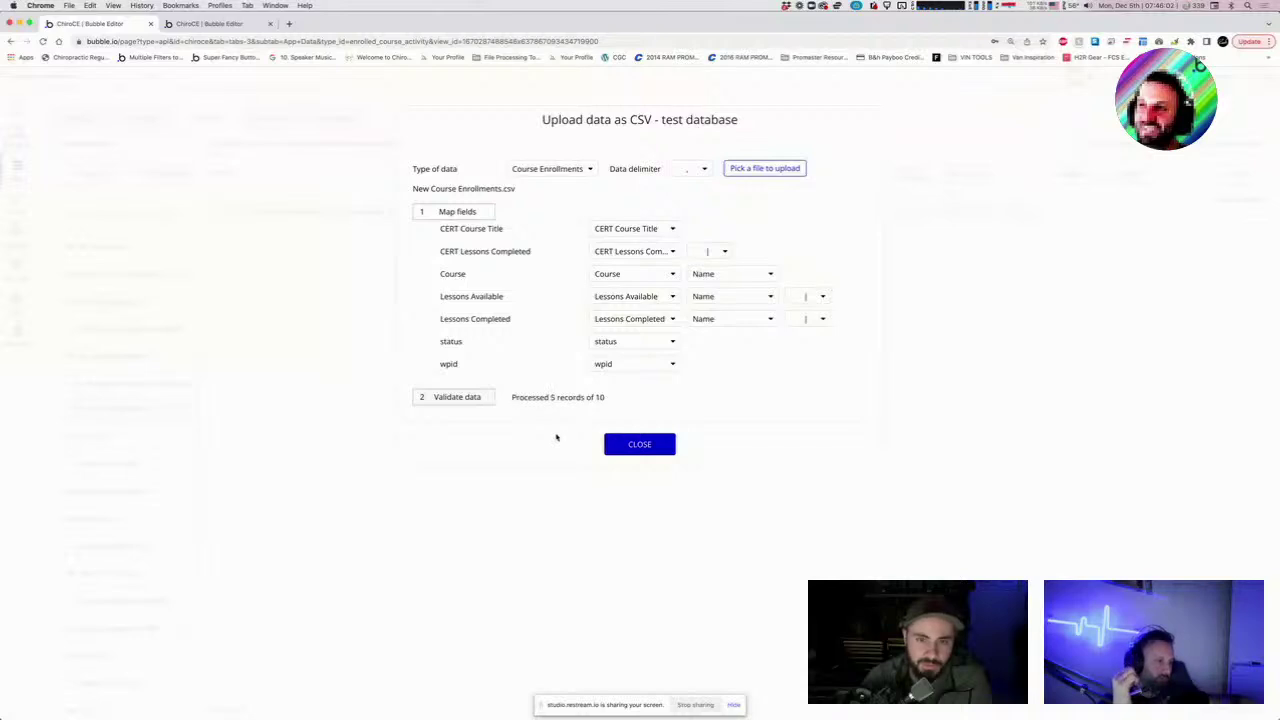
click(458, 425)
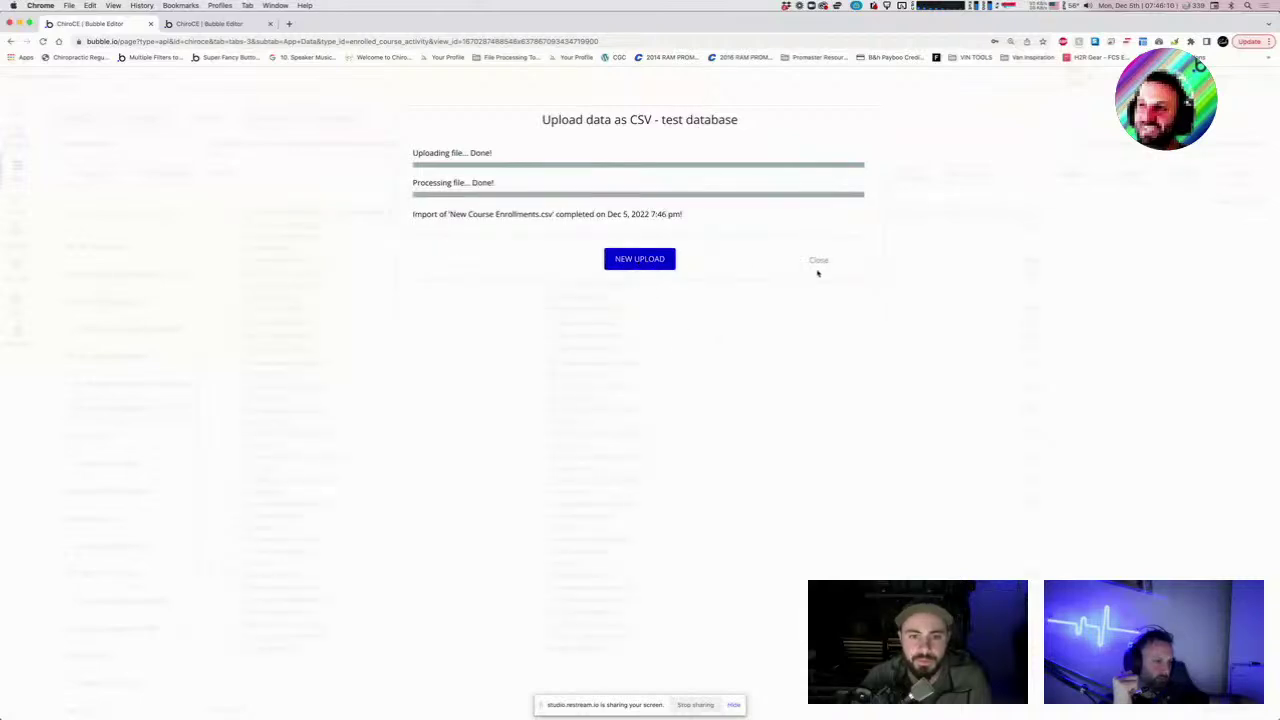
click(818, 262)
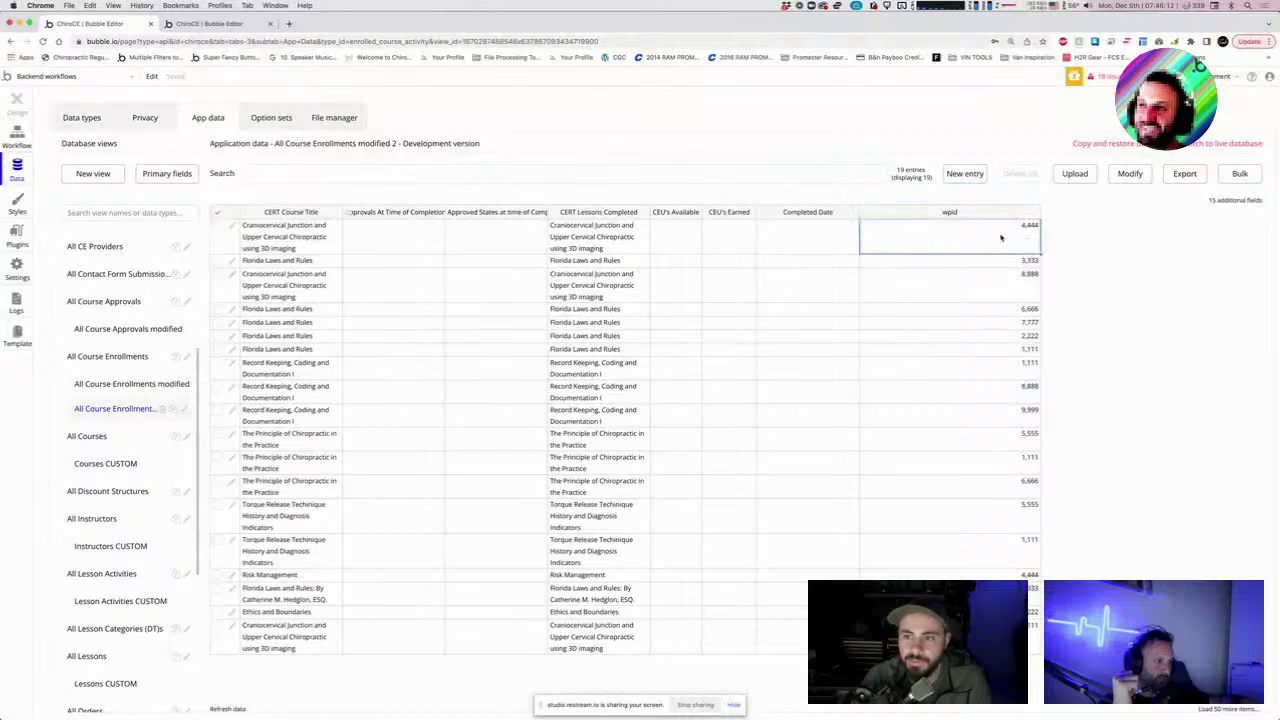
drag(966, 225, 975, 650)
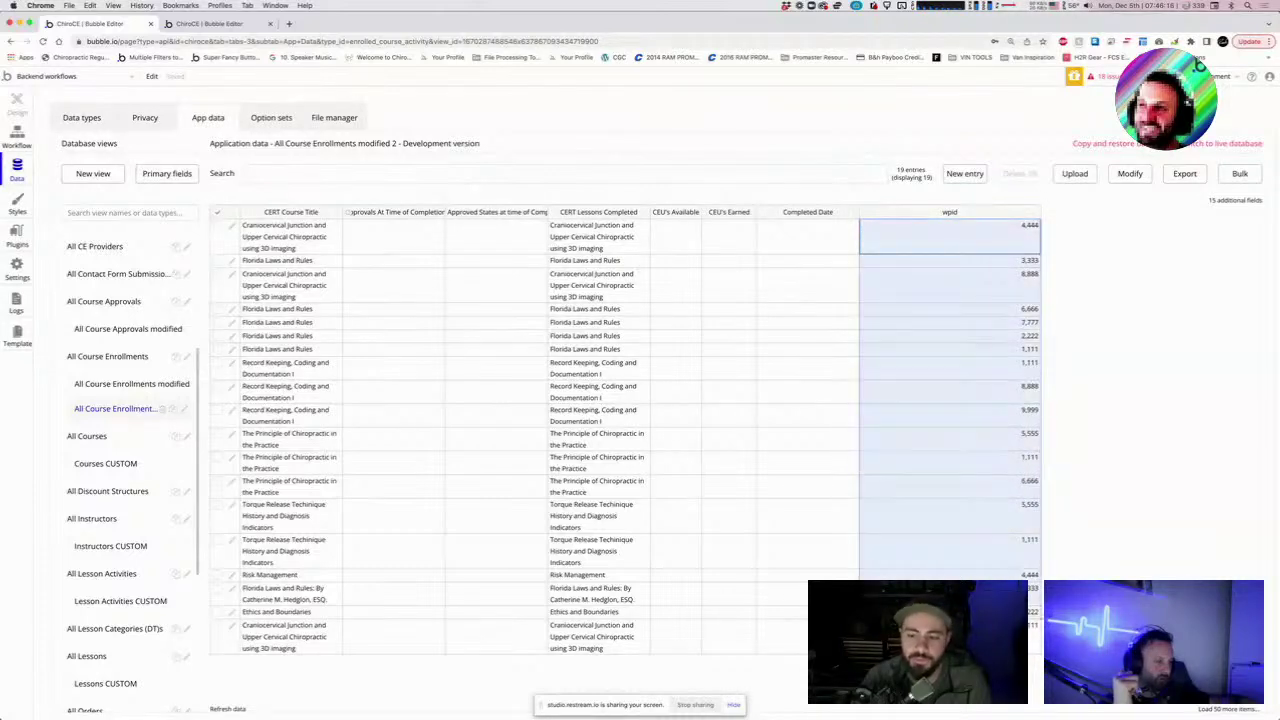
In the user_course_enrollments workflow, replace the missing wpid text and number conversion in the thing to change with the Course Enrollments search's each item's wpid.
key(ctrl+Tab)
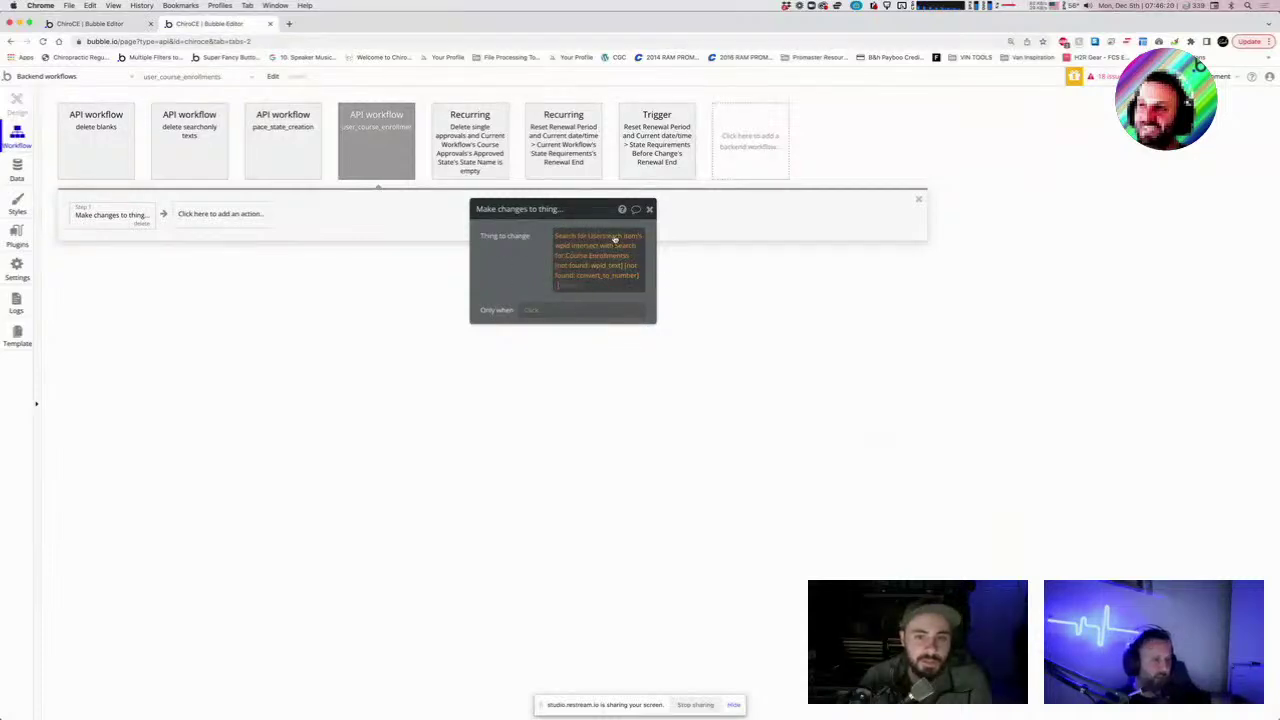
click(557, 280)
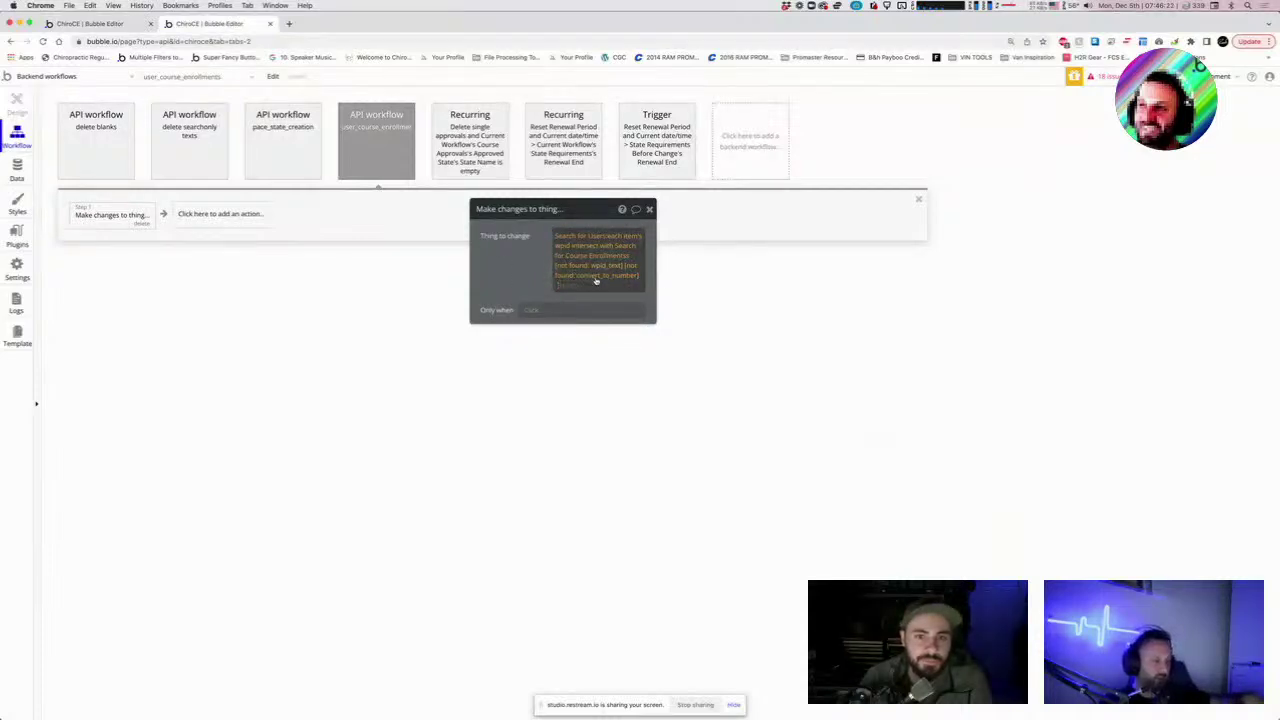
key(BackSpace)
key(BackSpace)
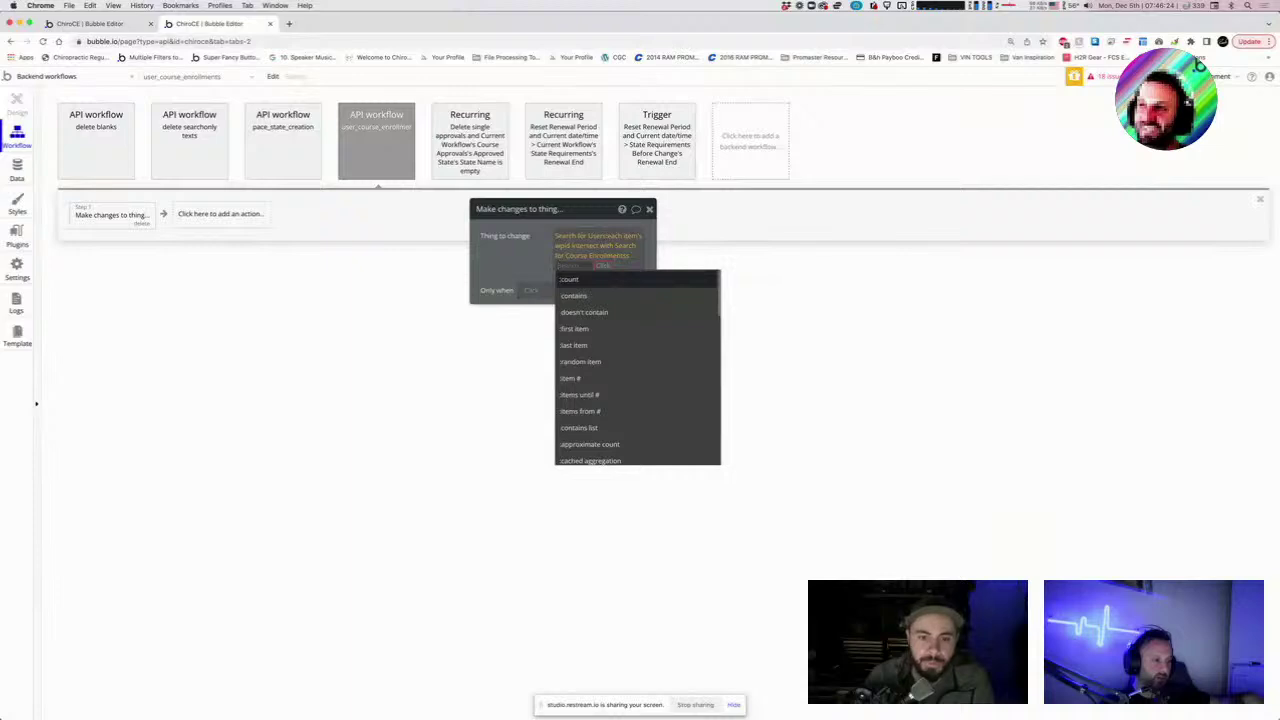
key(BackSpace)
click(531, 276)
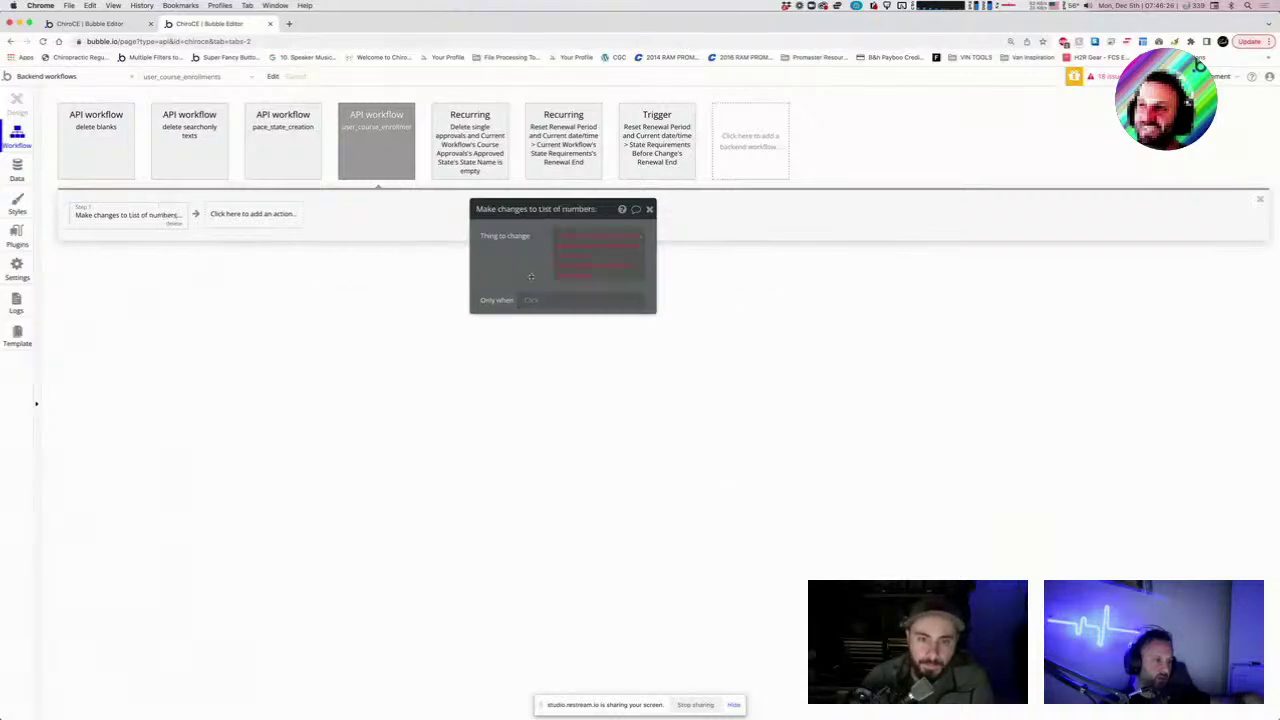
click(504, 268)
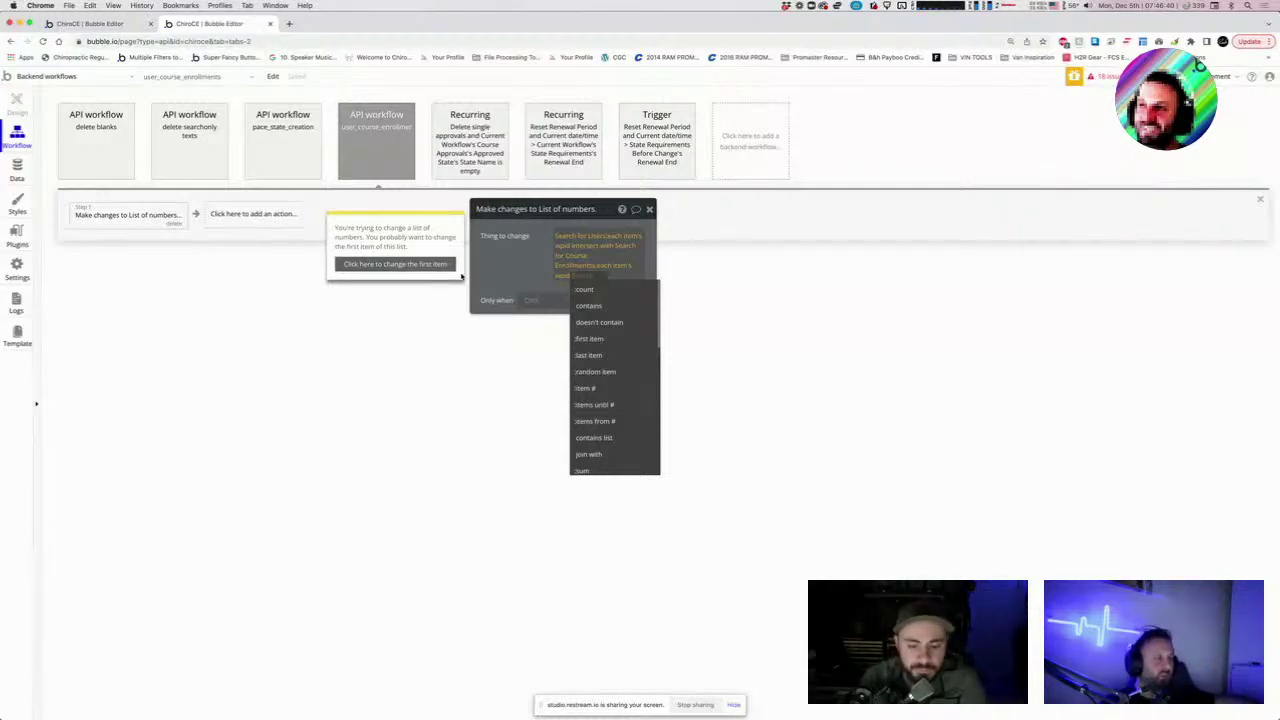
Reduce the thing to change to Search for Users and extend it to first item's Course Enrollments.
click(445, 264)
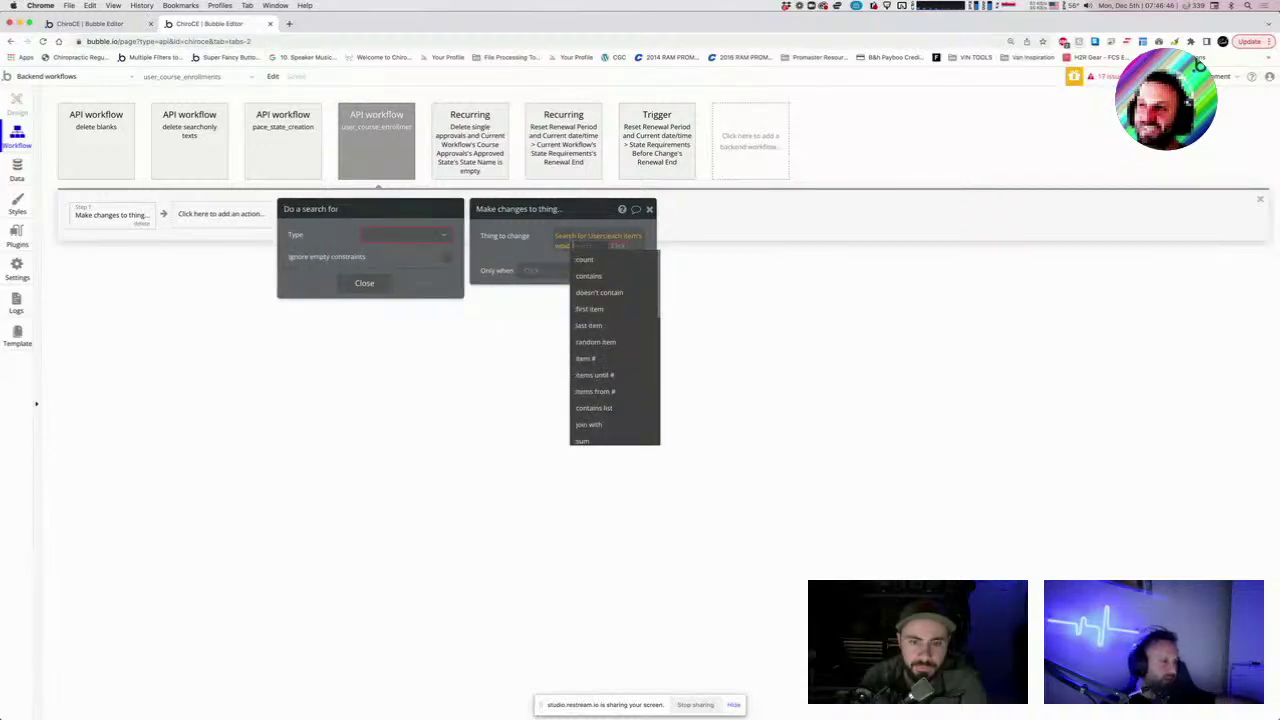
scroll(614, 350, down, 1)
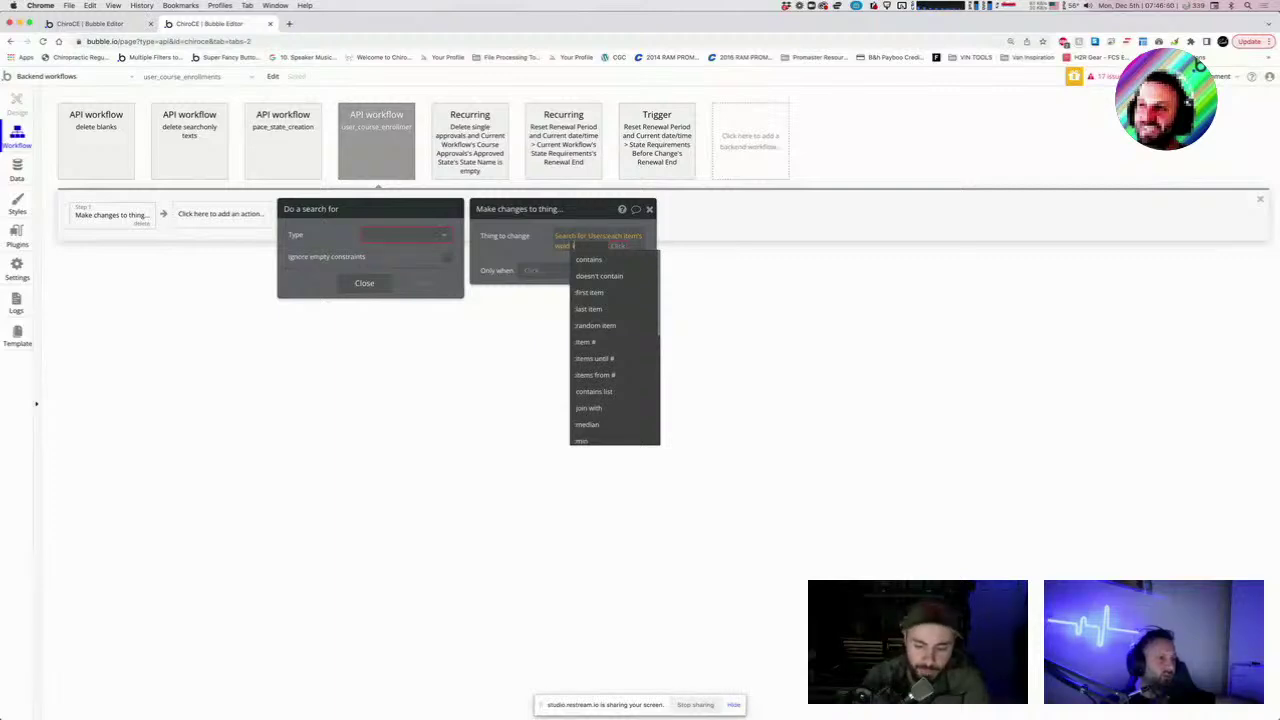
key(super+equal)
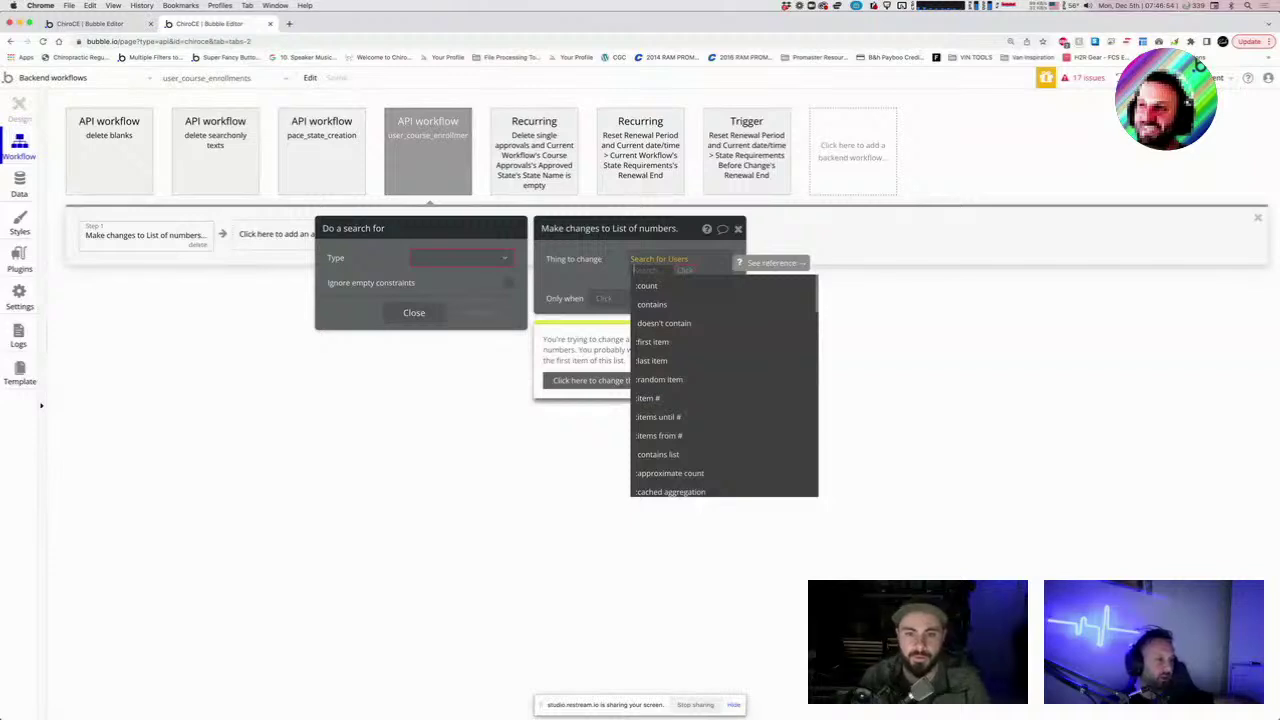
click(700, 342)
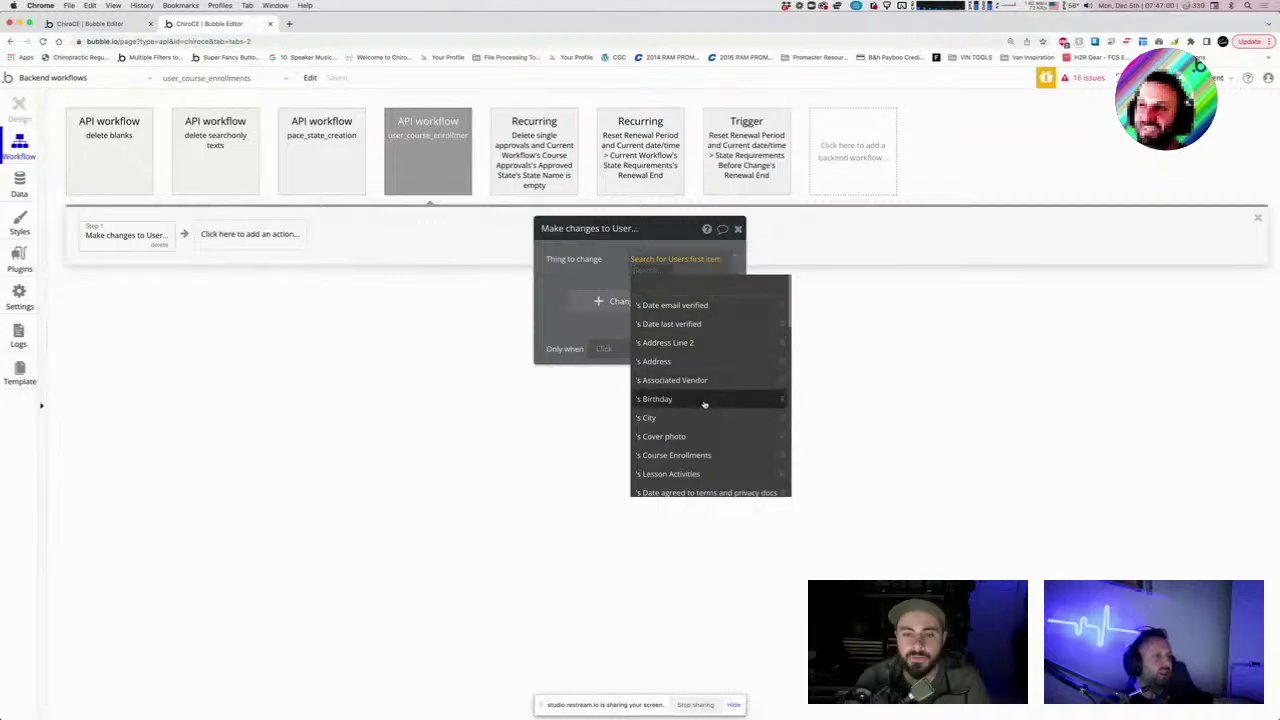
scroll(718, 405, down, 1)
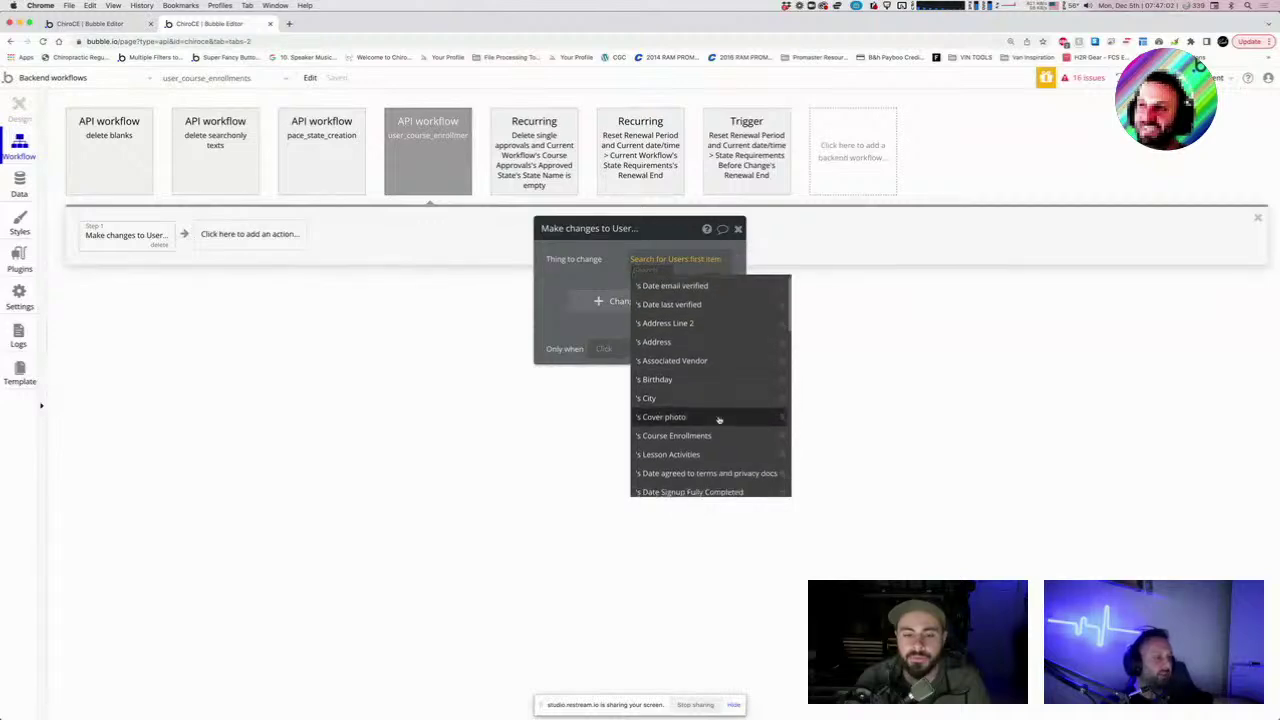
click(707, 435)
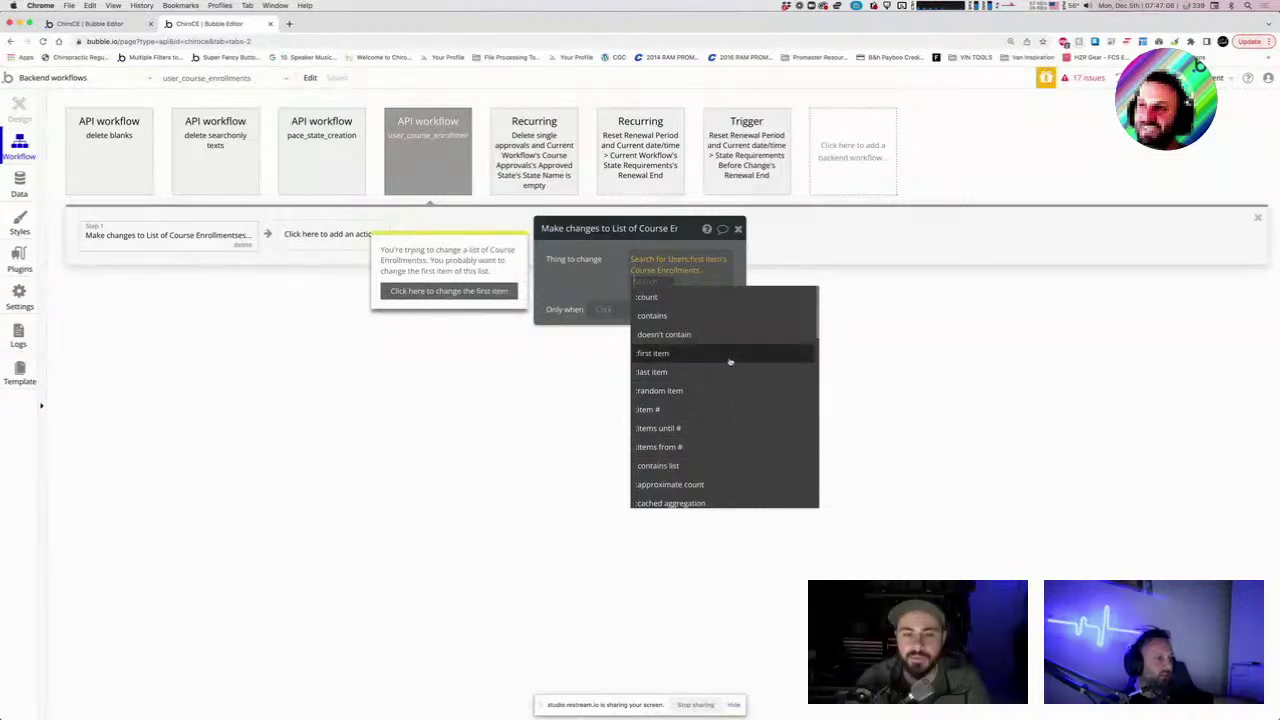
text(ad)
key(BackSpace)
key(BackSpace)
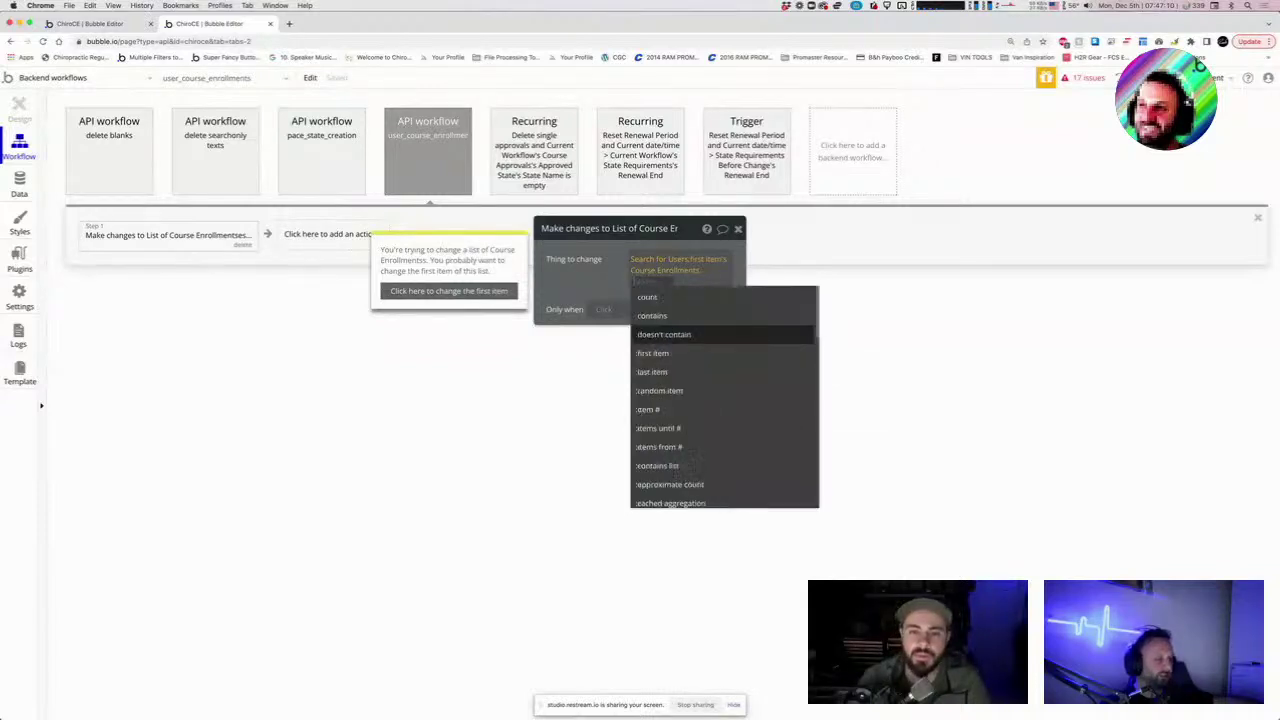
key(BackSpace)
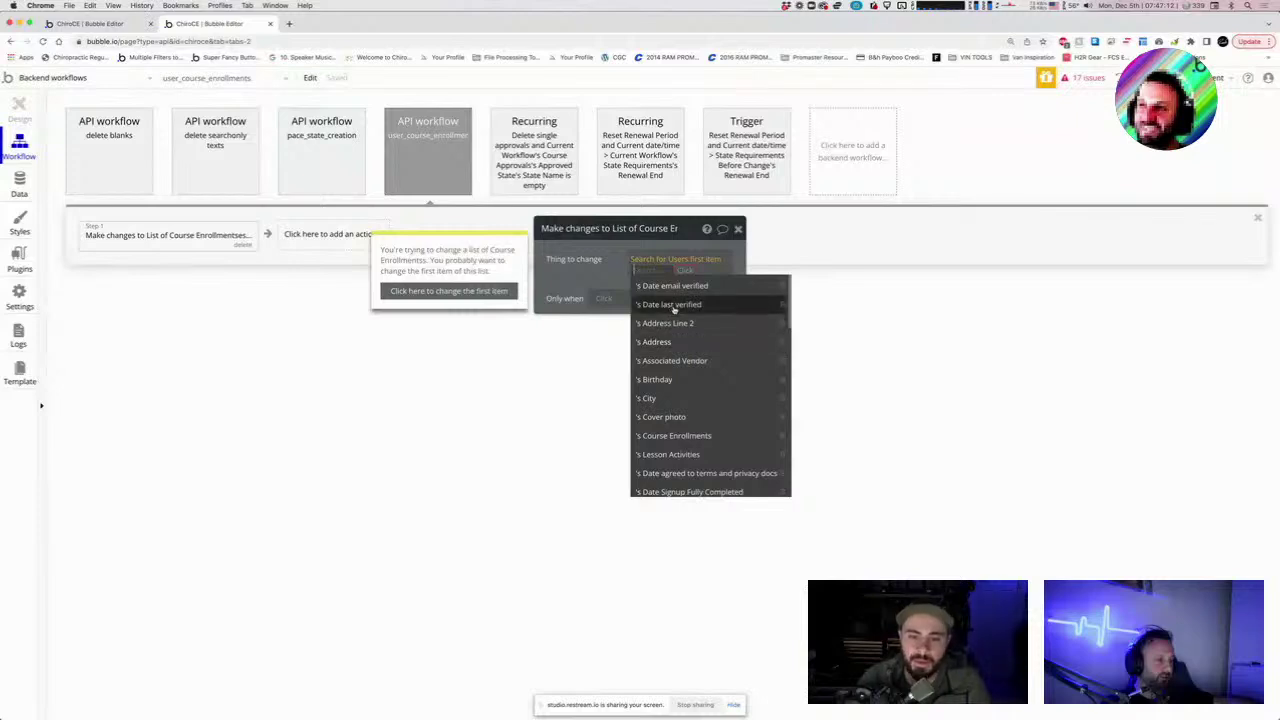
click(669, 267)
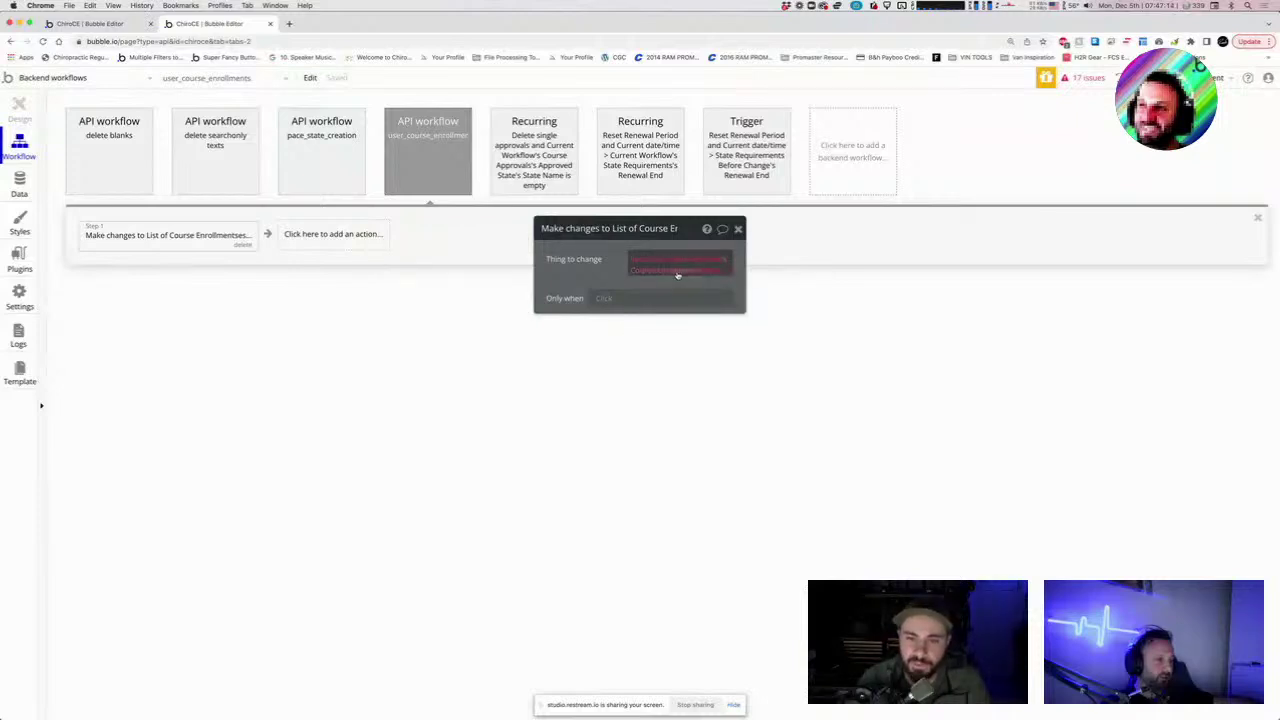
click(677, 272)
click(701, 437)
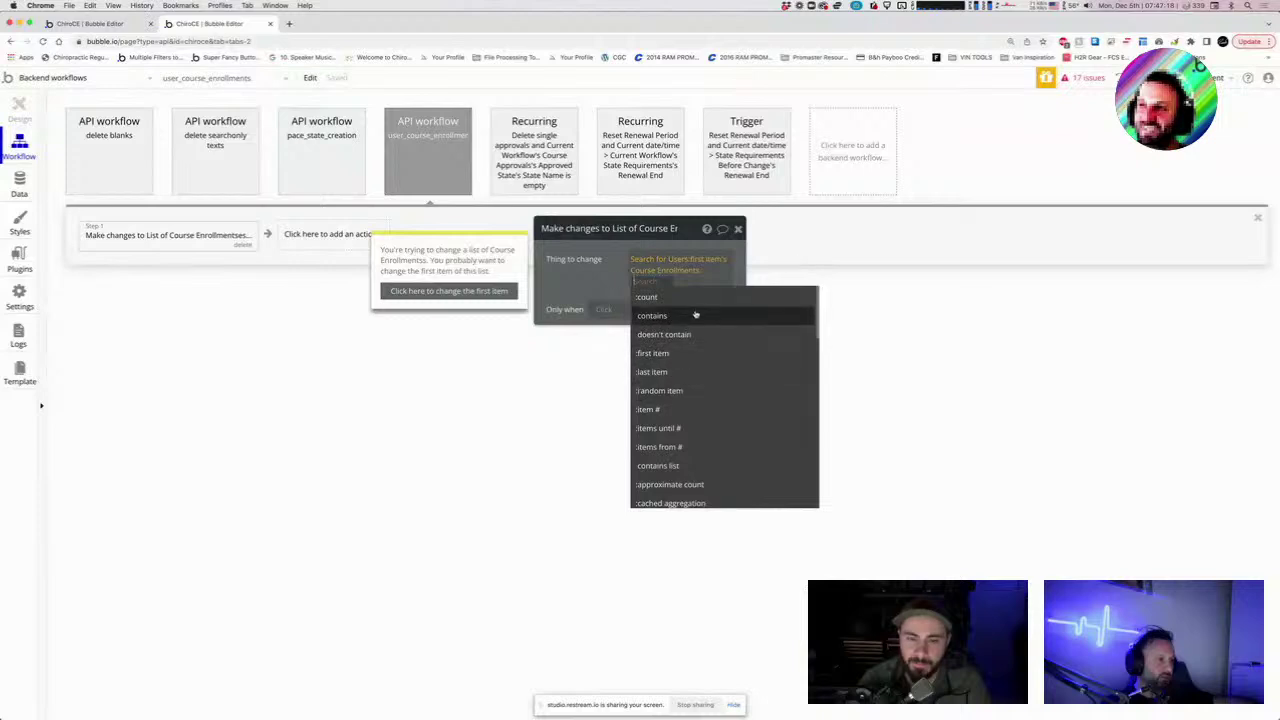
scroll(680, 412, down, 5)
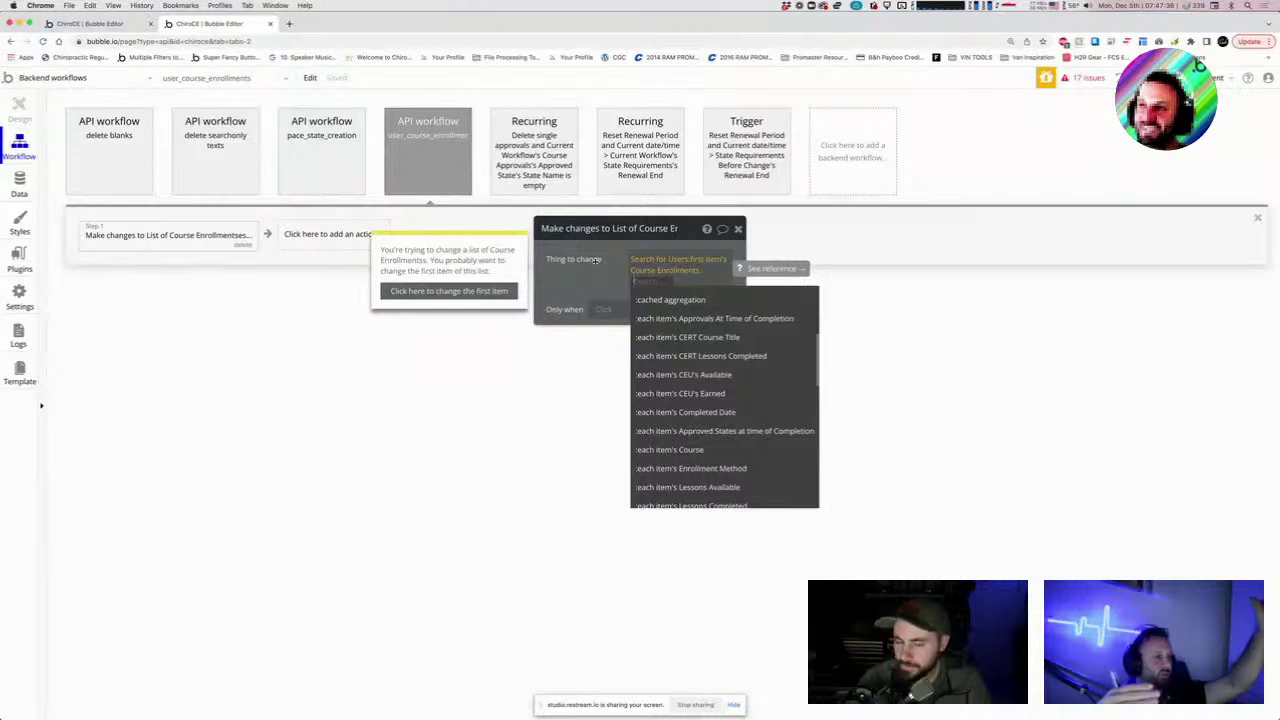
Remove Course Enrollments from the thing to change and set it to Search for Users' first item.
key(BackSpace)
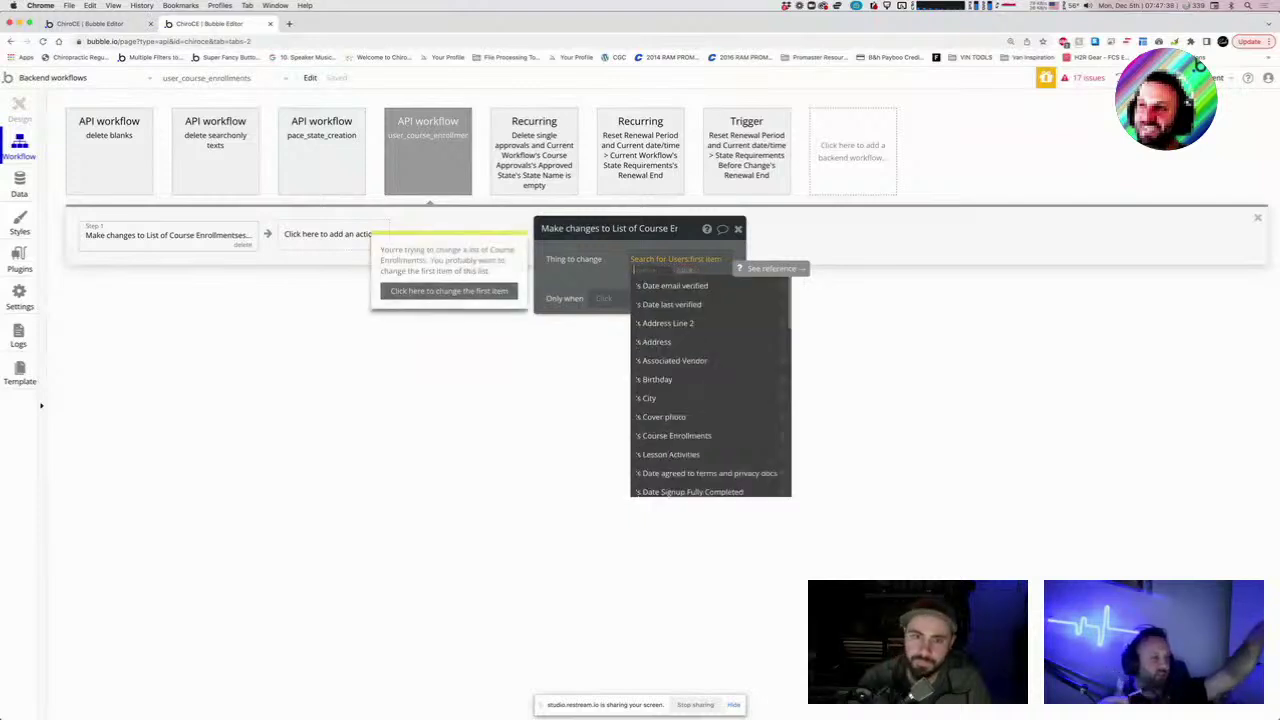
click(660, 259)
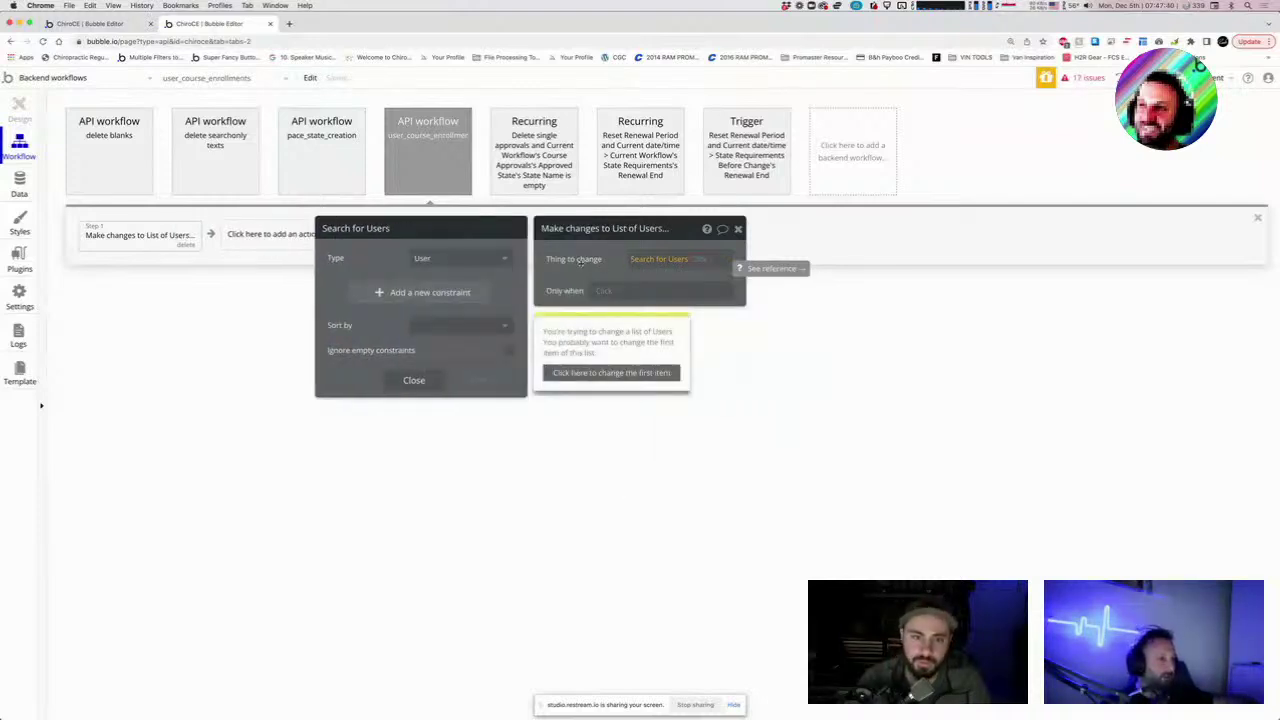
click(580, 260)
click(695, 260)
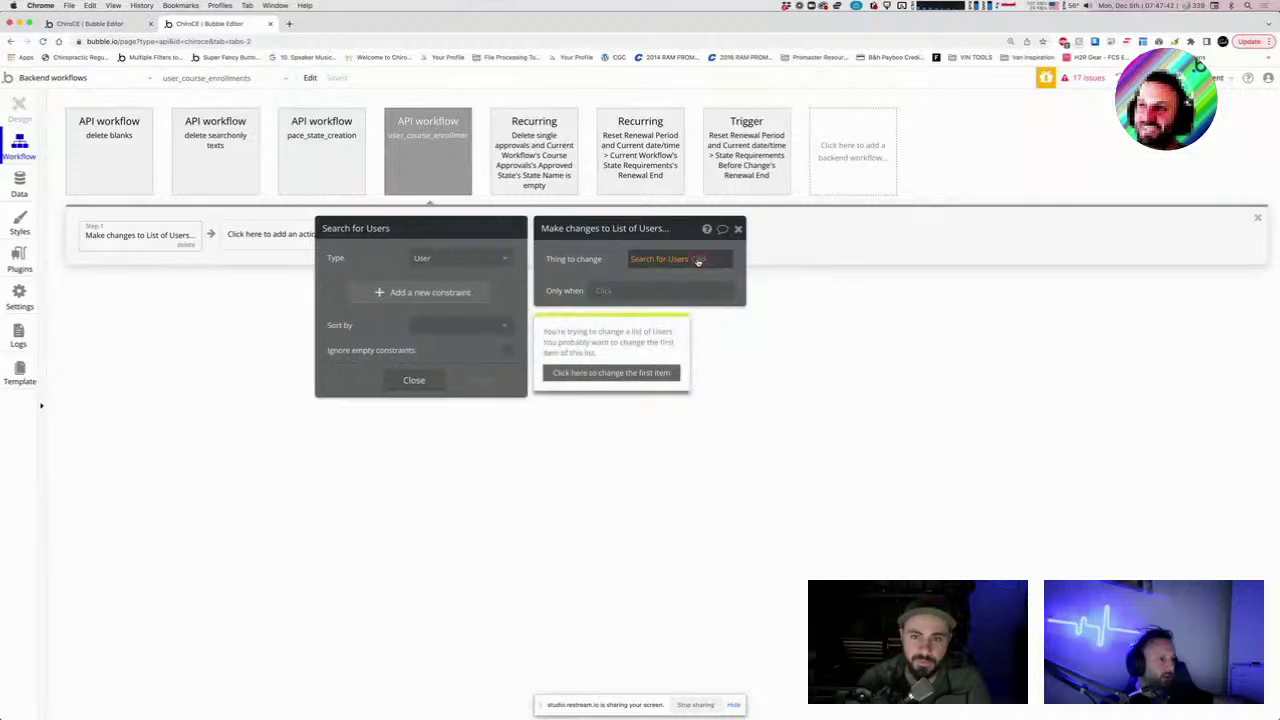
click(698, 260)
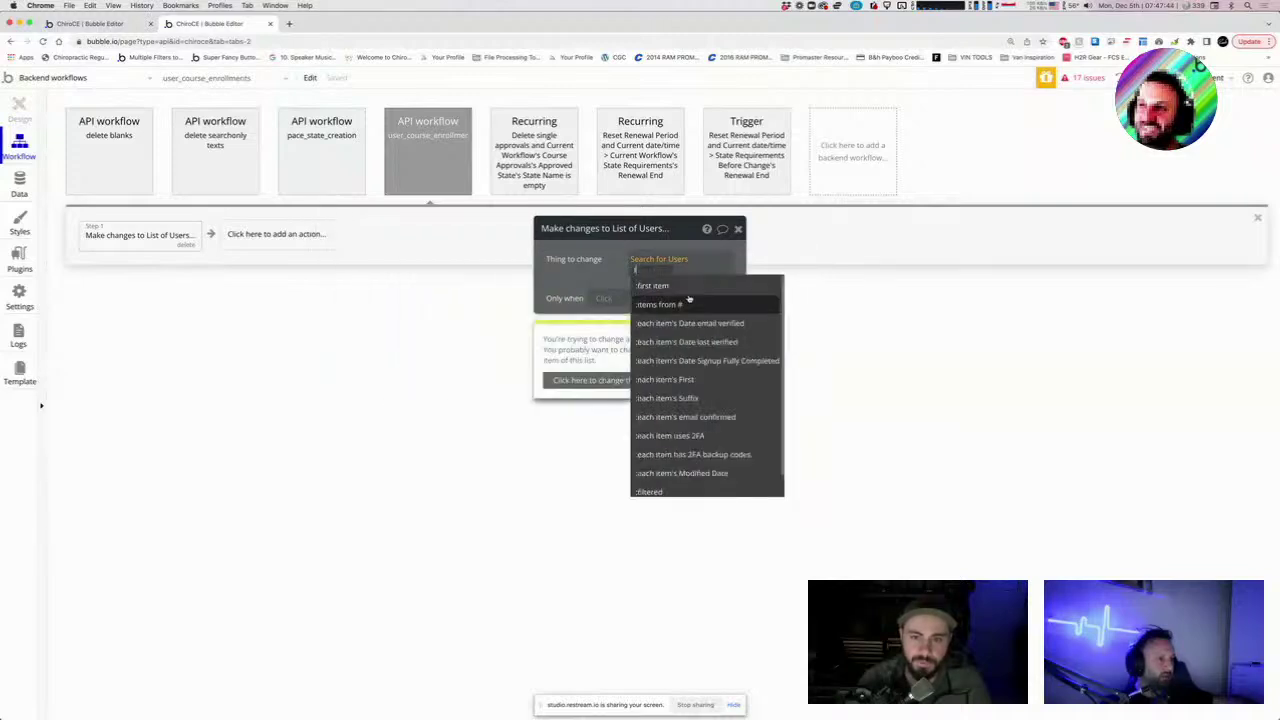
click(665, 286)
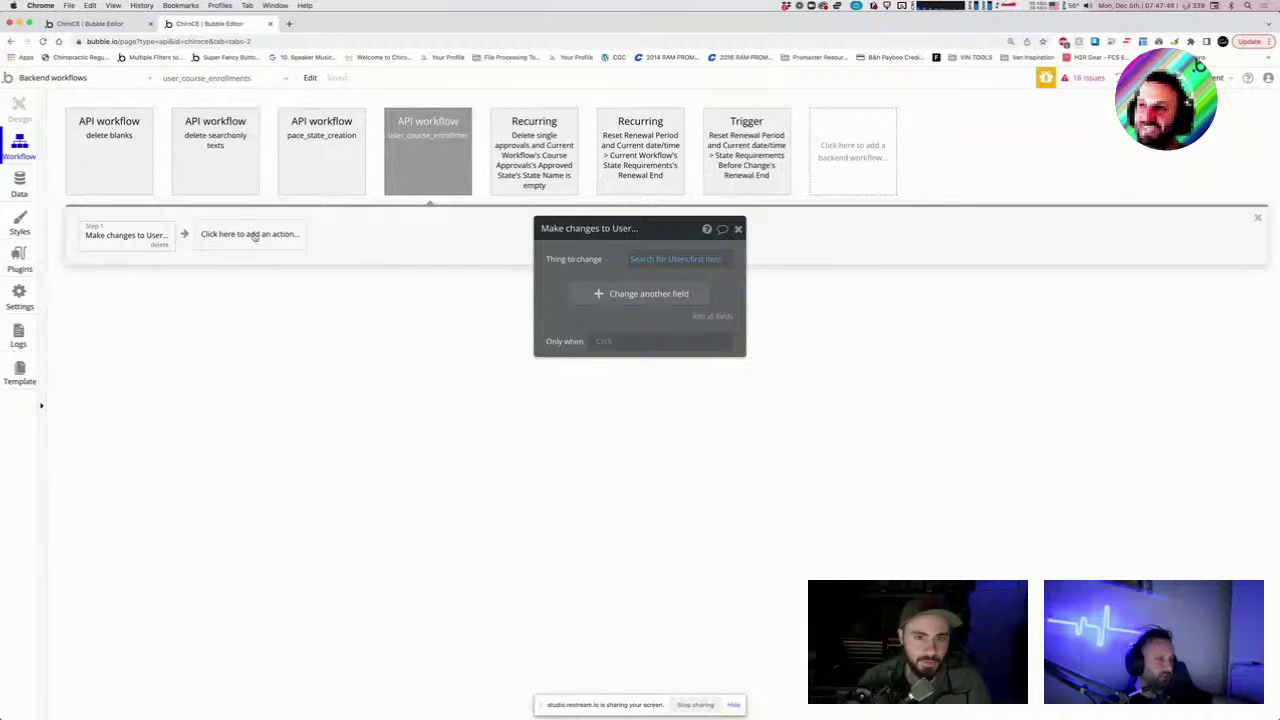
Add a field change to the user action for Course Enrollments with the set list operation.
click(657, 297)
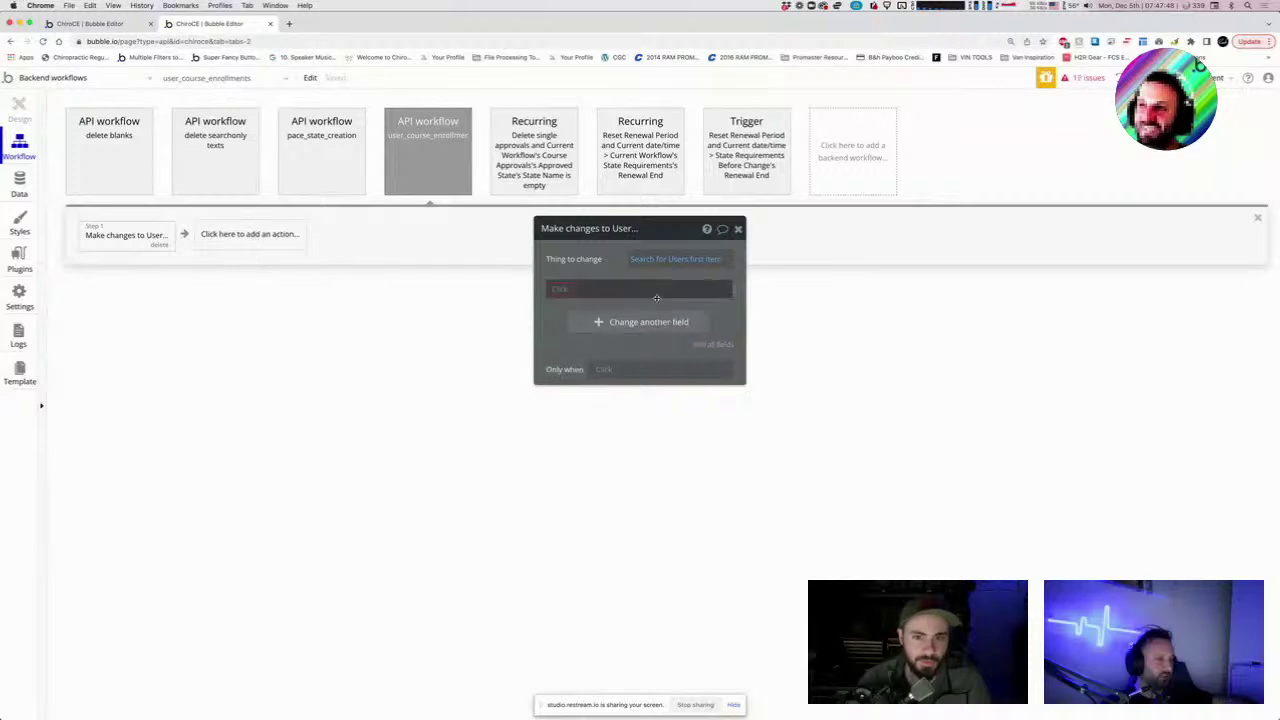
click(556, 291)
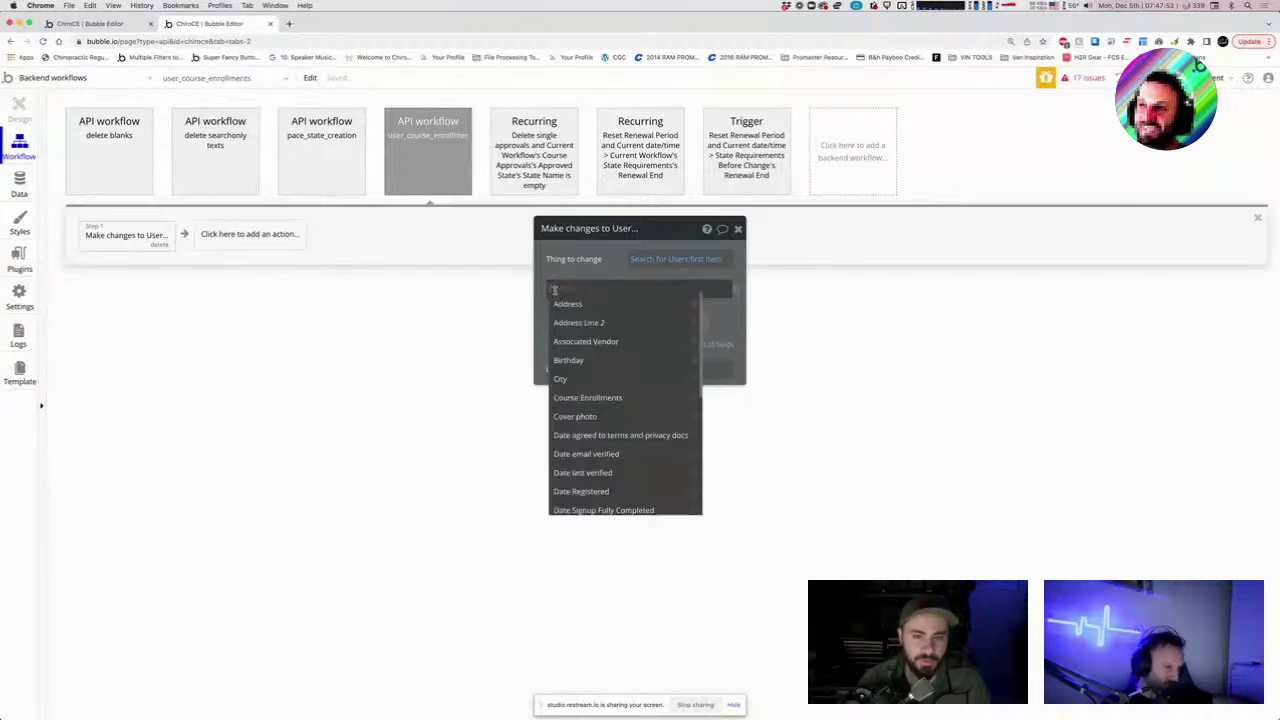
scroll(606, 466, down, 5)
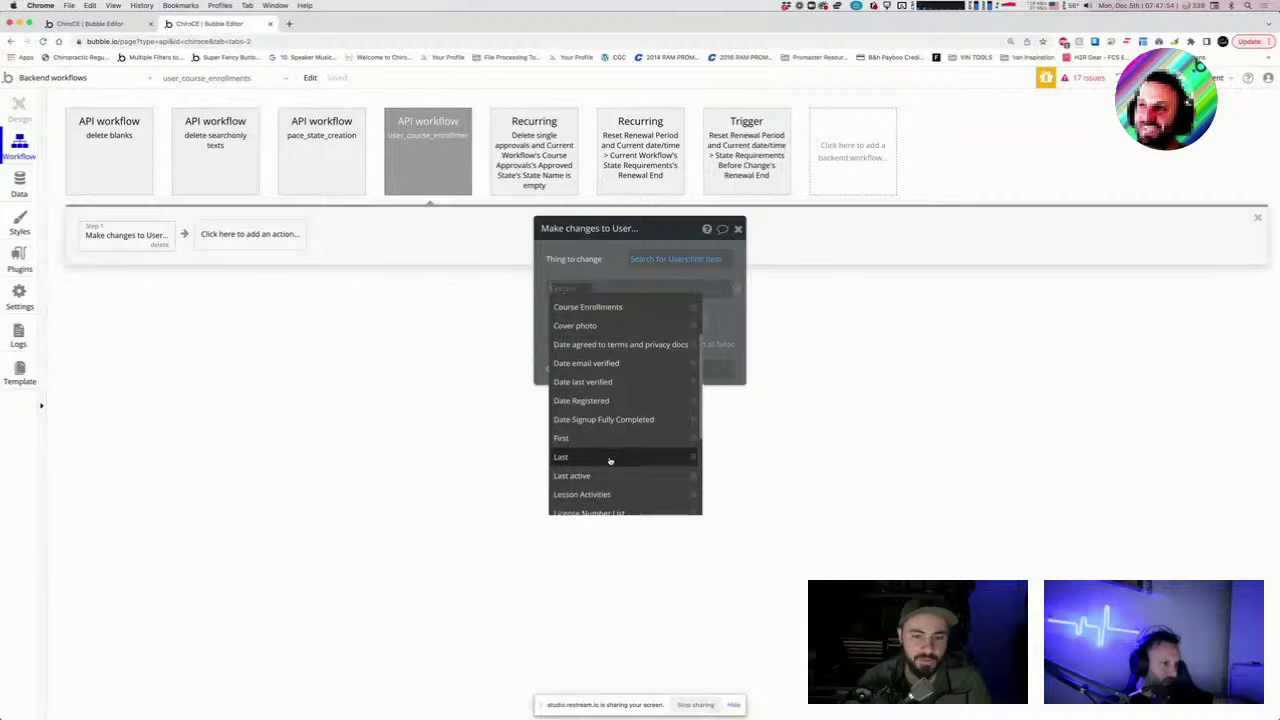
scroll(604, 425, up, 8)
click(603, 402)
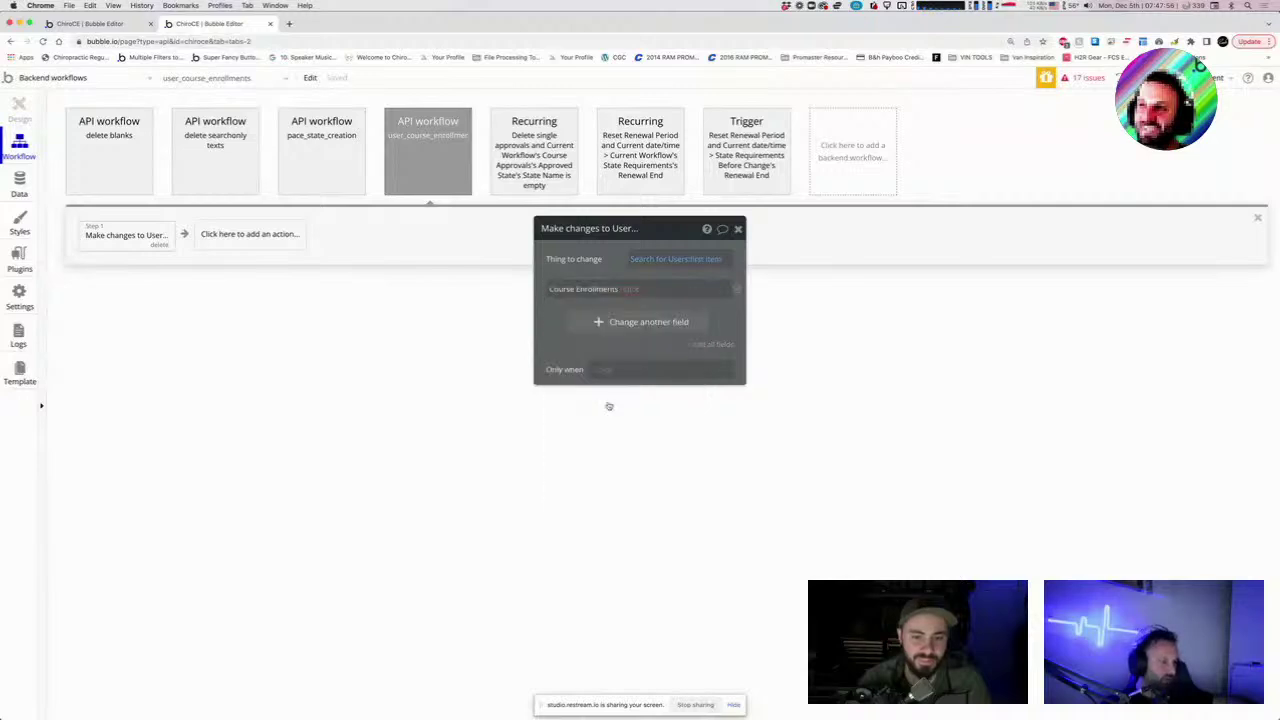
click(629, 290)
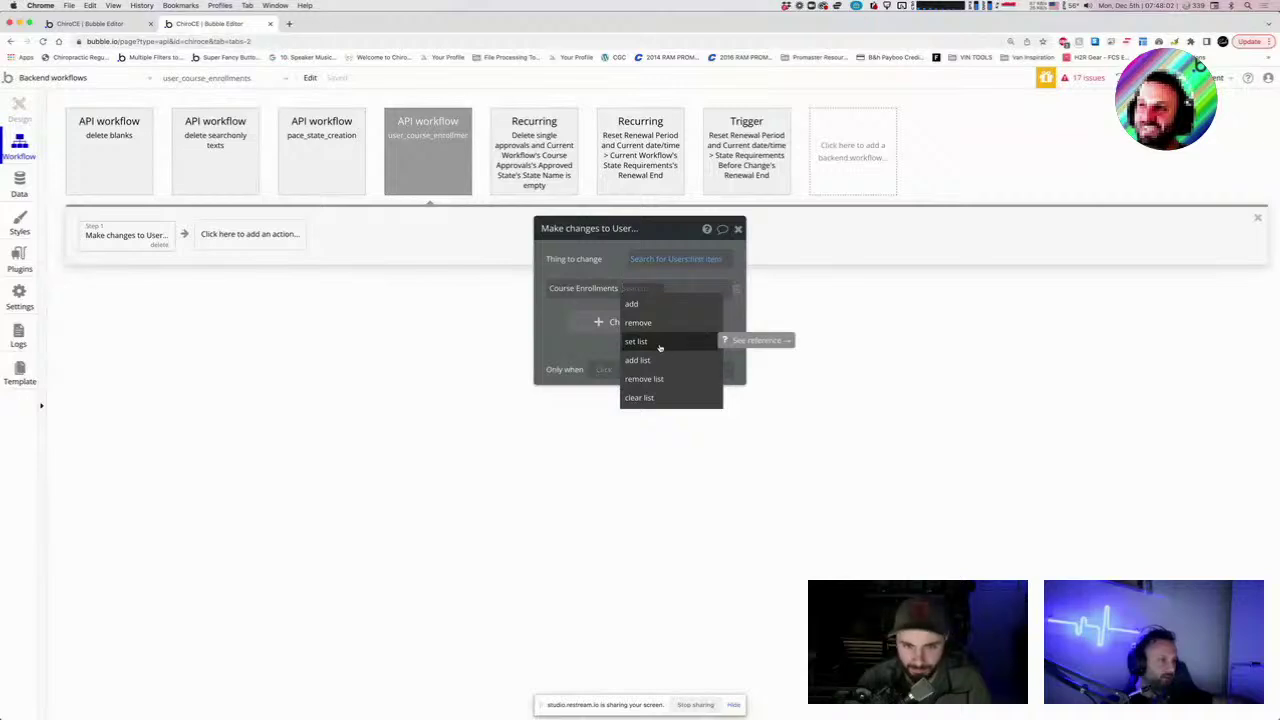
click(659, 343)
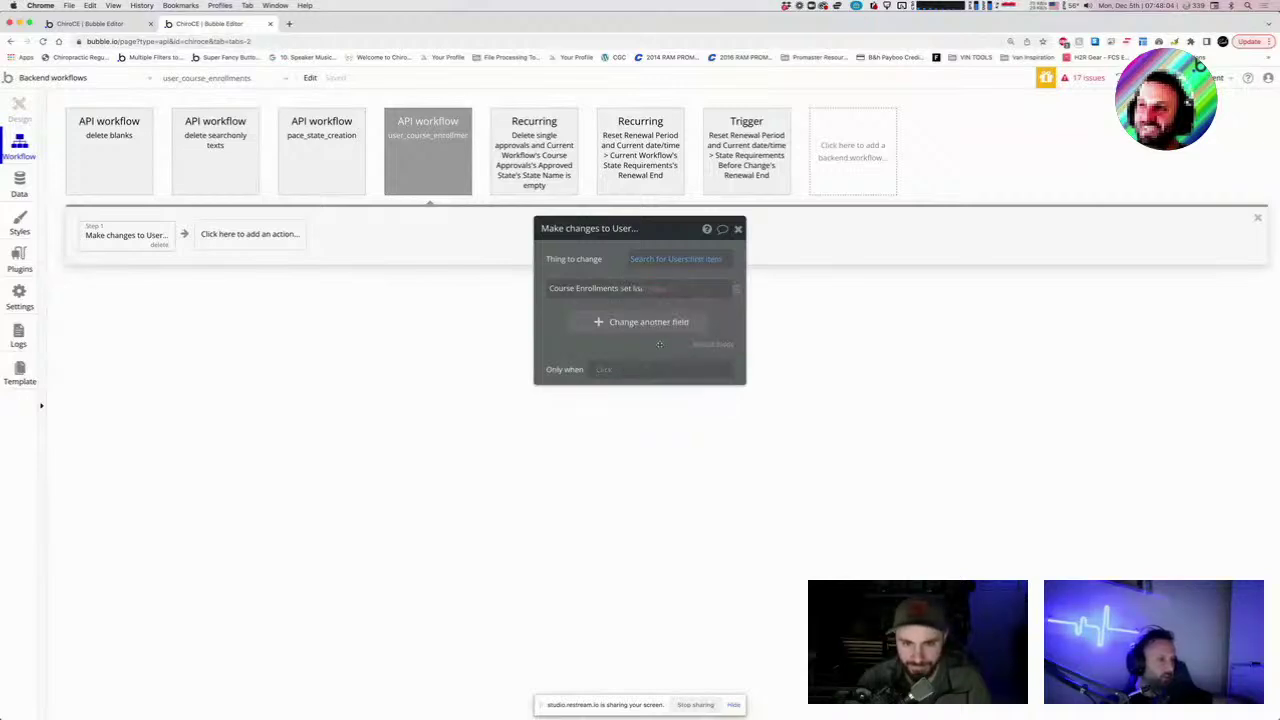
click(633, 290)
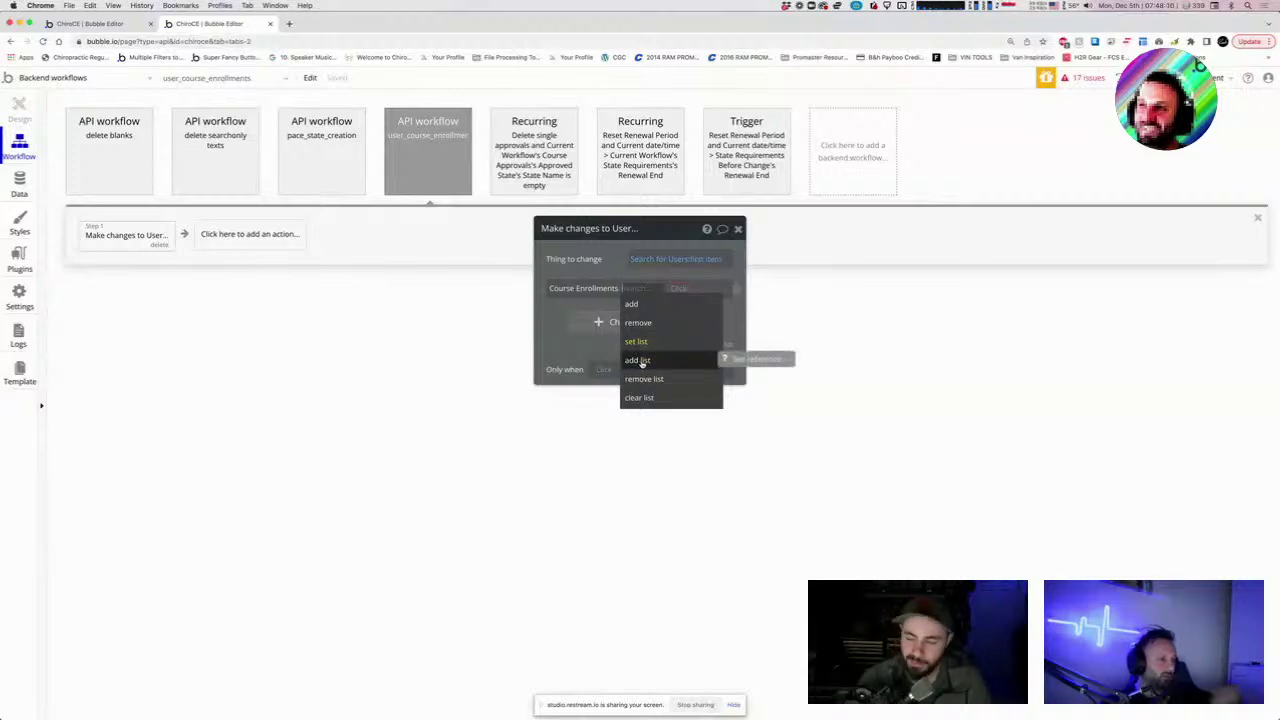
click(638, 342)
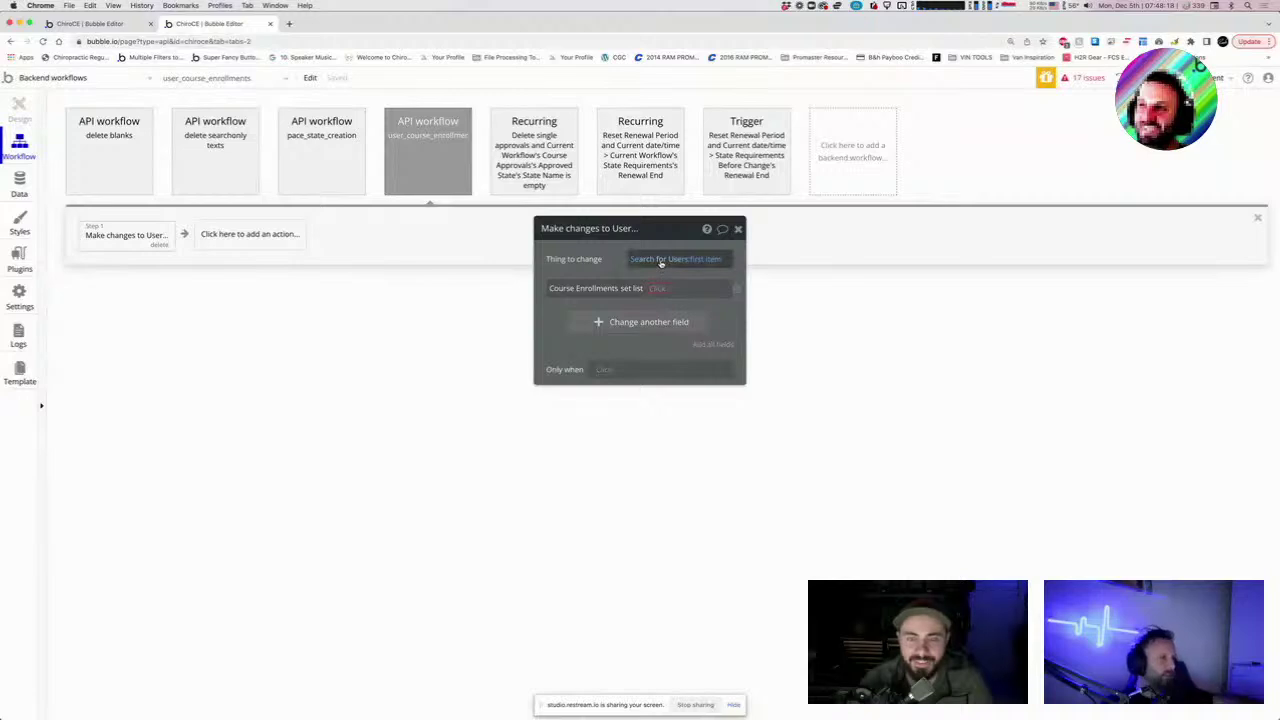
Make the Course Enrollments set list value a search of type Course Enrollments.
click(660, 289)
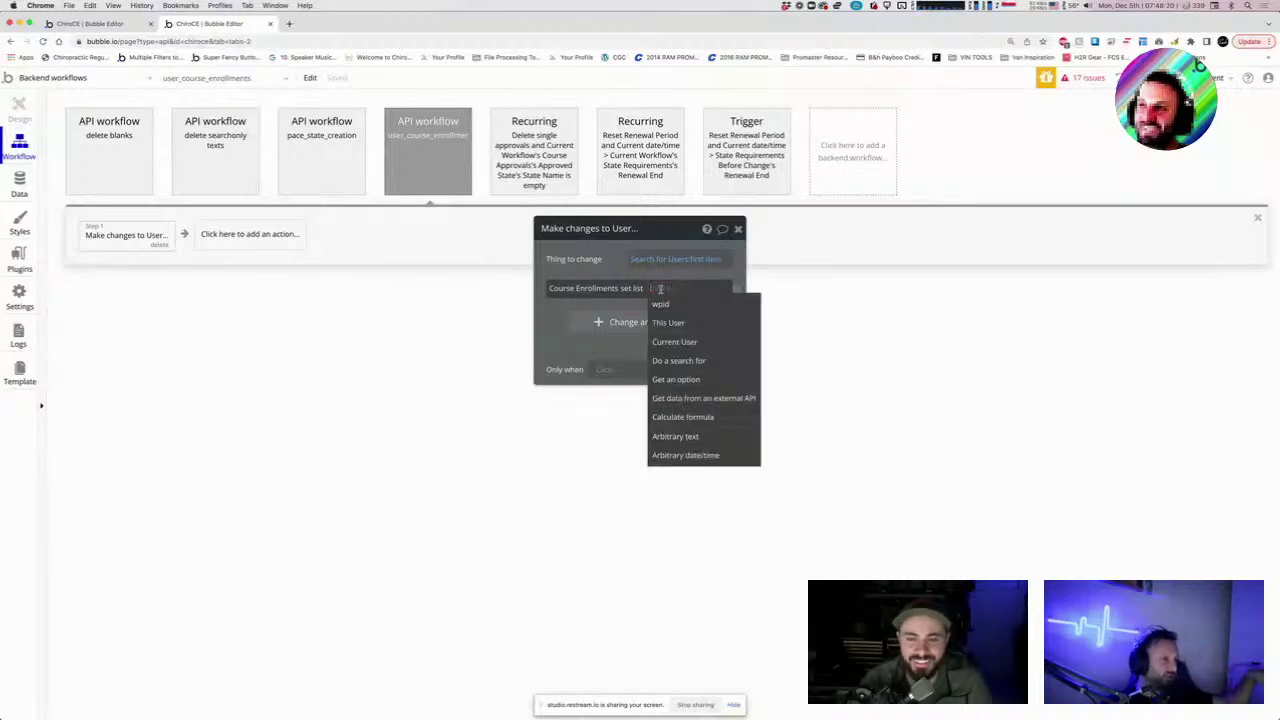
mouse_move(666, 324)
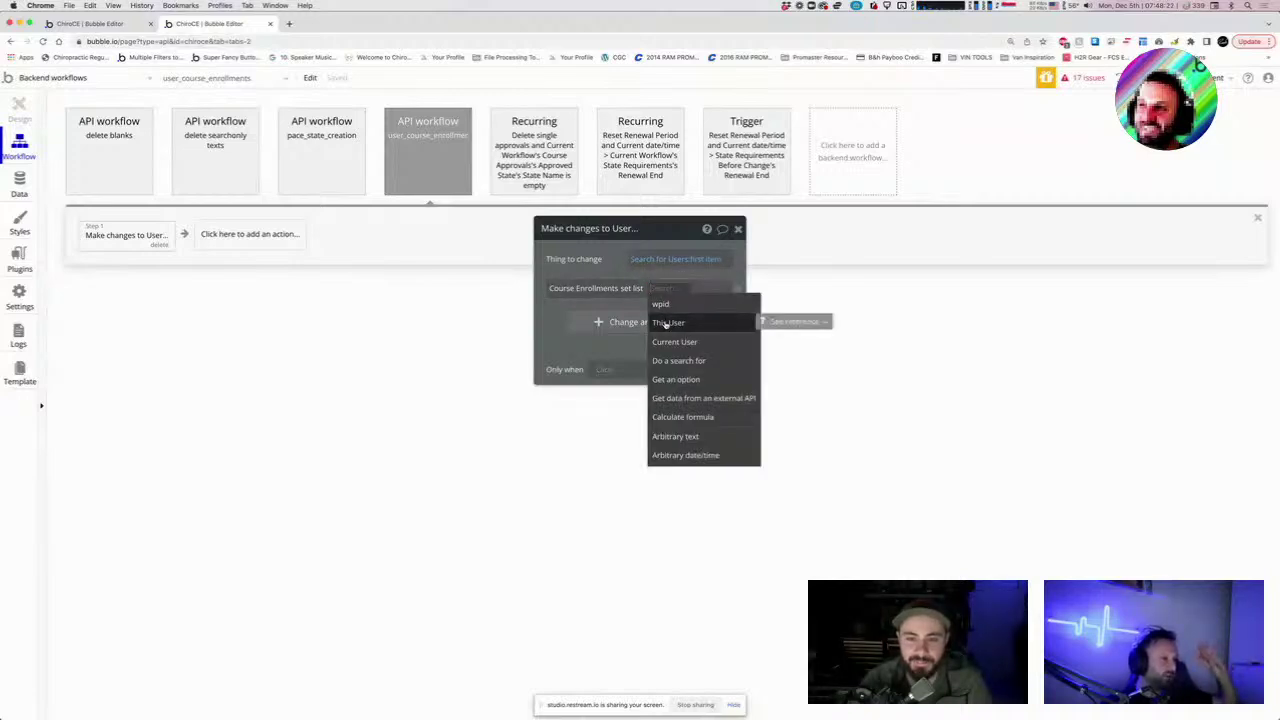
click(618, 303)
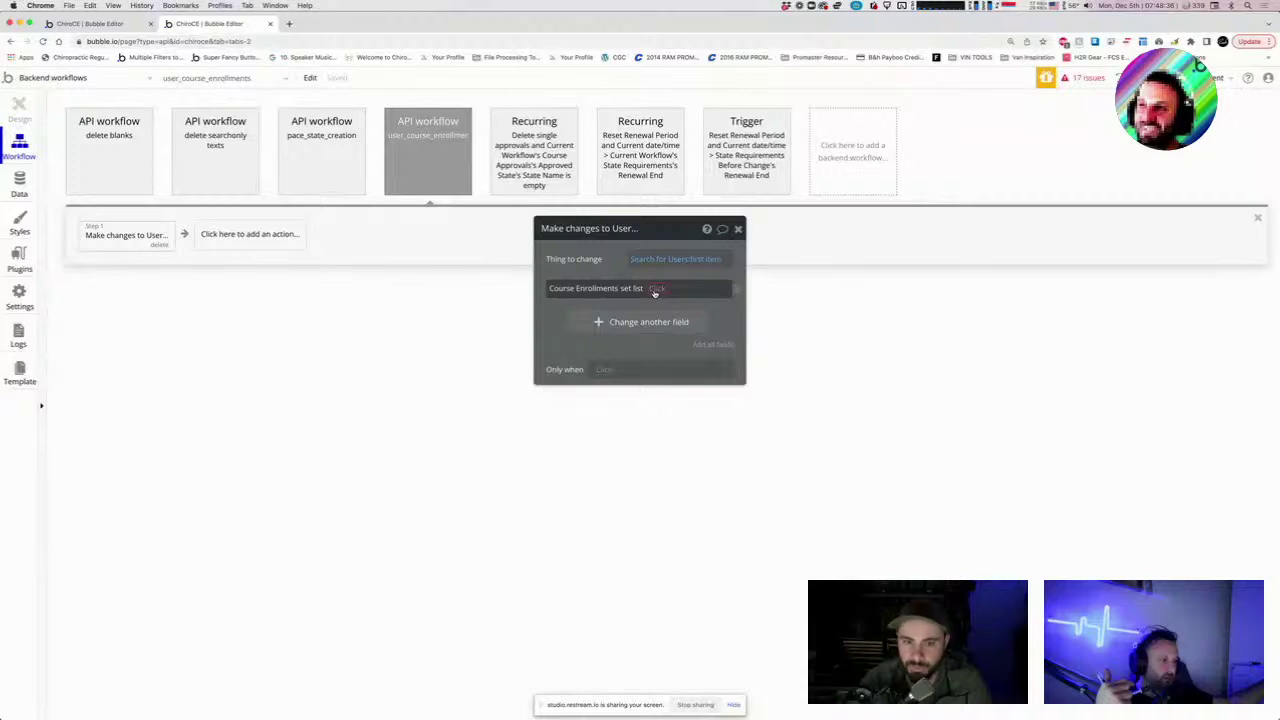
click(655, 289)
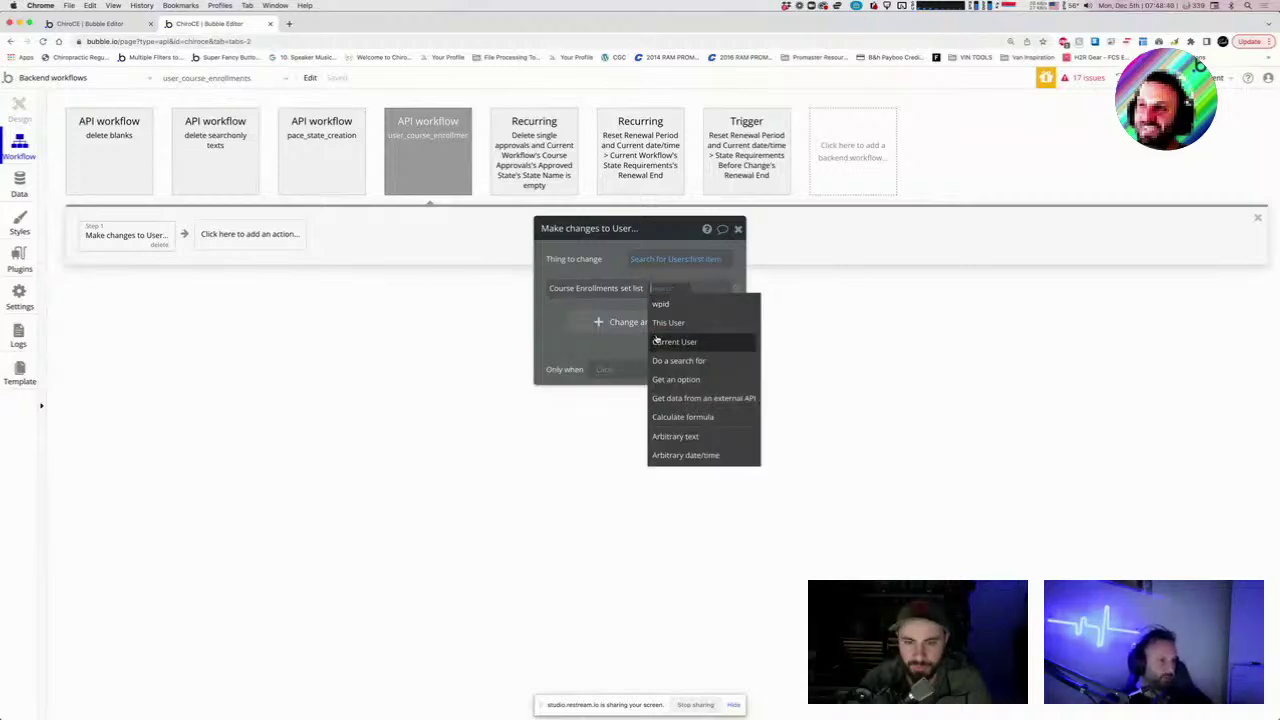
click(678, 360)
click(468, 259)
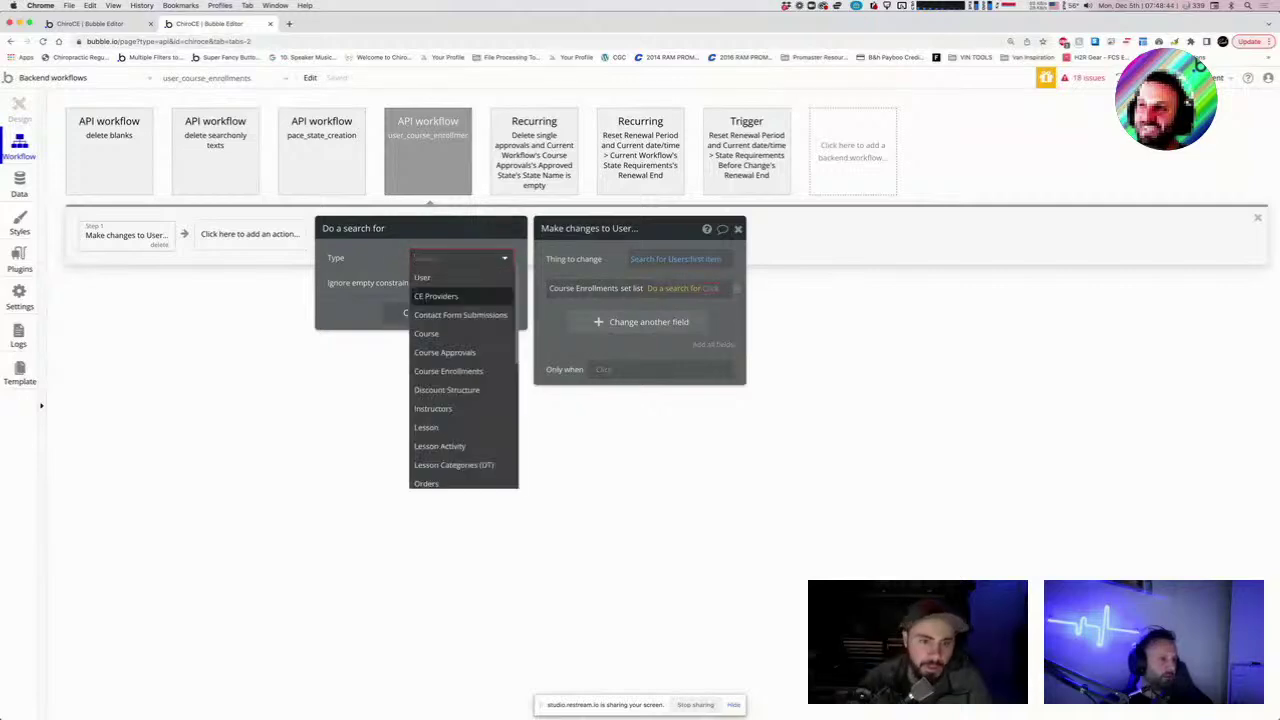
click(449, 370)
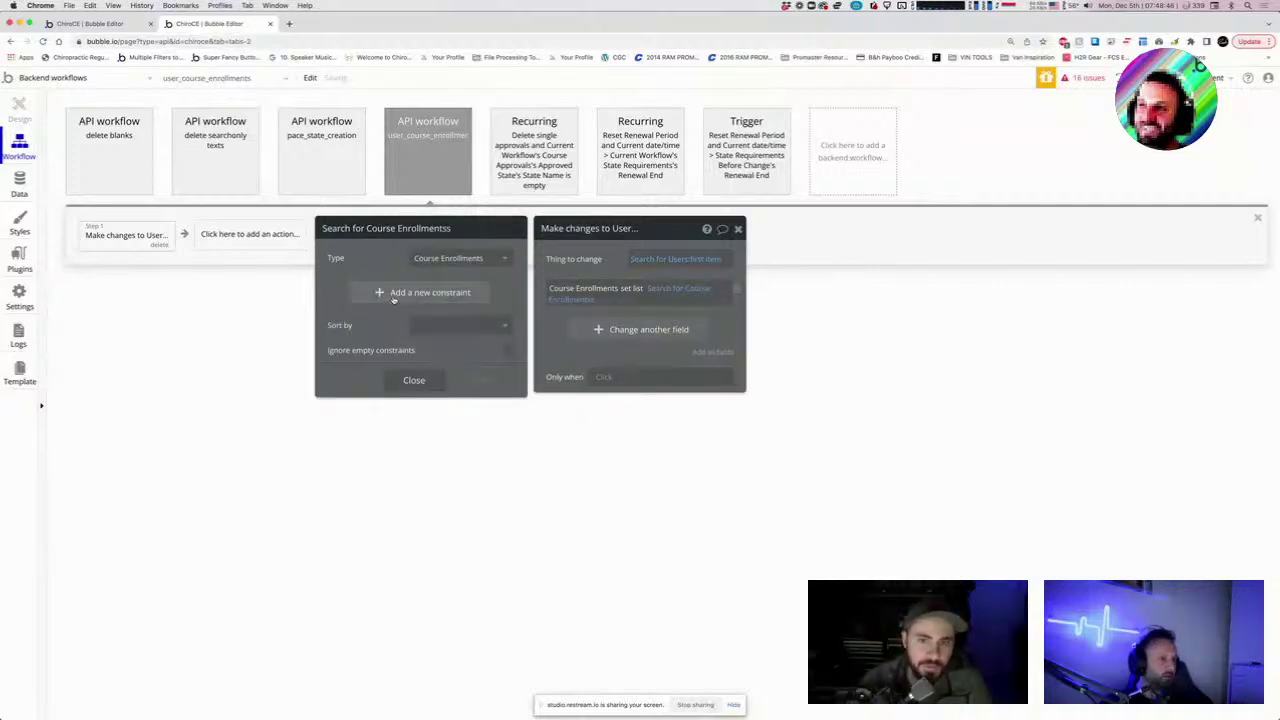
Constrain the Course Enrollments search to wpid = This User's wpid.
click(396, 292)
click(340, 290)
text(wpid)
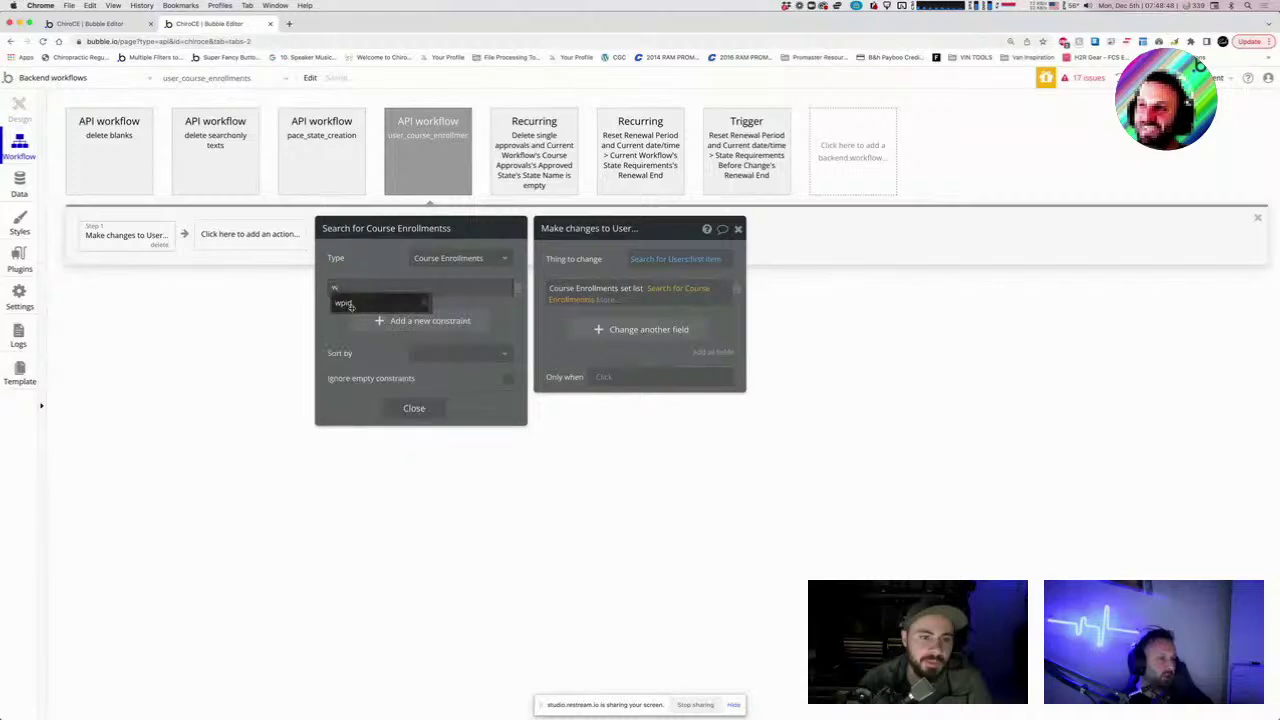
click(367, 296)
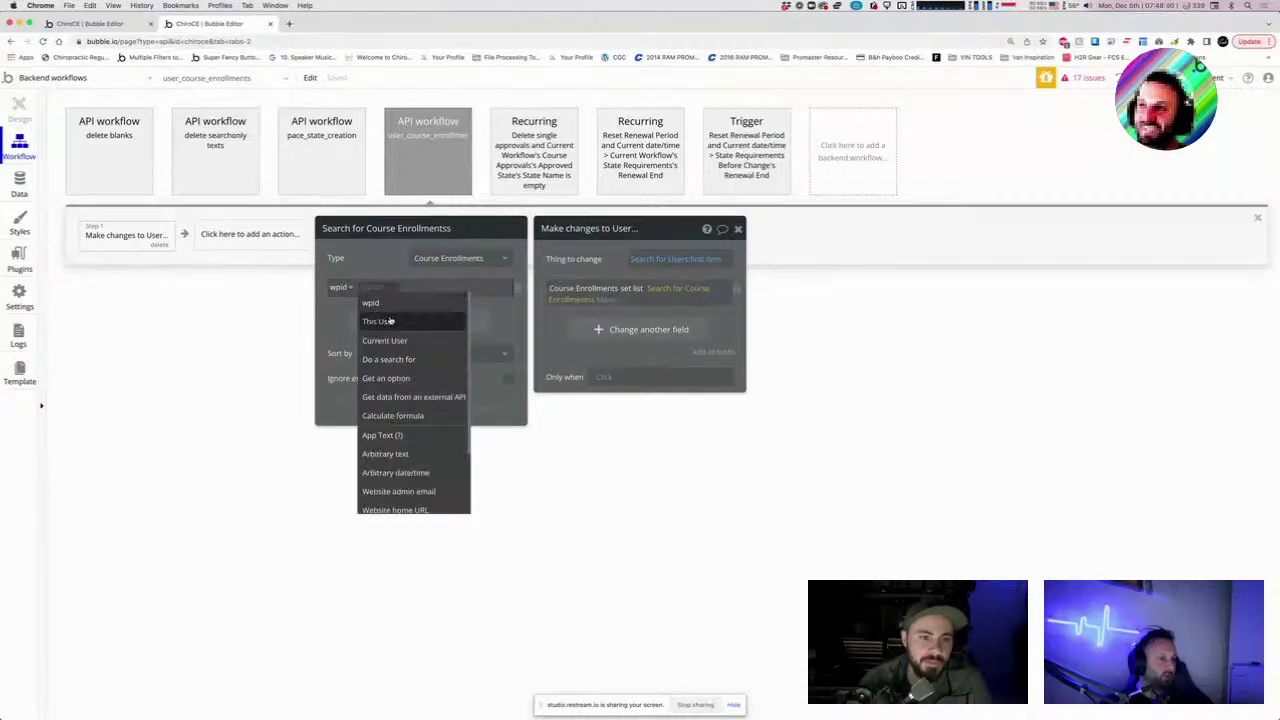
click(405, 302)
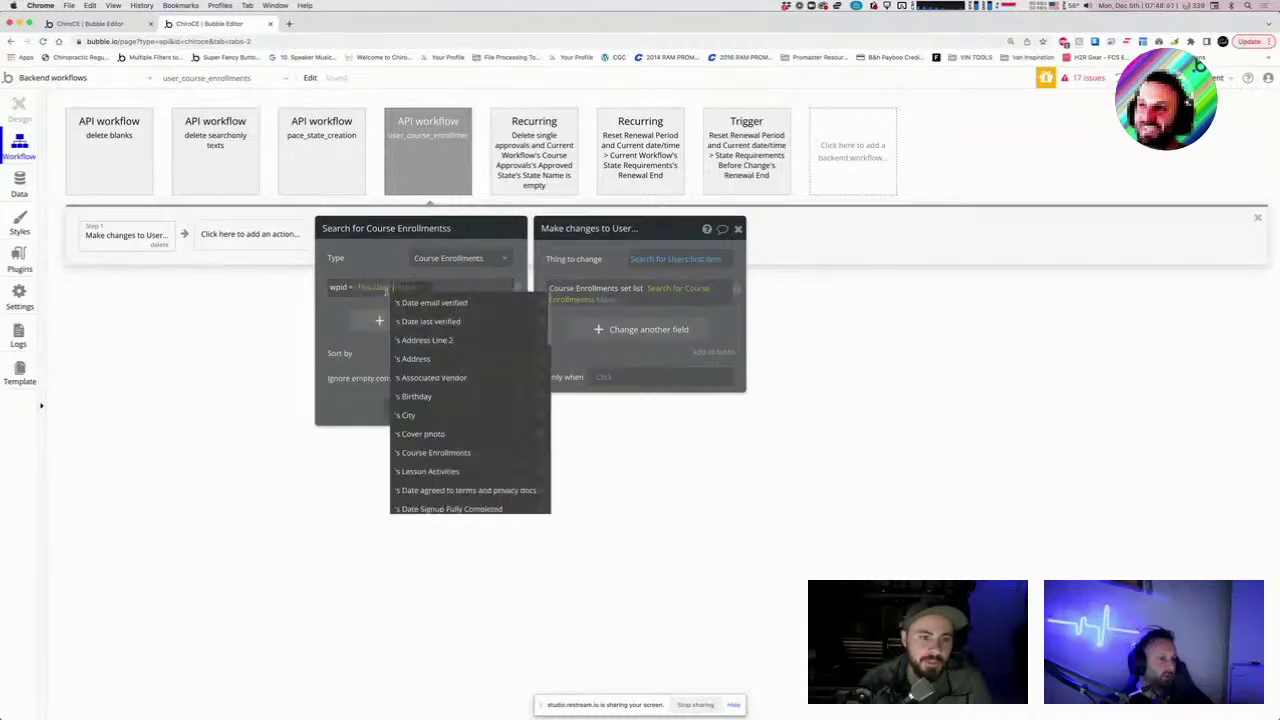
scroll(440, 455, down, 5)
click(442, 452)
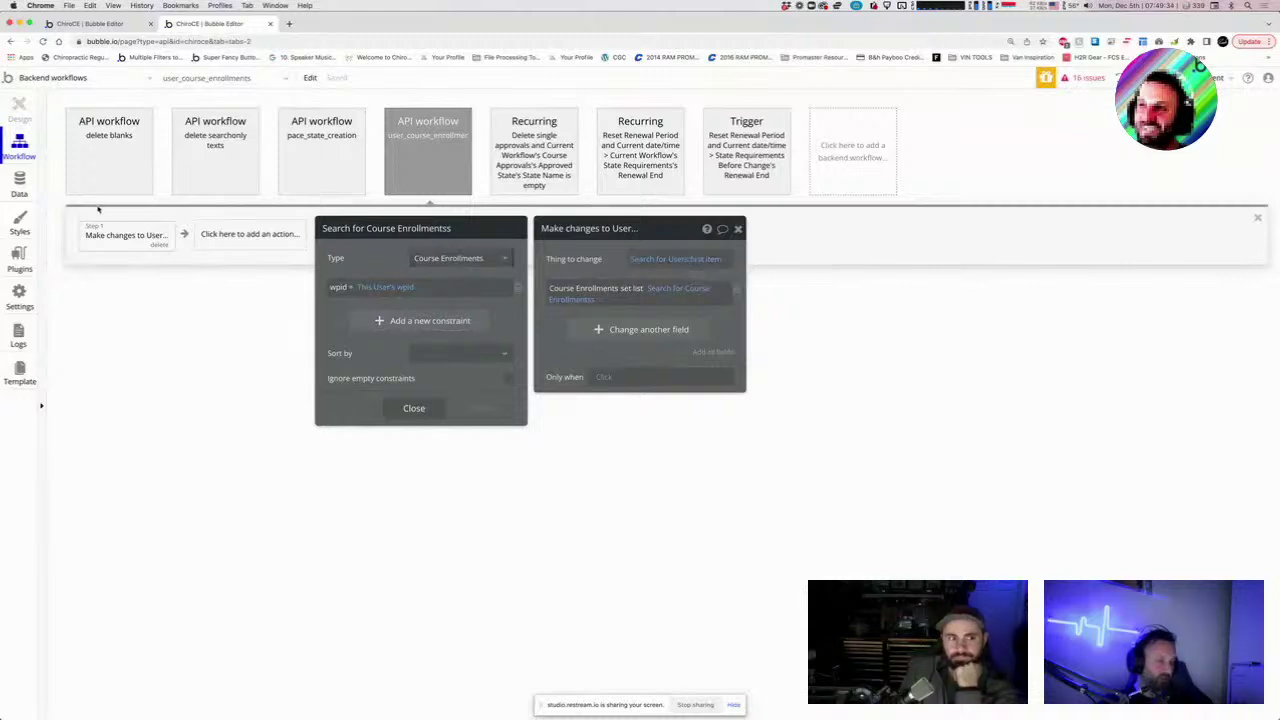
click(19, 183)
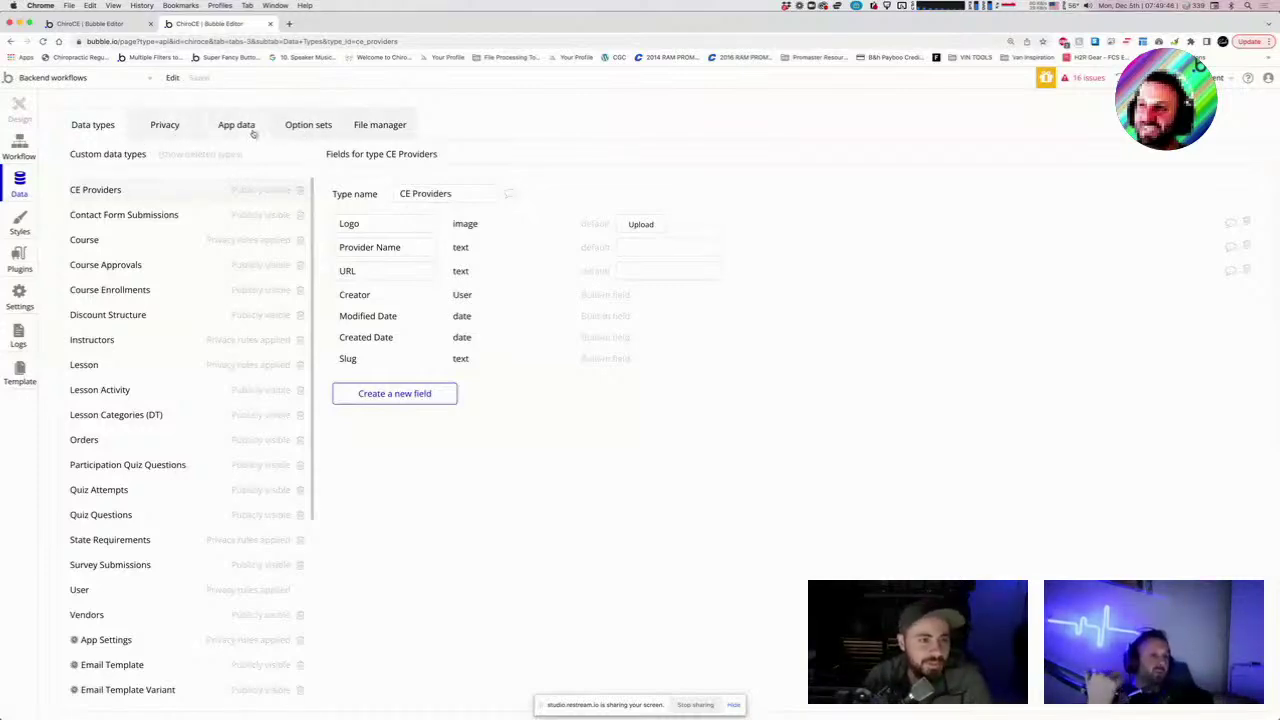
click(20, 150)
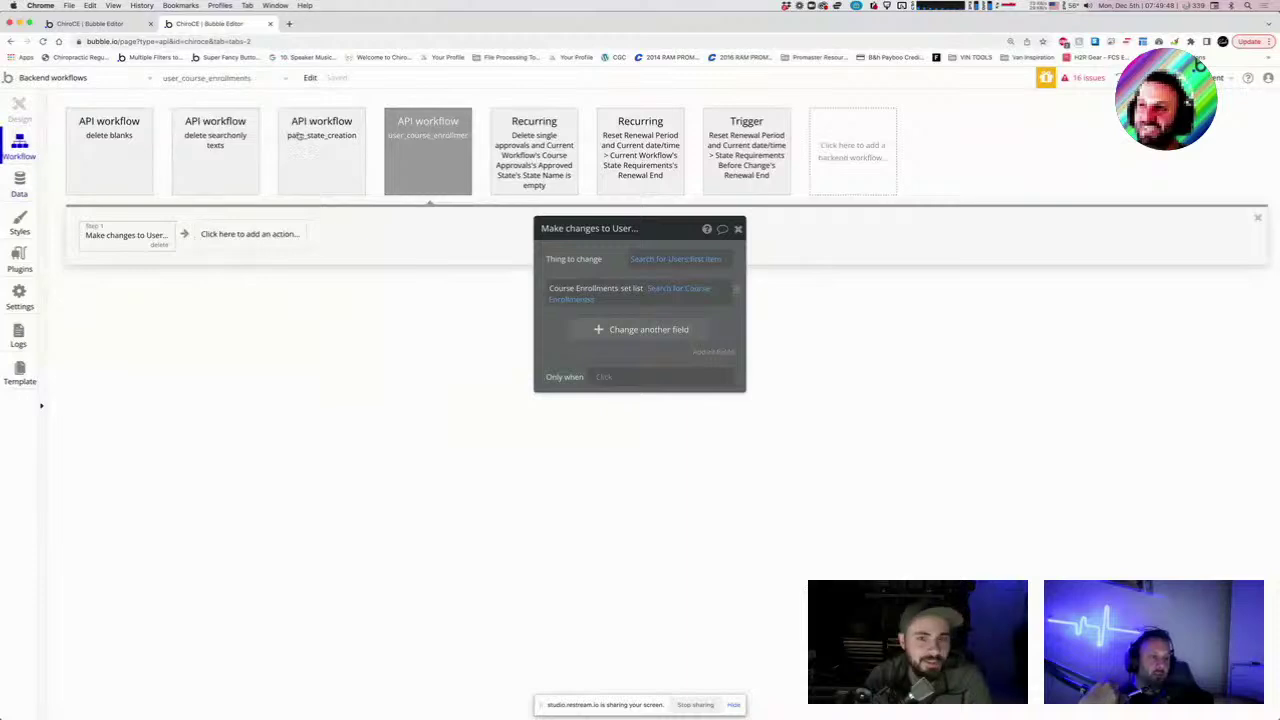
Open the admin_dashboard page in the design view and place a new button in the ADMIN DASHBOARD container, below the Vendor Dashboard button.
click(60, 78)
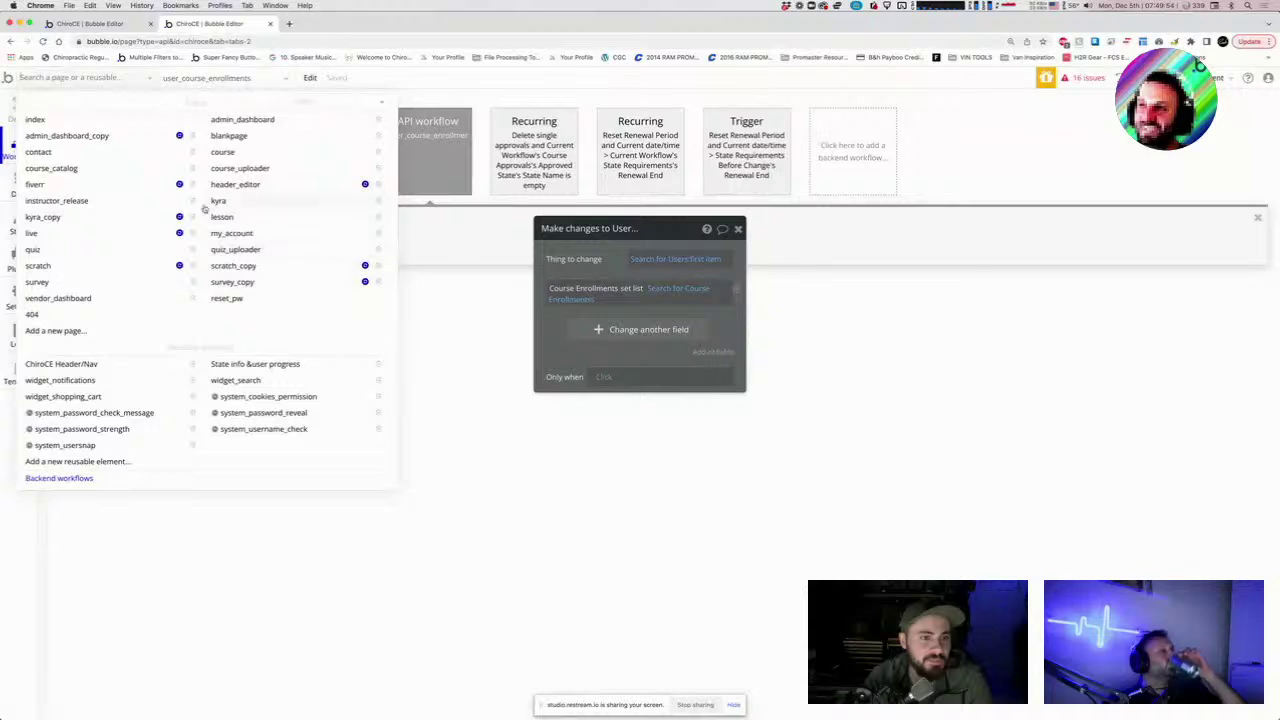
click(266, 122)
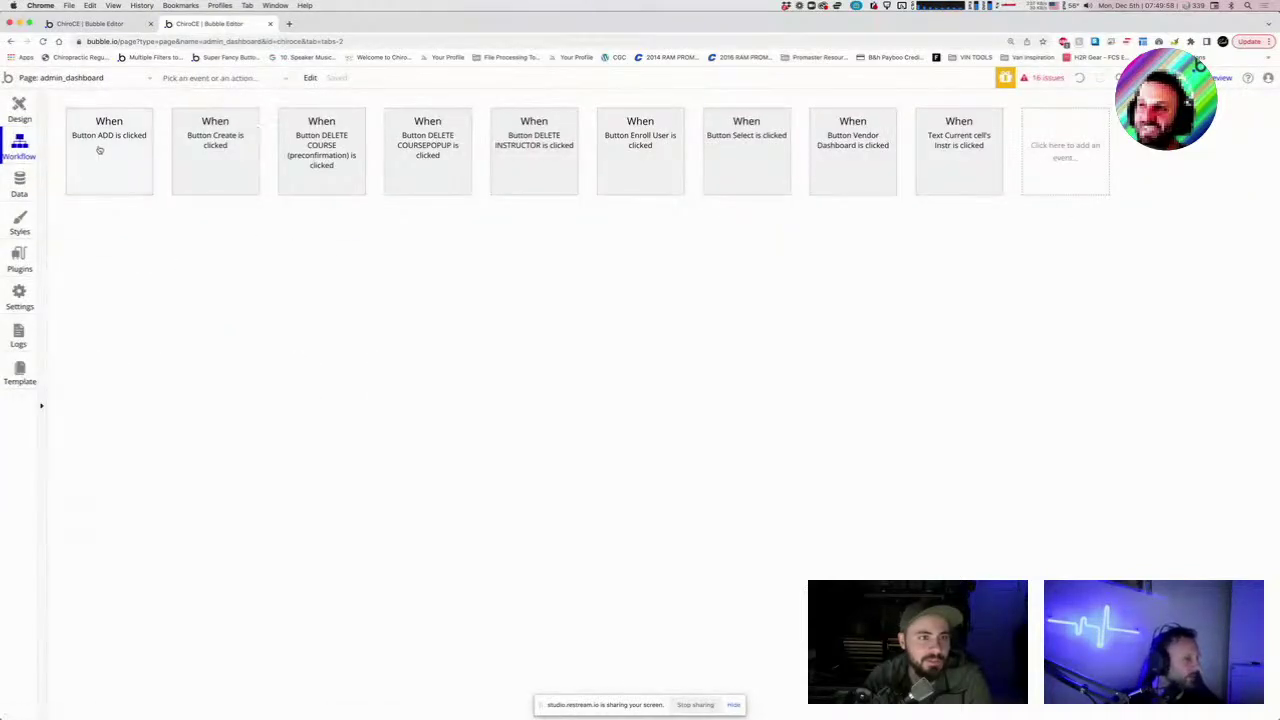
click(19, 110)
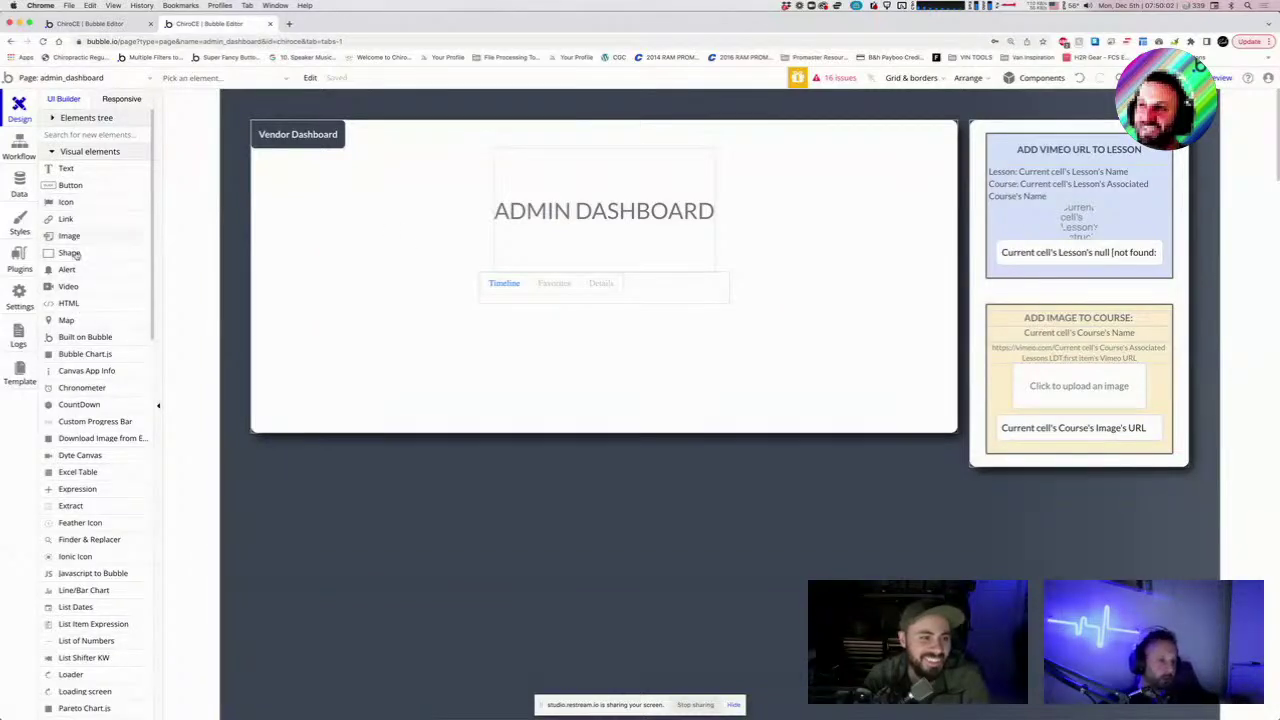
click(70, 185)
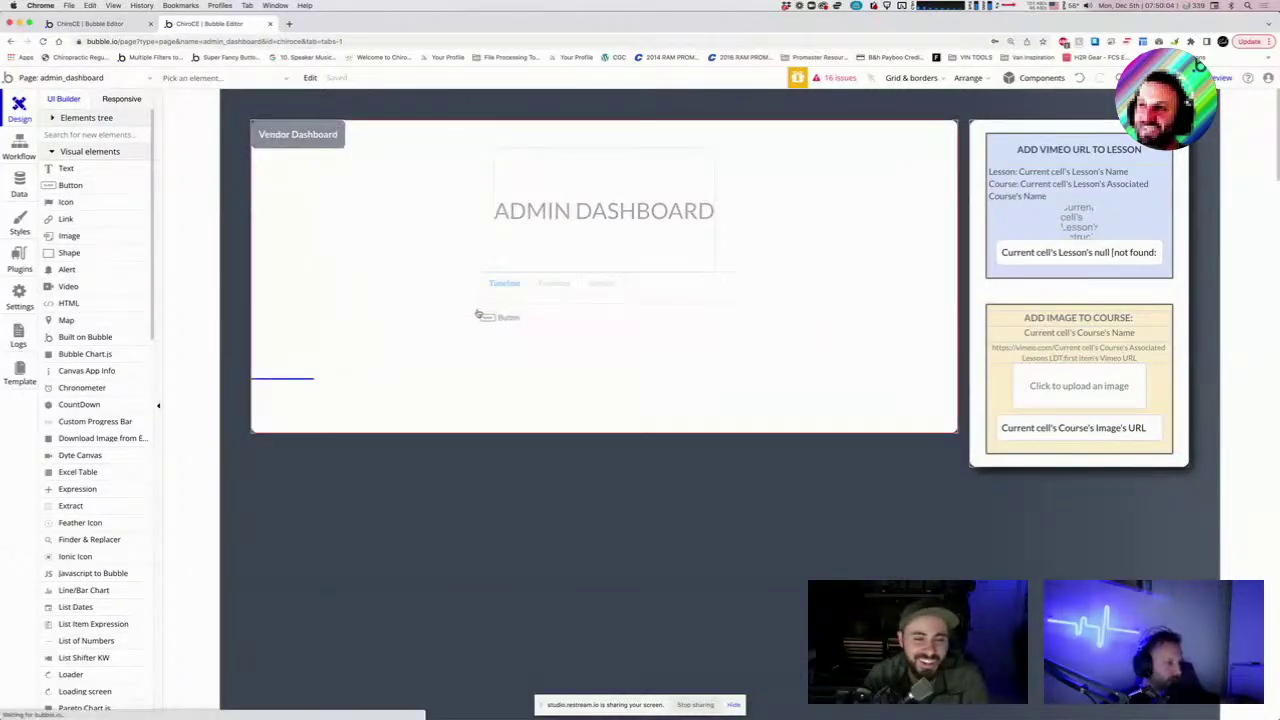
click(394, 324)
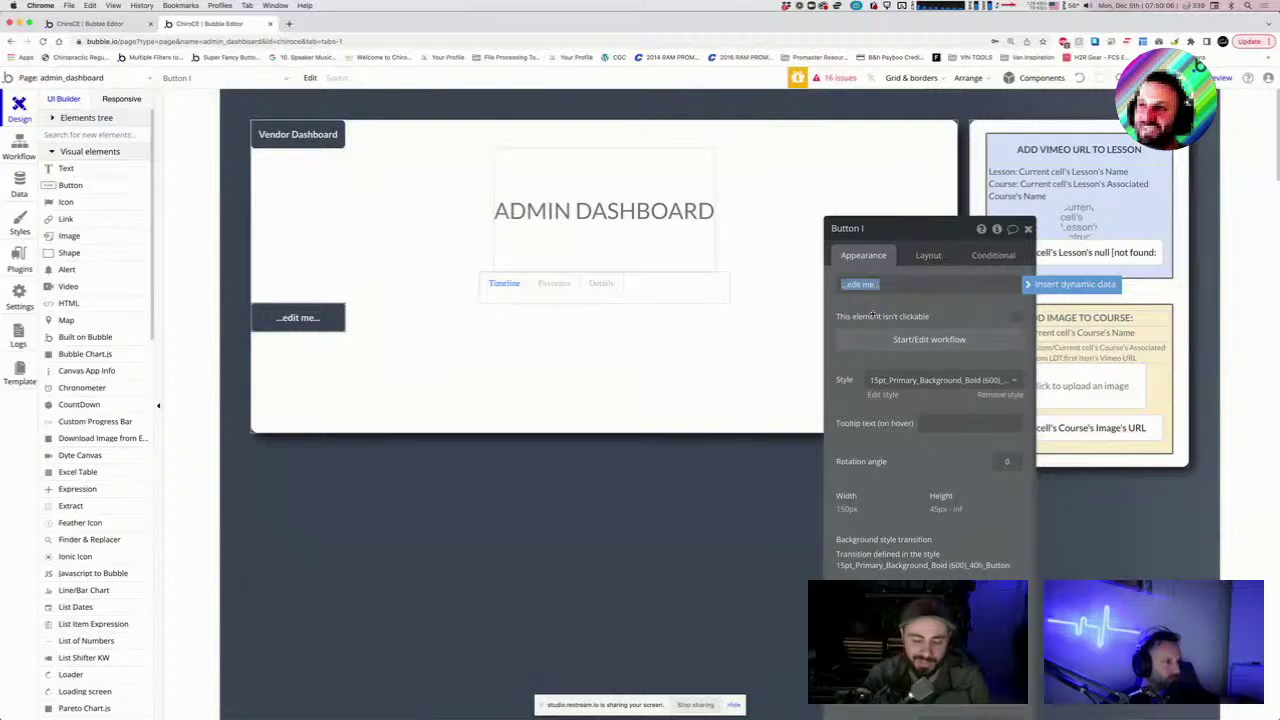
Label the new button "api workflow" and create its click workflow.
text(ad)
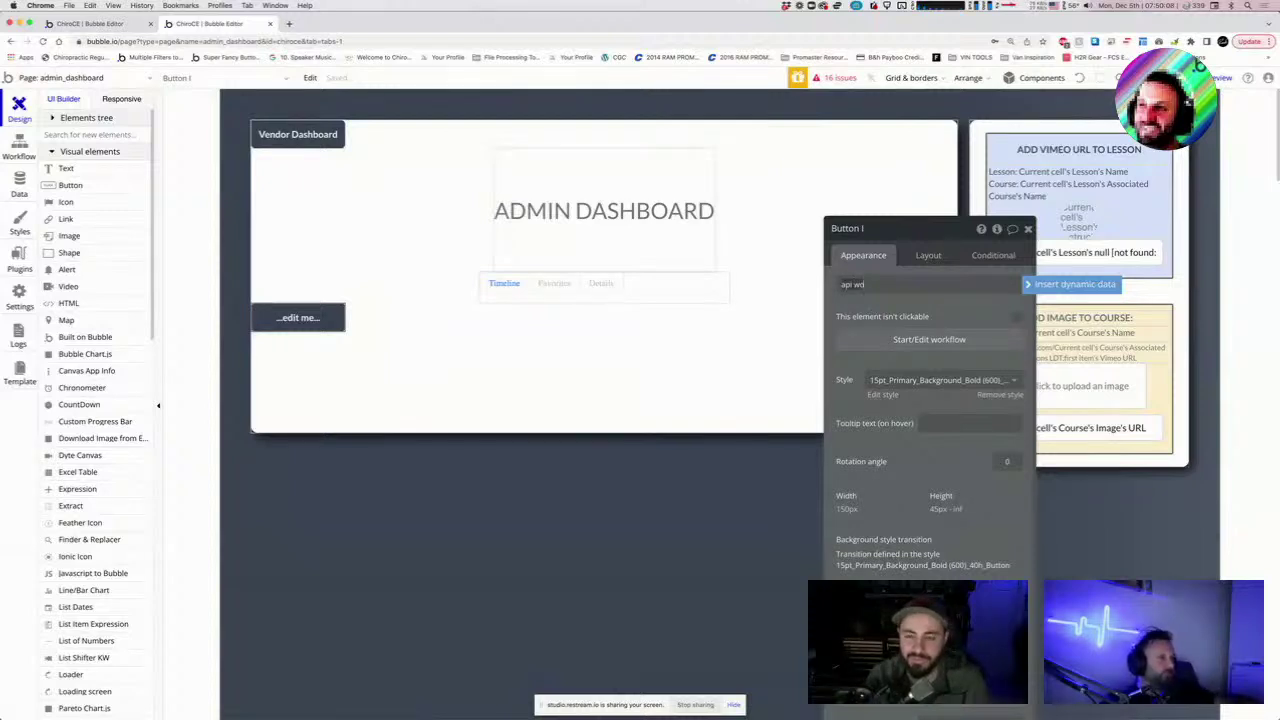
text(i workflow)
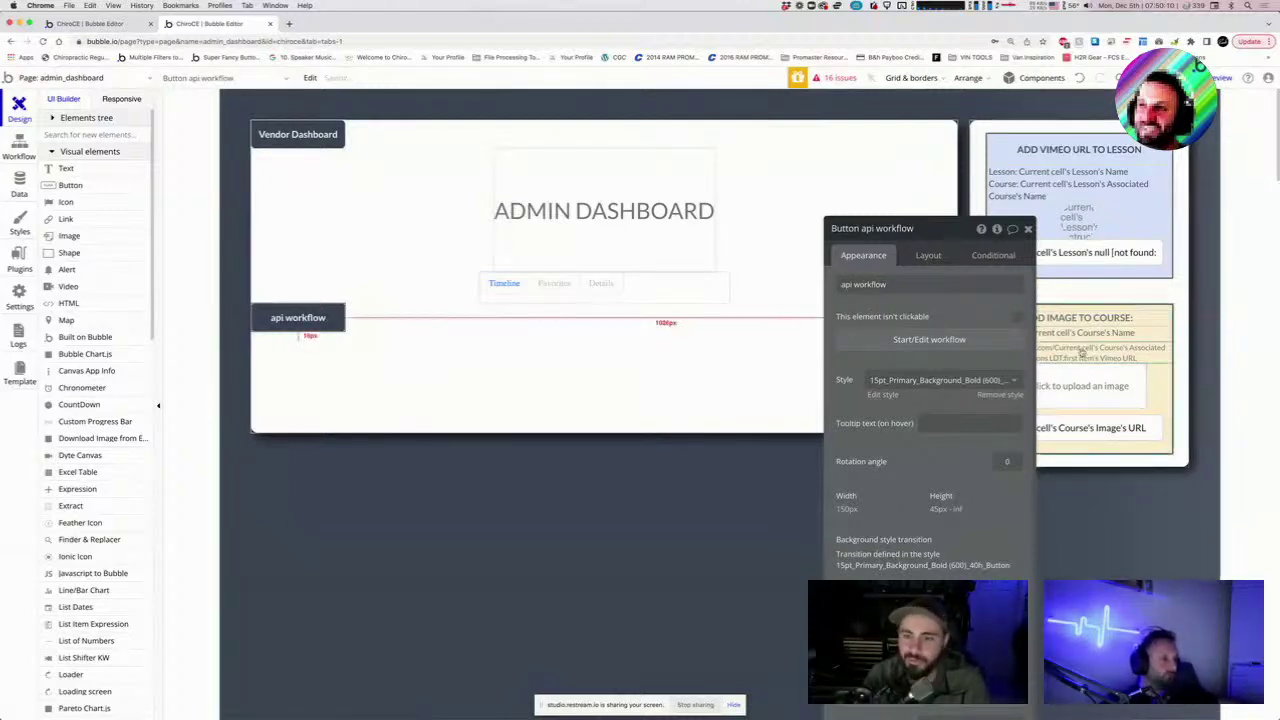
click(943, 342)
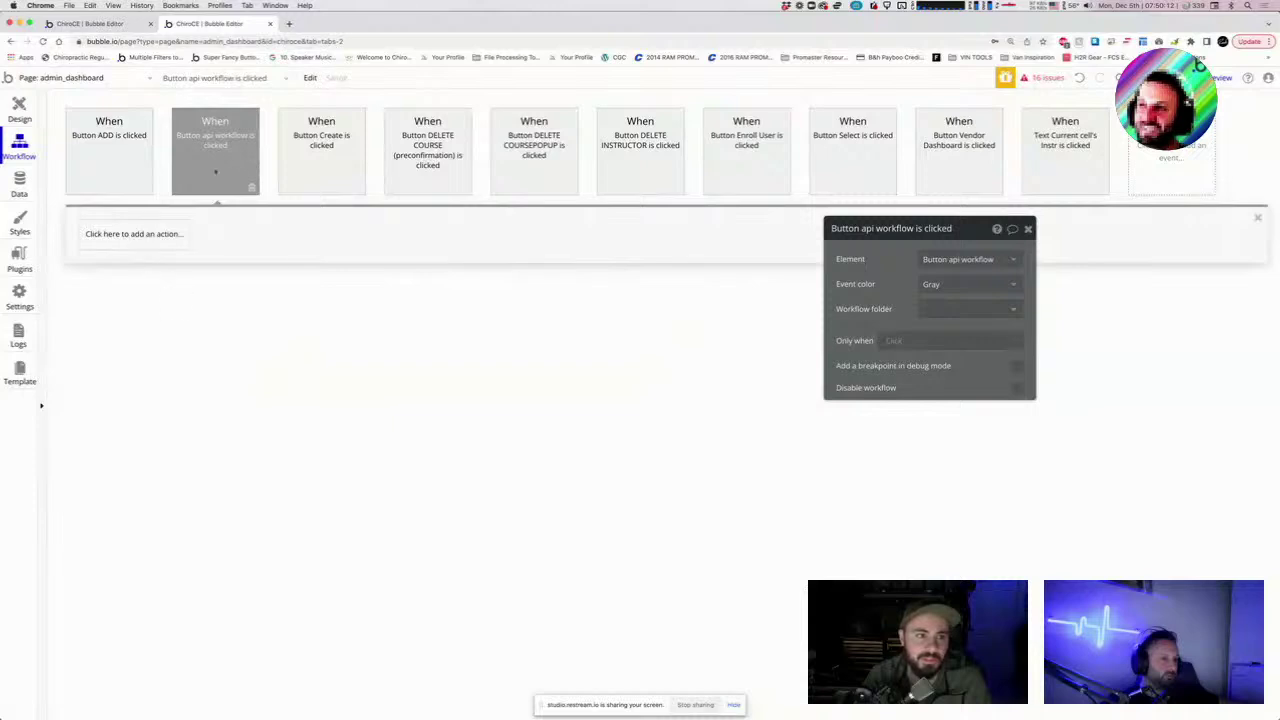
Add a Schedule API Workflow action to the api workflow button's click event.
click(164, 236)
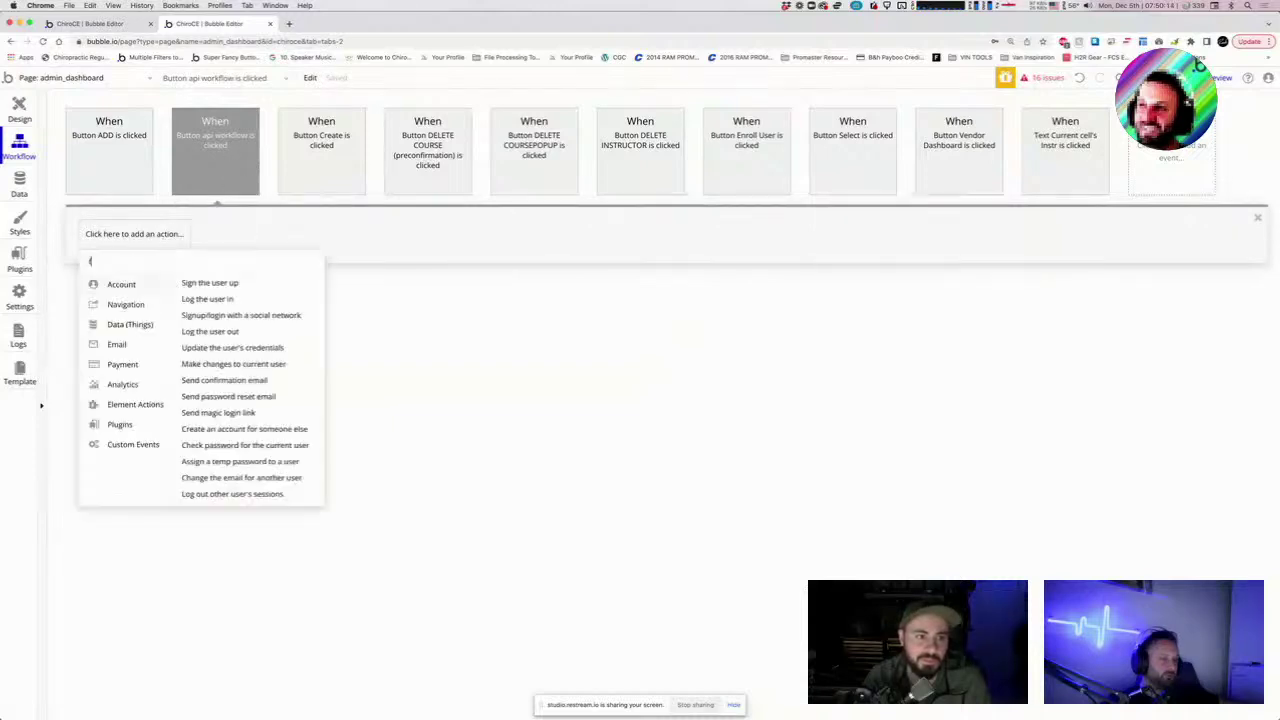
text(run)
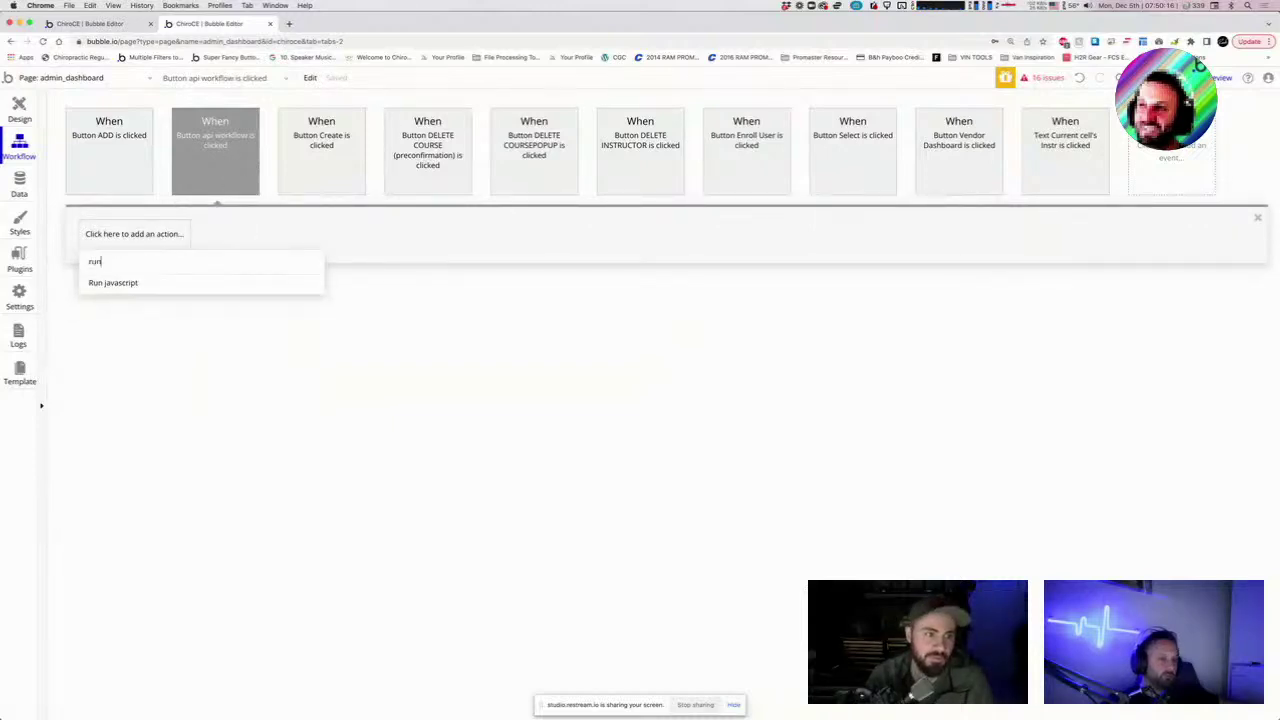
key(BackSpace)
key(BackSpace)
key(BackSpace)
text(api)
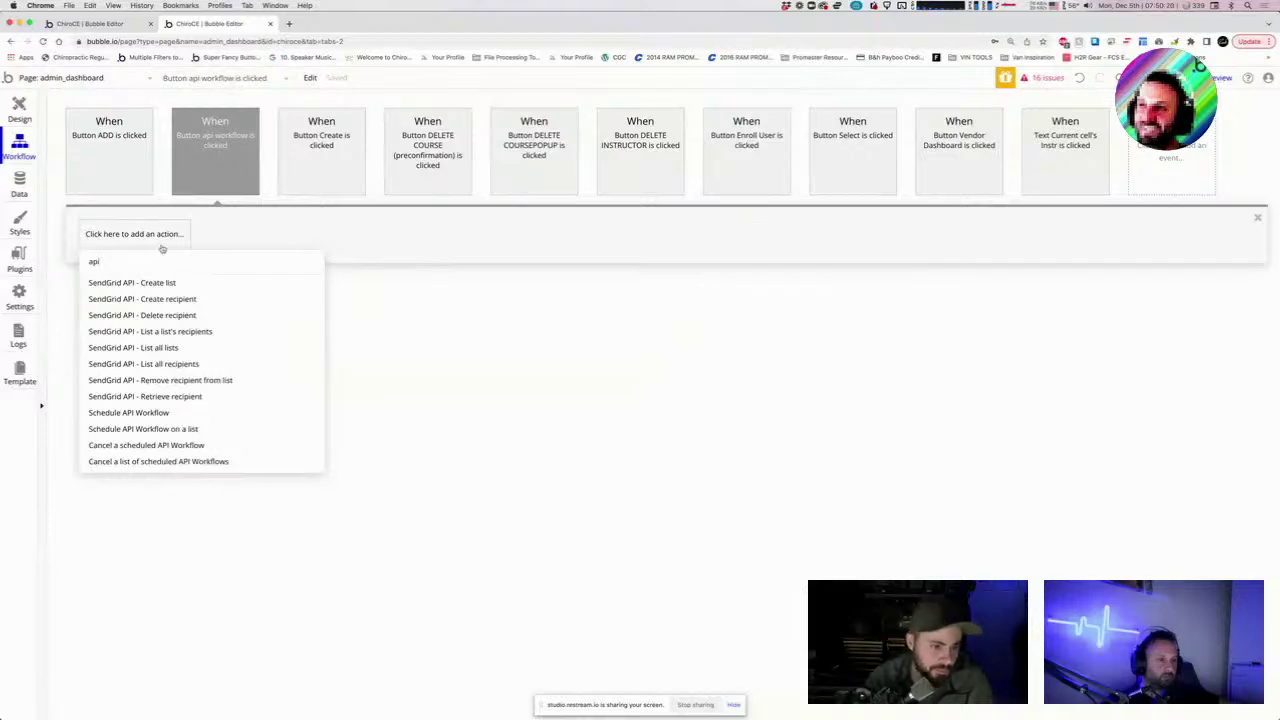
click(125, 414)
Set the scheduled action to run user_course_enrollments with Current date/time as the scheduled date.
click(923, 260)
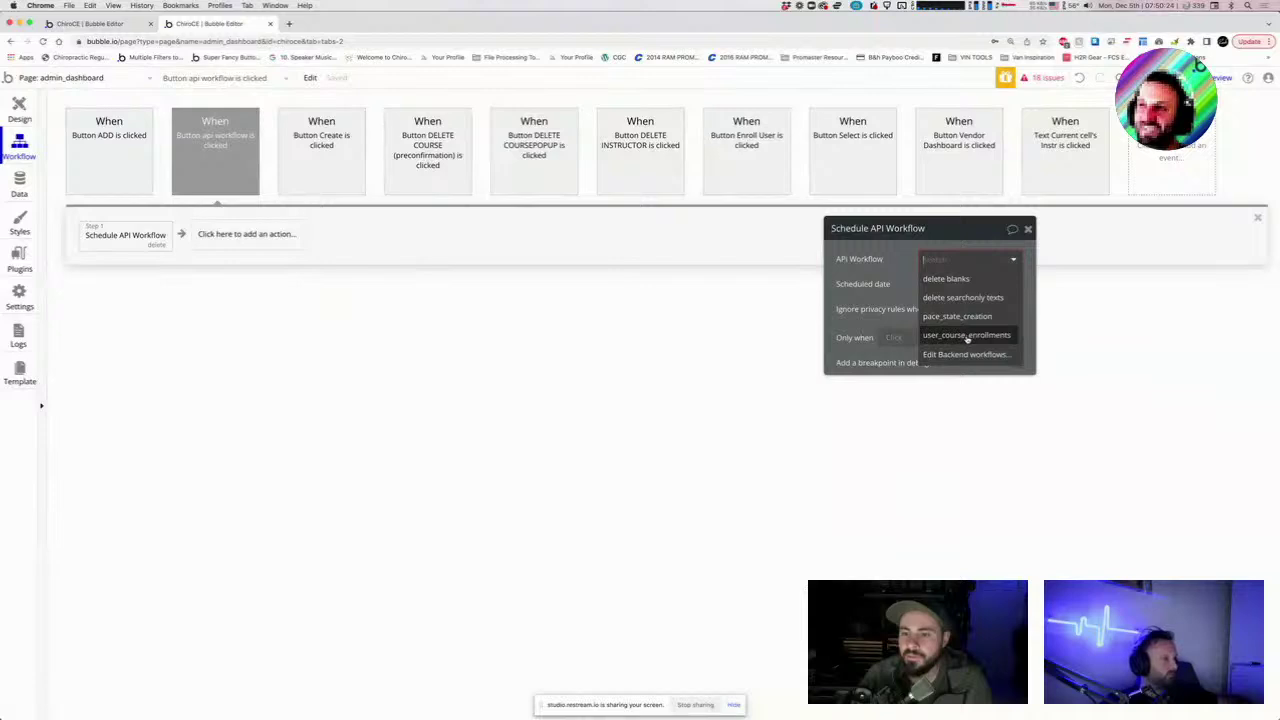
click(966, 336)
click(934, 284)
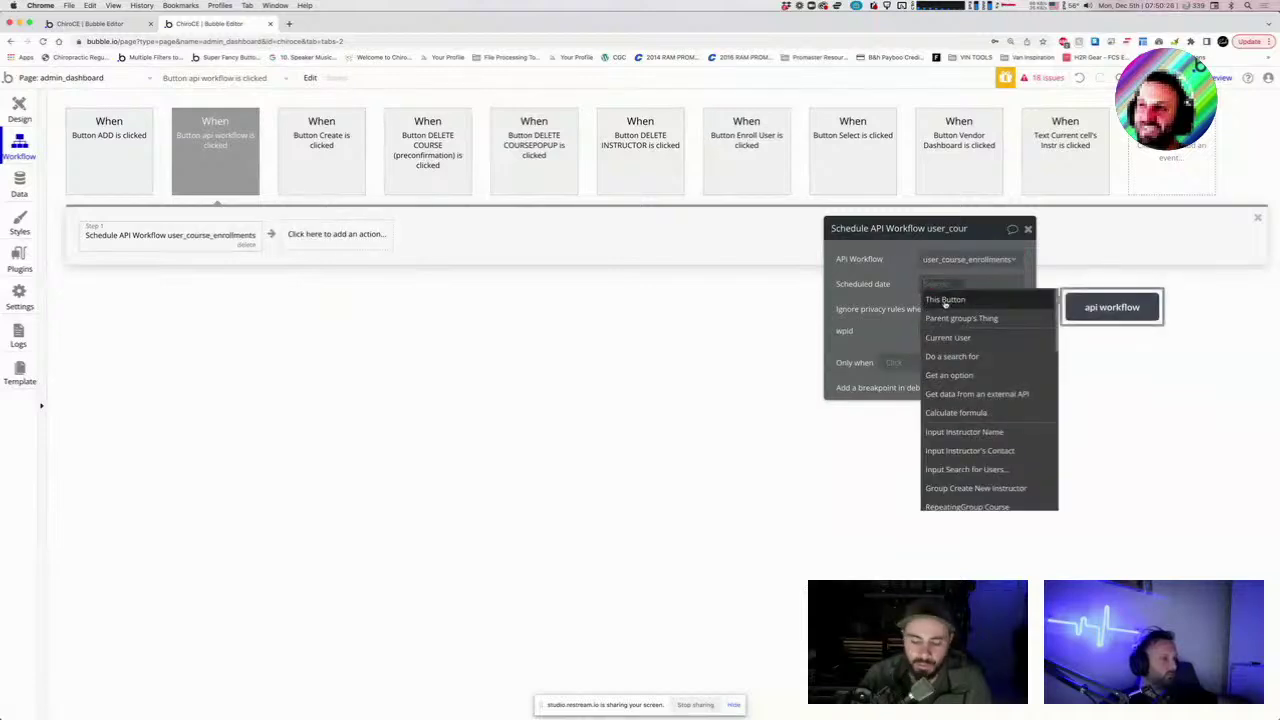
text(current)
click(986, 317)
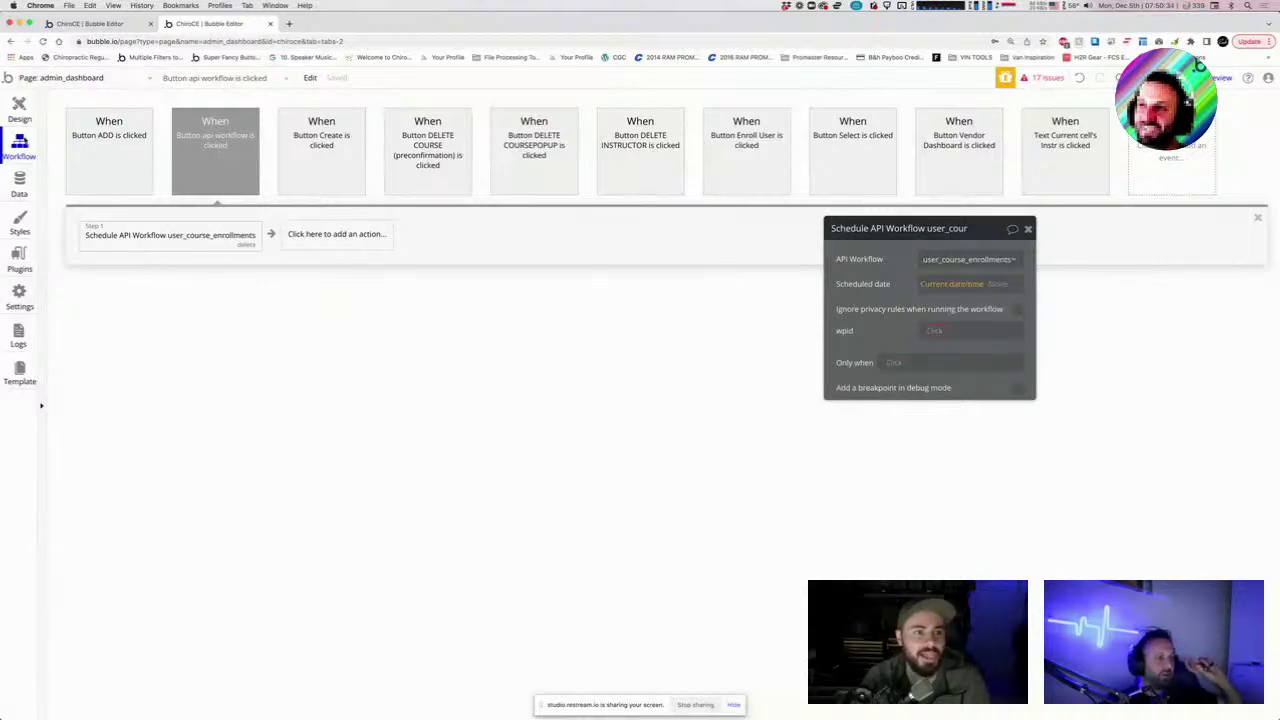
Delete the wpid parameter from the user_course_enrollments backend workflow.
click(93, 24)
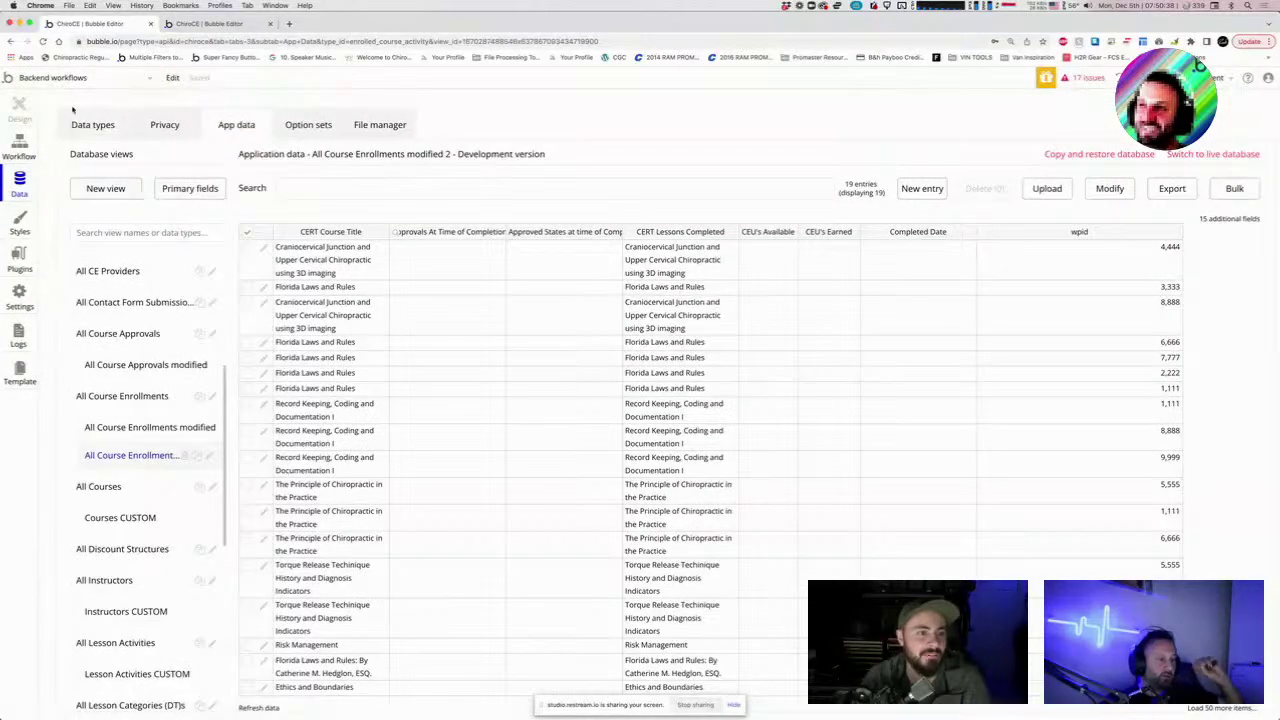
click(78, 123)
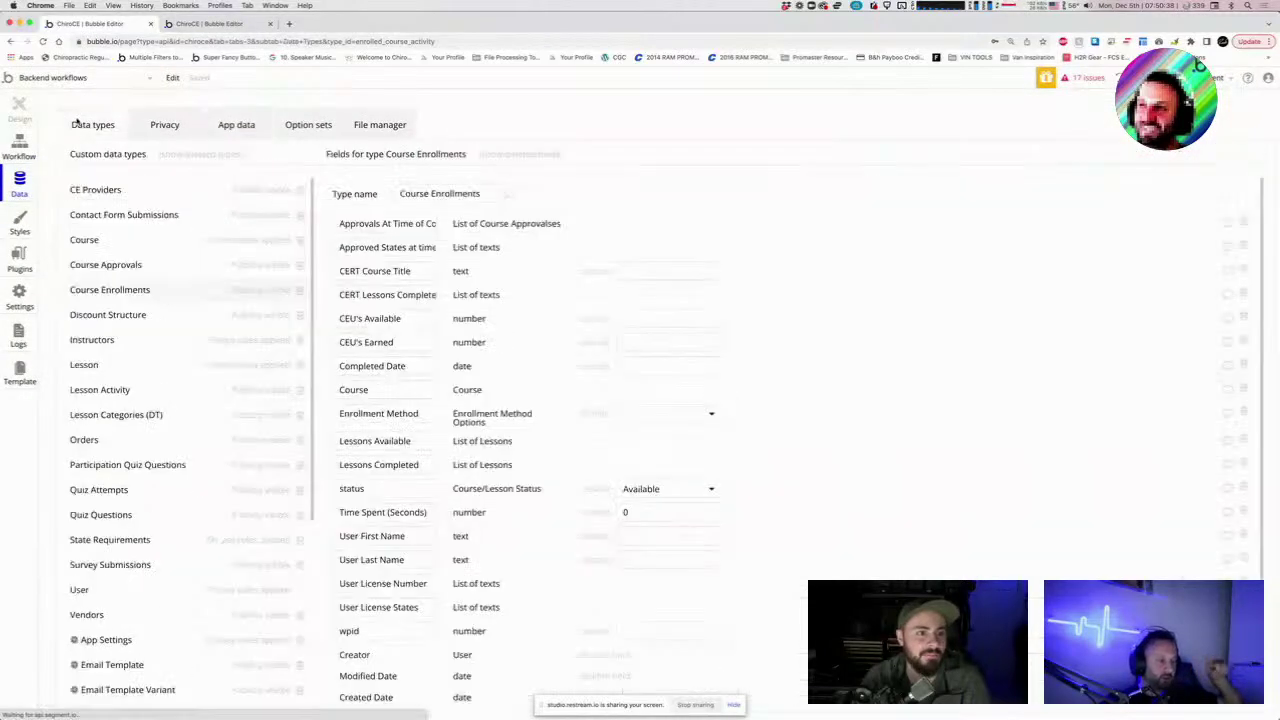
click(20, 145)
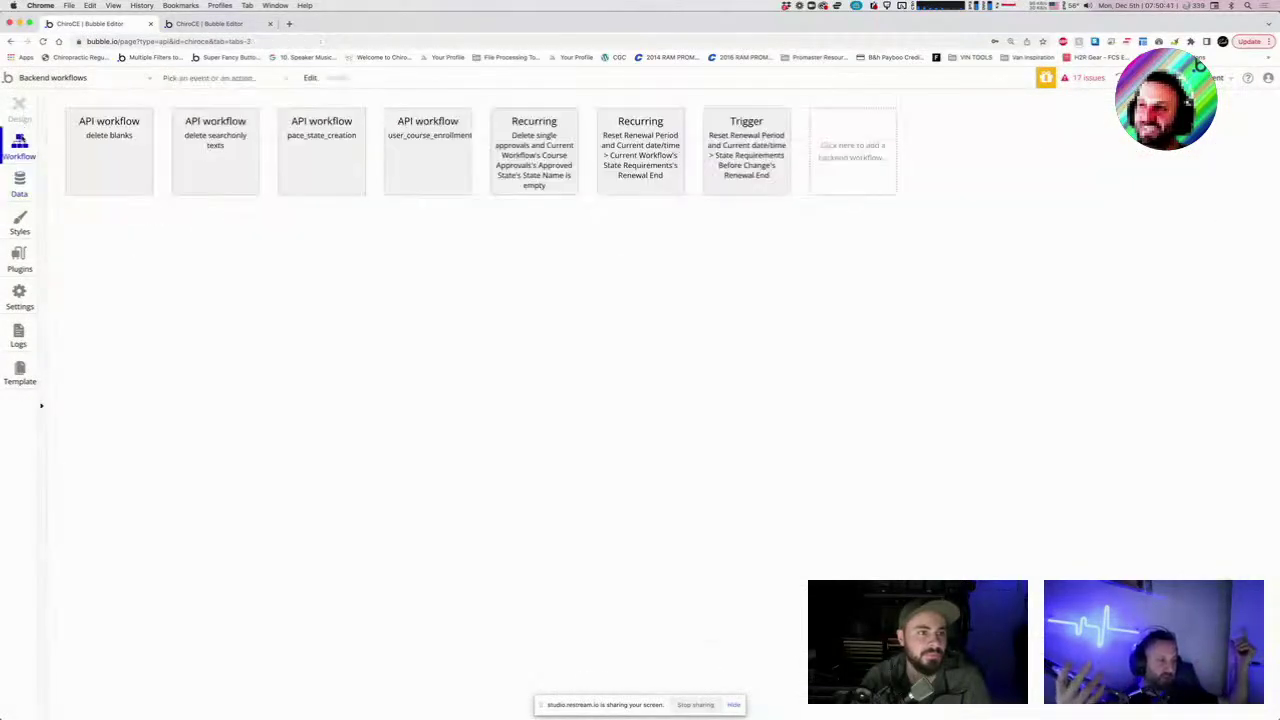
click(420, 165)
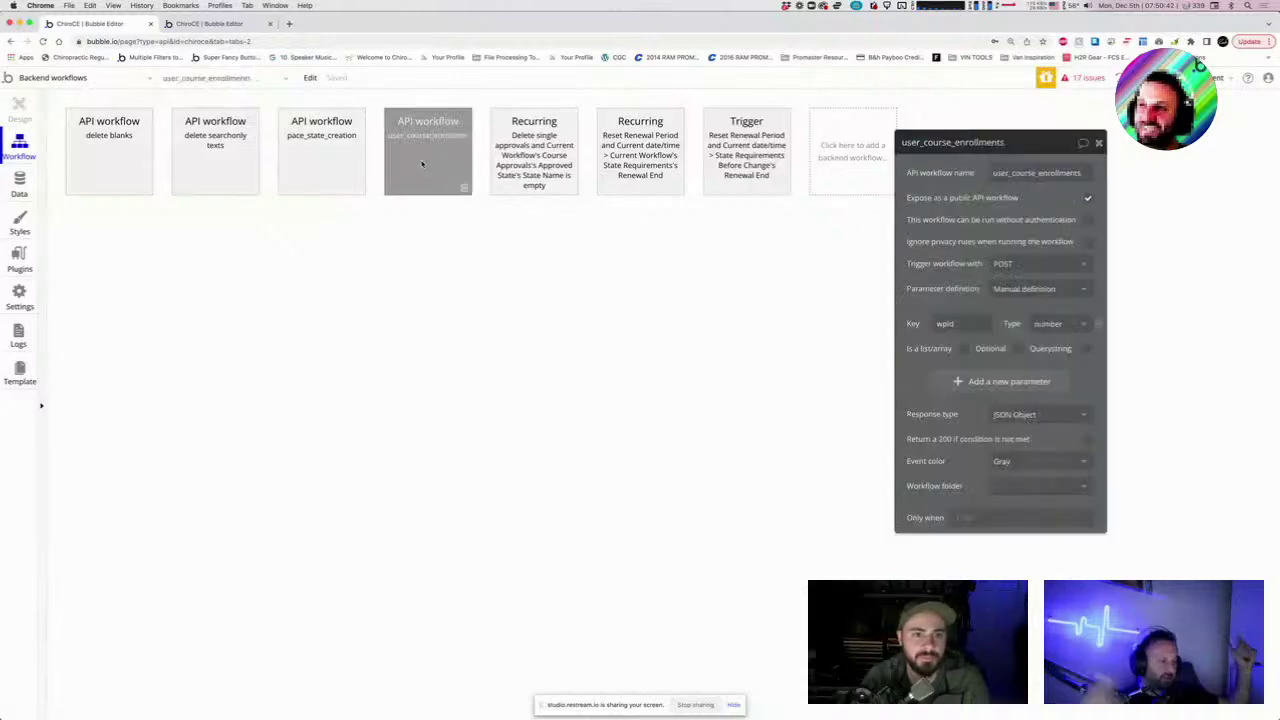
click(1100, 327)
Return to the button's Schedule API Workflow action on the admin_dashboard page and preview the page.
click(236, 23)
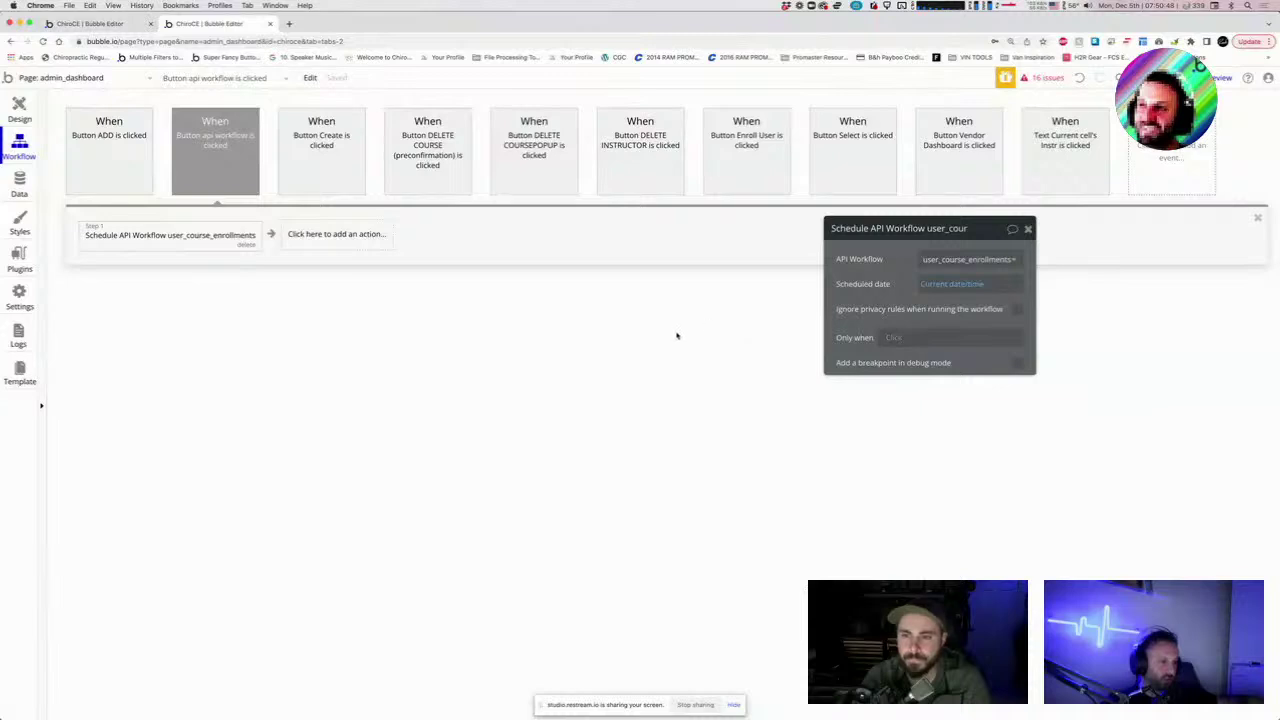
drag(904, 239, 802, 248)
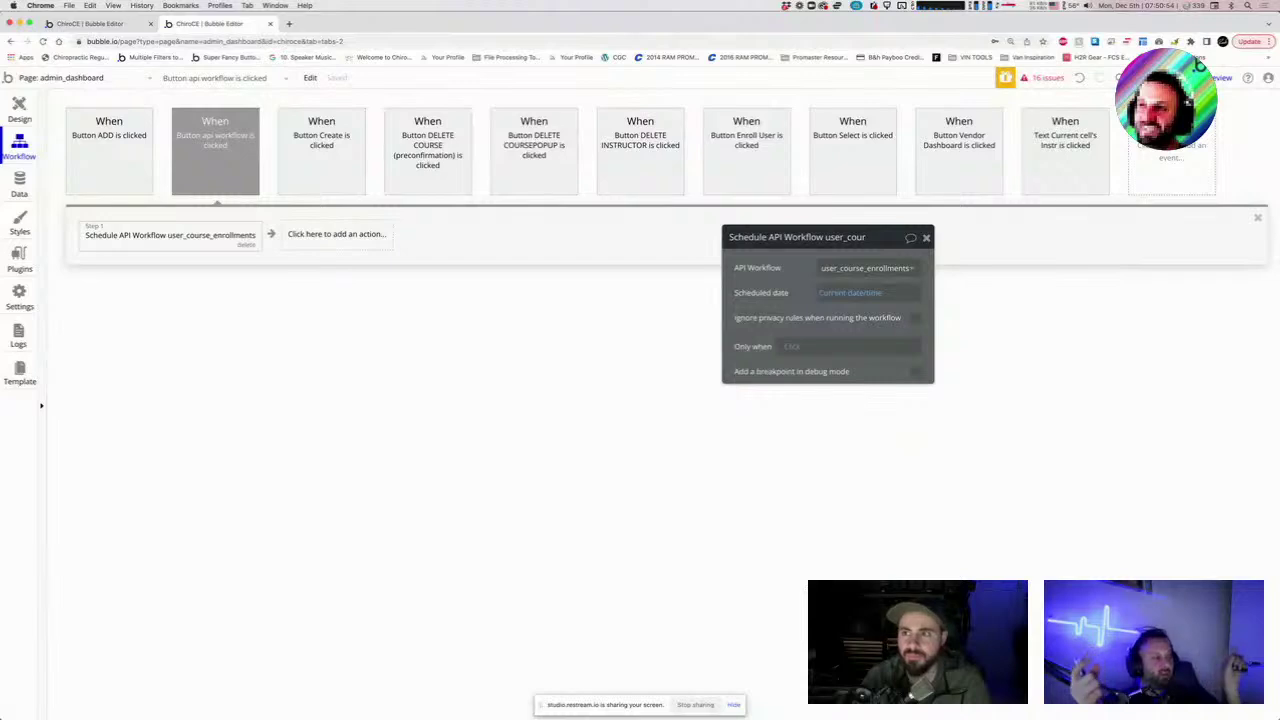
click(1222, 77)
click(657, 327)
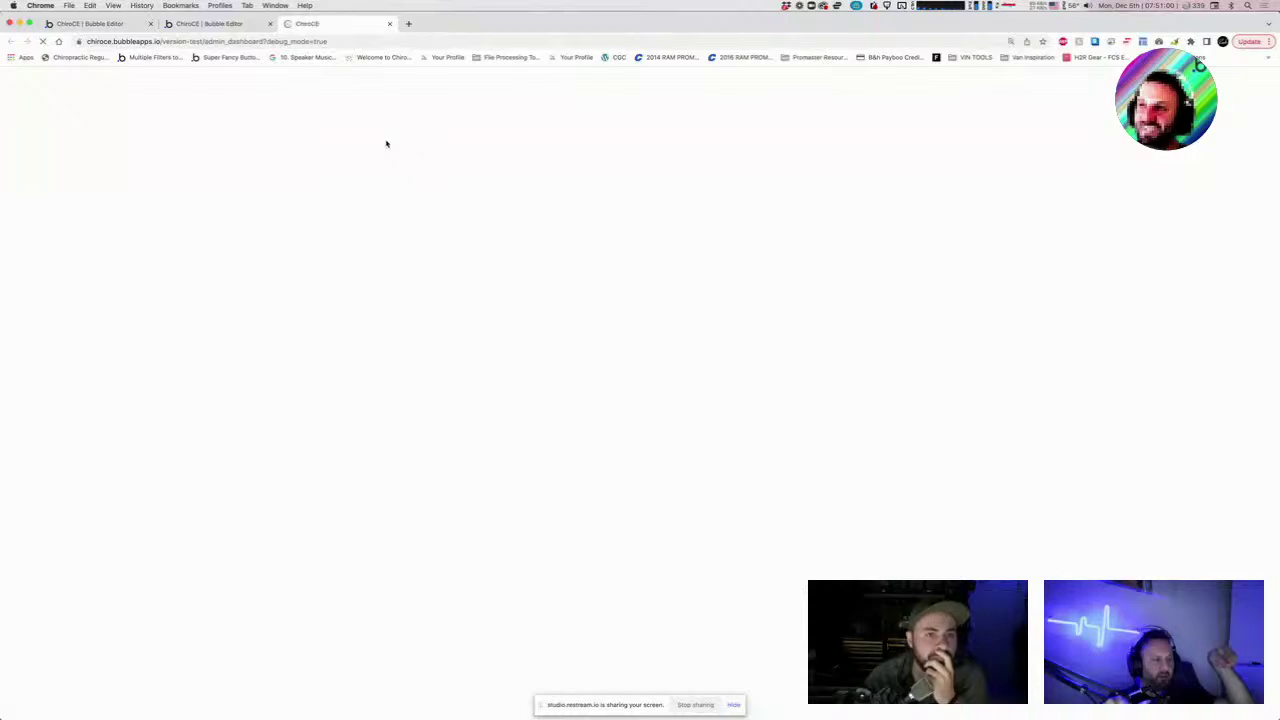
Open the Users CUSTOM view in the app data and examine the users' Course Enrollments fields.
click(87, 22)
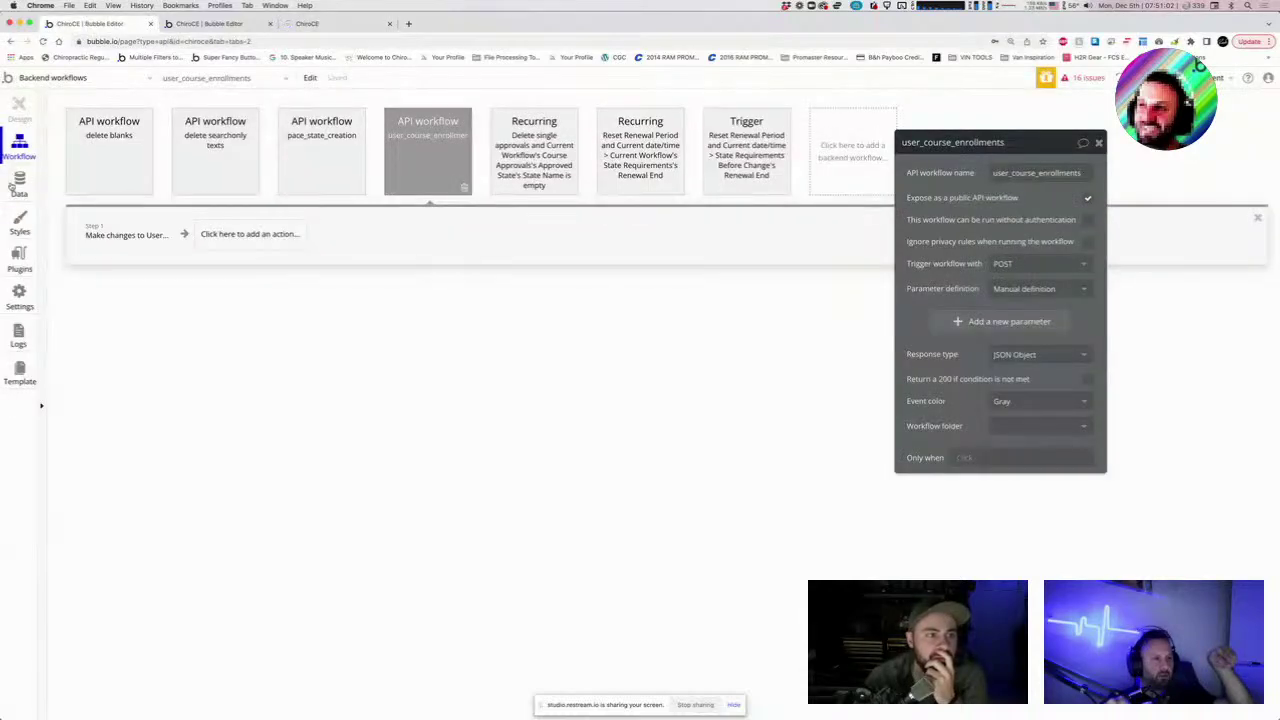
click(17, 186)
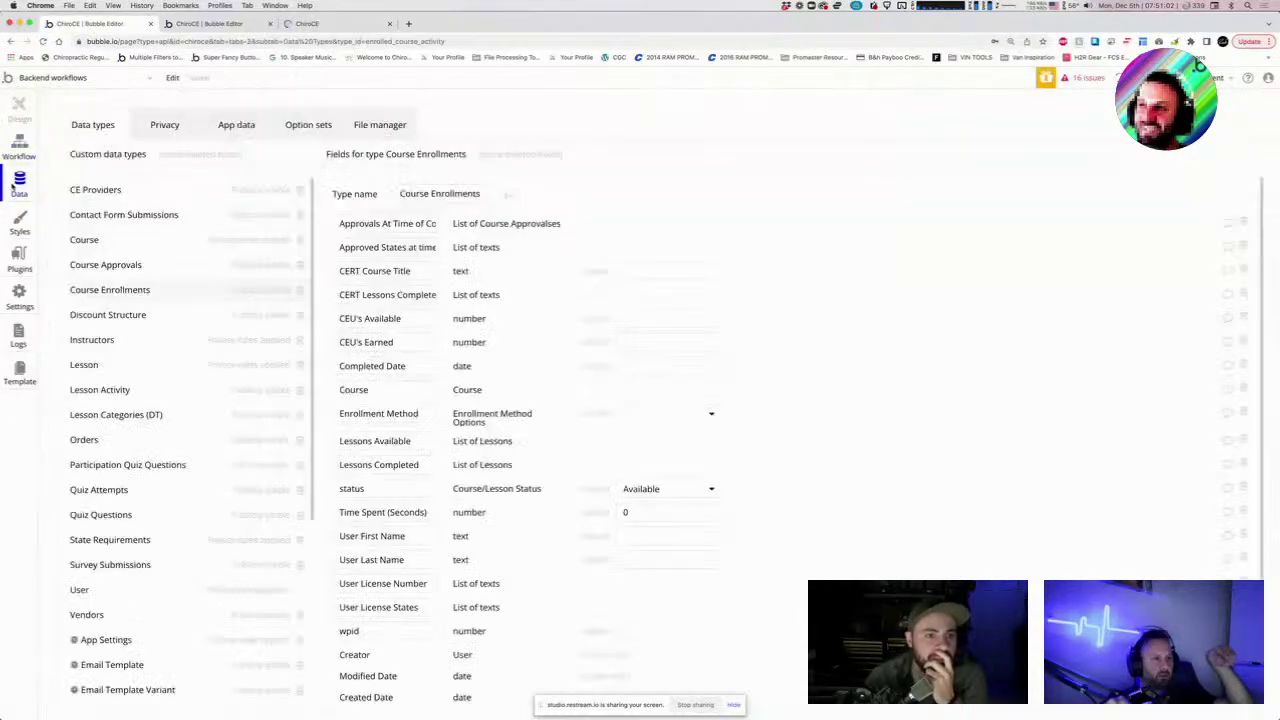
click(236, 125)
scroll(160, 470, down, 5)
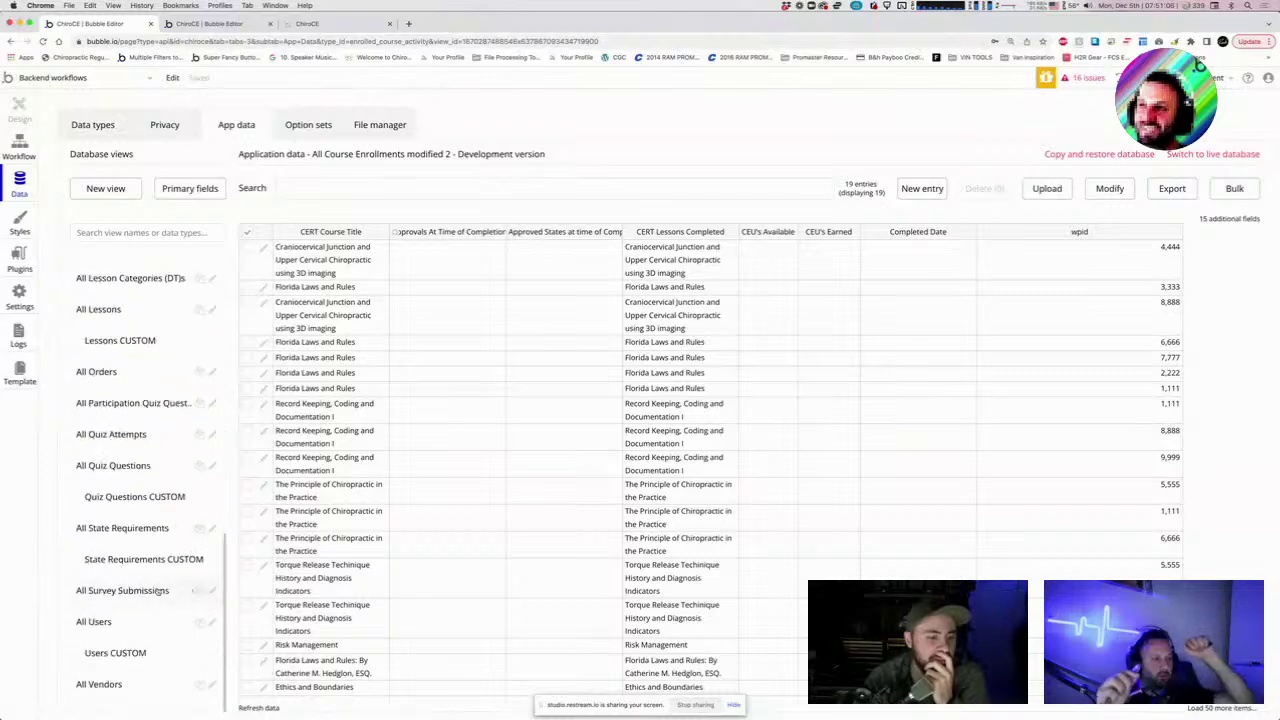
click(147, 650)
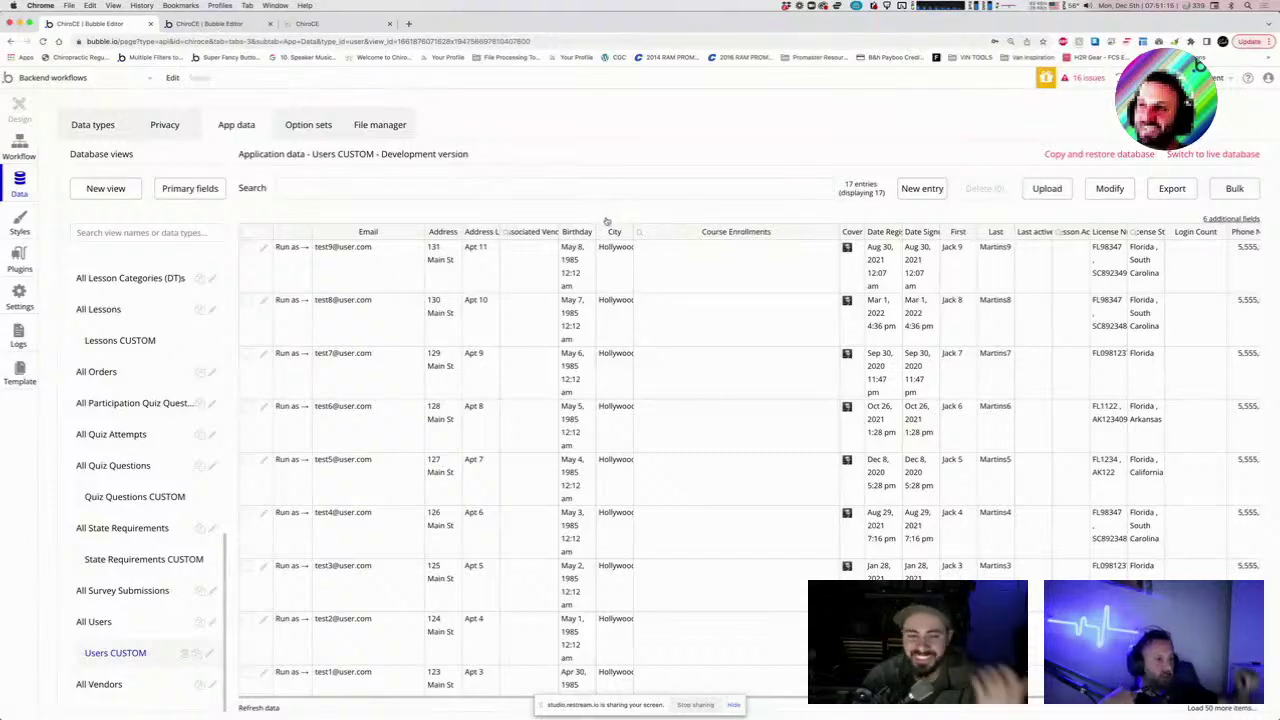
click(242, 26)
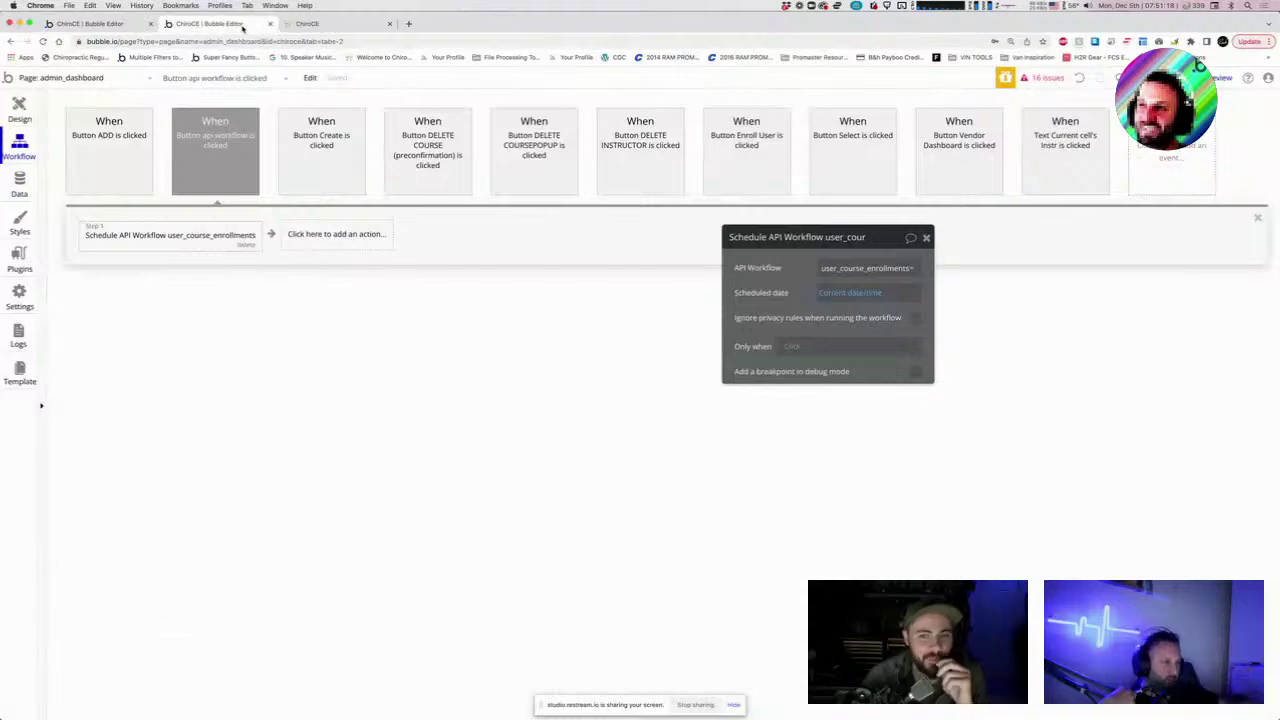
click(95, 23)
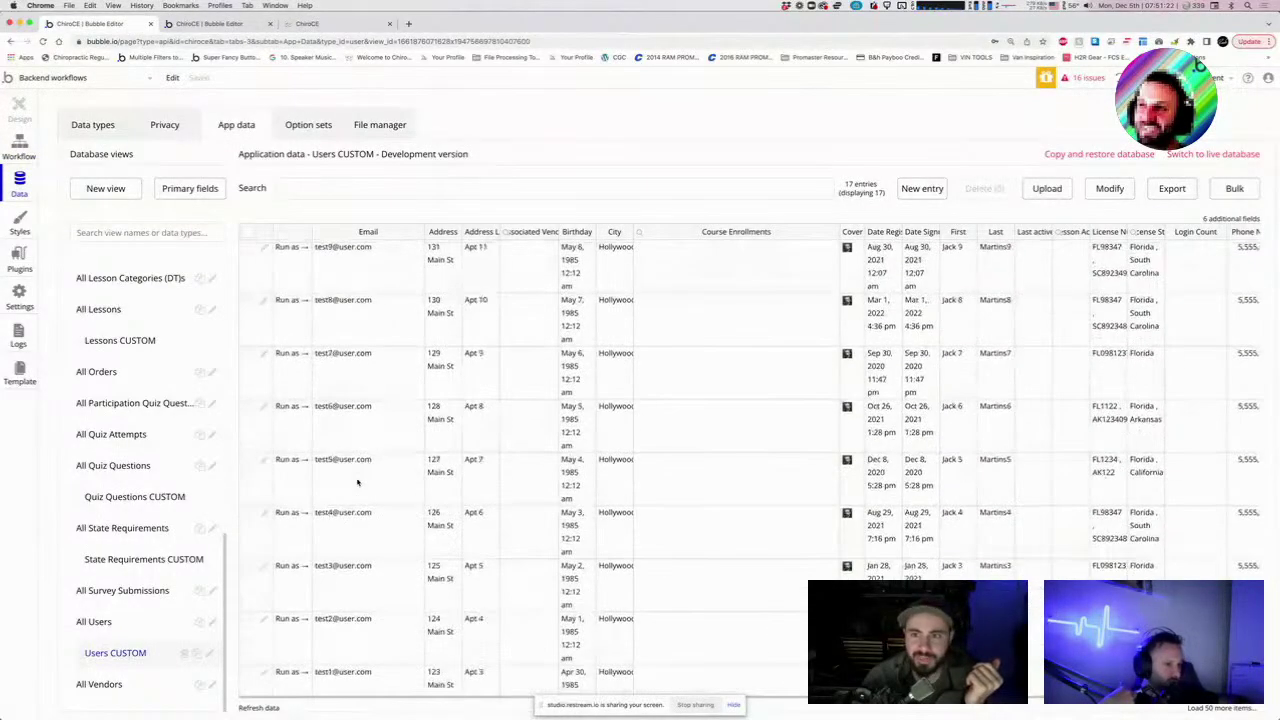
scroll(495, 395, down, 3)
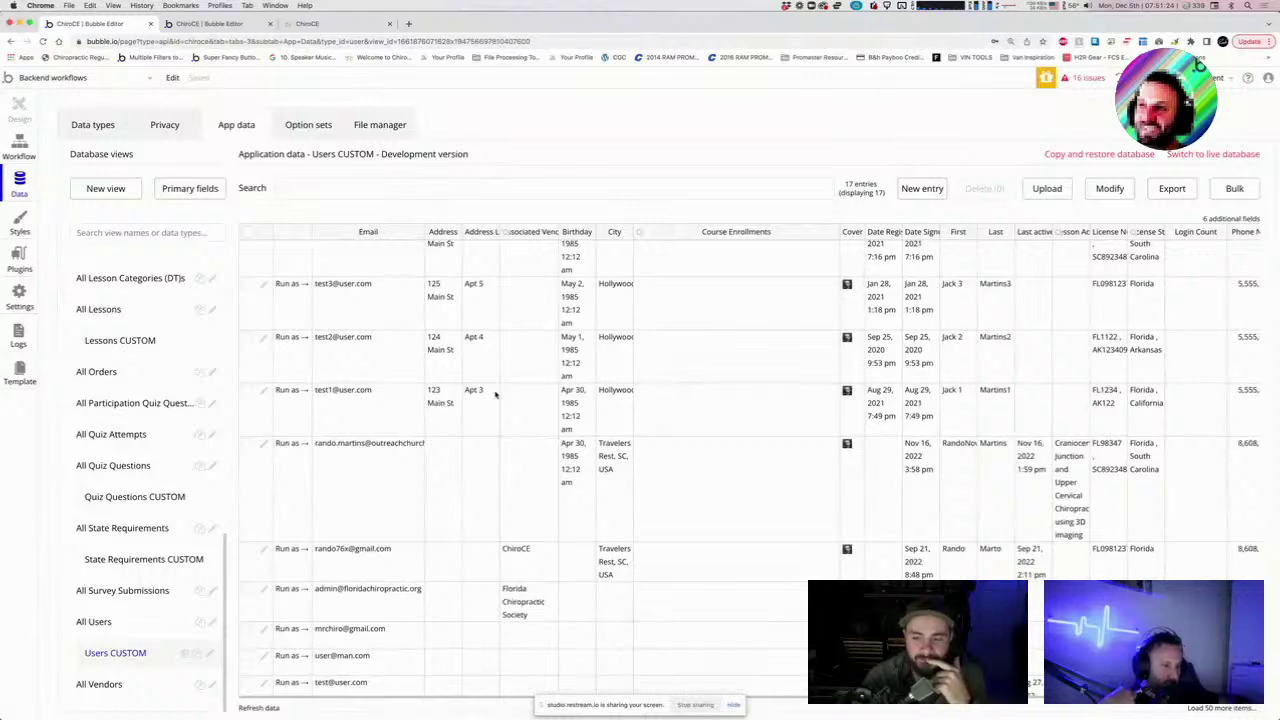
scroll(495, 395, up, 3)
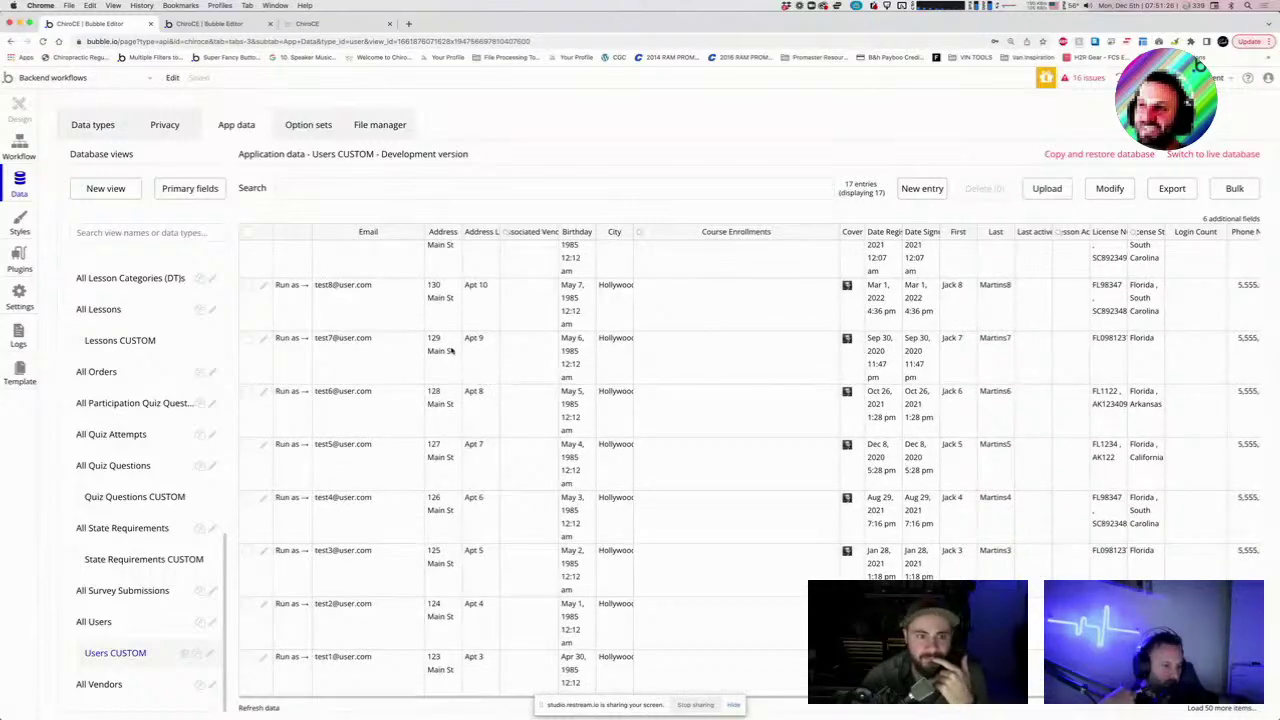
scroll(451, 352, up, 1)
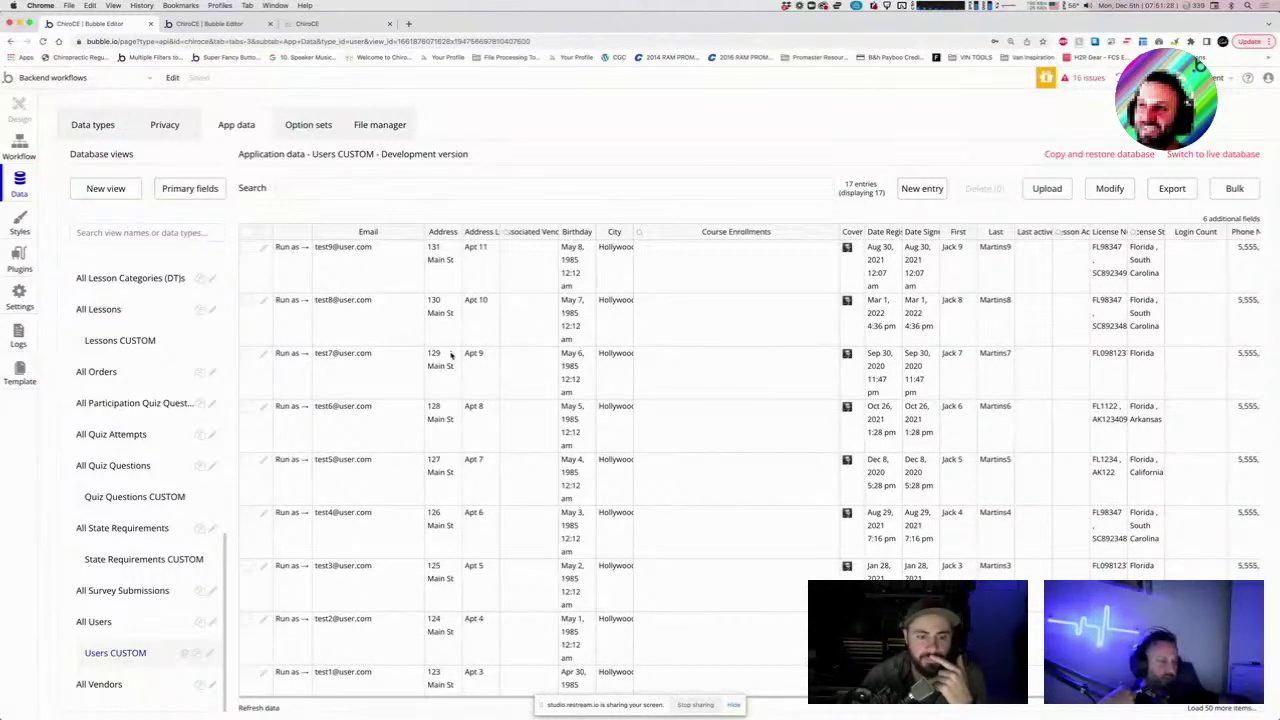
scroll(404, 591, down, 4)
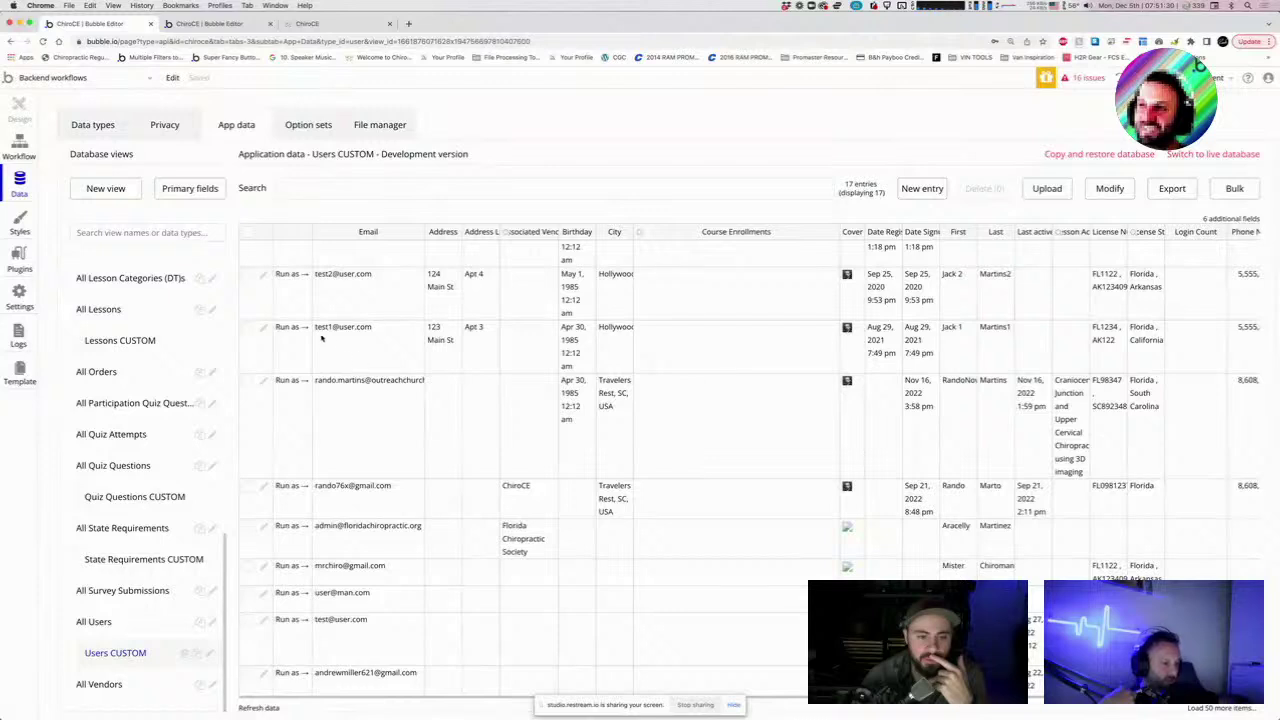
scroll(389, 535, down, 1)
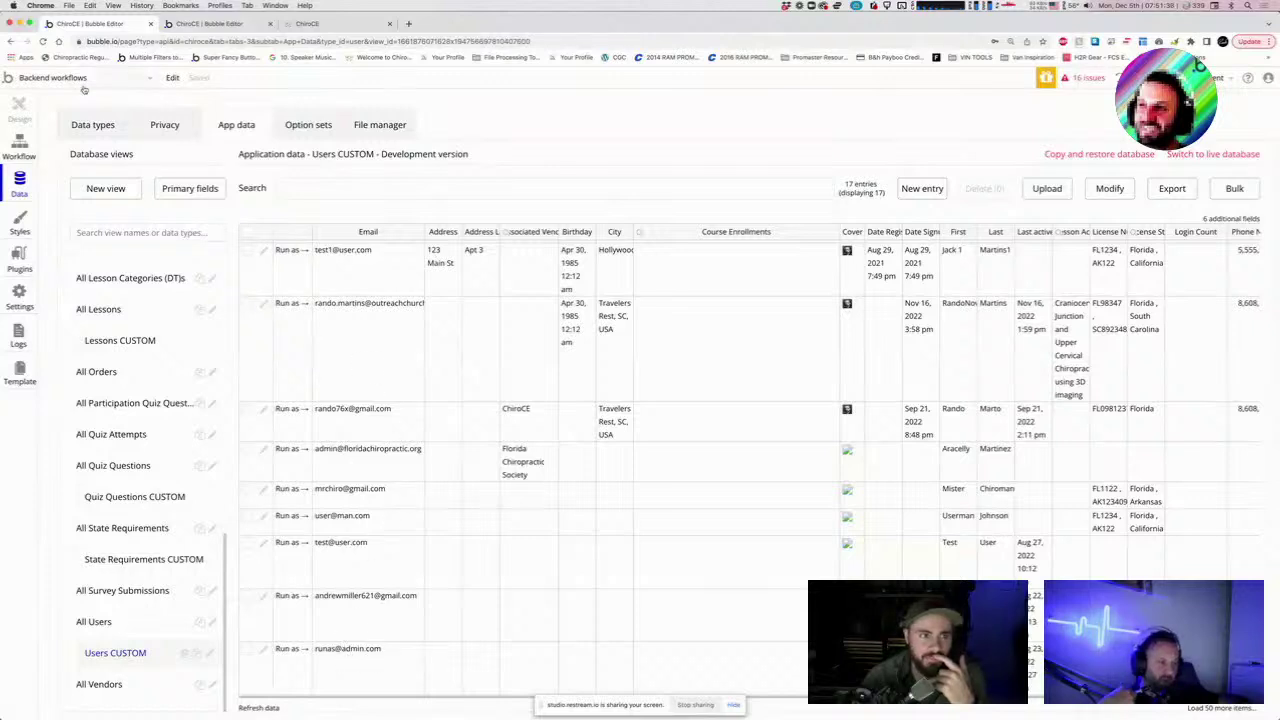
Open the Make changes to User action in the user_course_enrollments backend workflow.
click(30, 143)
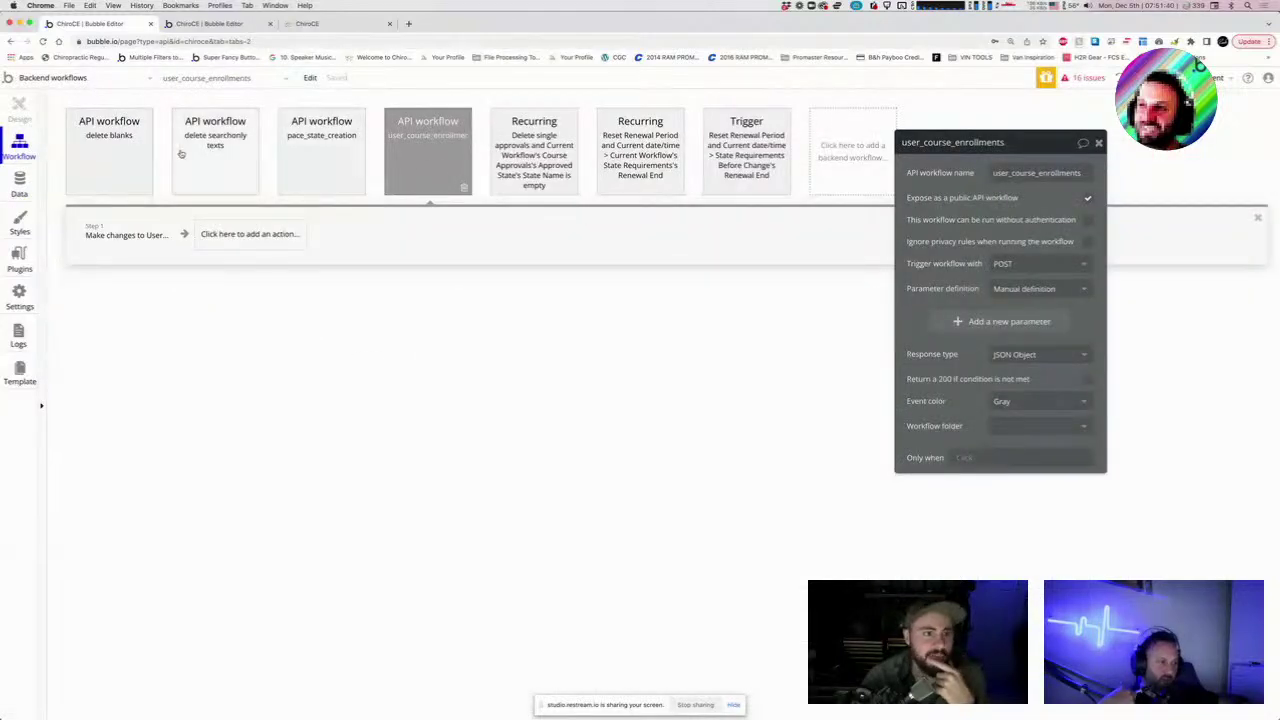
click(326, 166)
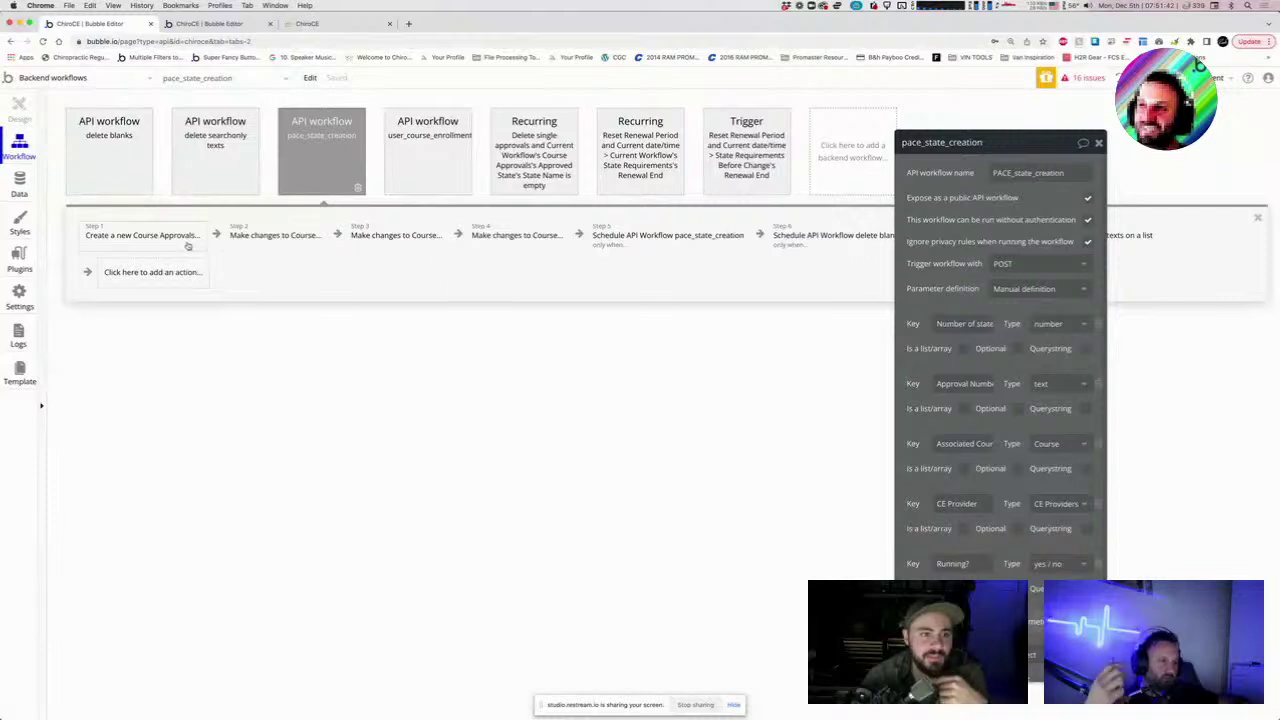
click(449, 175)
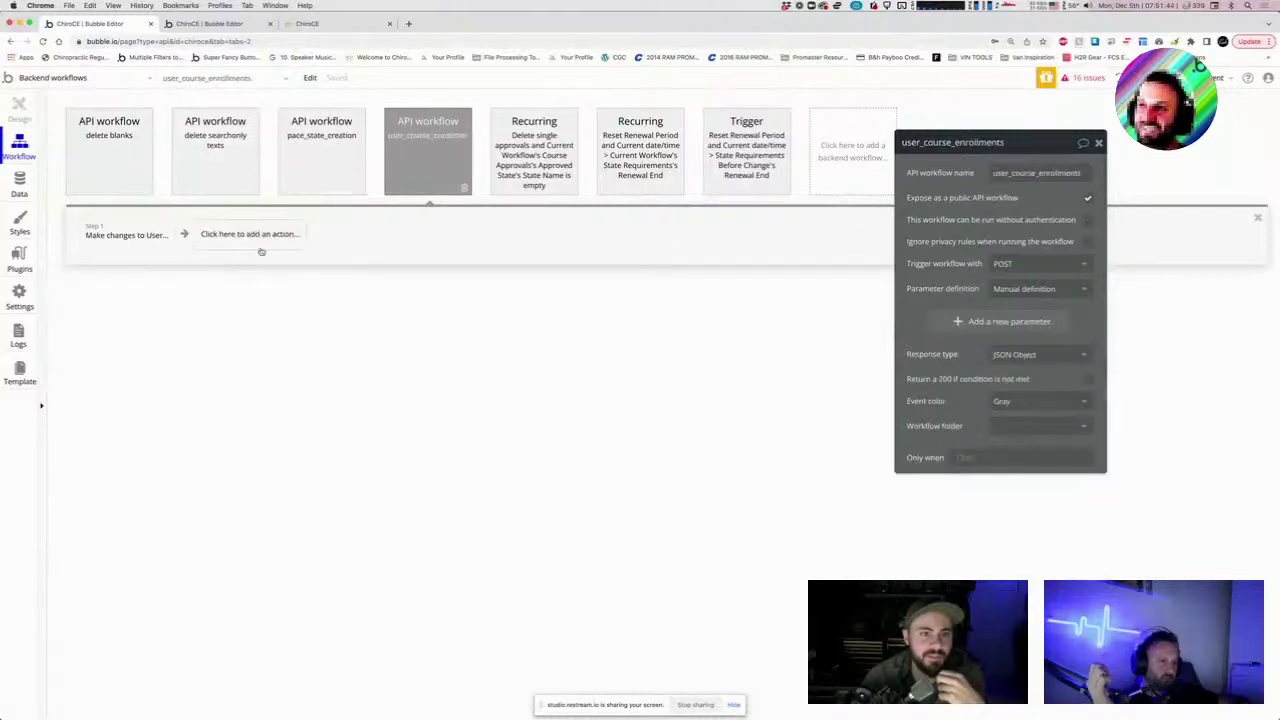
click(154, 243)
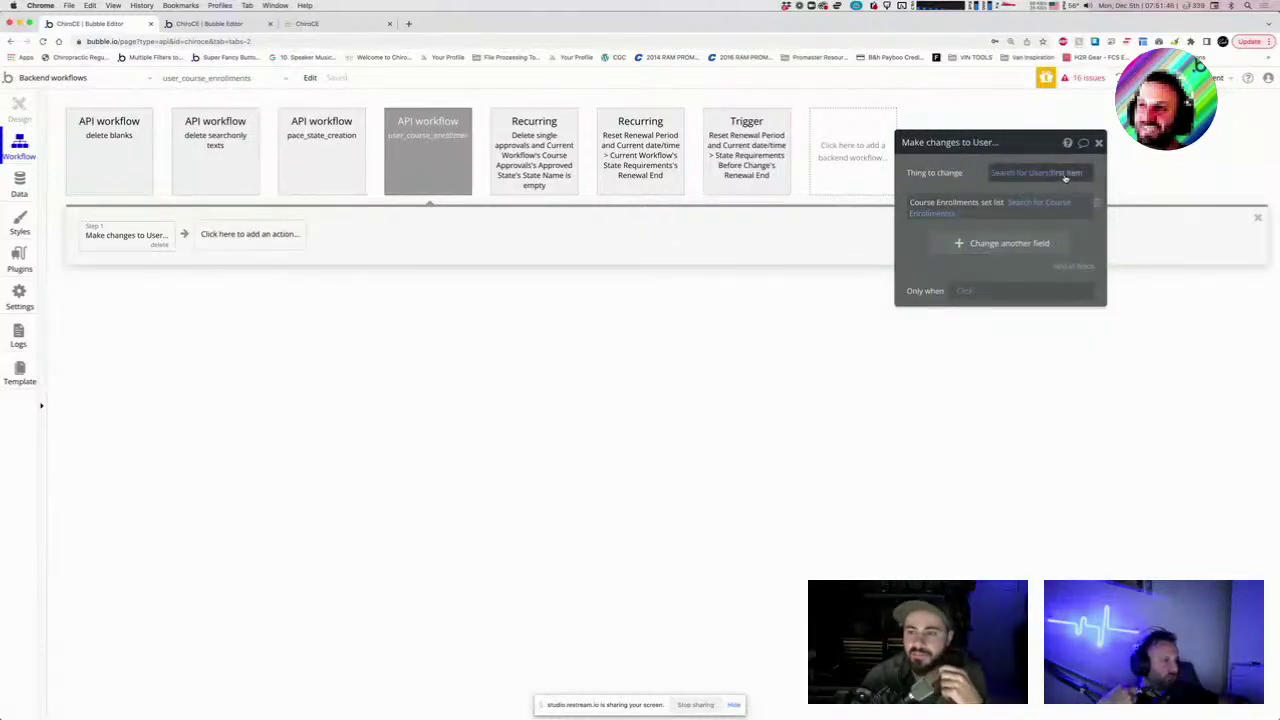
Try to replace the first item operator with a filter on the Users search in Thing to change.
click(1066, 176)
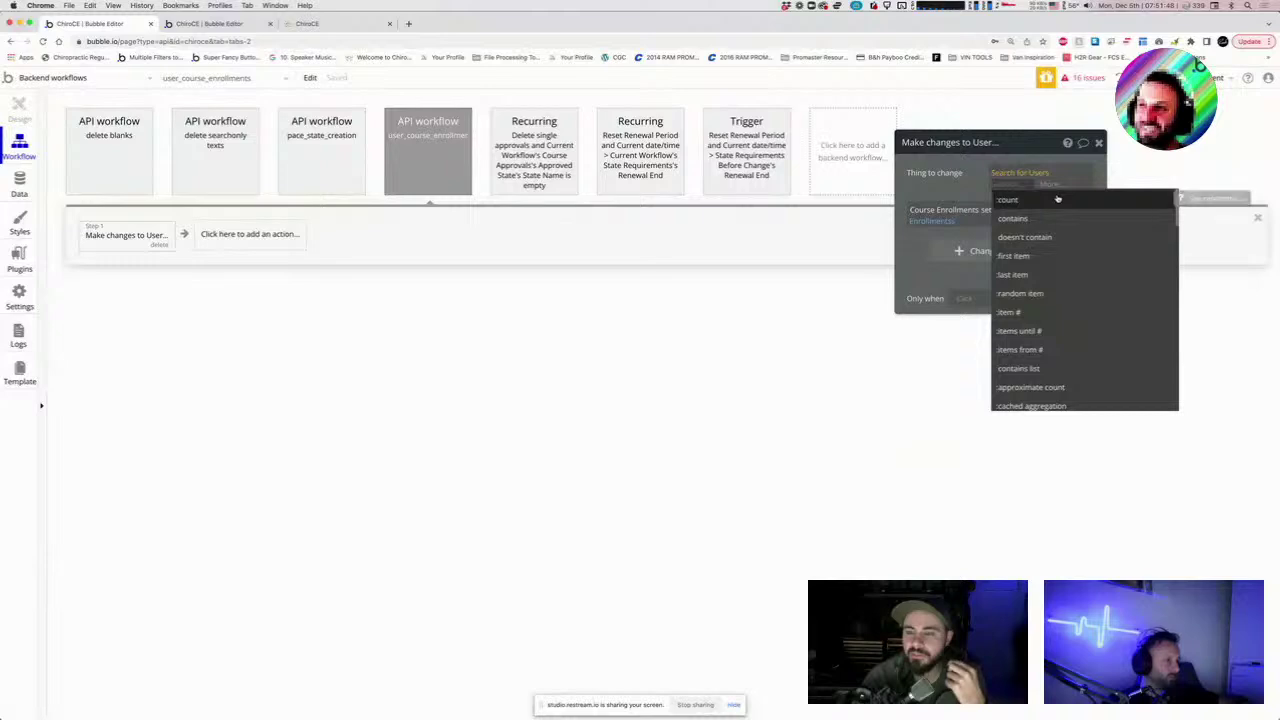
scroll(1055, 300, down, 5)
scroll(1058, 305, up, 5)
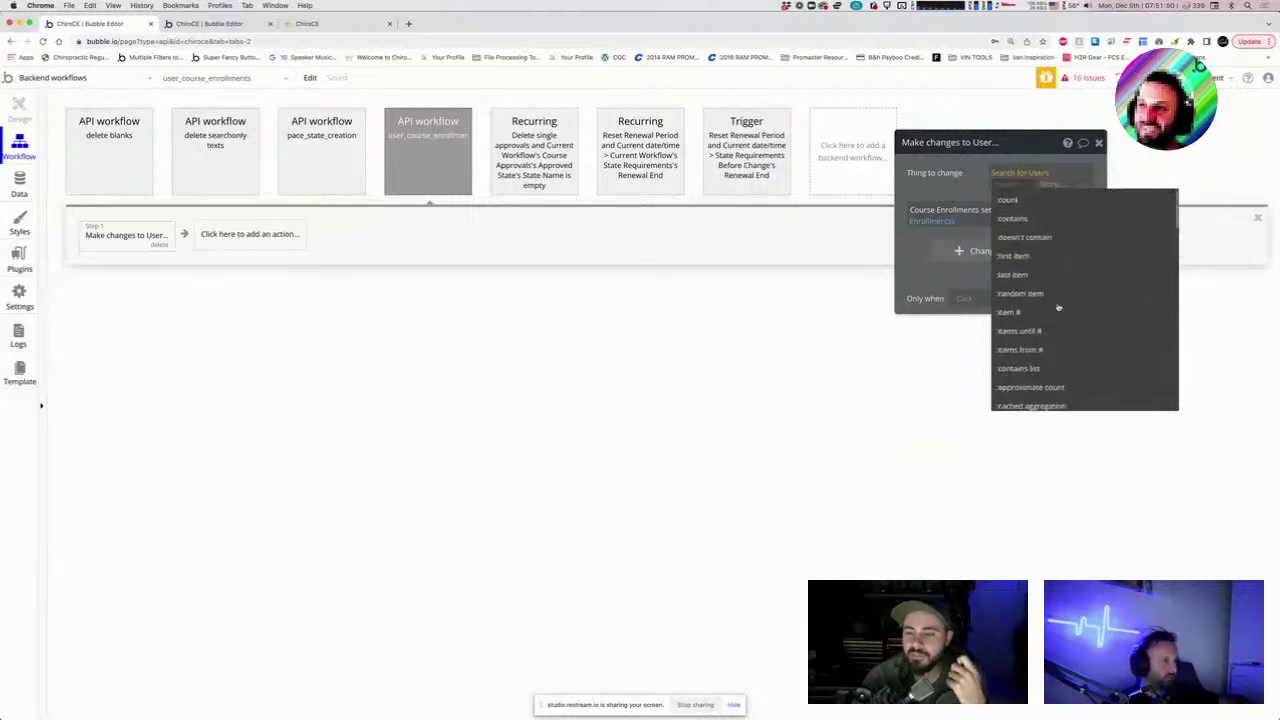
click(1057, 309)
click(1079, 182)
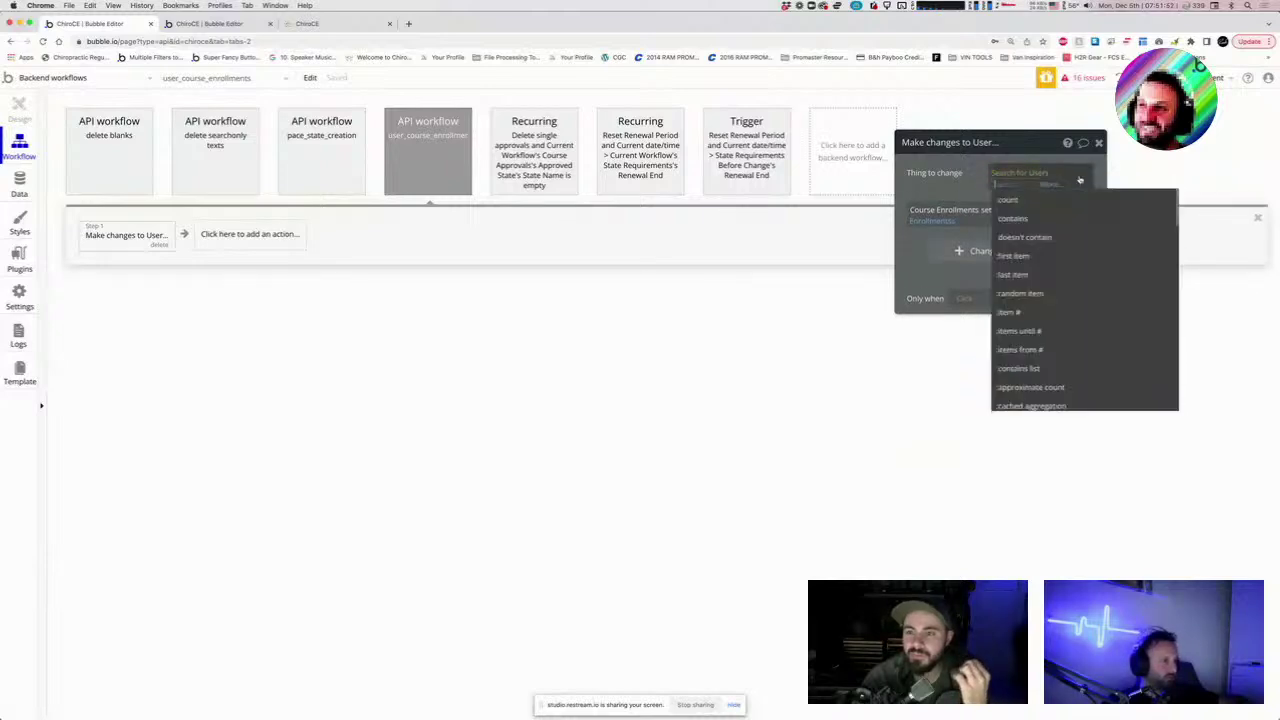
text(f)
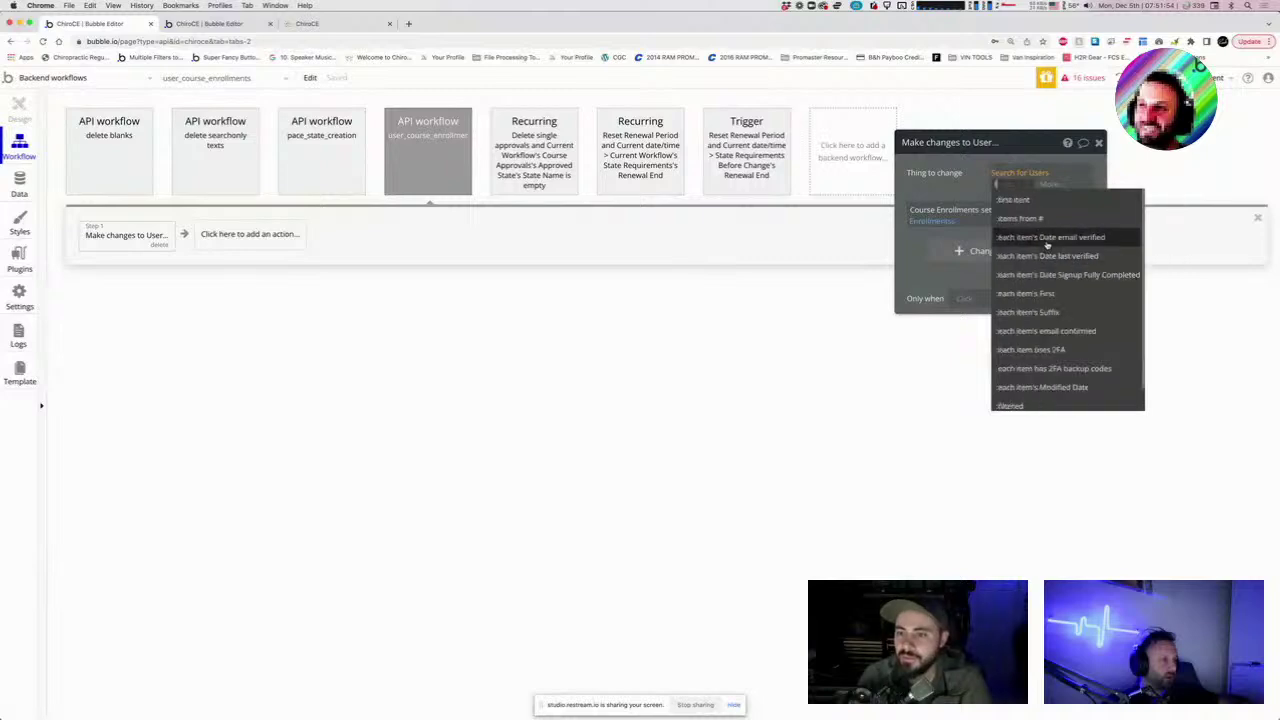
text(il)
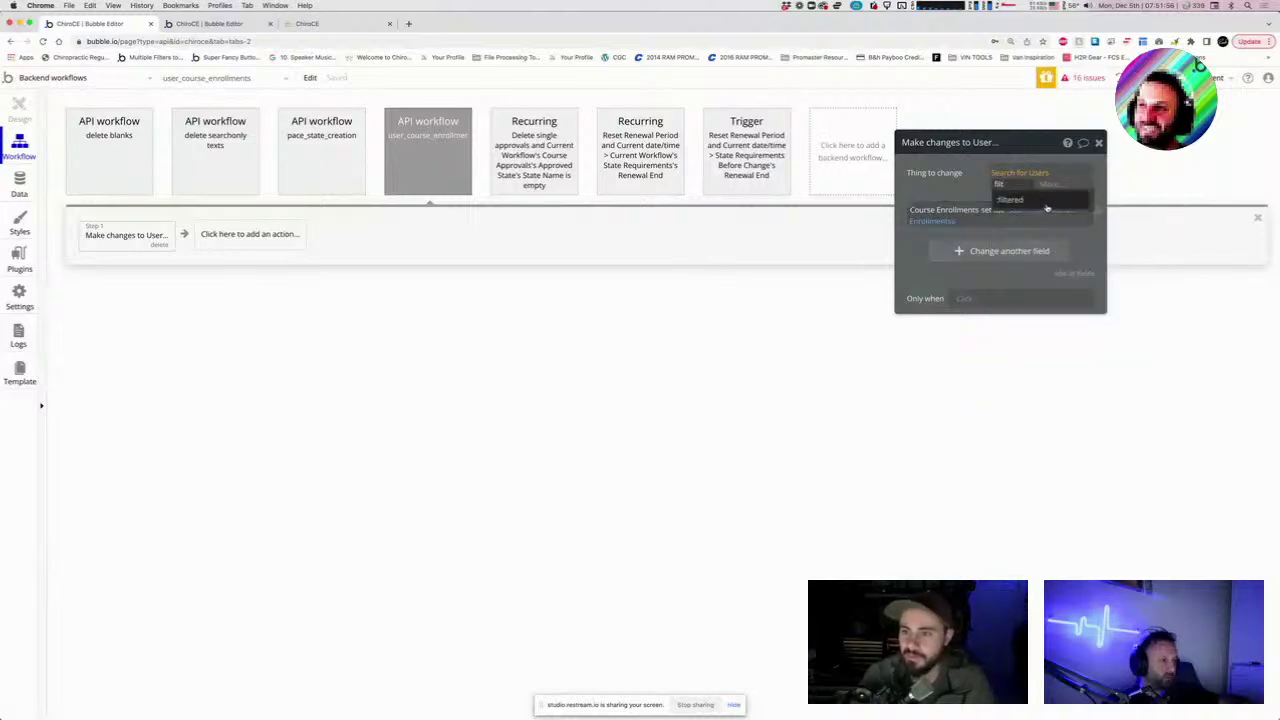
click(1055, 199)
click(1067, 174)
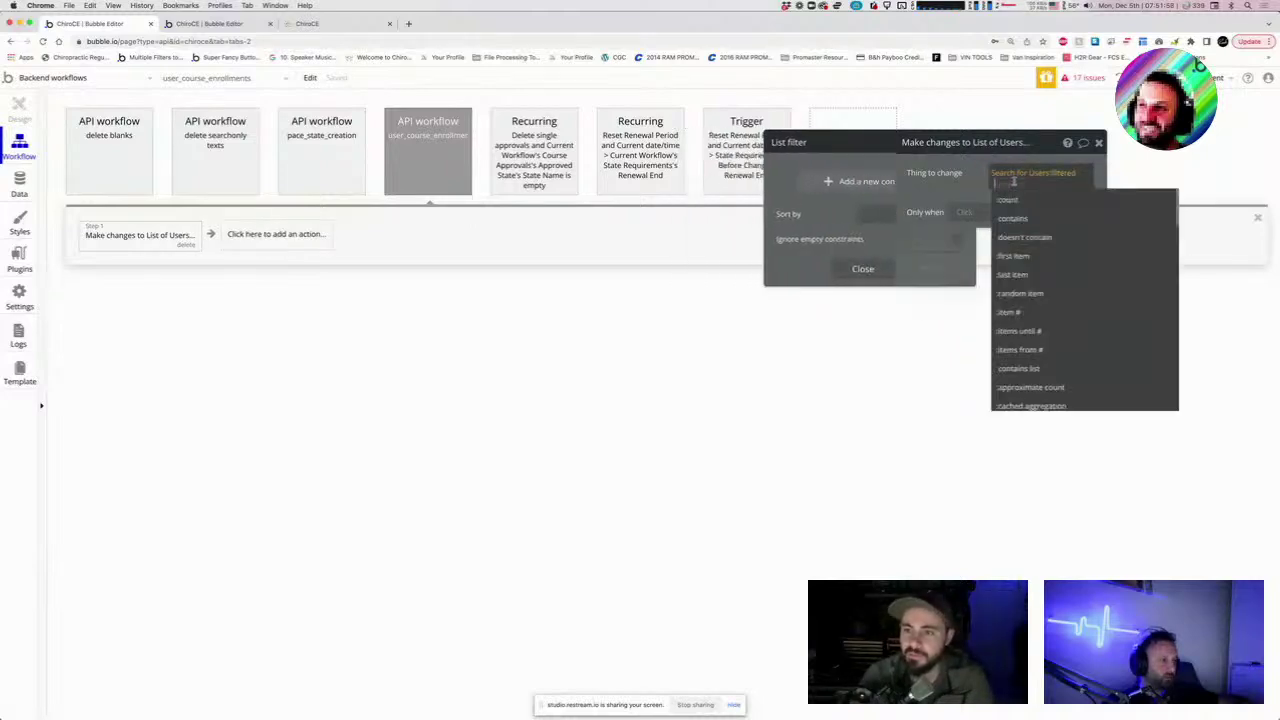
click(1028, 186)
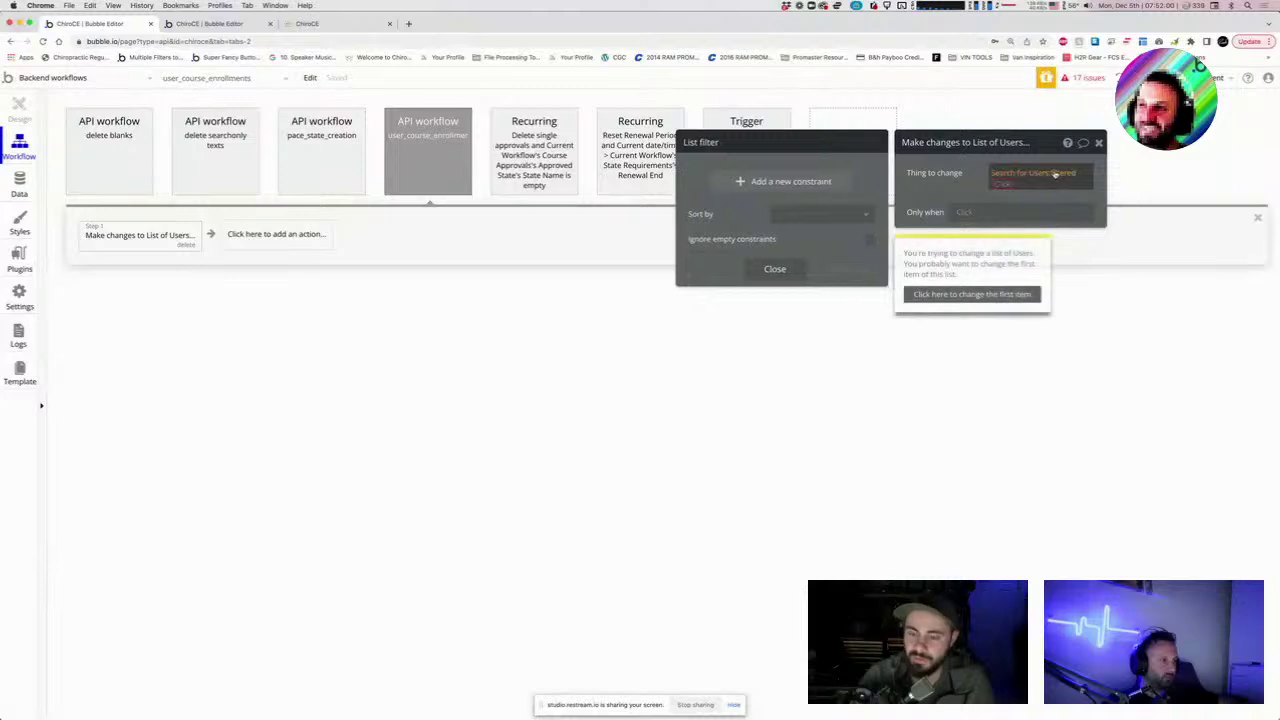
click(1035, 173)
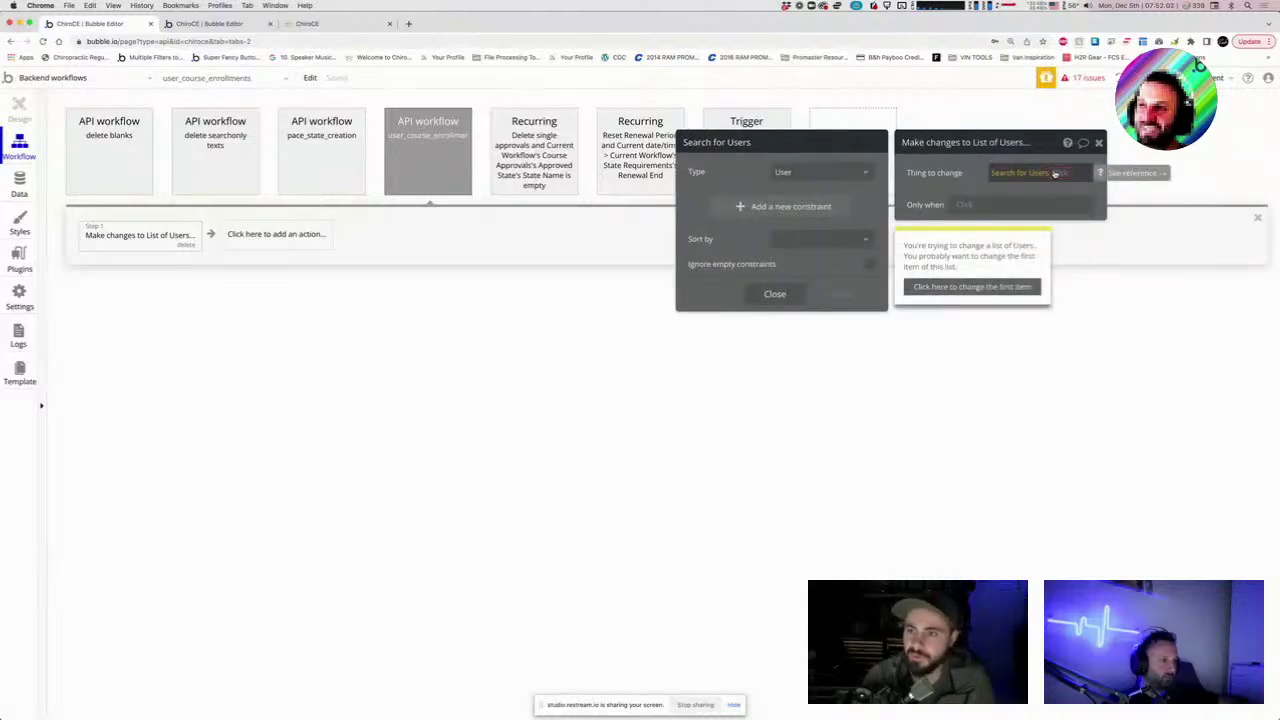
Sort the Users search in Thing to change by Creation Date with Descending set to yes, and take its first item.
click(1055, 174)
text(sort)
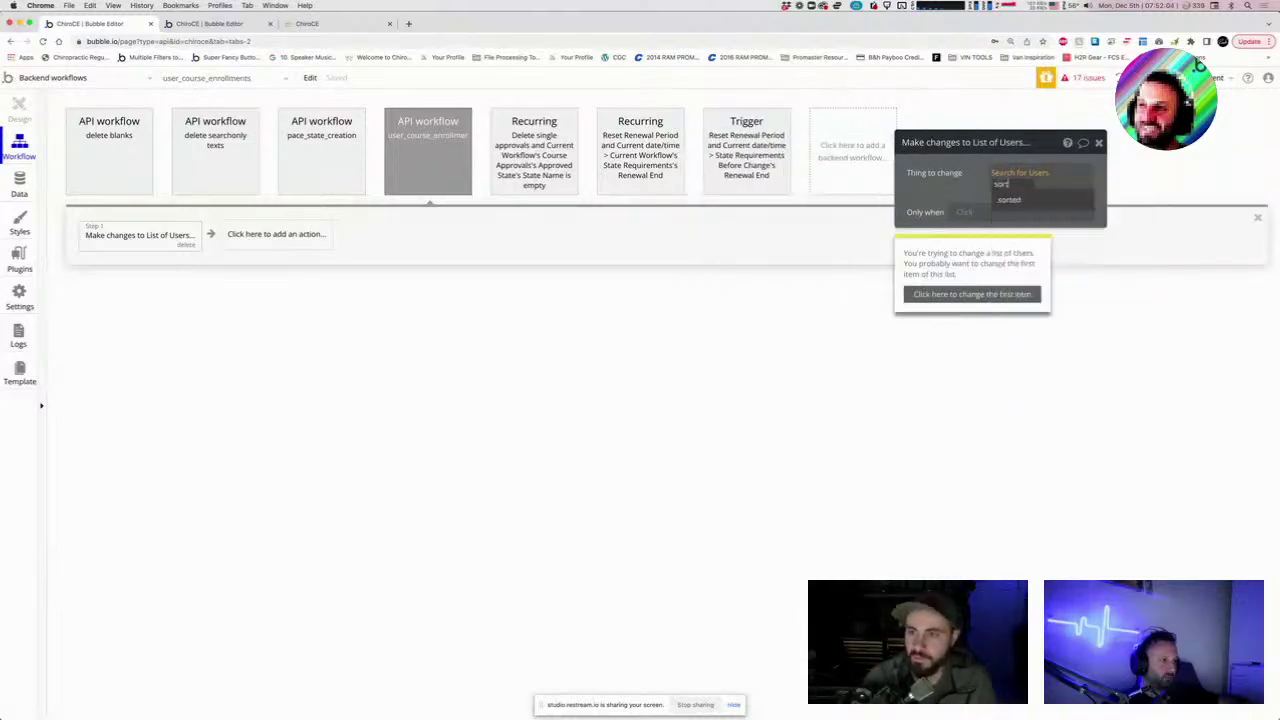
click(1047, 213)
click(779, 176)
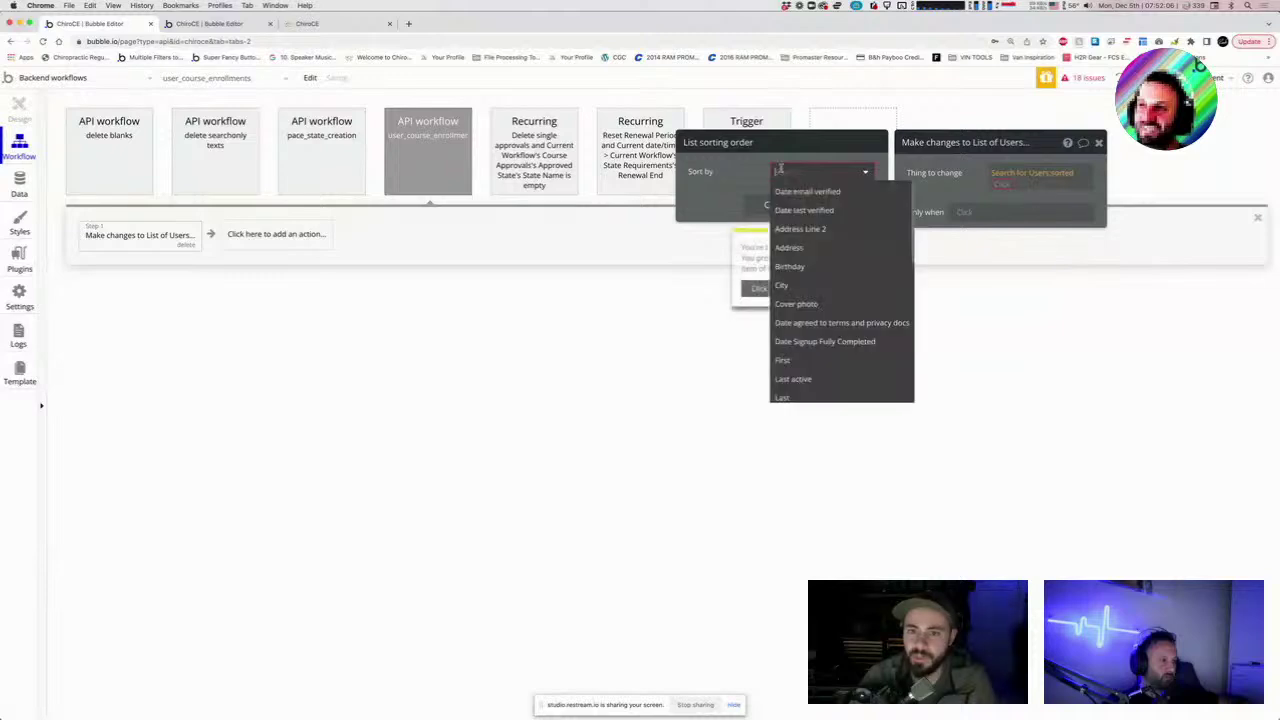
scroll(818, 312, down, 3)
scroll(818, 312, down, 3)
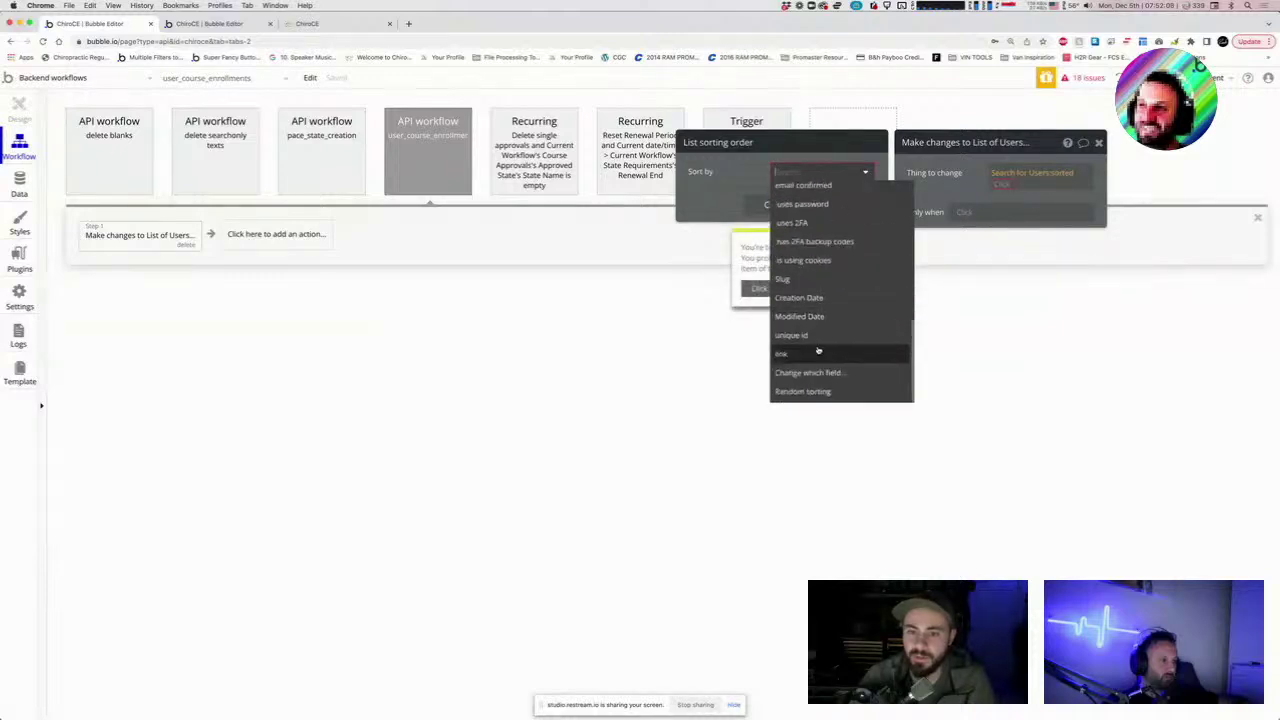
click(826, 304)
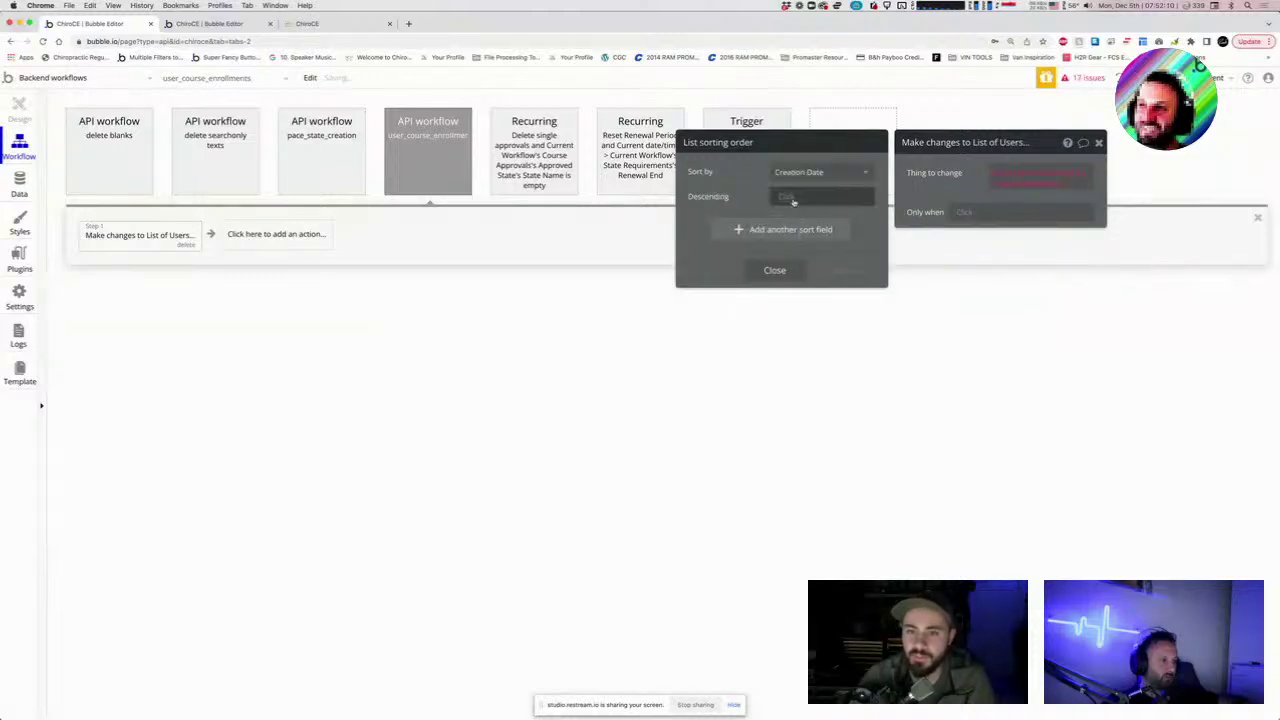
click(789, 197)
click(797, 238)
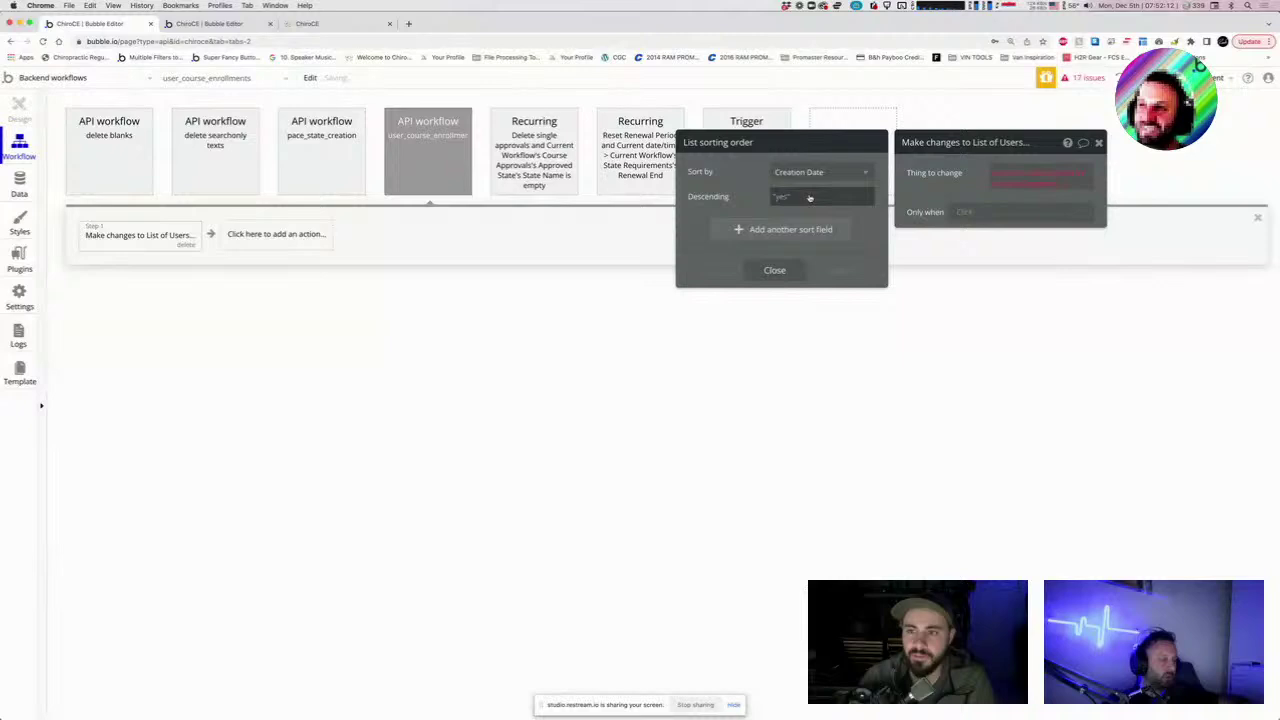
click(1044, 186)
click(1062, 258)
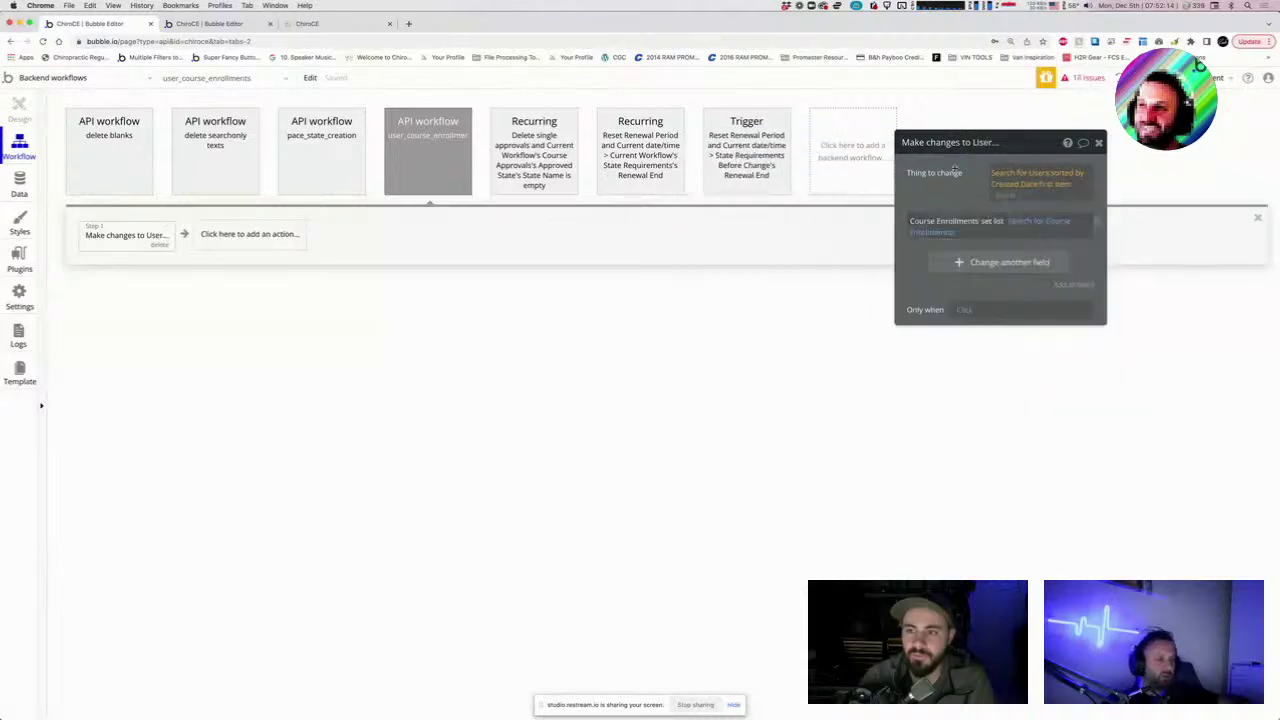
click(210, 23)
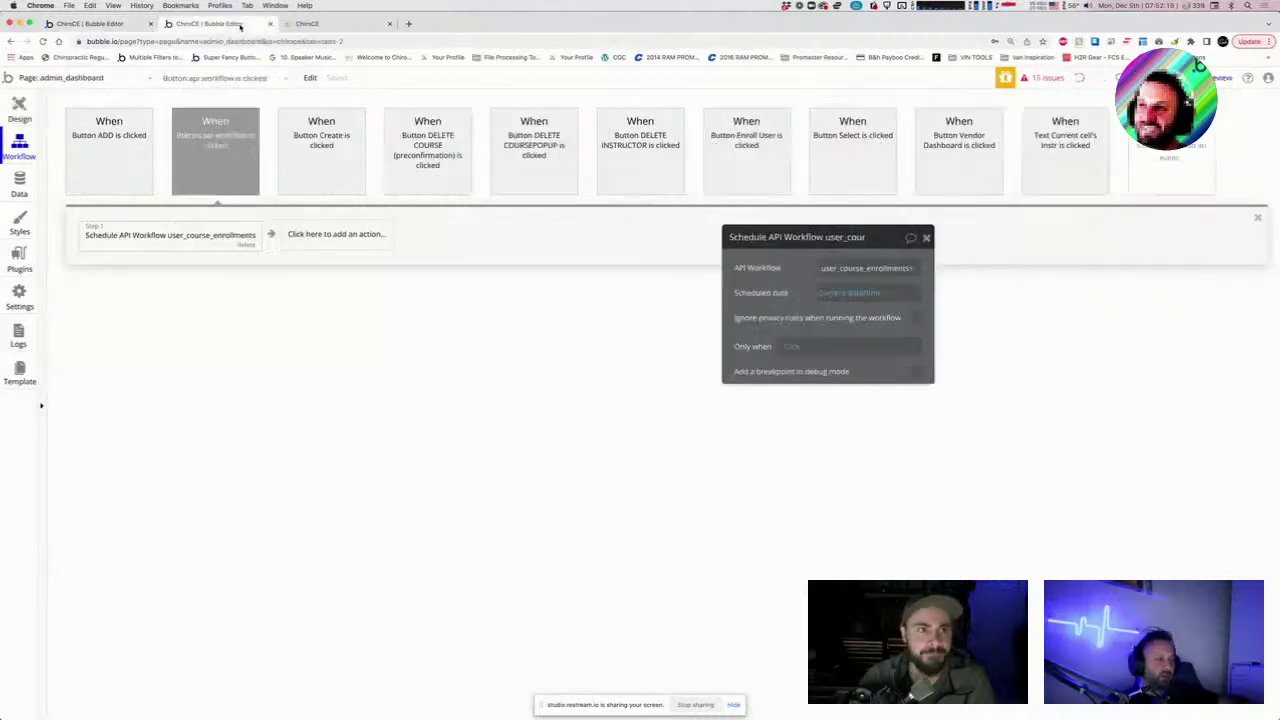
click(320, 23)
click(202, 23)
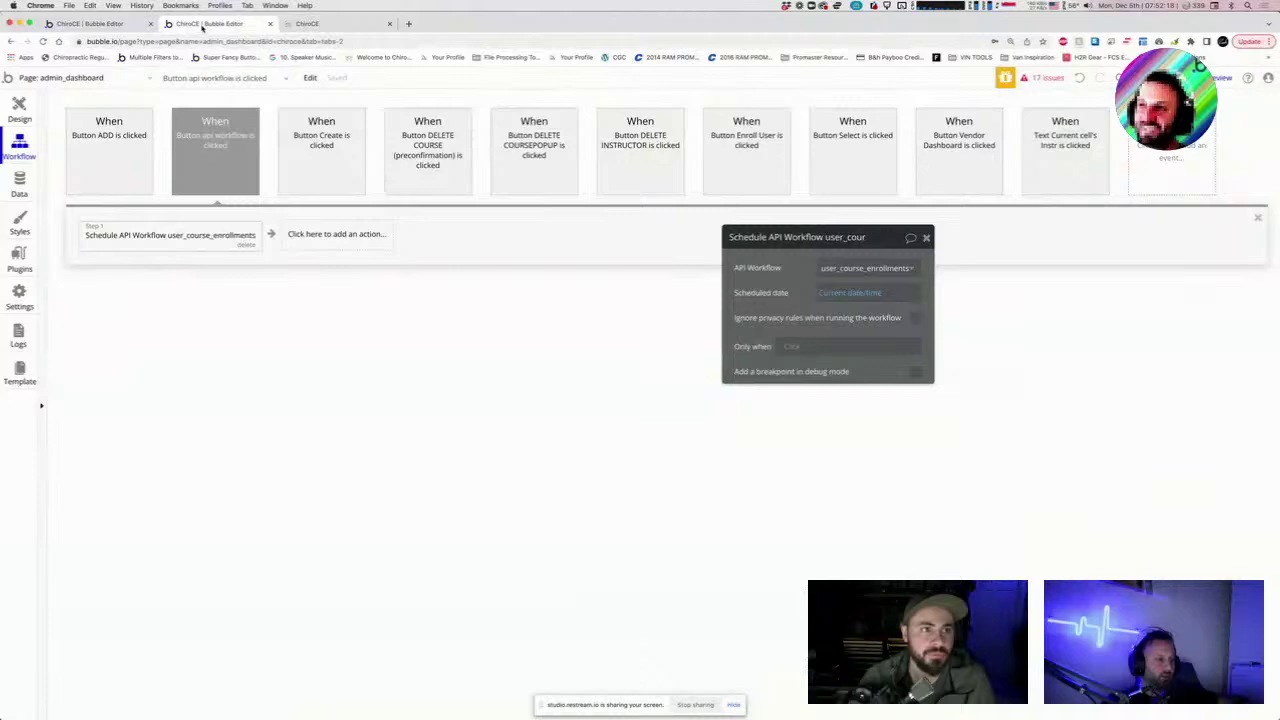
click(92, 23)
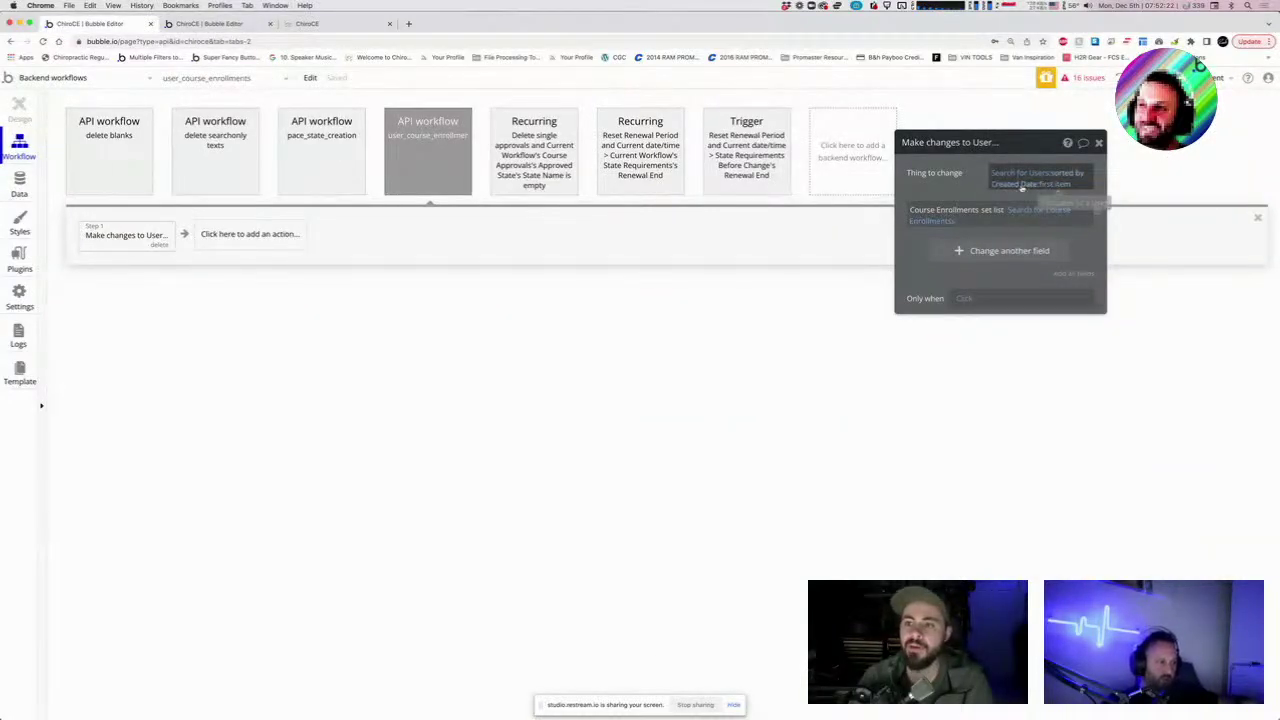
Set the Users search's sort field to wpid.
click(1056, 186)
click(828, 180)
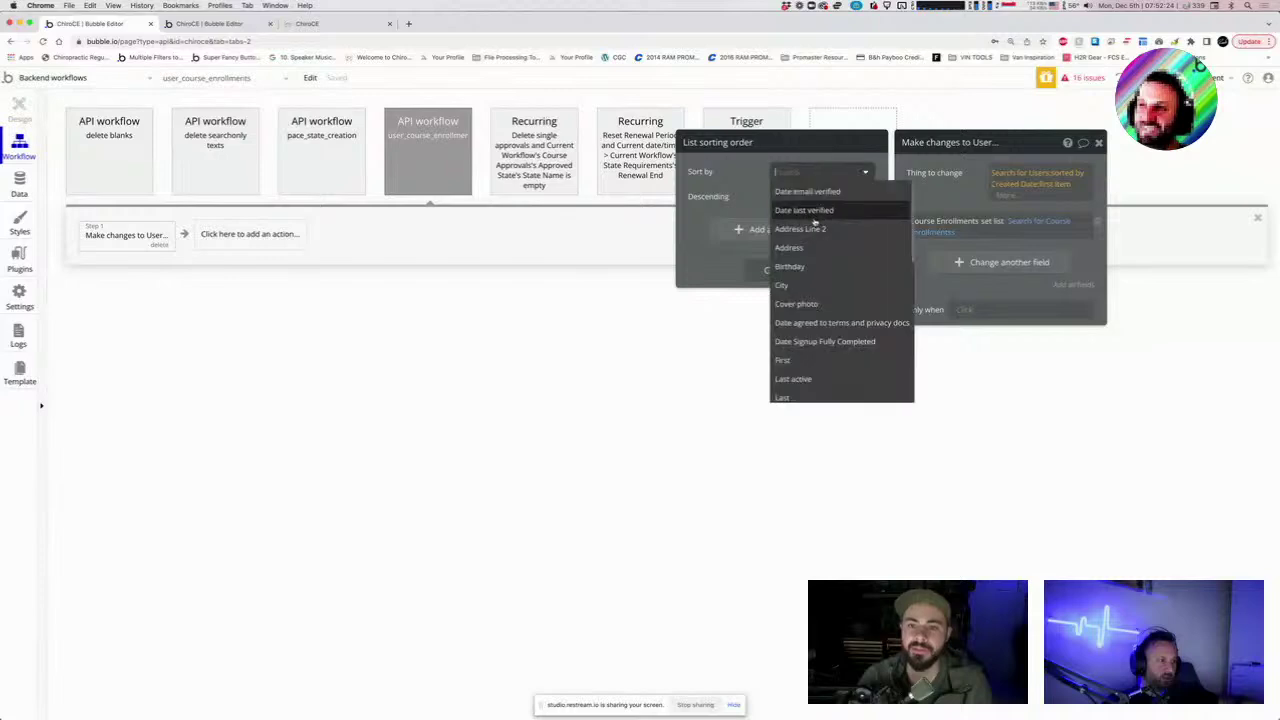
text(wp)
click(791, 194)
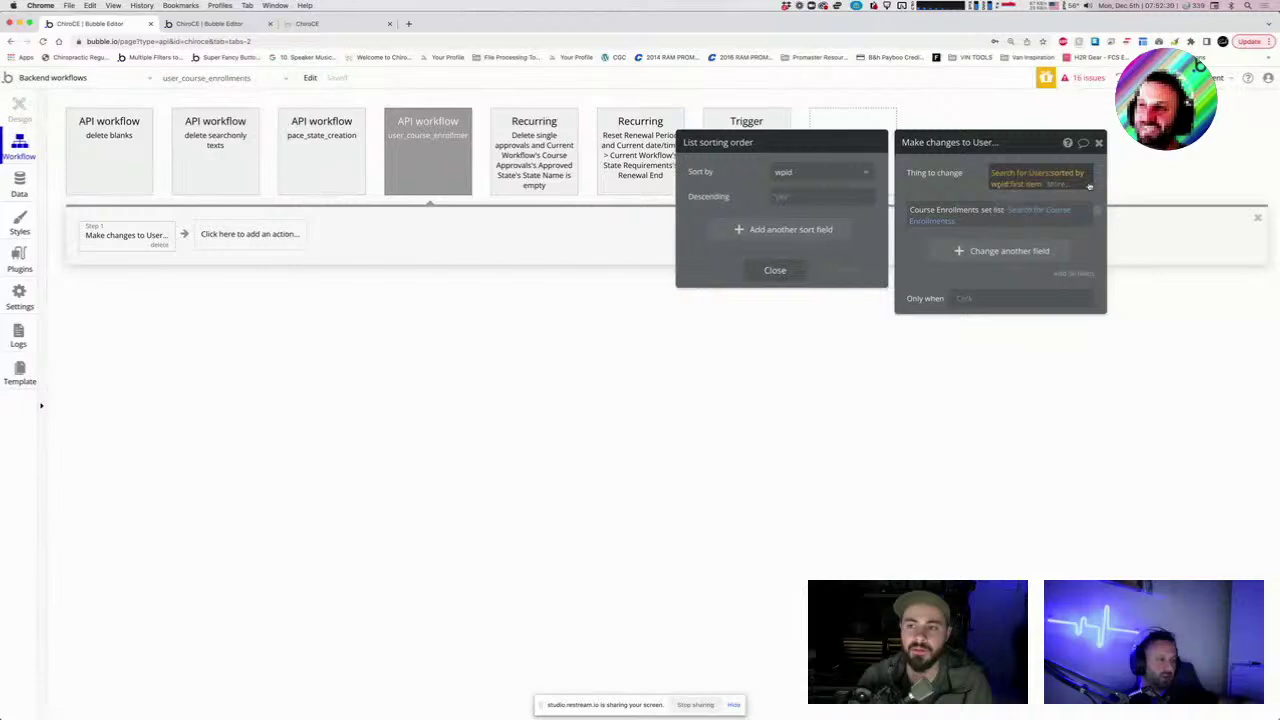
Remove the wpid sorting and the first item operator from the Users search in Thing to change.
click(1050, 189)
key(BackSpace)
key(BackSpace)
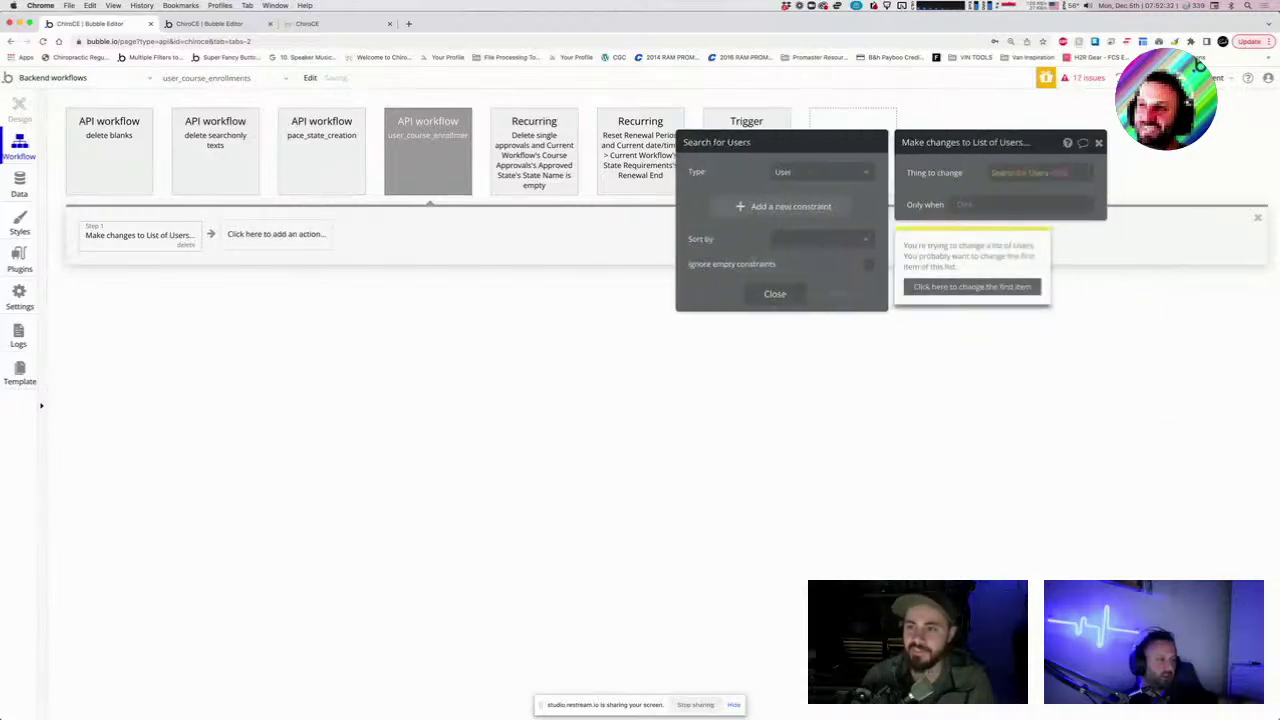
click(1052, 175)
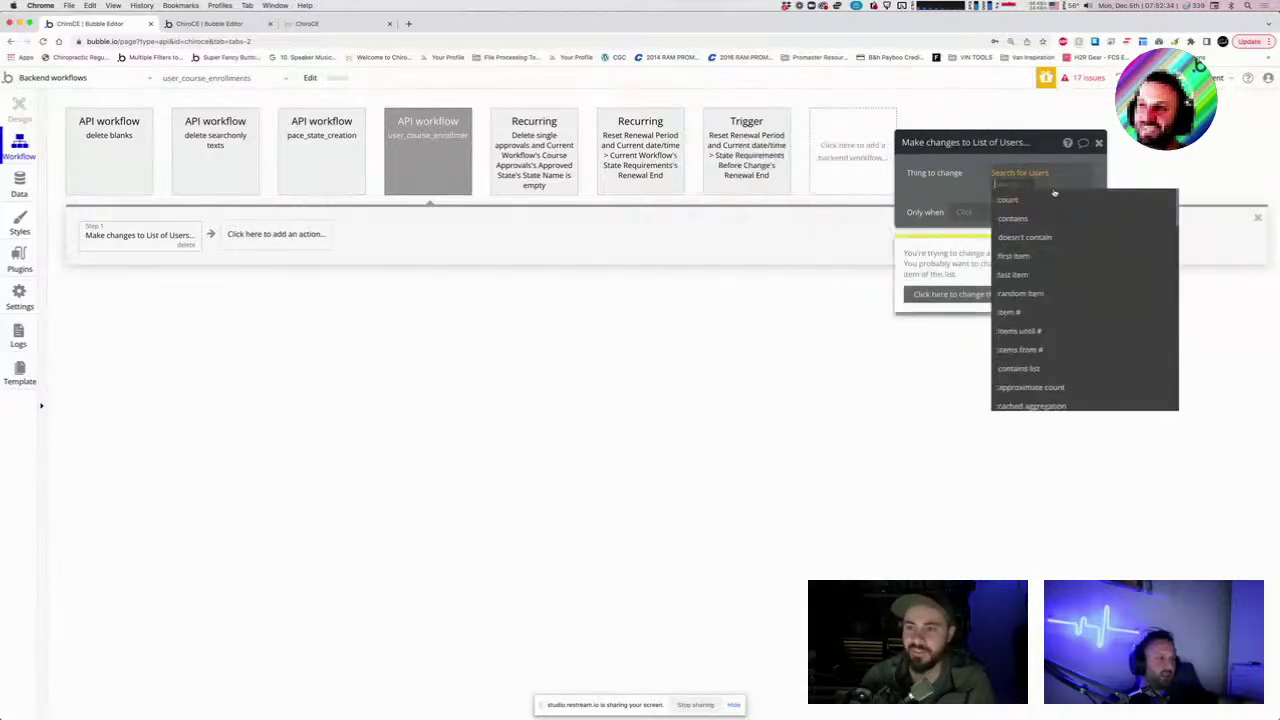
click(1052, 175)
click(1065, 177)
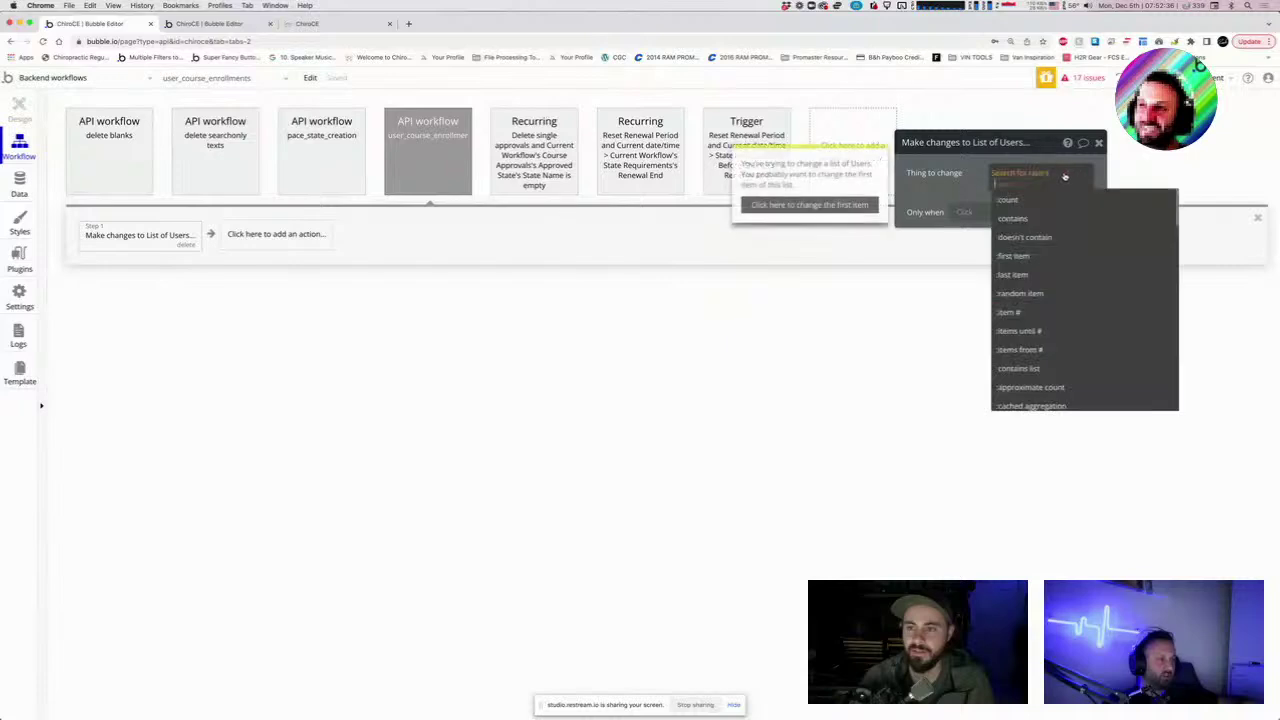
click(1060, 178)
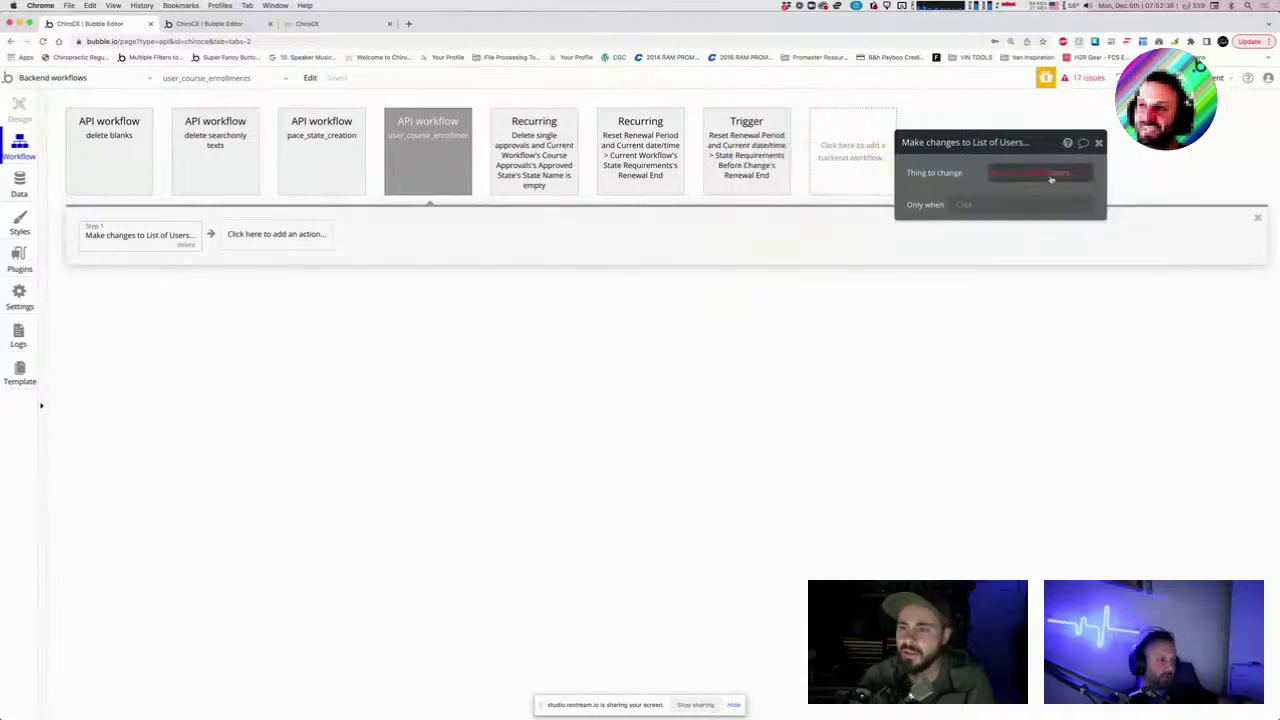
Constrain the Users search to wpid isn't empty and use its first item as the thing to change.
click(1032, 175)
click(785, 206)
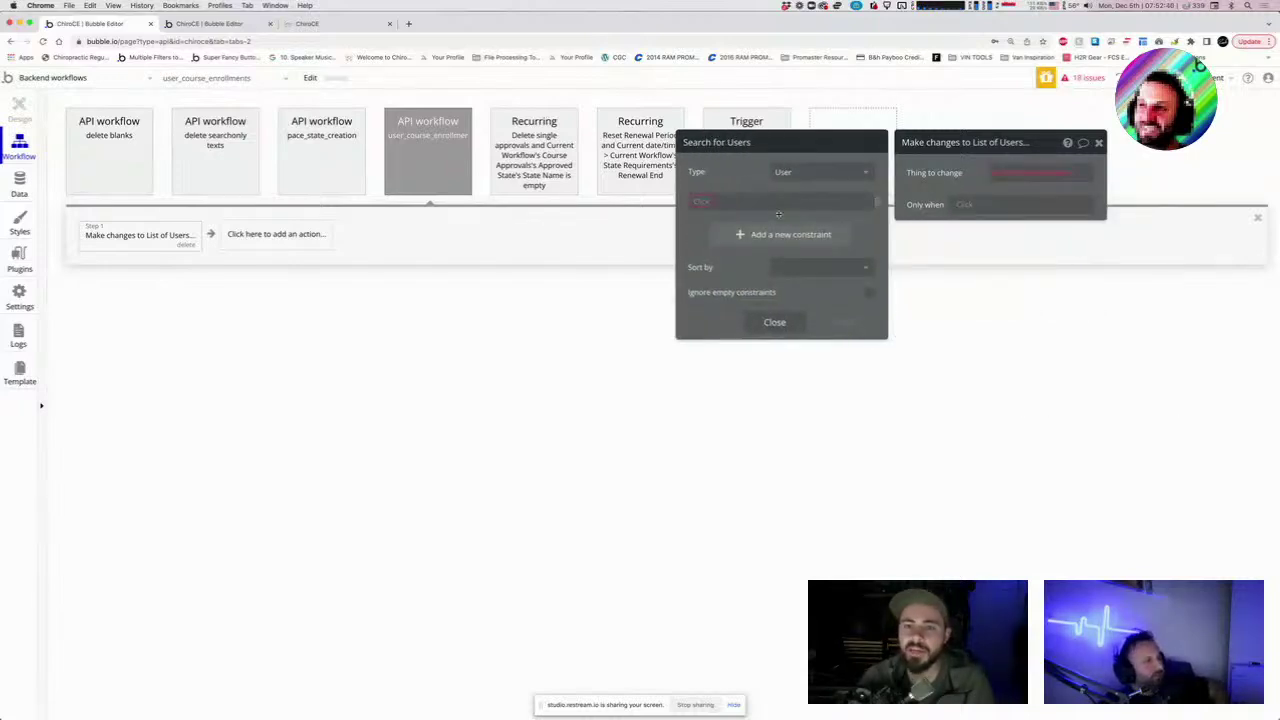
click(704, 204)
text(wpid)
click(712, 216)
click(725, 202)
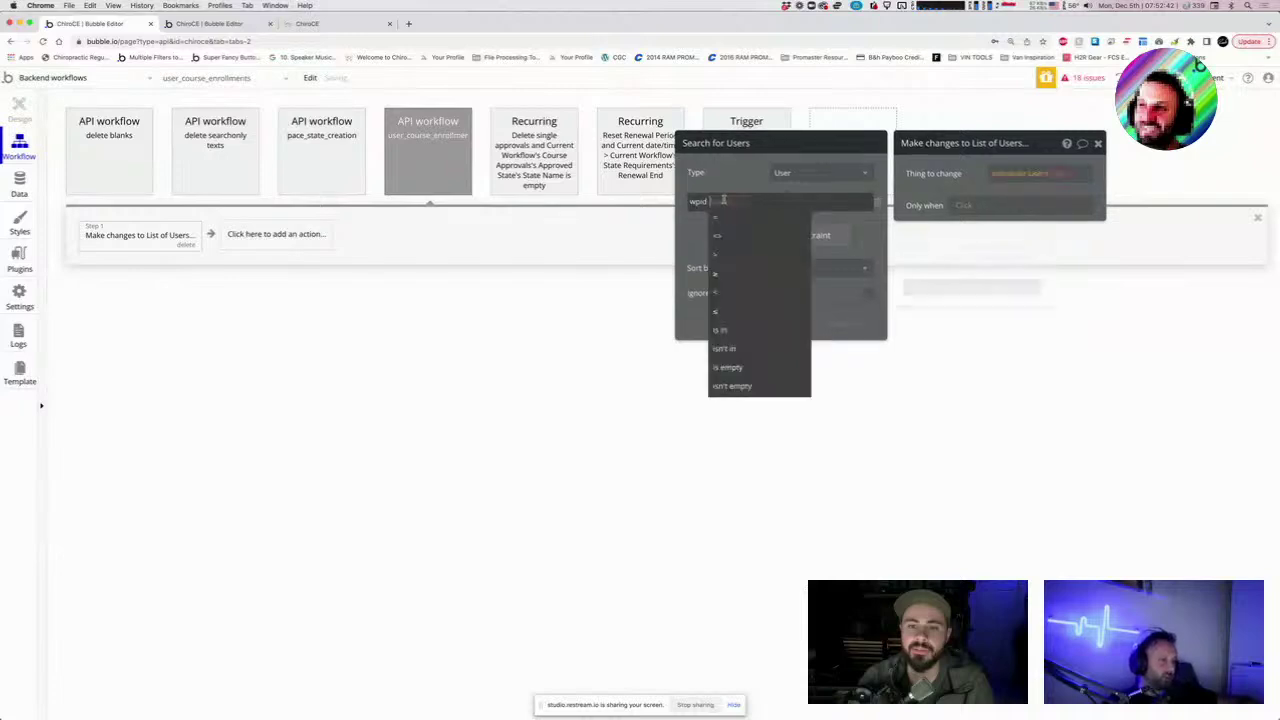
click(736, 386)
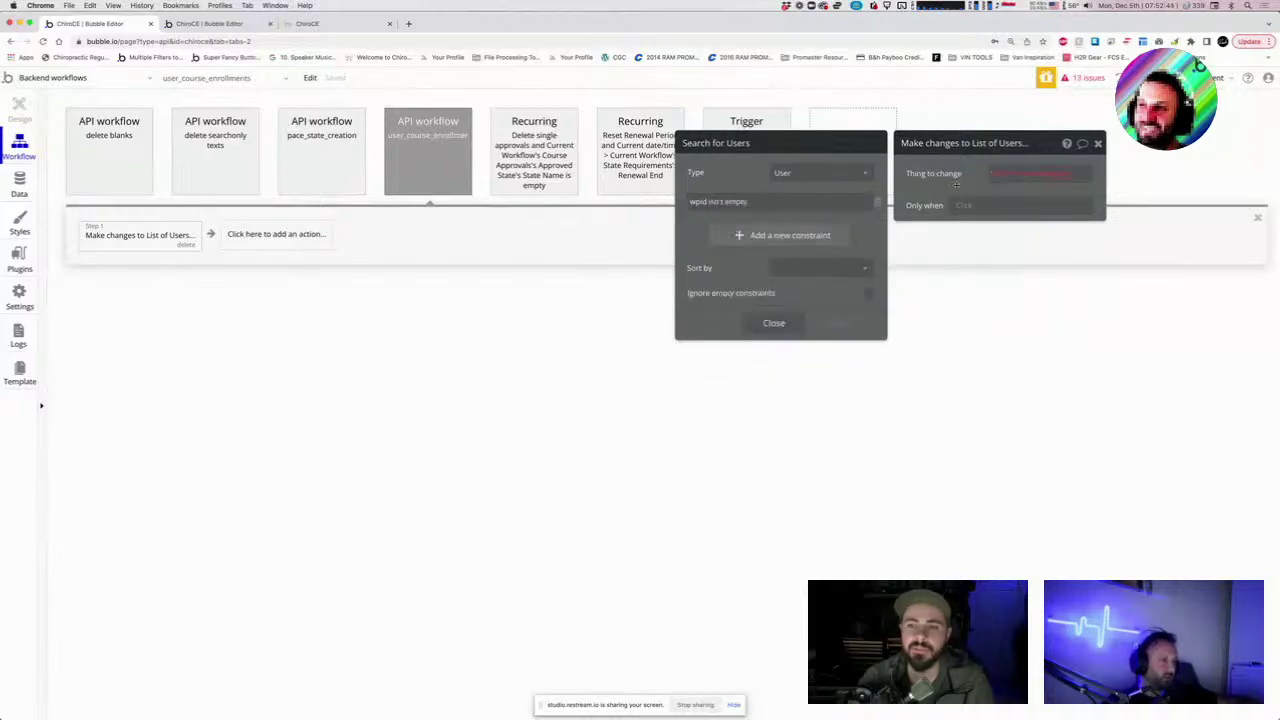
click(1063, 175)
click(1030, 197)
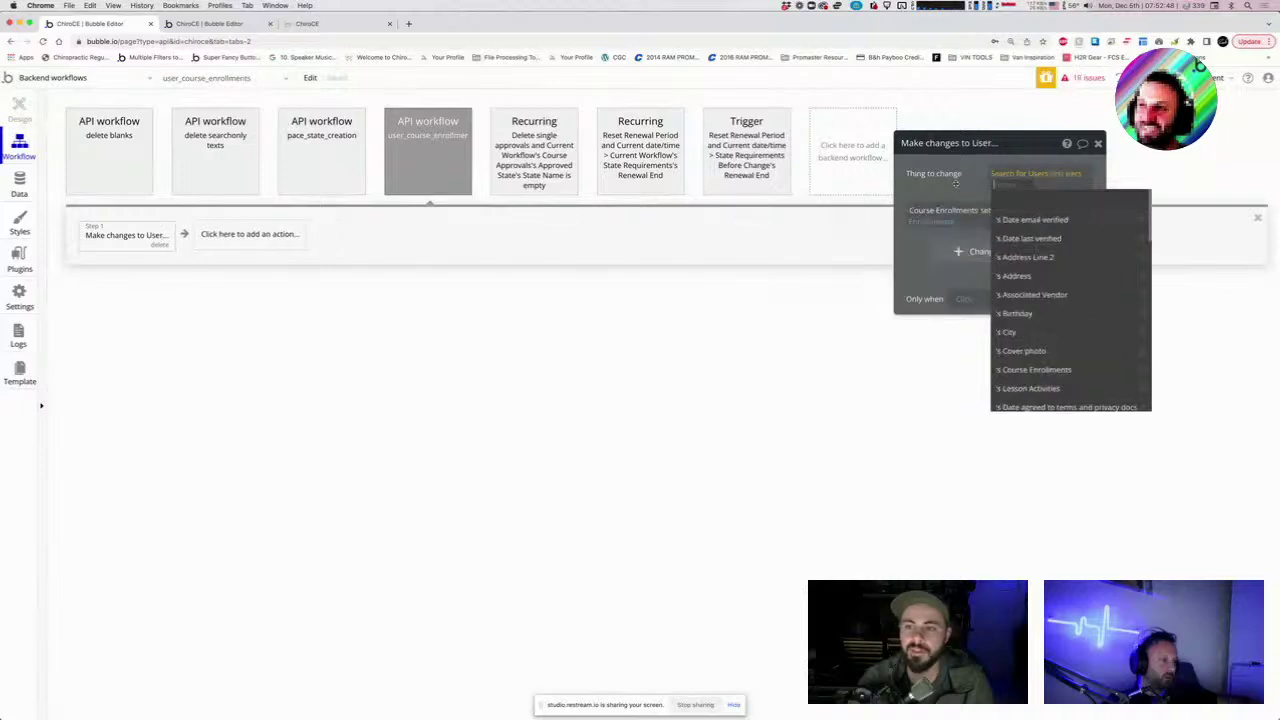
click(970, 177)
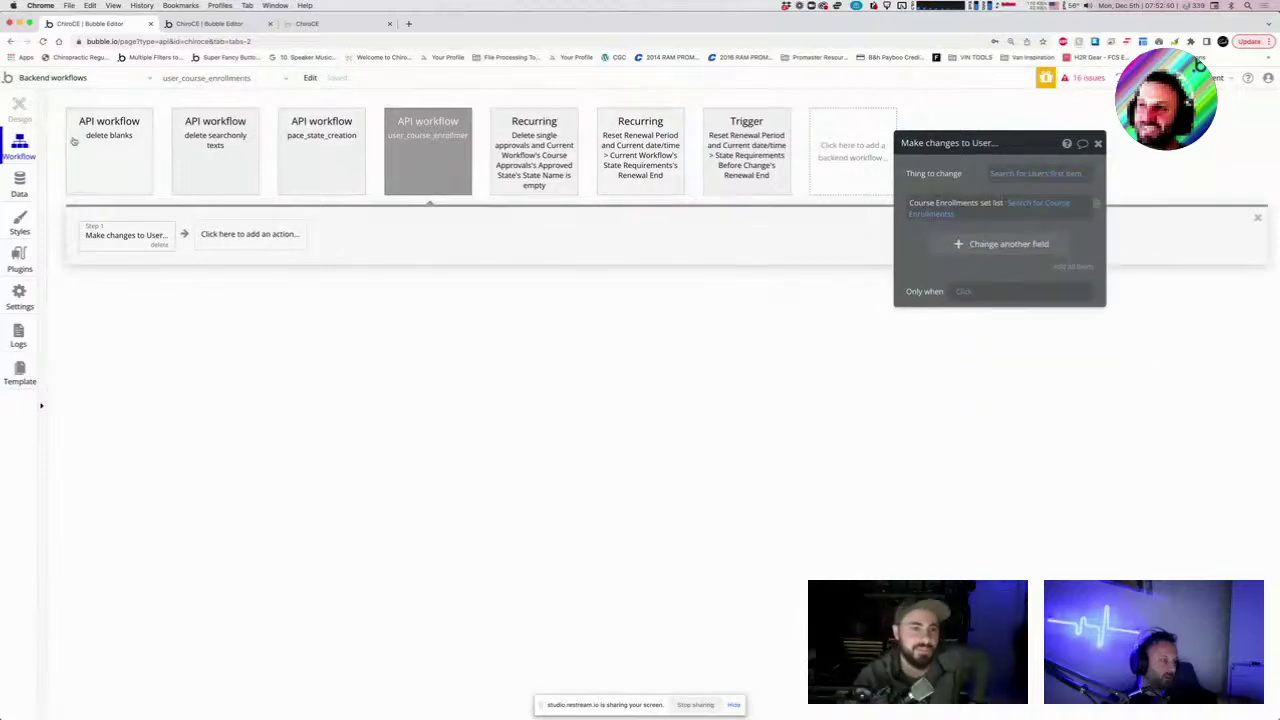
Arrange the browser window beside the Excel course enrollments sheet and return to the admin_dashboard page's workflow editor.
click(198, 23)
click(300, 24)
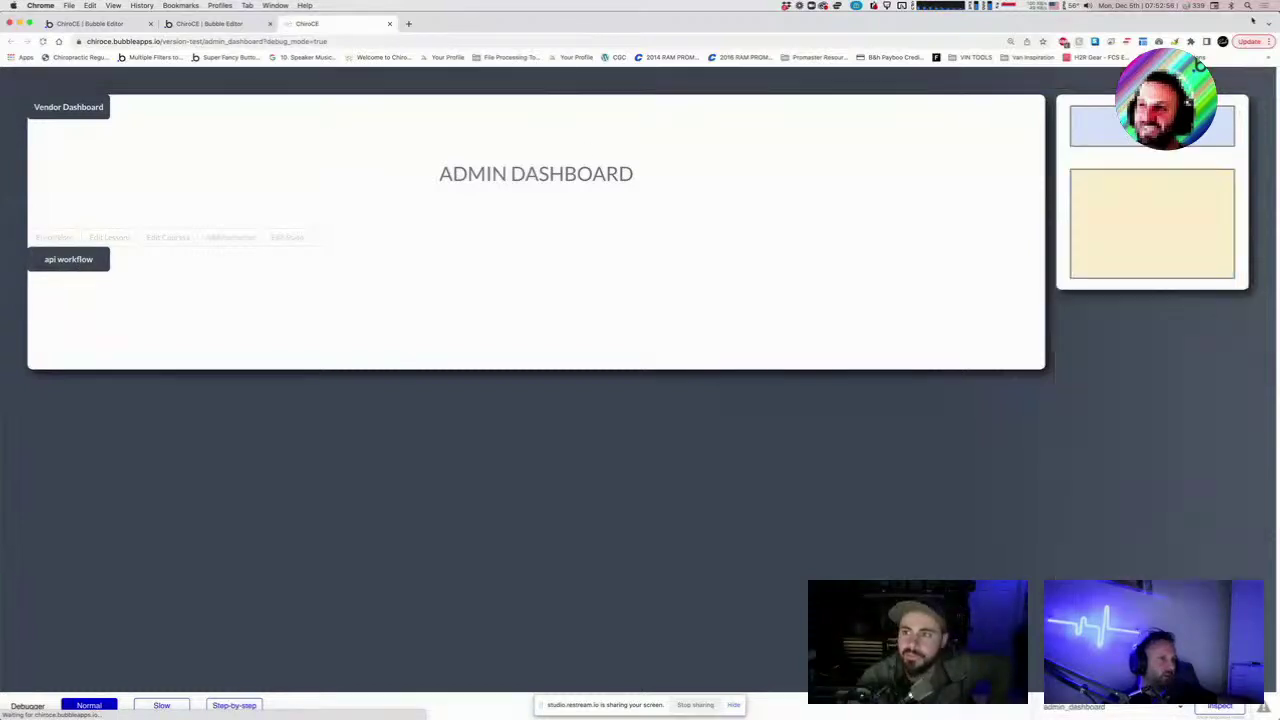
key(ctrl+alt+Left)
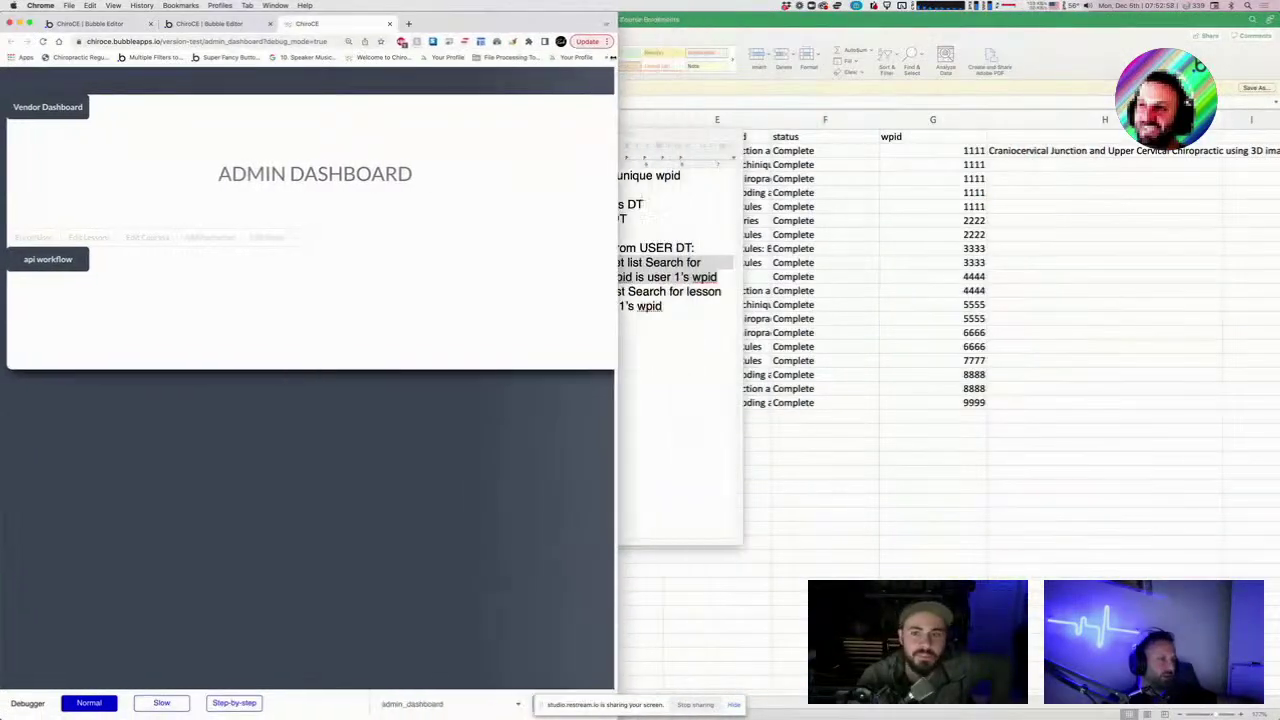
click(195, 22)
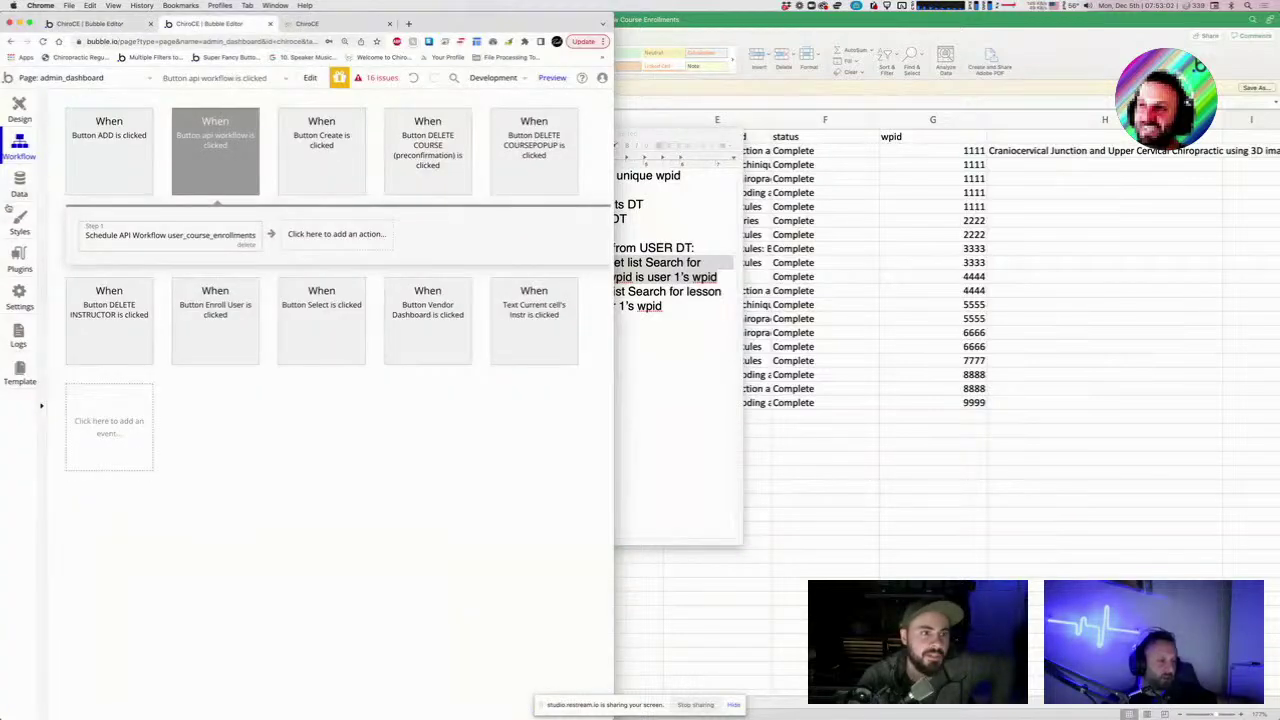
Open the Users CUSTOM app data in the Backend workflows editor and move that editor into its own browser window.
click(14, 194)
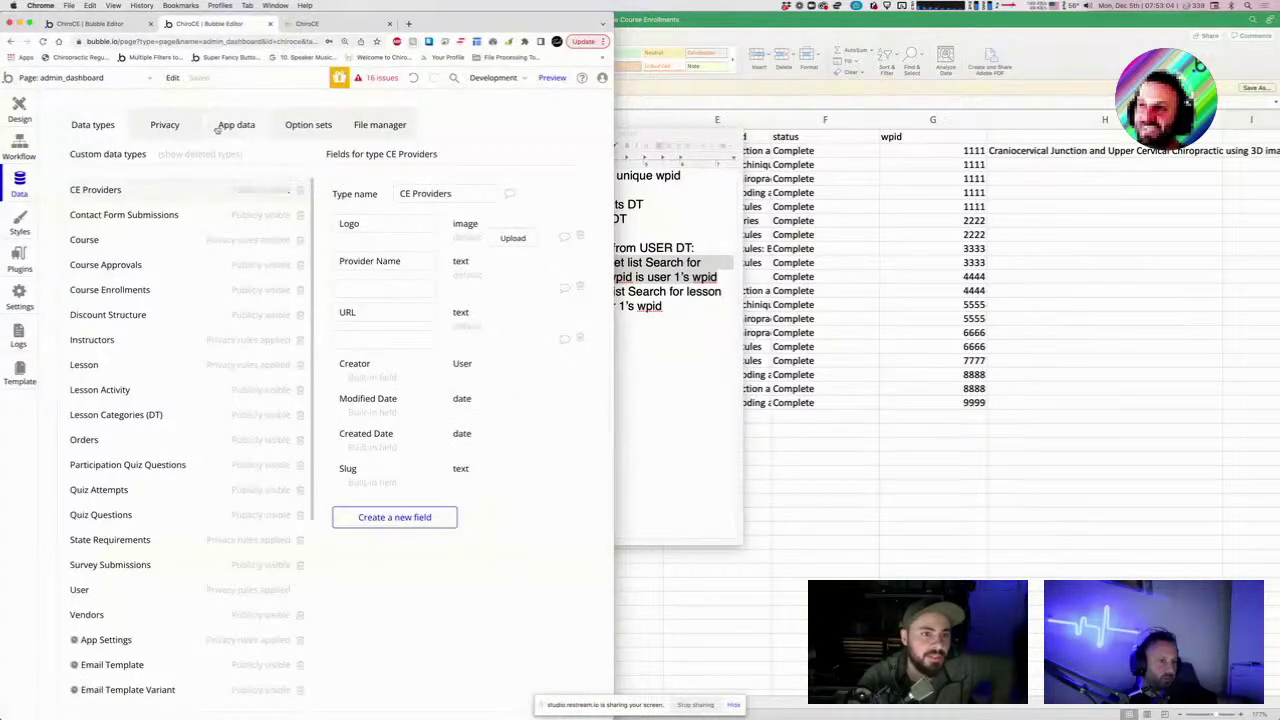
click(219, 127)
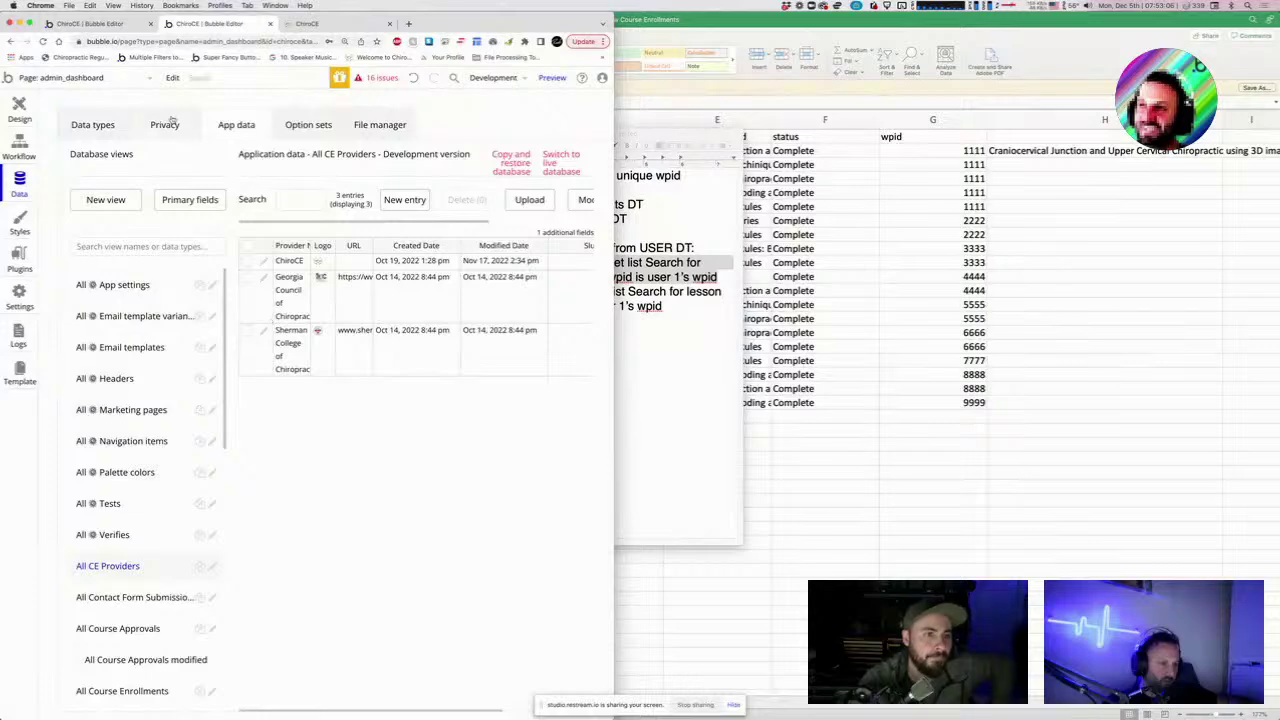
click(110, 24)
click(17, 190)
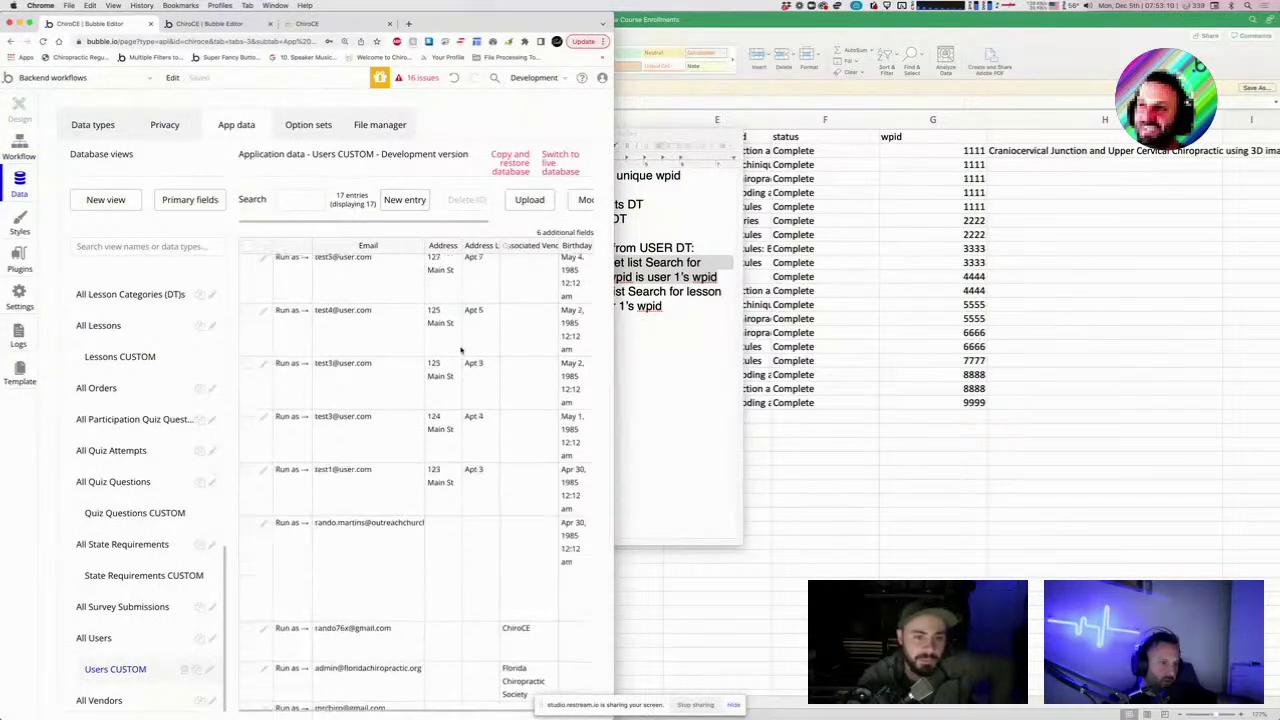
drag(613, 352, 807, 352)
drag(103, 24, 714, 21)
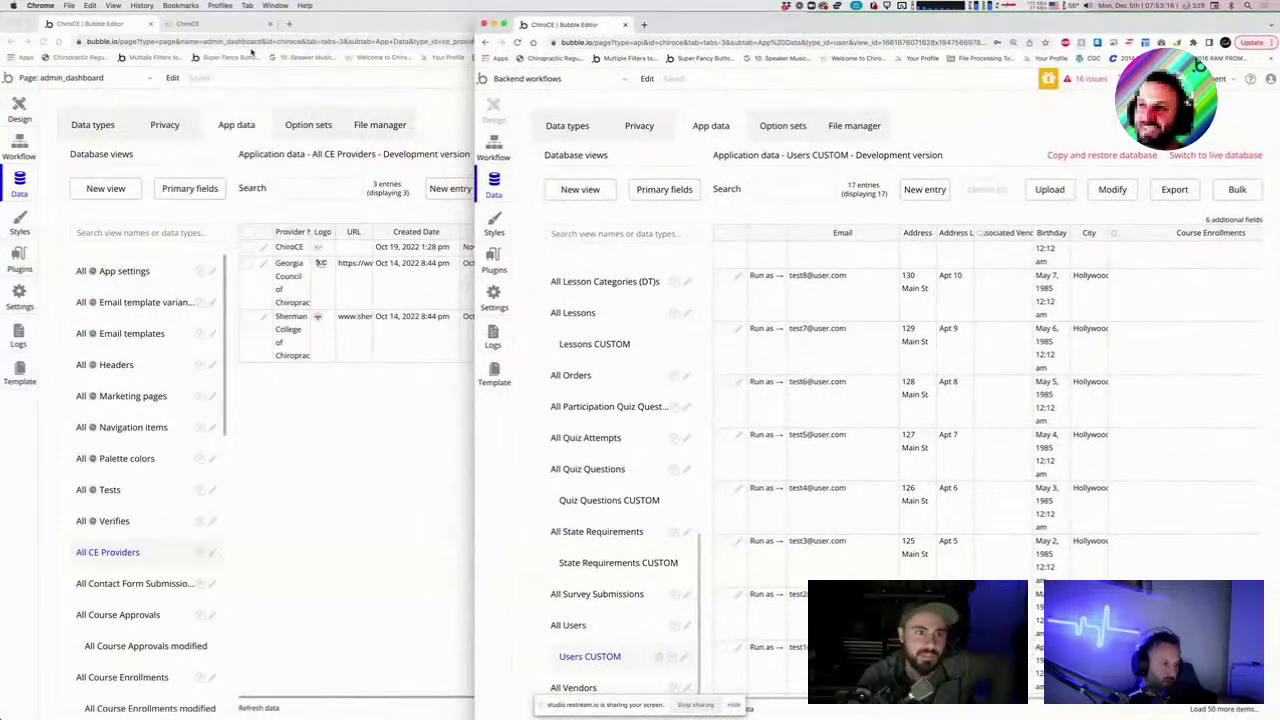
Bring up the admin dashboard preview and arrange its window beside the Users CUSTOM data window.
click(200, 23)
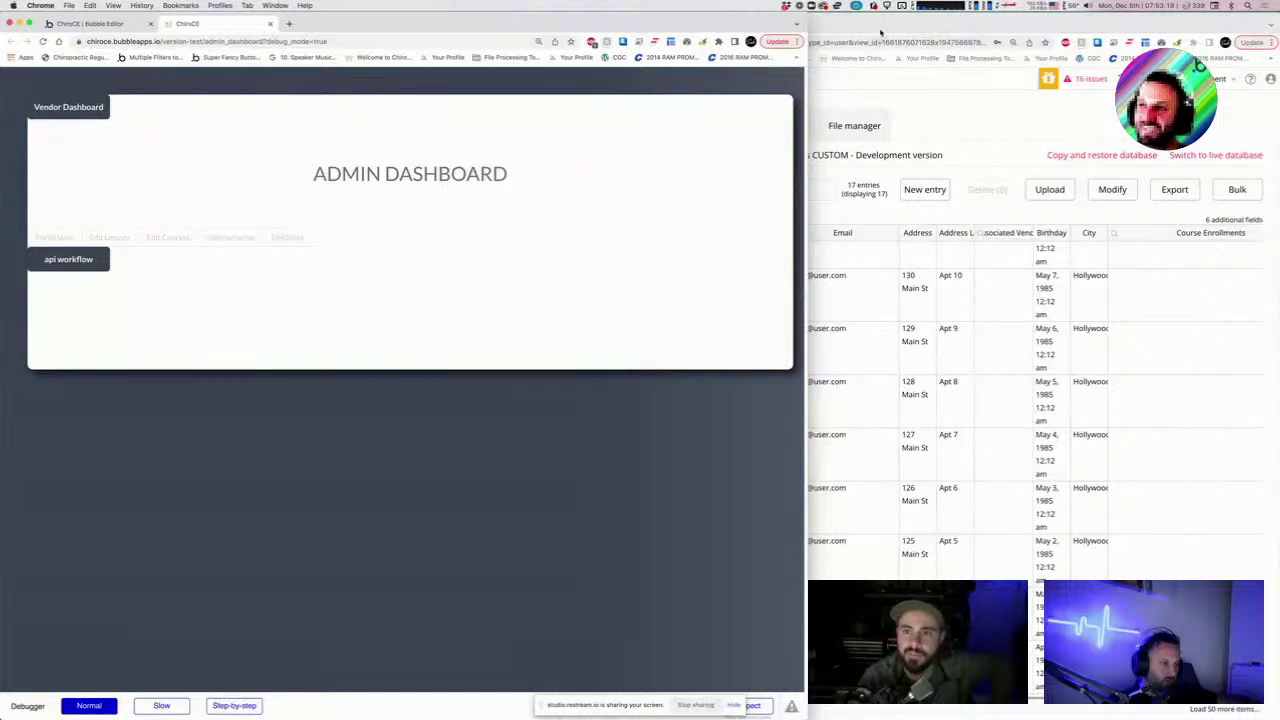
drag(800, 72, 408, 72)
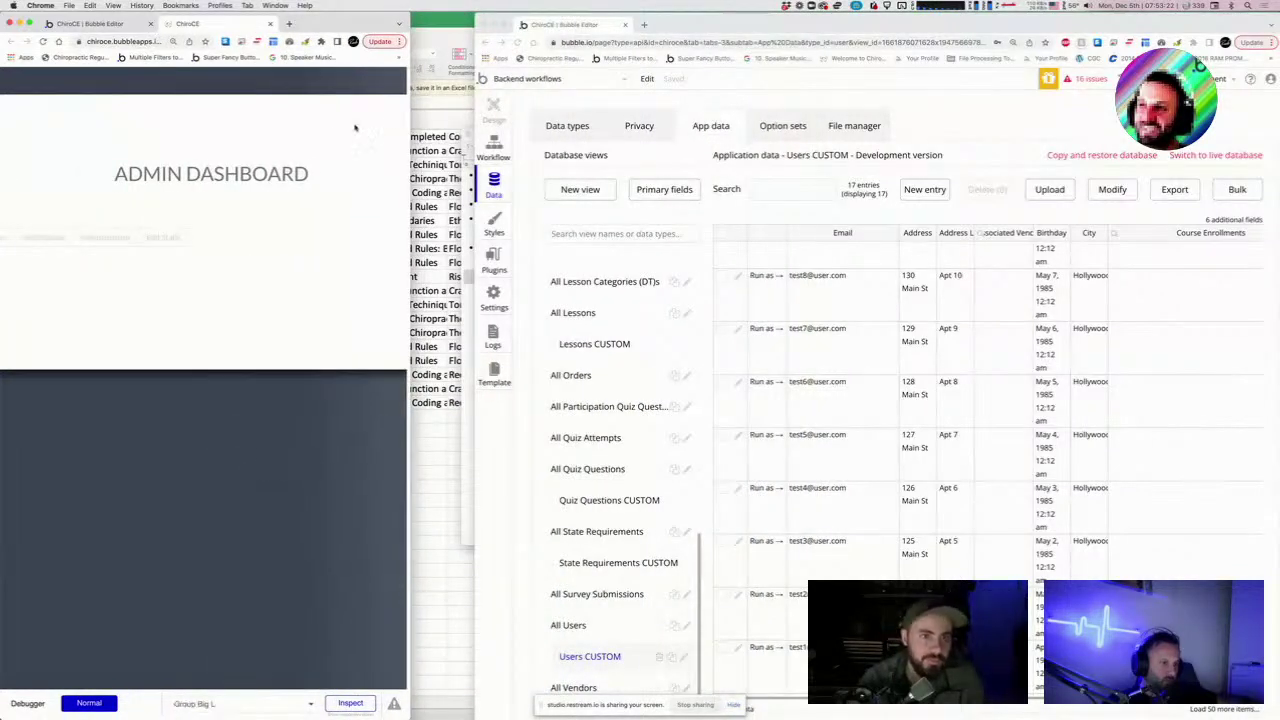
drag(410, 104, 597, 104)
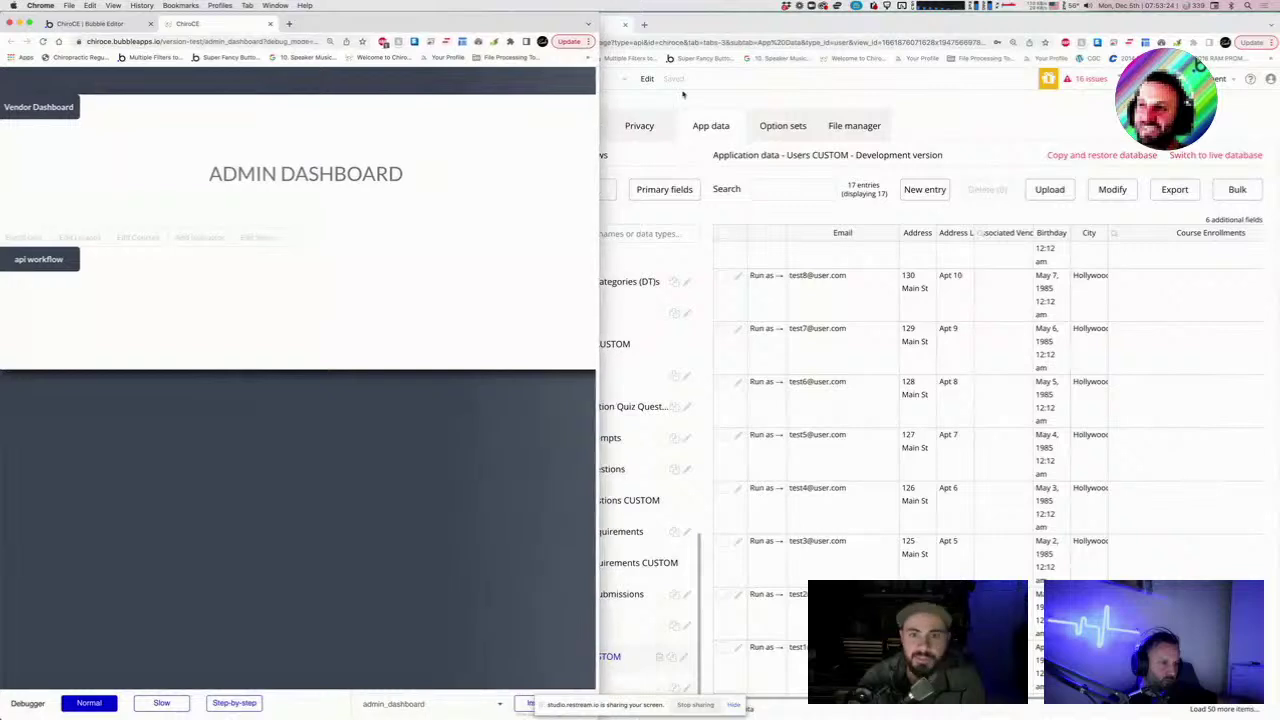
click(741, 27)
drag(741, 27, 690, 25)
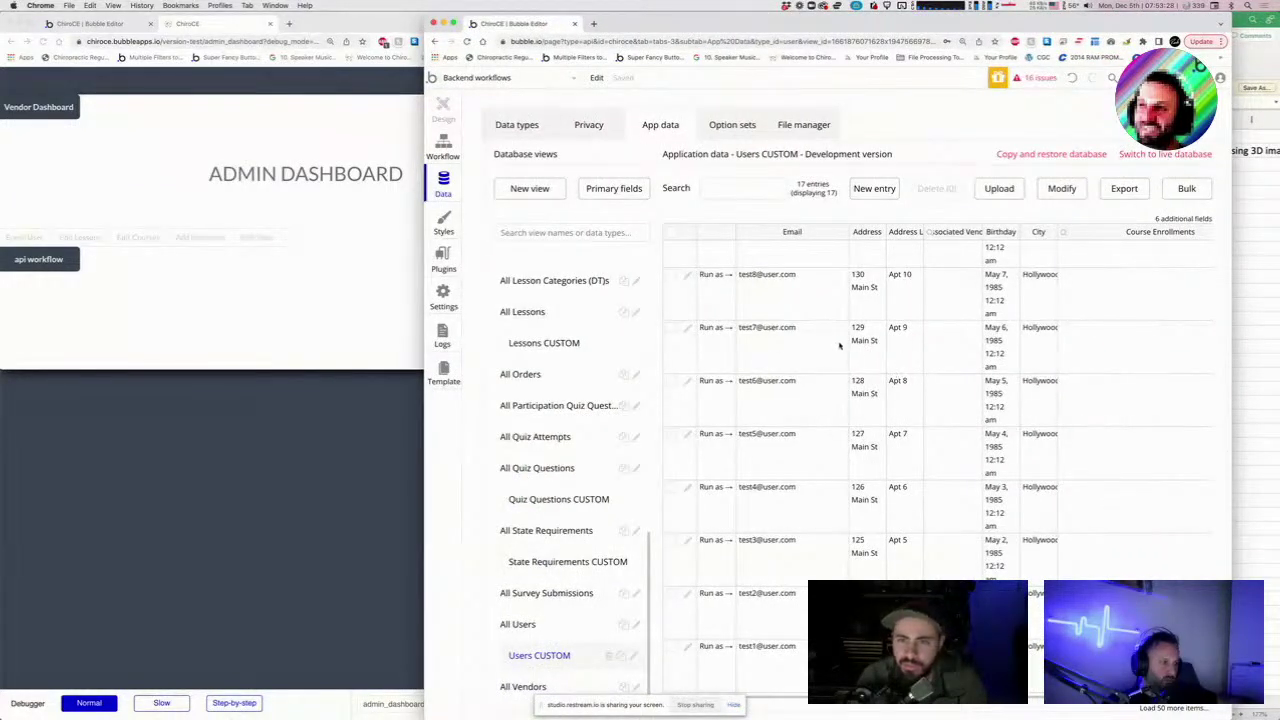
Examine the Course Enrollments field of the test users in the Users CUSTOM view.
scroll(840, 345, right, 4)
scroll(840, 343, up, 1)
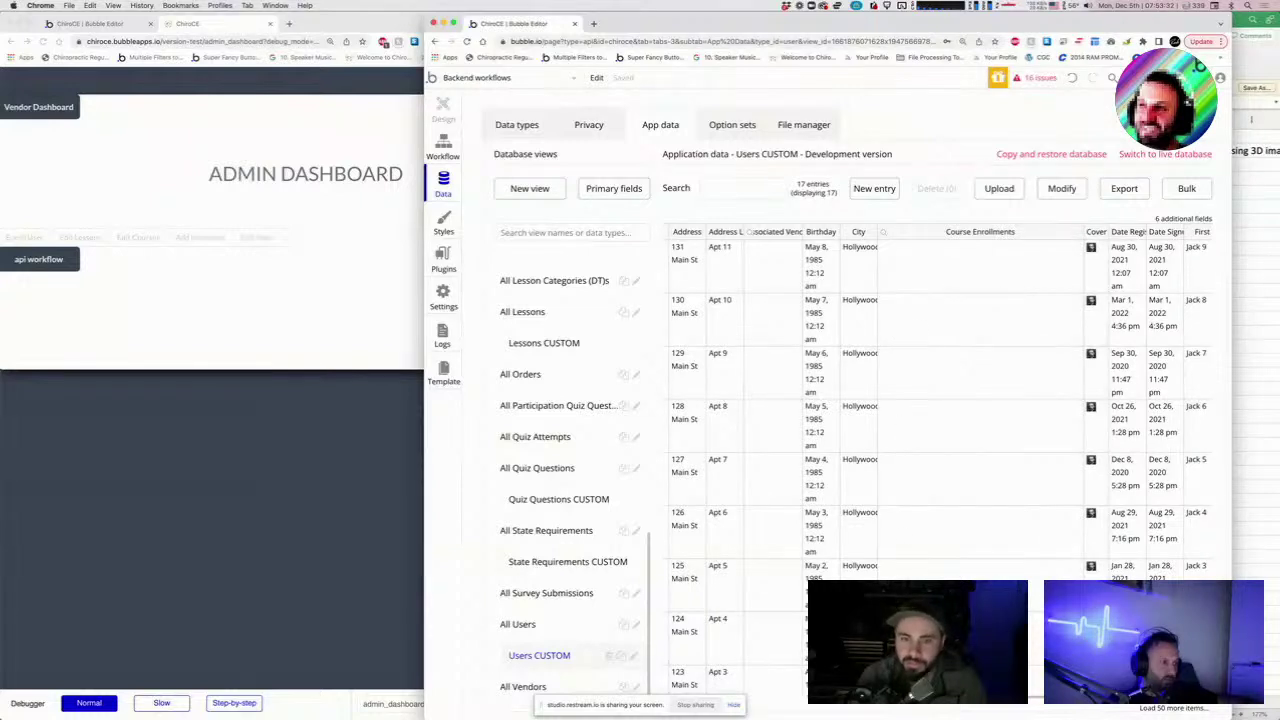
scroll(999, 309, up, 3)
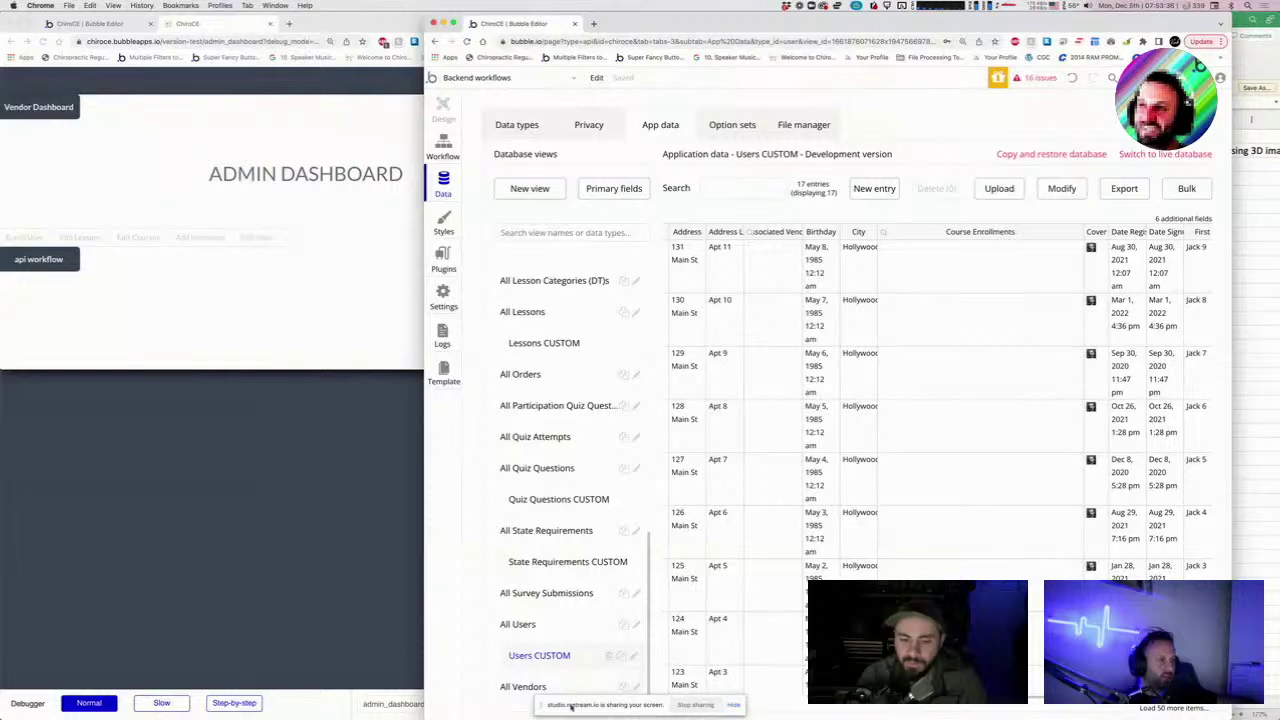
drag(538, 708, 193, 680)
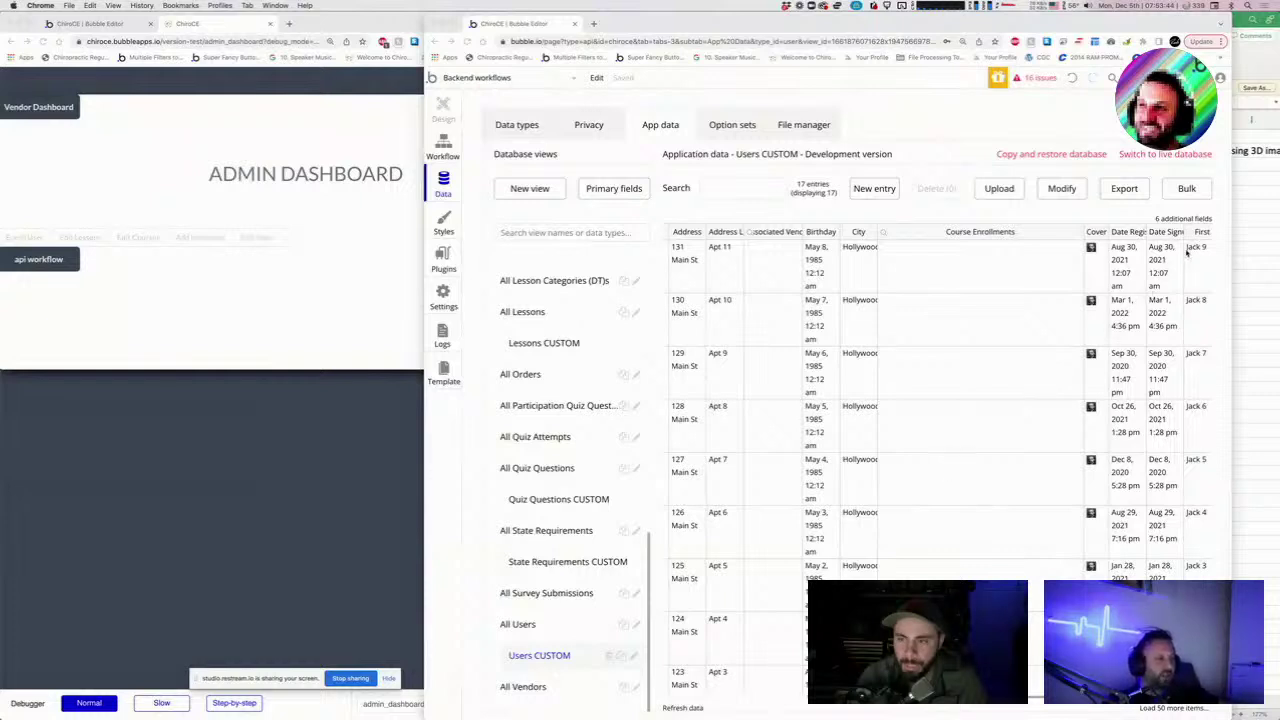
scroll(1062, 343, right, 3)
scroll(1096, 412, down, 3)
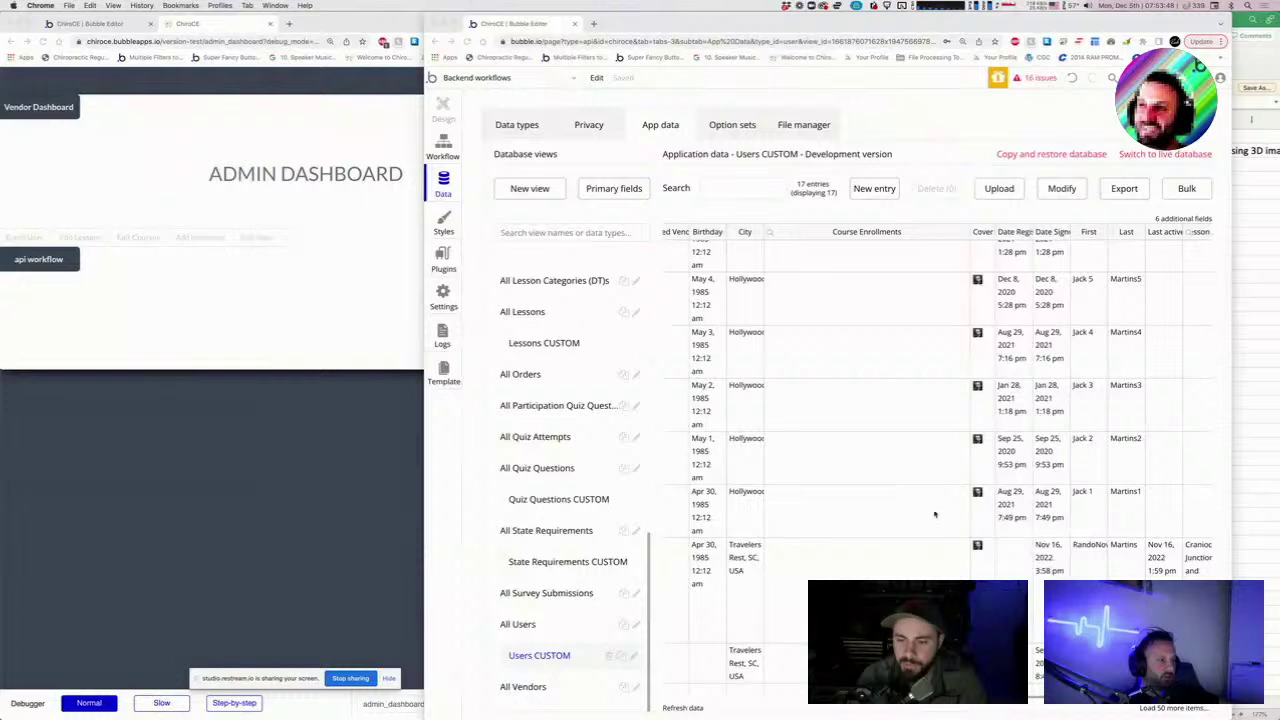
scroll(838, 509, up, 3)
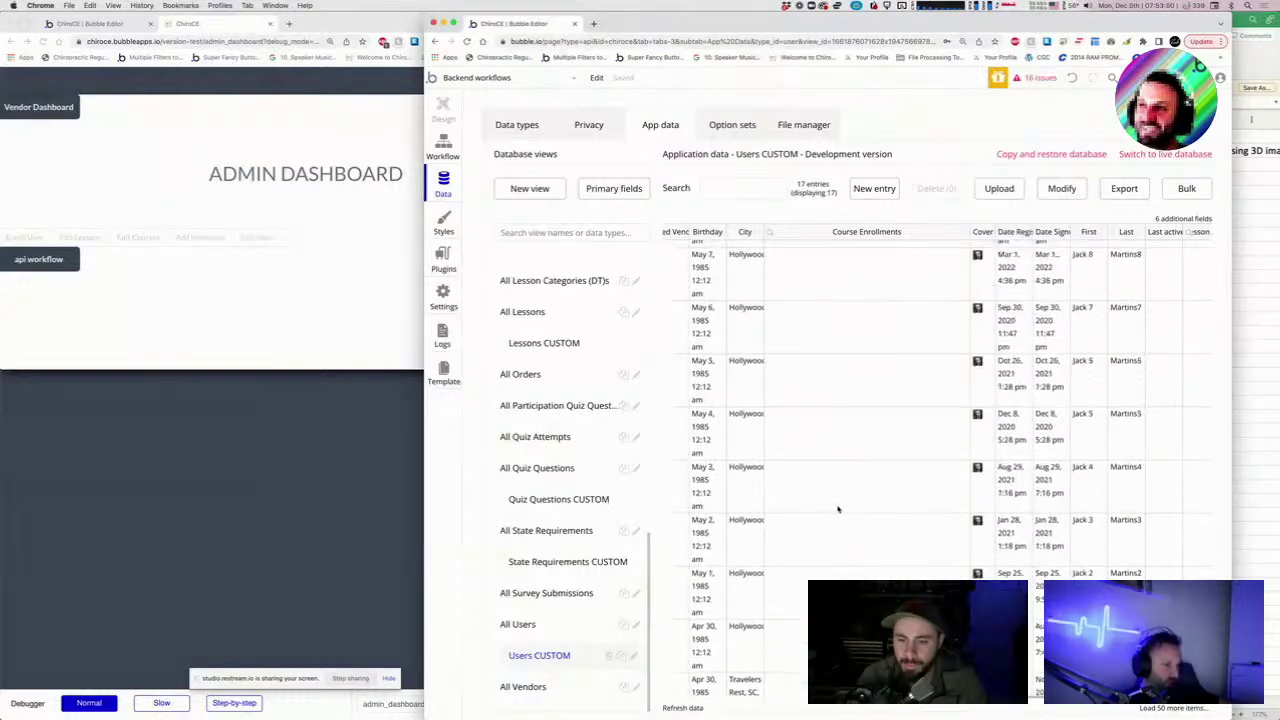
scroll(838, 509, down, 3)
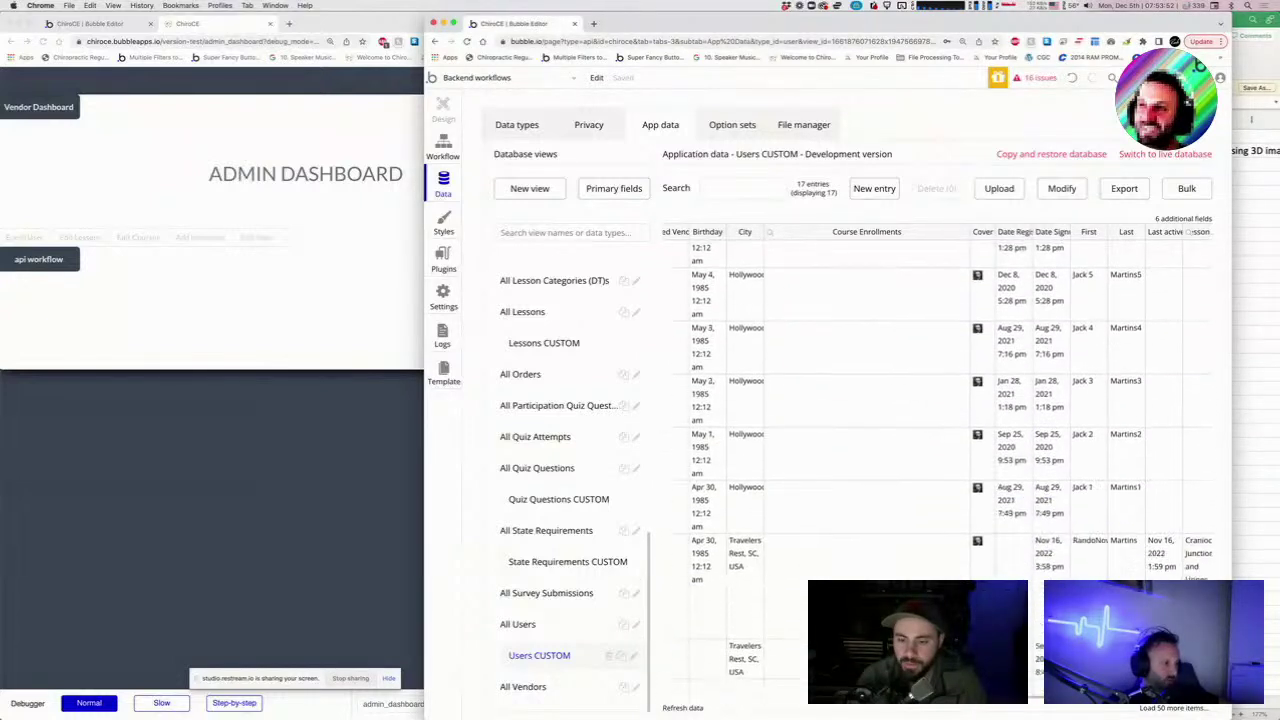
click(865, 510)
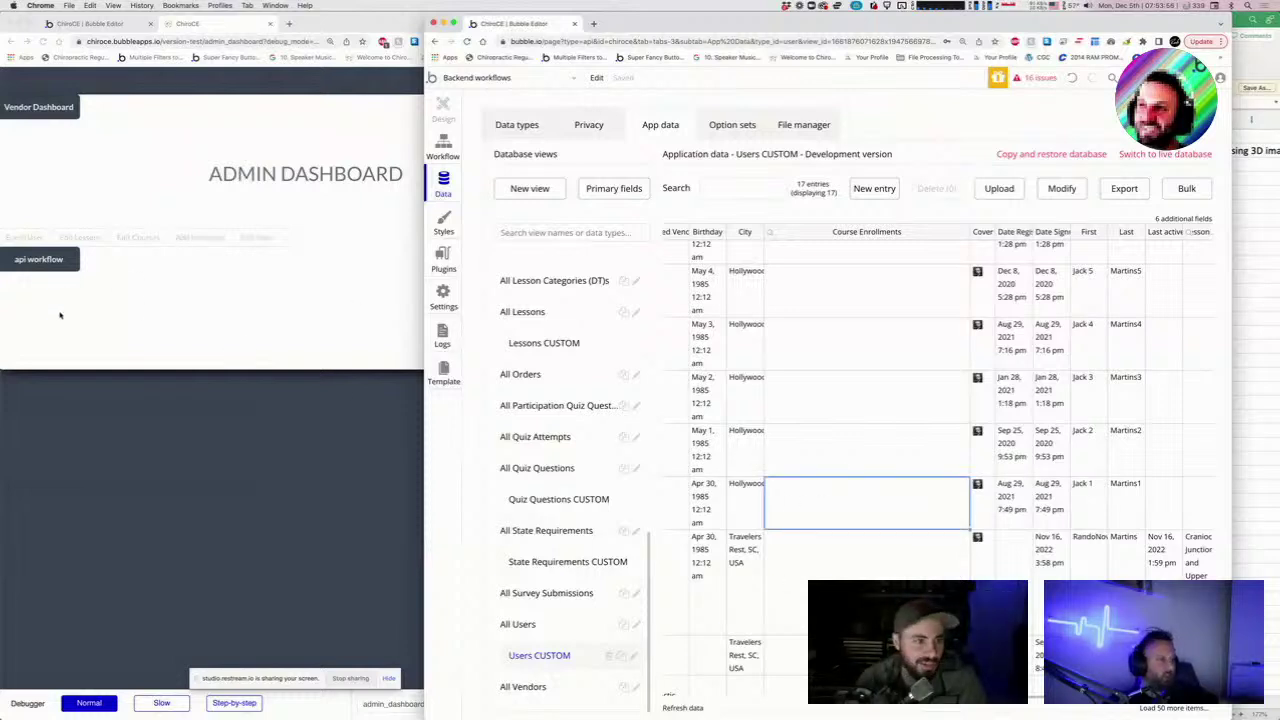
Run the api workflow from the admin dashboard and refresh the Users CUSTOM data.
click(178, 304)
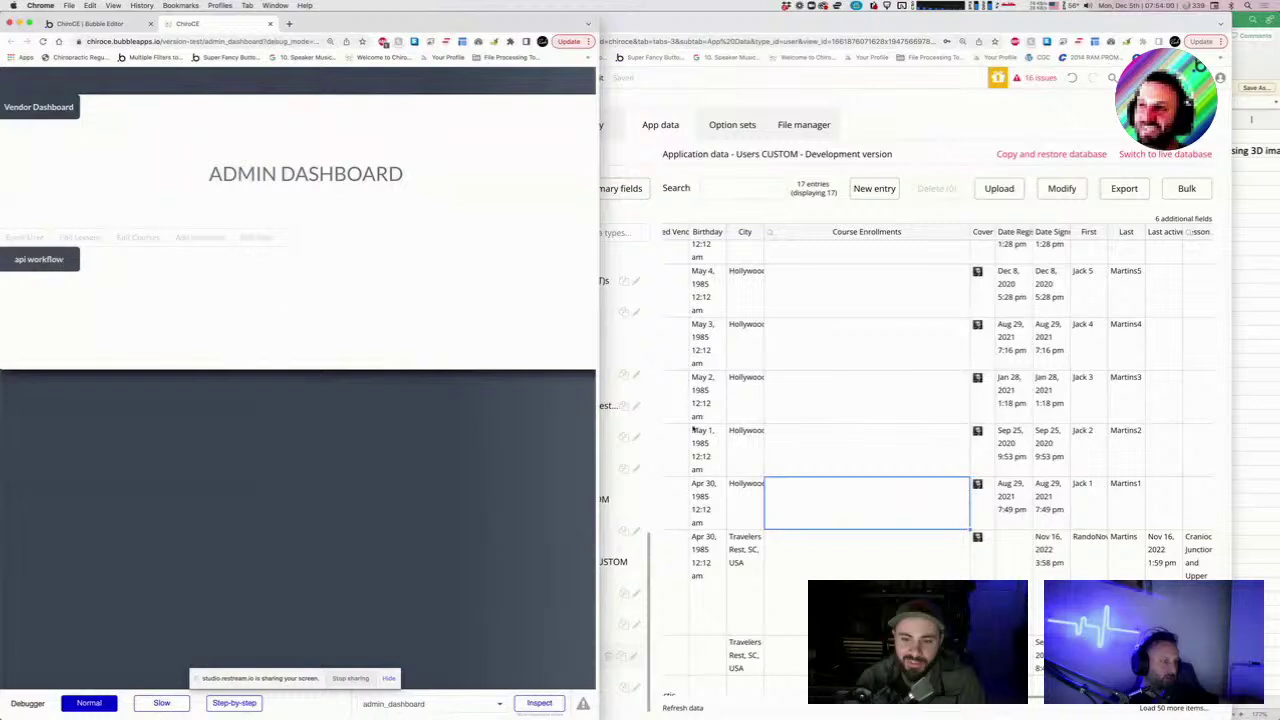
scroll(905, 444, down, 2)
scroll(905, 444, down, 3)
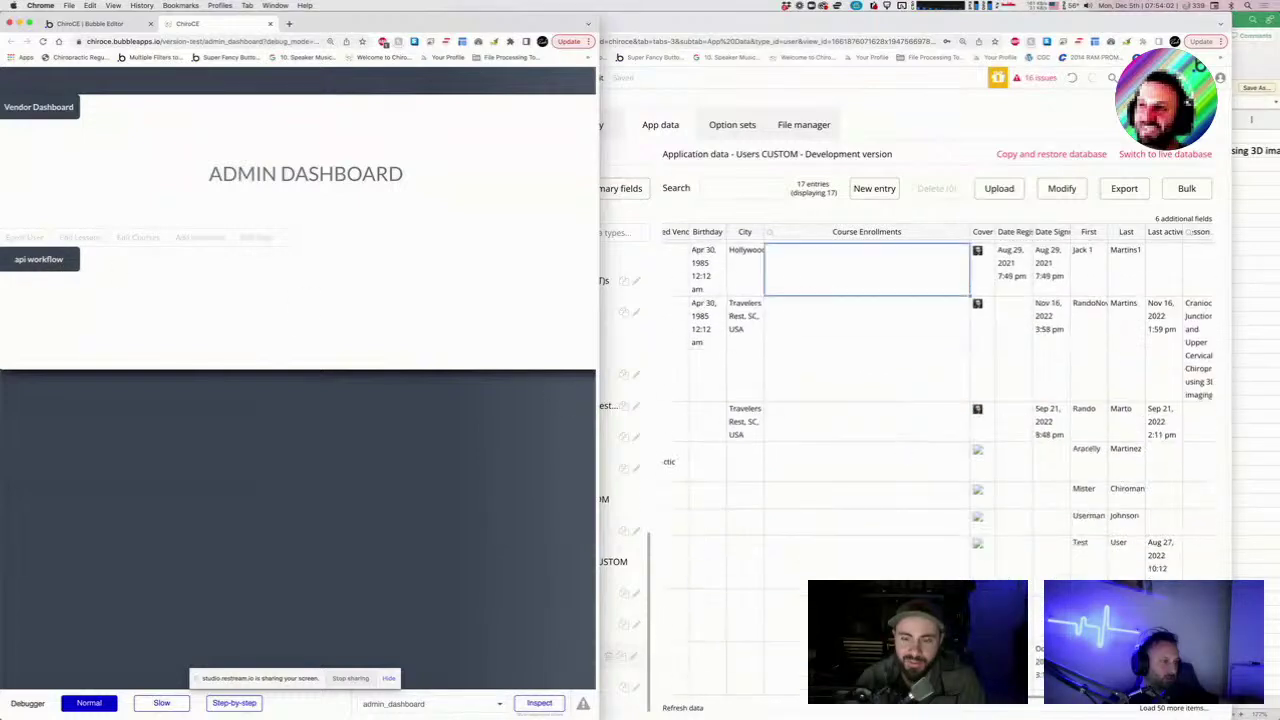
click(677, 708)
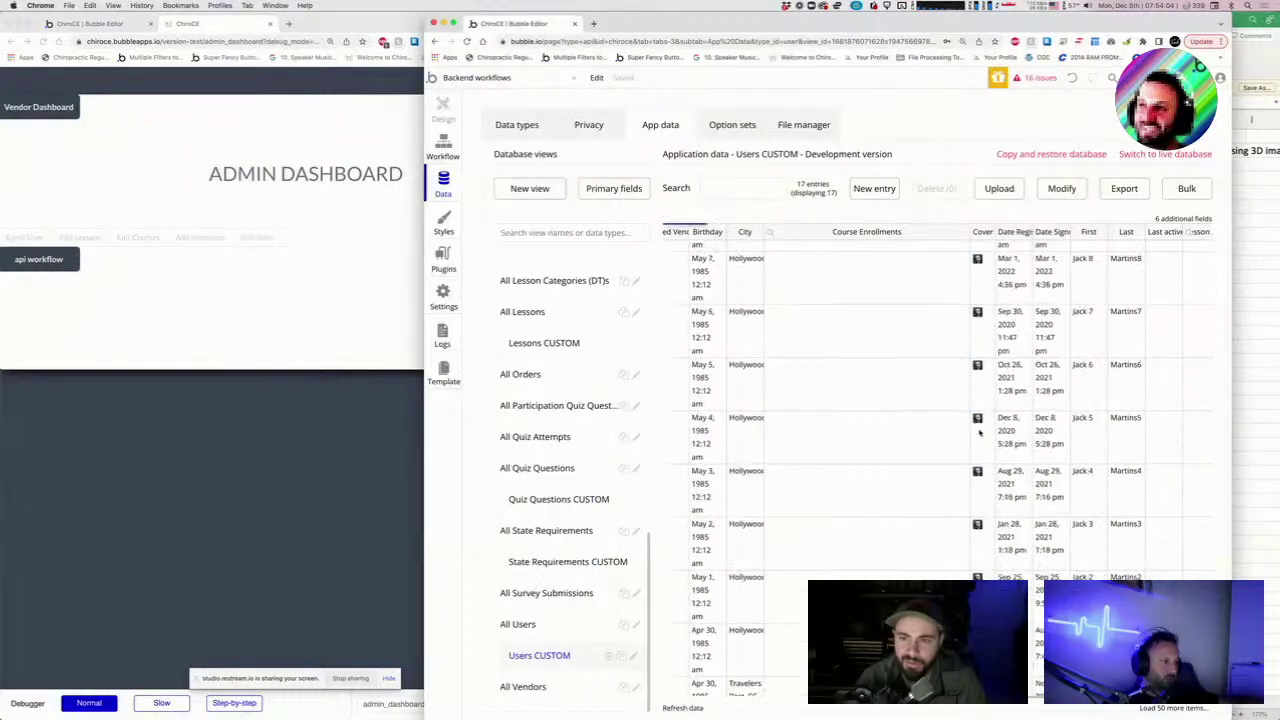
scroll(980, 458, down, 2)
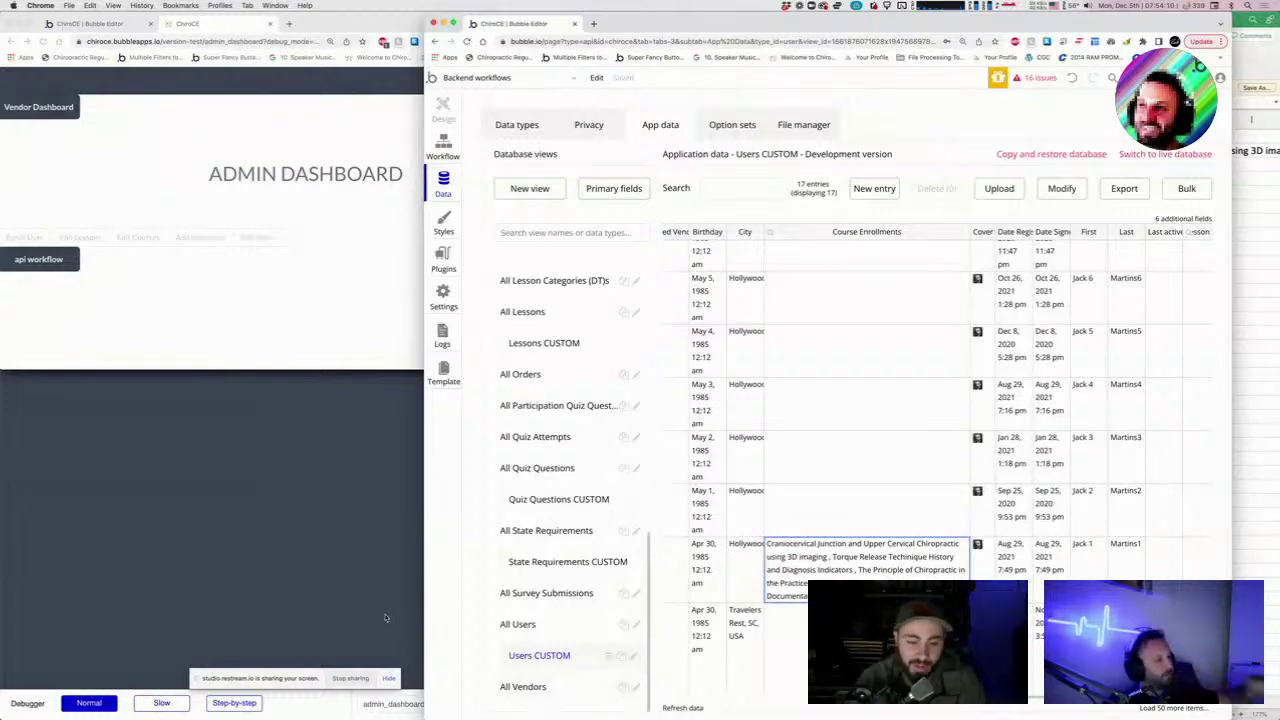
Widen the data window and compare Course Enrollments with wpid across the user rows.
key(ctrl+alt+Return)
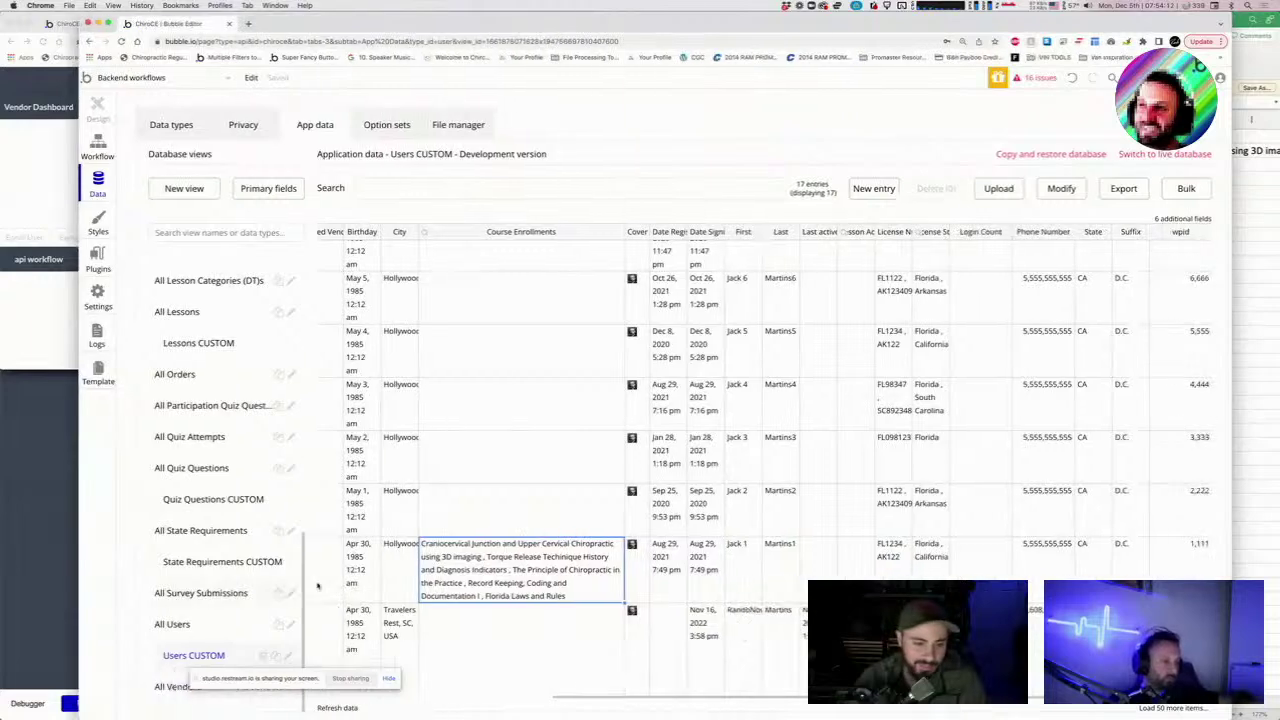
click(618, 612)
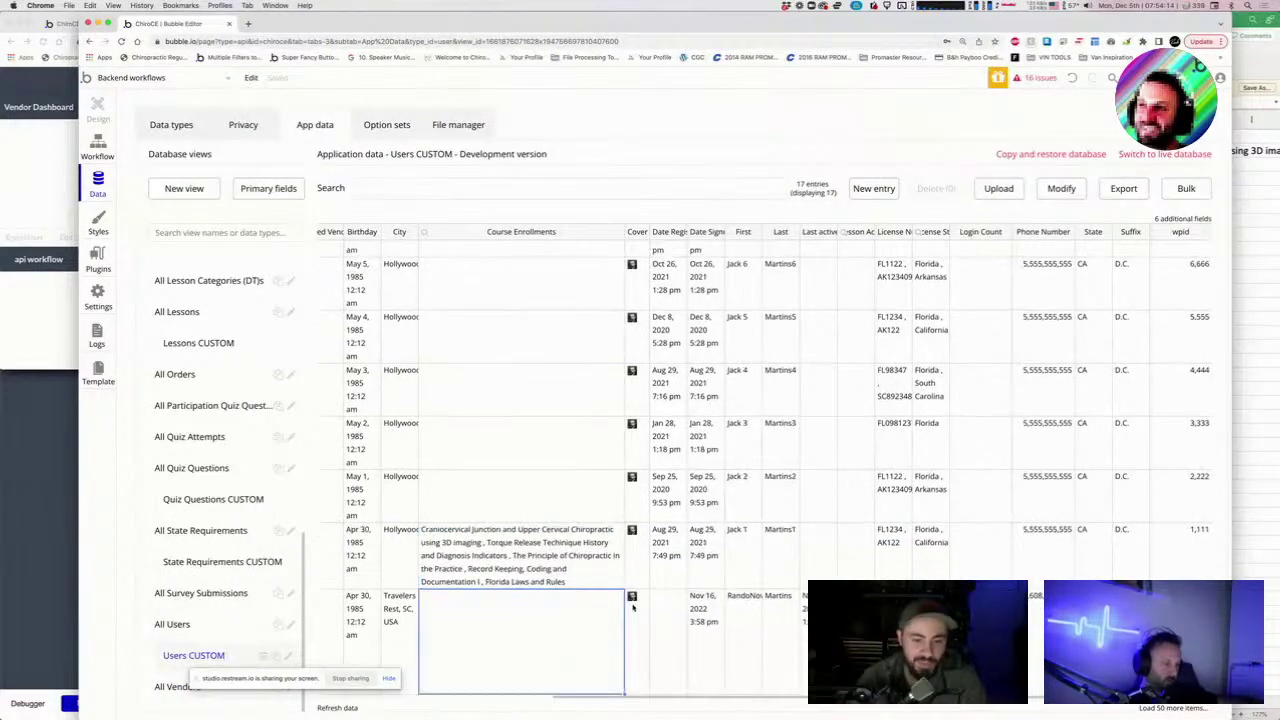
scroll(632, 606, down, 5)
scroll(401, 583, left, 5)
scroll(401, 583, up, 2)
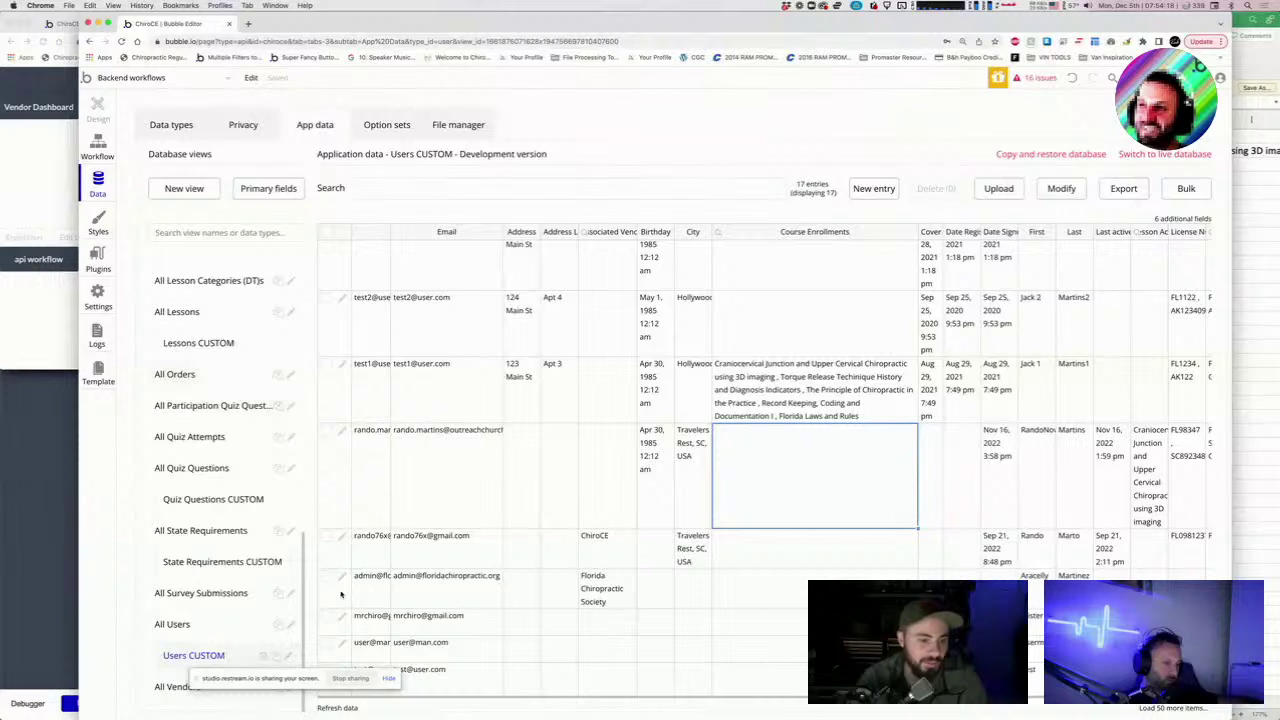
Switch to the All Users view and run the app as the first test user.
click(365, 445)
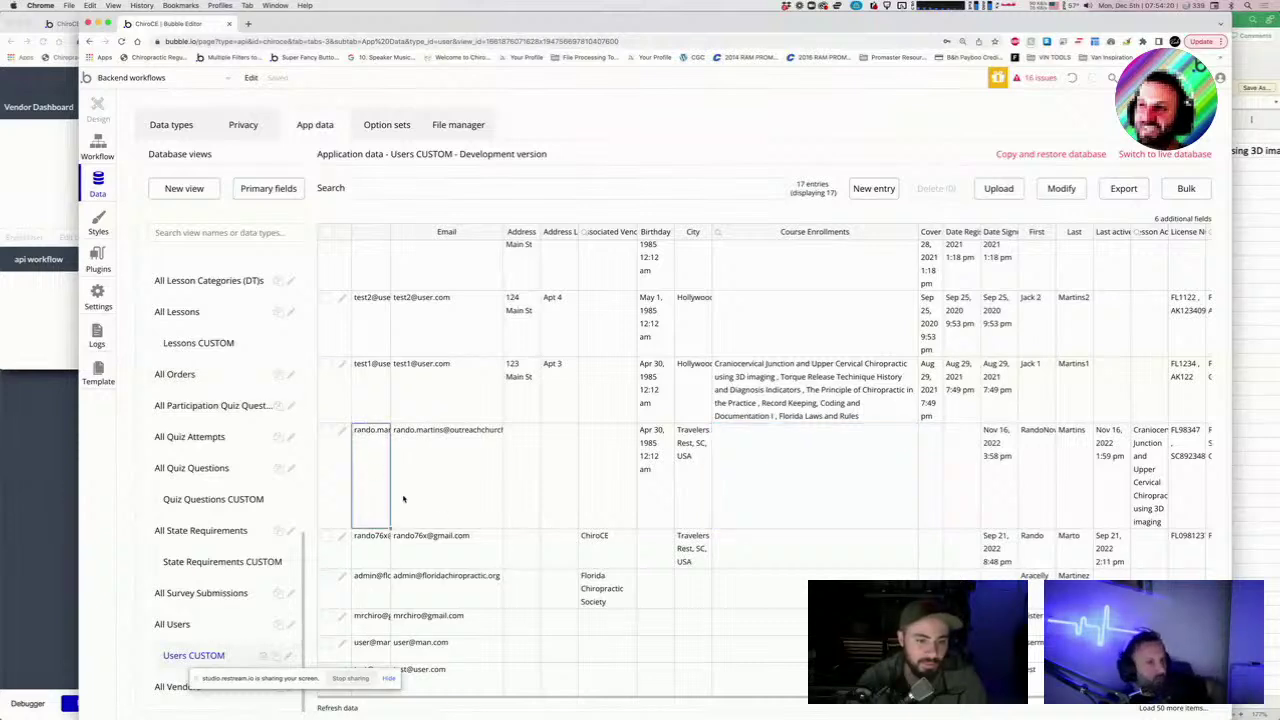
click(178, 622)
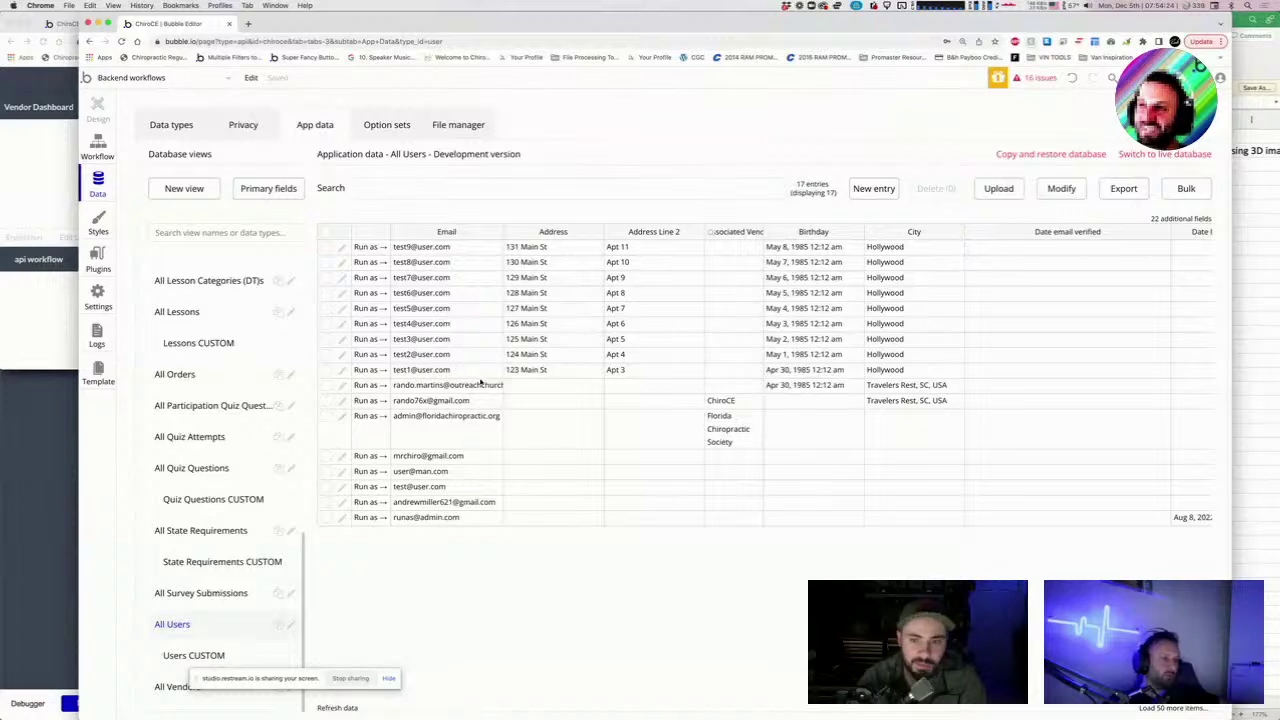
click(368, 370)
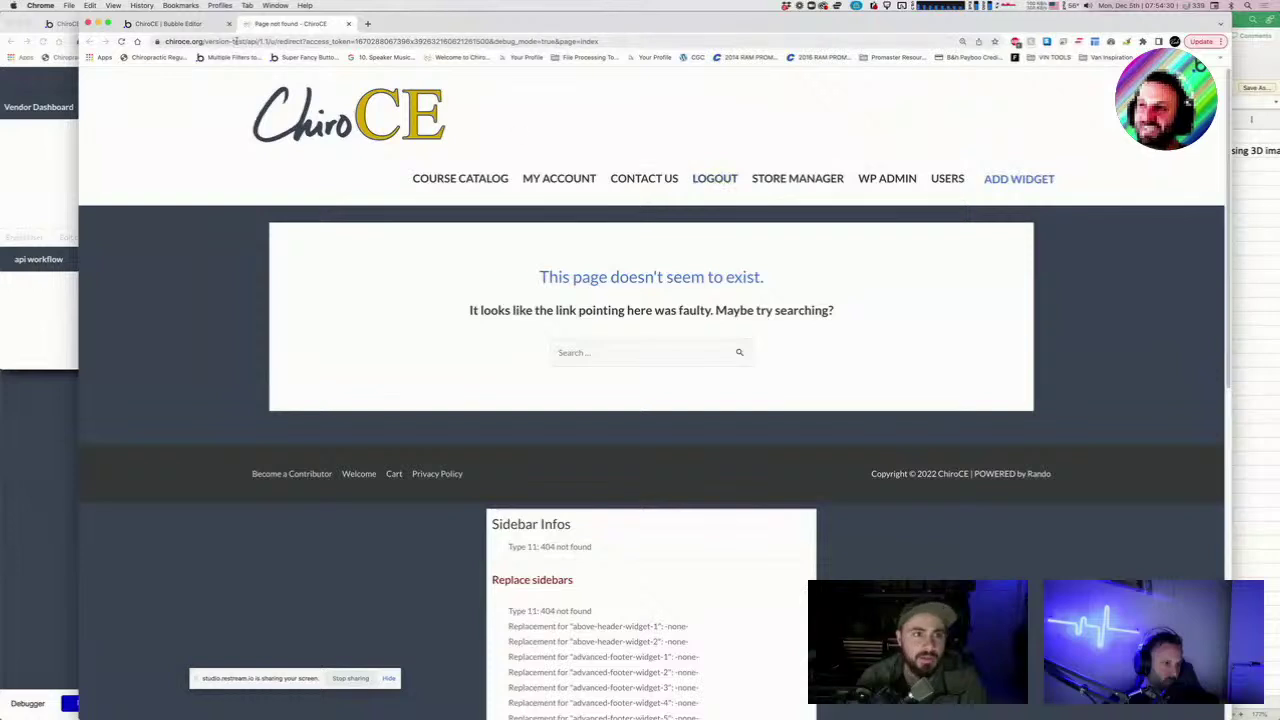
Load chiroce.bubbleapps.io/version-test/my_account in the newly opened page and dismiss its login popup.
click(235, 41)
drag(228, 41, 187, 41)
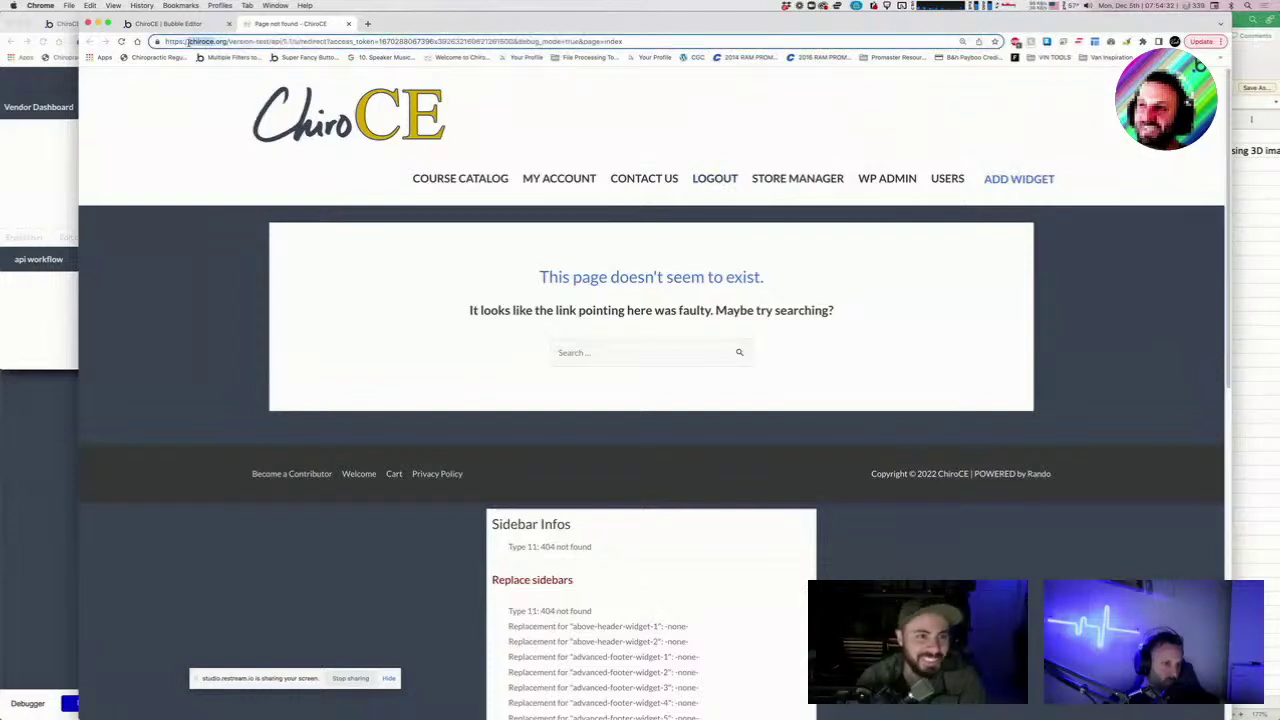
triple_click(187, 41)
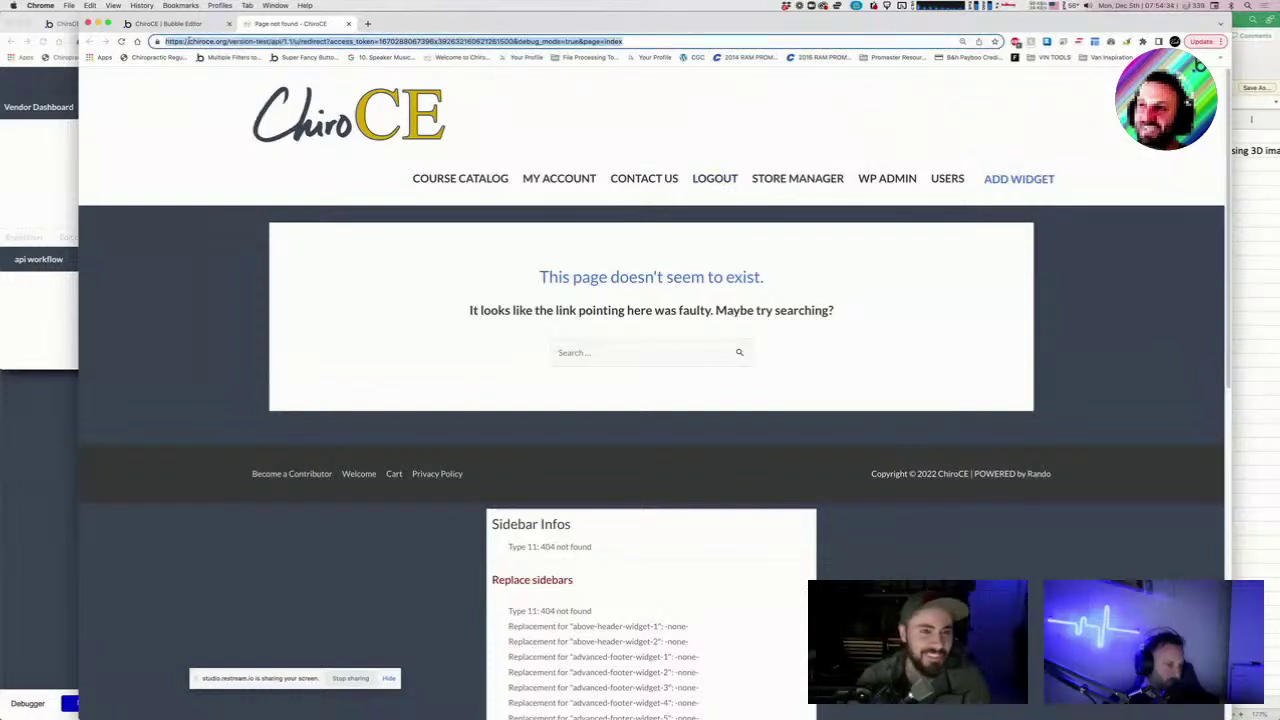
text(chi)
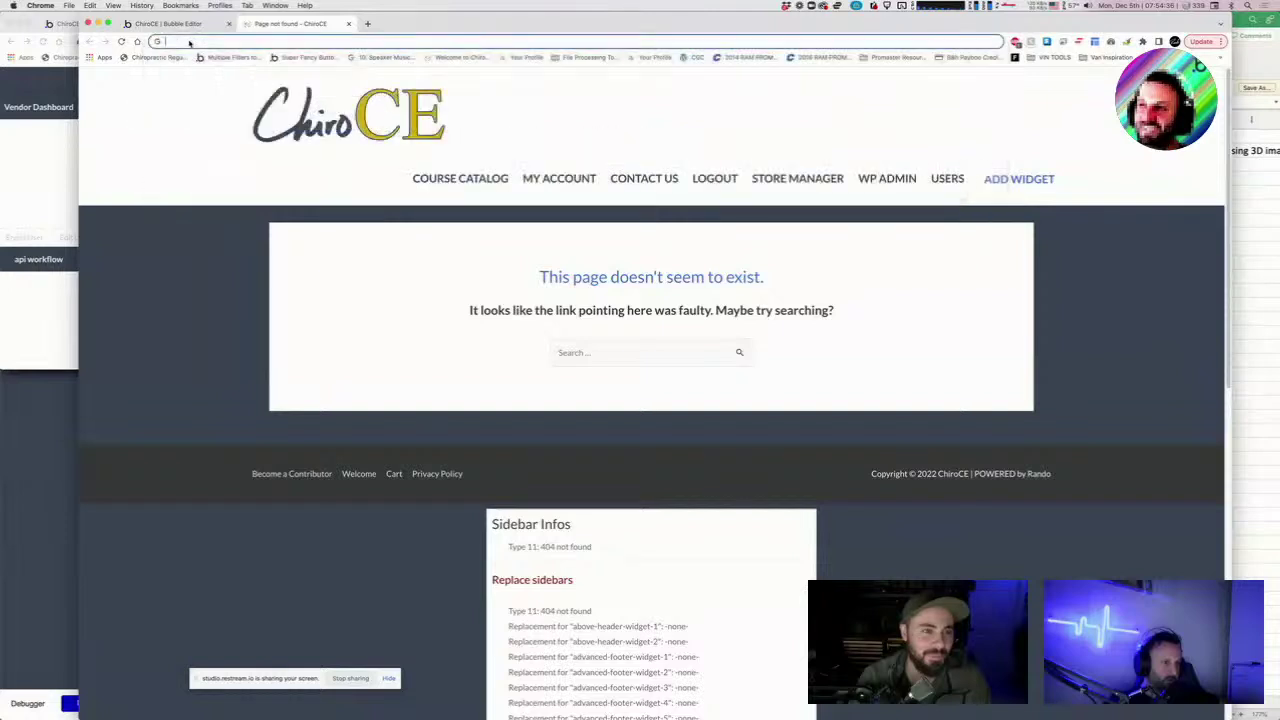
key(End)
key(BackSpace)
key(BackSpace)
key(BackSpace)
key(BackSpace)
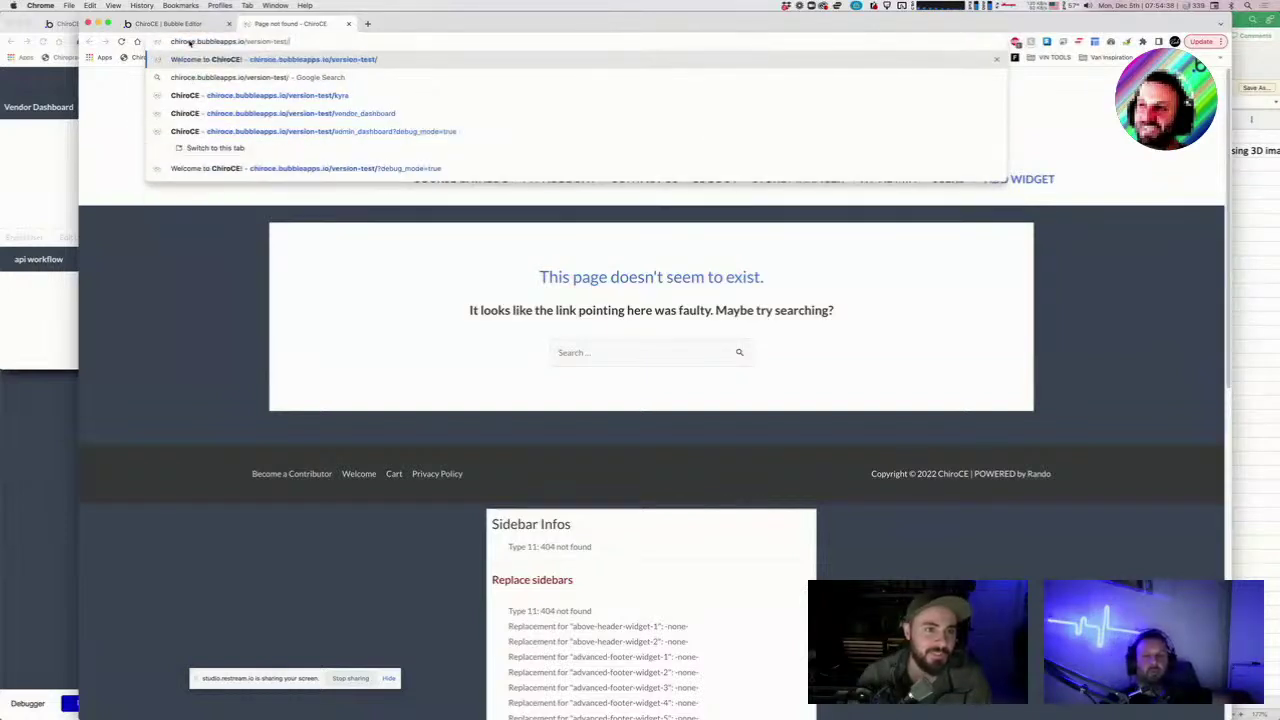
text(my_account)
key(Return)
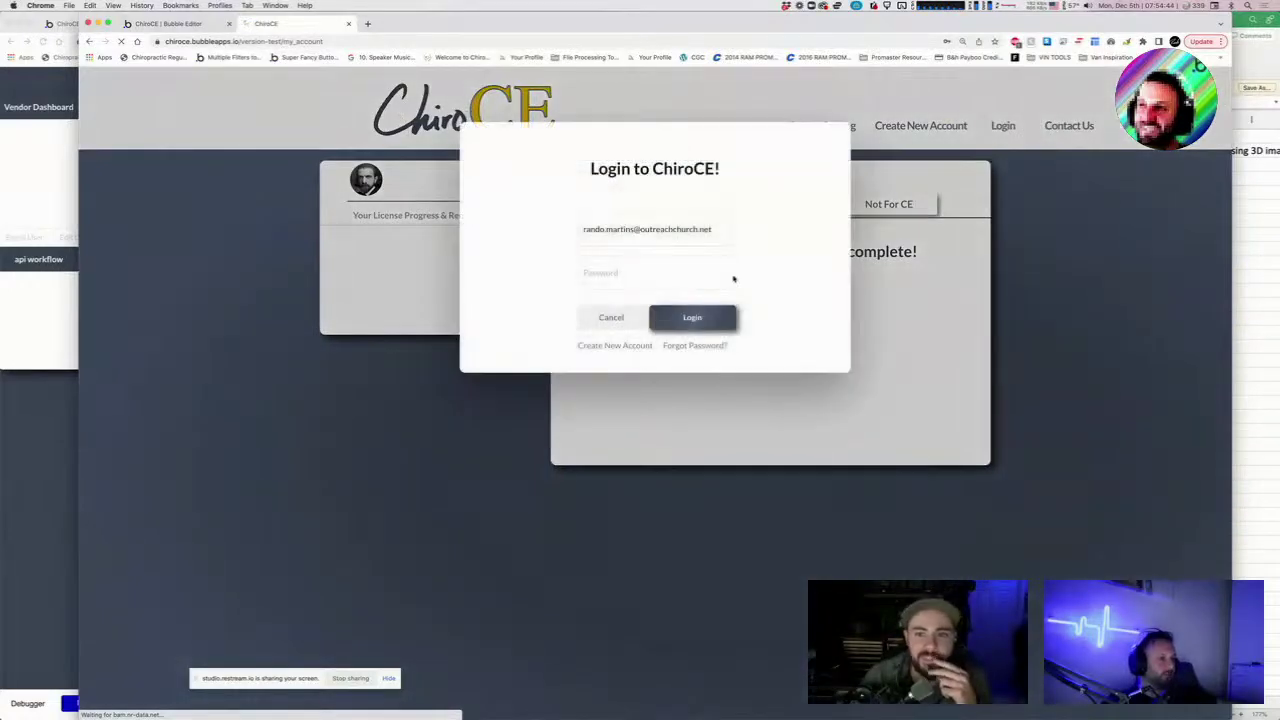
click(630, 318)
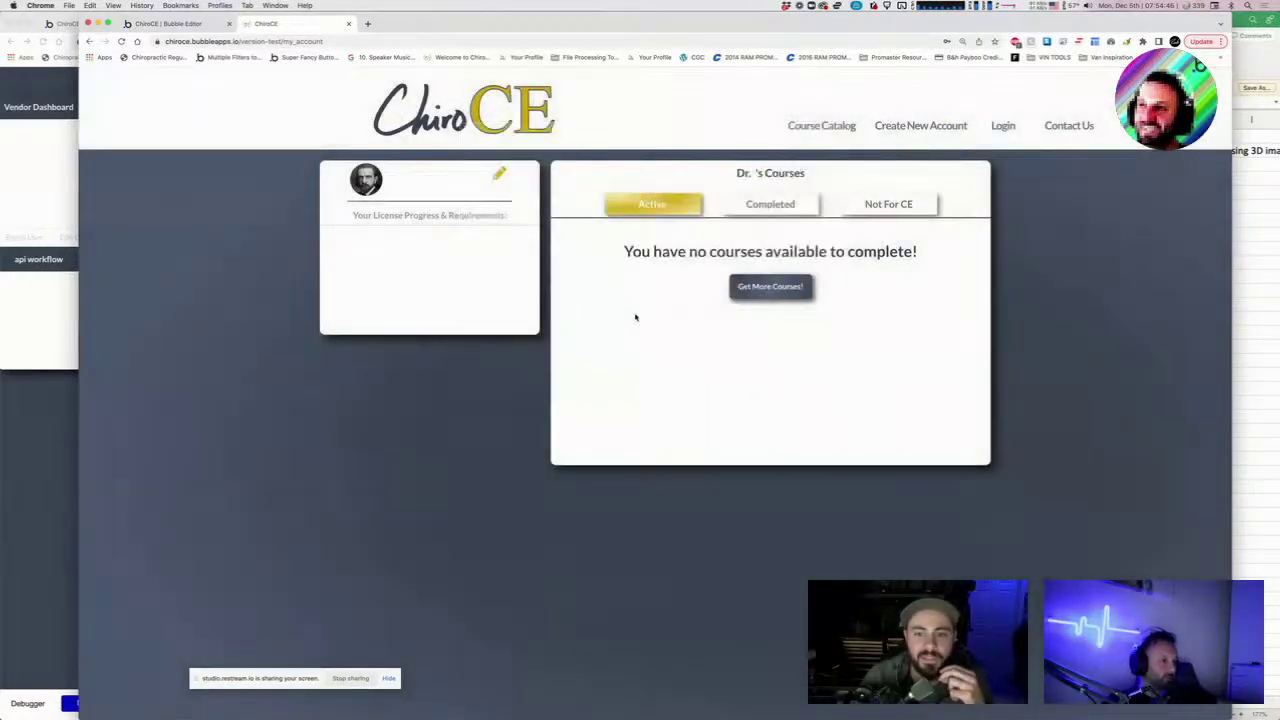
Return to the Bubble editor and check the app's domain settings for chiroce.org.
click(163, 23)
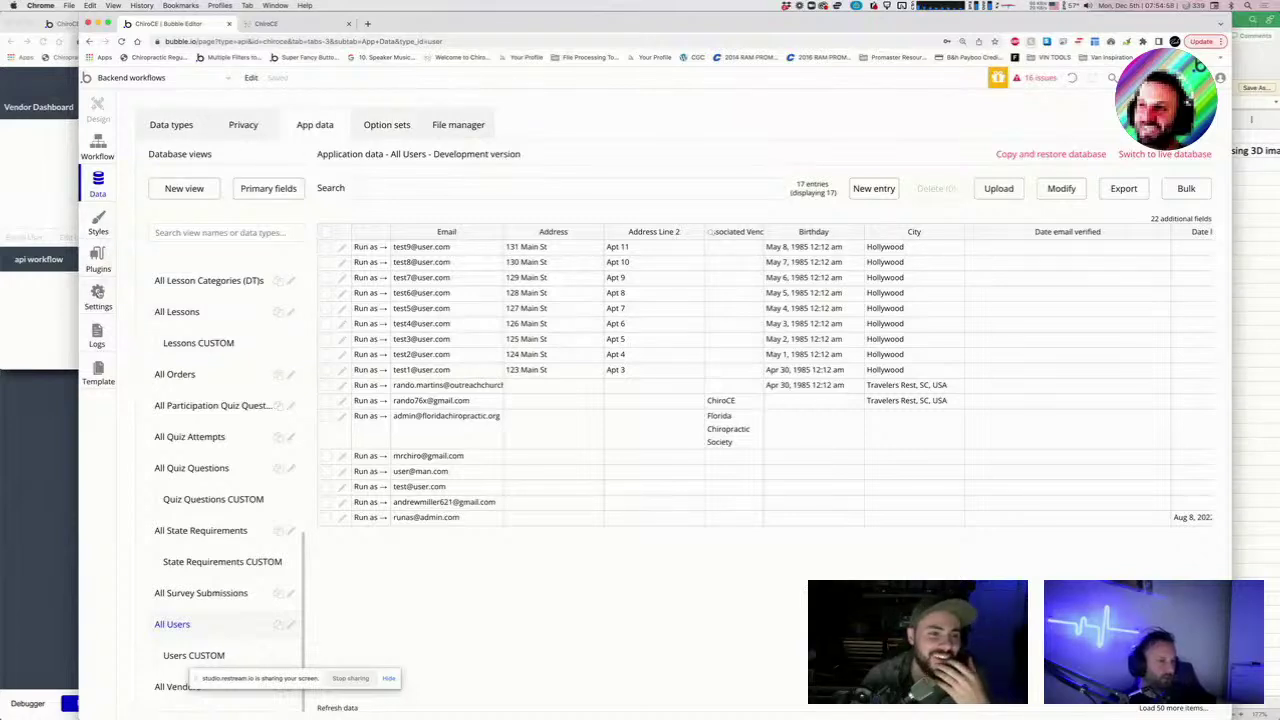
click(97, 292)
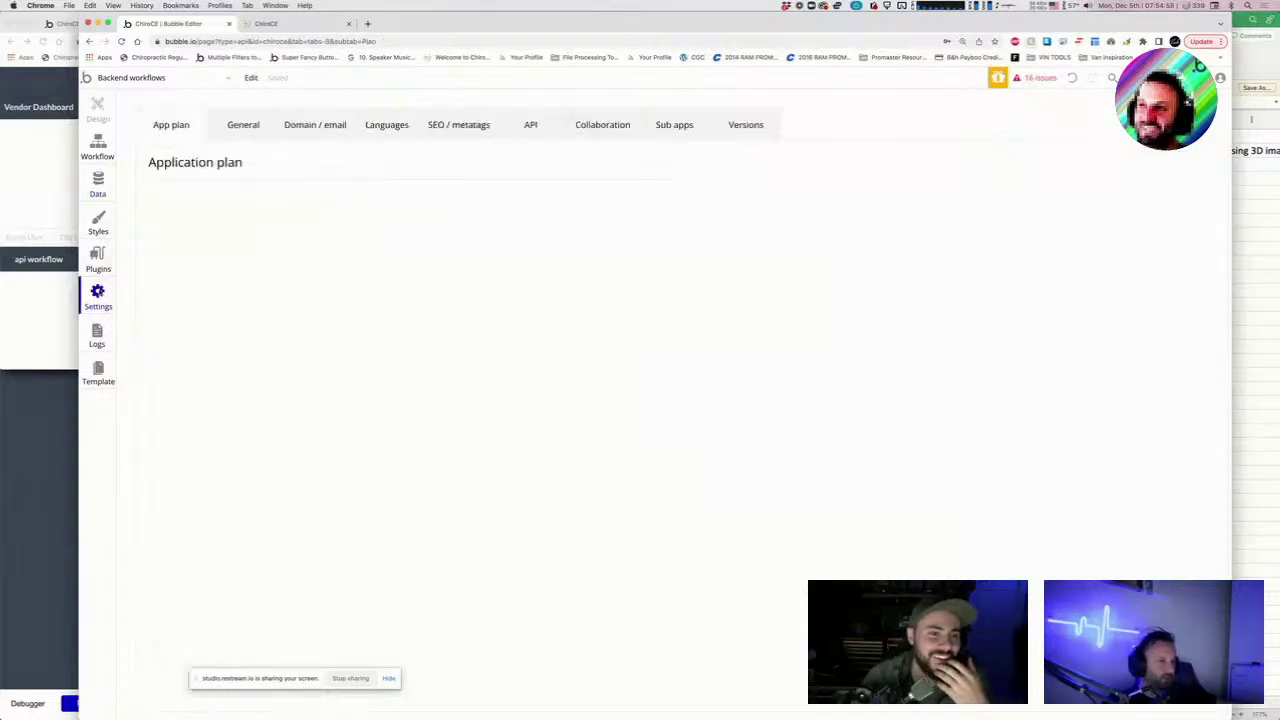
click(300, 125)
double_click(305, 195)
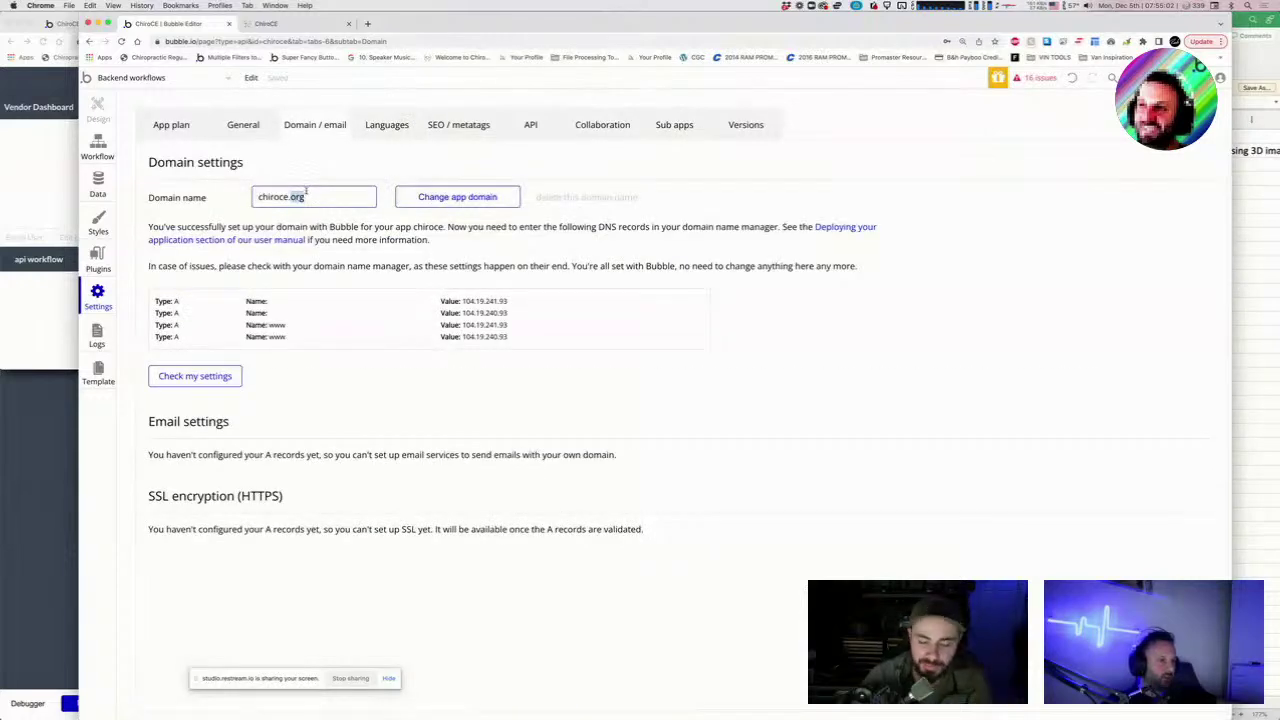
click(286, 199)
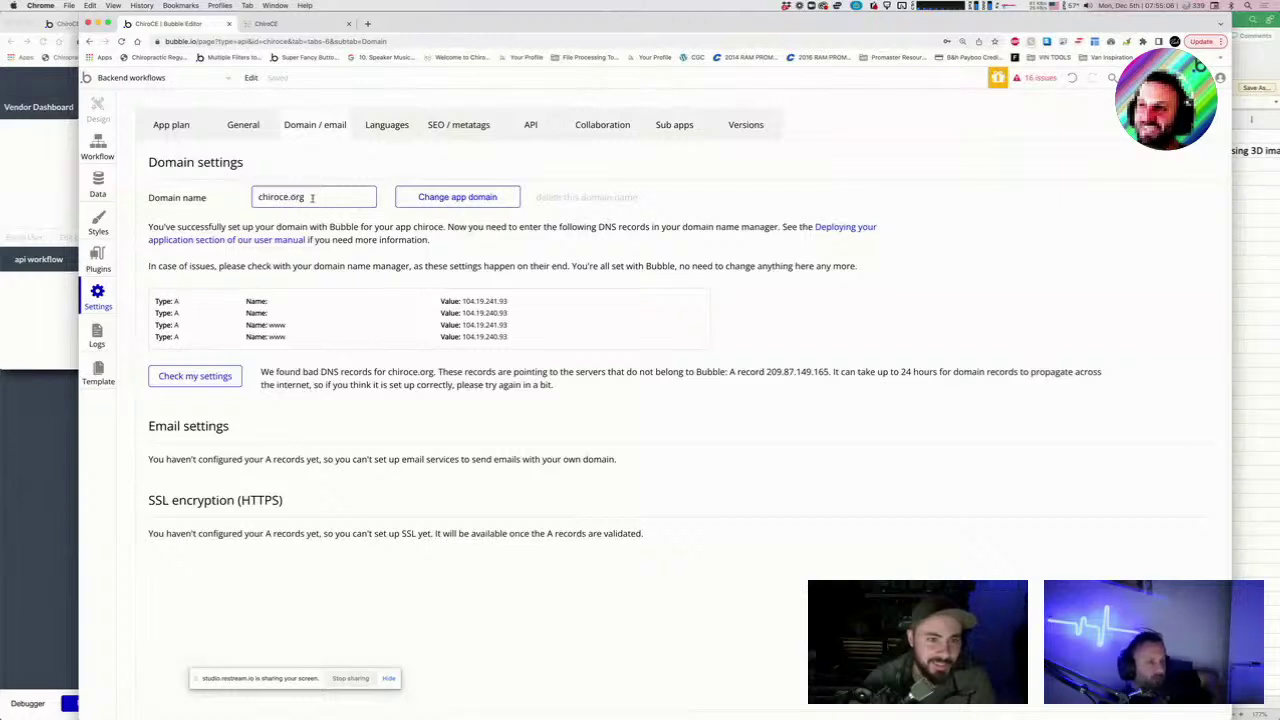
Clear the chiroce.org domain name from the app's domain settings.
drag(316, 199, 220, 199)
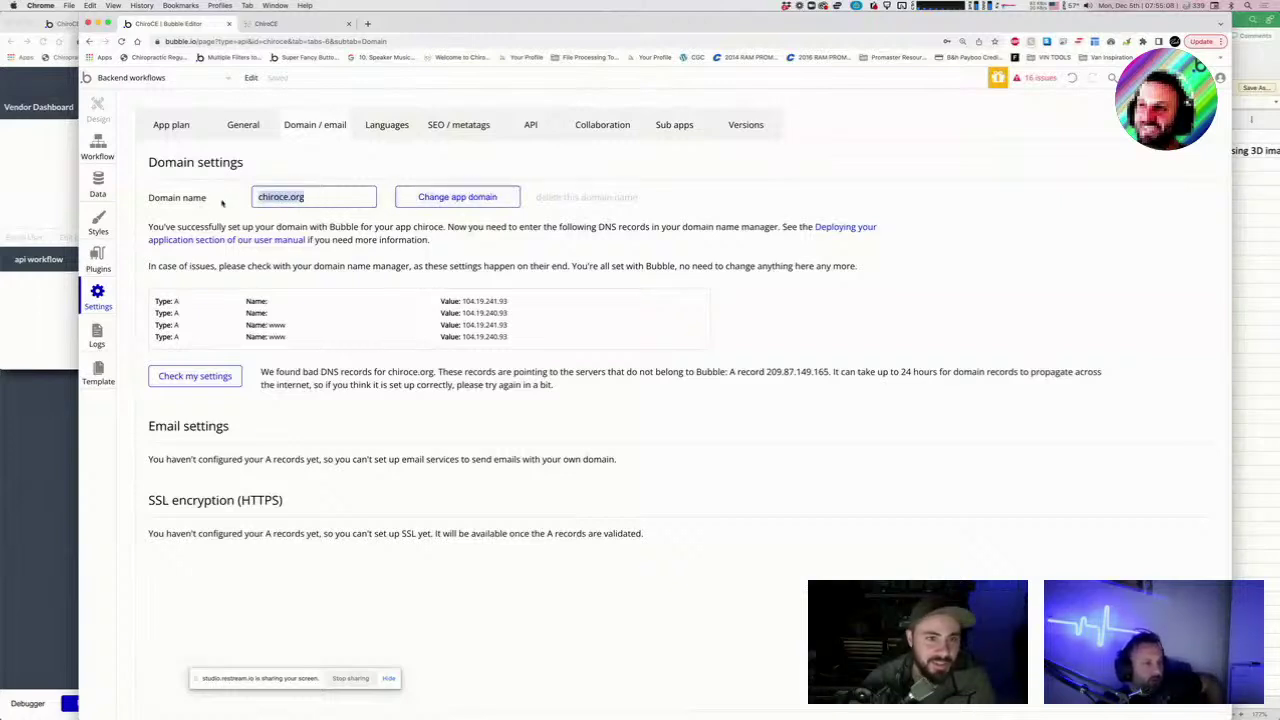
key(BackSpace)
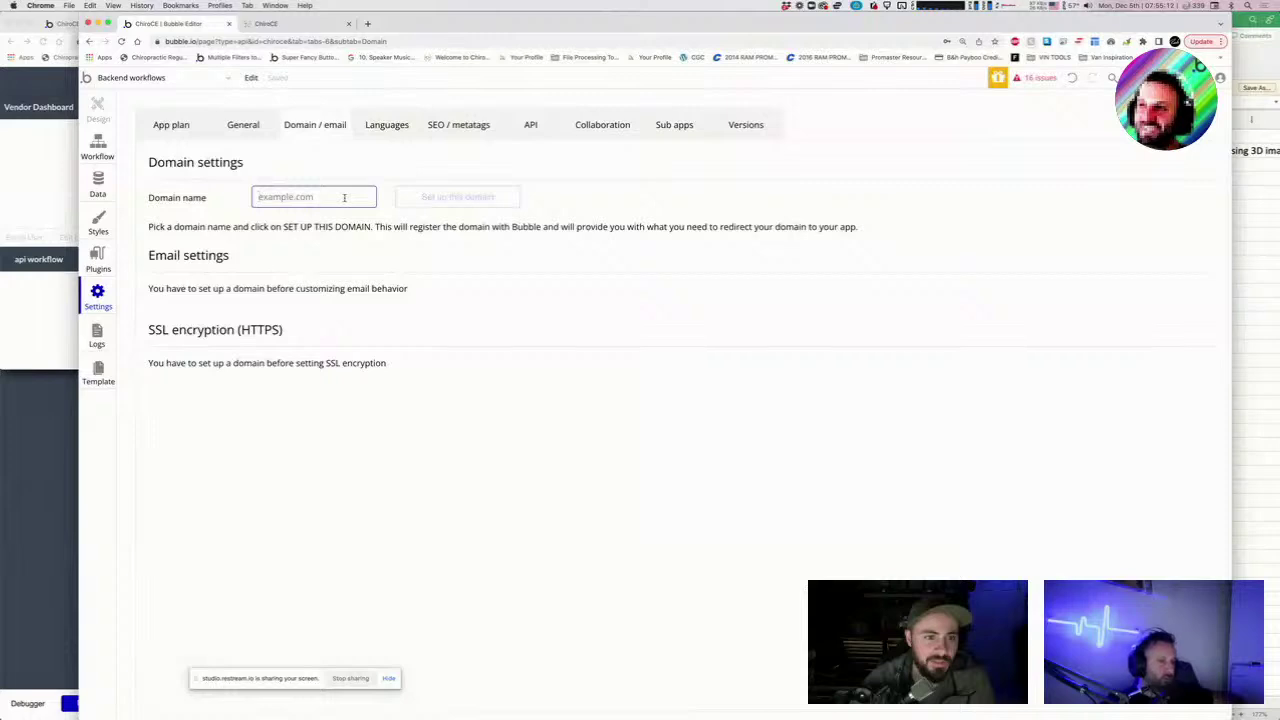
click(283, 174)
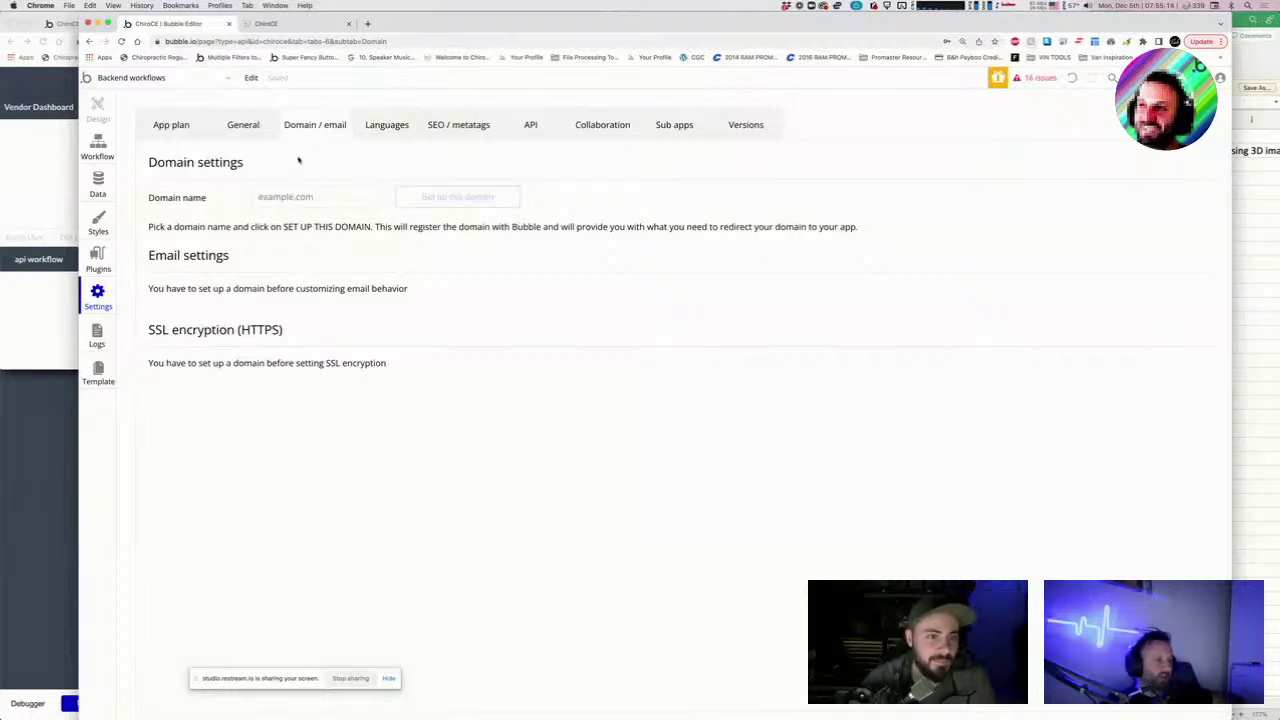
key(ctrl+Tab)
key(ctrl+shift+Tab)
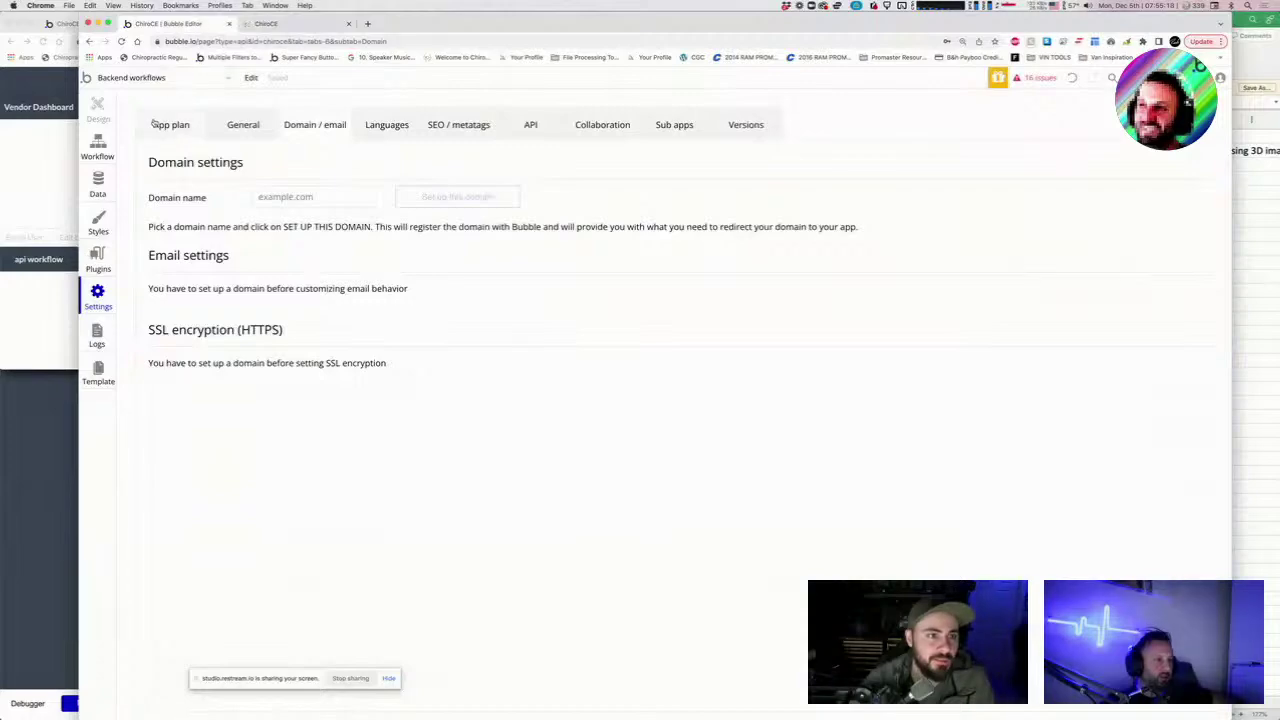
Return to the All Users data, close the old app preview, and run the app as the first test user.
click(104, 180)
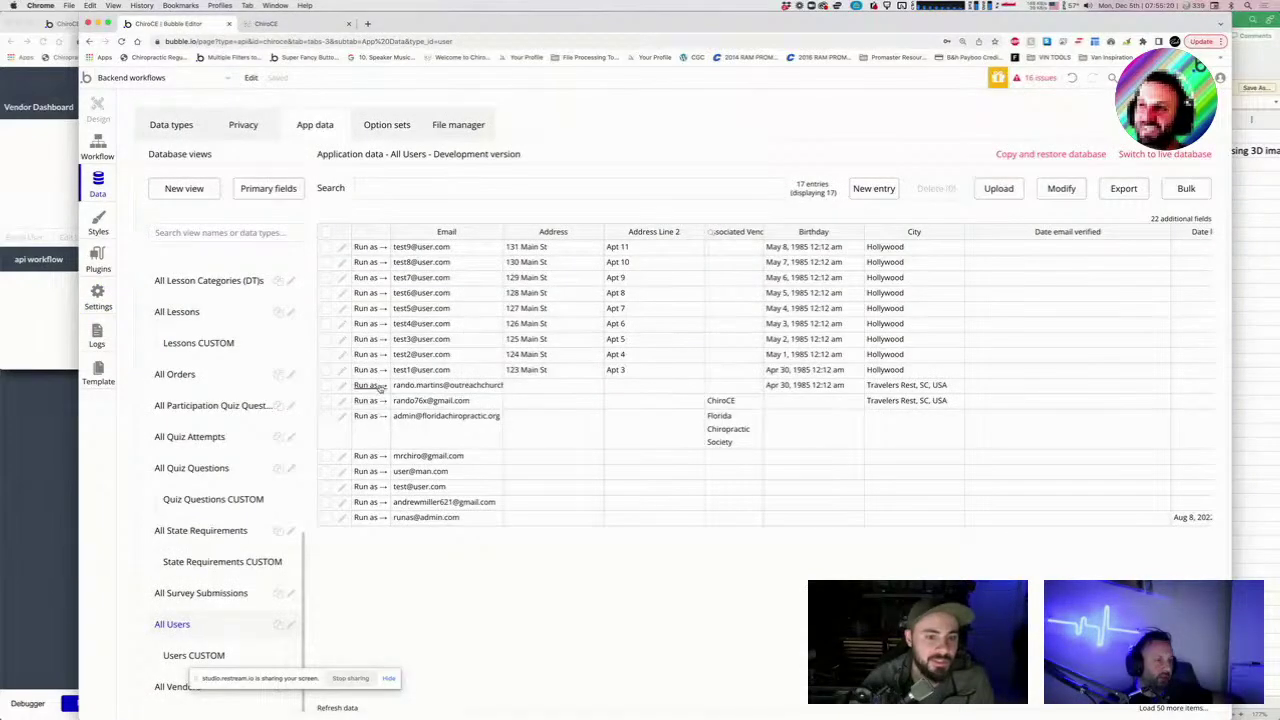
key(ctrl+Tab)
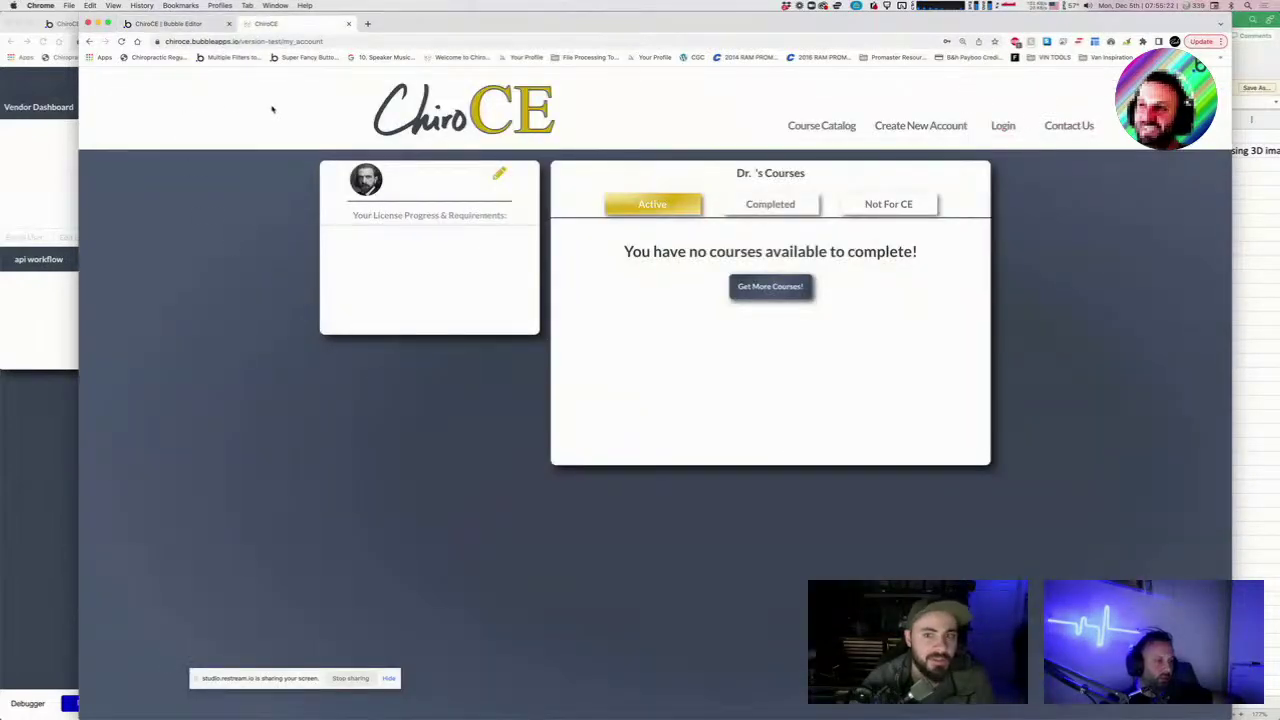
key(ctrl+shift+Tab)
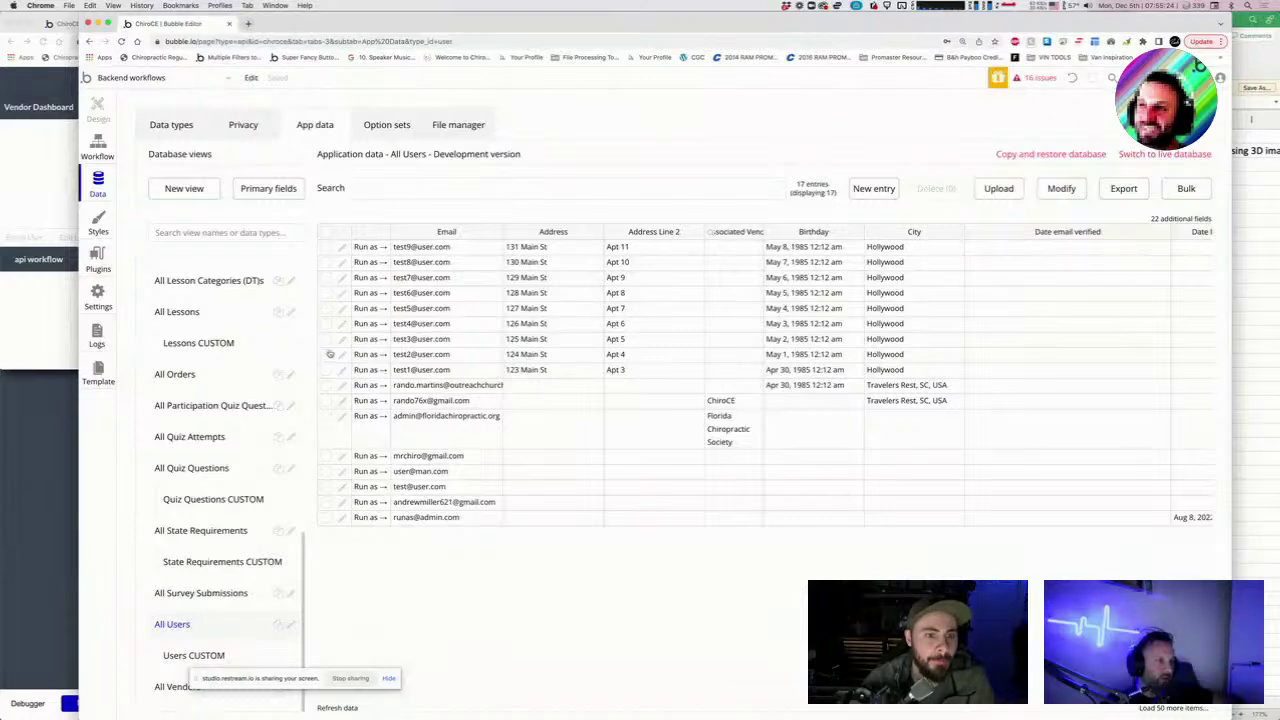
click(362, 376)
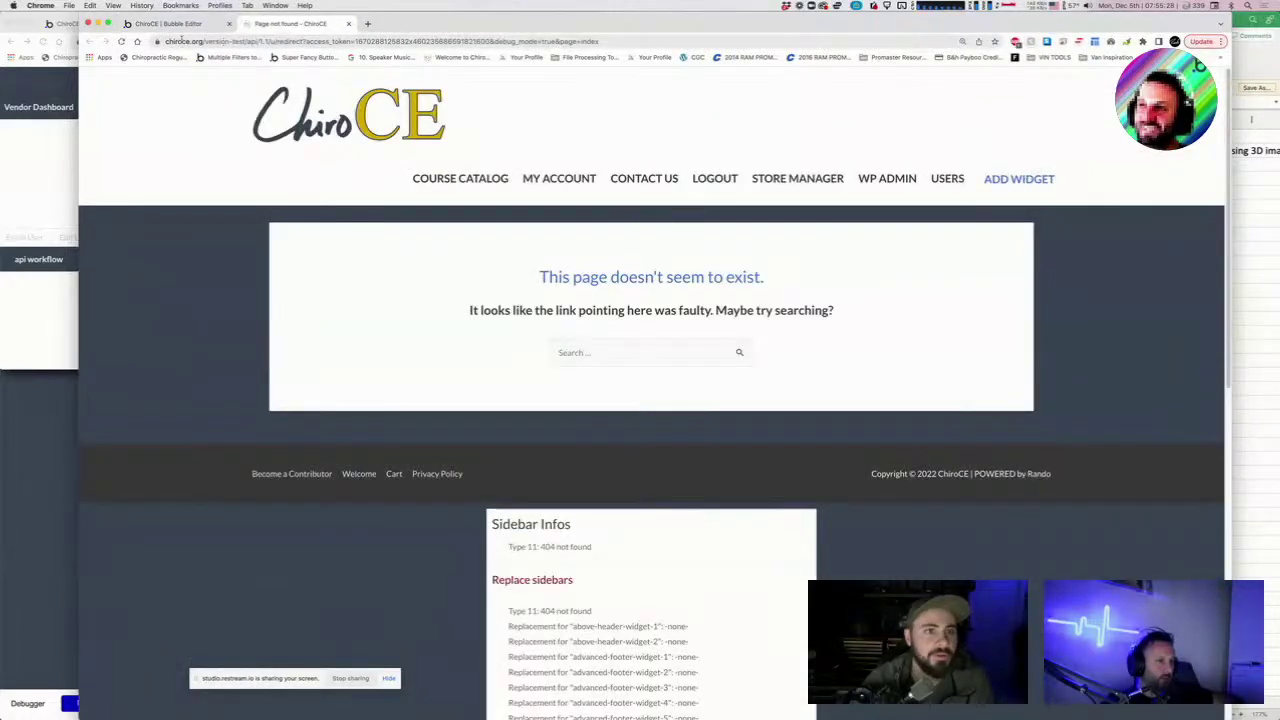
Change the domain in the run-as redirect address to chiroce.bubbleapps.io, load it, and go to My Account.
click(170, 42)
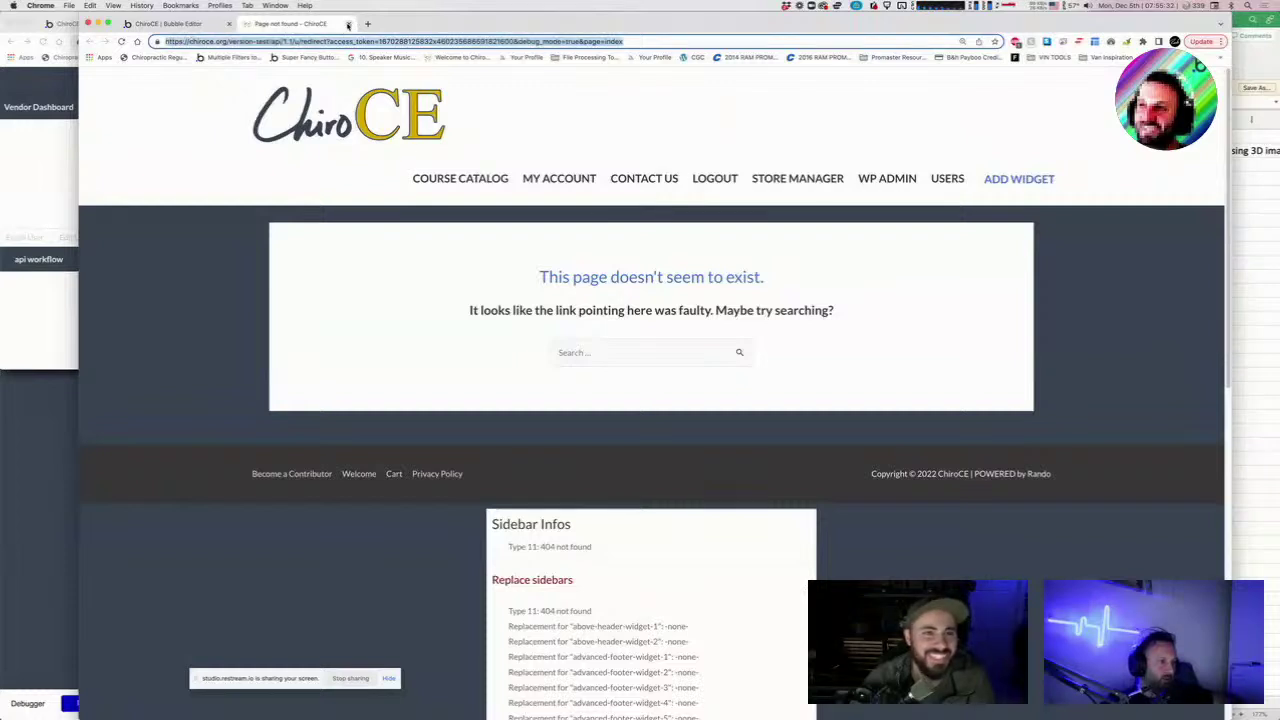
click(250, 42)
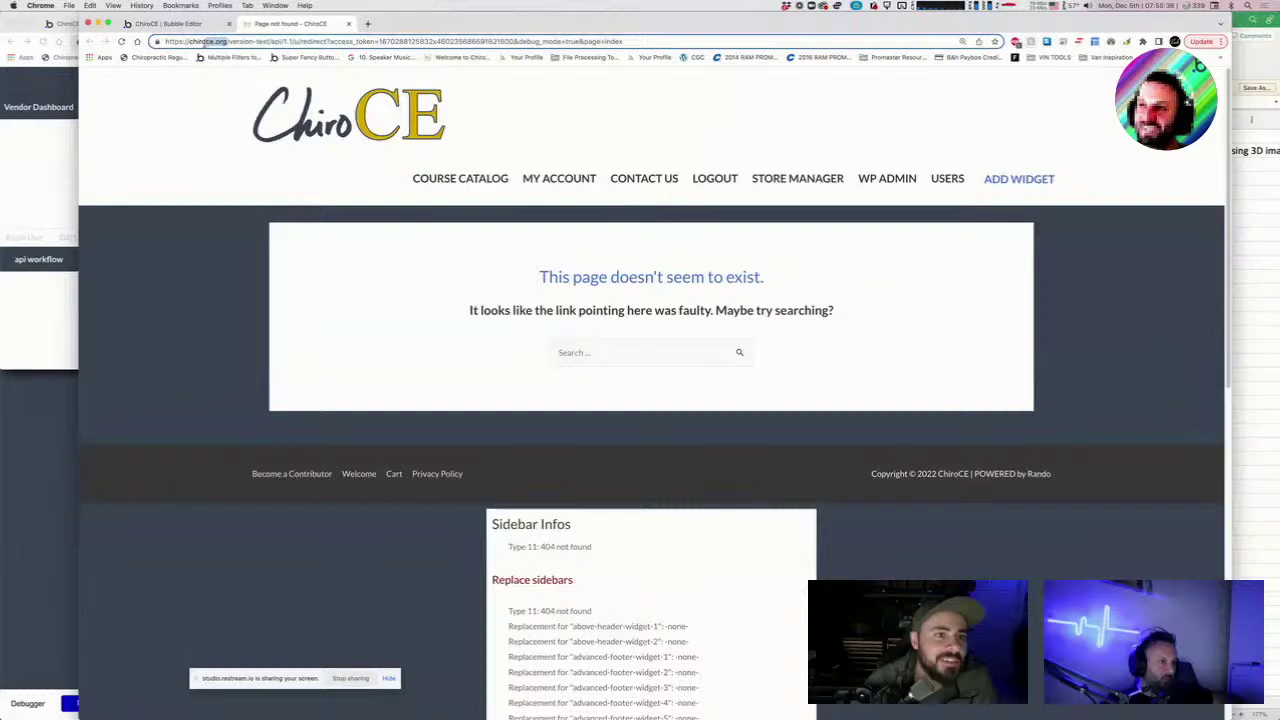
double_click(218, 42)
text(bubbleapps.io)
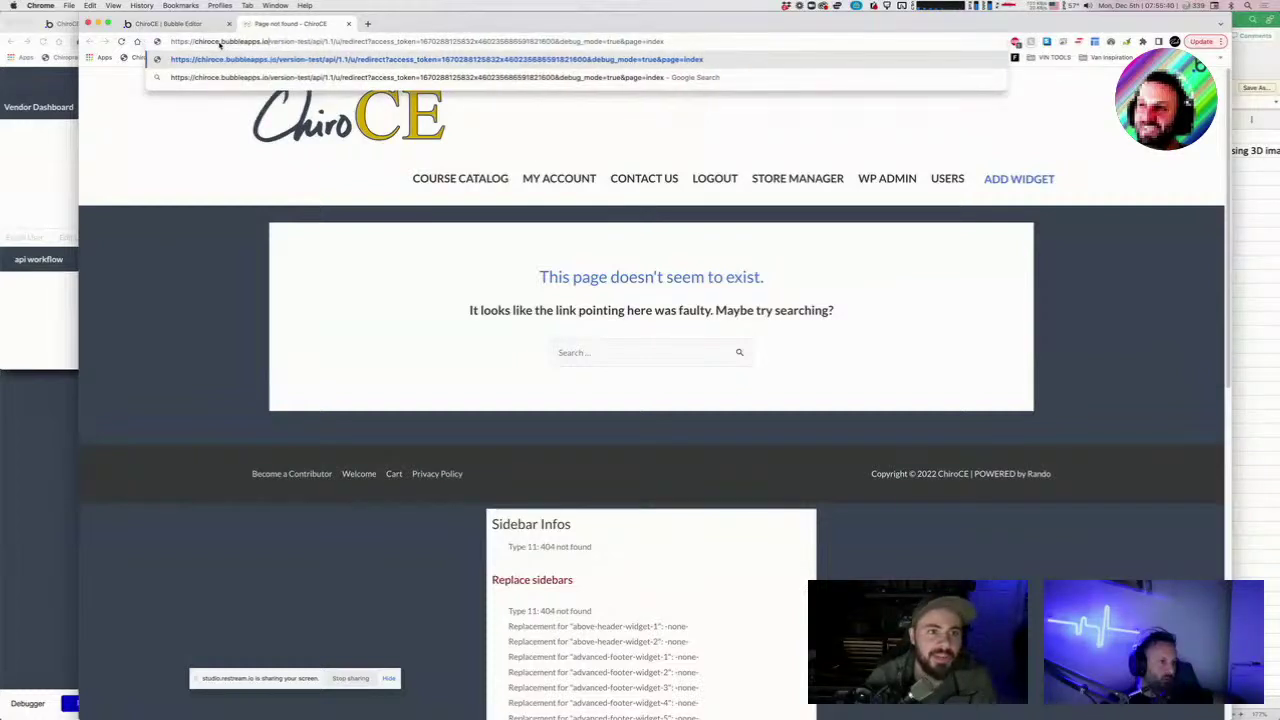
key(Return)
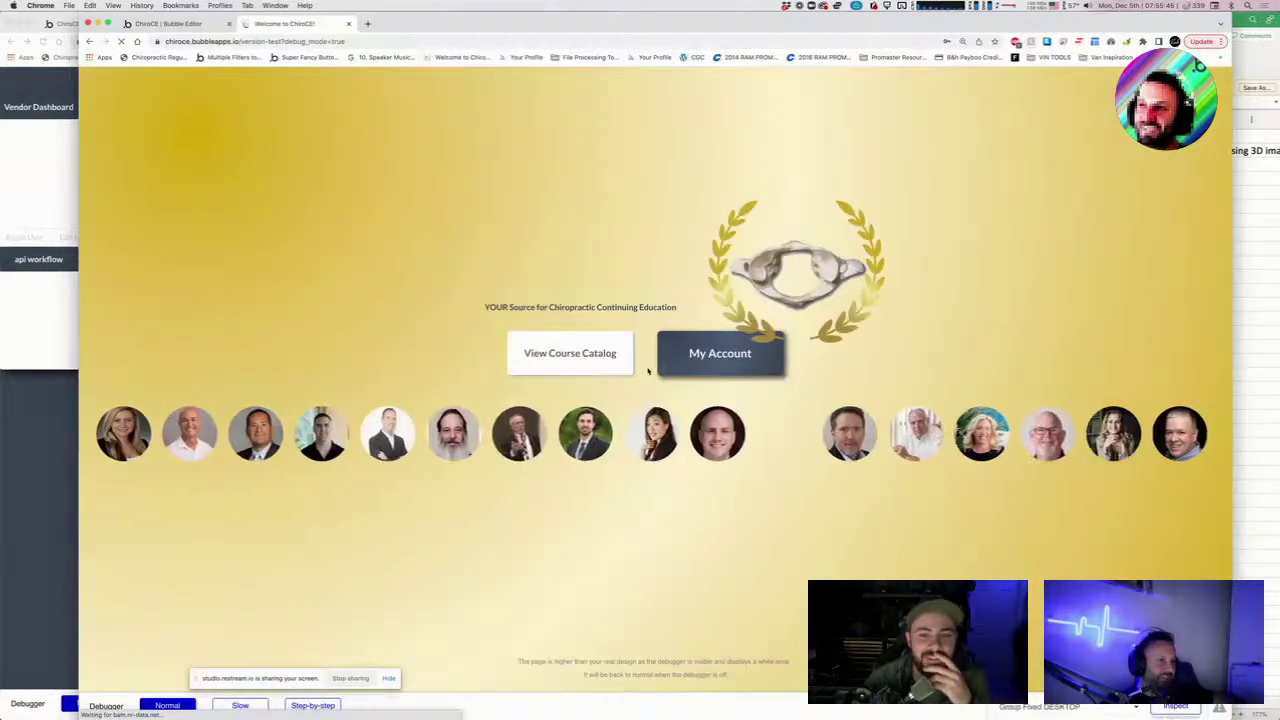
click(706, 368)
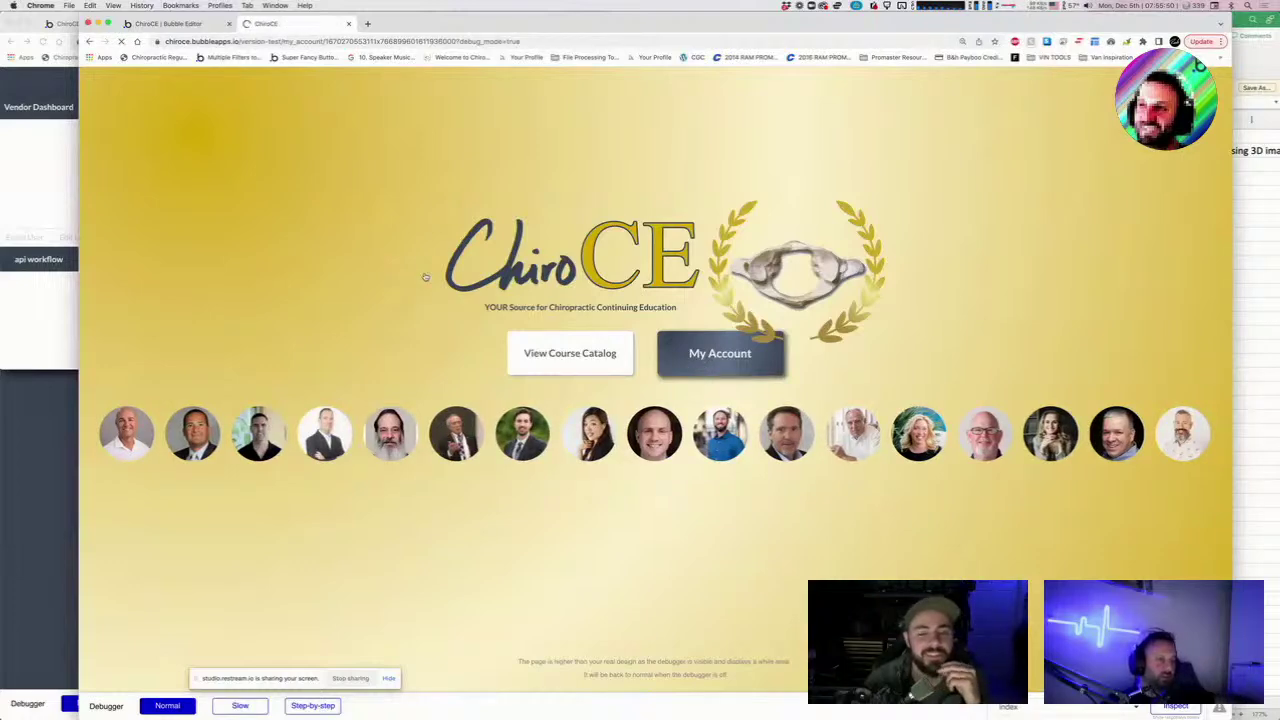